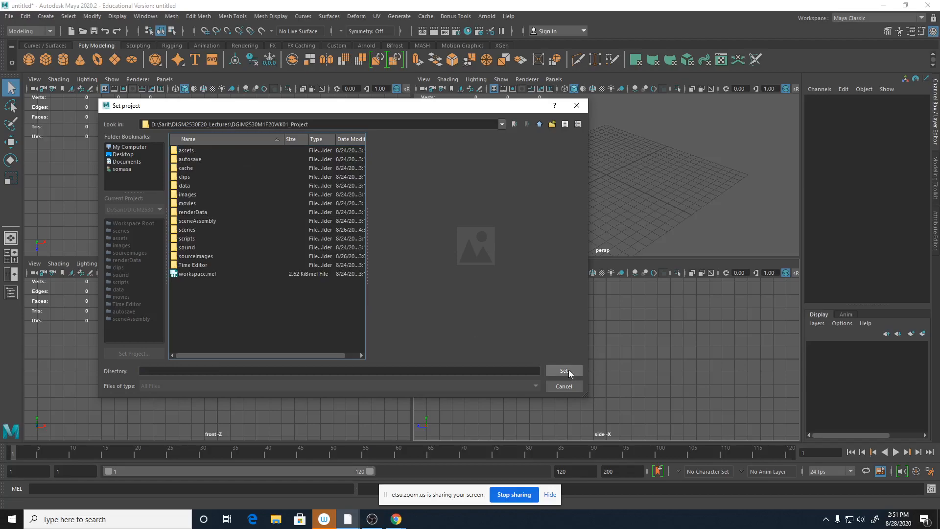
Step: Set the project to DGIM2530M1F20WK01_Project and open the scene FireHydrant_01.mb without saving the untitled scene
click(563, 370)
click(10, 19)
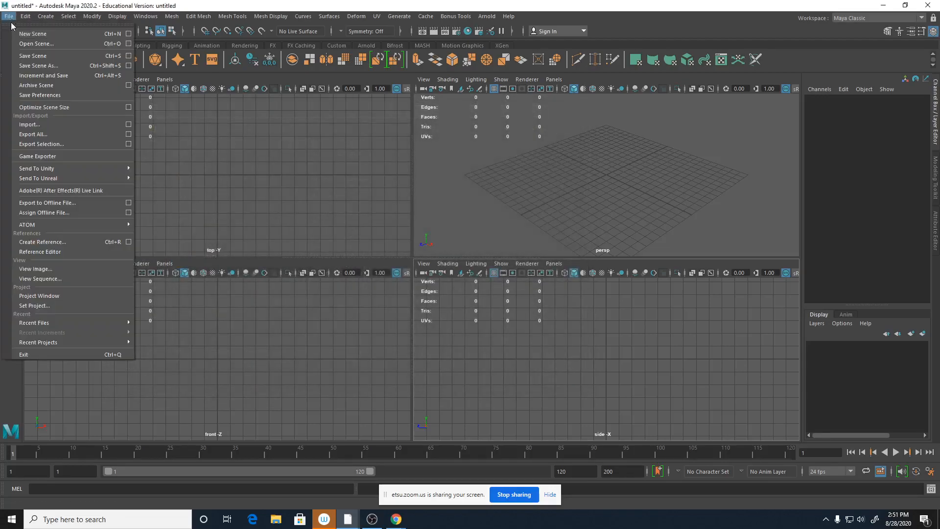
click(36, 43)
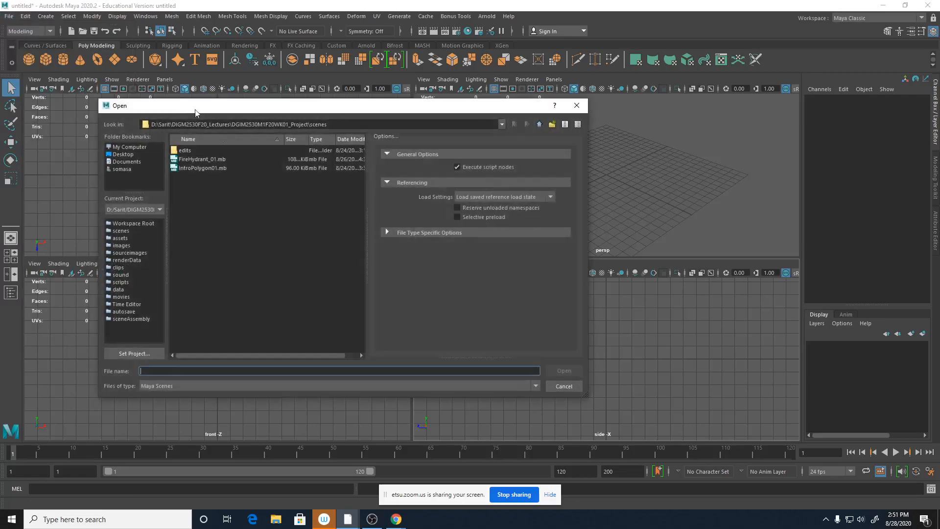
click(220, 160)
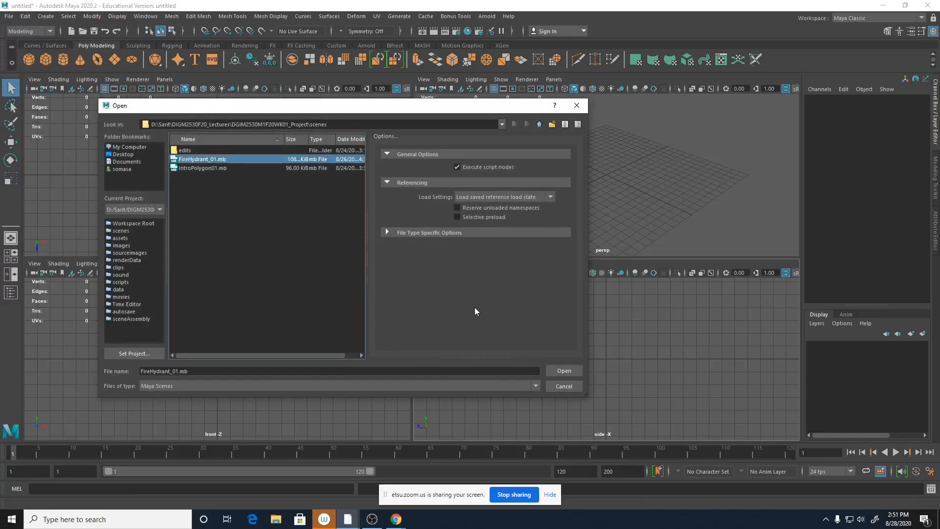
click(558, 370)
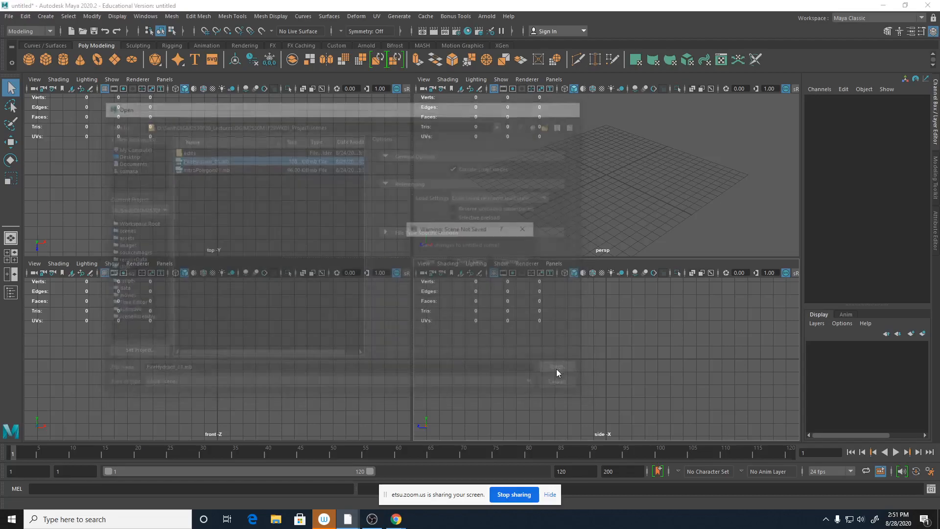
click(479, 264)
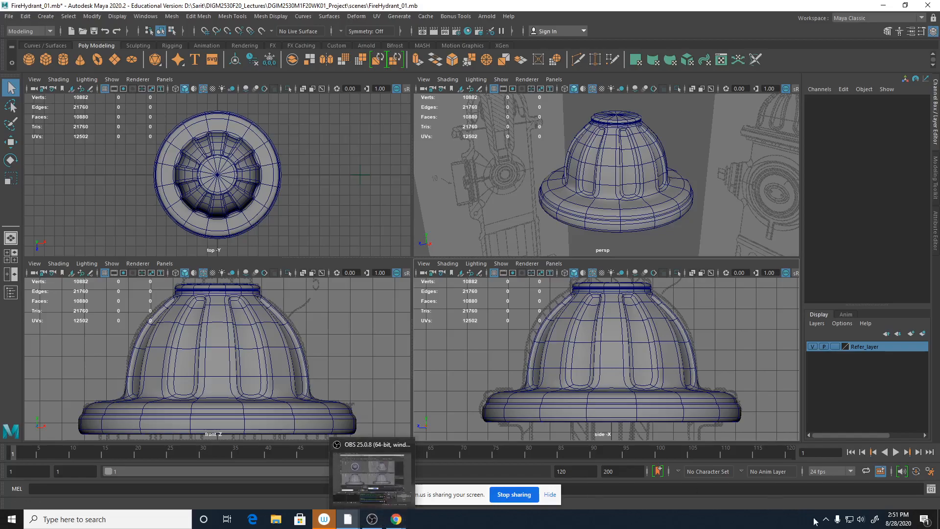
click(584, 147)
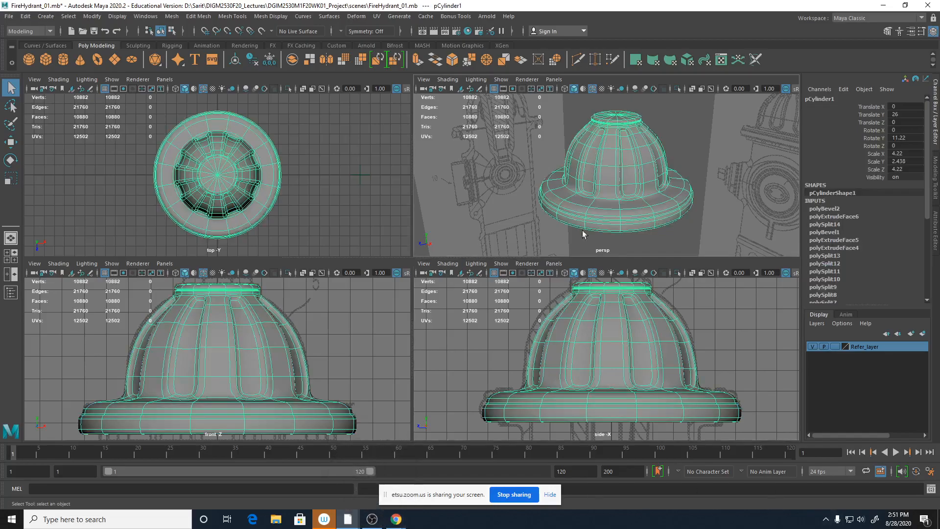
Step: Browse to the ReferenceHydrant folder inside DIGM2530F20_Lectures on drive D and view the Fire Hydrant 002 photo
click(276, 519)
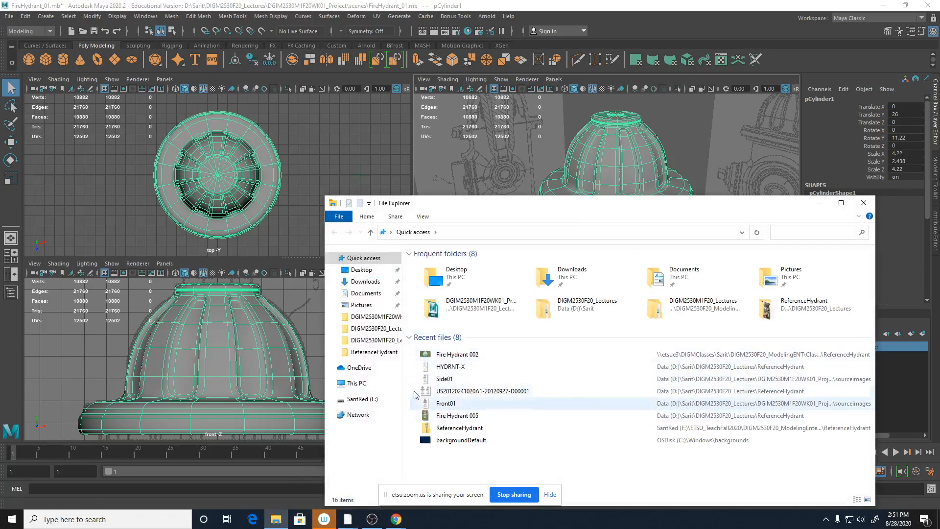
click(356, 382)
double_click(594, 371)
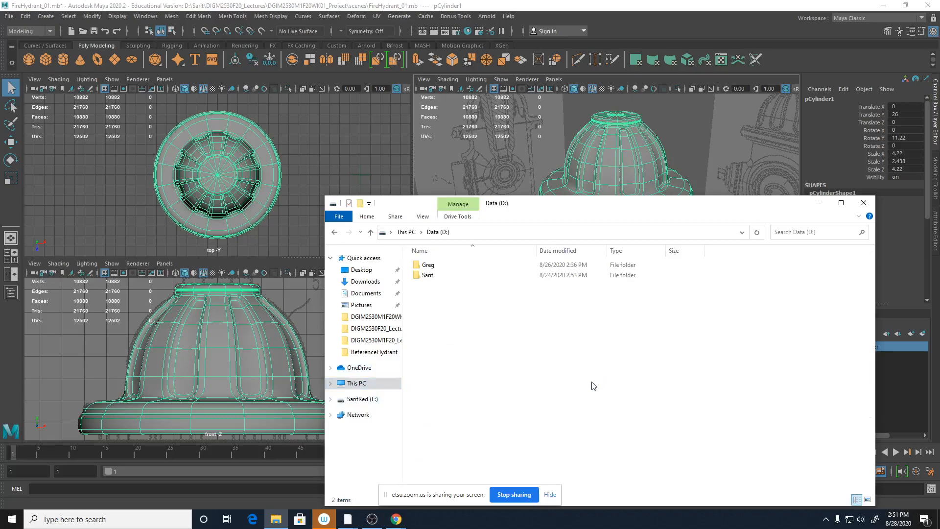
double_click(428, 275)
double_click(452, 265)
double_click(445, 275)
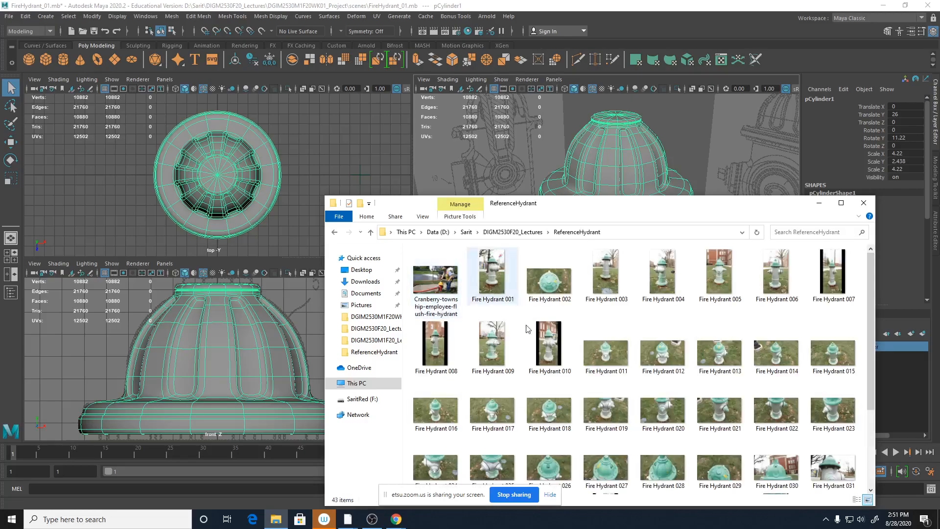
double_click(550, 284)
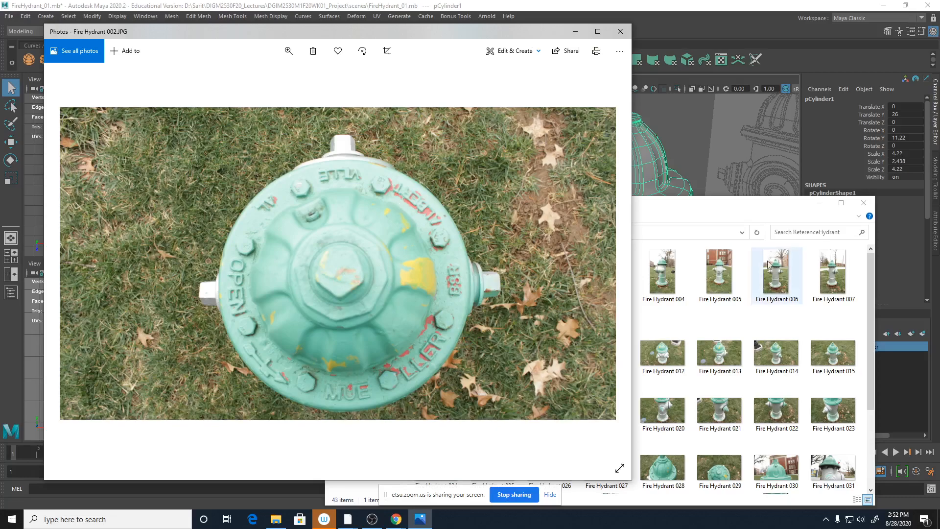
Step: View the Fire Hydrant 027 photo and examine the nut and octagonal base on top of the hydrant cap up close
click(718, 274)
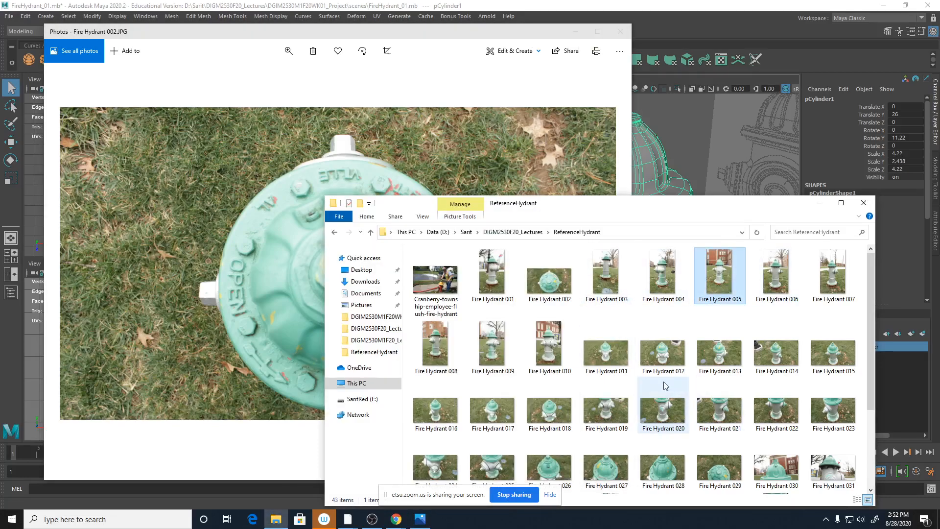
double_click(606, 467)
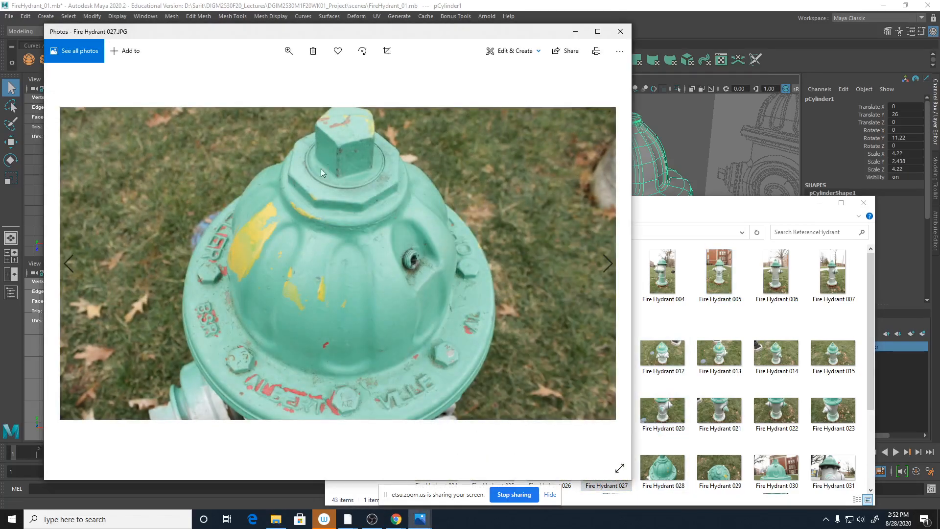
click(289, 51)
drag(244, 76, 253, 77)
drag(307, 137, 332, 406)
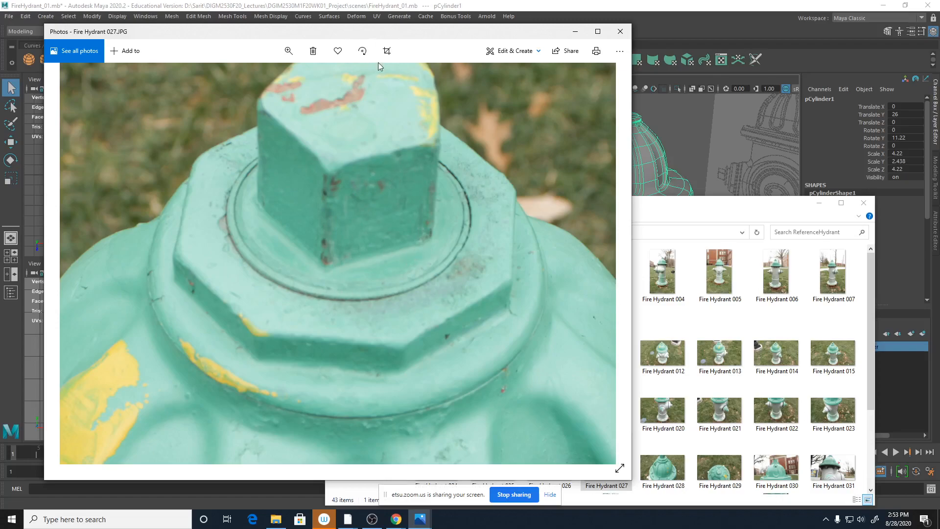
Step: Clear the reference photos and the file browser window away and return to Maya
drag(387, 36, 534, 45)
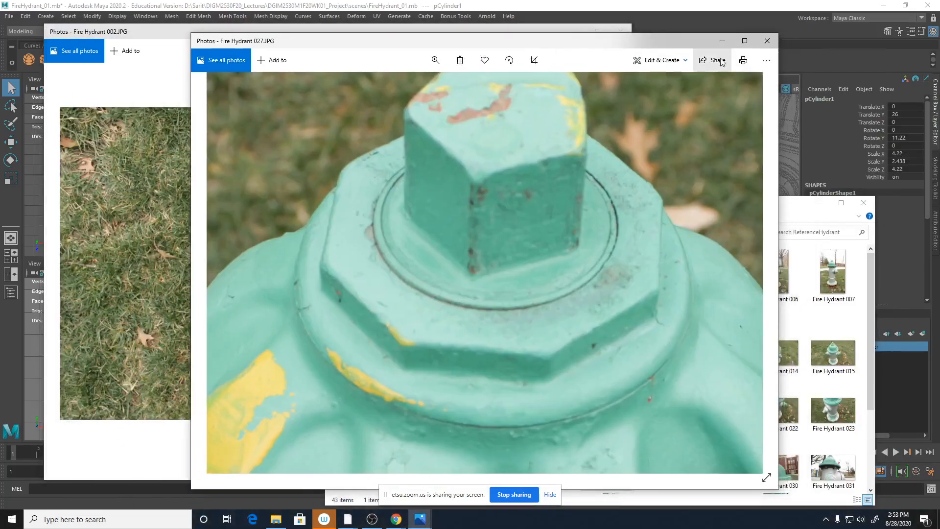
click(723, 42)
click(597, 31)
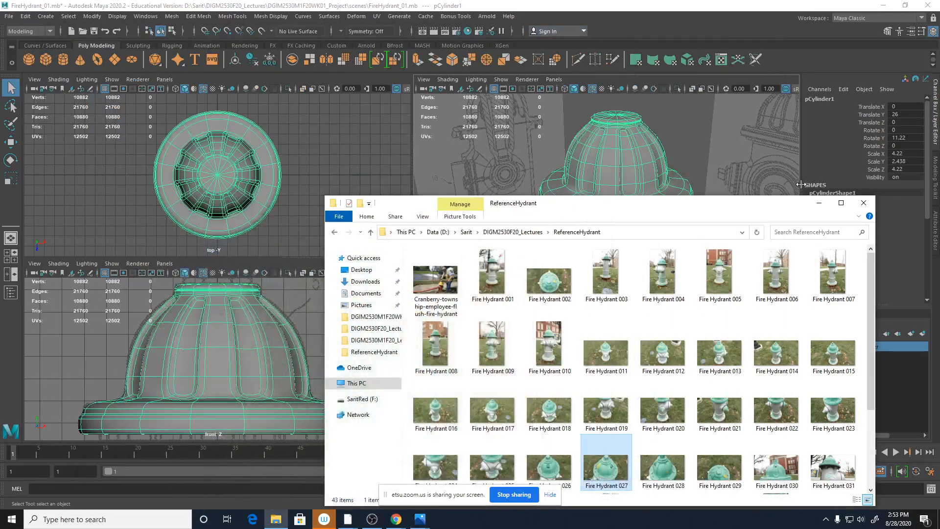
click(817, 203)
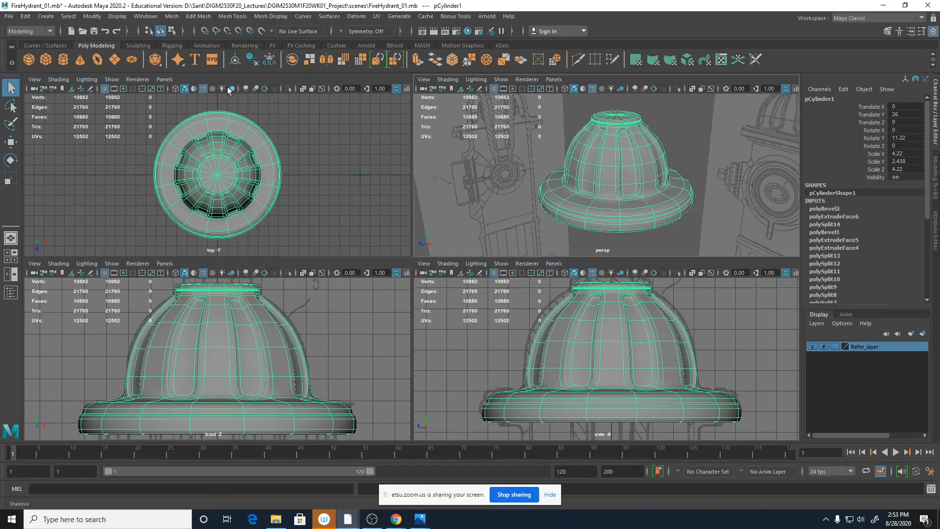
Step: Save the scene as a new version named FireHydrant_02
click(9, 16)
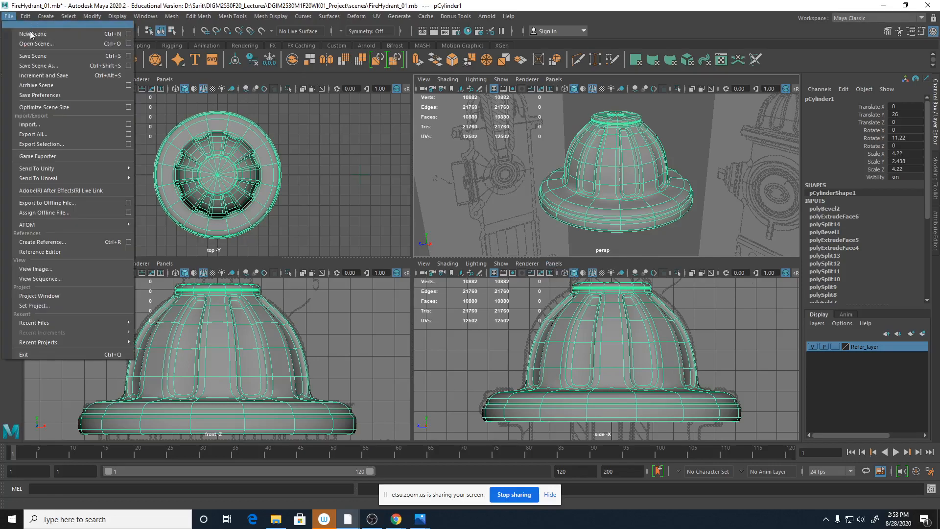
click(38, 69)
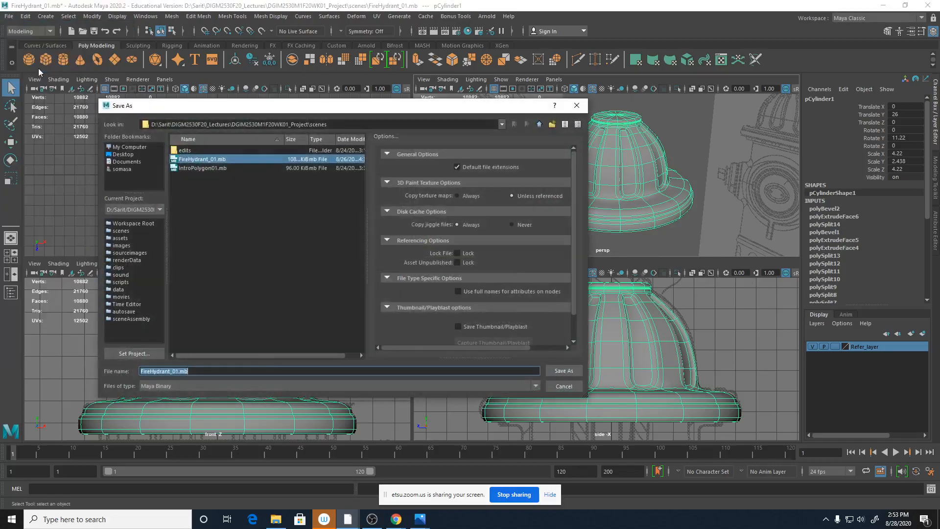
click(177, 371)
drag(177, 371, 196, 371)
text(2)
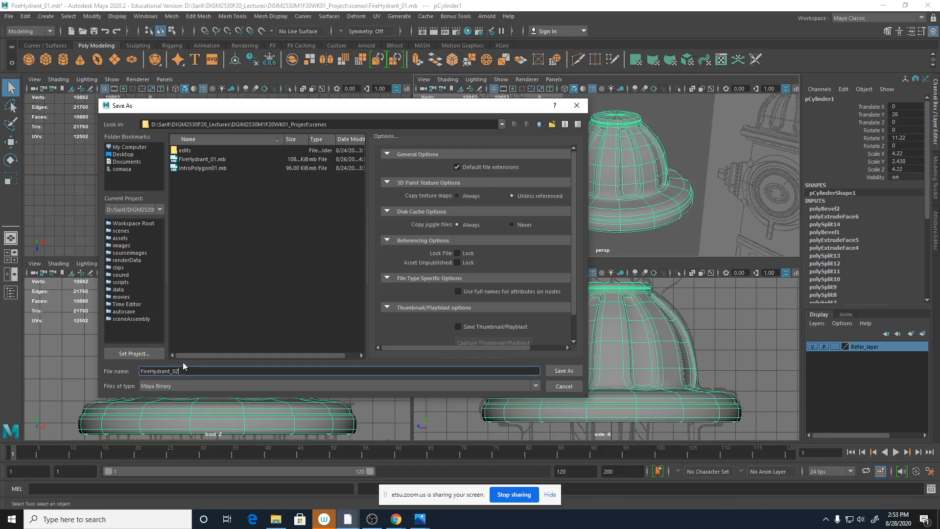
click(564, 371)
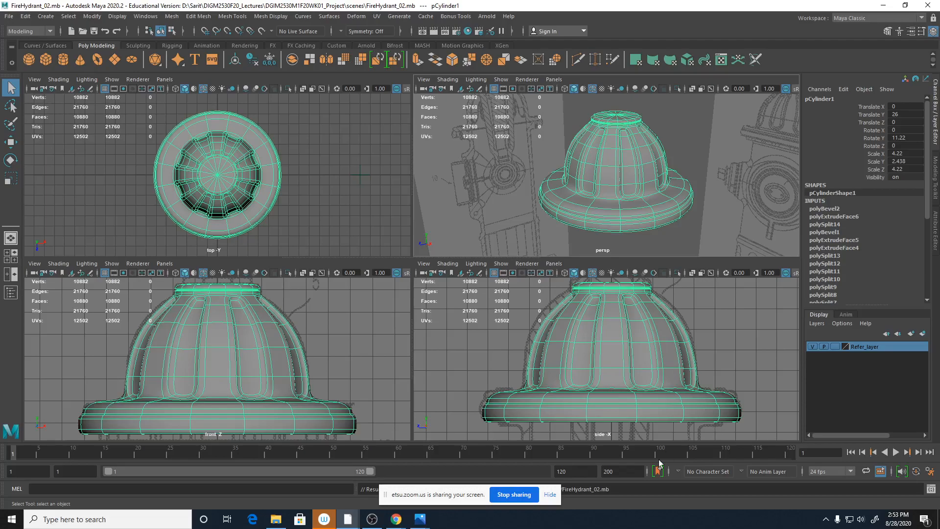
Step: Start a new empty scene without saving changes to FireHydrant_02.mb
alt+drag(676, 198, 664, 220)
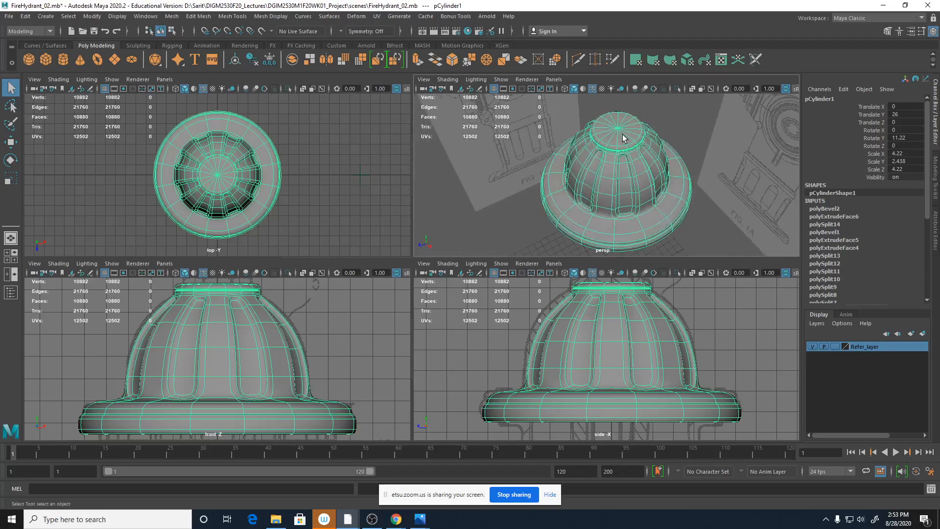
click(9, 16)
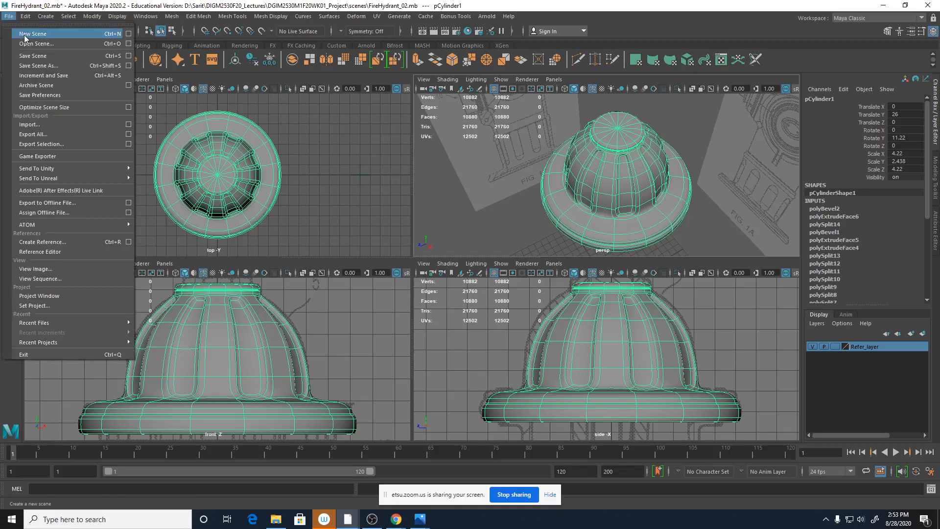
click(25, 37)
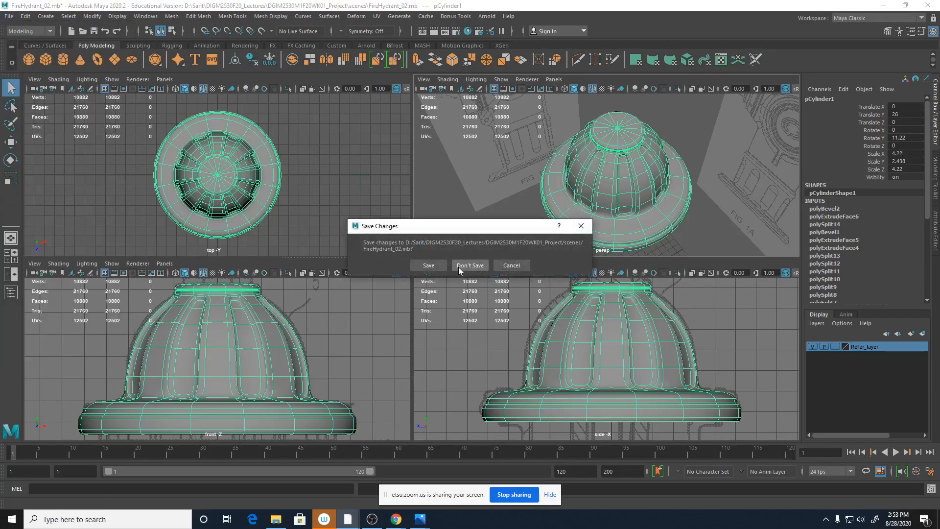
click(468, 265)
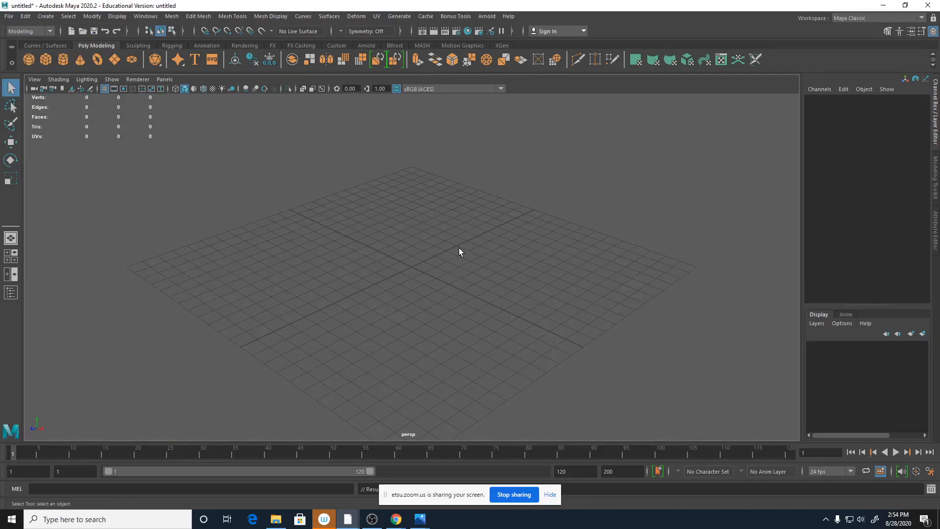
Step: Create a polygon cube and a polygon cylinder, and raise the cylinder above the cube to about 3.014 in Y
click(46, 60)
scroll(504, 316, up, 3)
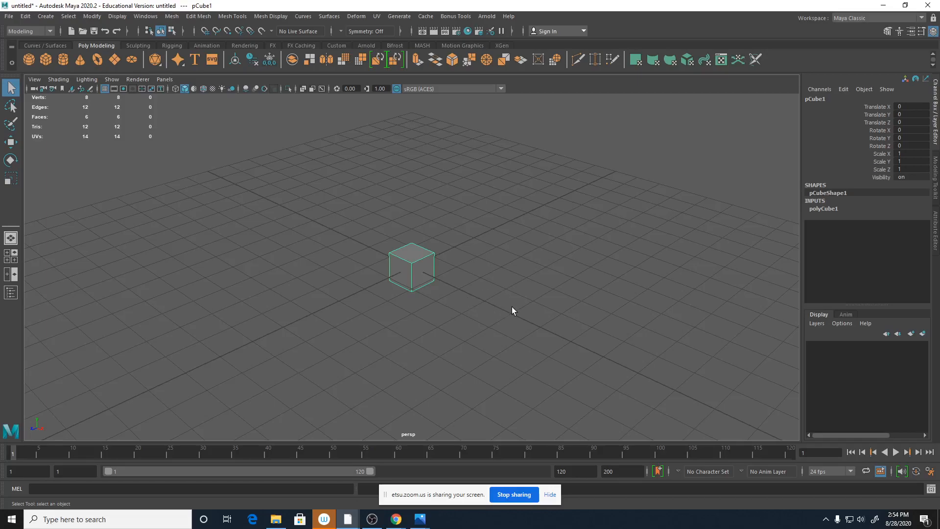
click(64, 60)
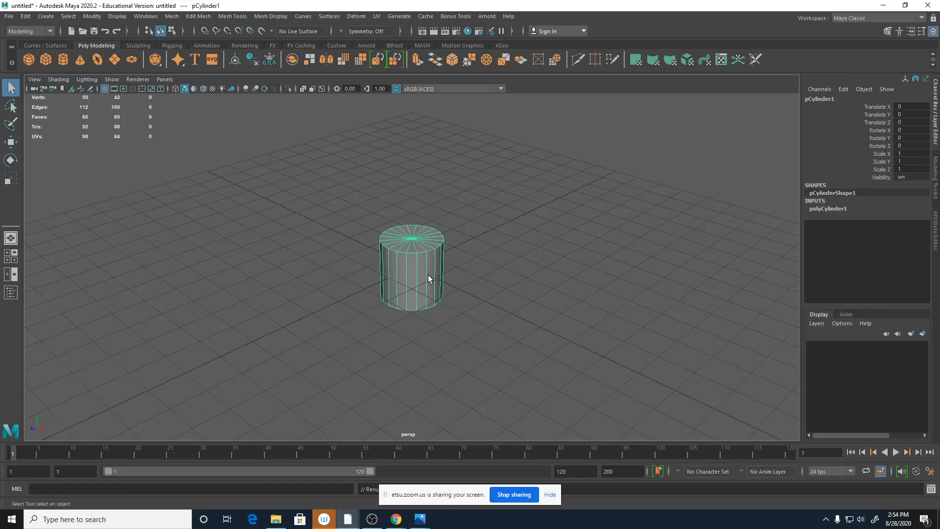
key(w)
drag(412, 226, 412, 134)
Step: Select the cube and check the Poly Count option of the heads-up display
click(408, 264)
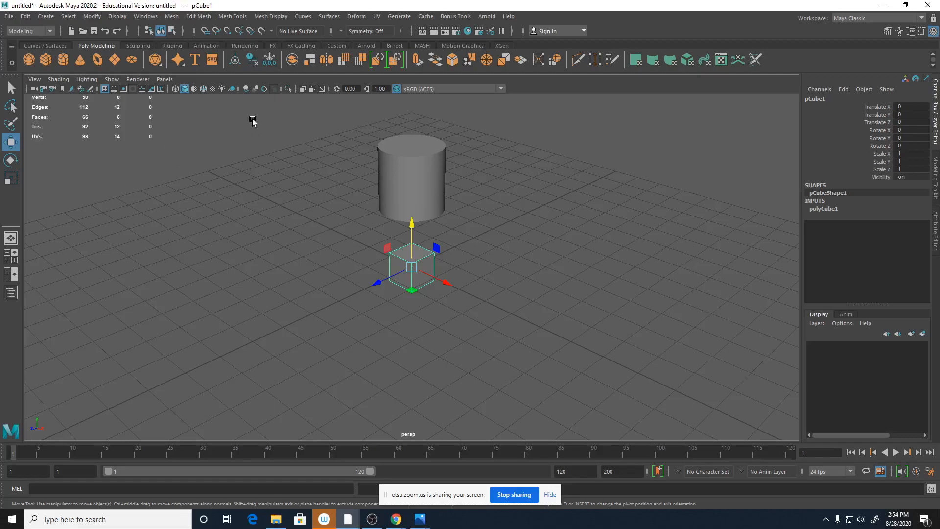
click(117, 17)
mouse_move(133, 55)
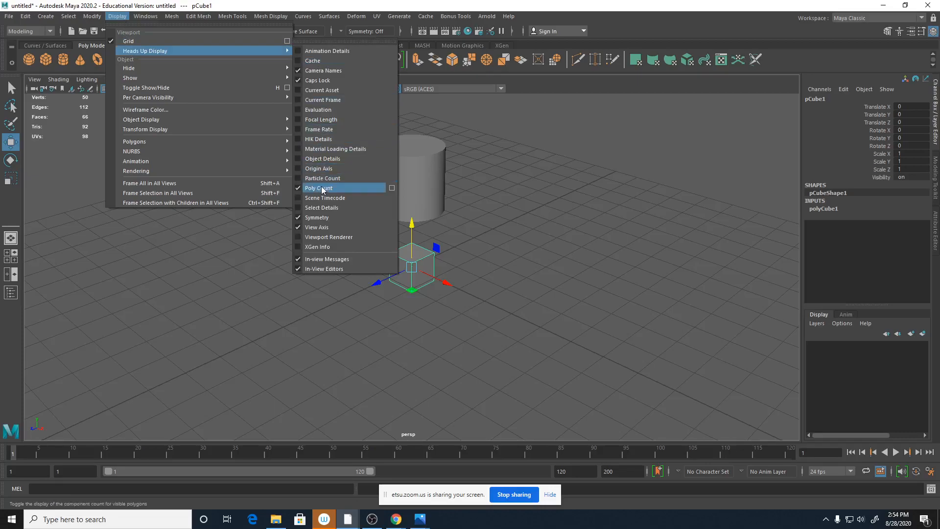
click(602, 161)
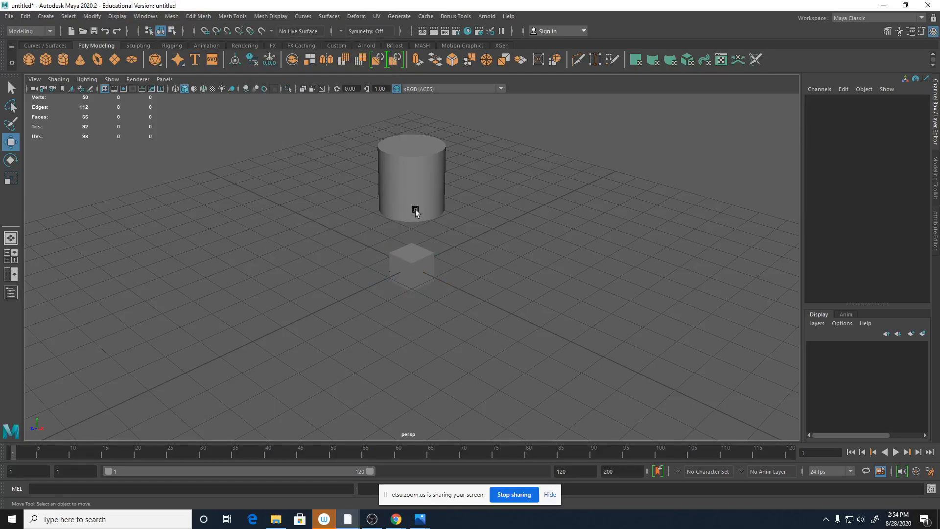
Step: Turn on wireframe on shaded display in the perspective view
click(61, 80)
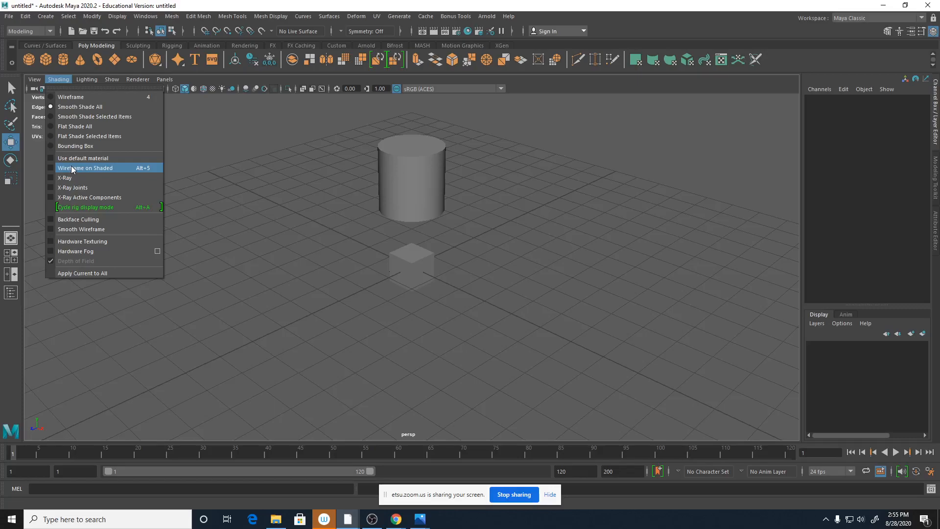
click(226, 81)
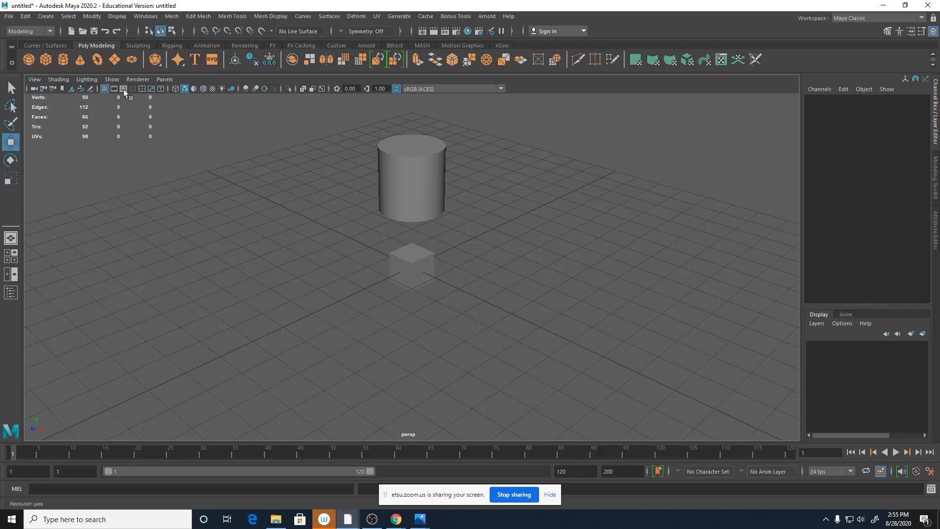
click(201, 90)
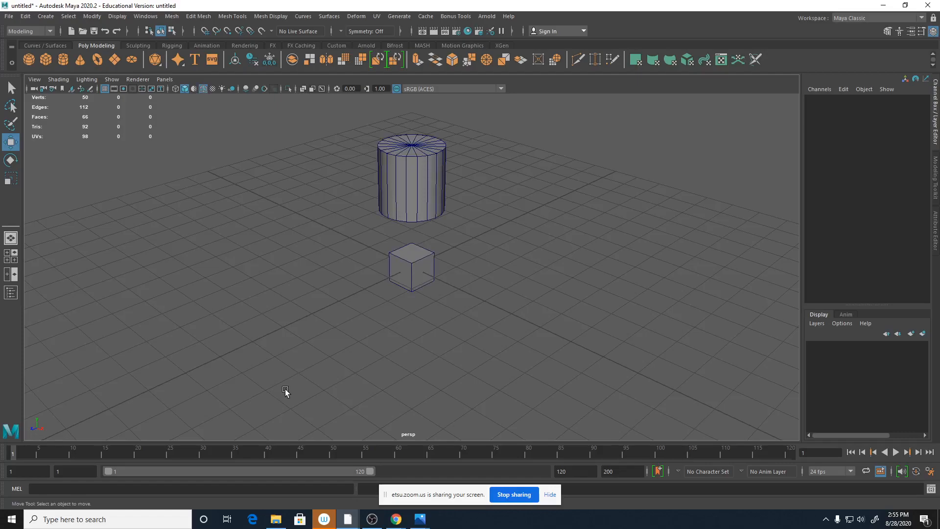
Step: Scale the cube uniformly to about 3.891 so it forms a large block beneath the cylinder
scroll(412, 272, up, 3)
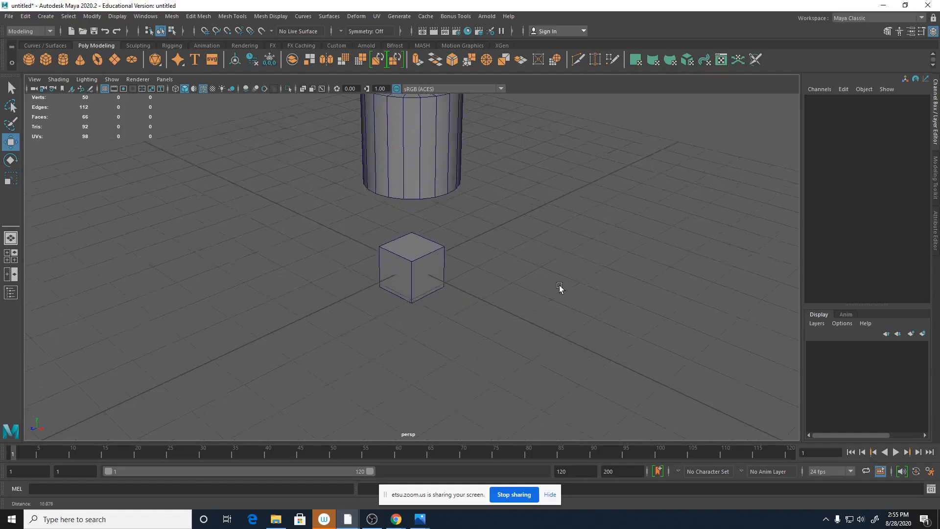
scroll(462, 311, up, 2)
alt+drag(460, 312, 488, 337)
click(413, 345)
key(r)
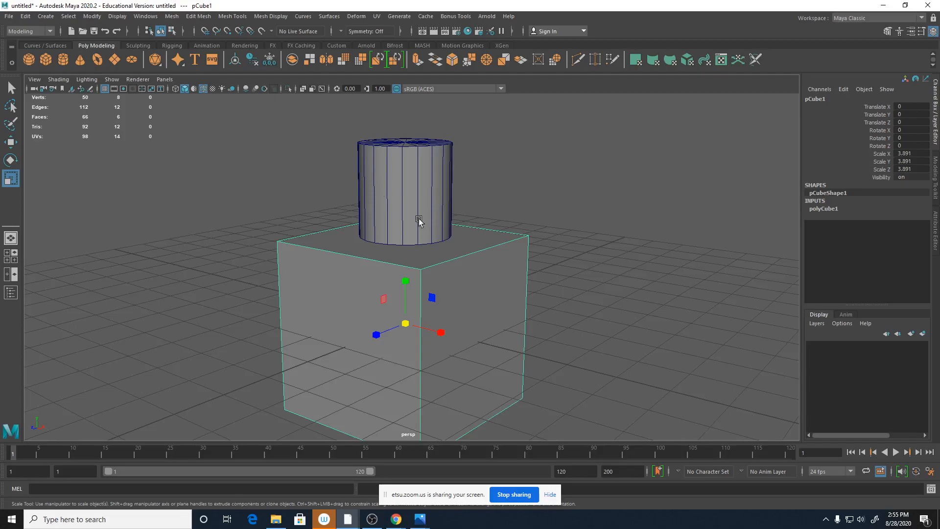
Step: Select the cylinder and set its Subdivisions Axis to 8
click(422, 202)
alt+drag(455, 203, 504, 242)
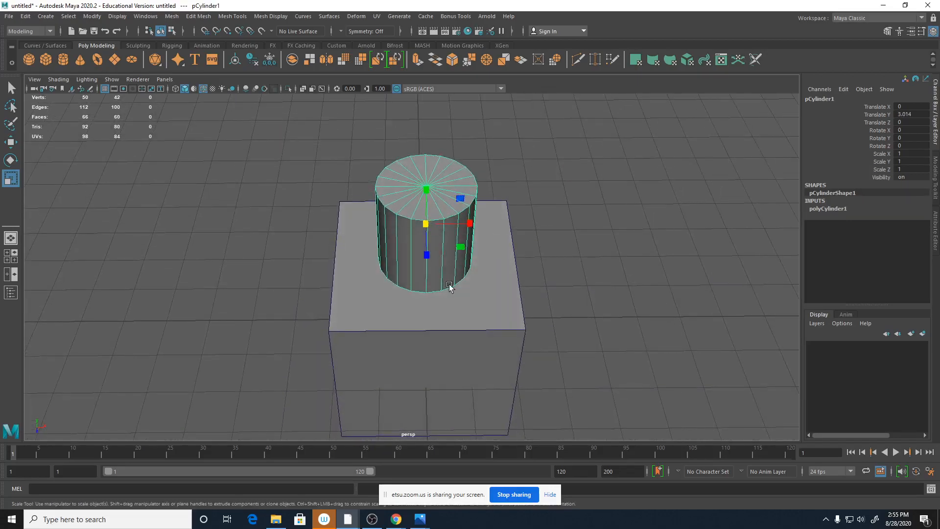
alt+right_drag(453, 287, 606, 311)
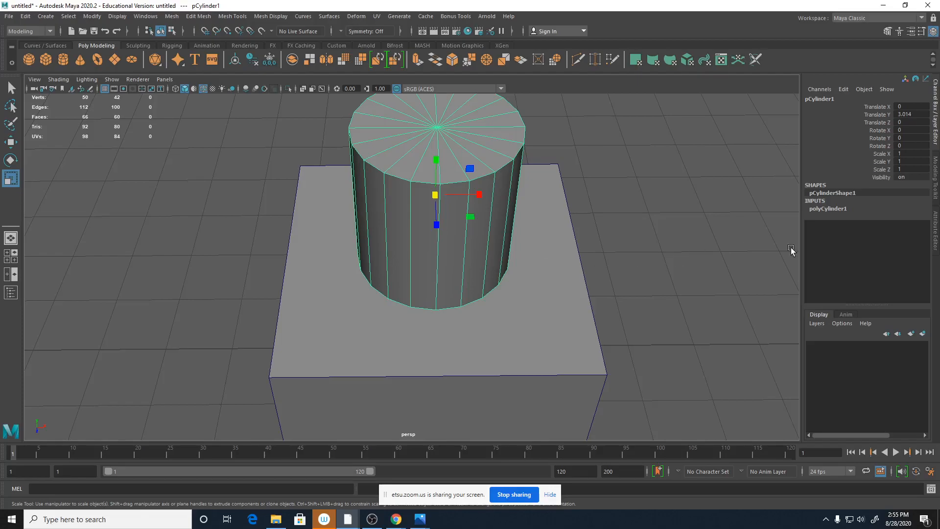
click(841, 208)
click(903, 232)
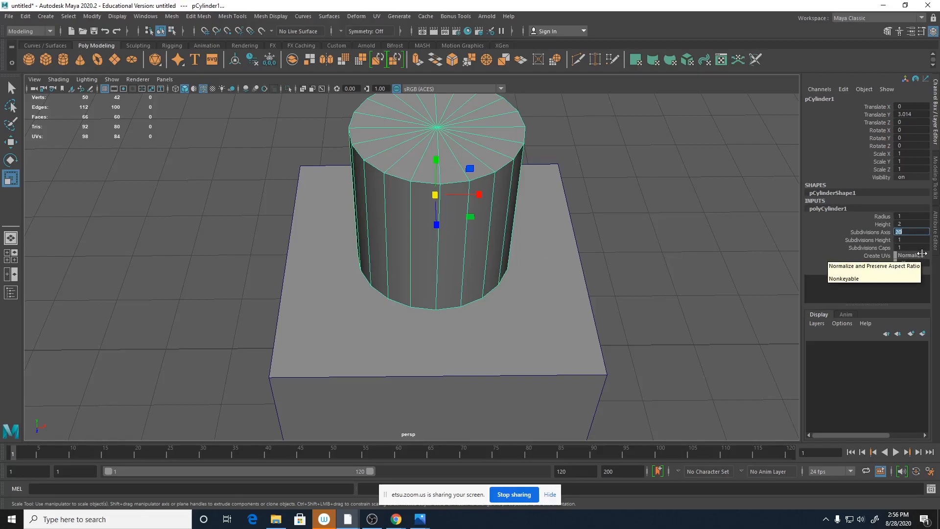
text(8)
key(Return)
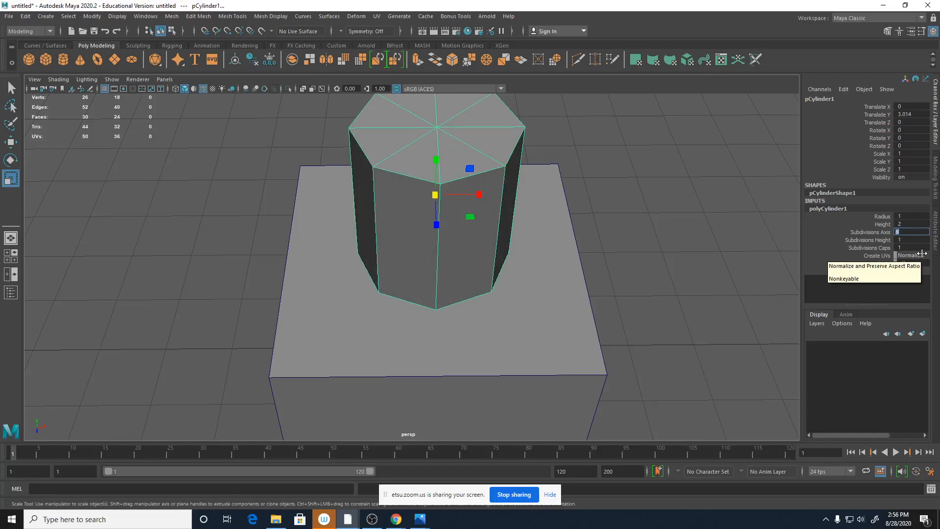
Step: Set the cylinder's Subdivisions Axis to 6 to give it a hexagonal profile
alt+drag(641, 287, 646, 307)
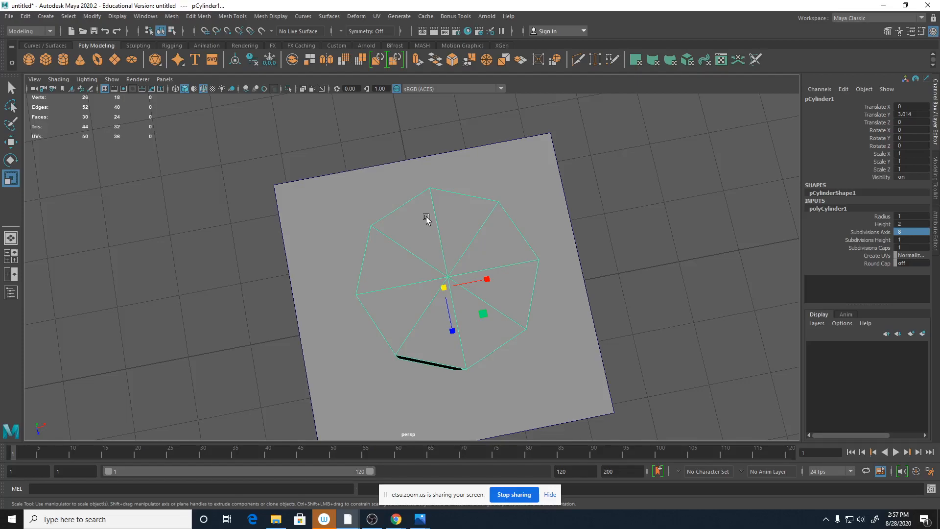
alt+drag(417, 254, 429, 225)
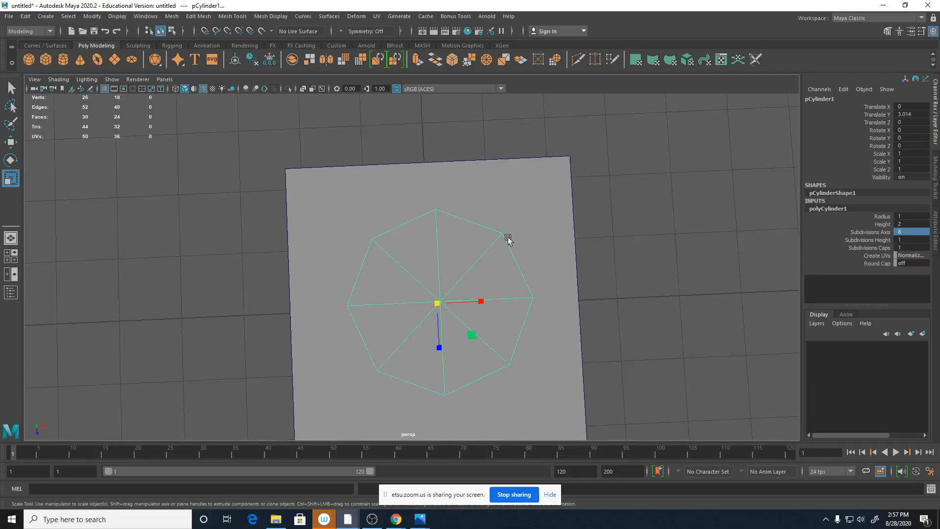
double_click(923, 234)
text(6)
key(Return)
Step: Preview the six-sided cylinder in smooth mesh display, check its shape, and return it to the unsmoothed display
alt+drag(666, 337, 709, 313)
alt+right_drag(458, 298, 456, 298)
alt+drag(456, 298, 528, 306)
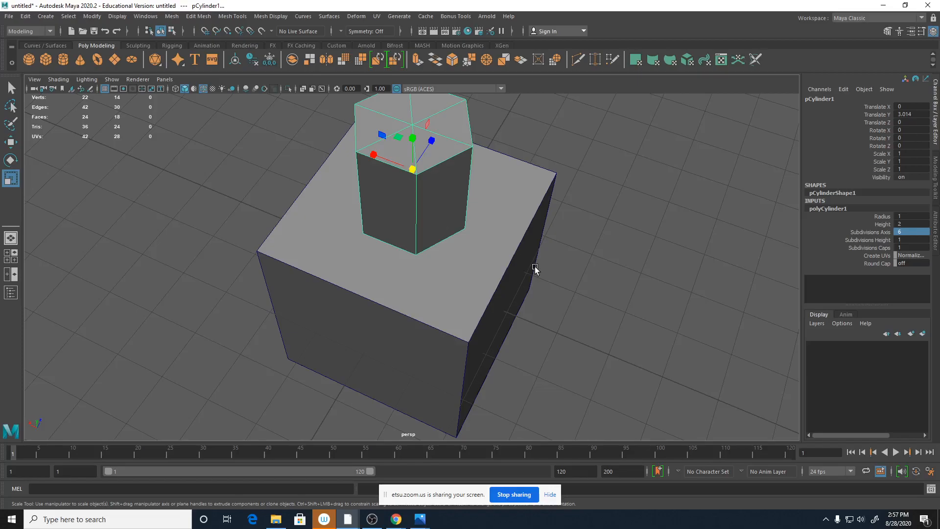
alt+drag(528, 259, 536, 275)
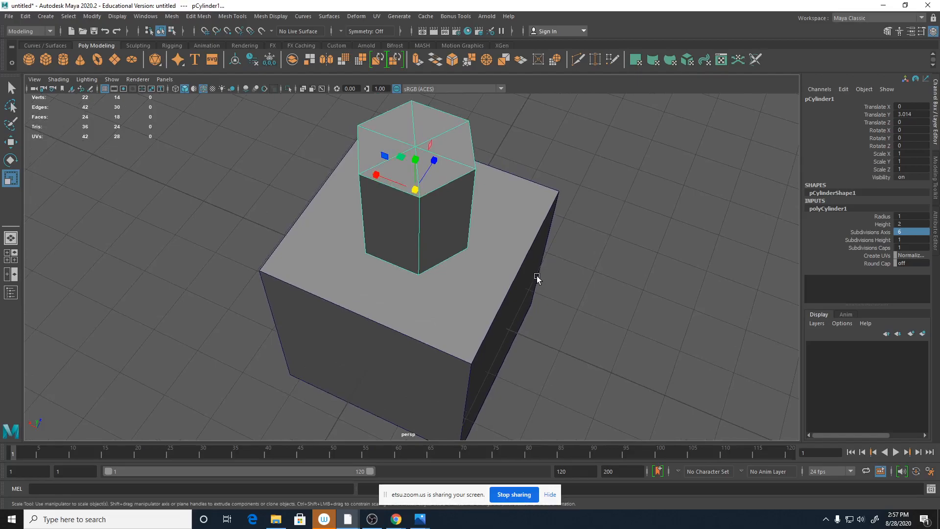
key(3)
alt+drag(533, 323, 677, 286)
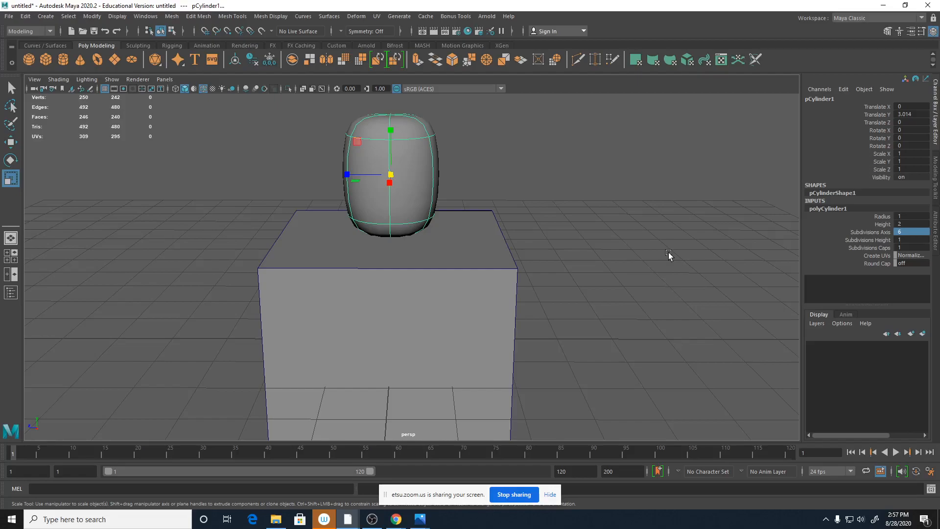
key(1)
alt+drag(653, 252, 587, 273)
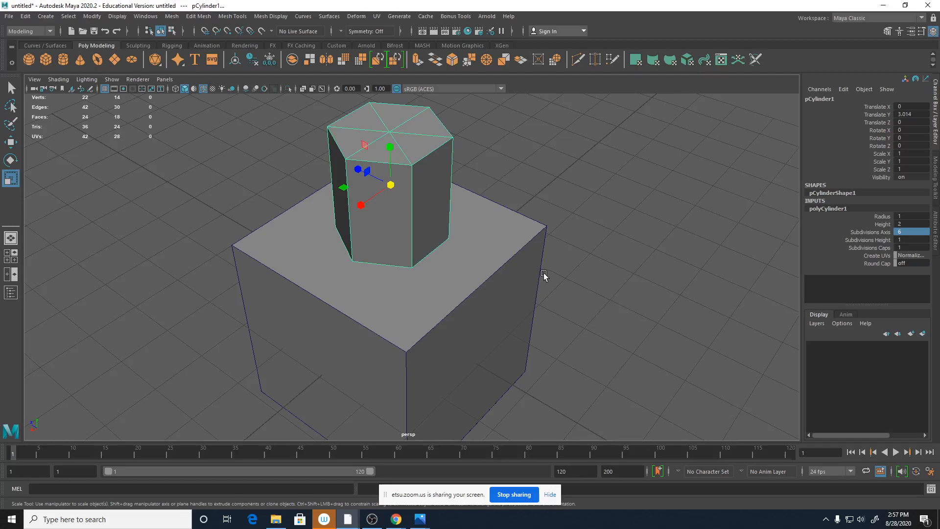
Step: Raise the hexagonal cylinder above the cube to about 4.201 in Y
alt+drag(533, 278, 621, 258)
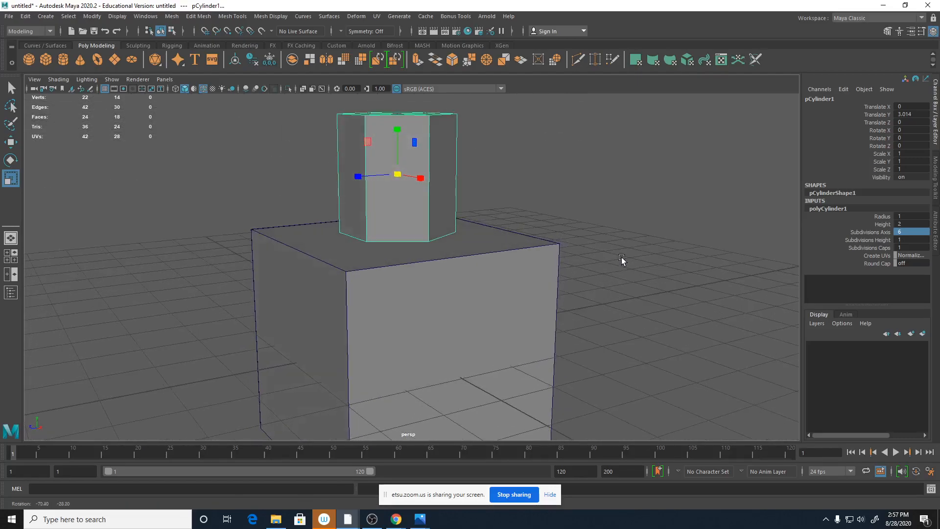
key(w)
drag(399, 160, 407, 74)
alt+drag(463, 163, 565, 178)
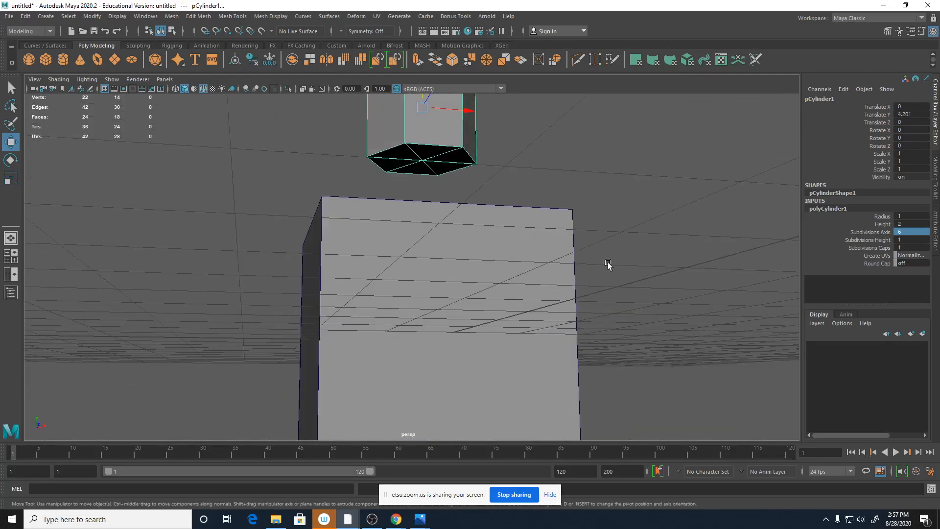
alt+drag(597, 210, 527, 331)
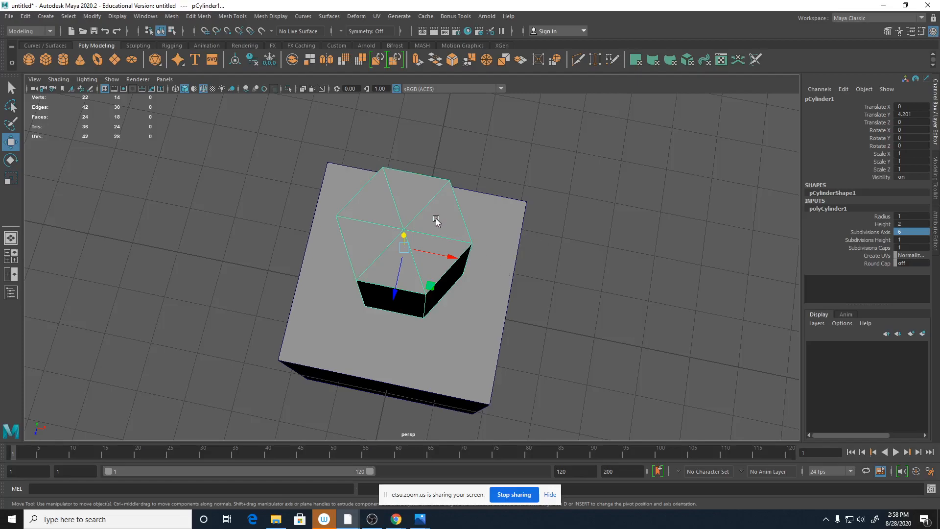
Step: Delete four of the radial edges on the cylinder's top cap, keeping one straight line between opposite corners
right_drag(428, 211, 433, 194)
alt+drag(447, 214, 513, 207)
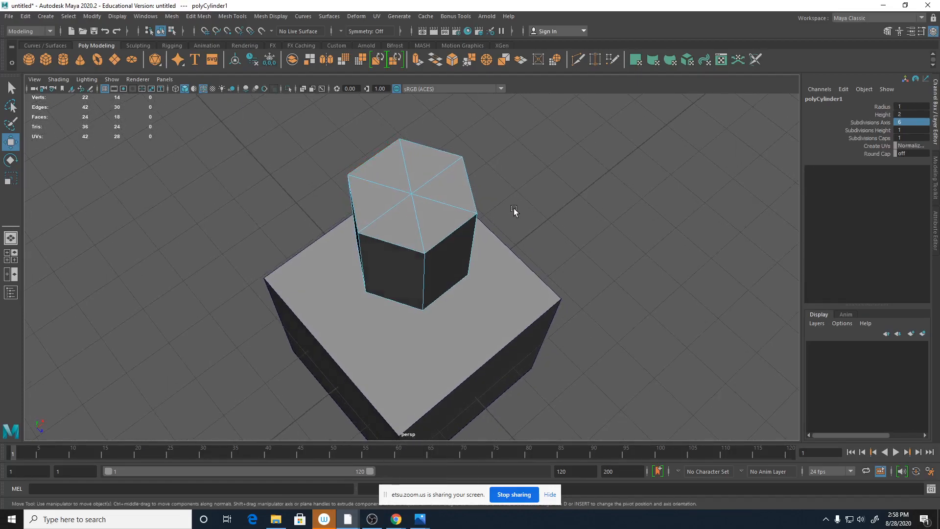
click(386, 186)
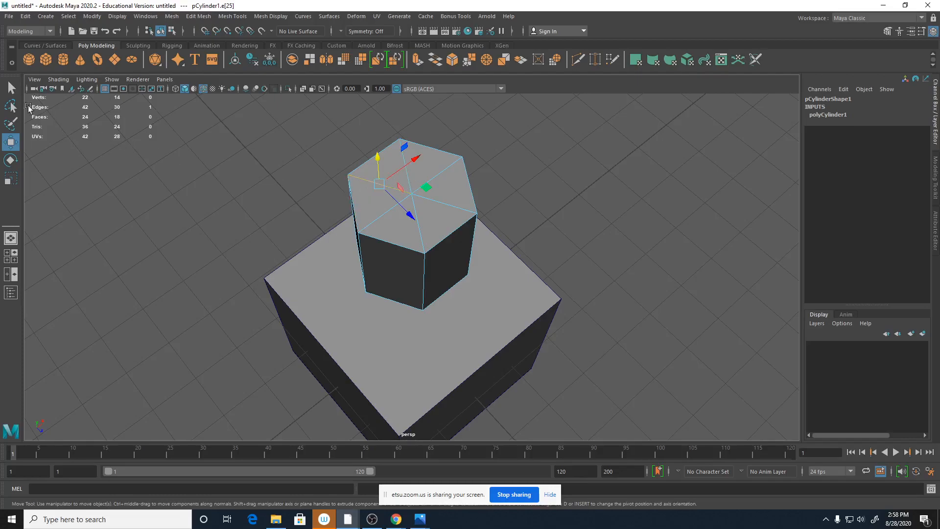
click(12, 90)
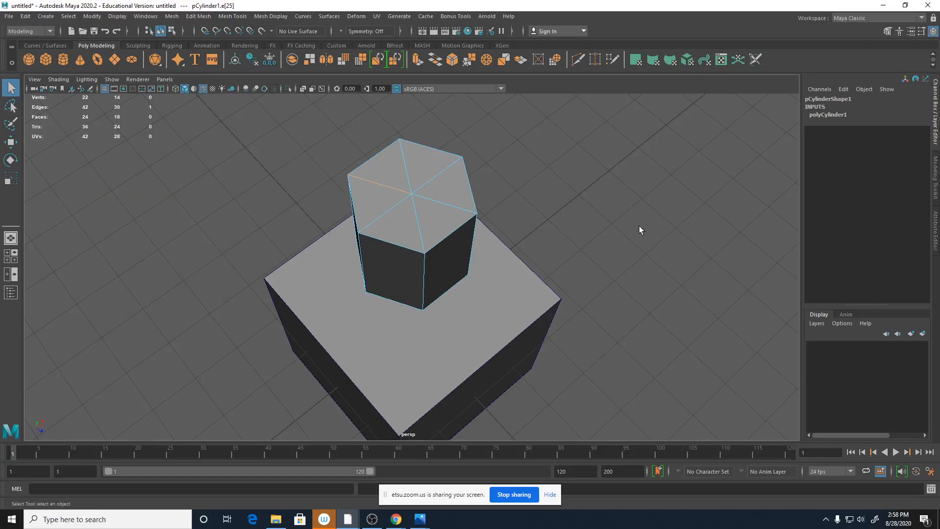
alt+drag(566, 219, 565, 235)
shift+click(457, 240)
shift+click(409, 206)
shift+click(415, 237)
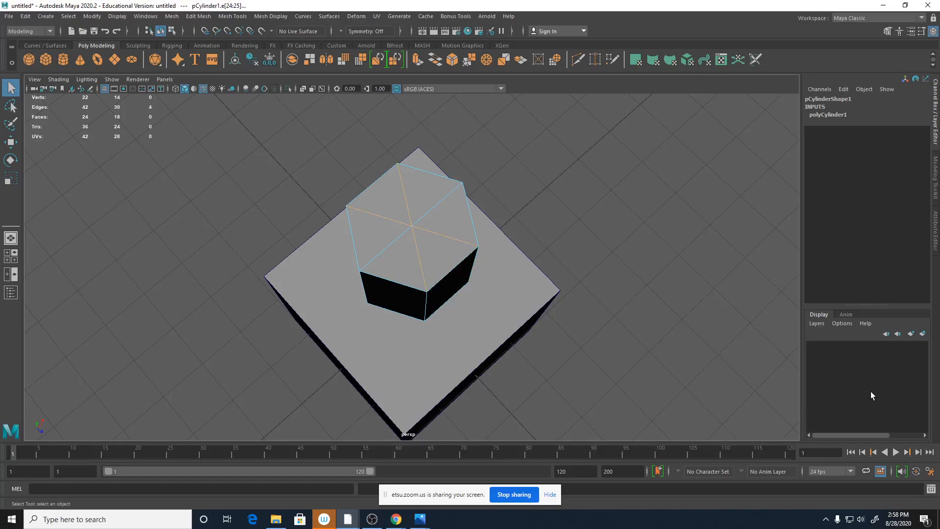
shift+right_click(430, 229)
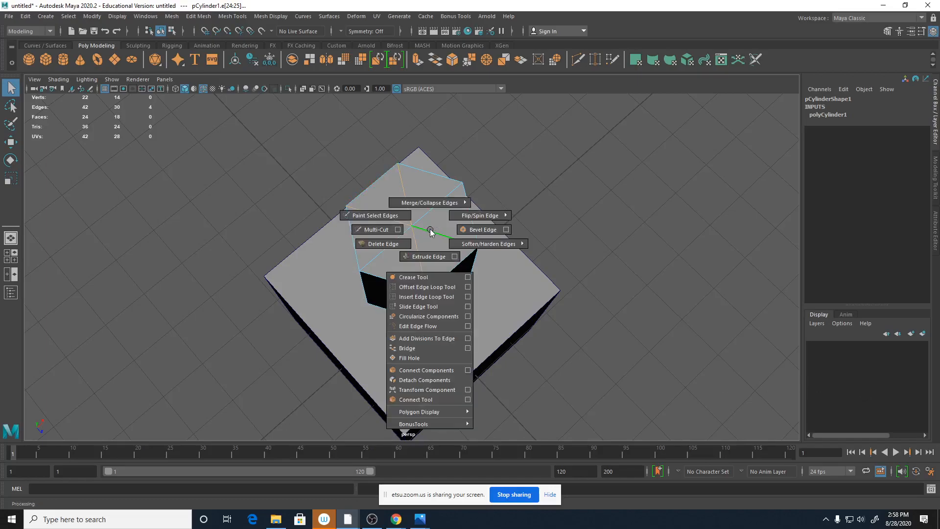
click(383, 243)
Step: Preview the cylinder smoothed to compare its top and bottom caps, and return it to the unsmoothed display
alt+drag(596, 398, 636, 375)
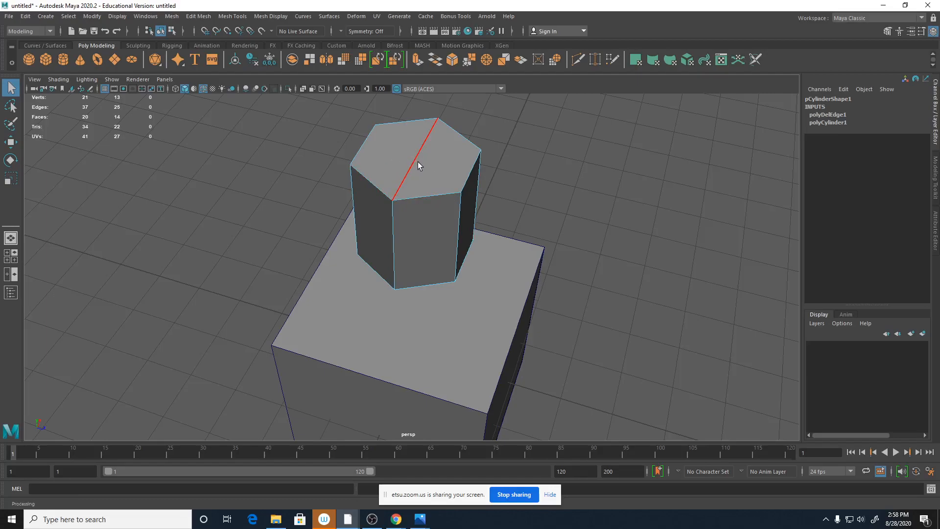
mouse_move(570, 283)
alt+mouse_down()
mouse_move(559, 294)
mouse_move(573, 295)
alt+mouse_up()
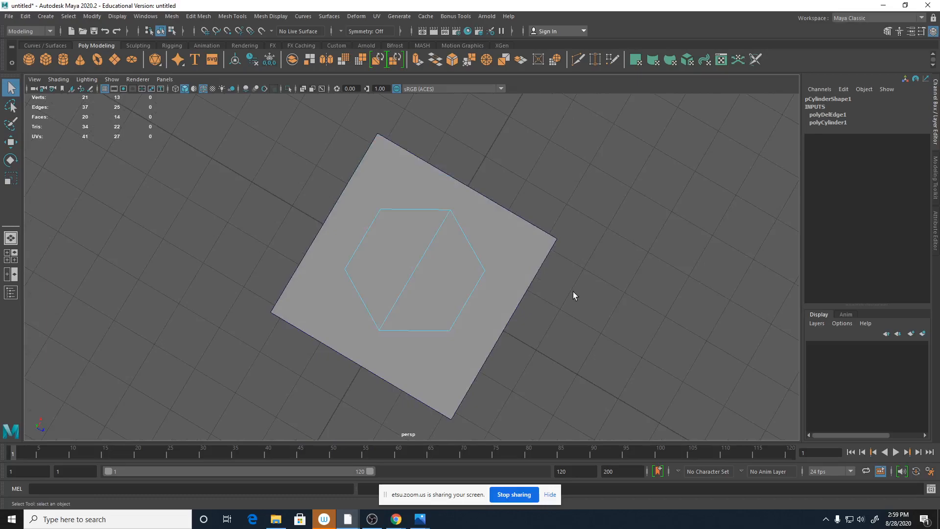
click(573, 322)
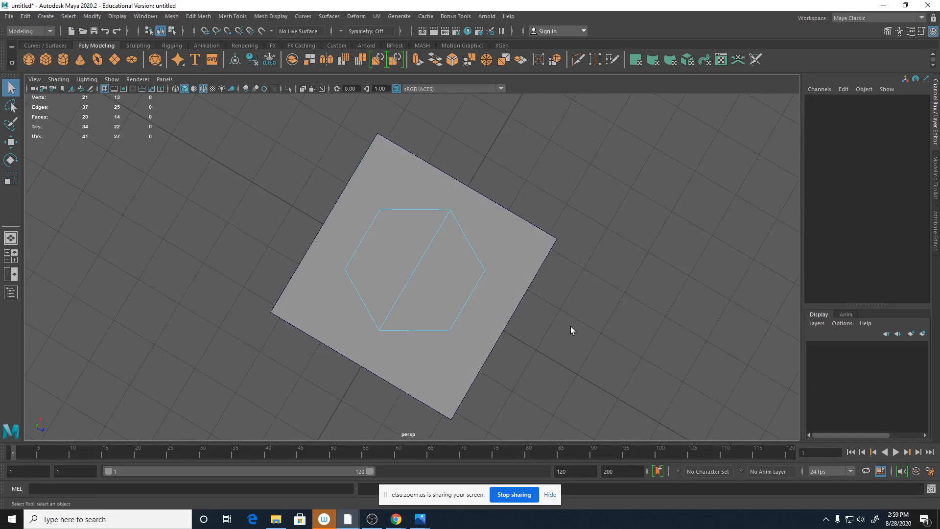
alt+drag(571, 324, 571, 315)
right_drag(447, 255, 446, 276)
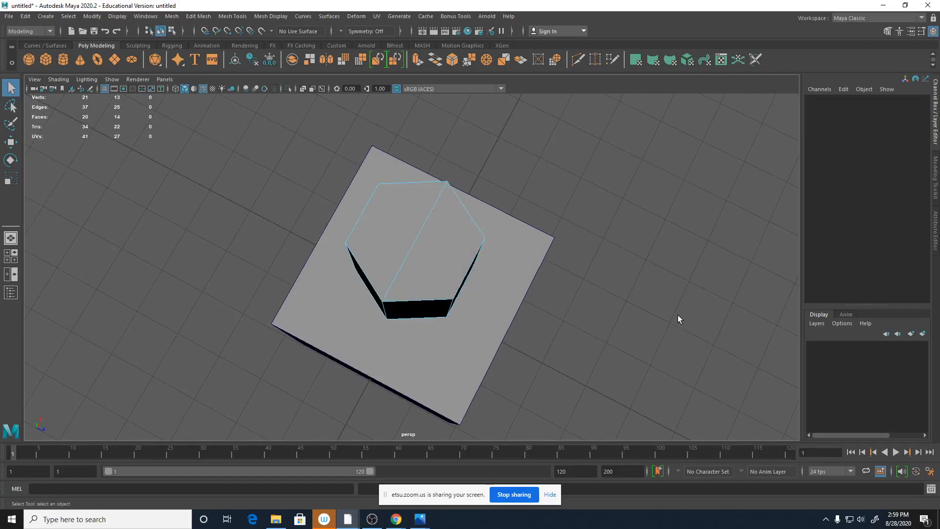
key(3)
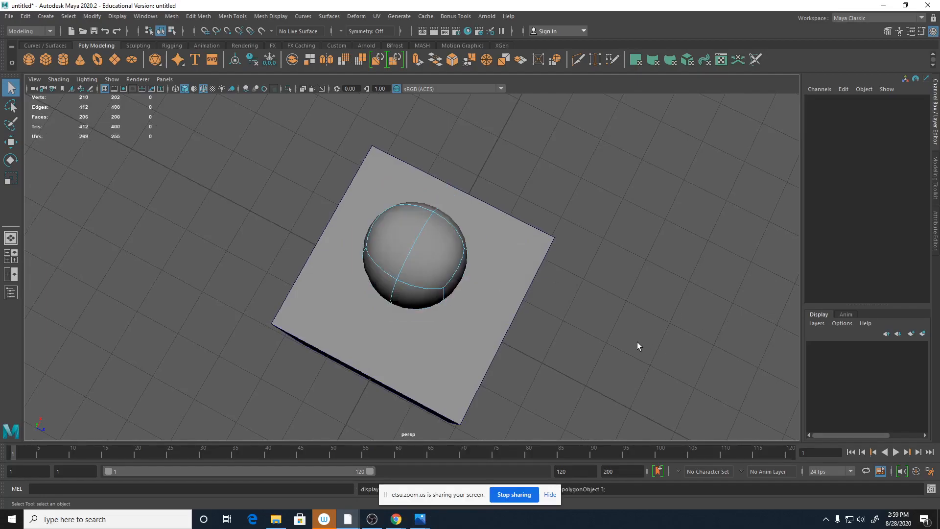
alt+drag(621, 338, 638, 257)
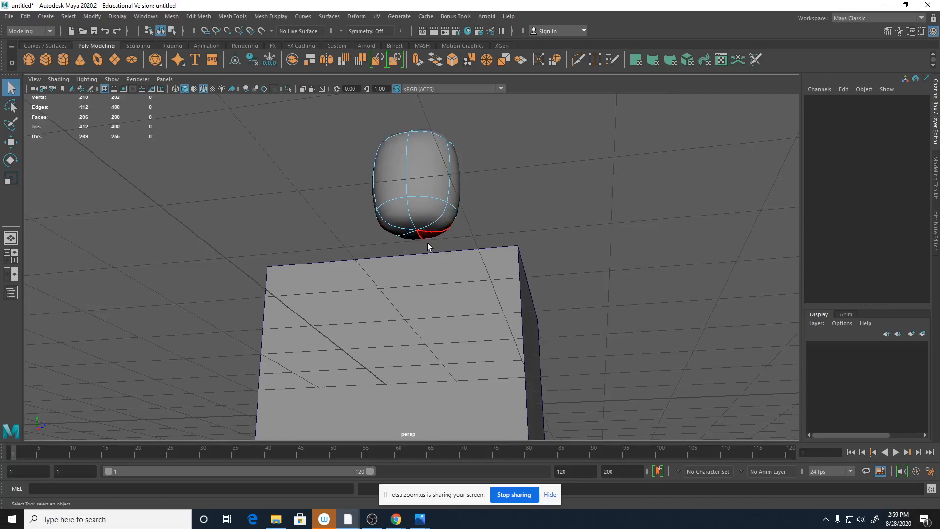
alt+drag(449, 230, 478, 290)
alt+drag(568, 333, 605, 248)
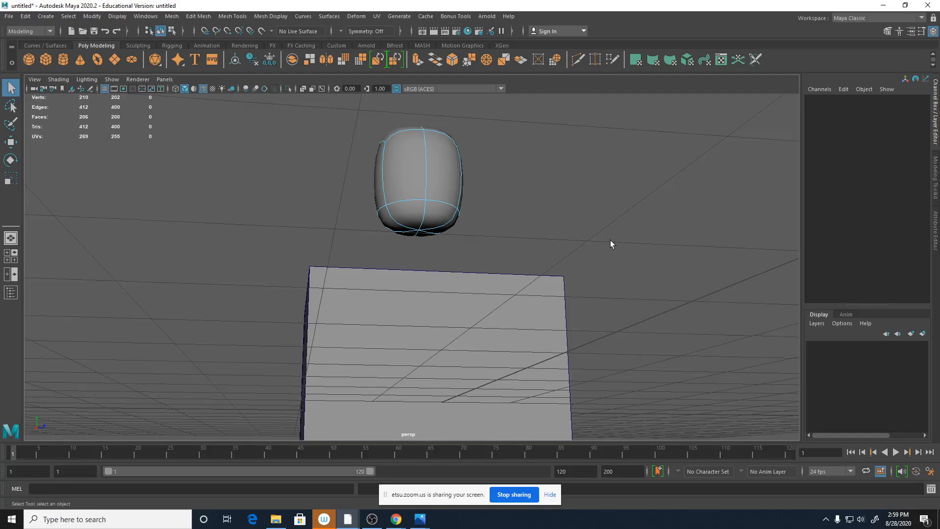
alt+drag(562, 236, 457, 224)
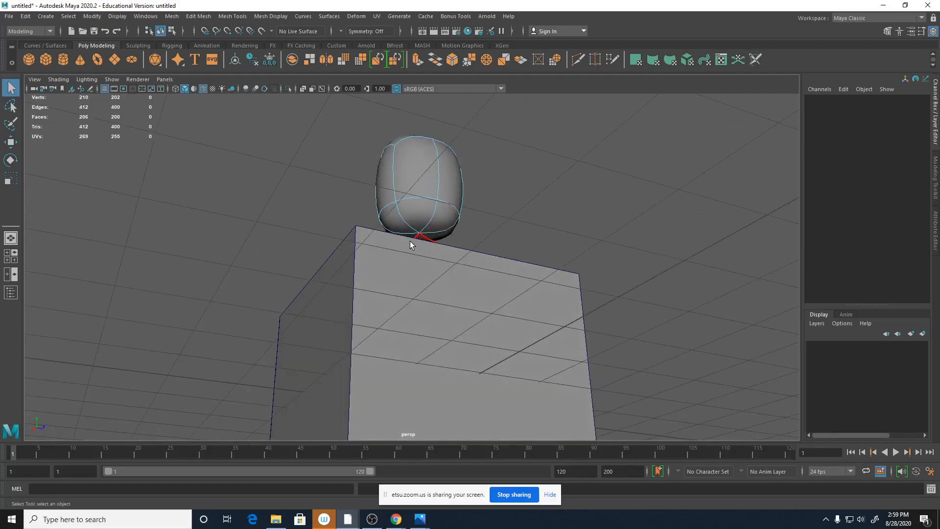
alt+drag(460, 195, 507, 189)
key(1)
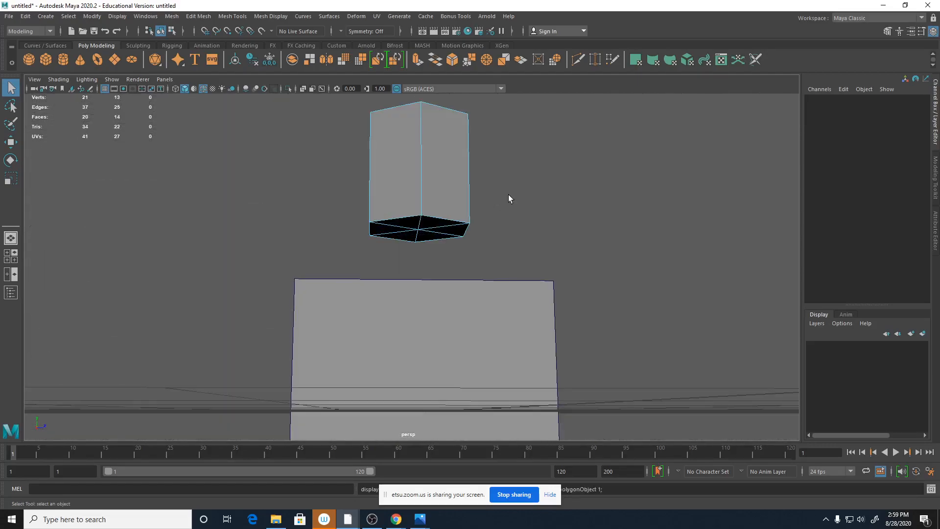
Step: Delete all six triangular faces of the cylinder's bottom cap
alt+drag(419, 222, 425, 265)
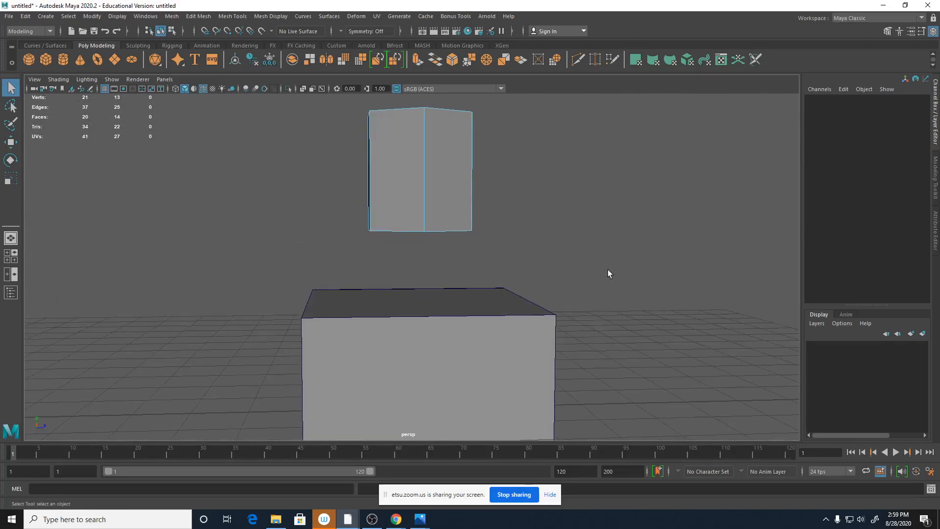
alt+drag(600, 283, 583, 251)
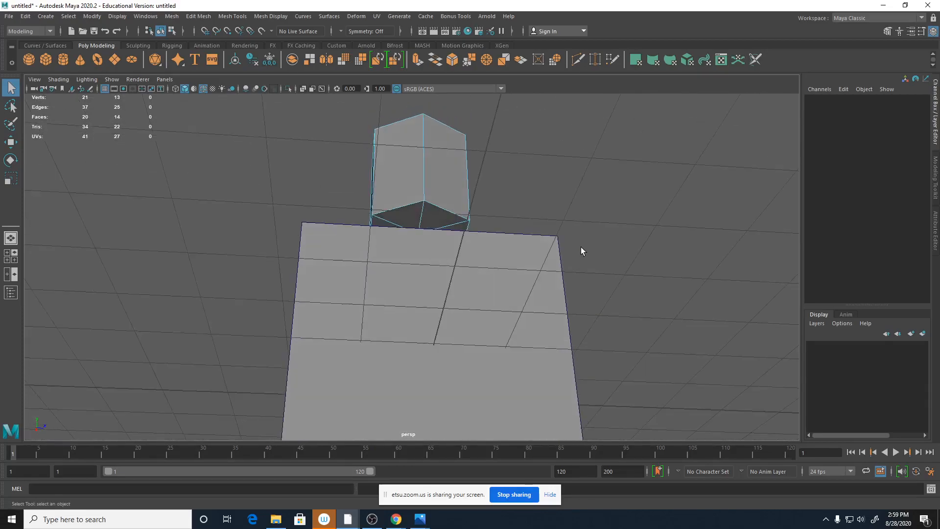
click(409, 225)
shift+click(434, 221)
mouse_move(434, 221)
alt+mouse_down()
mouse_move(426, 241)
mouse_move(439, 229)
alt+mouse_up()
shift+click(441, 229)
shift+click(432, 239)
shift+click(411, 244)
shift+click(393, 235)
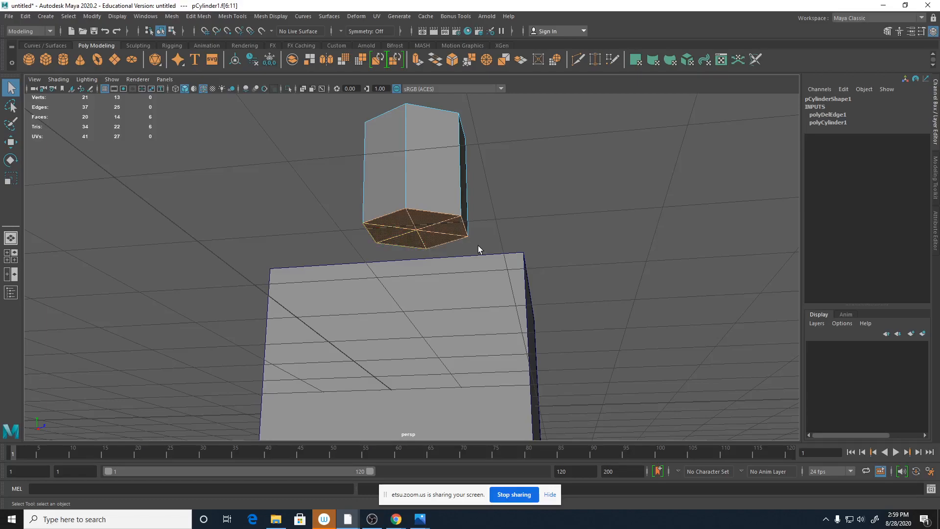
key(Delete)
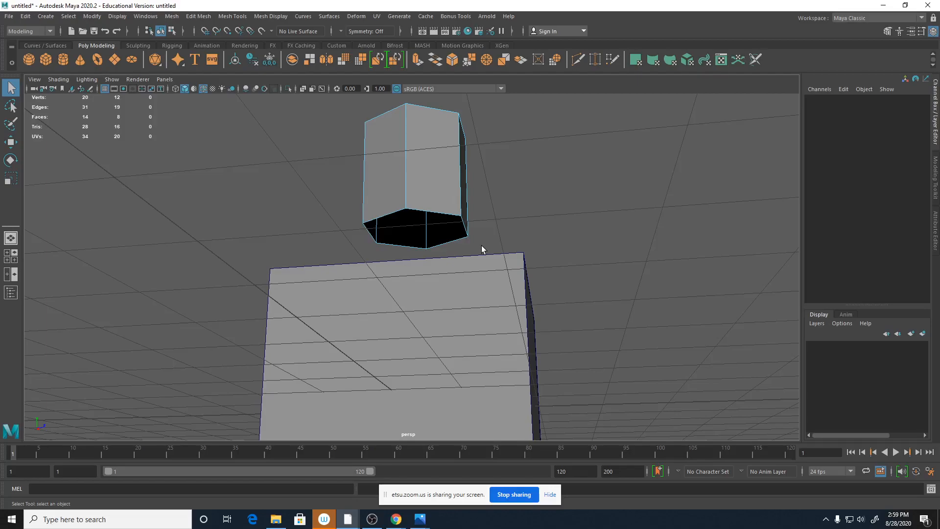
Step: Delete the top face of the cube beneath the cylinder
alt+drag(481, 246, 477, 338)
click(478, 340)
right_click(479, 342)
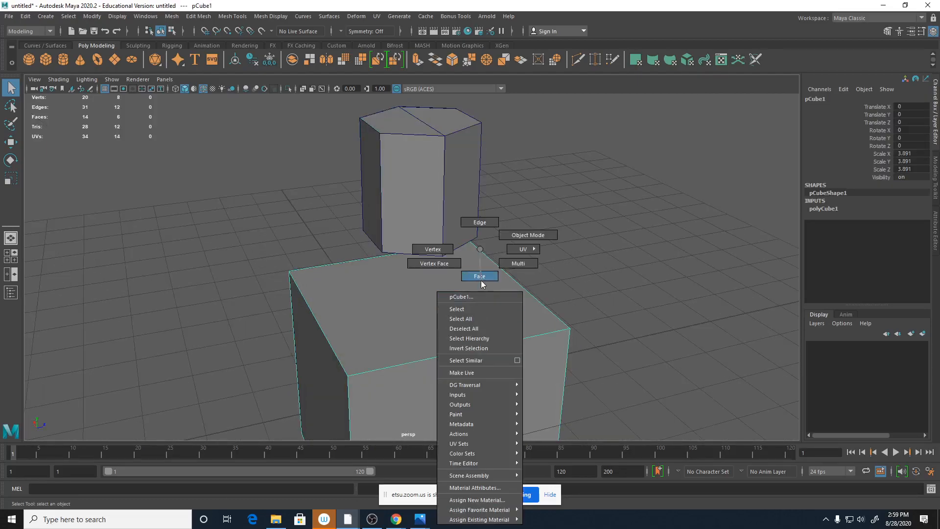
click(479, 276)
click(474, 300)
alt+drag(531, 321, 521, 313)
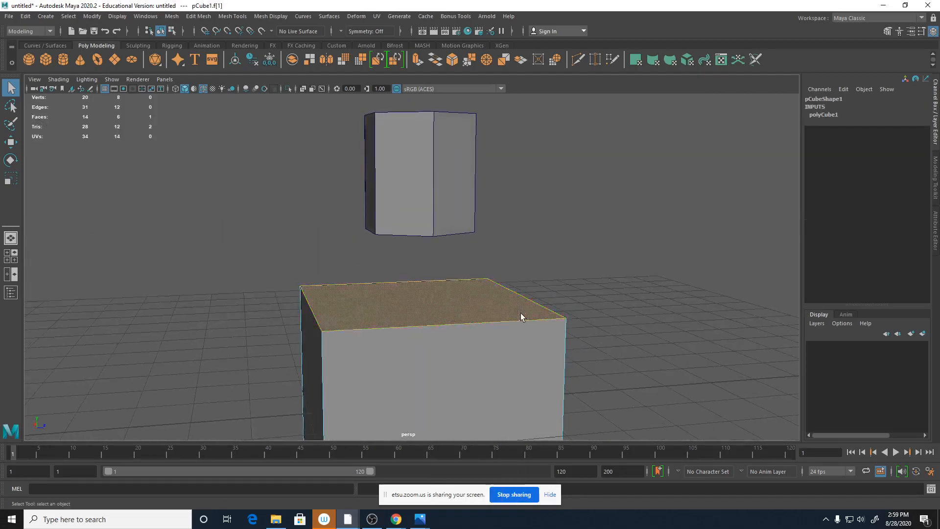
key(Delete)
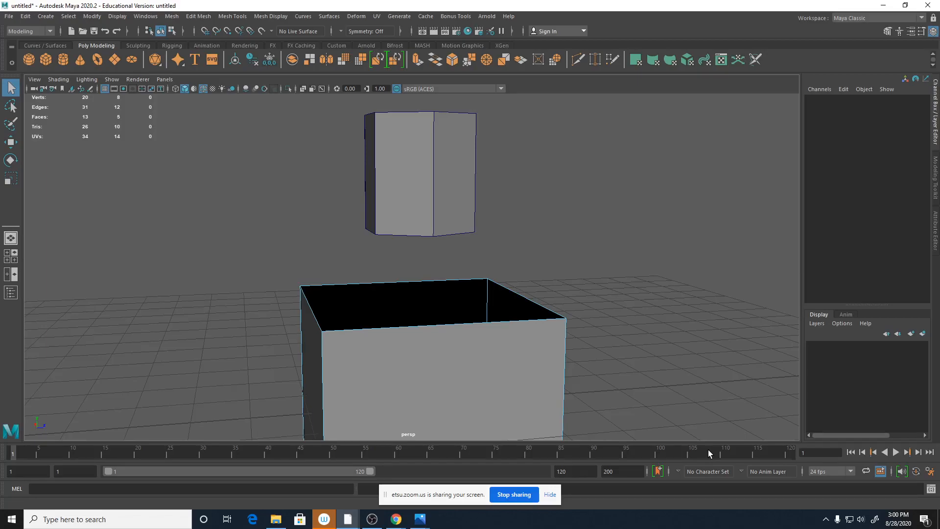
Step: Save the scene as TesCombine in the project's scenes folder
key(ctrl+shift+s)
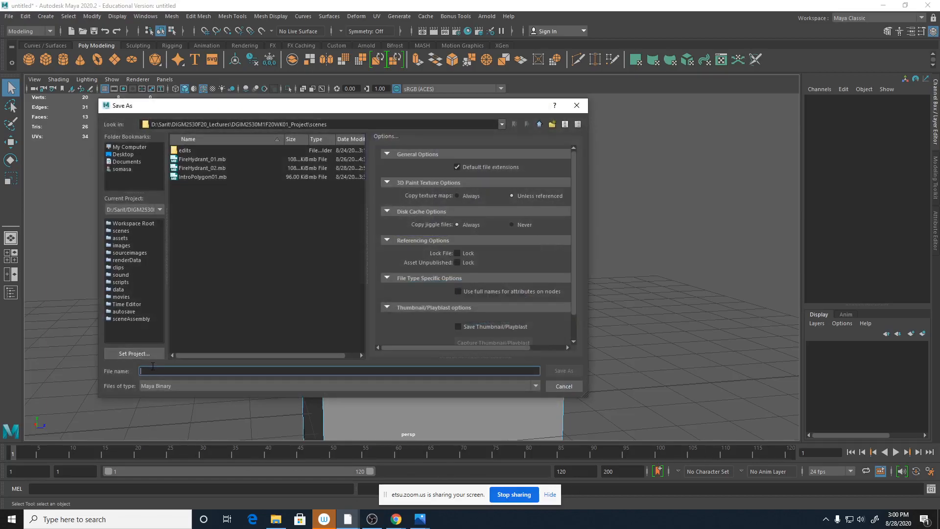
text(TesCombine)
key(Return)
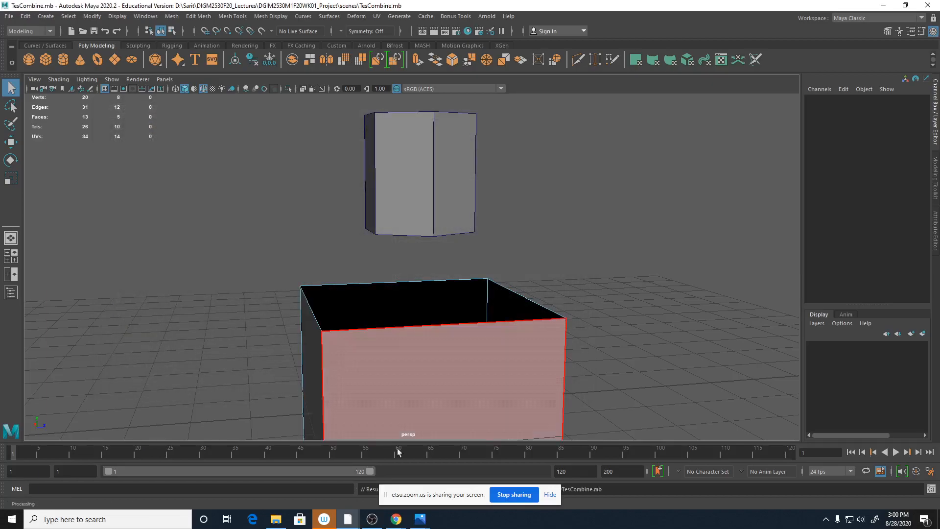
Step: Undo the face deletions that opened the cylinder's bottom end and the cube's top
key(ctrl+z)
key(ctrl+z)
key(ctrl+z)
key(ctrl+z)
key(ctrl+z)
key(ctrl+z)
alt+drag(592, 270, 593, 248)
key(ctrl+z)
key(ctrl+z)
Step: Select the closed hexagonal cylinder and the cube as objects and combine them into one mesh
right_drag(404, 190, 451, 176)
alt+drag(596, 217, 590, 272)
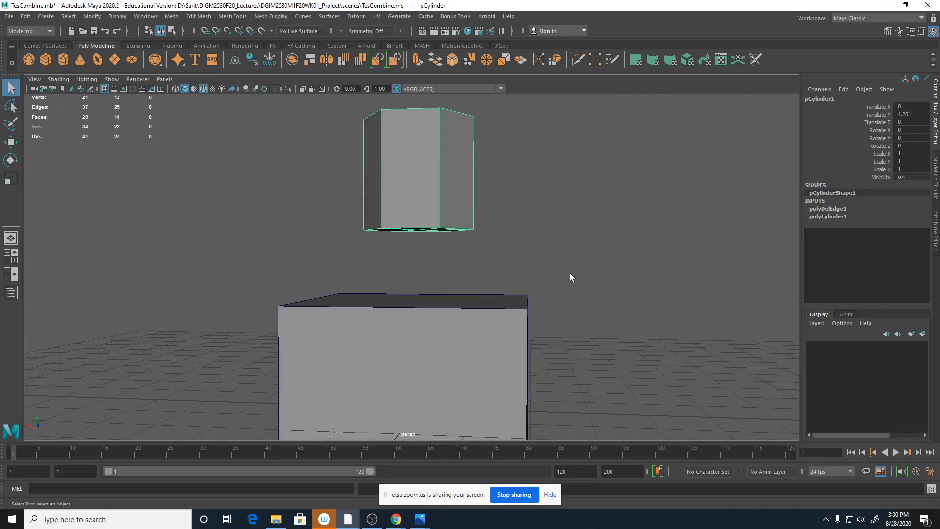
shift+click(429, 322)
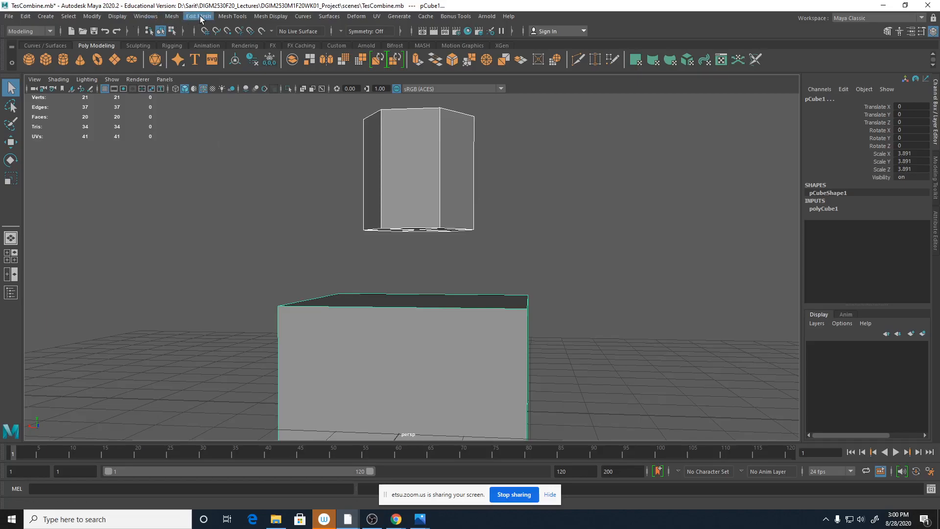
click(172, 17)
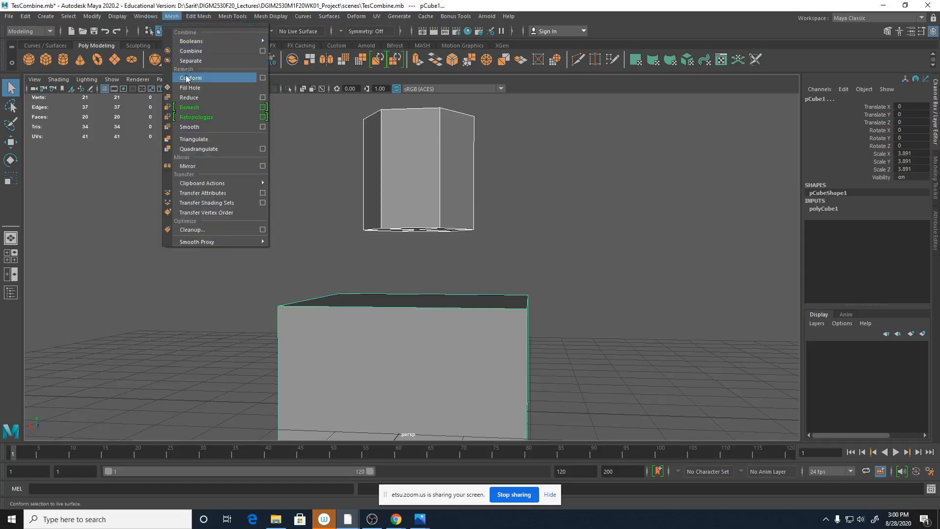
click(194, 51)
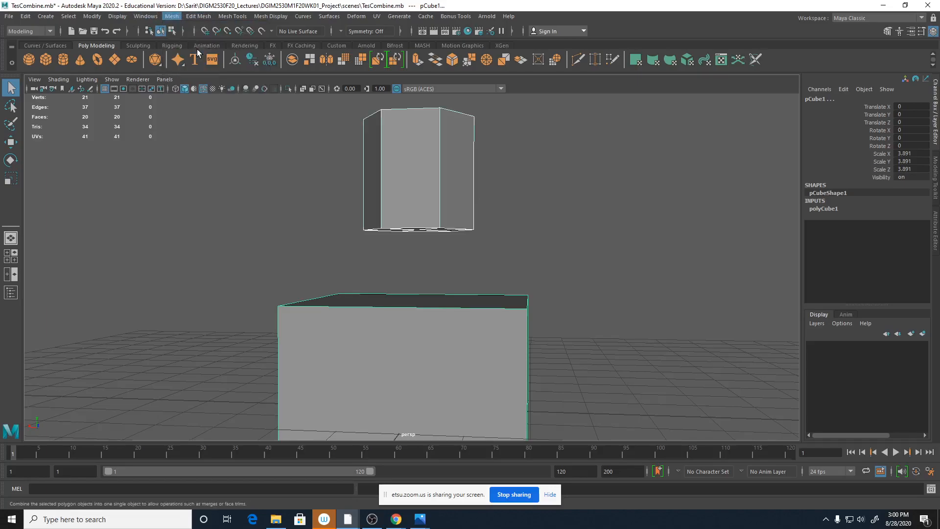
Step: Examine the combined mesh's parts by selecting all connected faces of the cylinder and of the cube in turn
click(637, 308)
alt+drag(589, 363, 513, 333)
right_drag(501, 318, 504, 277)
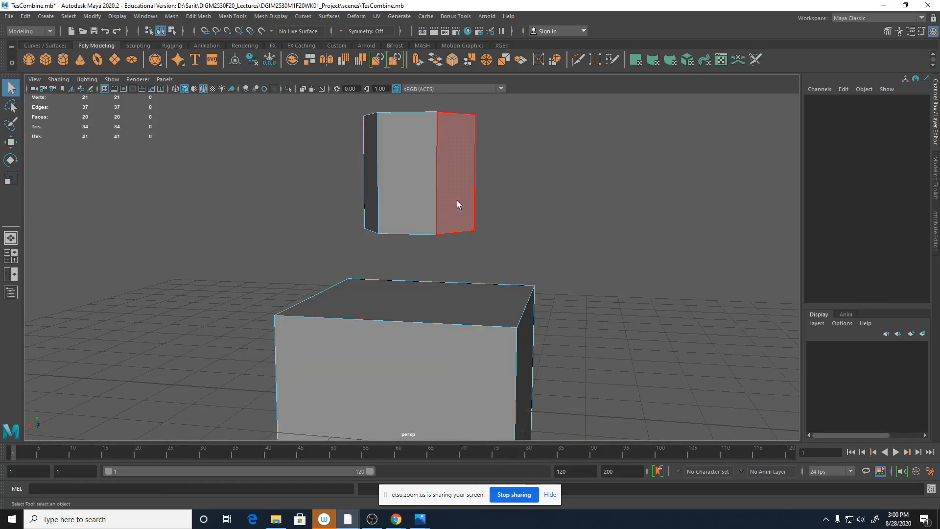
double_click(456, 157)
alt+drag(627, 246, 566, 371)
double_click(524, 341)
alt+drag(559, 338, 726, 338)
alt+middle_drag(662, 370, 708, 297)
alt+right_drag(708, 298, 539, 328)
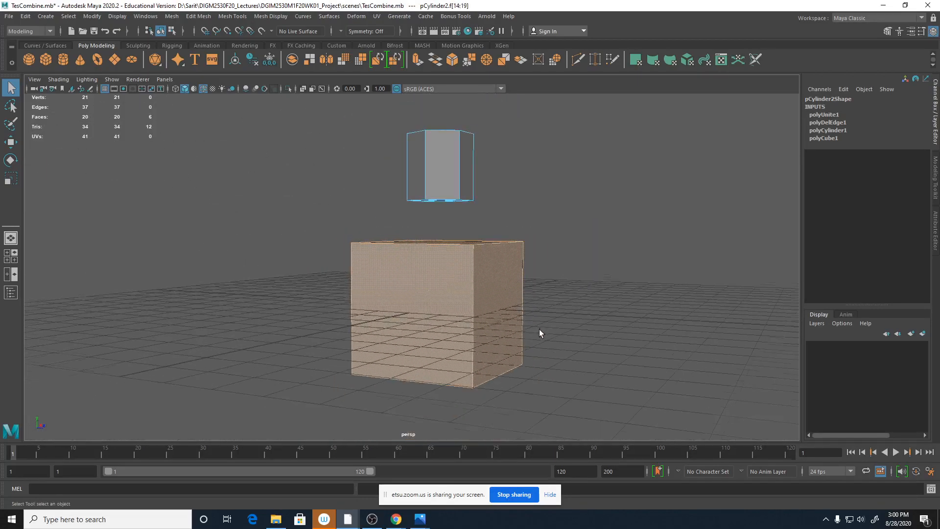
alt+drag(540, 329, 560, 323)
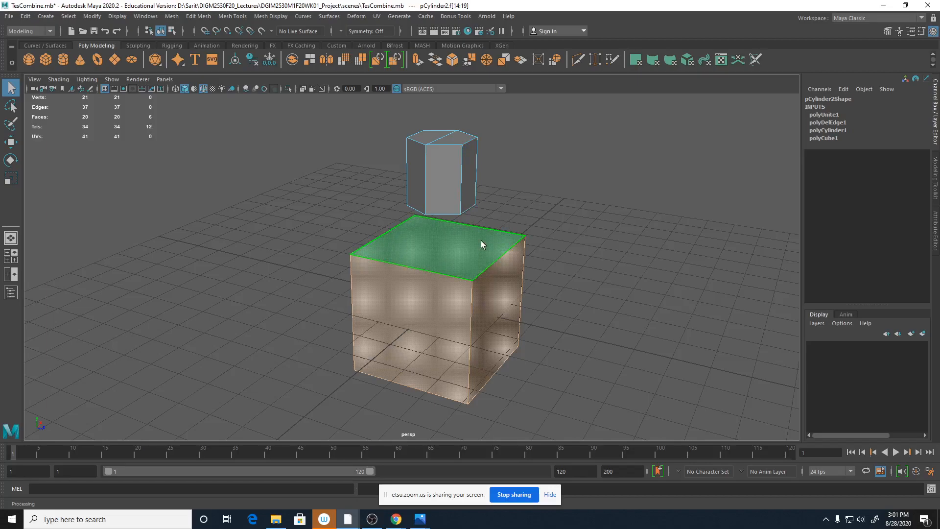
Step: Return the combined mesh to object selection and examine the closed ends facing each other between cylinder and cube
right_drag(479, 239, 511, 222)
alt+drag(530, 258, 629, 311)
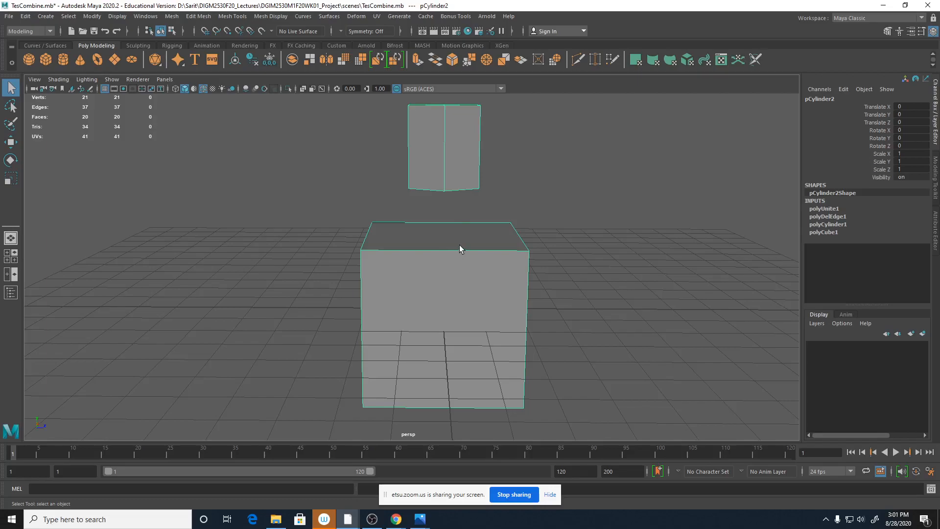
alt+drag(506, 245, 538, 220)
mouse_move(422, 210)
alt+mouse_down()
mouse_move(411, 247)
mouse_move(428, 213)
alt+mouse_up()
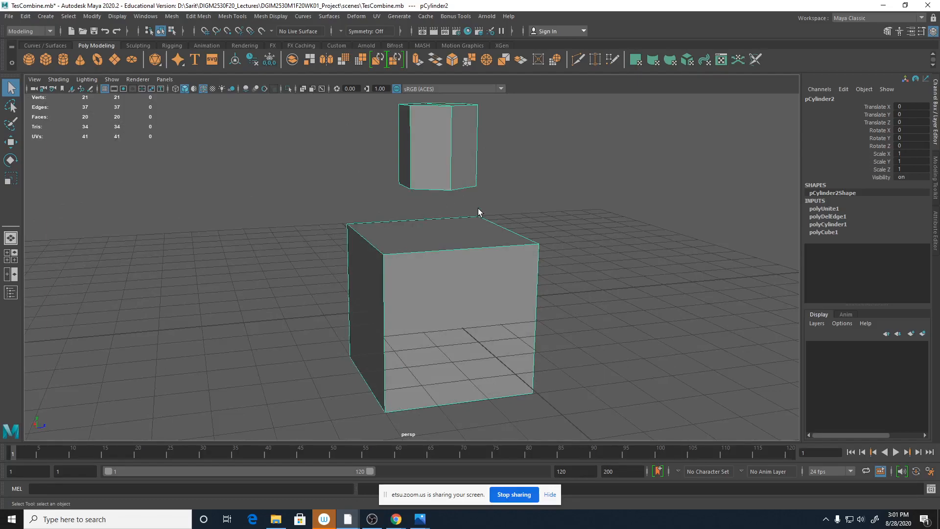
alt+drag(524, 206, 567, 187)
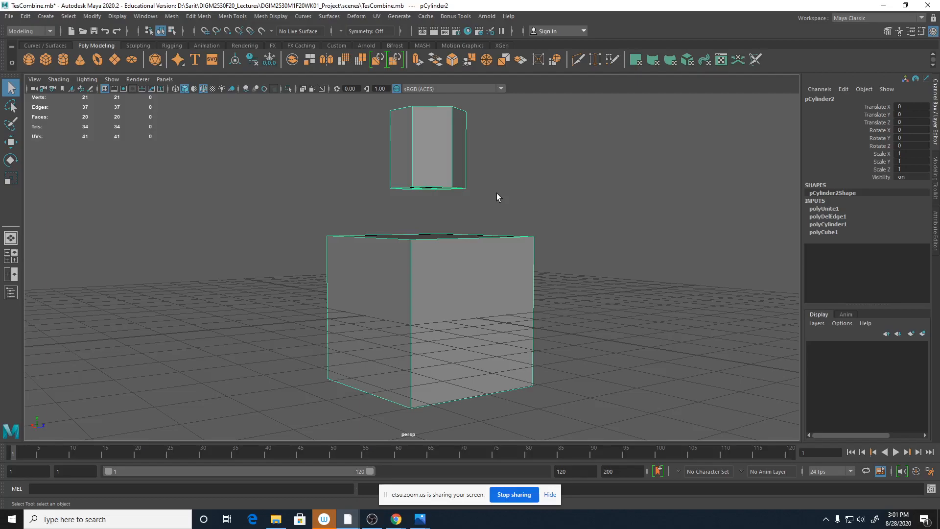
scroll(497, 193, up, 5)
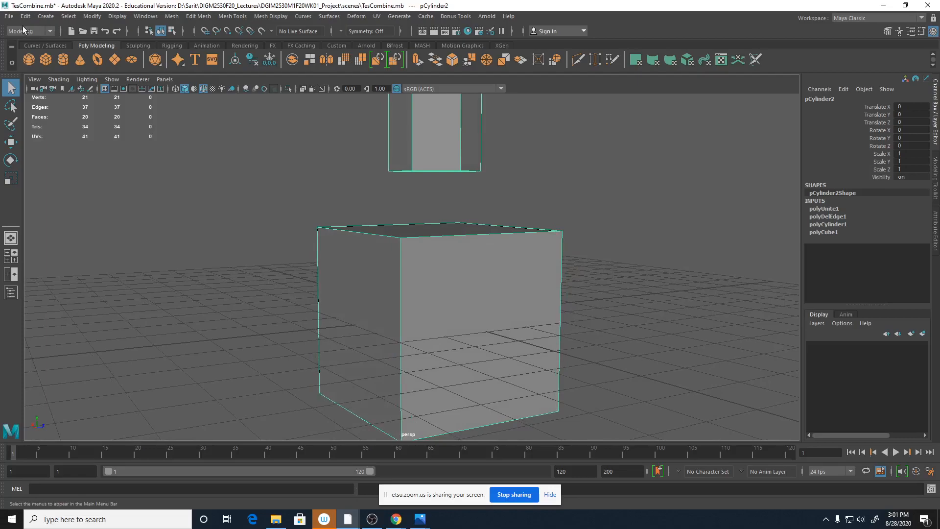
Step: Reopen the recently saved TesCombine.mb scene, discarding the unsaved changes
click(9, 17)
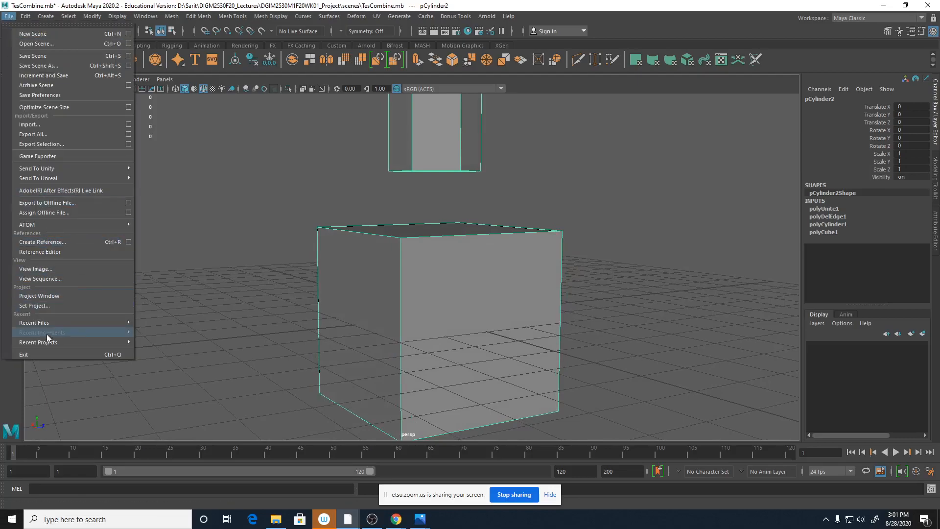
mouse_move(52, 322)
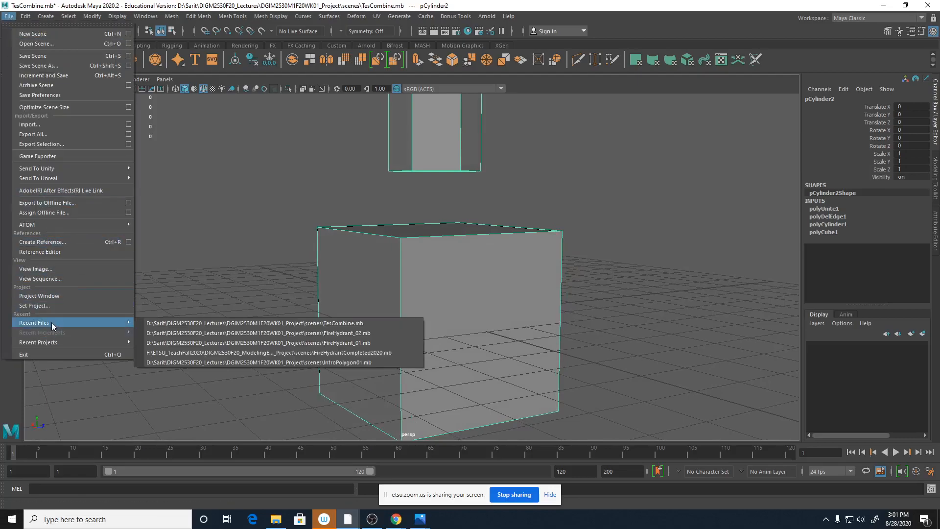
click(149, 323)
click(471, 267)
Step: Select the open-bottomed cylinder and the open-topped cube and combine them into one mesh
mouse_move(496, 293)
alt+mouse_down()
mouse_move(510, 287)
mouse_move(481, 293)
alt+mouse_up()
click(460, 228)
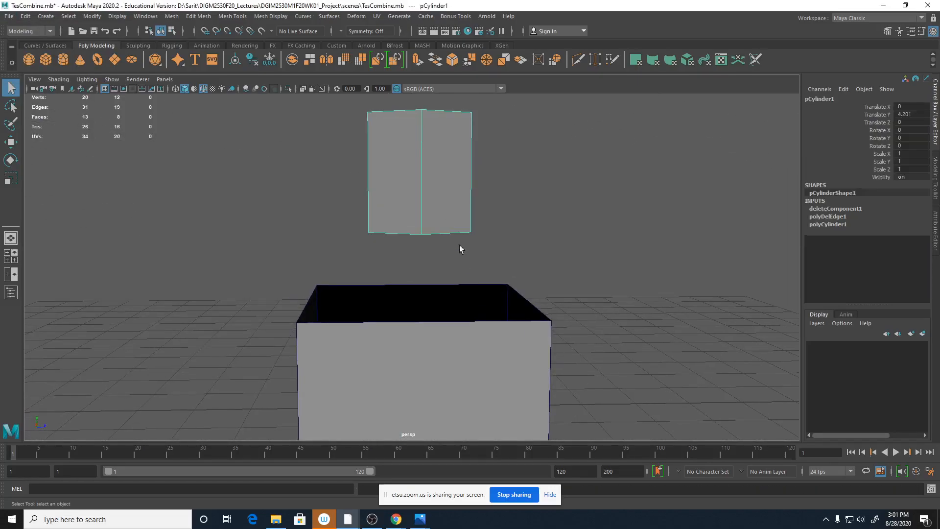
shift+click(468, 337)
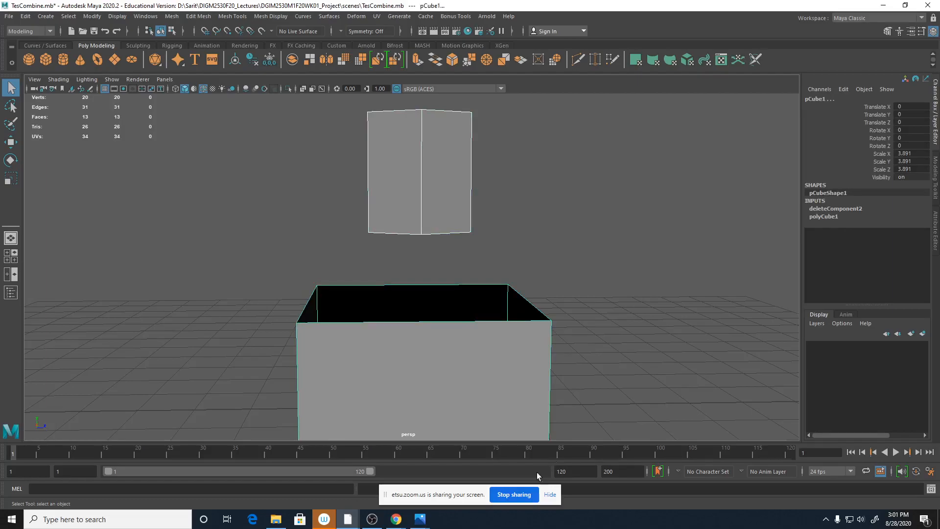
alt+right_drag(515, 248, 430, 244)
alt+middle_drag(507, 284, 517, 209)
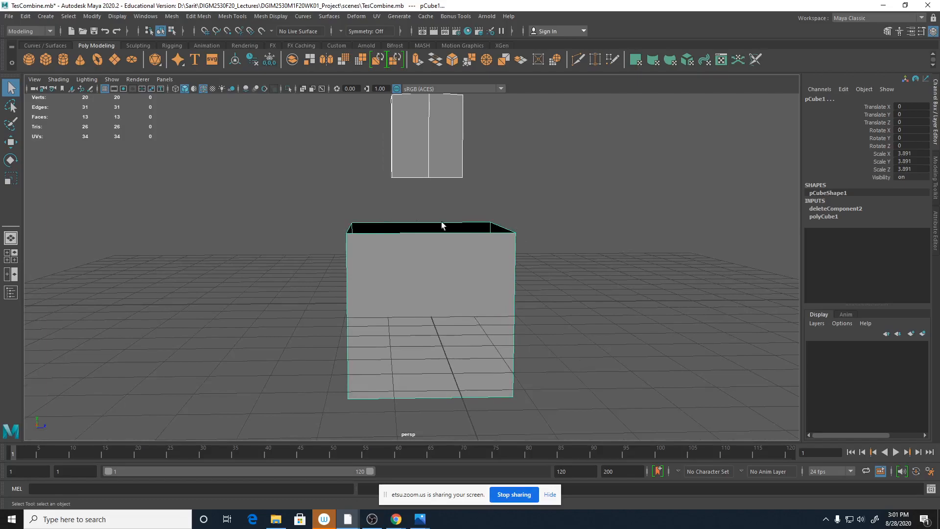
click(171, 16)
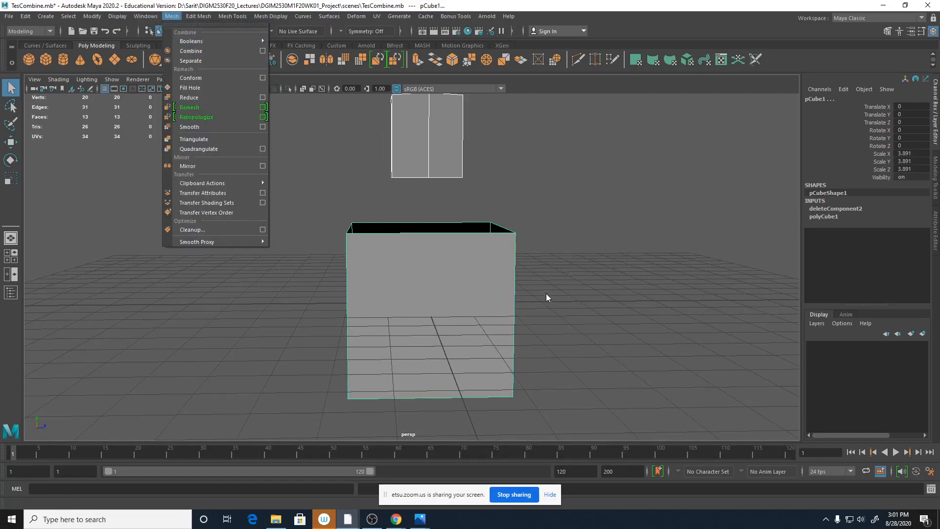
click(570, 113)
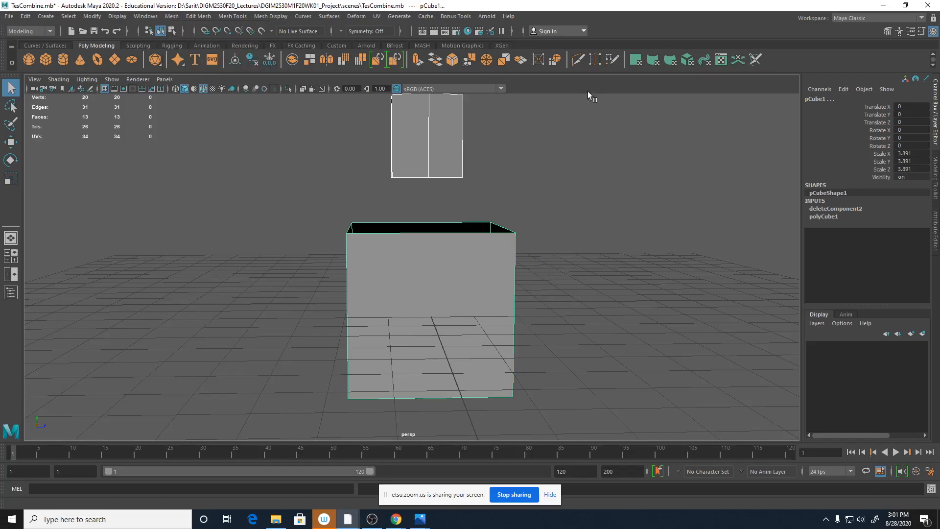
shift+right_click(480, 254)
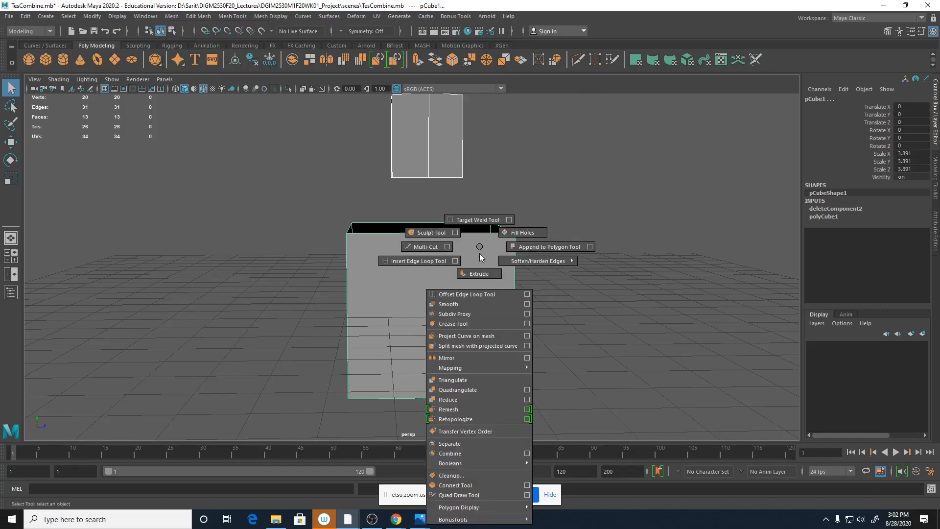
click(463, 453)
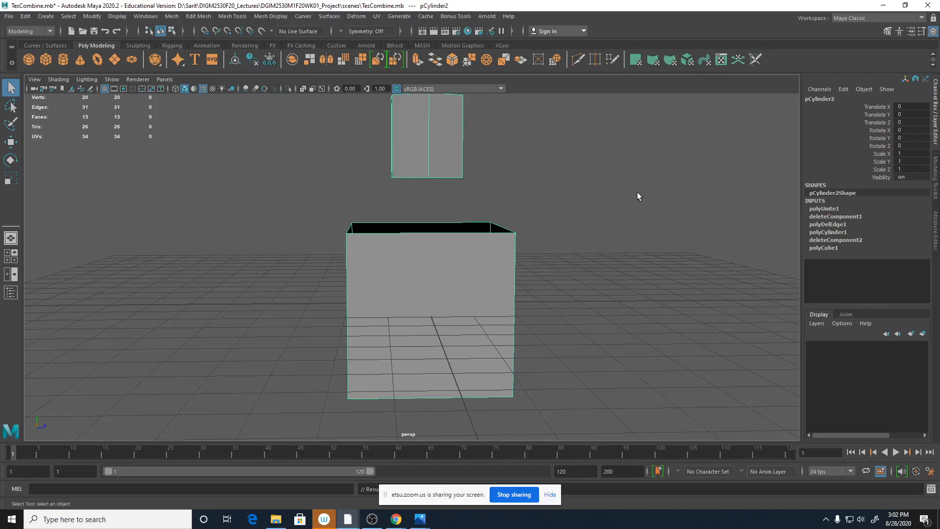
Step: Select all connected faces of the cylinder part and move them straight down closer to the cube's open top
alt+drag(636, 195, 426, 279)
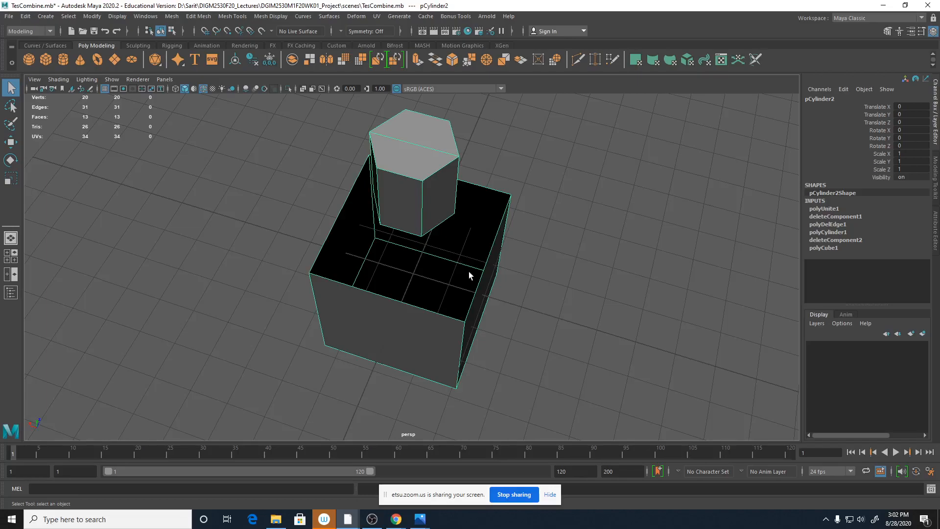
alt+drag(496, 286, 440, 263)
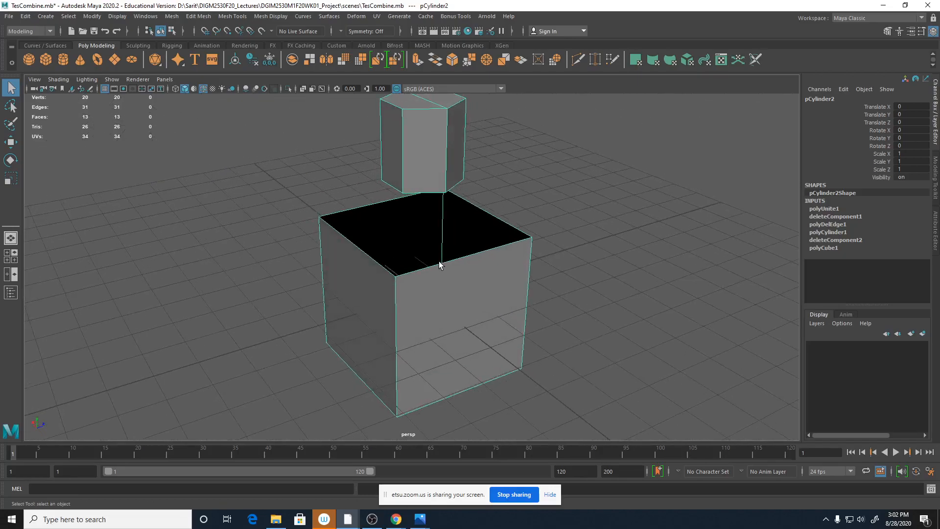
right_click(432, 159)
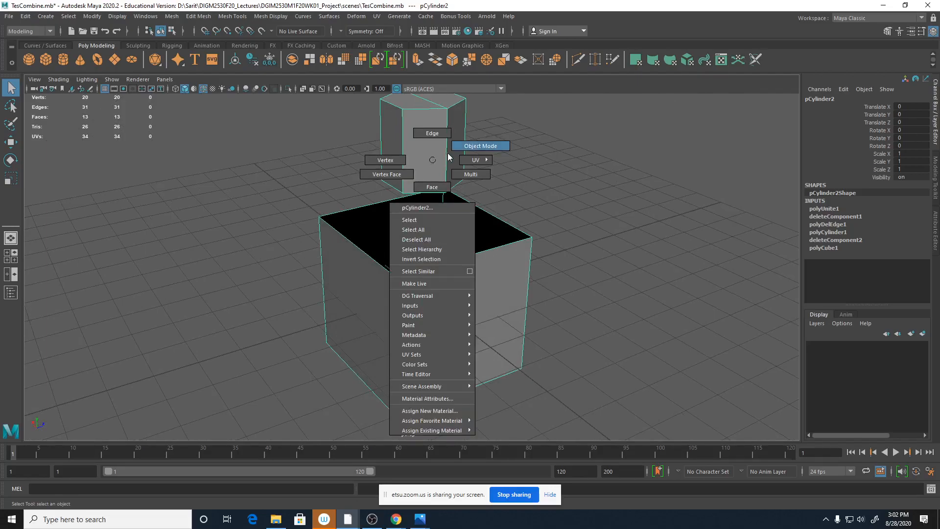
click(446, 164)
right_click(440, 161)
click(445, 175)
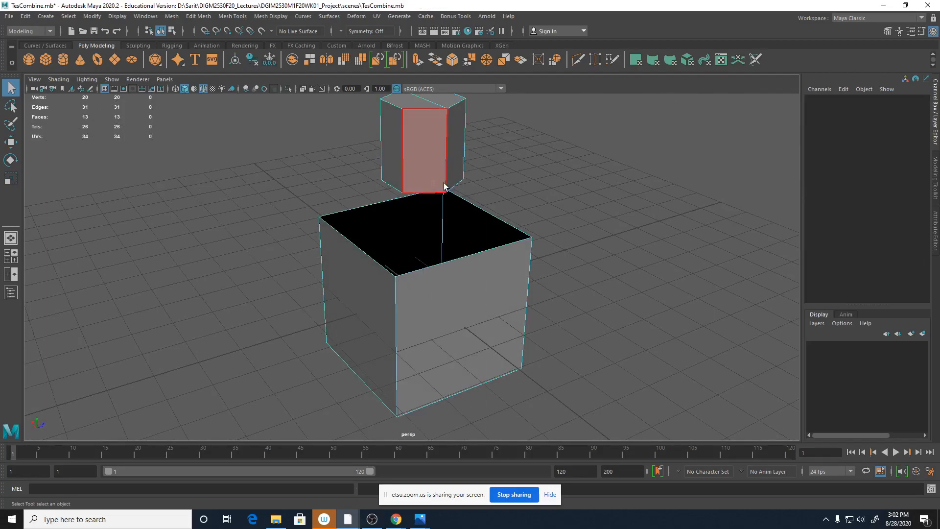
double_click(436, 159)
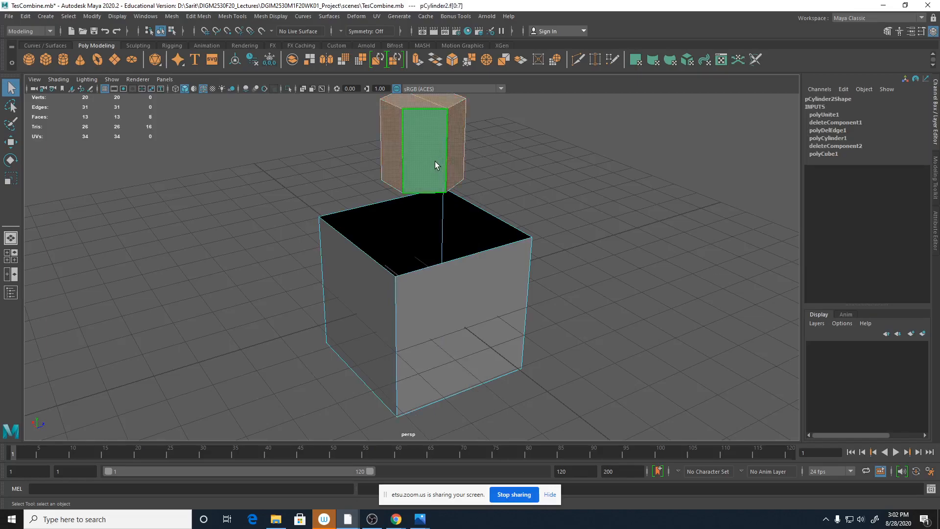
key(w)
drag(419, 107, 419, 139)
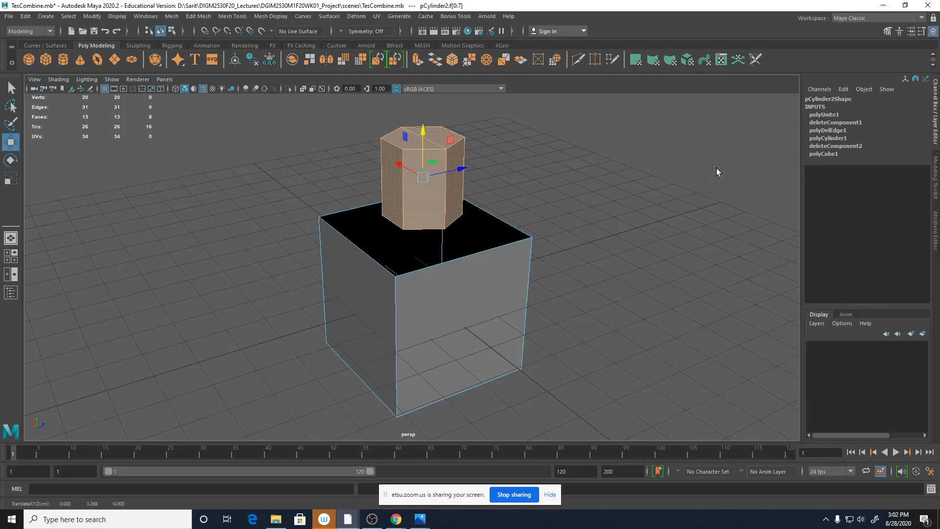
Step: Compare the two parts of the combined mesh by selecting each one's connected faces in turn, ending with the cylinder's
double_click(428, 334)
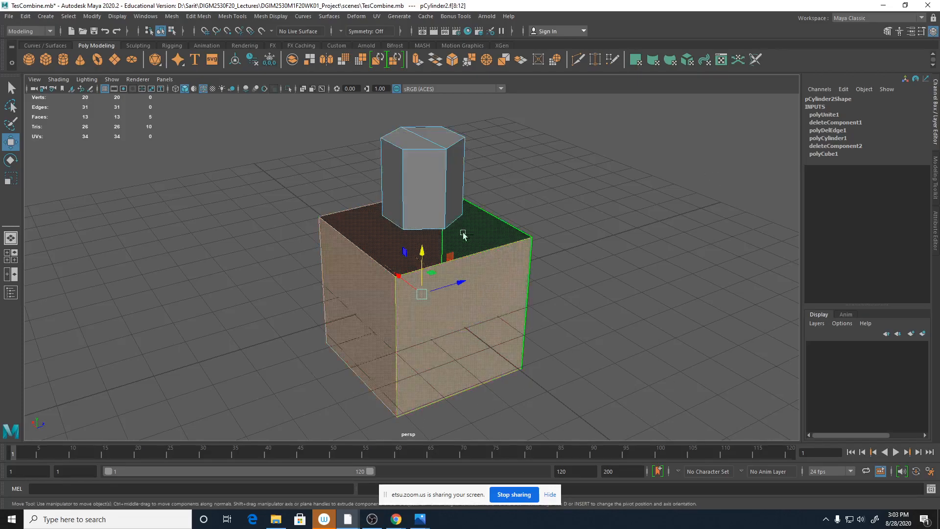
double_click(406, 191)
double_click(448, 332)
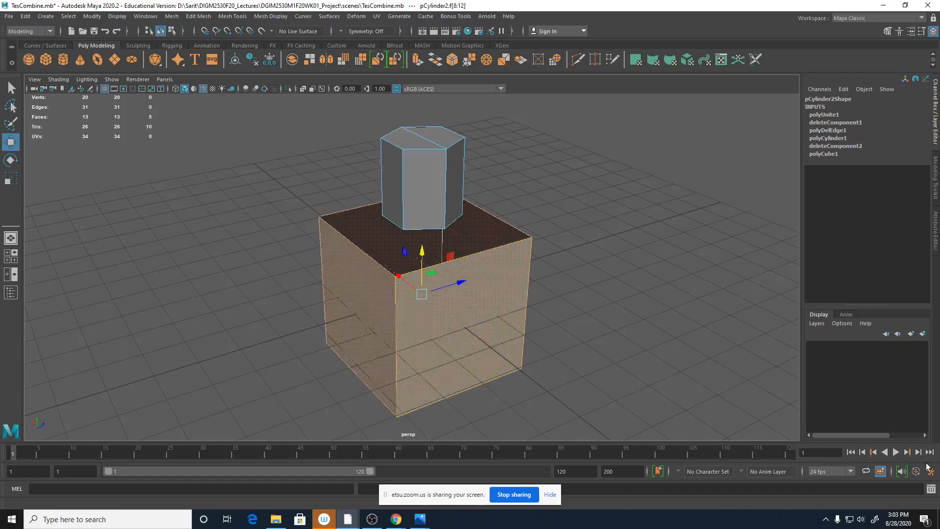
click(430, 203)
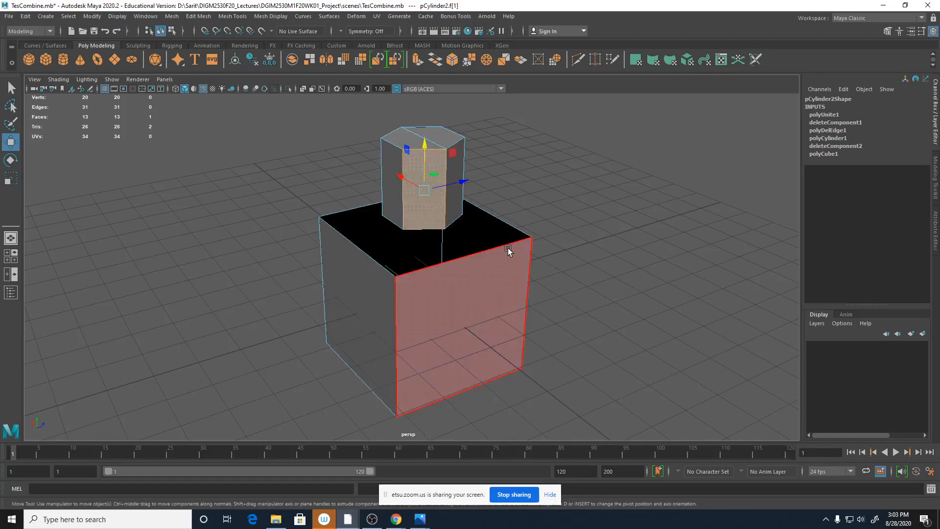
alt+drag(508, 251, 480, 242)
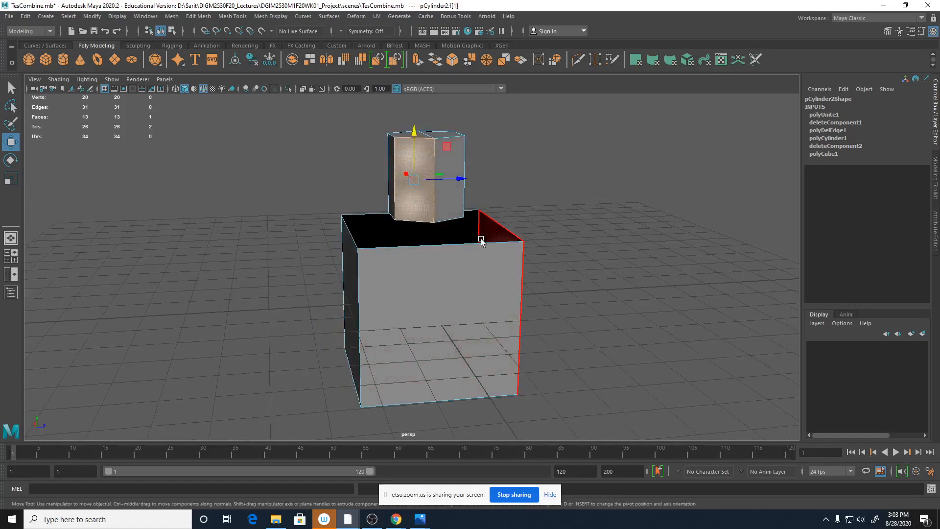
double_click(451, 172)
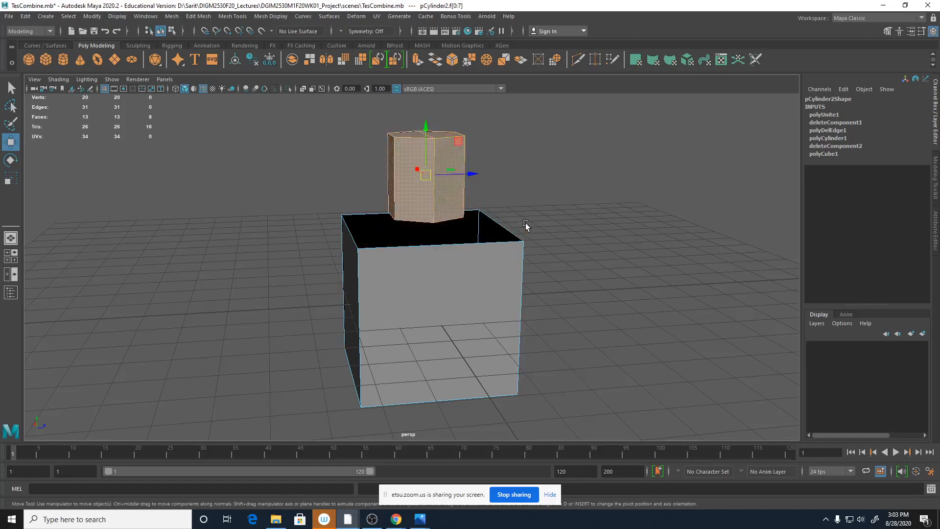
Step: Switch to the front view and frame the gap between the cylinder's bottom and the cube's top
key(space)
key(space)
alt+right_drag(258, 306, 658, 352)
alt+middle_drag(390, 263, 392, 363)
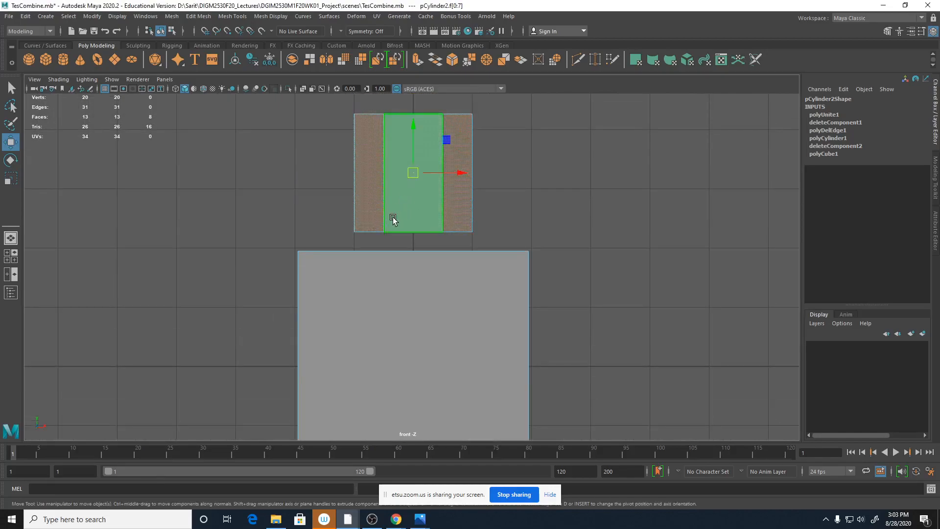
alt+right_drag(390, 216, 529, 245)
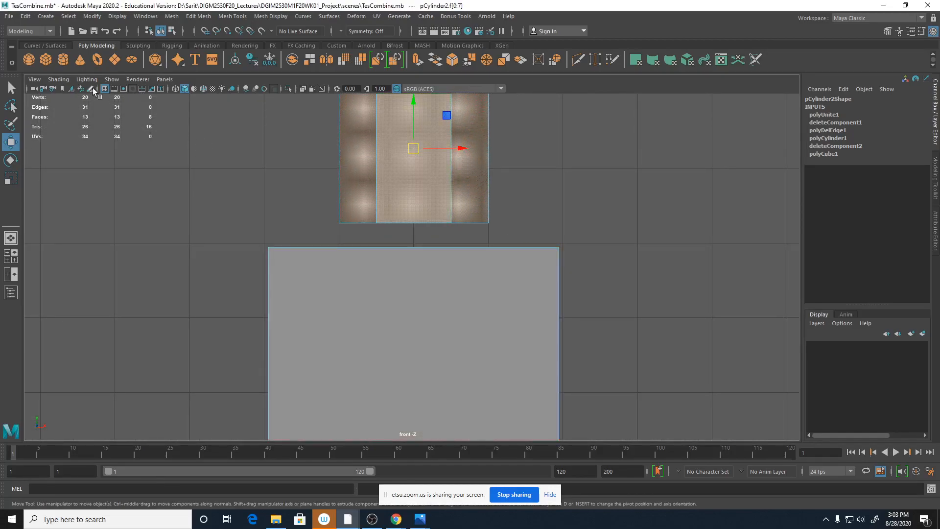
Step: In wireframe display, move the cylinder part straight down until its bottom edge lines up with the cube's top edge
click(68, 81)
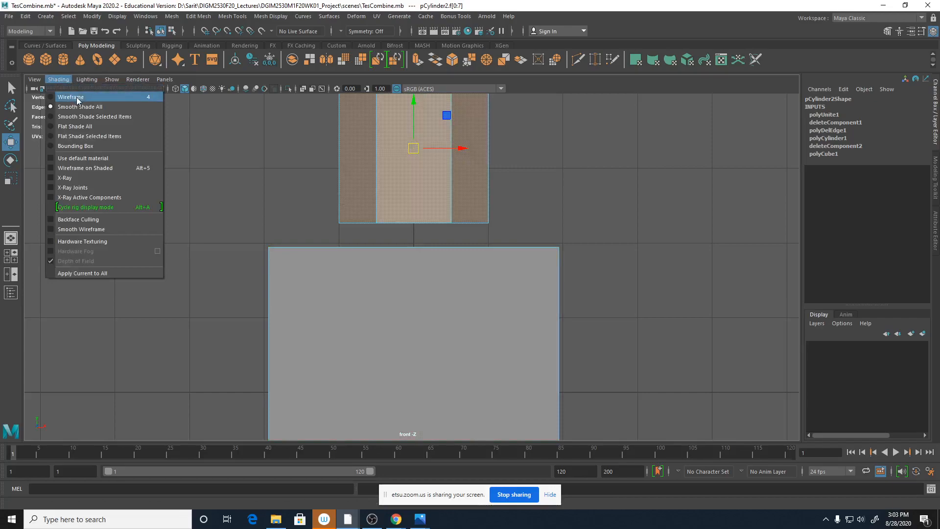
click(612, 95)
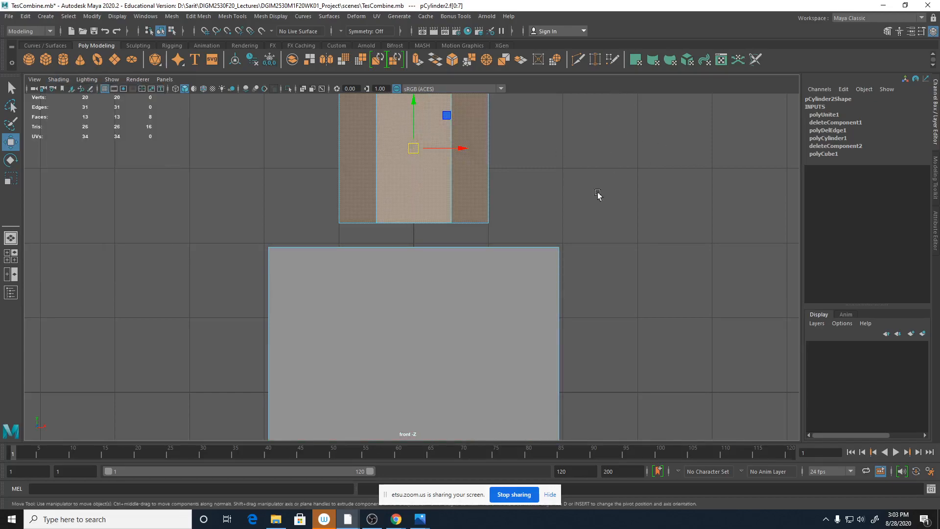
key(4)
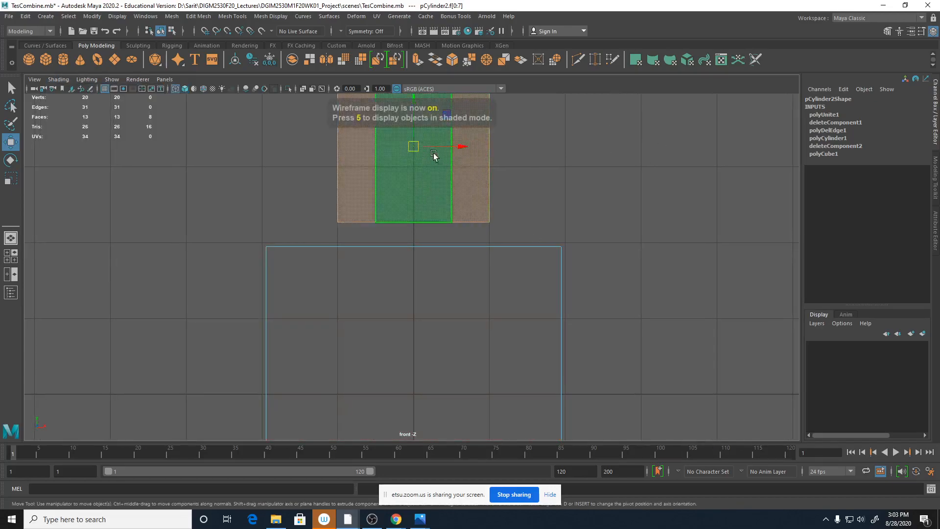
drag(411, 98, 413, 126)
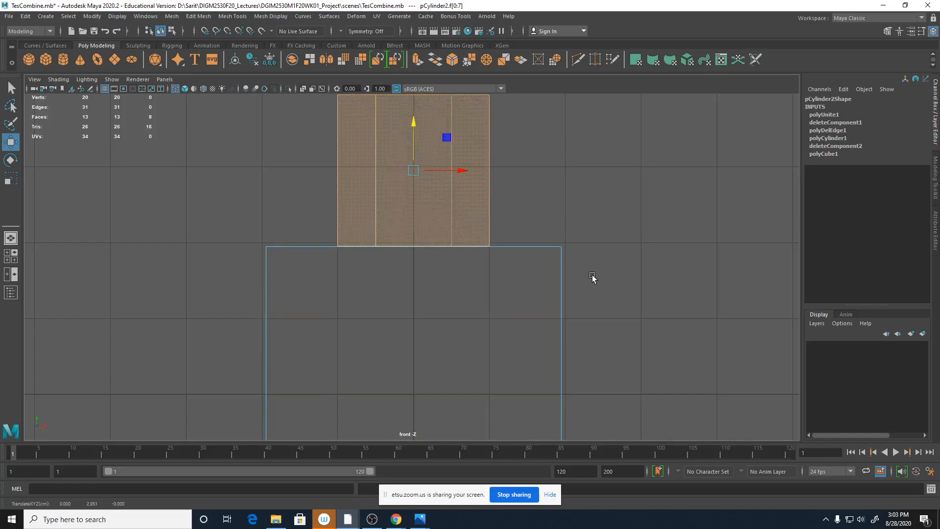
scroll(704, 281, up, 10)
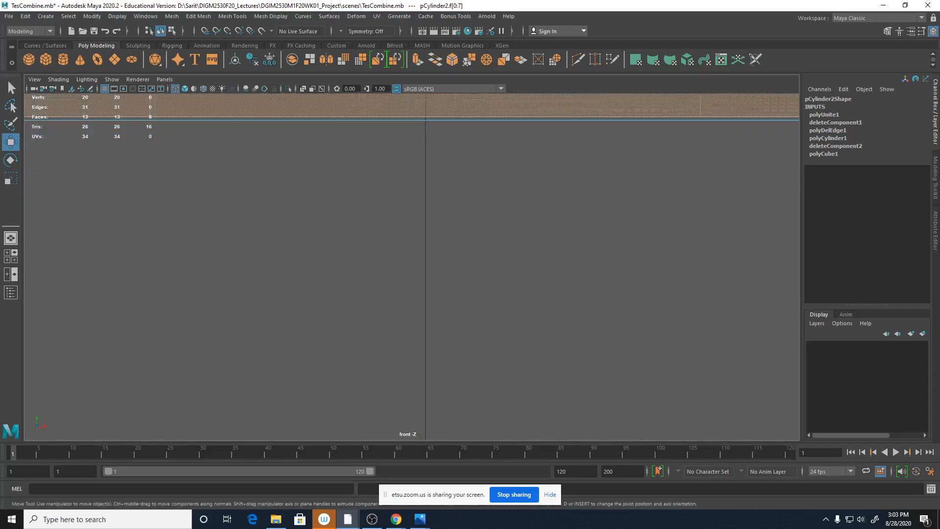
mouse_move(572, 224)
alt+right_down()
mouse_move(464, 213)
mouse_move(562, 222)
alt+right_up()
alt+middle_drag(532, 241, 538, 376)
alt+right_drag(539, 377, 557, 340)
drag(423, 106, 425, 107)
Step: Clear the selection and return to the shaded perspective view of the whole mesh
click(681, 225)
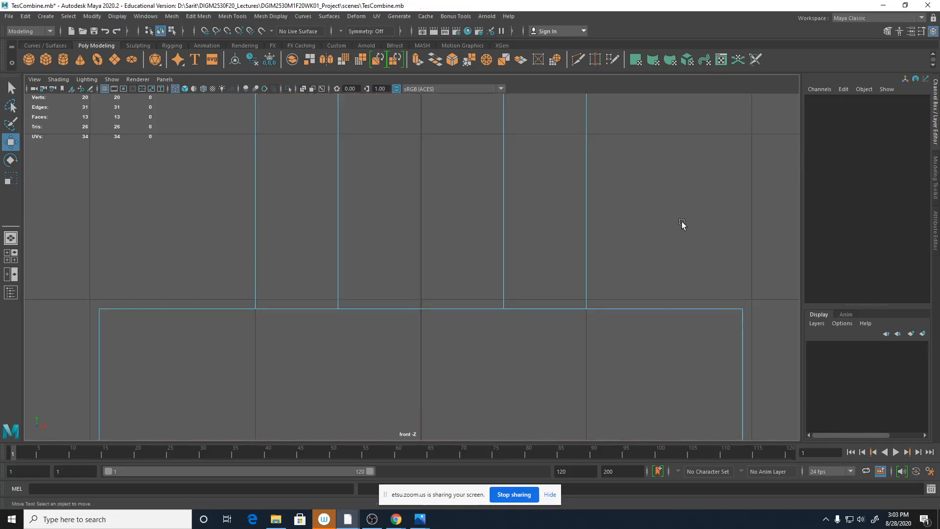
key(a)
key(space)
key(space)
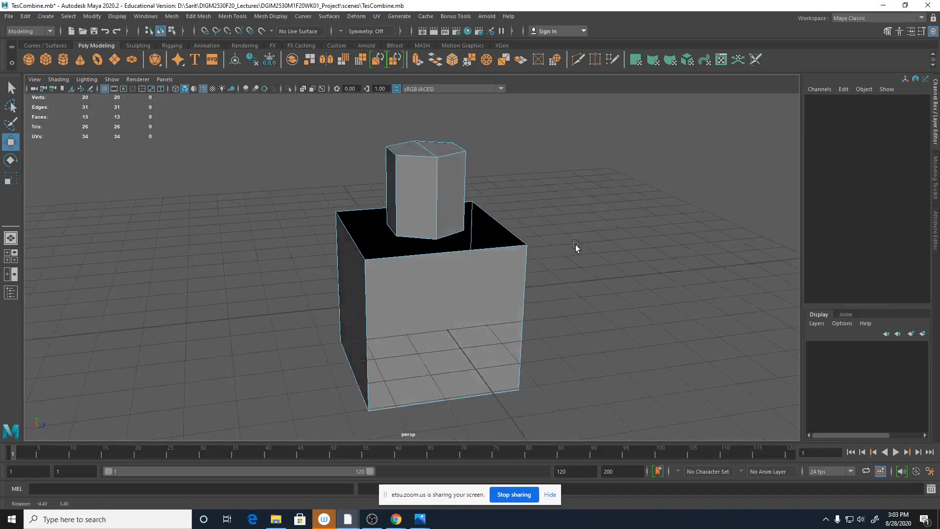
Step: Try Append to Polygon from one bottom edge of the cylinder to the facing top edge of the cube
scroll(527, 289, up, 4)
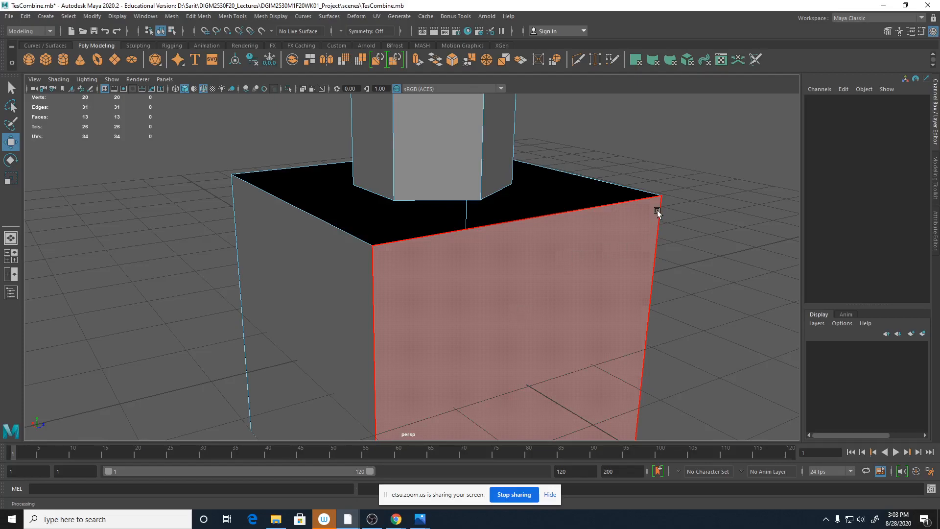
click(246, 18)
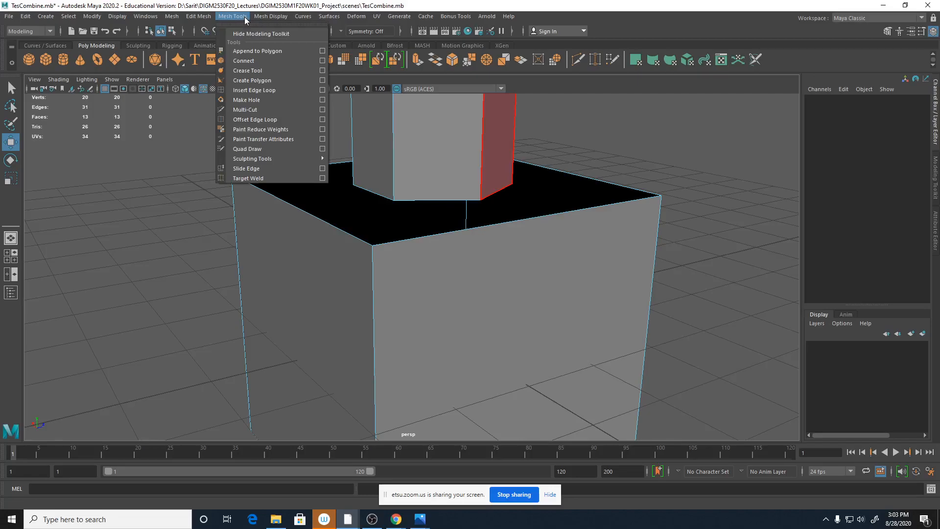
click(251, 51)
alt+drag(357, 226, 395, 246)
alt+right_drag(395, 246, 535, 263)
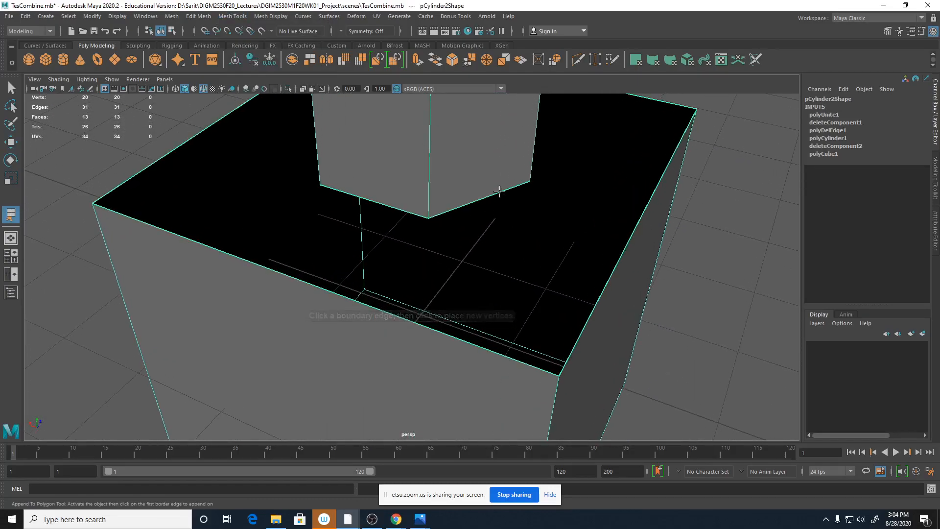
click(499, 189)
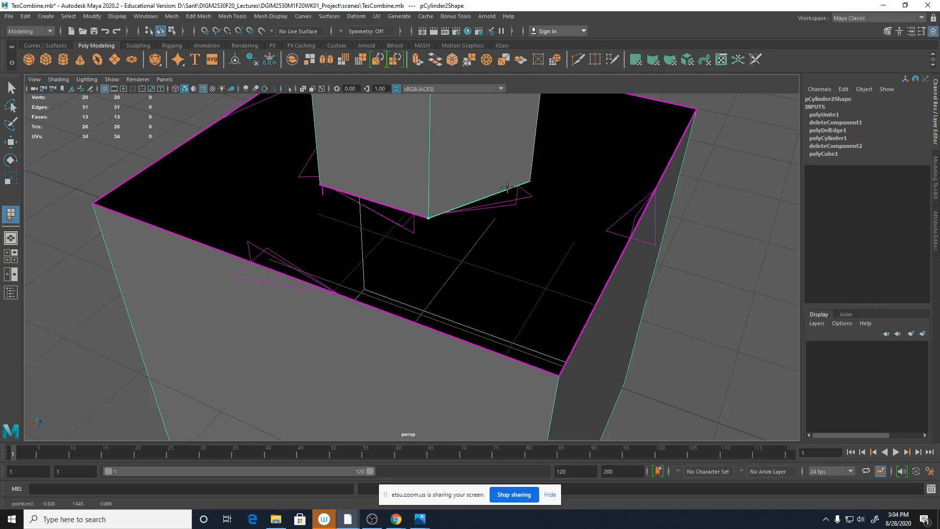
alt+right_drag(520, 240, 553, 355)
click(580, 381)
alt+right_drag(662, 391, 647, 388)
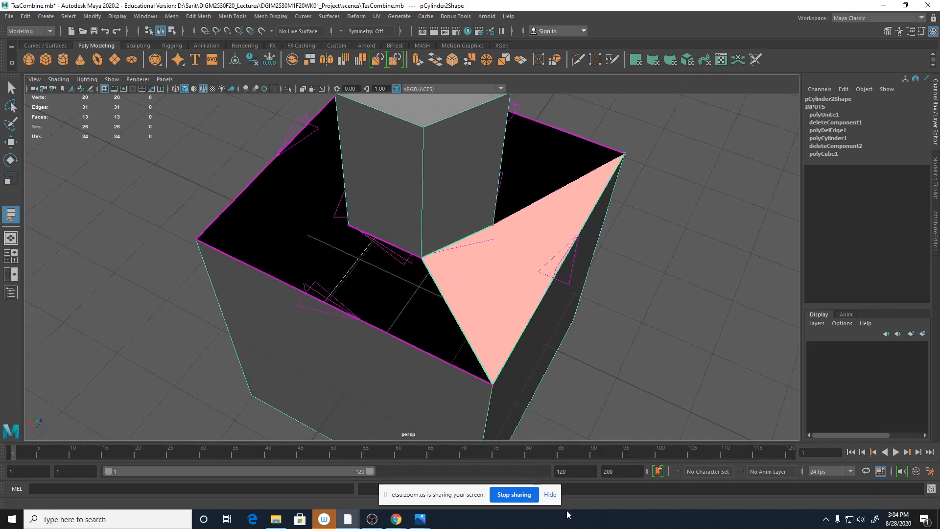
Step: Try extending the appended face to the neighbouring bottom edge of the cylinder, complete it, and undo the append
alt+drag(626, 365, 543, 338)
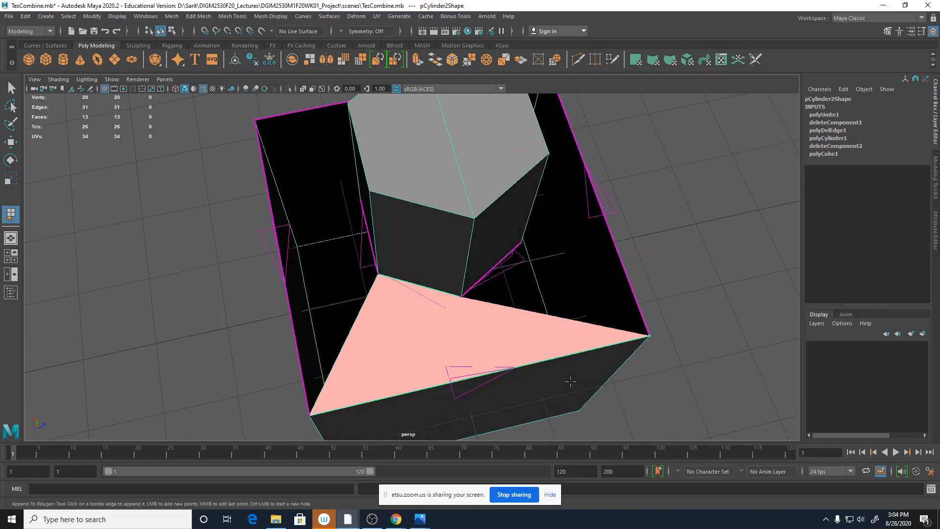
click(506, 256)
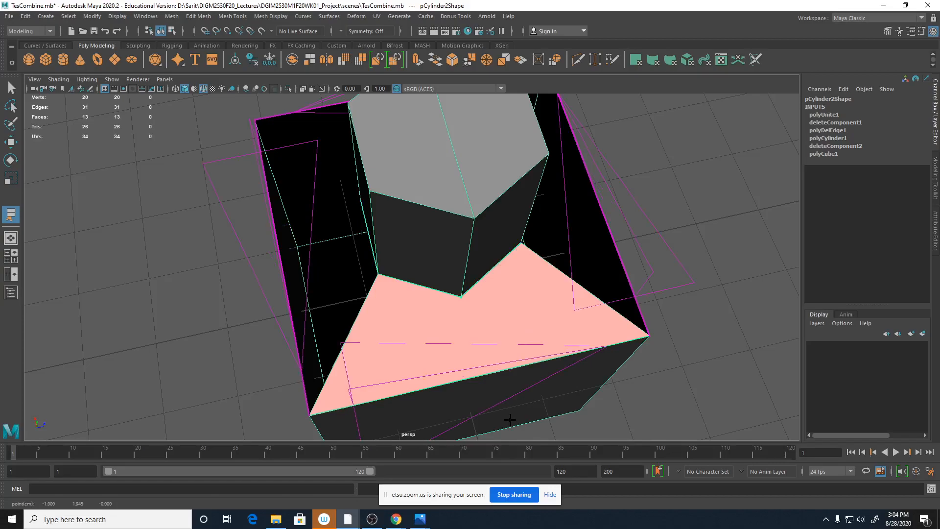
key(Return)
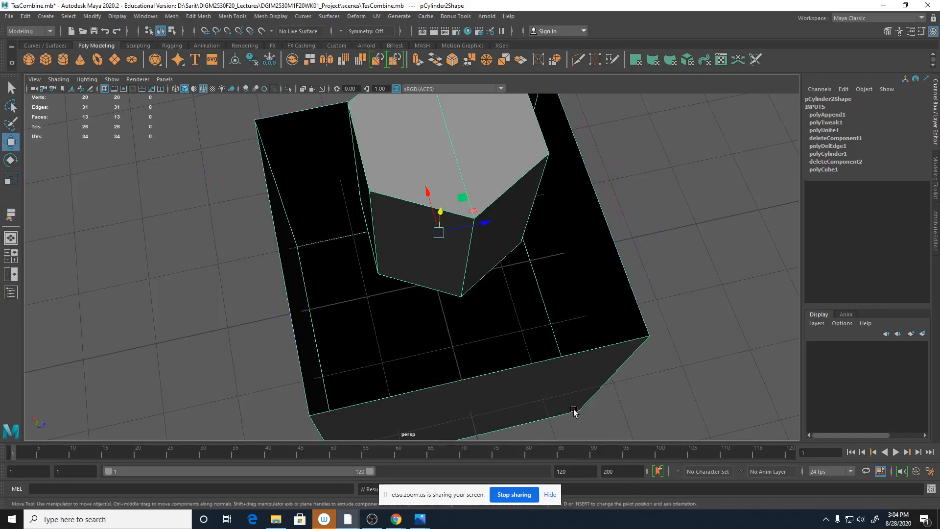
alt+drag(519, 282, 541, 258)
key(ctrl+z)
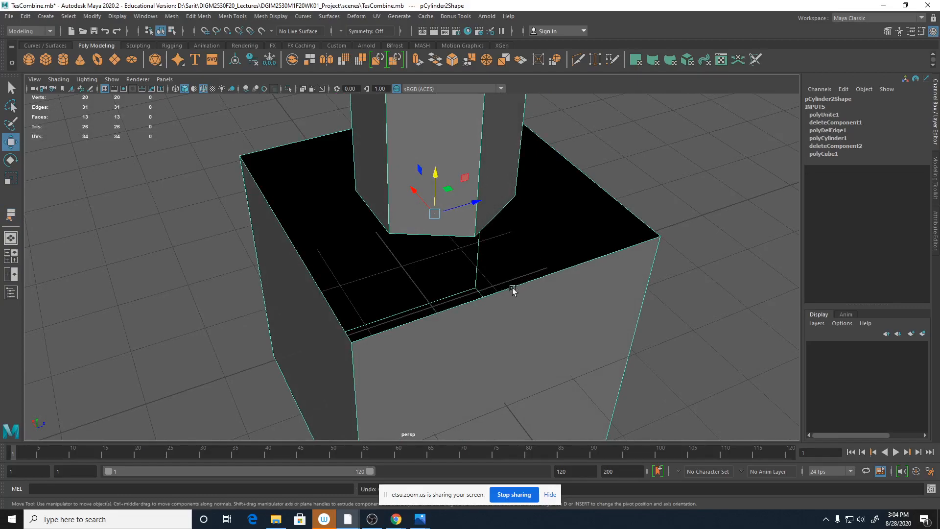
Step: Append a four-sided face between one bottom edge of the cylinder and the facing top edge of the cube
alt+drag(514, 287, 484, 302)
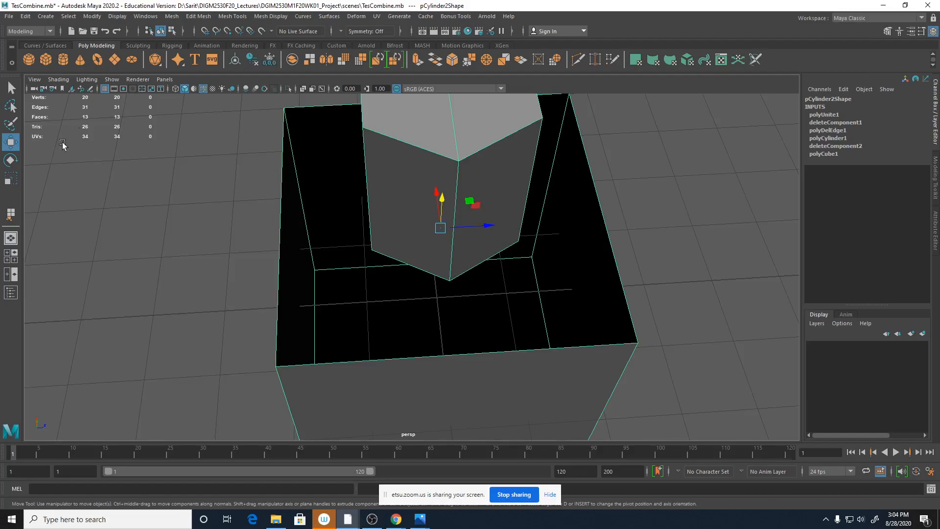
click(231, 16)
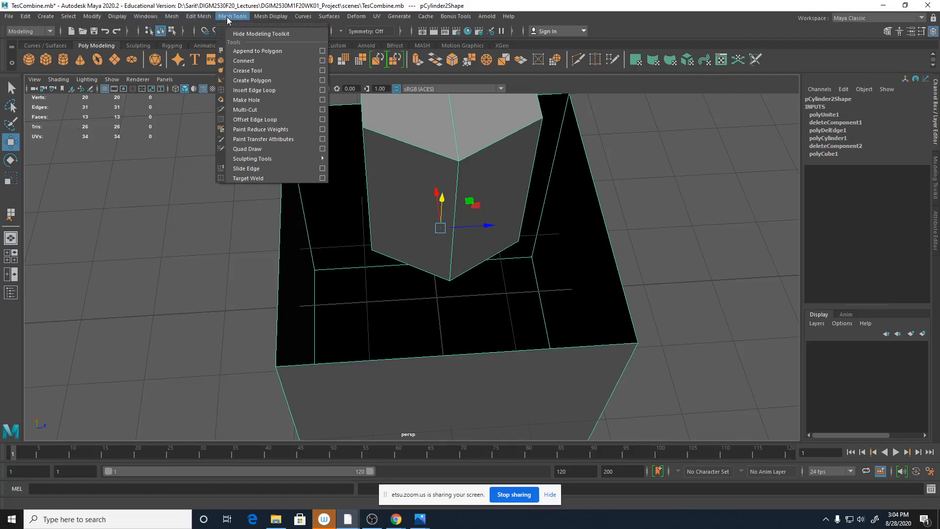
click(246, 52)
click(385, 255)
alt+drag(319, 361, 432, 256)
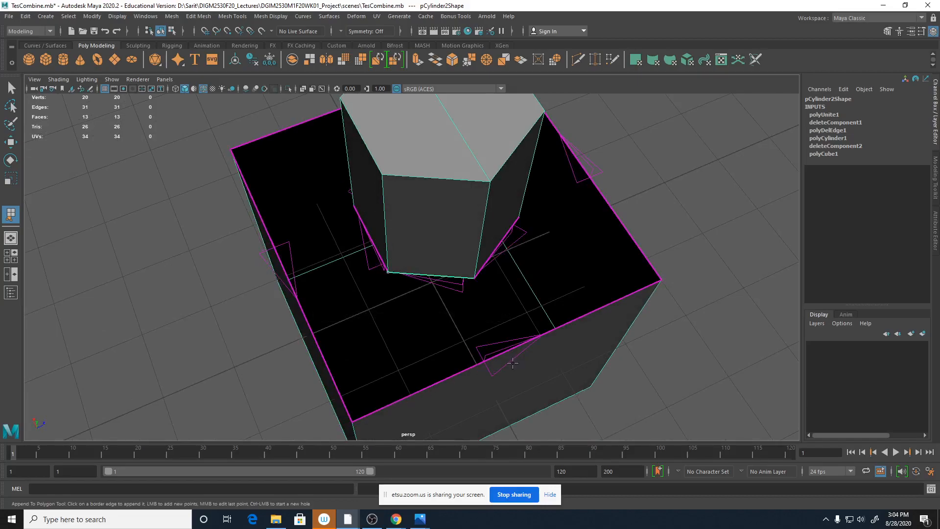
click(426, 389)
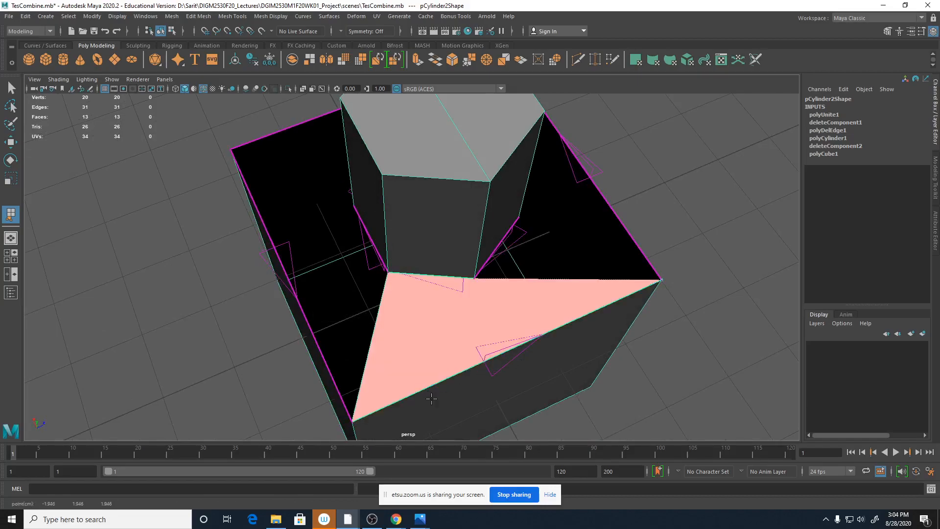
key(Return)
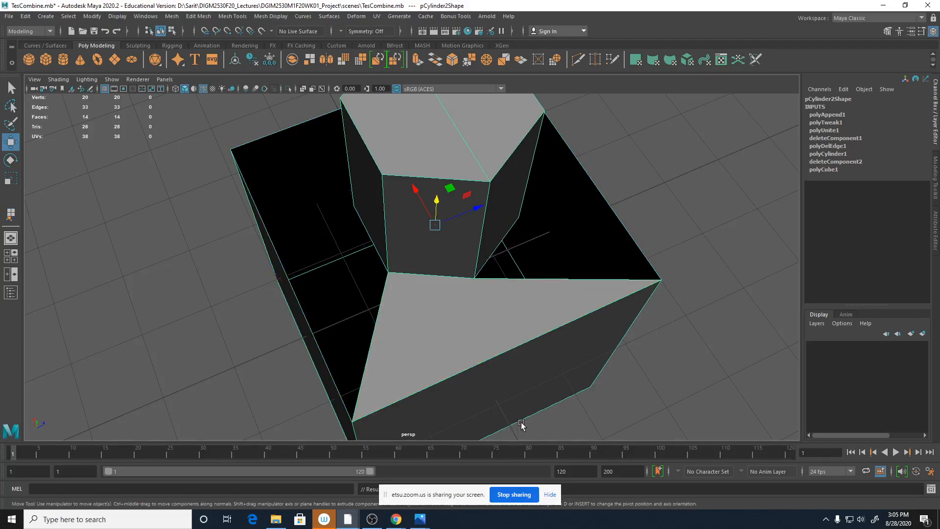
Step: Append a triangle between the next bottom edge of the cylinder and the adjoining side edge of the new face
click(10, 216)
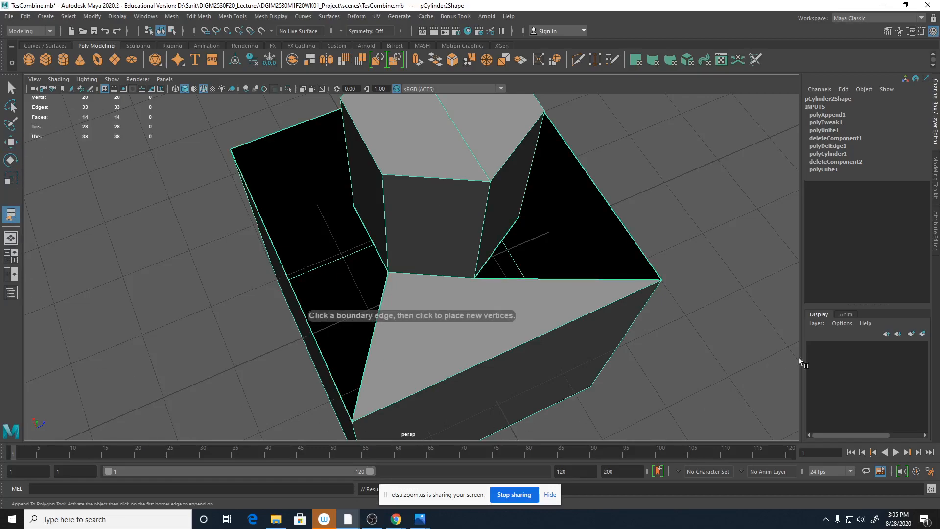
alt+drag(703, 339, 641, 326)
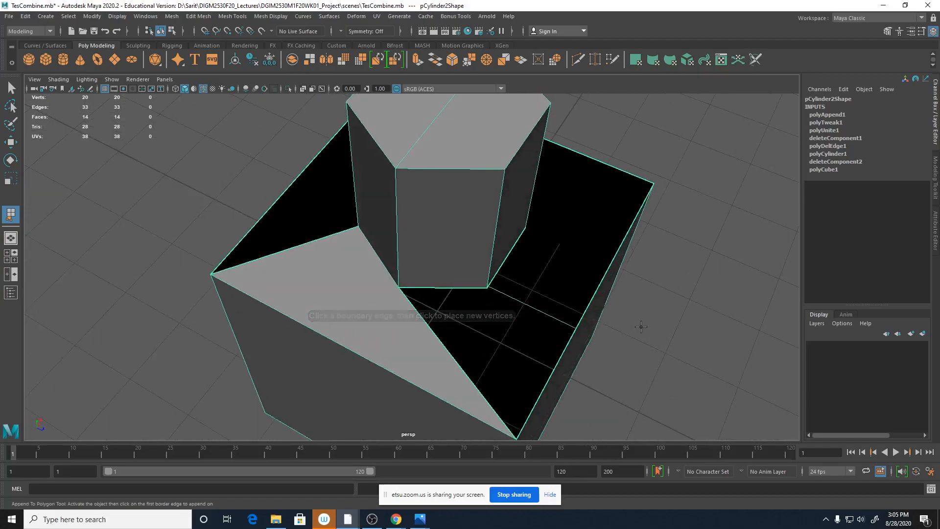
click(449, 286)
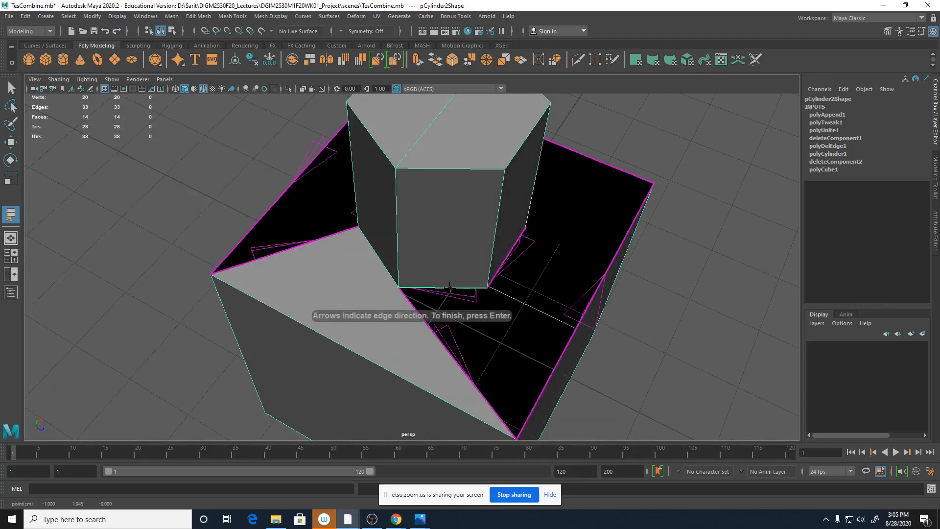
click(441, 345)
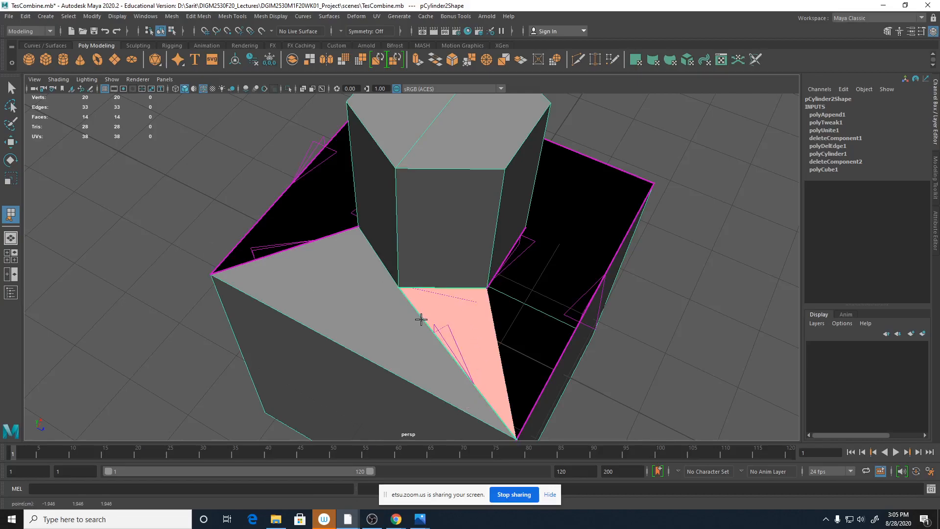
Step: Append a face joining the next cylinder bottom edge, the triangle's open side and the adjacent top edge of the cube
click(10, 214)
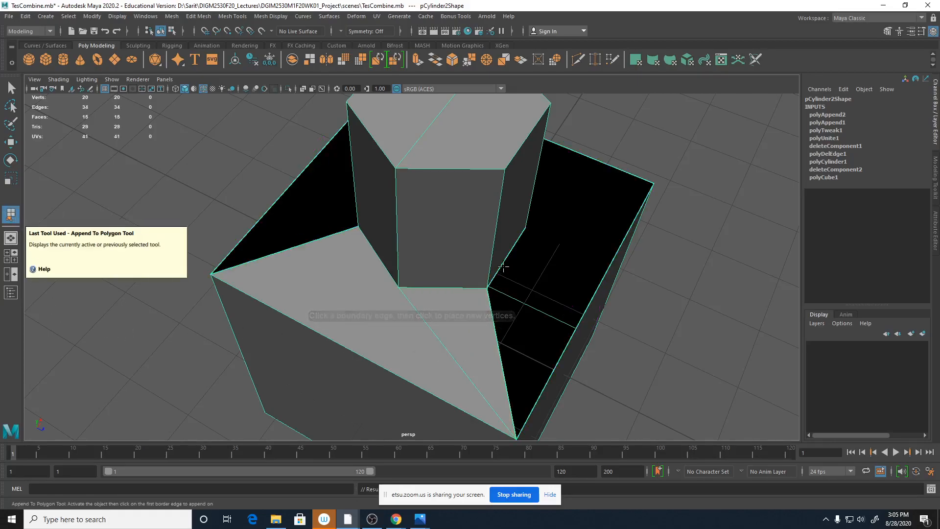
click(498, 341)
click(503, 362)
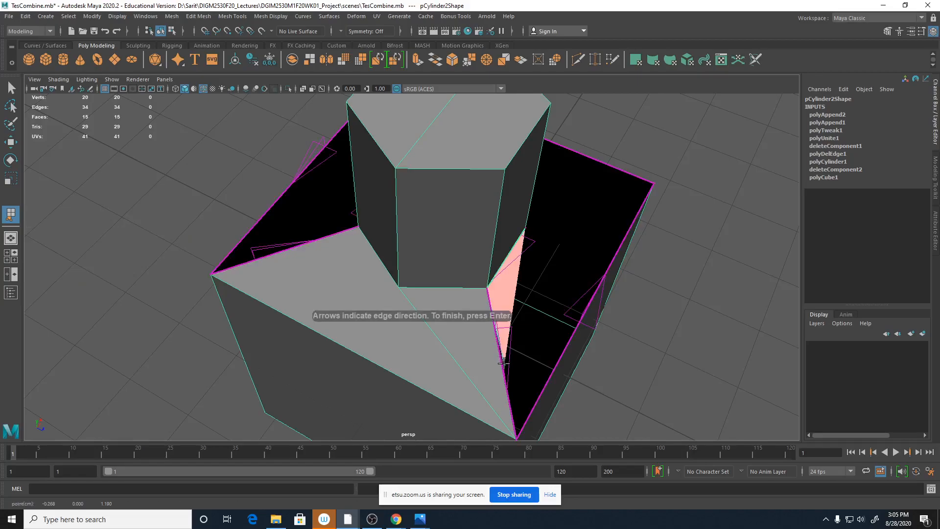
key(ctrl+z)
alt+drag(639, 360, 566, 368)
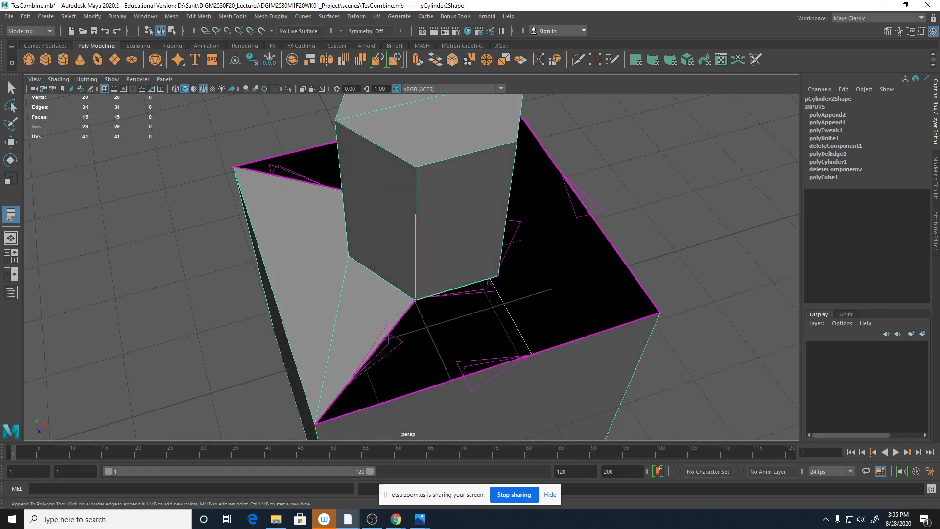
click(345, 388)
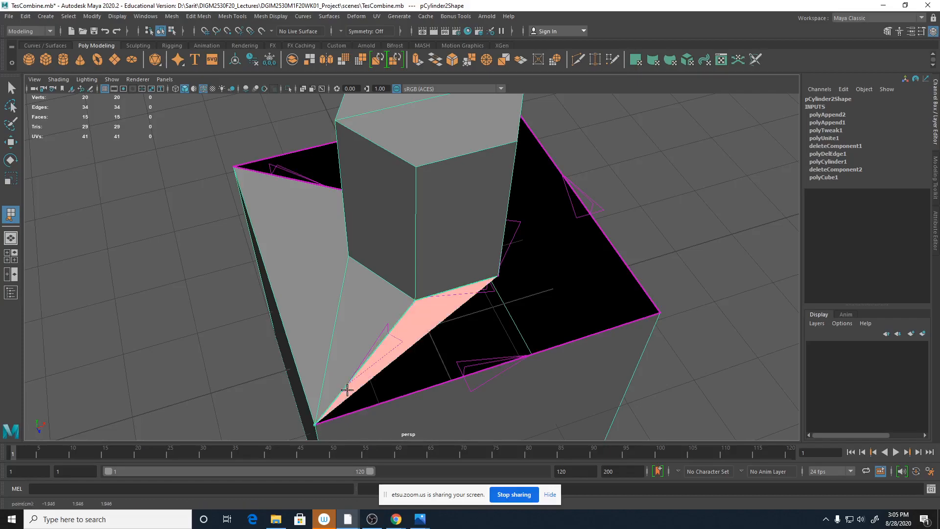
click(451, 381)
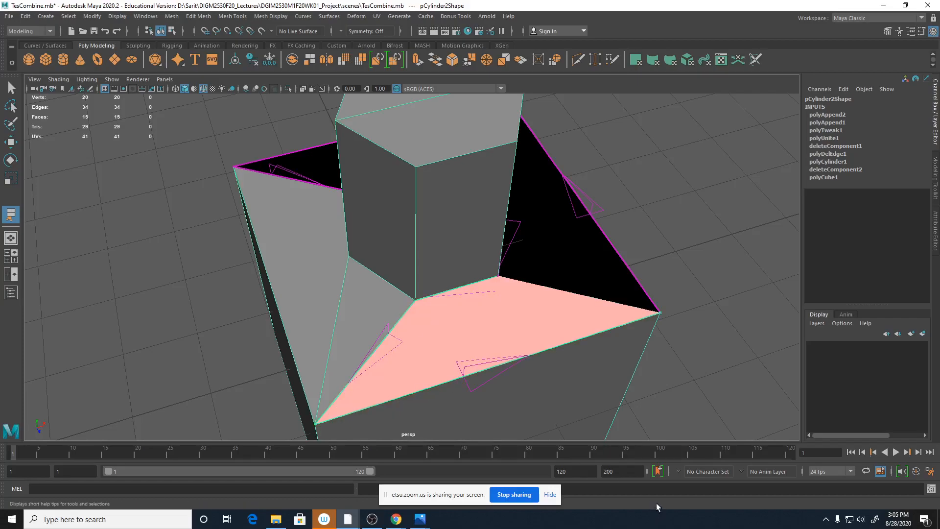
key(Return)
Step: Continue around the cylinder by appending a four-sided face from its next bottom edge to the cube's next top edge
alt+drag(708, 367, 675, 277)
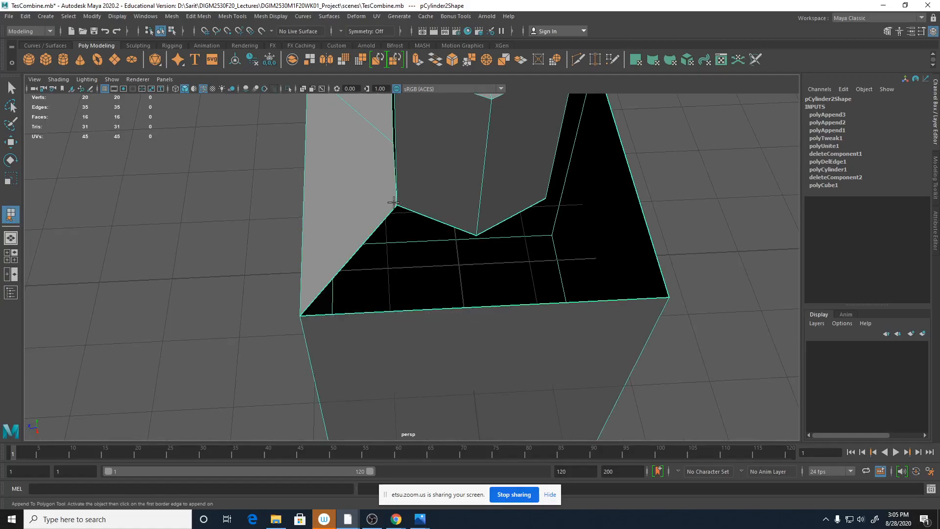
click(409, 210)
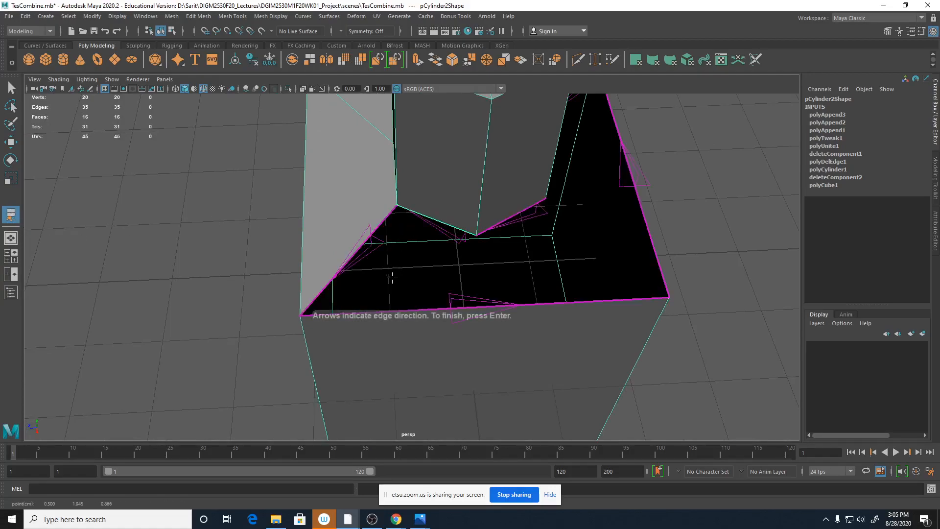
alt+drag(373, 242, 480, 294)
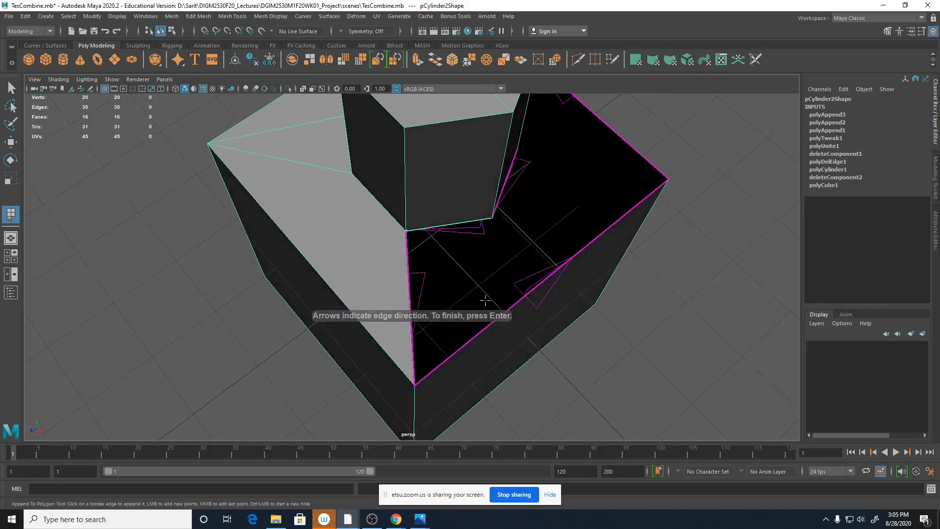
click(491, 322)
alt+drag(568, 351, 495, 355)
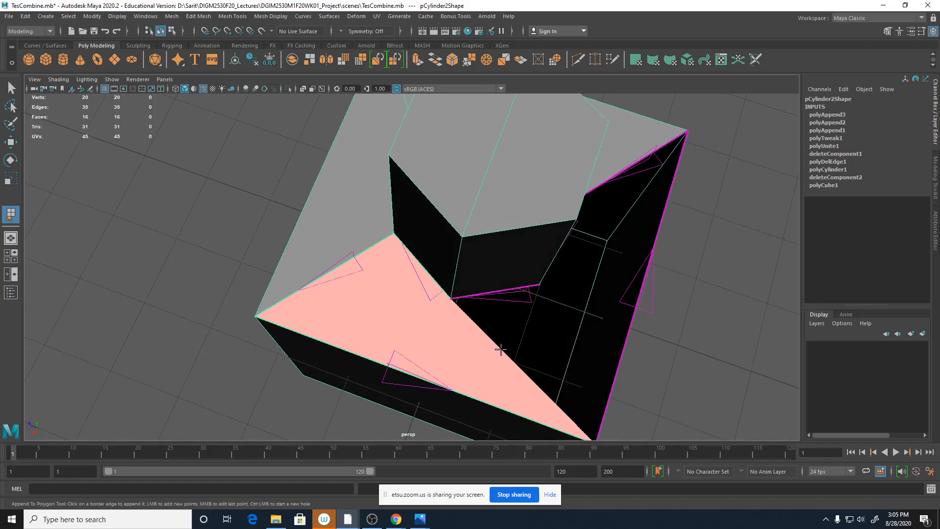
key(Return)
Step: Append a triangle between the cylinder's next bottom edge and the open side edge of the newest four-sided face
click(488, 338)
click(490, 339)
alt+drag(645, 382, 583, 372)
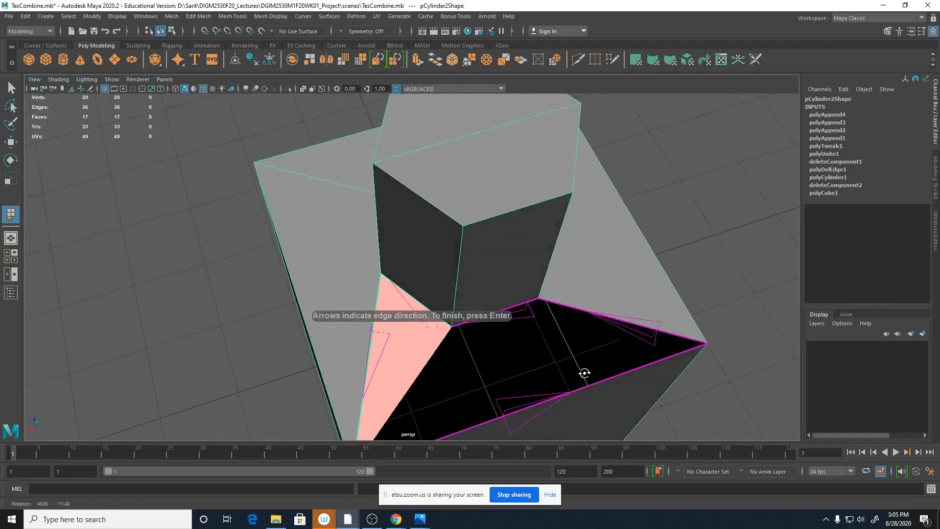
key(Return)
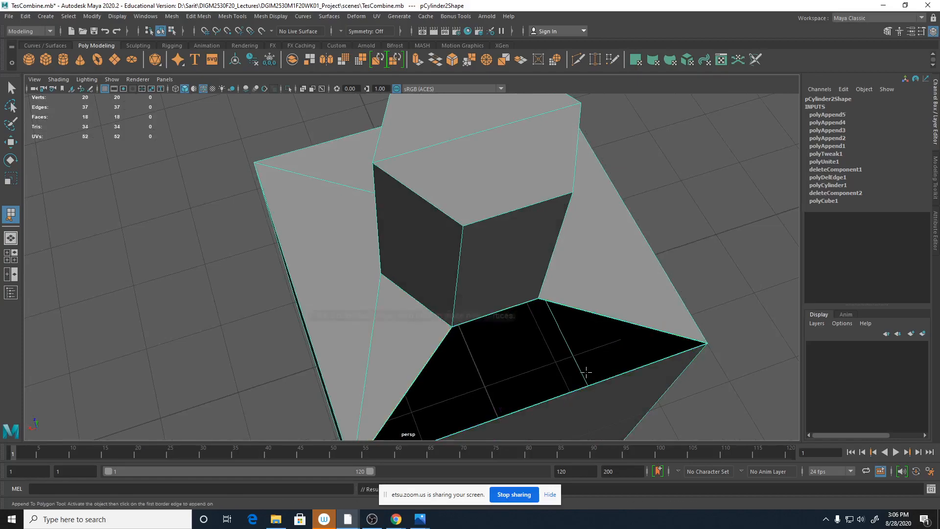
Step: Close the last gap around the cylinder by appending a four-sided face from its remaining bottom edge to the cube's remaining top edge
click(495, 310)
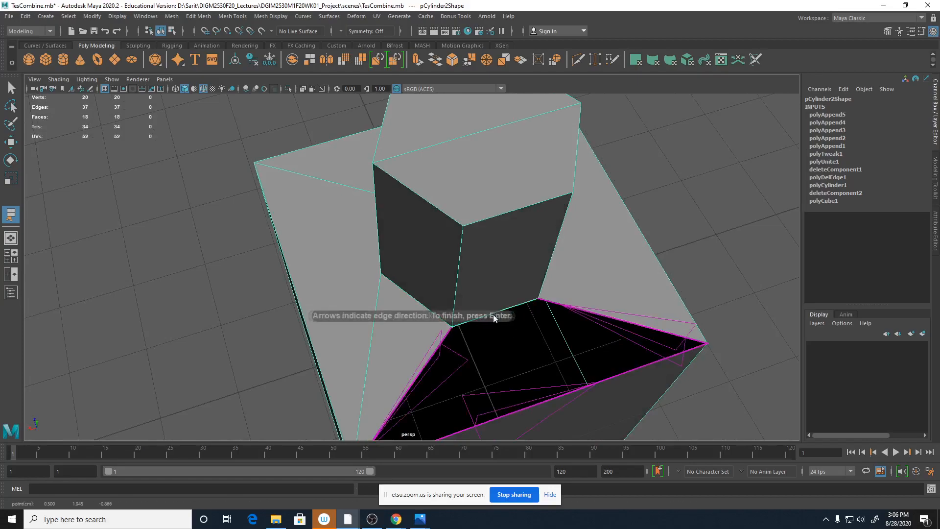
click(437, 350)
click(526, 407)
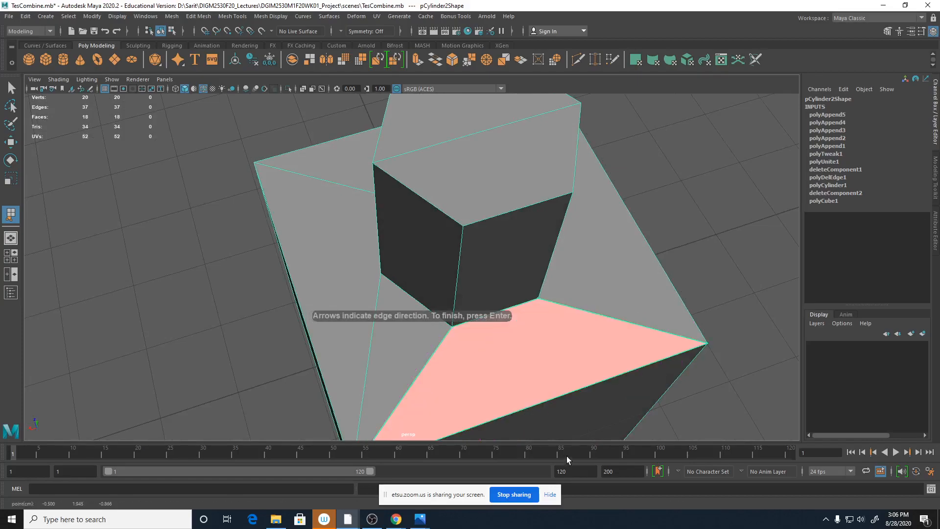
key(Return)
key(w)
Step: Keep the mesh-editing commands open in a floating window and spin one edge between the cylinder's base and a cube corner backward once
alt+drag(635, 384, 494, 377)
alt+drag(511, 300, 433, 260)
alt+right_drag(525, 277, 380, 289)
alt+drag(379, 289, 462, 380)
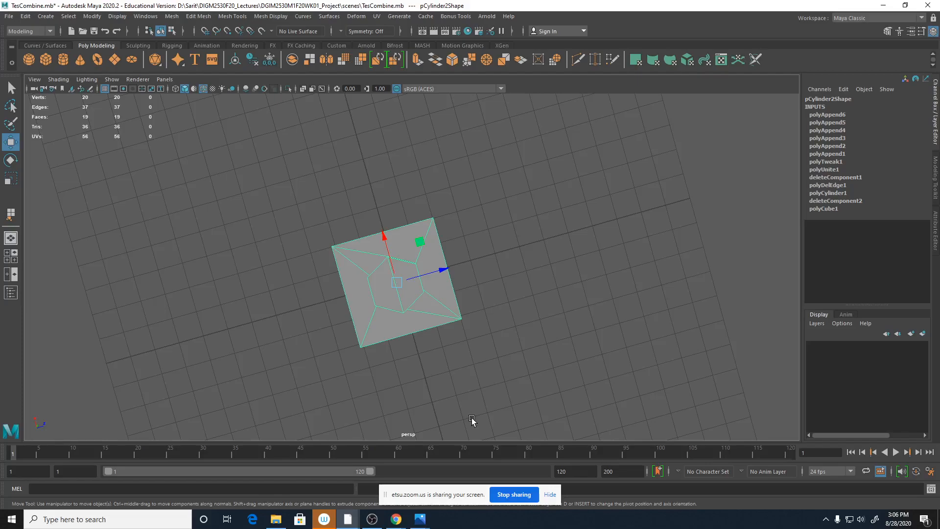
alt+drag(452, 270, 510, 265)
right_drag(430, 294, 416, 283)
click(418, 290)
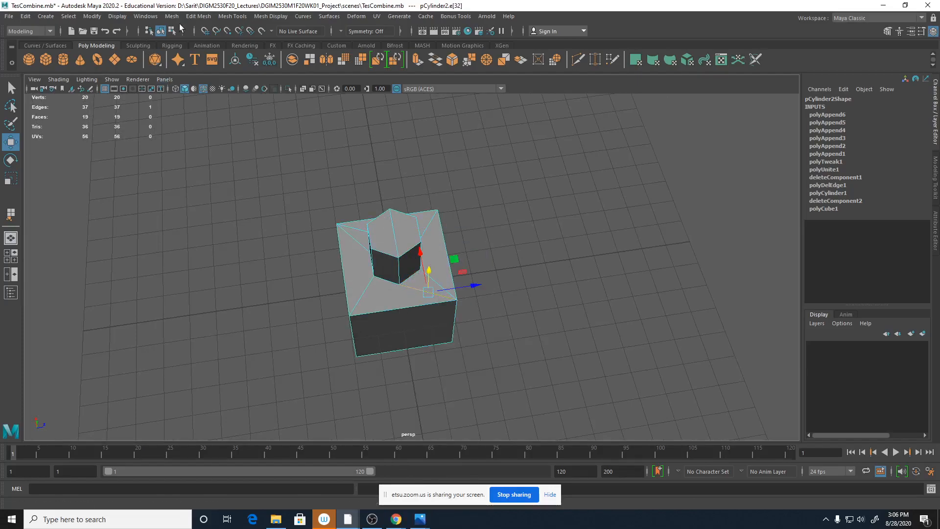
click(199, 16)
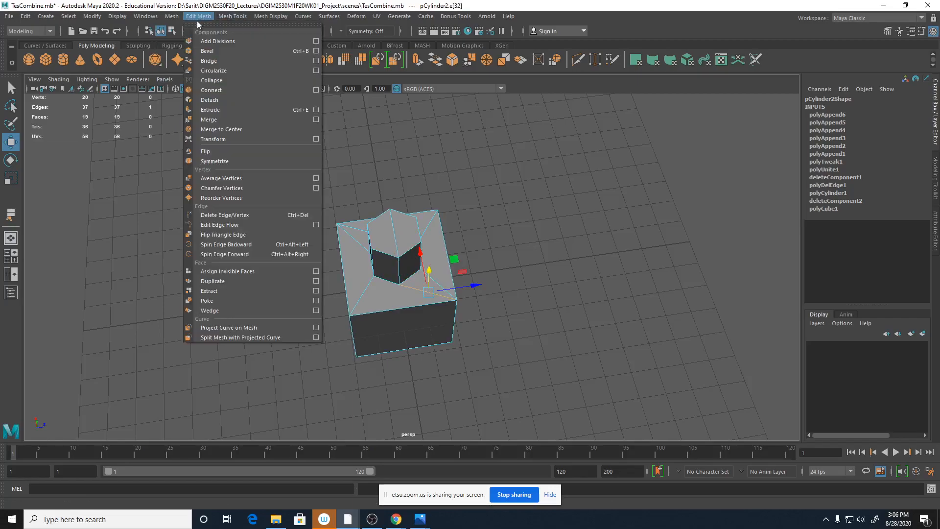
click(228, 24)
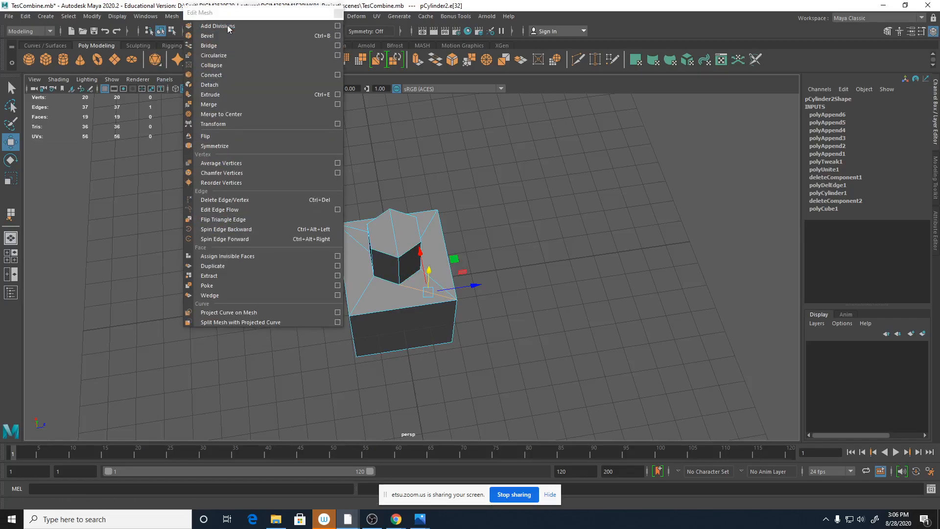
drag(228, 13, 658, 62)
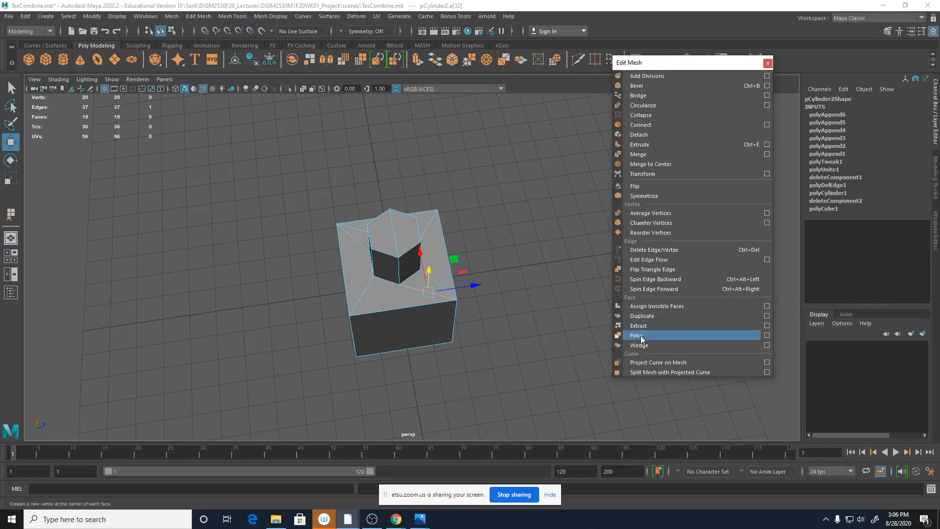
click(650, 271)
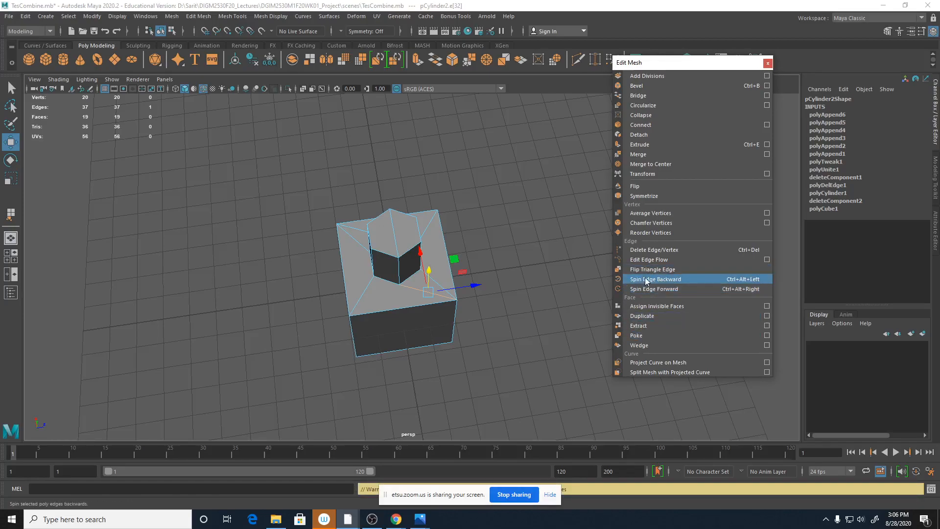
click(652, 280)
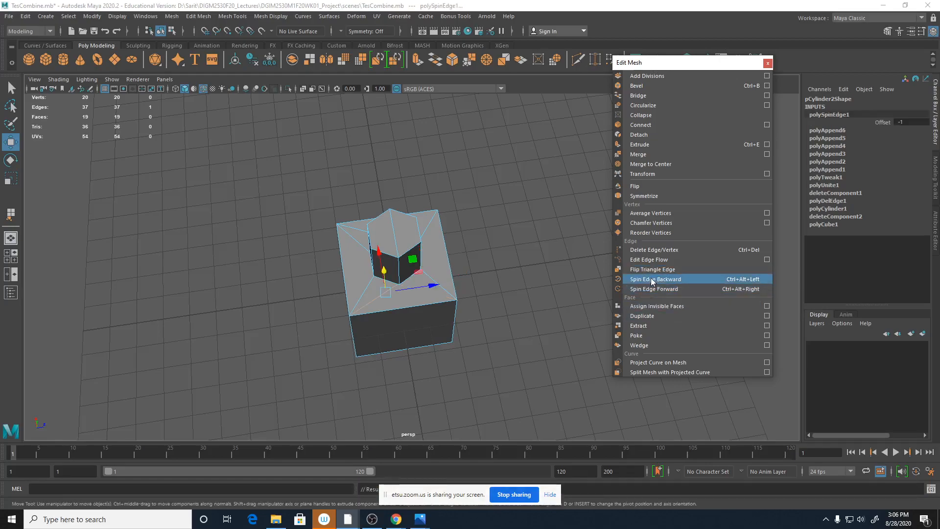
Step: Use Multi-Cut to add an edge from the cylinder's base vertex to the cube's unconnected top corner on the side opposite the spun edge
alt+drag(504, 293, 551, 319)
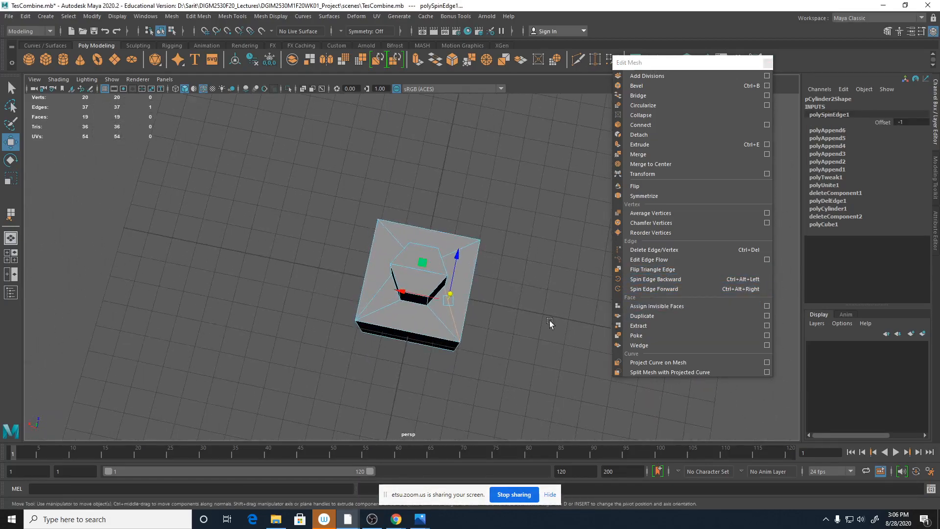
key(q)
alt+drag(528, 404, 556, 351)
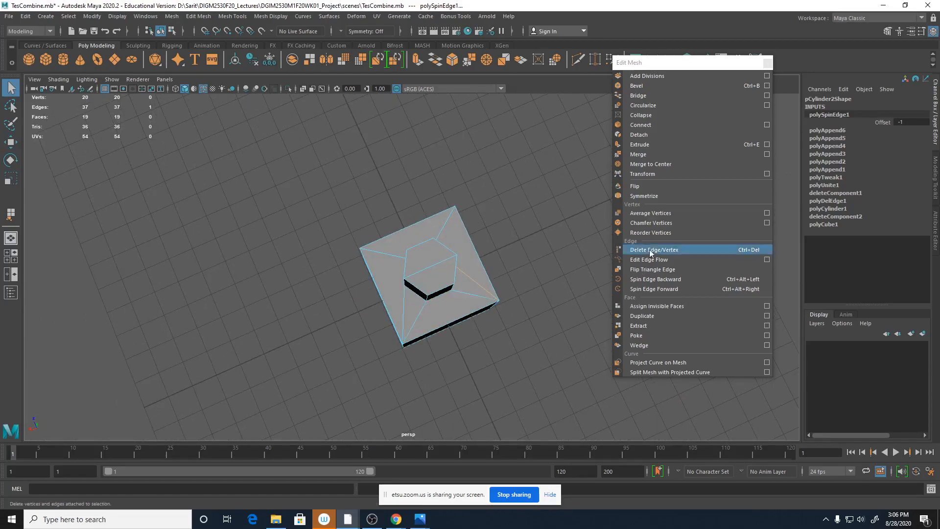
alt+drag(519, 337, 440, 366)
alt+drag(480, 328, 467, 310)
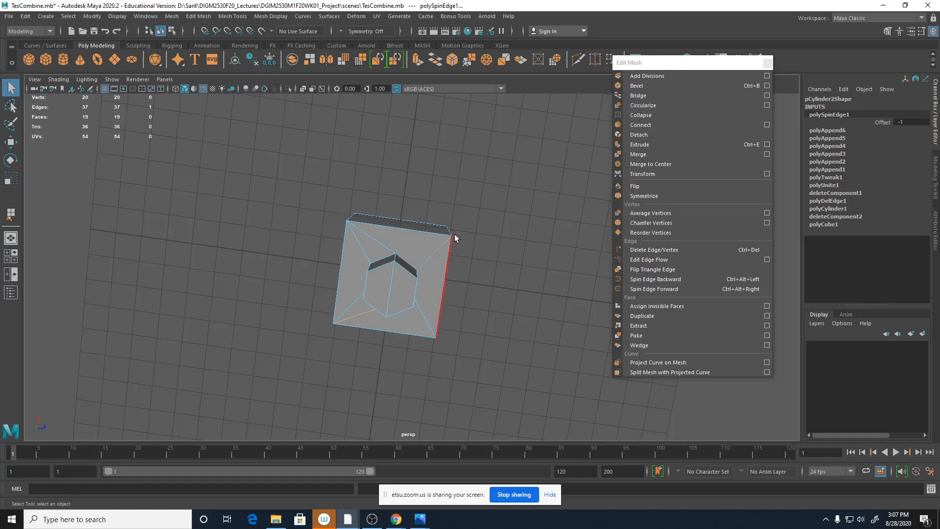
mouse_move(409, 261)
alt+mouse_down()
mouse_move(418, 247)
mouse_move(396, 260)
alt+mouse_up()
shift+right_drag(396, 255, 344, 256)
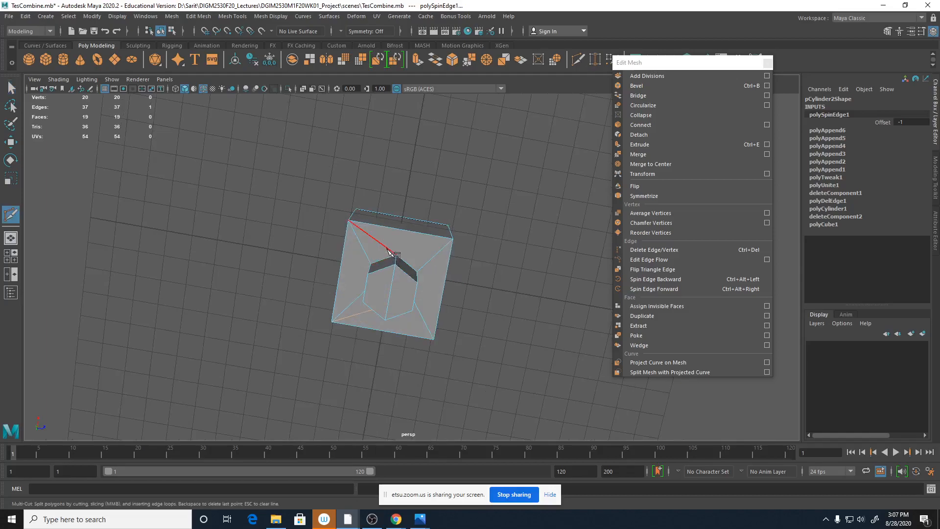
click(453, 239)
key(Return)
alt+drag(464, 254, 395, 274)
click(382, 275)
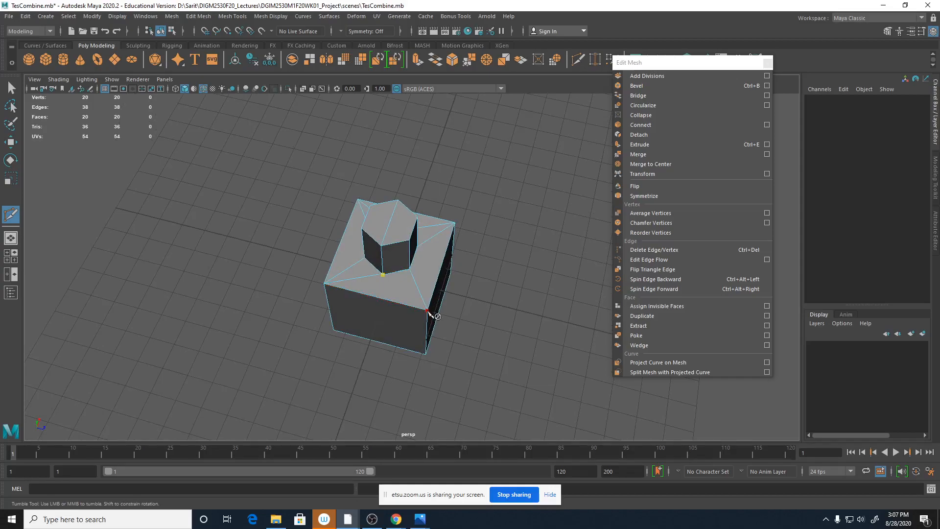
scroll(382, 288, up, 10)
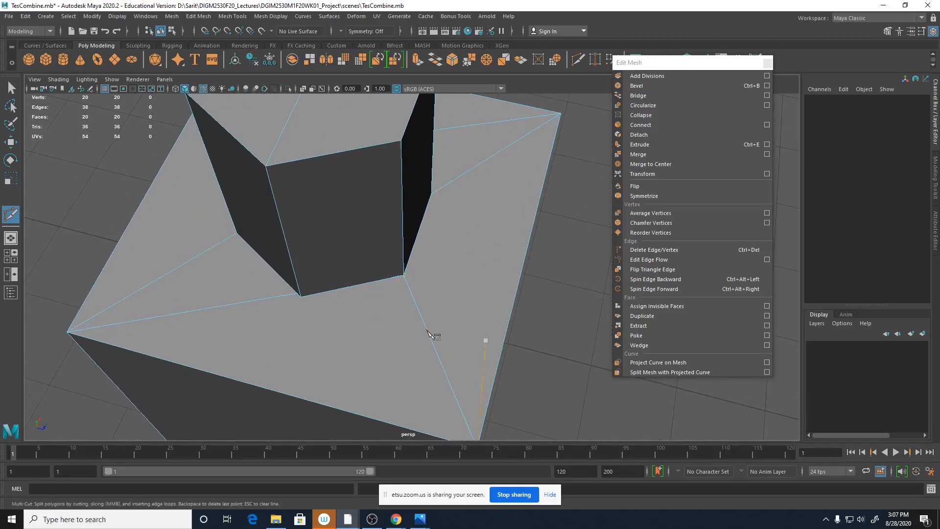
alt+drag(375, 298, 422, 275)
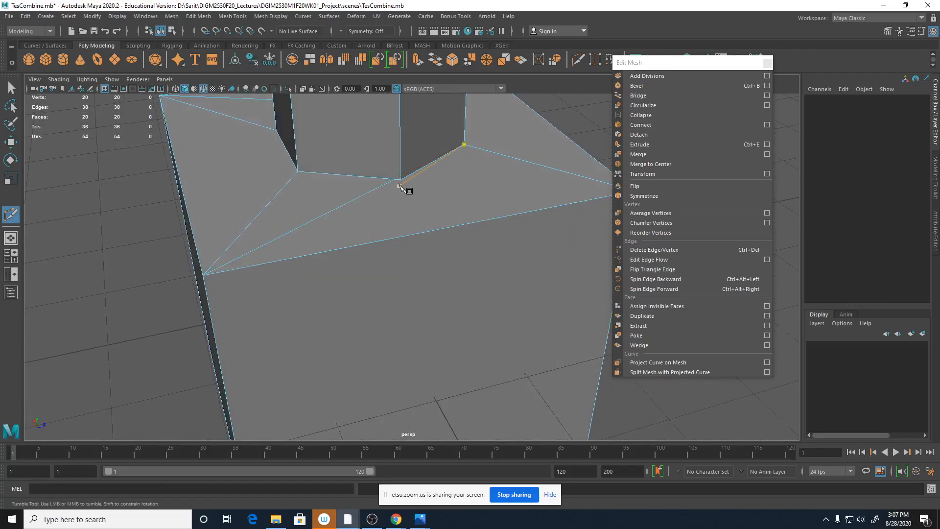
scroll(555, 339, down, 5)
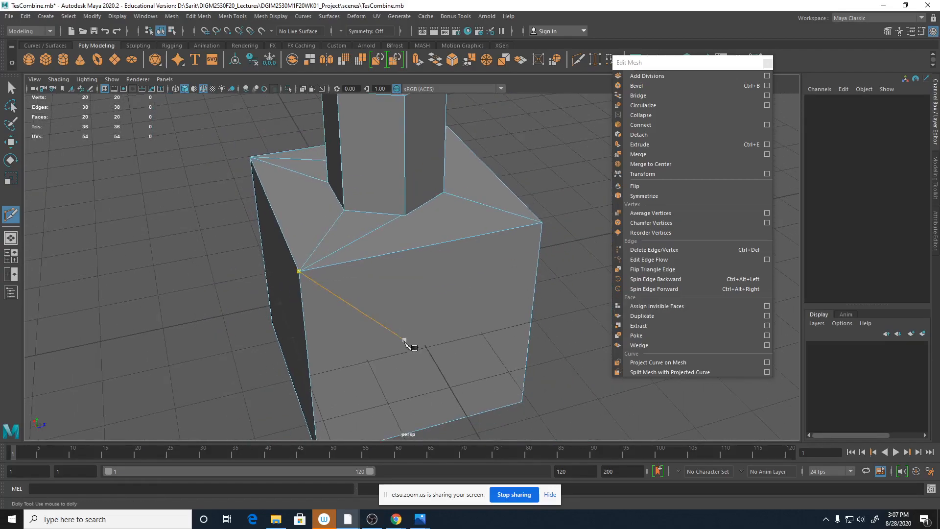
alt+drag(405, 347, 405, 362)
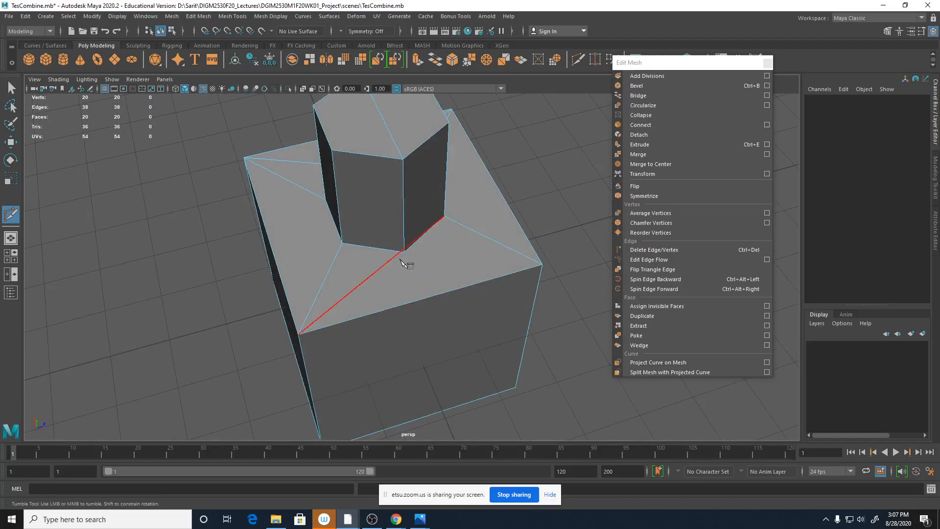
scroll(420, 269, up, 5)
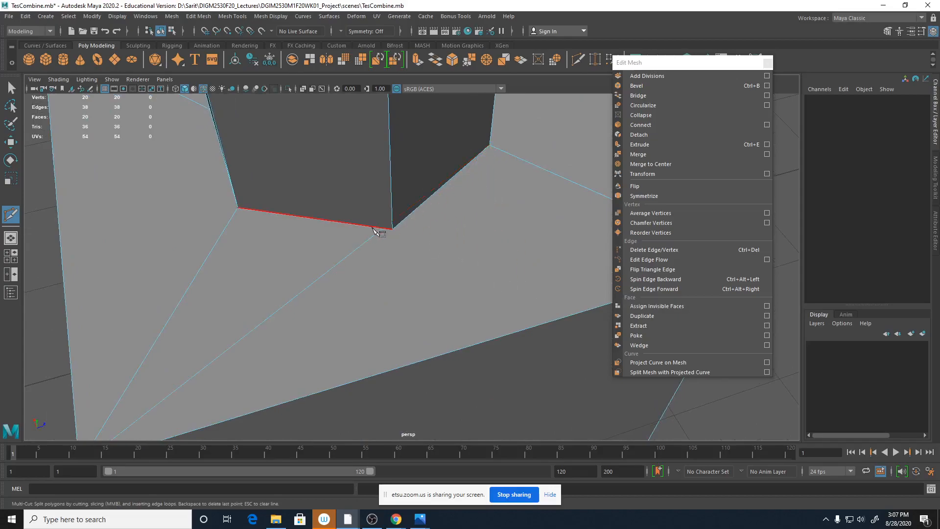
key(q)
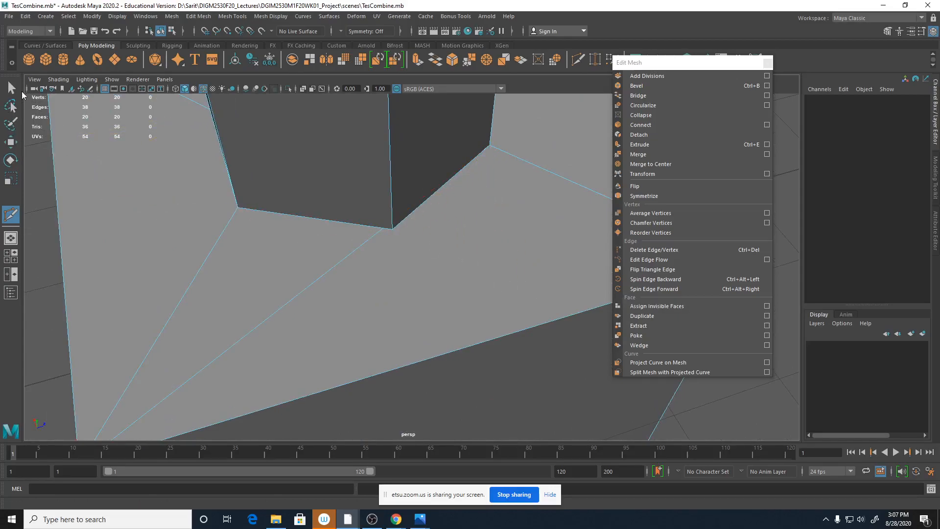
Step: Select the previously spun edge beside the cylinder's base and spin it backward twice so it meets the base vertex
click(347, 260)
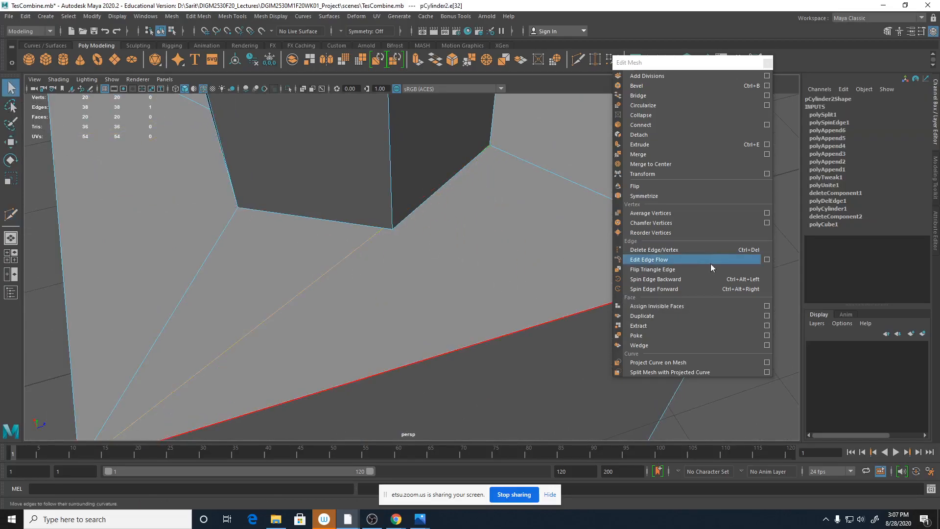
click(663, 281)
click(663, 280)
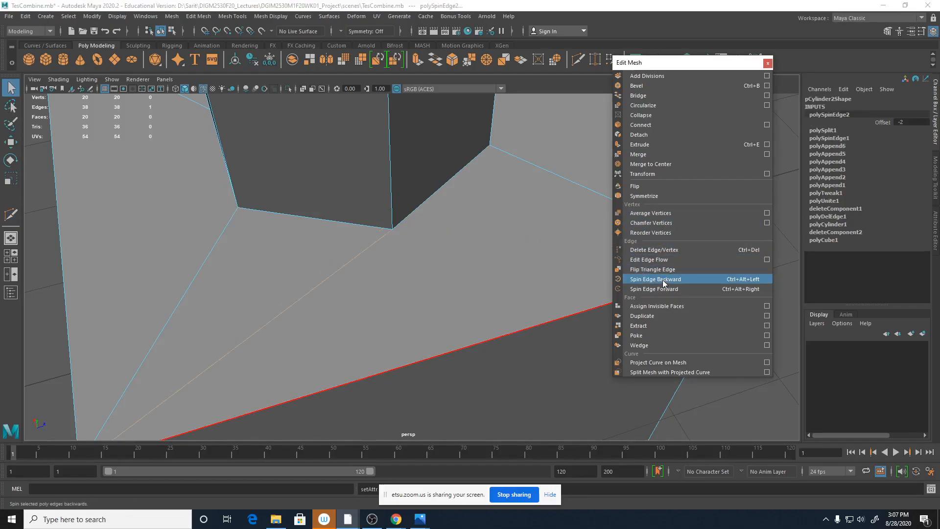
Step: Use Multi-Cut to add an edge from the cylinder's front base vertex to the cube's unconnected top corner
alt+right_drag(445, 273, 103, 291)
alt+drag(102, 294, 411, 333)
shift+right_drag(403, 271, 389, 267)
click(390, 273)
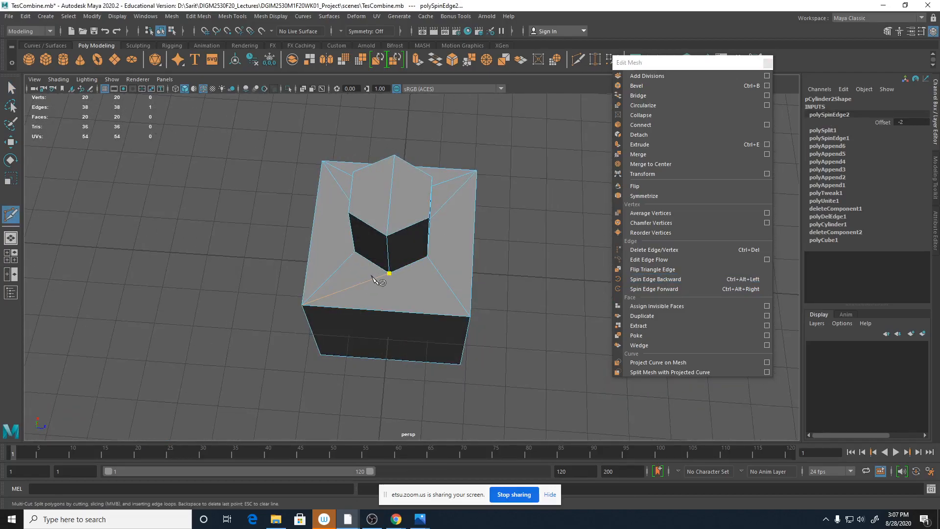
click(469, 316)
right_click(491, 334)
Step: Check the joined mesh in smooth preview, close the floating Edit Mesh window, and return to the unsmoothed display
alt+right_drag(298, 327, 553, 341)
alt+drag(473, 351, 546, 328)
alt+right_drag(546, 331, 263, 336)
alt+drag(262, 336, 377, 333)
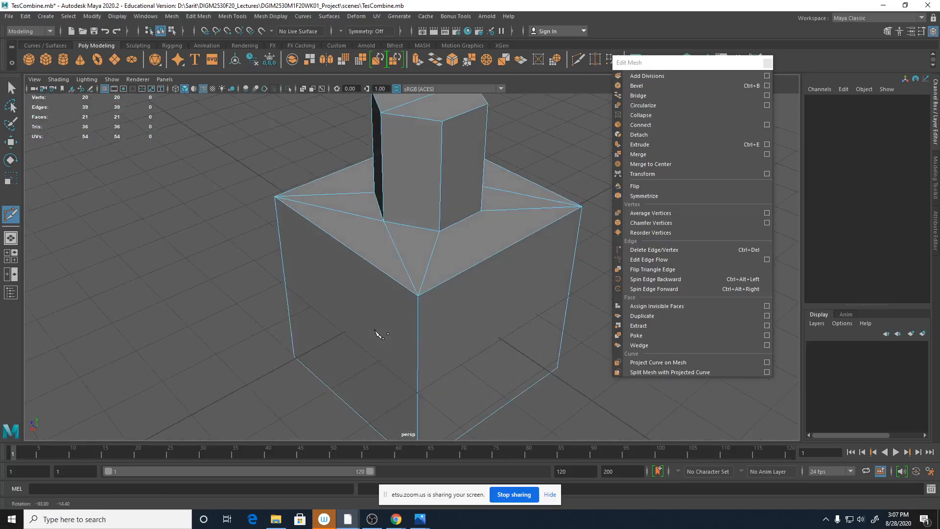
click(418, 297)
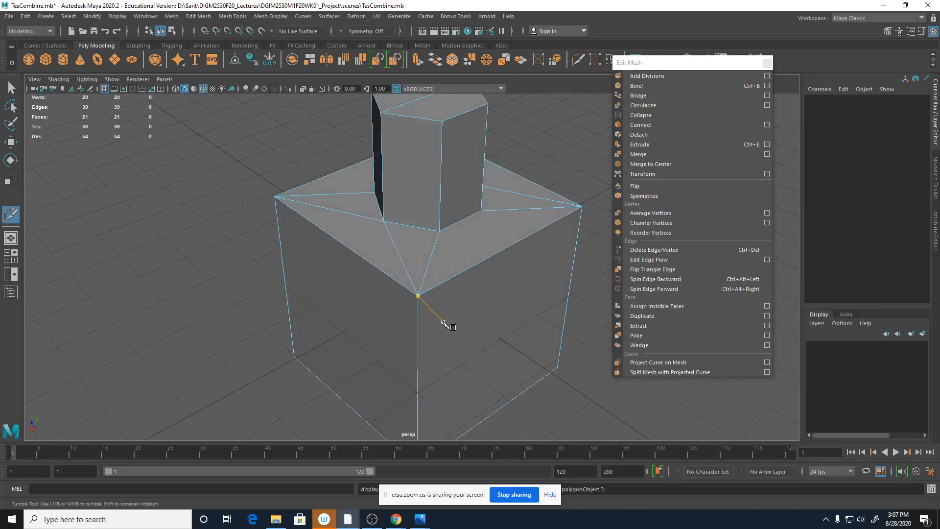
key(3)
alt+right_drag(491, 335, 403, 329)
click(8, 86)
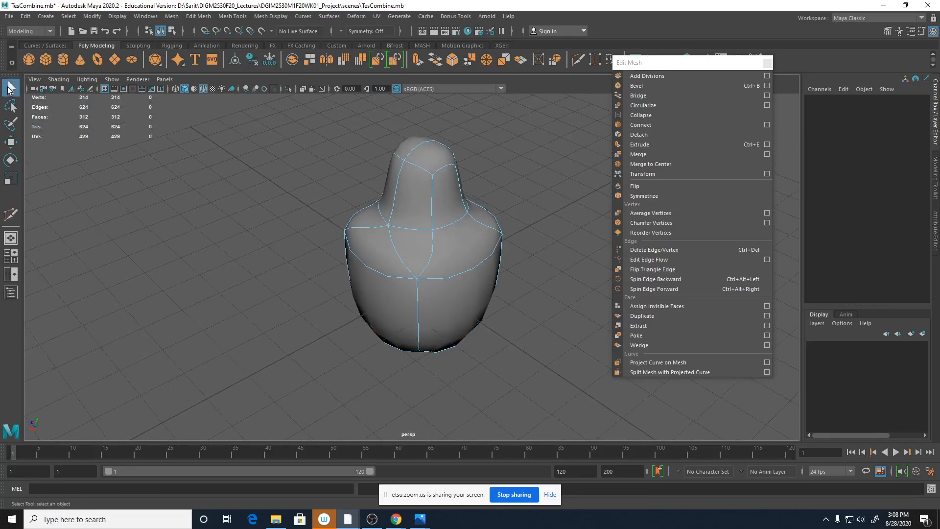
click(767, 62)
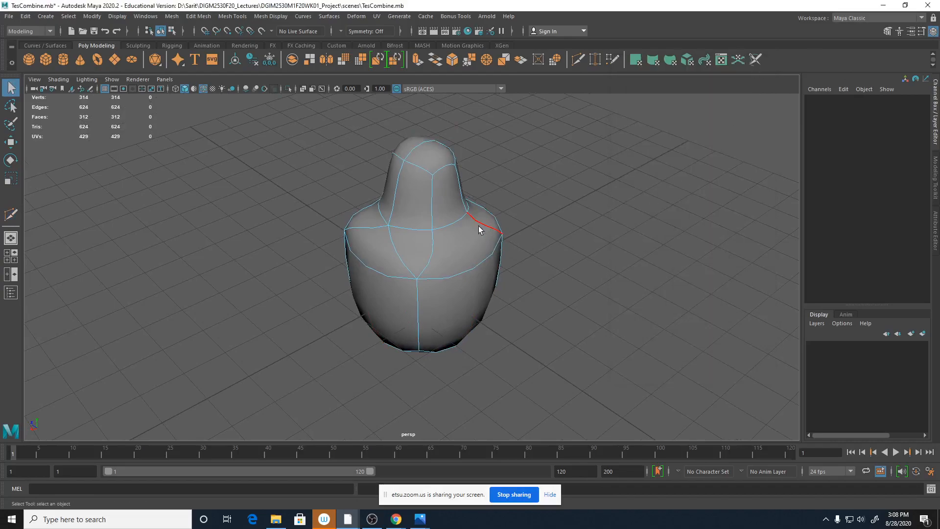
key(1)
Step: Insert edge loops just below the cylinder's top rim and near the cube's top and bottom edges, and show the smoothed preview
shift+right_drag(445, 202, 392, 202)
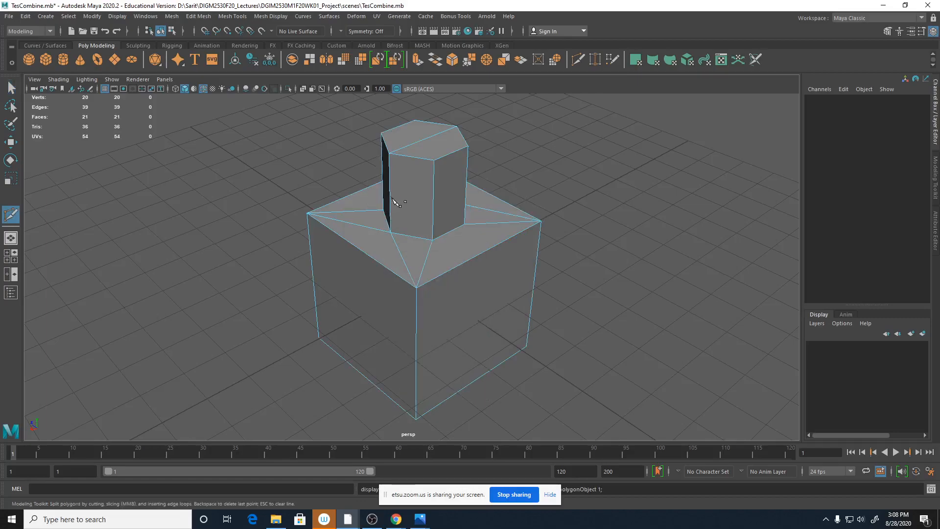
ctrl+click(390, 156)
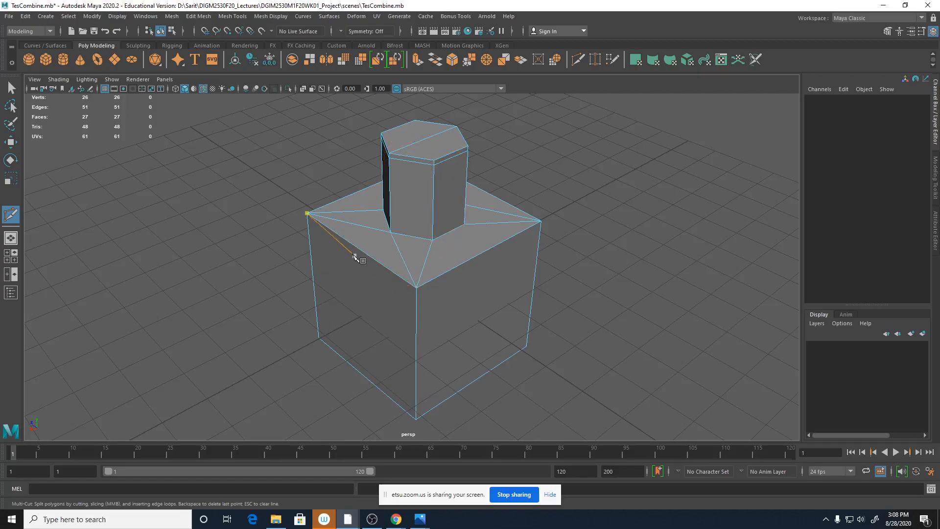
ctrl+click(416, 292)
ctrl+click(416, 412)
key(3)
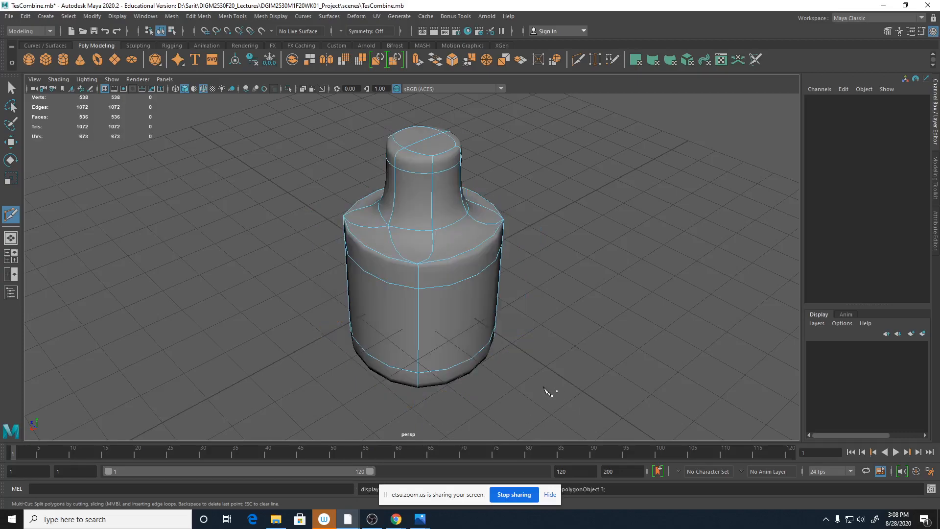
alt+drag(547, 388, 551, 396)
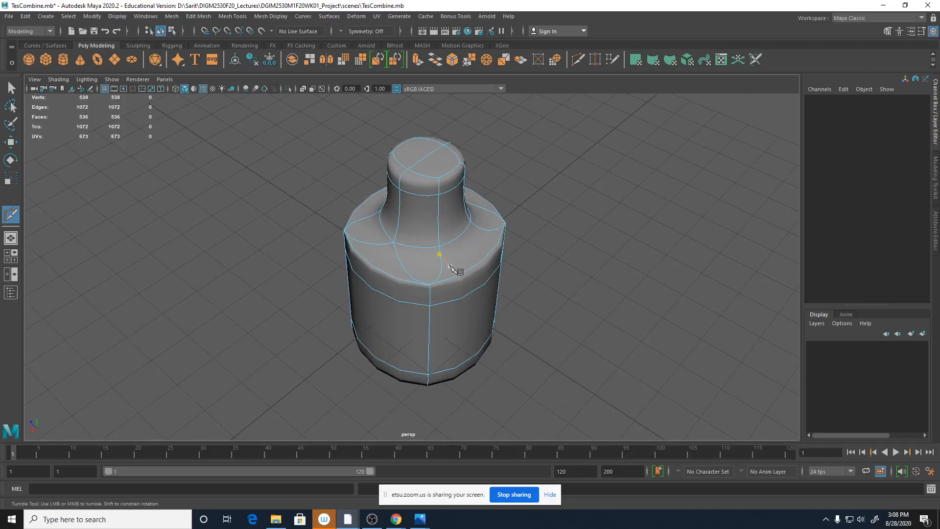
Step: Insert an edge loop close to the cylinder's base in the unsmoothed mesh, and check the smoothed shape from above
key(1)
alt+right_drag(430, 275, 716, 319)
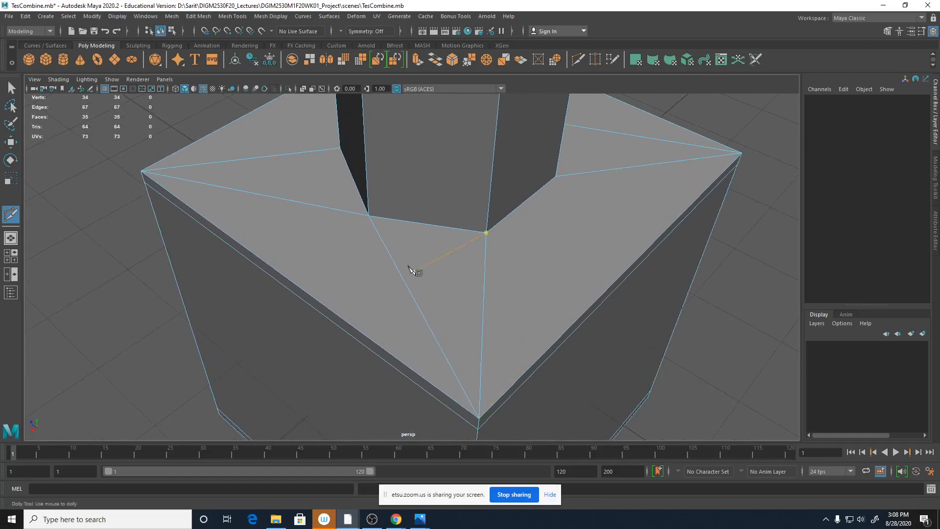
ctrl+click(369, 210)
key(3)
alt+right_drag(665, 339, 487, 316)
alt+drag(486, 316, 592, 397)
alt+drag(484, 311, 502, 186)
click(444, 201)
key(ctrl+z)
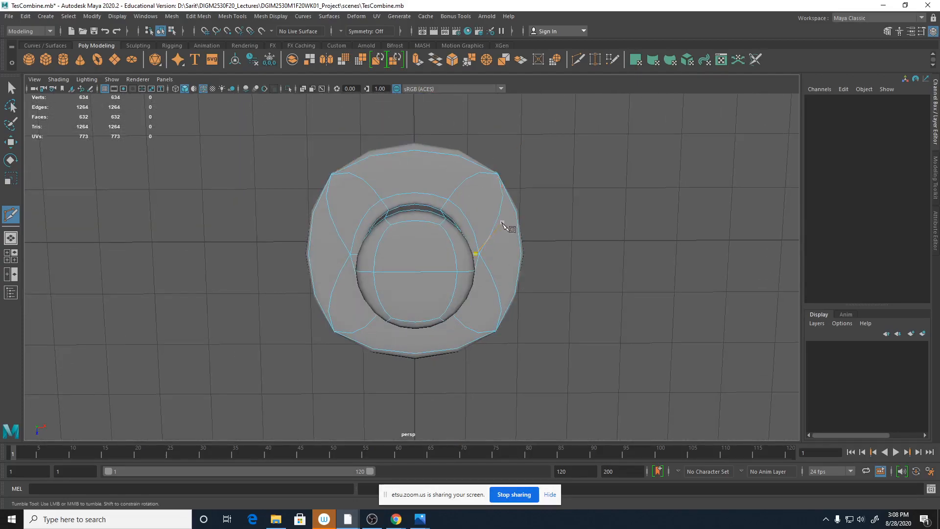
Step: Undo the last change on the joined mesh and save the TesCombine.mb scene
click(529, 365)
alt+drag(604, 263, 577, 307)
key(ctrl+z)
alt+right_drag(577, 307, 594, 349)
click(9, 16)
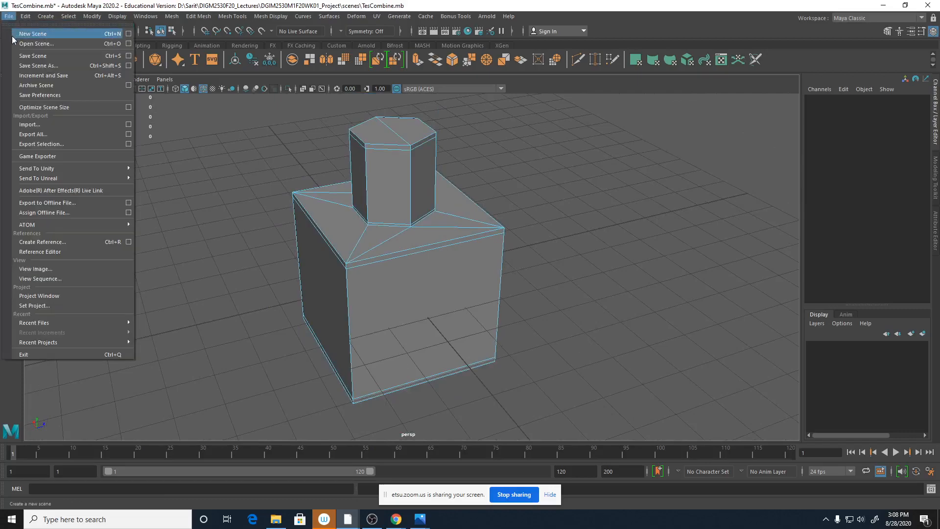
click(33, 56)
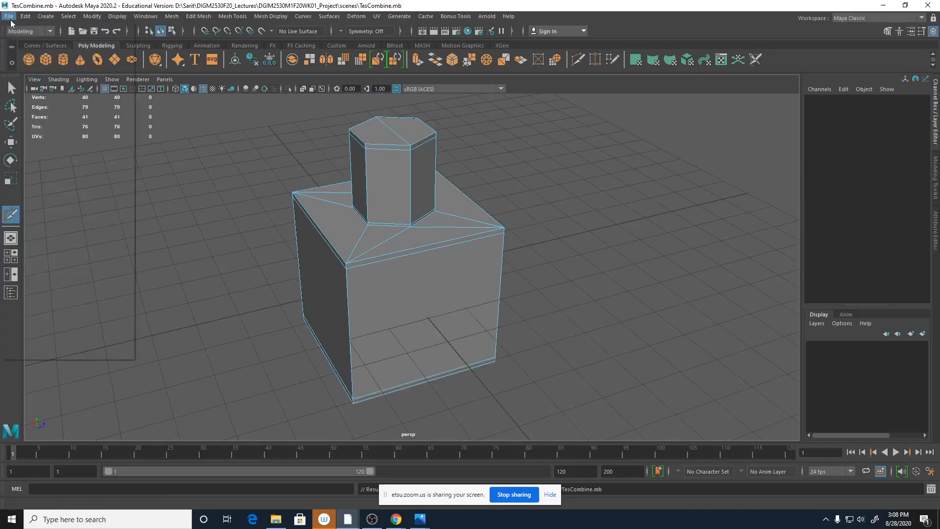
Step: Open the FireHydrant_02.mb scene from the recent files
click(9, 16)
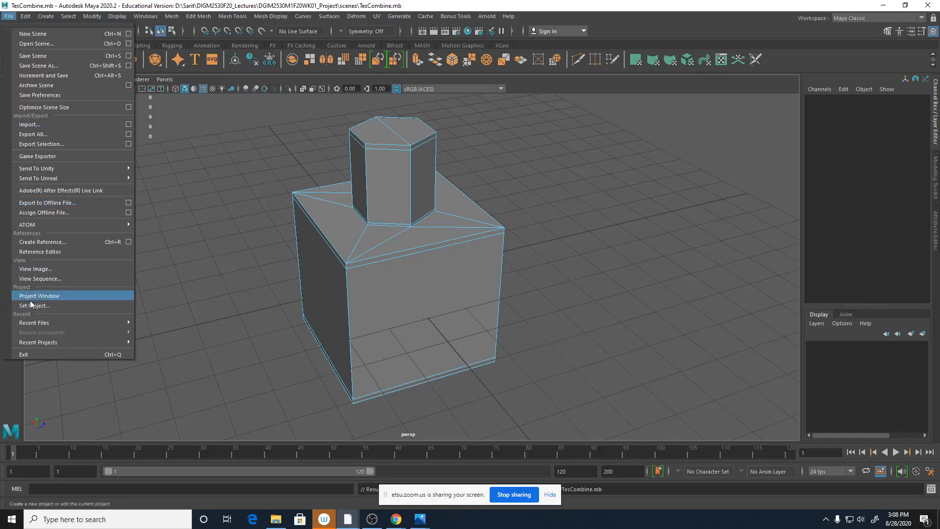
mouse_move(37, 325)
click(202, 332)
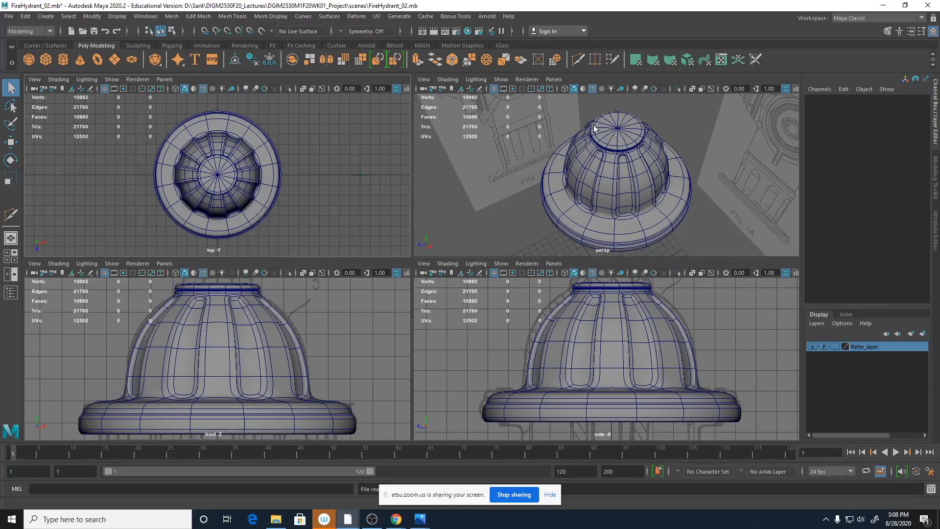
Step: Look at the hydrant's top in the reference photo Fire Hydrant 002.JPG and minimize the photo window
mouse_move(420, 522)
click(382, 475)
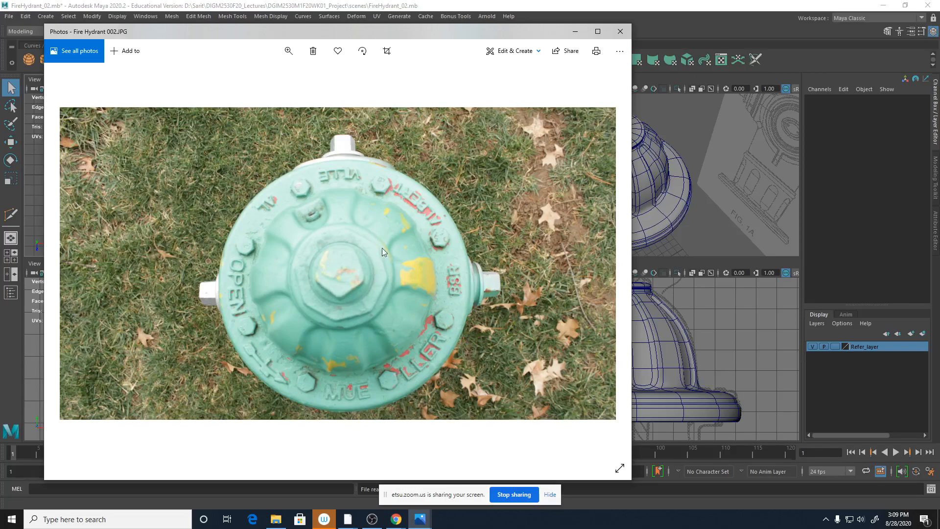
click(575, 31)
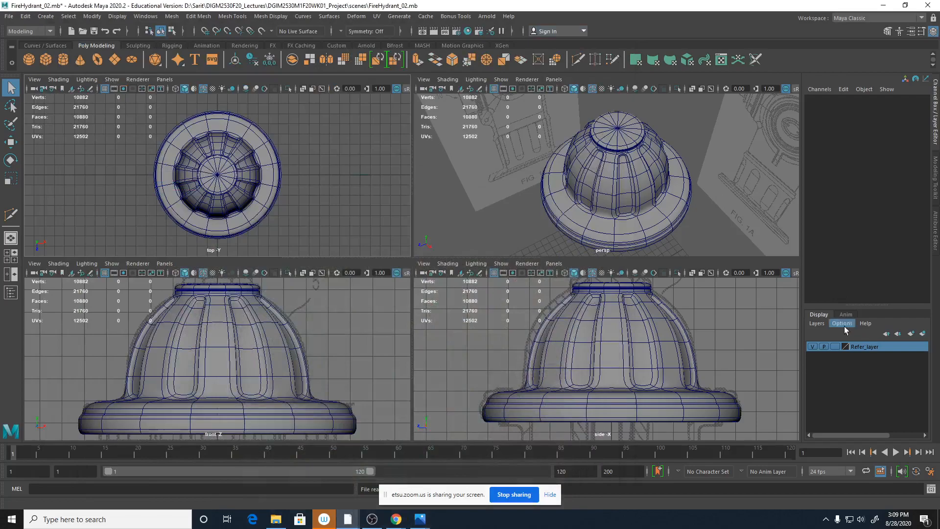
Step: Create a polygon cylinder and raise it to the top of the dome, at a Translate Y of about 30.861
click(639, 191)
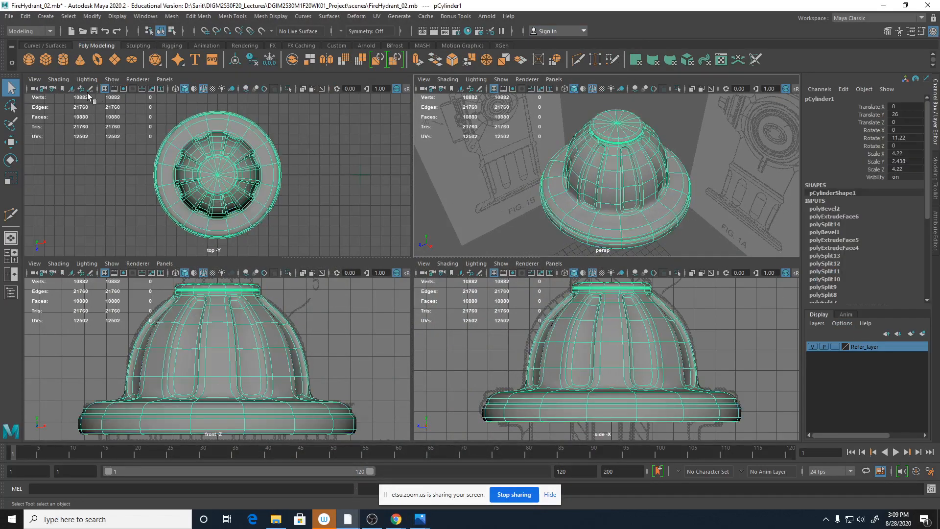
click(64, 58)
scroll(538, 190, down, 5)
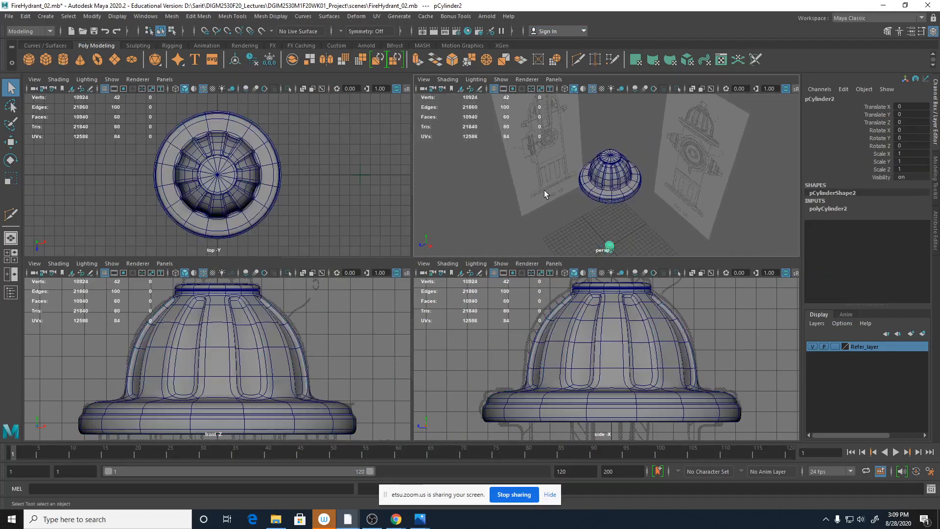
key(w)
drag(611, 217, 617, 114)
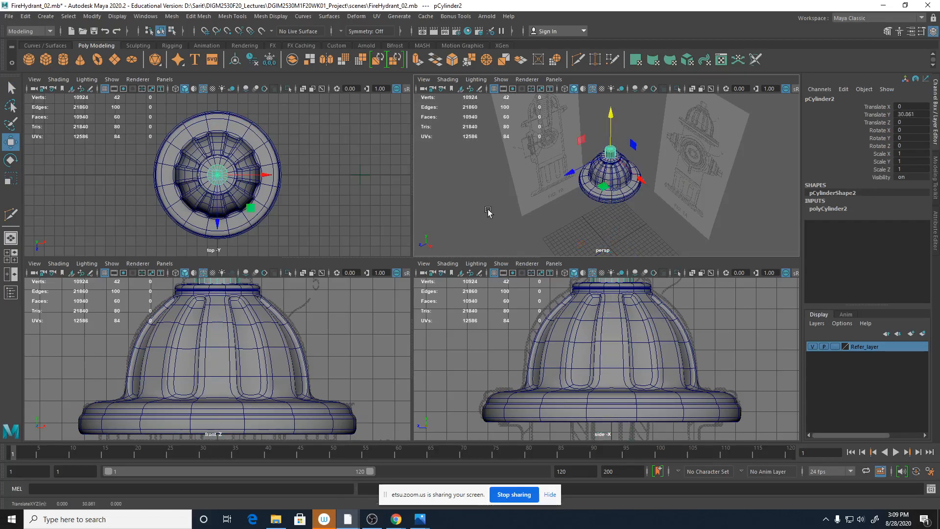
Step: Set the new cylinder's Subdivisions Axis to 8 and its Subdivisions Caps to 0
key(space)
key(f)
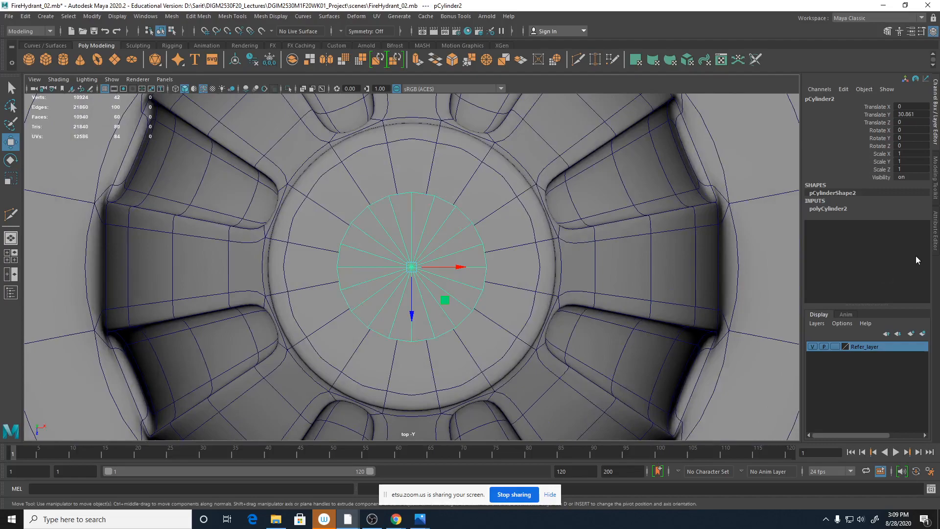
click(830, 208)
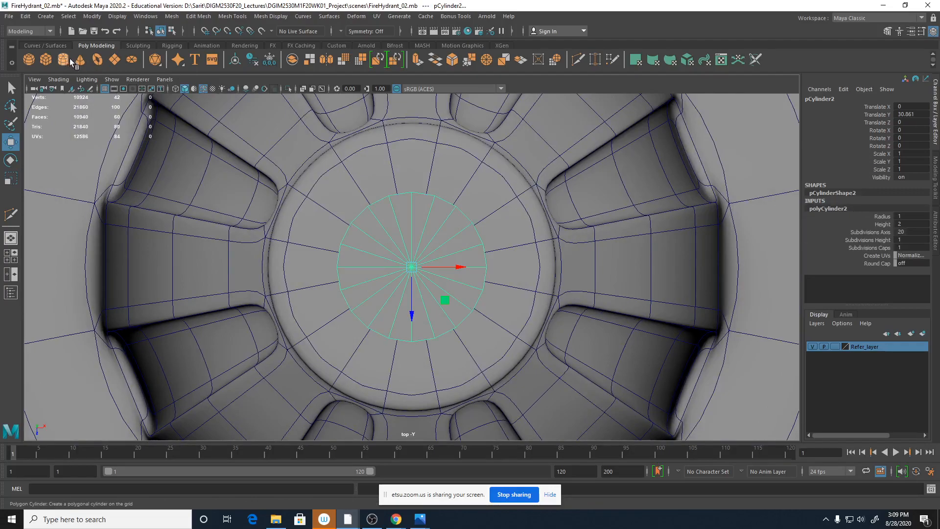
double_click(905, 233)
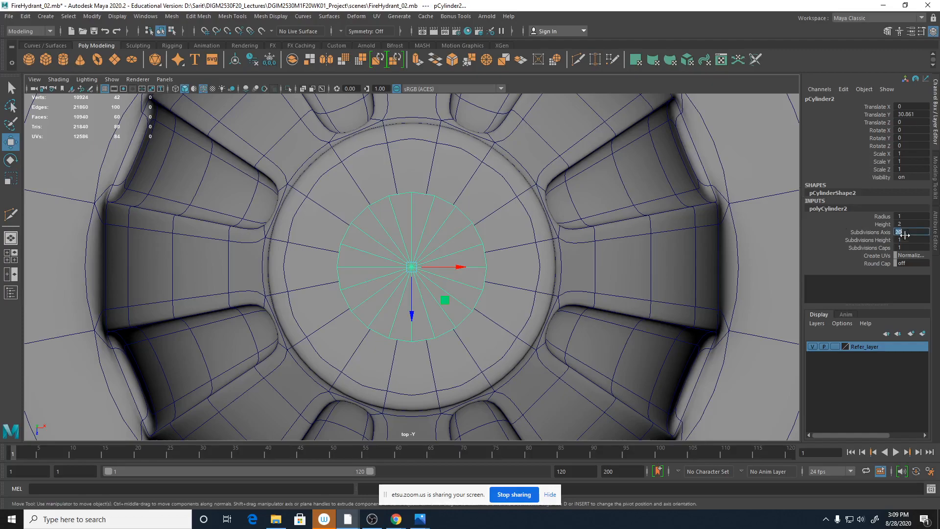
text(8)
key(Return)
double_click(909, 248)
text(0)
key(Return)
Step: Select the dome together with the cylinder and switch them to the unsmoothed display
alt+drag(427, 218, 481, 177)
key(space)
mouse_move(591, 177)
alt+mouse_down()
mouse_move(599, 168)
mouse_move(586, 194)
alt+mouse_up()
scroll(600, 167, up, 10)
alt+right_drag(586, 194, 620, 240)
alt+middle_drag(614, 180, 616, 225)
click(619, 205)
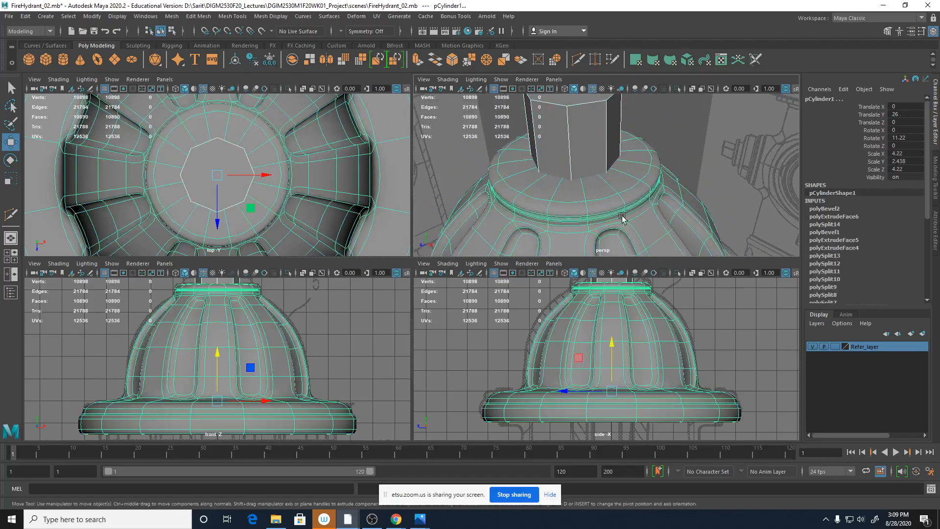
key(1)
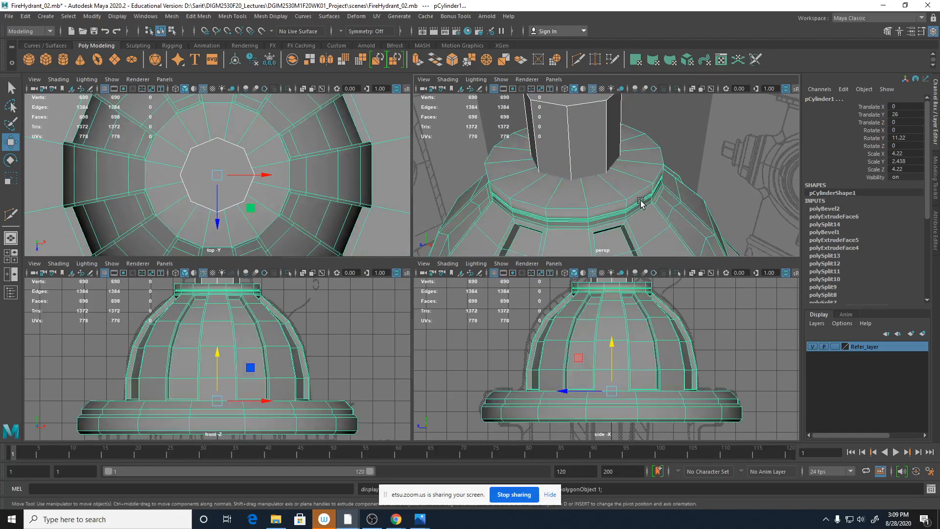
click(707, 133)
alt+drag(707, 132, 642, 202)
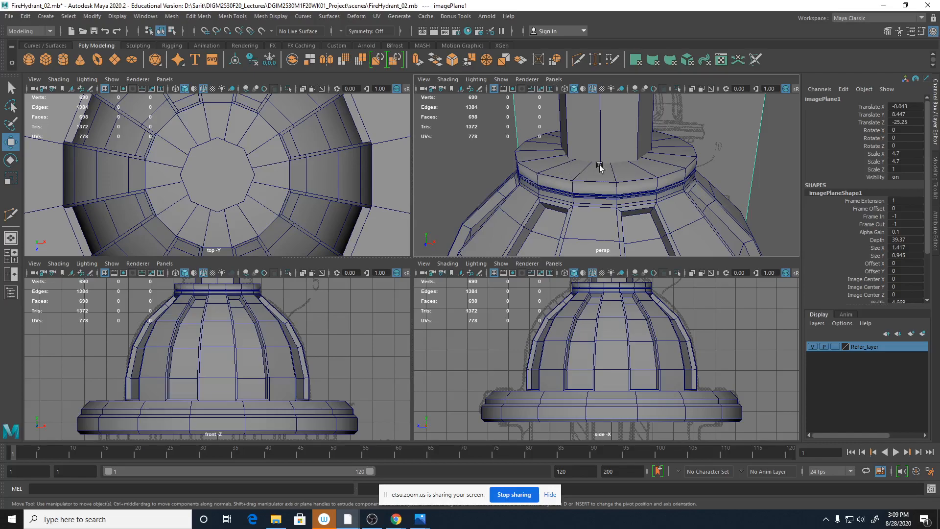
Step: Select the full ring of triangular cap faces on the dome's top in wireframe display and delete them
alt+drag(618, 170, 579, 210)
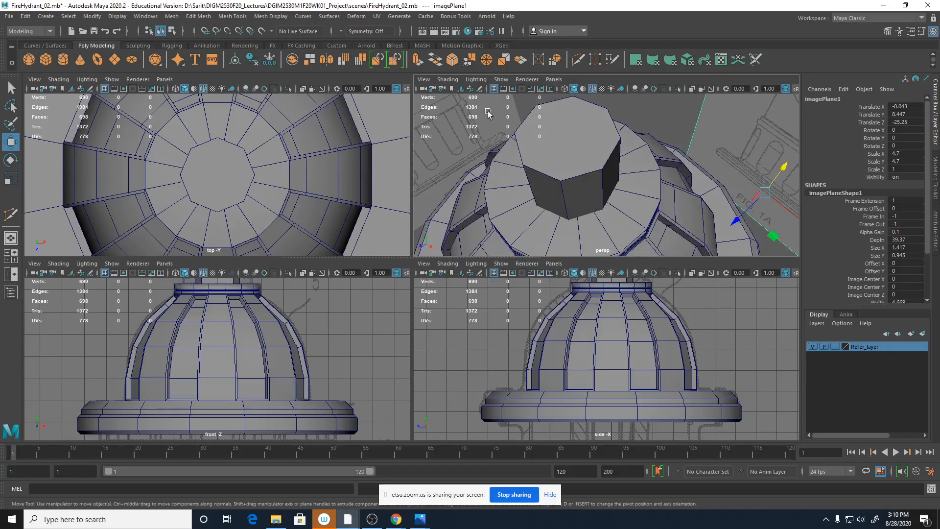
alt+drag(563, 181, 626, 168)
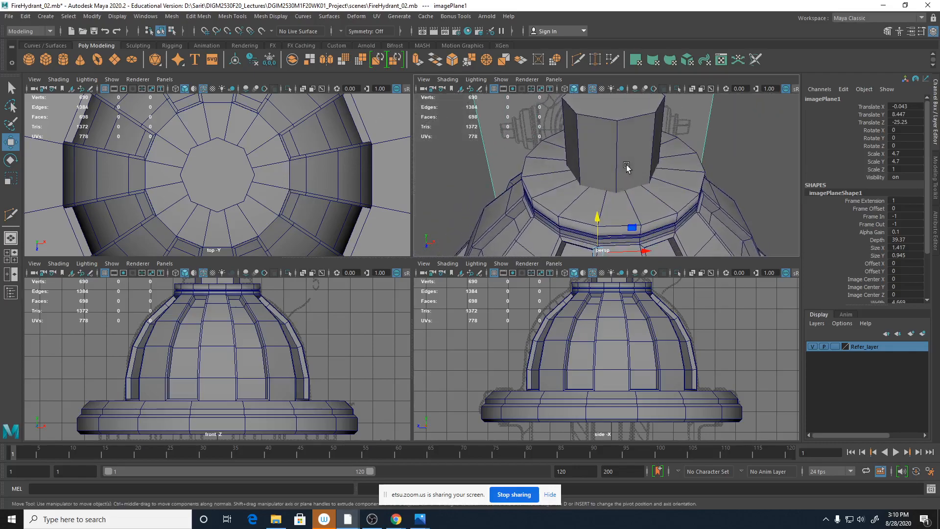
right_drag(583, 197, 600, 210)
click(601, 210)
key(q)
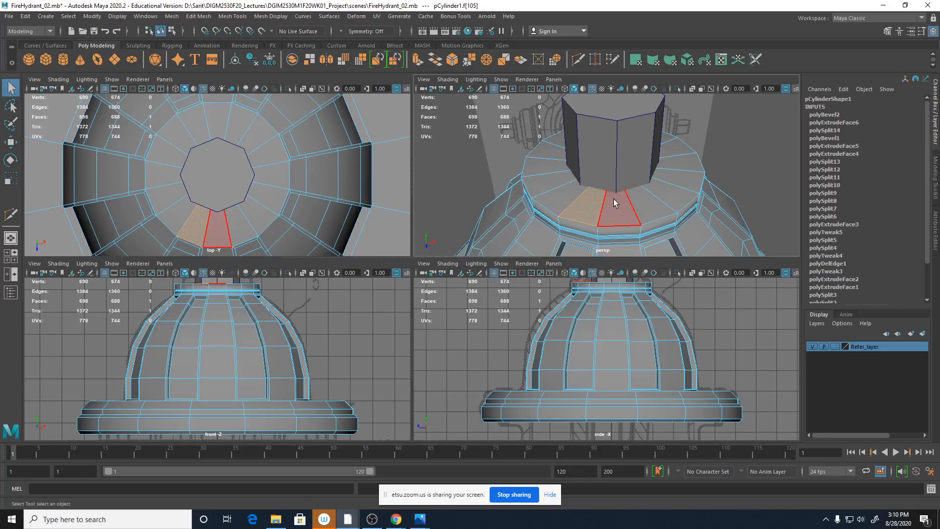
key(4)
alt+drag(626, 205, 632, 222)
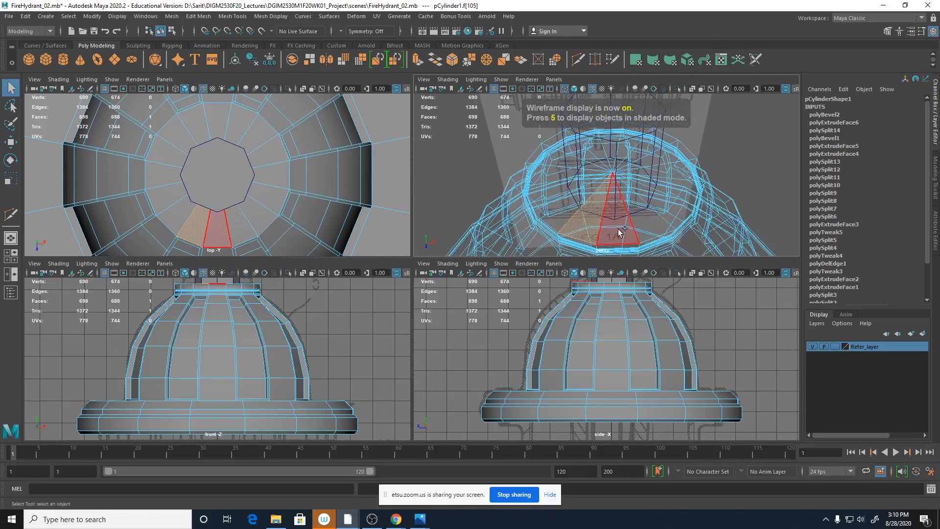
shift+click(617, 226)
shift+click(648, 219)
shift+click(659, 209)
alt+drag(666, 195, 580, 181)
shift+click(604, 199)
shift+click(626, 189)
shift+click(635, 173)
shift+click(637, 162)
alt+shift+drag(637, 162, 626, 162)
shift+click(629, 159)
shift+click(621, 144)
shift+click(612, 132)
shift+click(606, 122)
shift+click(603, 120)
shift+click(575, 120)
shift+click(546, 124)
shift+click(519, 134)
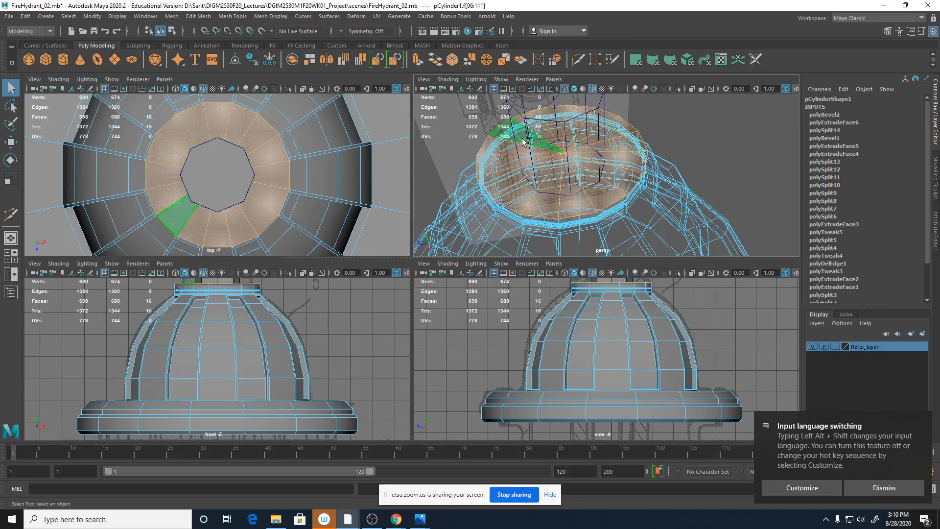
key(Delete)
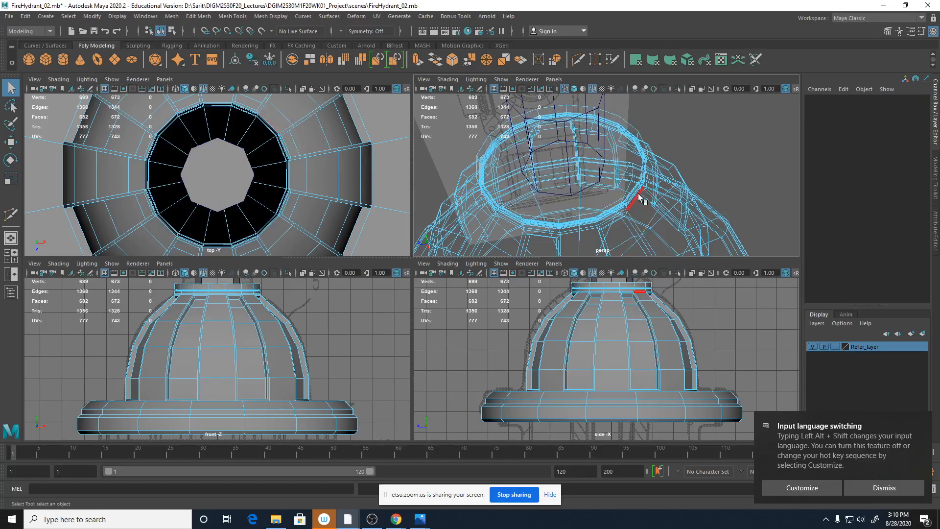
Step: Return to shaded display and raise the eight-sided cylinder above the dome's opening, to a Translate Y of about 32.853
key(5)
alt+drag(681, 117, 630, 169)
right_drag(630, 169, 657, 155)
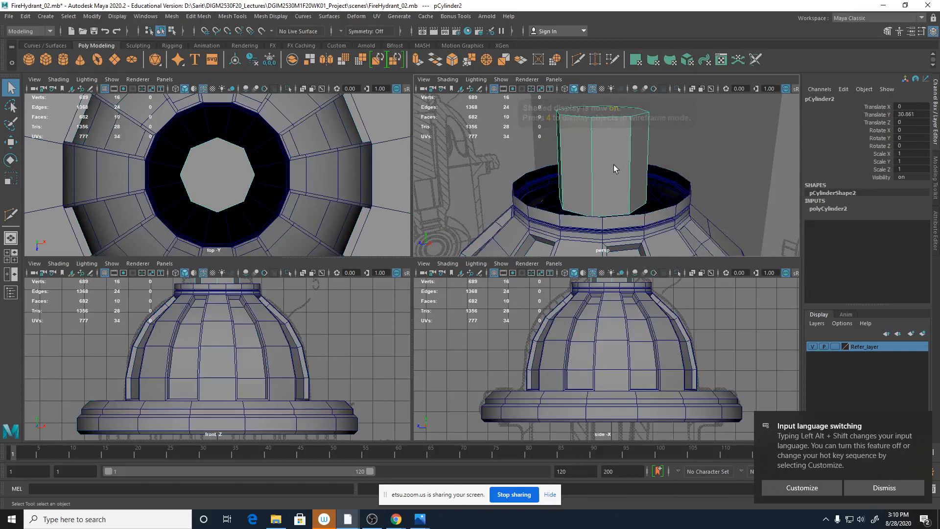
key(w)
drag(602, 141, 602, 44)
alt+drag(647, 163, 706, 147)
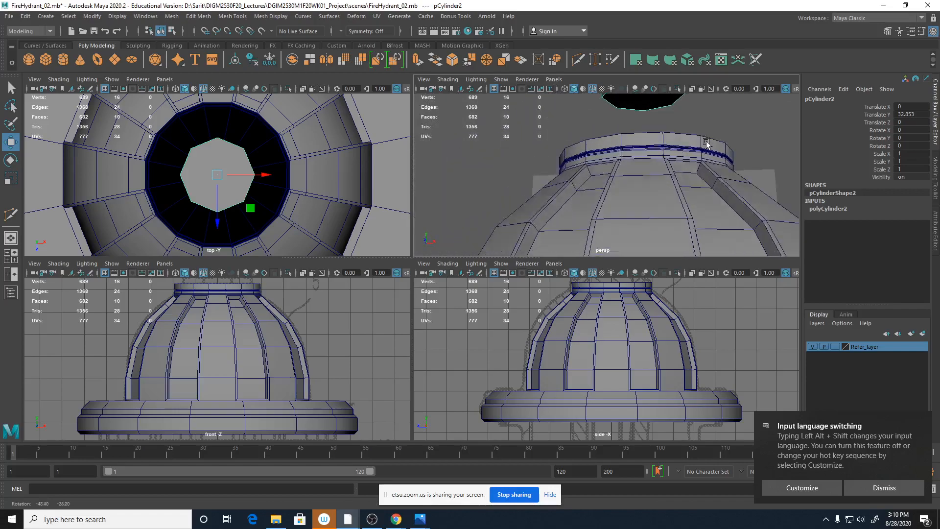
Step: Delete the cylinder's bottom cap face, check its top face, and return to object selection
alt+middle_drag(707, 147, 669, 230)
alt+drag(669, 231, 670, 196)
right_drag(615, 188, 611, 208)
click(613, 198)
key(Delete)
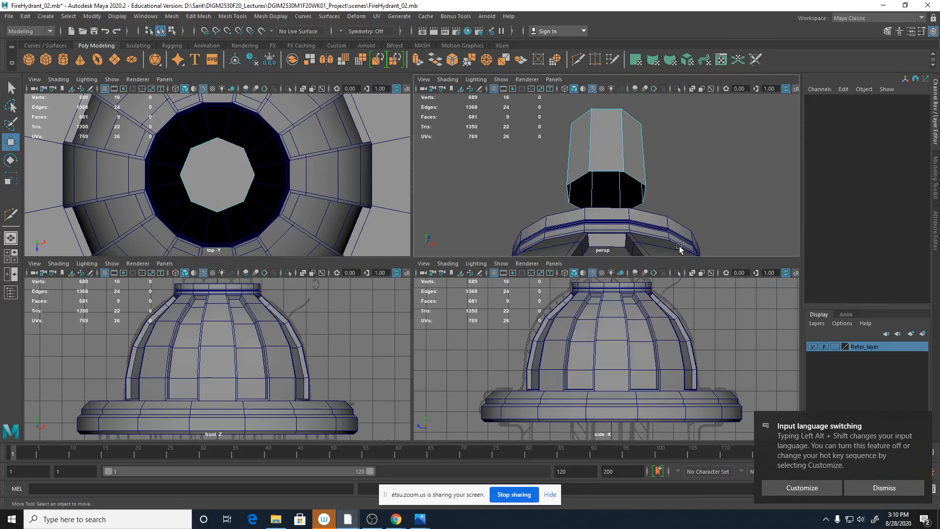
alt+drag(683, 188, 599, 142)
click(600, 142)
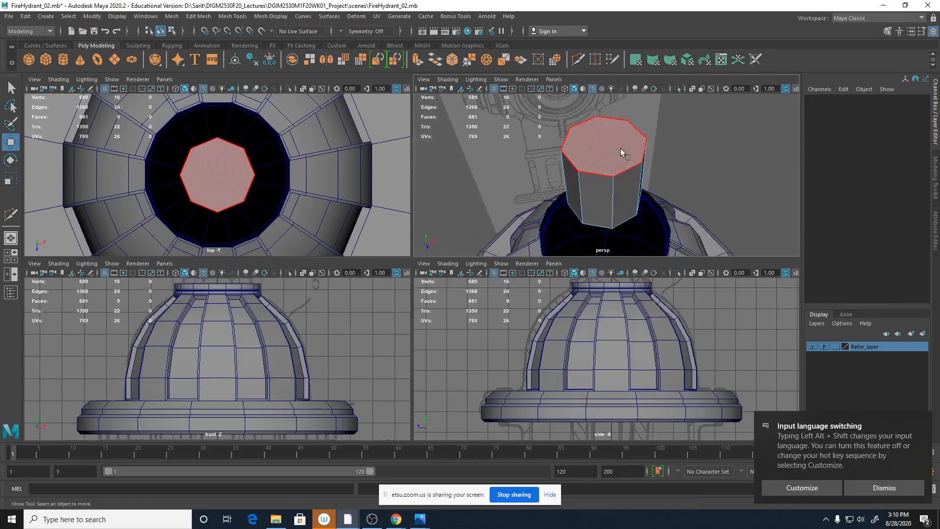
alt+drag(700, 208, 675, 154)
right_drag(629, 157, 664, 157)
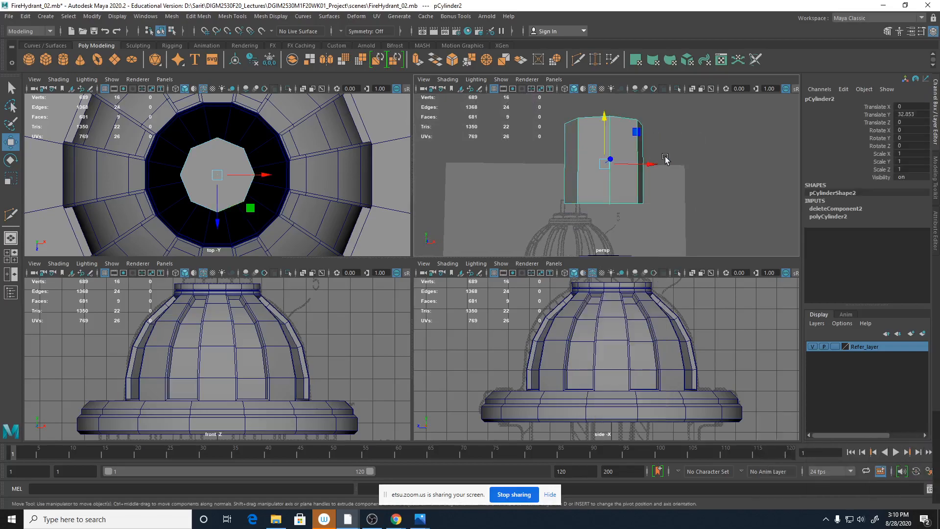
Step: Lower the cylinder in the side view onto the dome's top rim, to a Translate Y of about 31.282, and check the contact
key(space)
scroll(556, 414, up, 3)
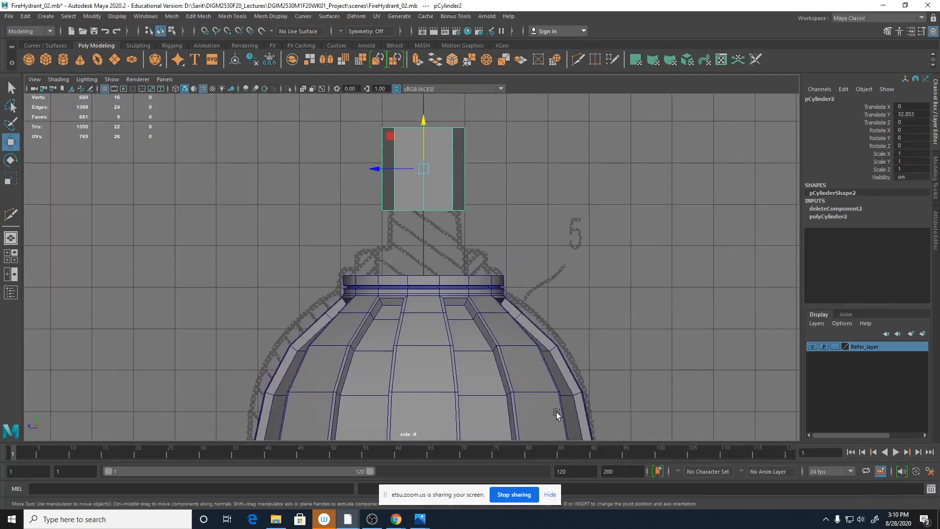
drag(424, 122, 423, 187)
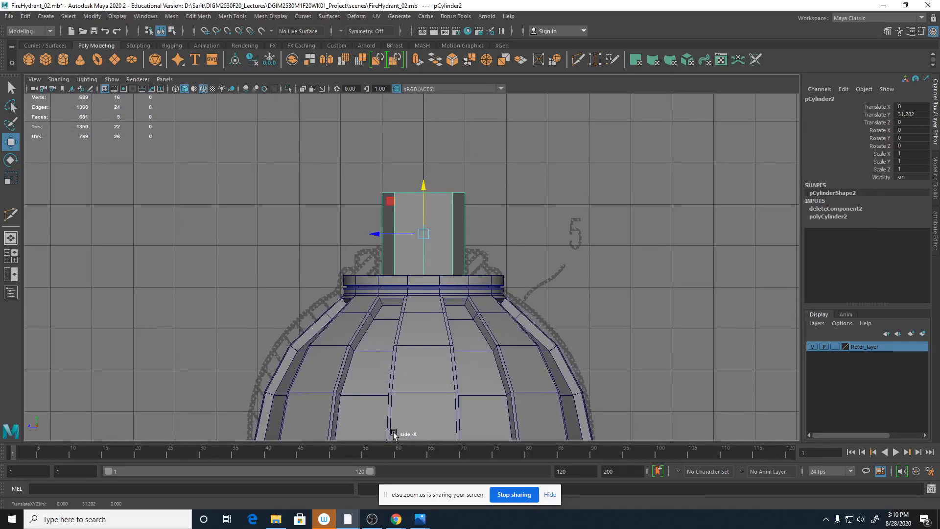
key(f)
alt+middle_drag(451, 358, 484, 125)
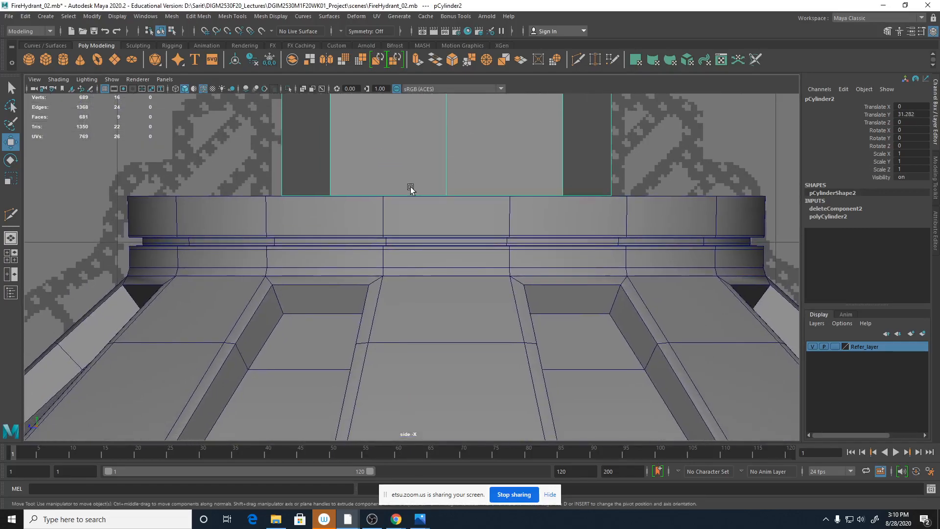
alt+right_drag(411, 188, 701, 231)
alt+right_drag(523, 227, 645, 239)
alt+middle_drag(499, 199, 480, 307)
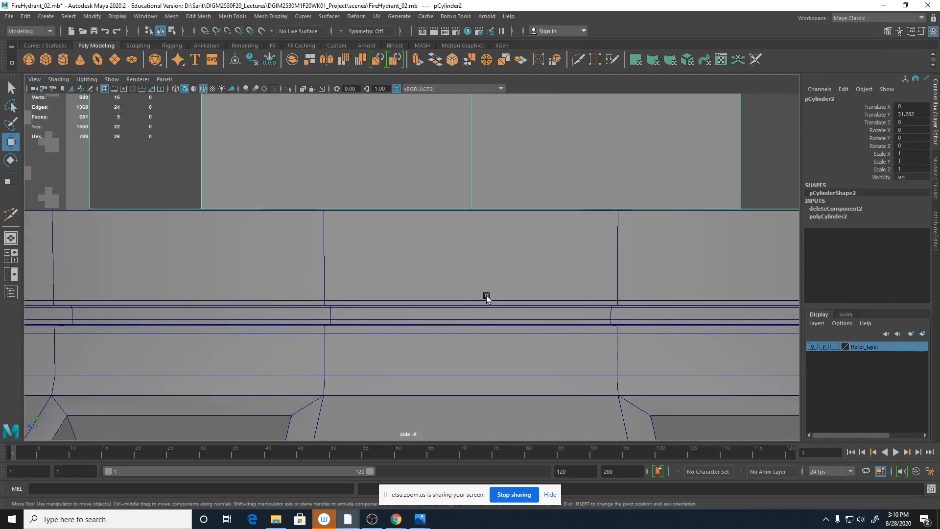
Step: Fine-tune the cylinder's Translate Y to about 31.278 in wireframe side view, aligning its bottom edge with the dome's rim, and return to shaded perspective
key(4)
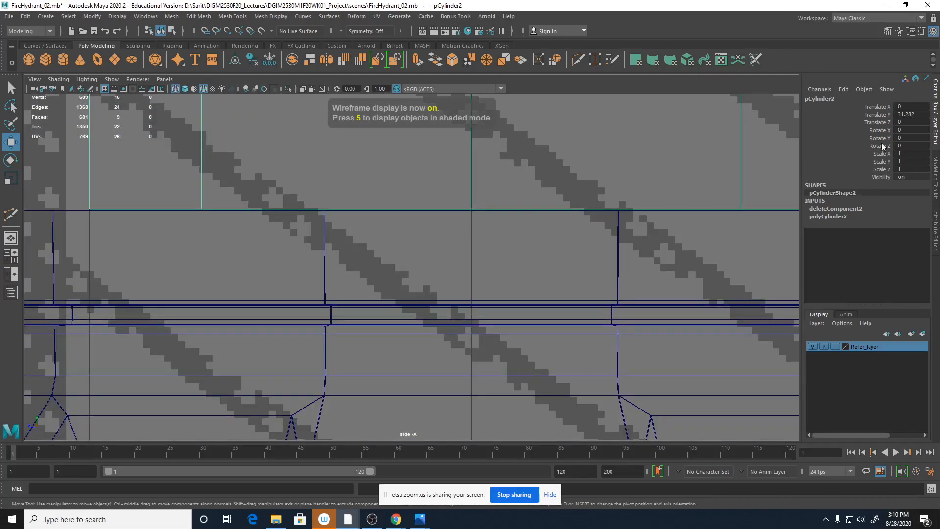
click(876, 115)
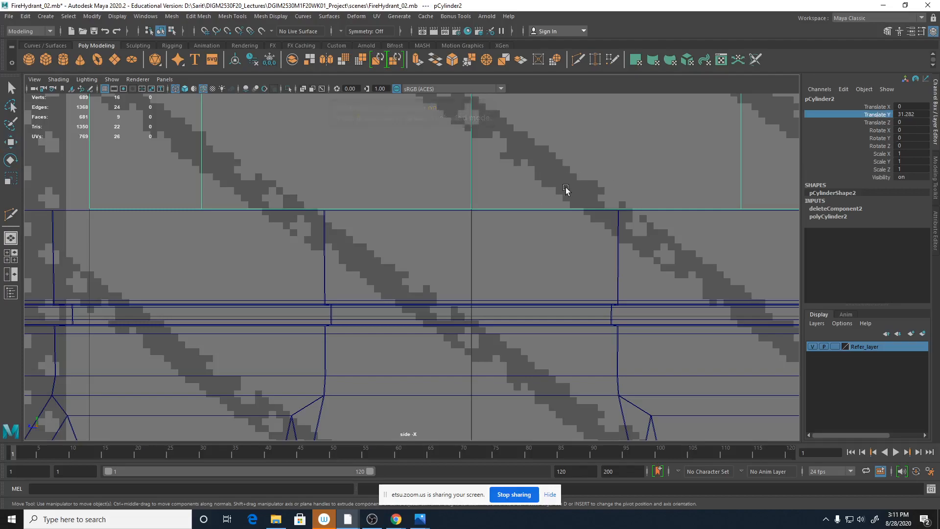
alt+middle_drag(563, 191, 565, 224)
alt+right_drag(565, 224, 200, 168)
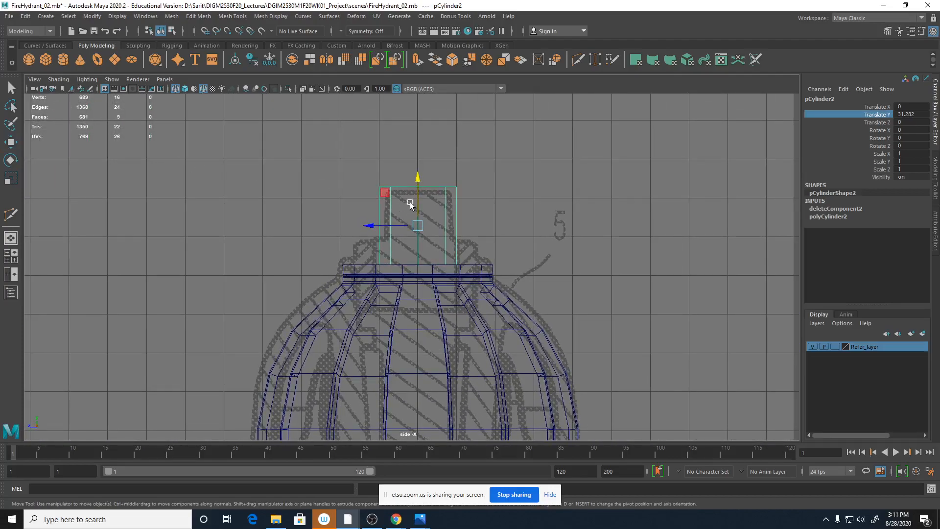
alt+right_drag(524, 281, 863, 301)
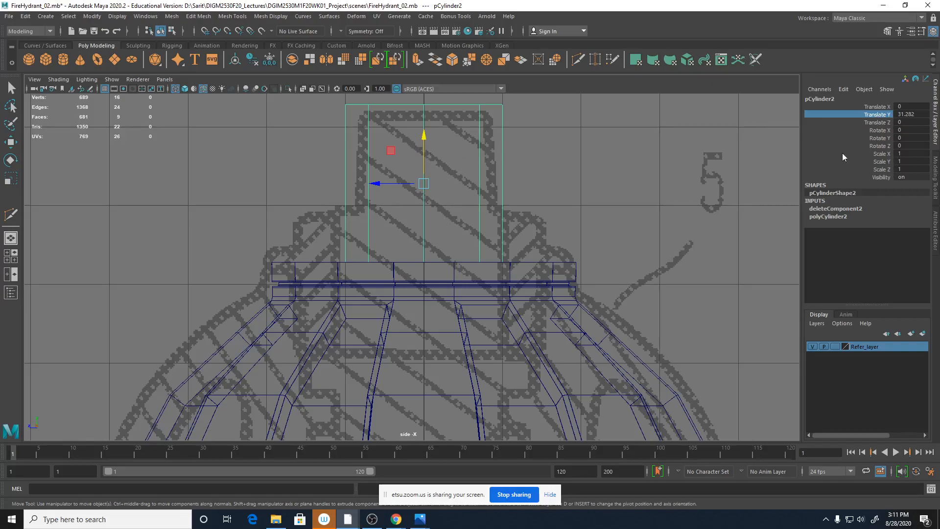
scroll(396, 269, up, 10)
alt+right_drag(290, 275, 743, 277)
alt+right_drag(558, 277, 648, 277)
alt+middle_drag(648, 277, 364, 343)
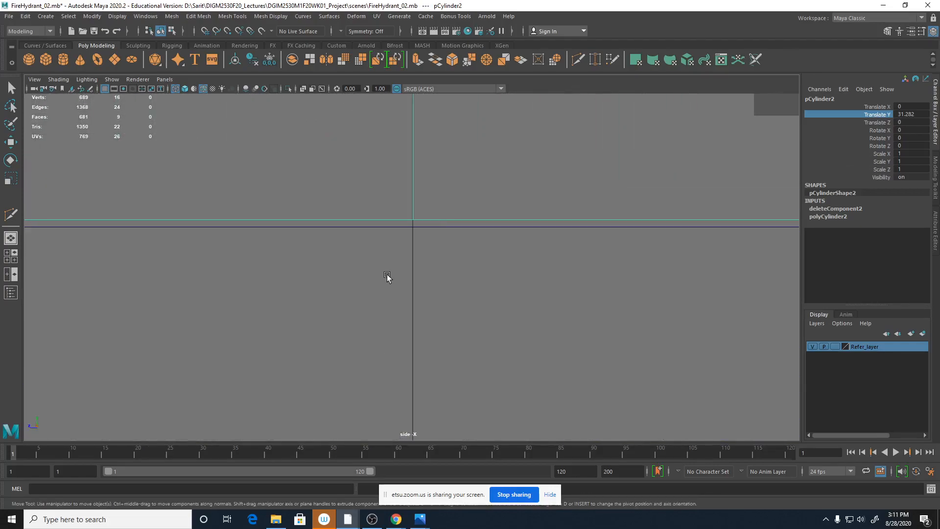
middle_drag(433, 191, 432, 195)
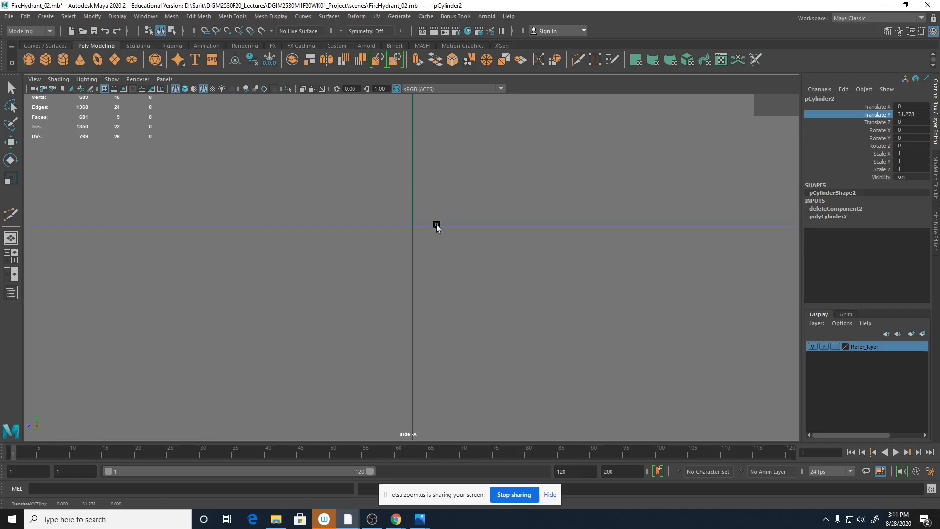
alt+right_drag(605, 210, 366, 186)
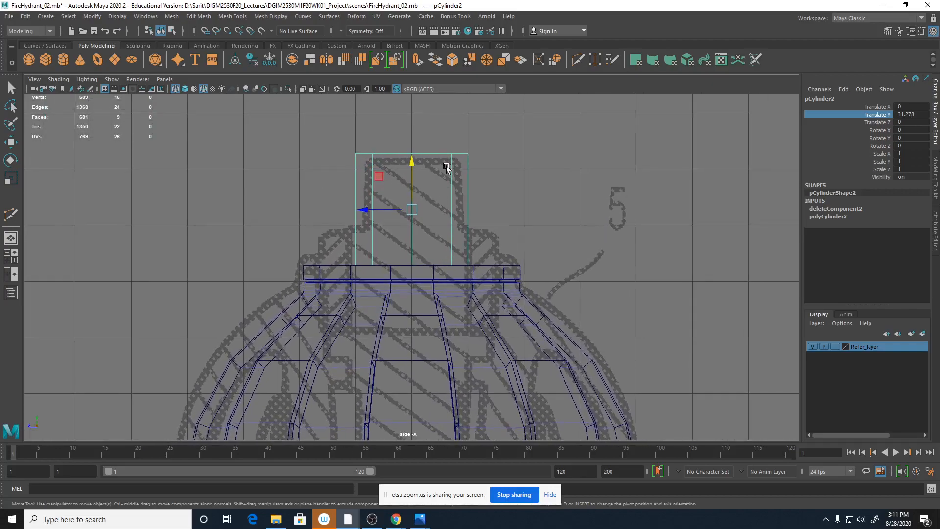
key(5)
mouse_move(458, 166)
alt+mouse_down()
mouse_move(648, 185)
mouse_move(562, 271)
mouse_move(583, 252)
mouse_move(462, 264)
alt+mouse_up()
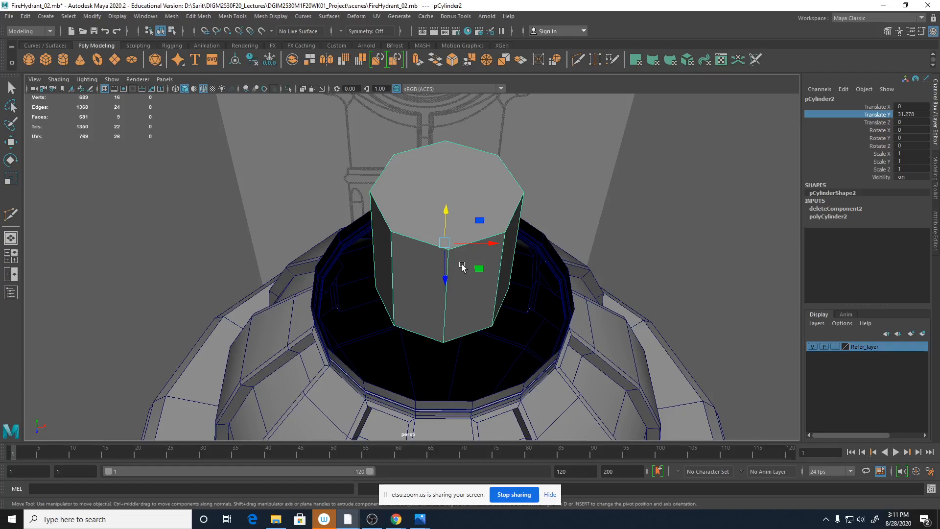
Step: Switch to Photos and examine the hydrant's top in Fire Hydrant 002.JPG and Fire Hydrant 027.JPG, and return to Maya
mouse_move(397, 522)
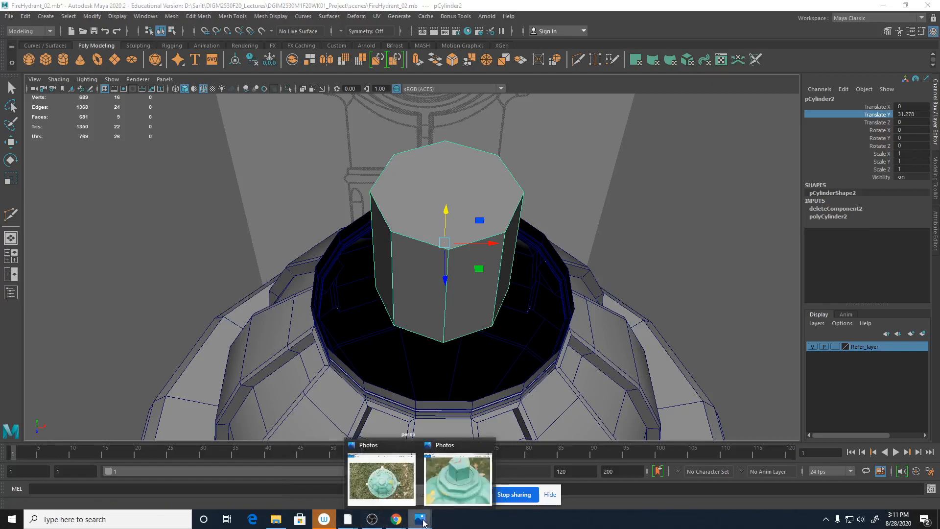
click(432, 490)
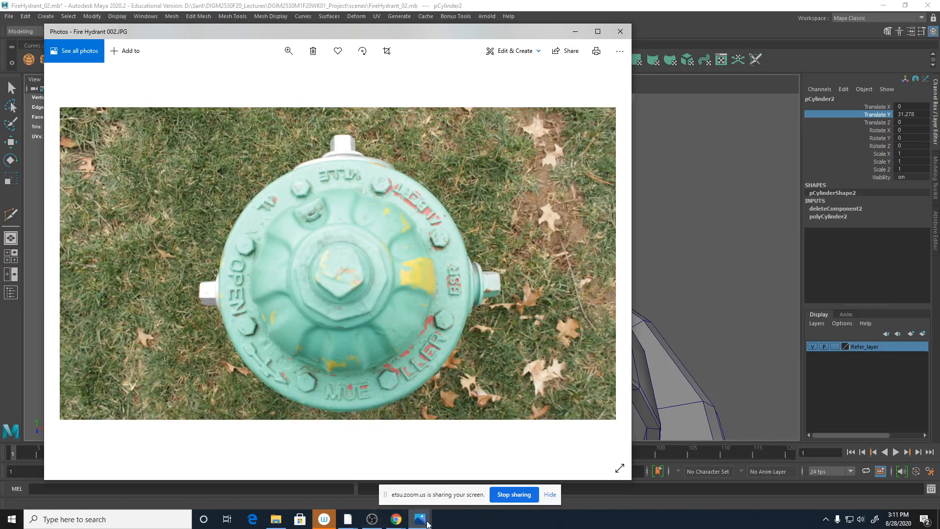
mouse_move(427, 522)
click(467, 475)
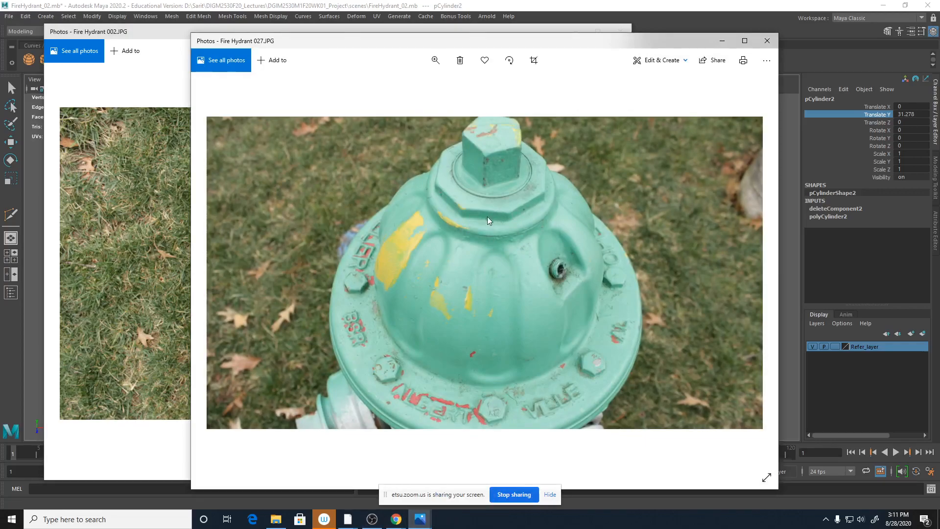
click(721, 41)
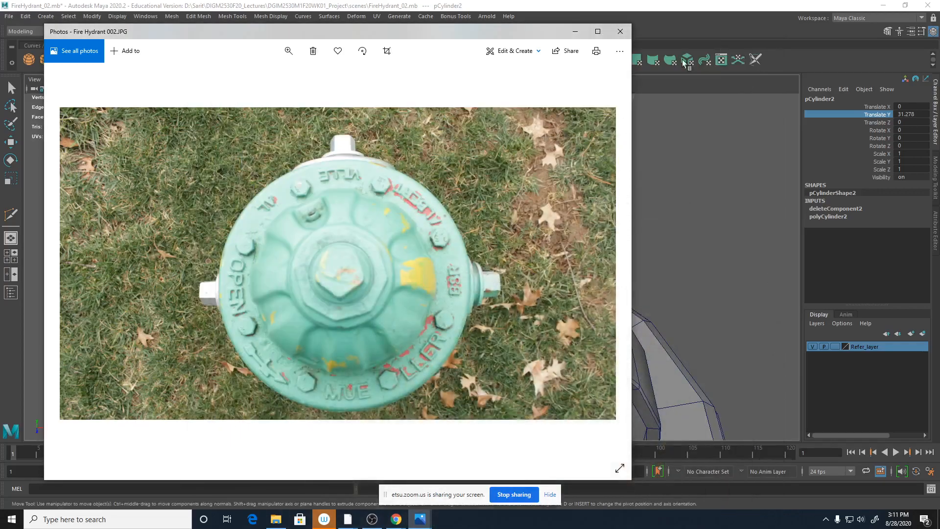
click(574, 33)
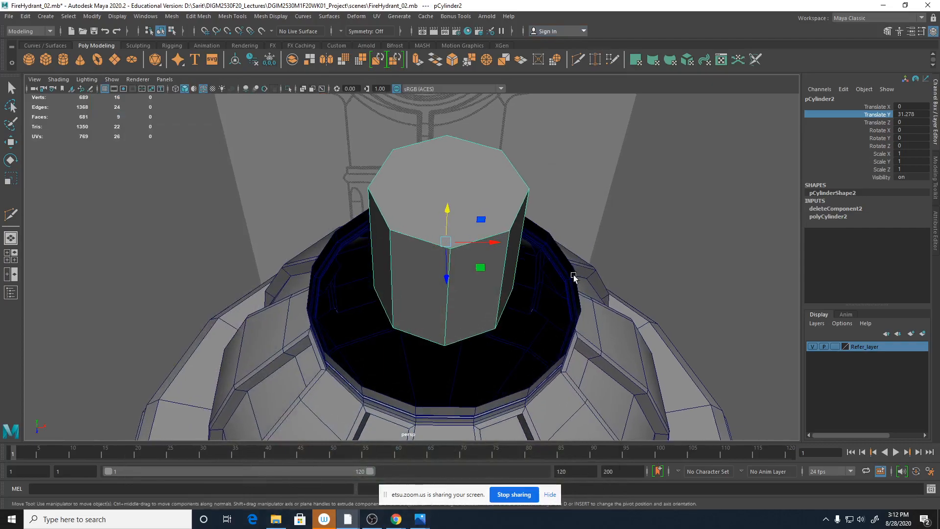
Step: Widen the cylinder evenly in X and Z to a scale of about 1.621, comparing its proportions with the Fire Hydrant 002.JPG photo
right_click(497, 229)
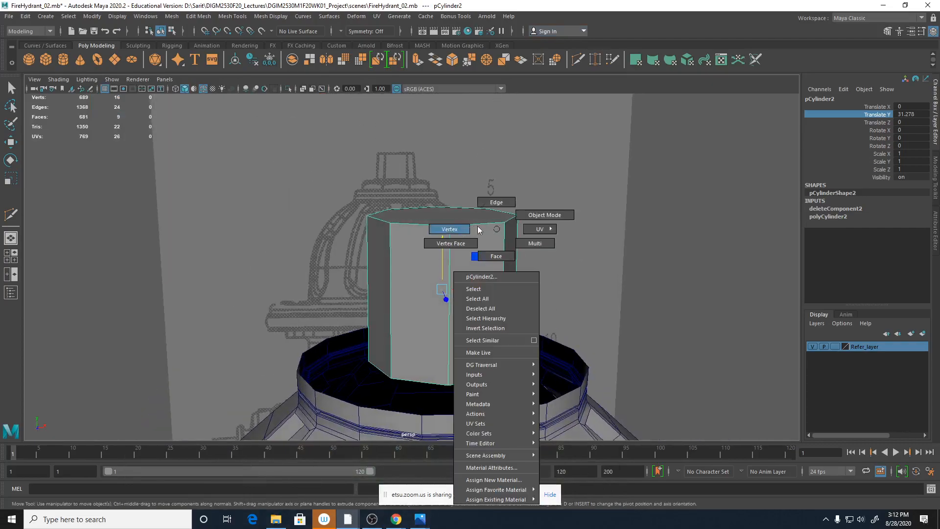
right_drag(502, 227, 504, 226)
key(space)
key(r)
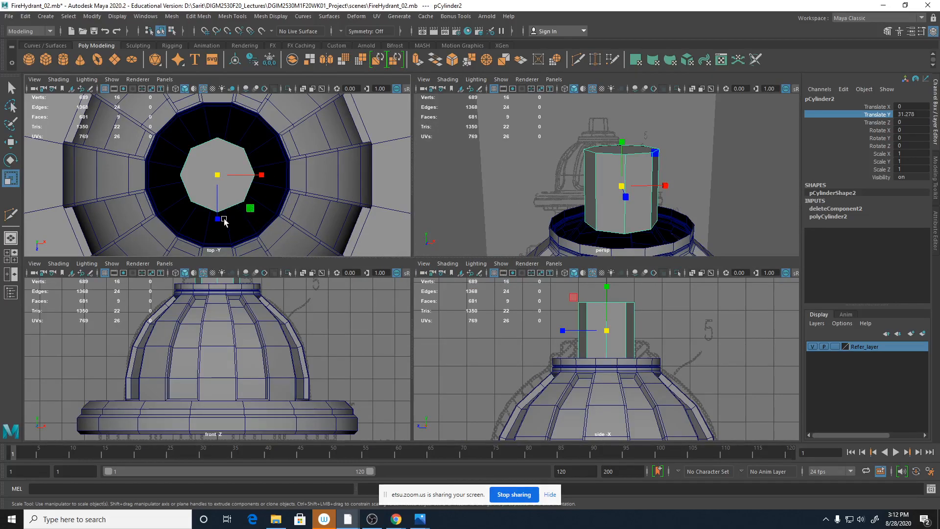
drag(251, 208, 263, 210)
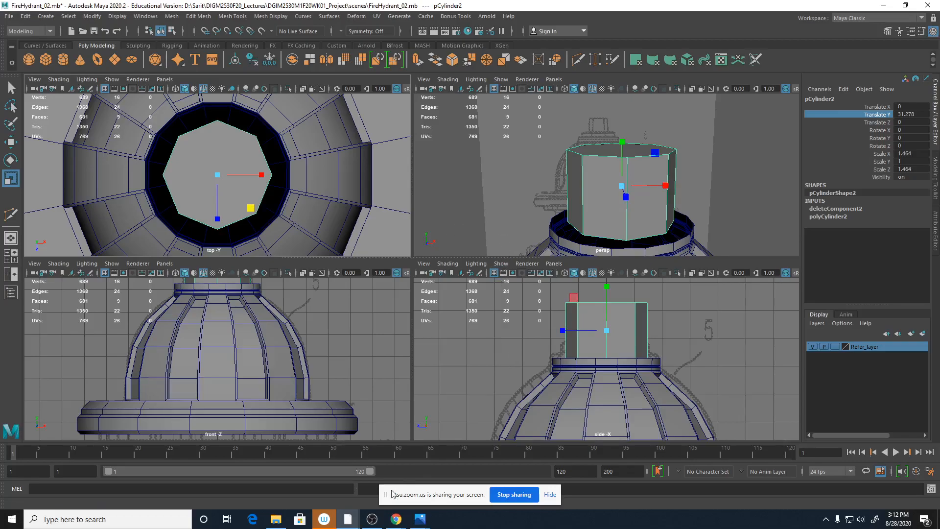
mouse_move(419, 520)
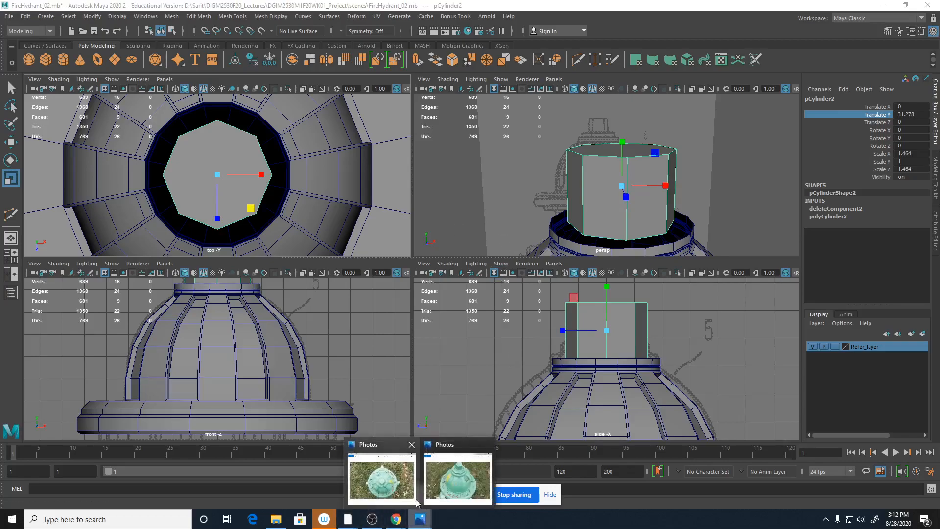
click(393, 489)
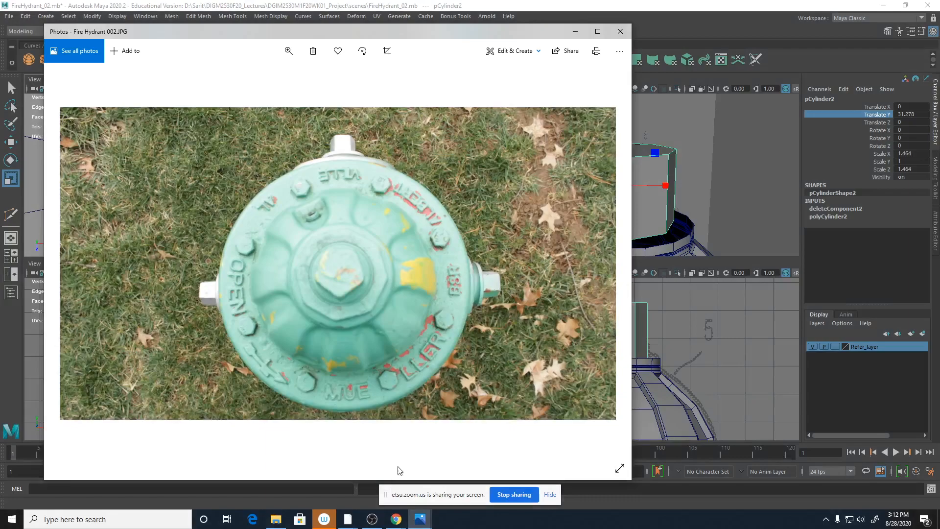
click(575, 31)
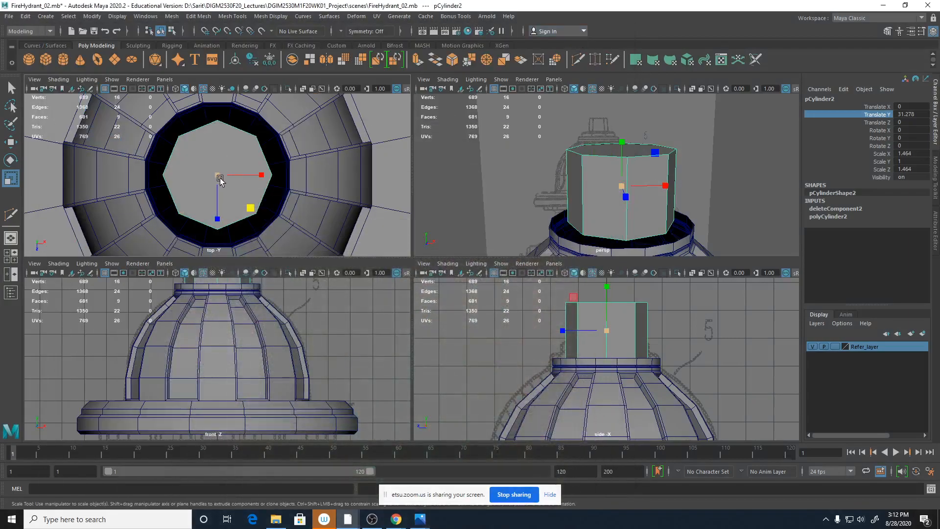
drag(251, 209, 255, 208)
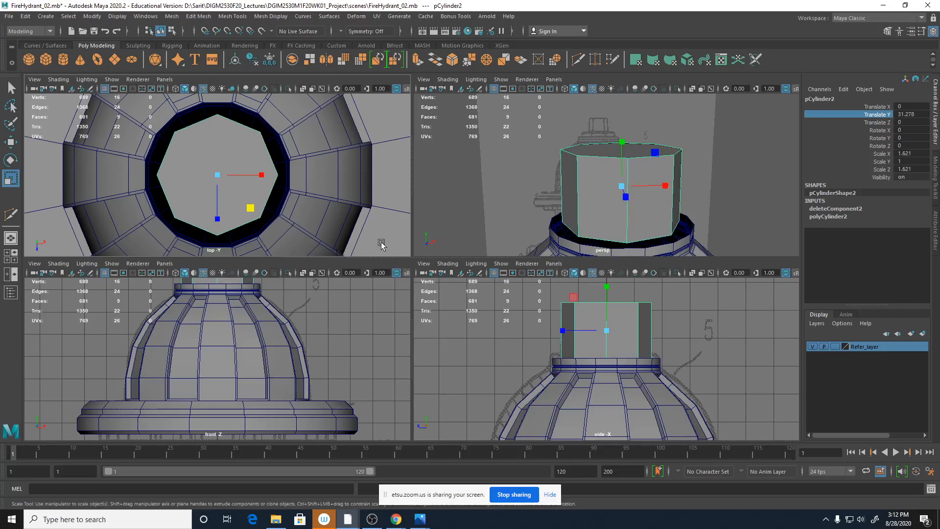
Step: Lower the cylinder's top face to a Y position of about 30.831, flattening it into a shallow eight-sided collar, and inspect its shape
alt+drag(582, 185, 593, 185)
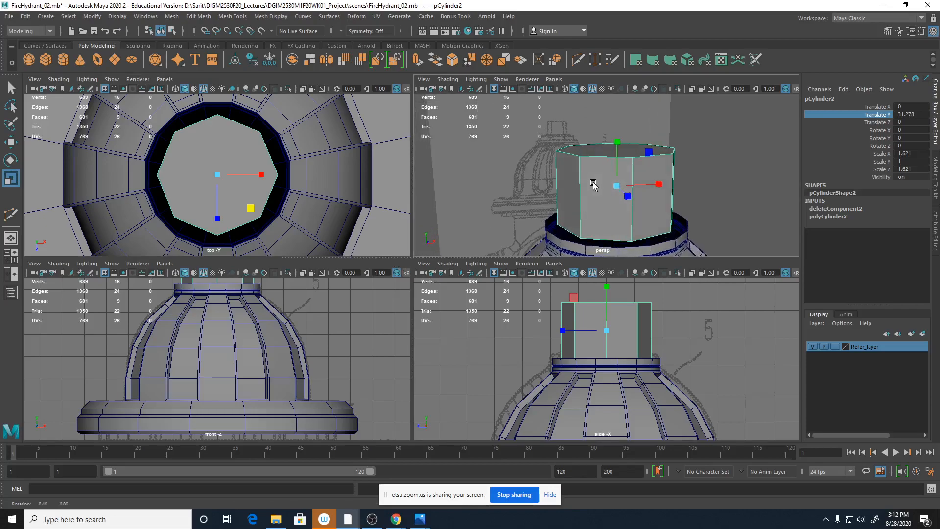
right_drag(609, 154, 608, 172)
click(606, 155)
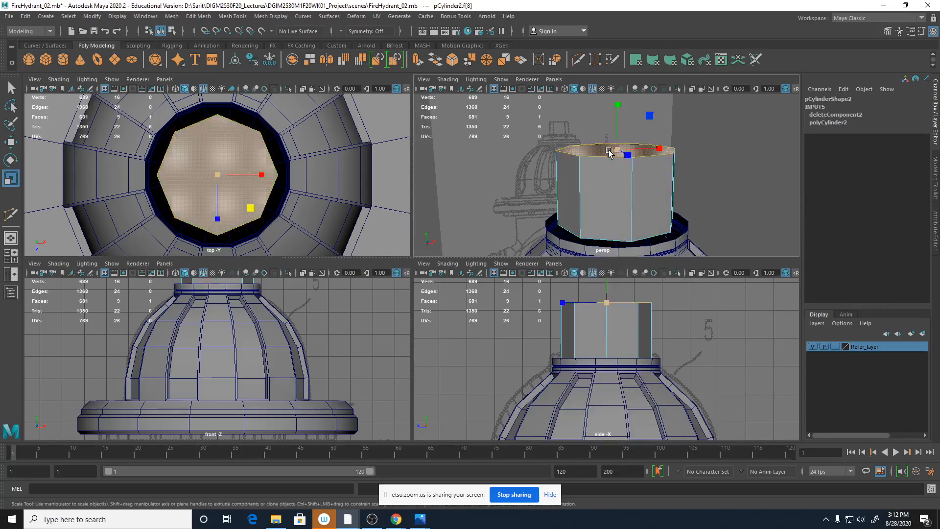
key(w)
drag(616, 104, 619, 157)
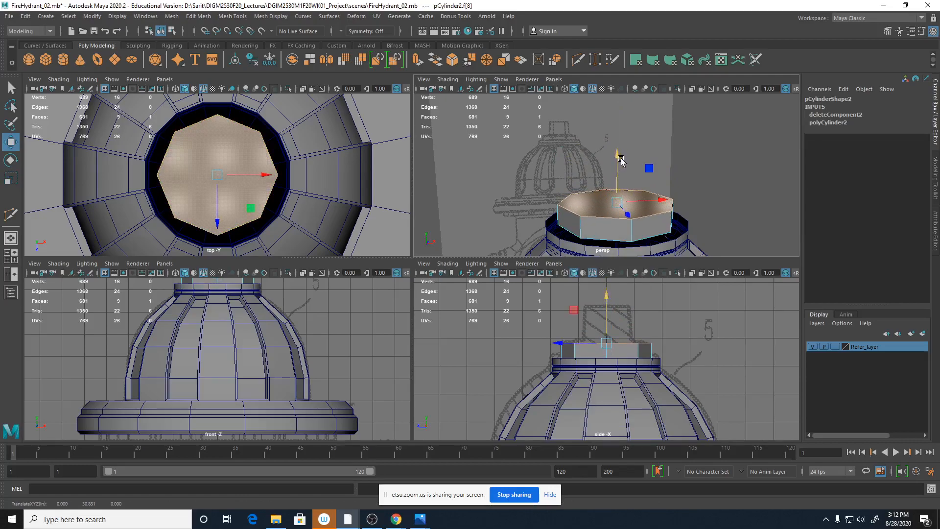
alt+drag(733, 204, 717, 149)
key(space)
alt+drag(463, 296, 592, 292)
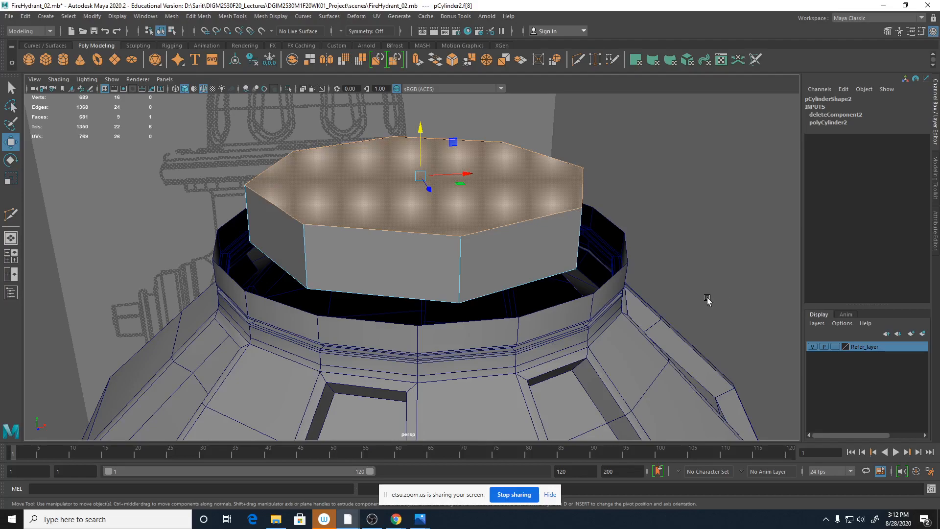
Step: Return the flattened cylinder to object selection and save the scene
right_drag(545, 225, 575, 191)
alt+drag(628, 237, 639, 262)
key(ctrl+s)
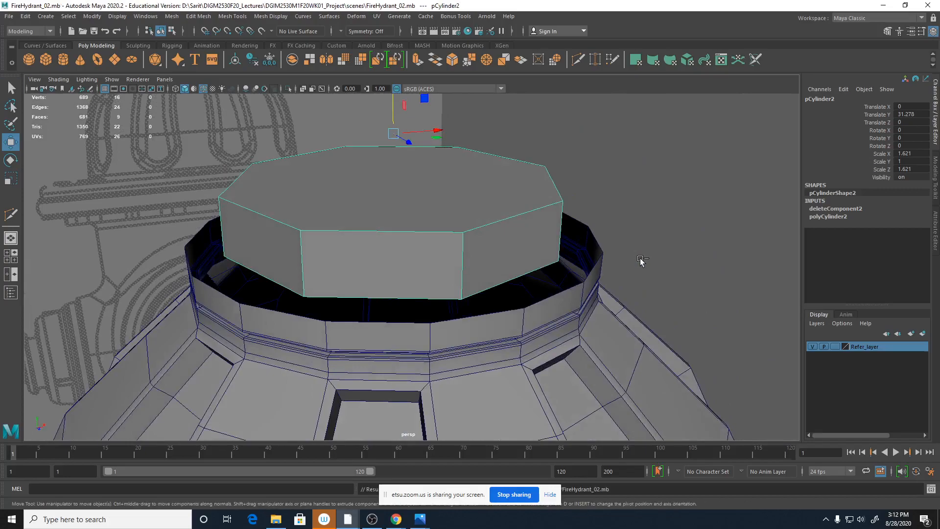
Step: Add the dome to the selected cylinder and combine both into a single mesh
shift+click(583, 294)
alt+right_drag(628, 337, 401, 298)
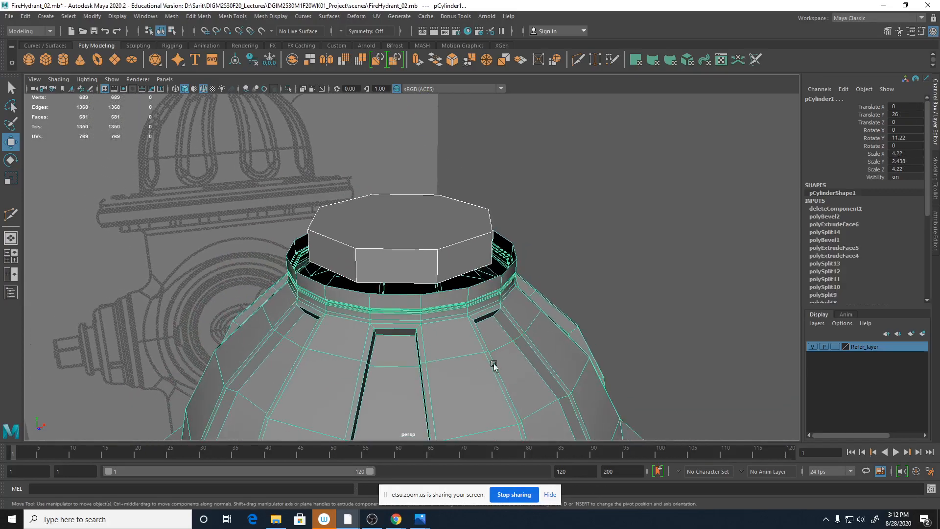
alt+middle_drag(522, 353, 547, 286)
alt+drag(547, 286, 481, 314)
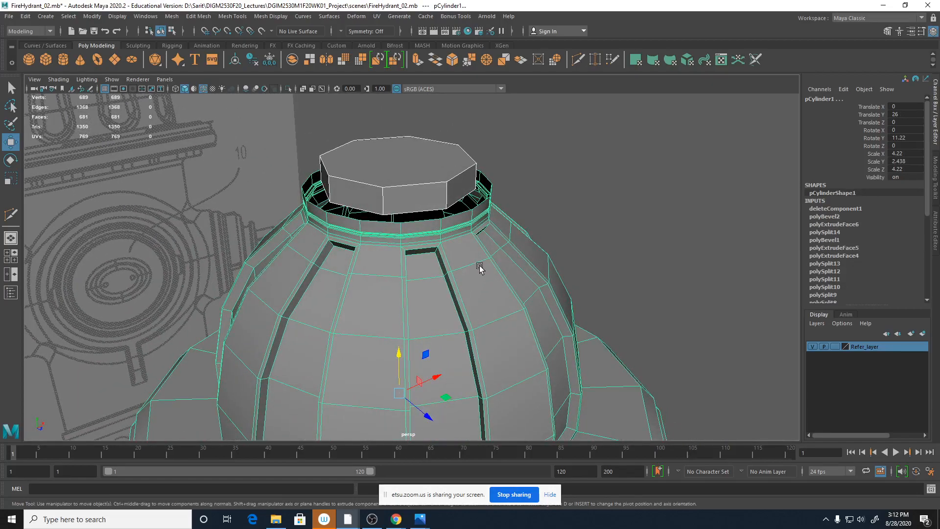
shift+right_drag(479, 266, 479, 268)
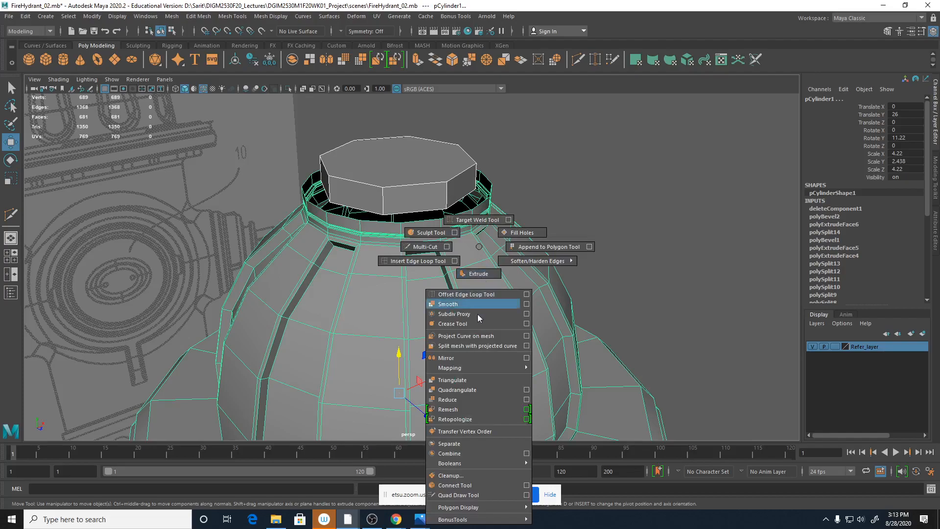
click(459, 454)
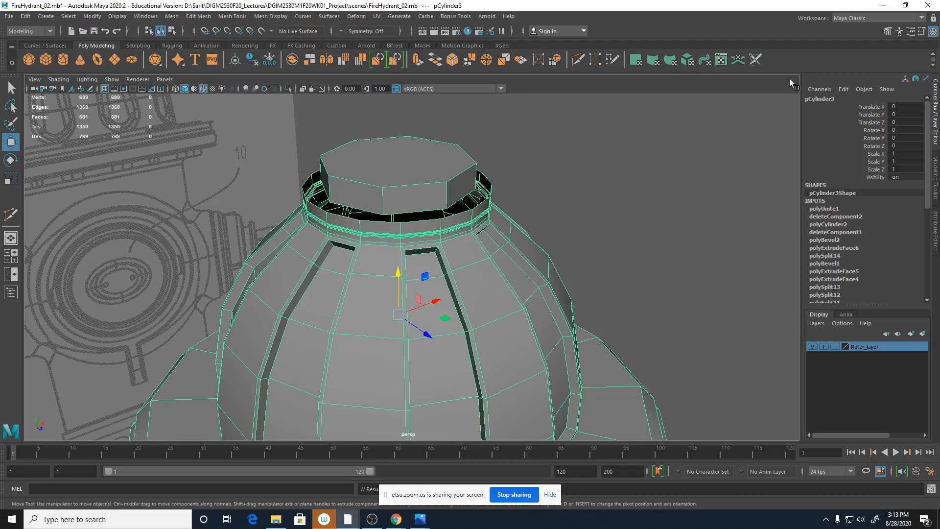
Step: Review the combined mesh's list of construction inputs and delete its history
drag(927, 169, 923, 188)
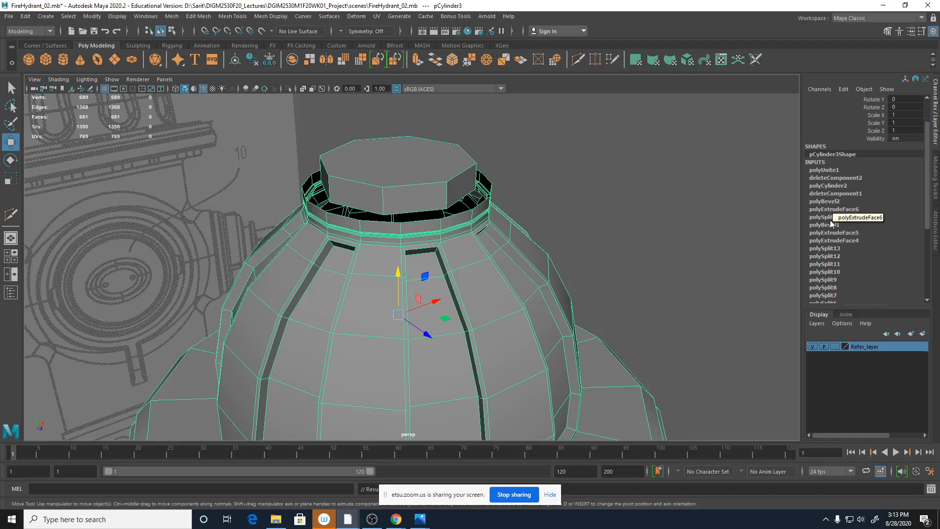
scroll(840, 179, down, 3)
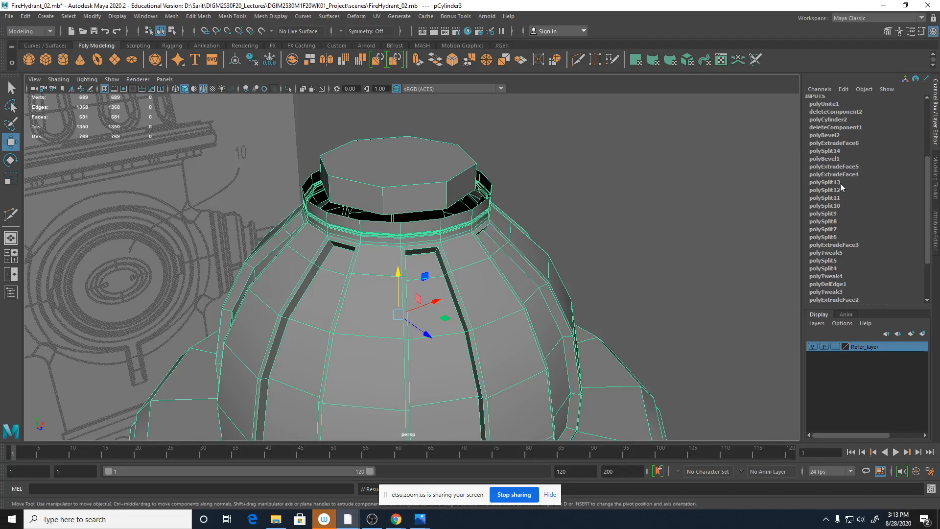
scroll(841, 185, up, 2)
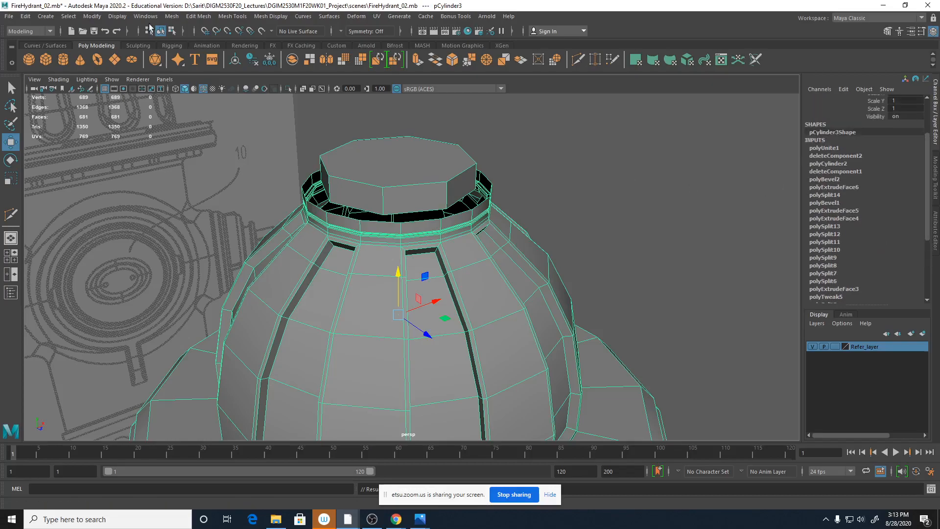
click(25, 16)
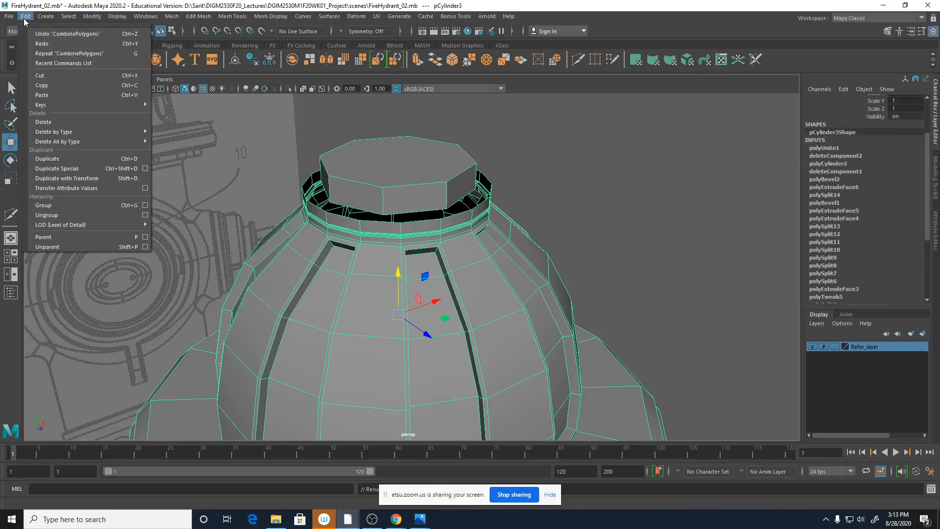
mouse_move(66, 133)
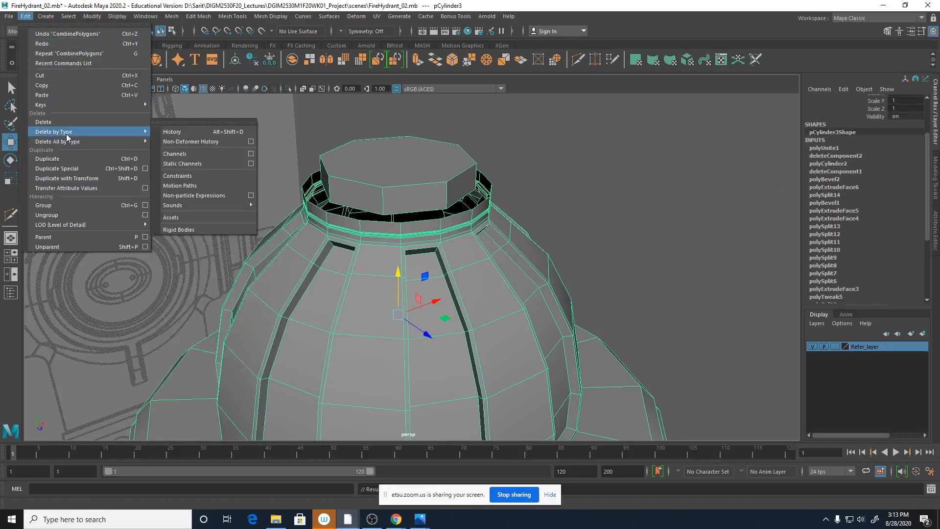
click(196, 132)
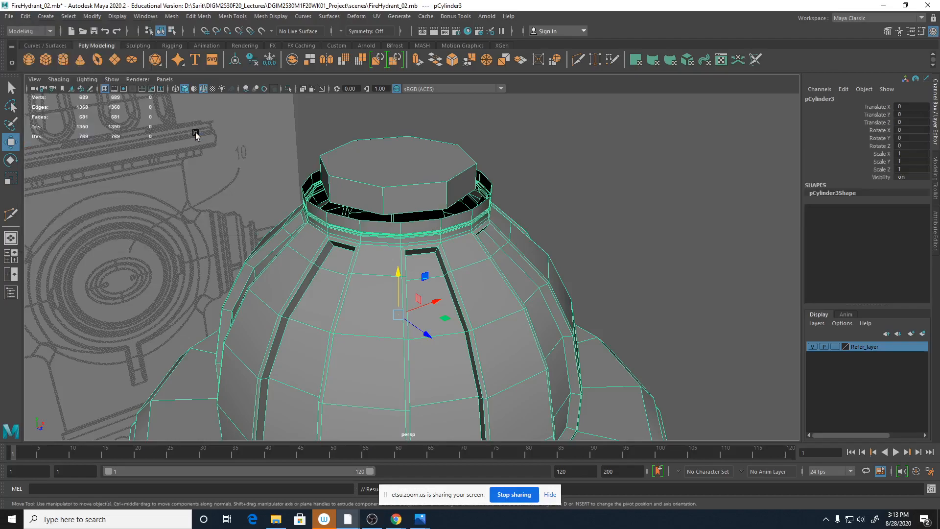
Step: Save the scene and deselect the combined mesh
key(ctrl+s)
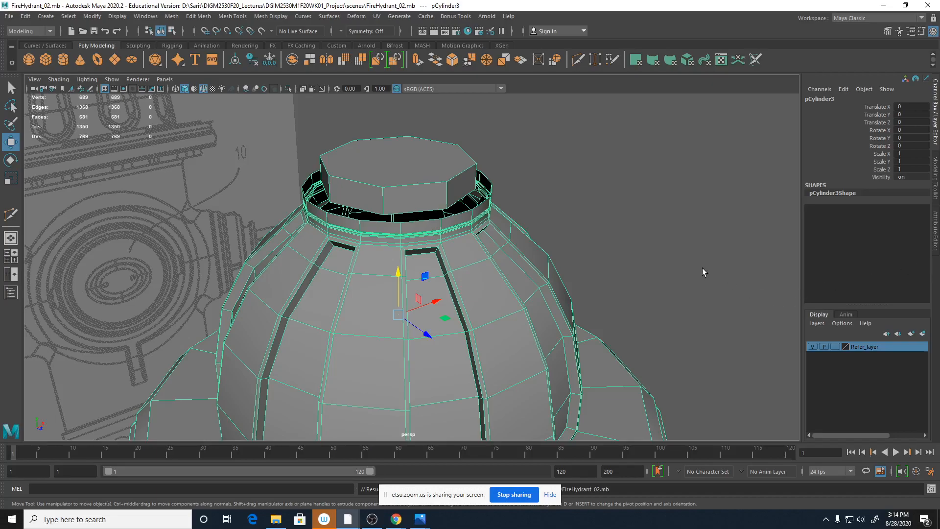
alt+drag(712, 248, 732, 248)
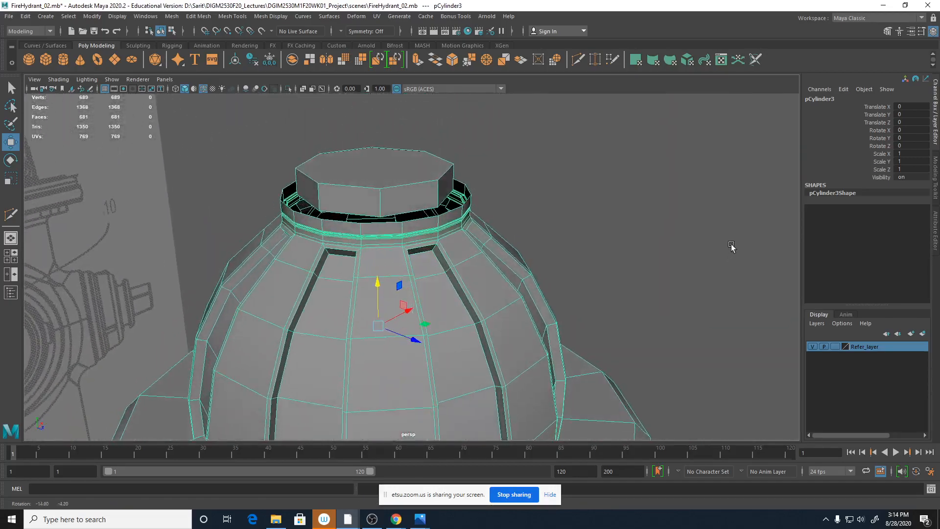
click(581, 261)
Step: Compare the eight-sided cylinder's bottom edges with the dome opening's rim edges in the perspective and top views
alt+drag(580, 261, 720, 282)
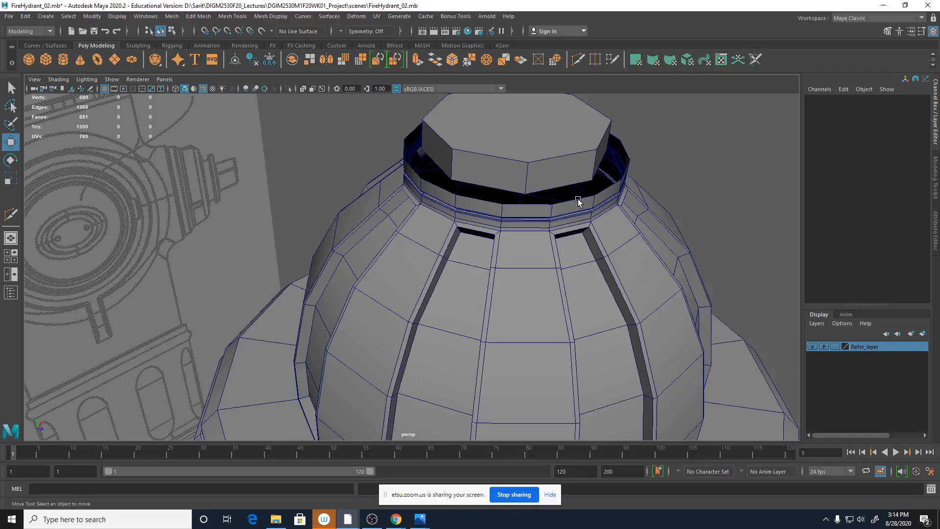
alt+drag(598, 225, 639, 293)
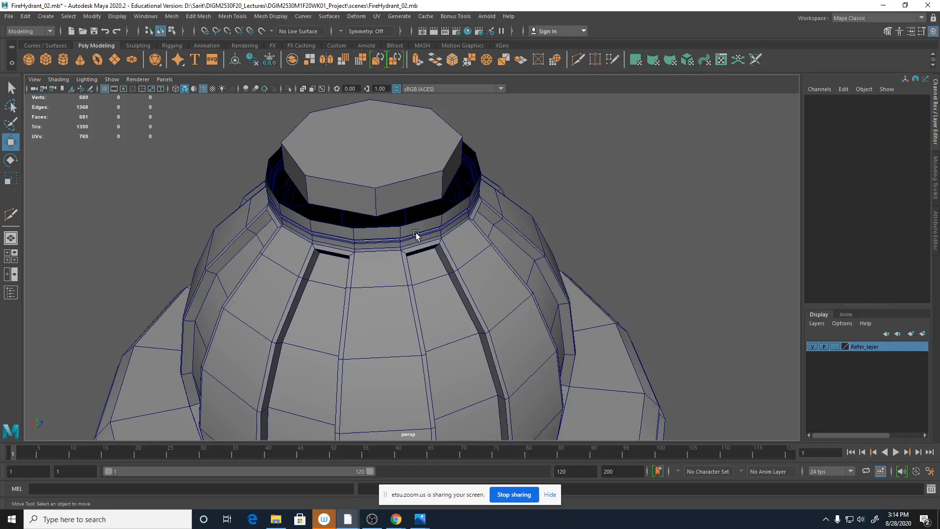
alt+drag(419, 243, 388, 241)
key(space)
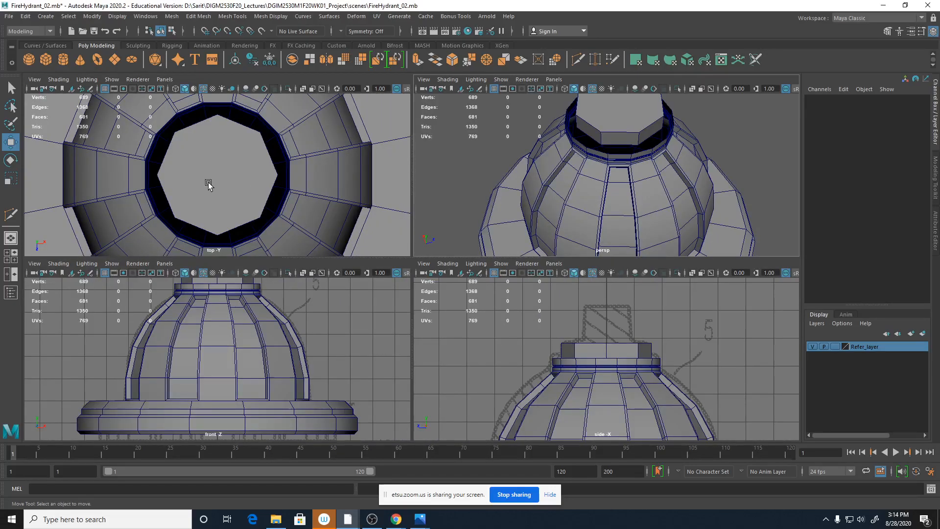
key(space)
scroll(430, 203, down, 3)
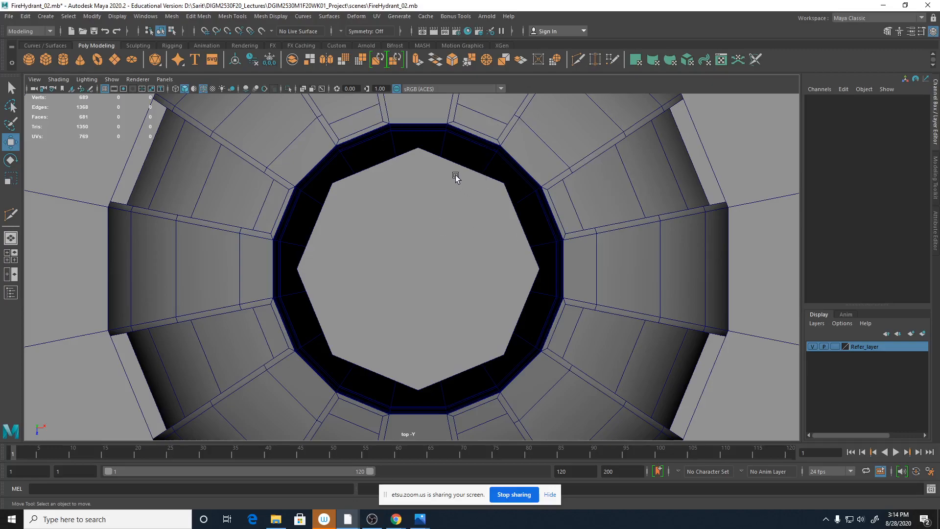
click(171, 17)
click(172, 20)
Step: Activate Append to Polygon on the combined mesh in the perspective view and try joining the cylinder's bottom edge to the dome rim
click(245, 18)
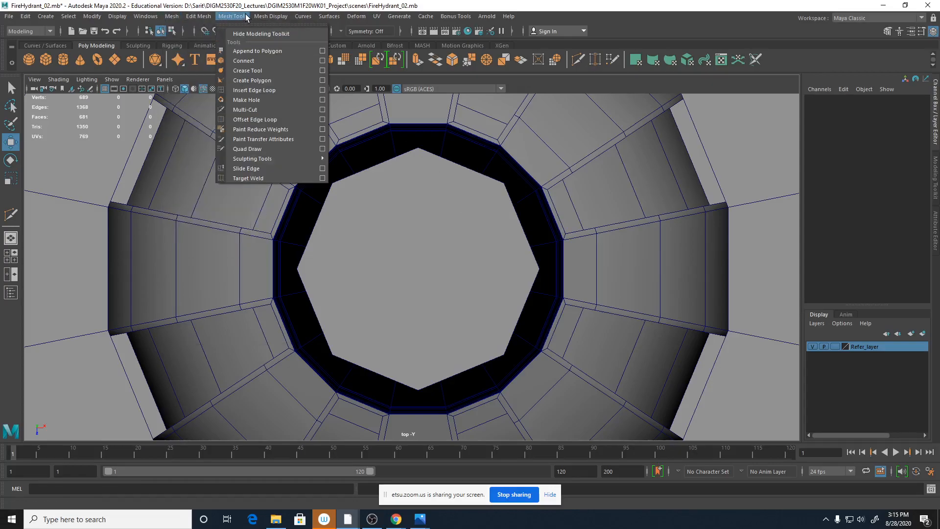
click(245, 52)
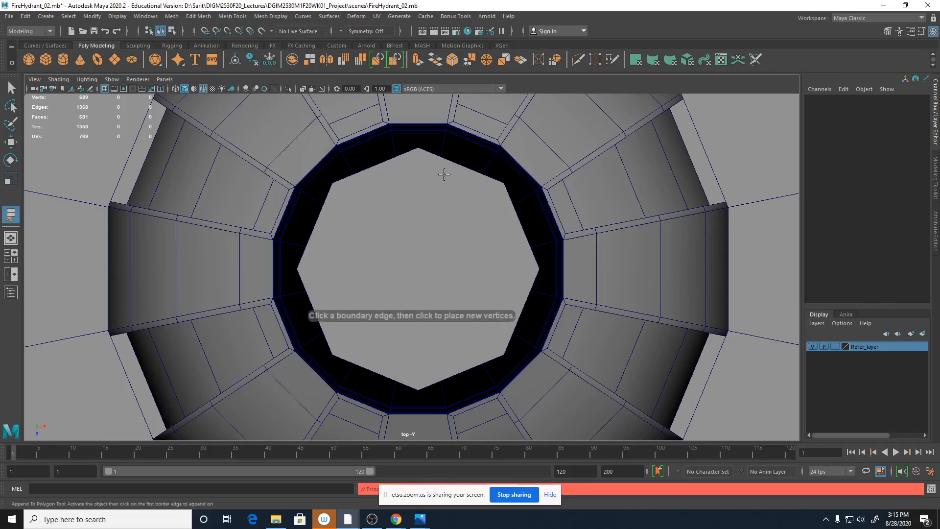
key(space)
alt+drag(531, 159, 681, 192)
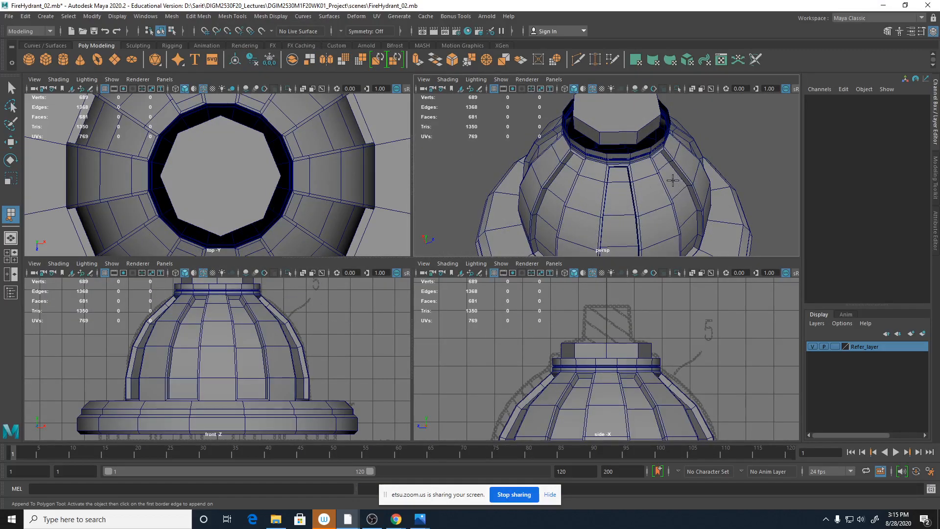
key(space)
scroll(542, 252, up, 6)
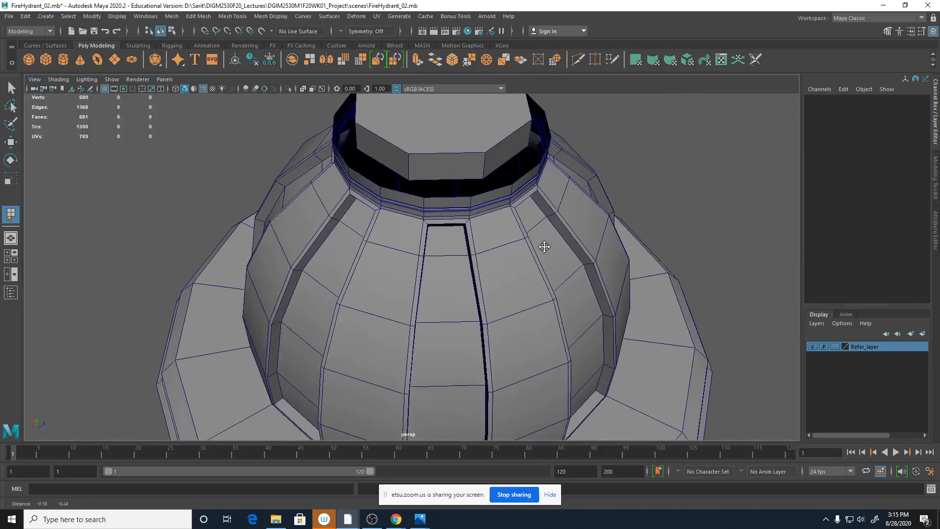
alt+drag(560, 222, 459, 166)
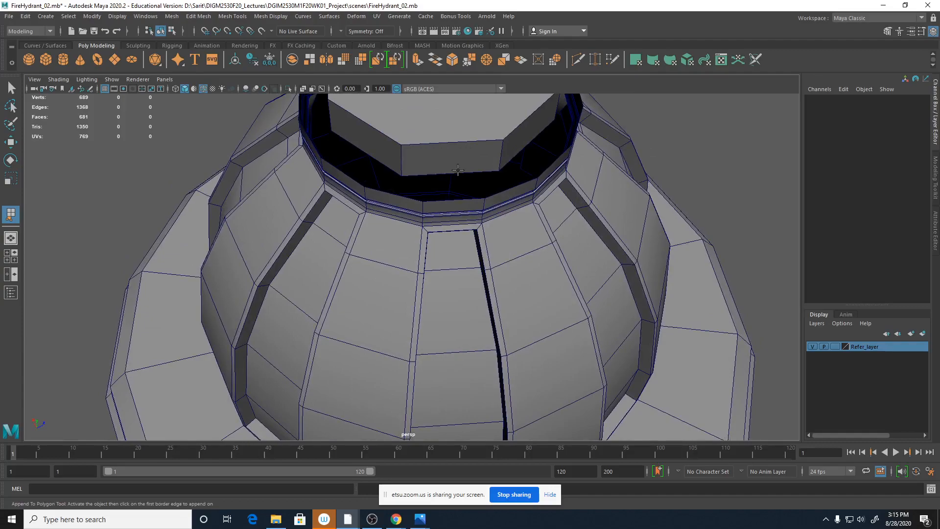
click(455, 173)
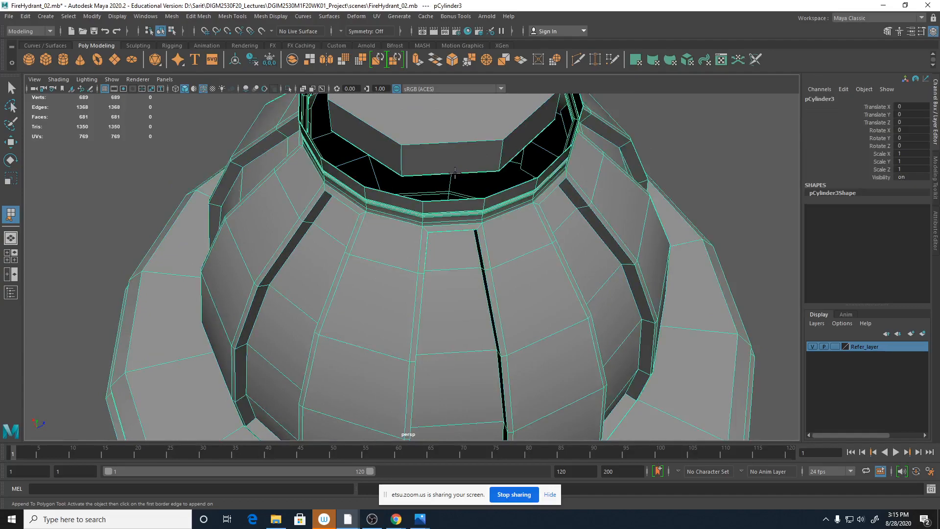
click(454, 201)
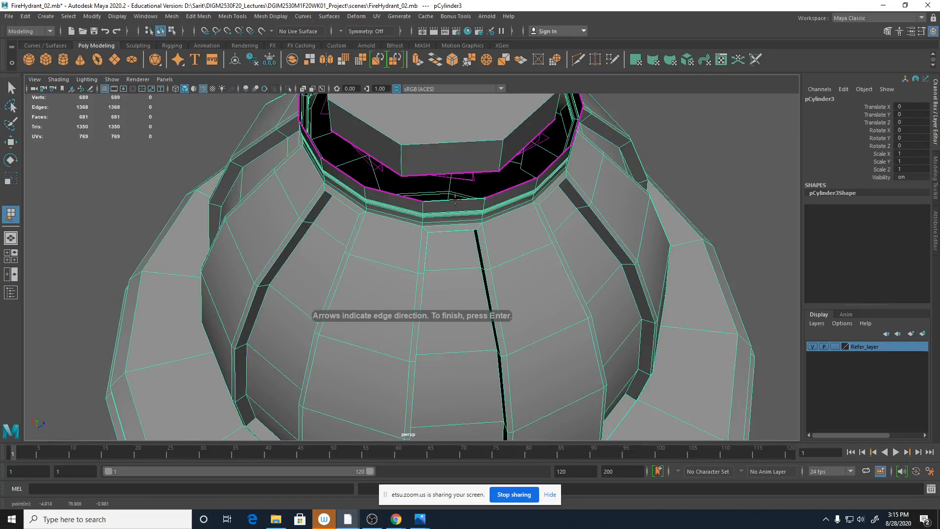
key(Return)
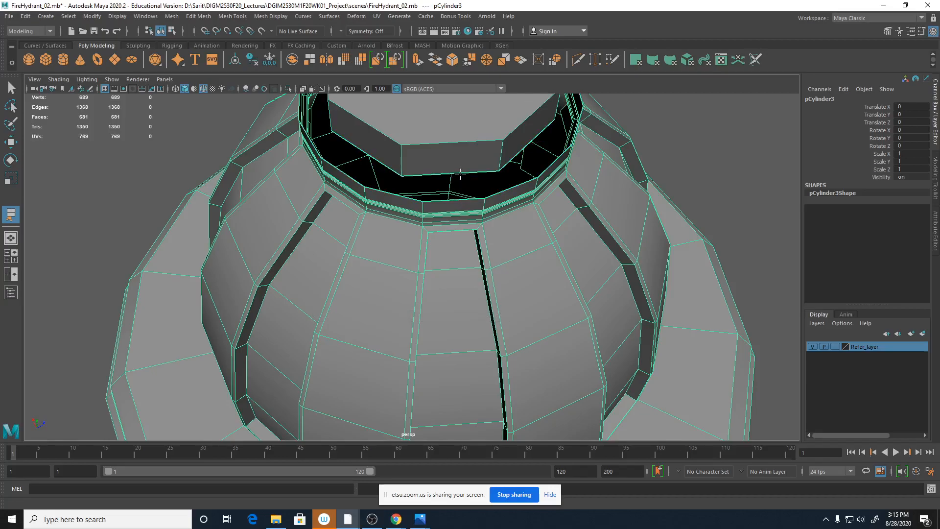
Step: Pick one of the cylinder's bottom border edges as the starting edge of the appended face
click(453, 200)
alt+drag(451, 215, 490, 221)
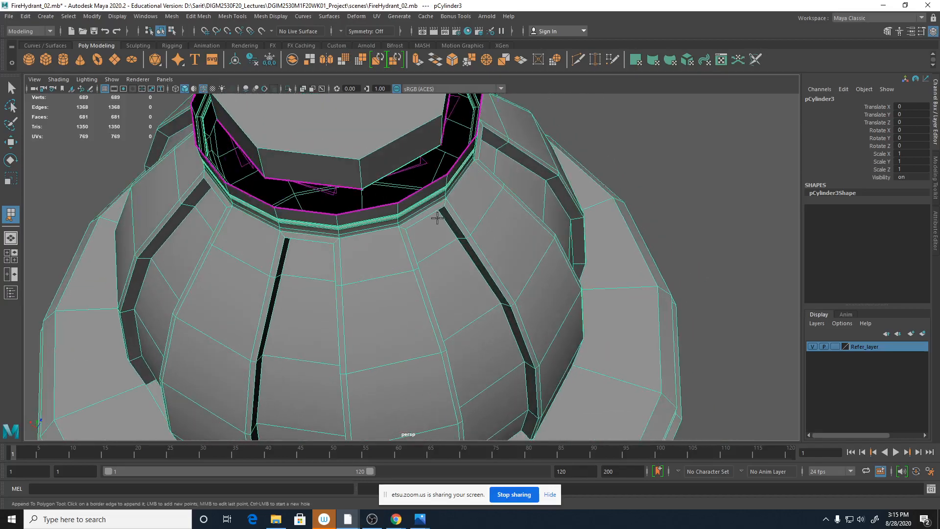
alt+right_drag(489, 220, 688, 254)
alt+middle_drag(541, 244, 608, 335)
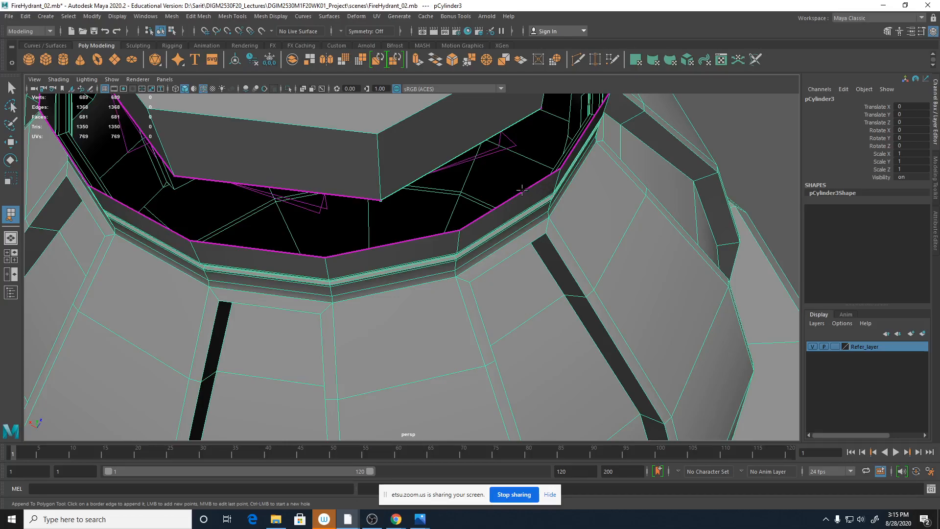
alt+drag(543, 211, 476, 264)
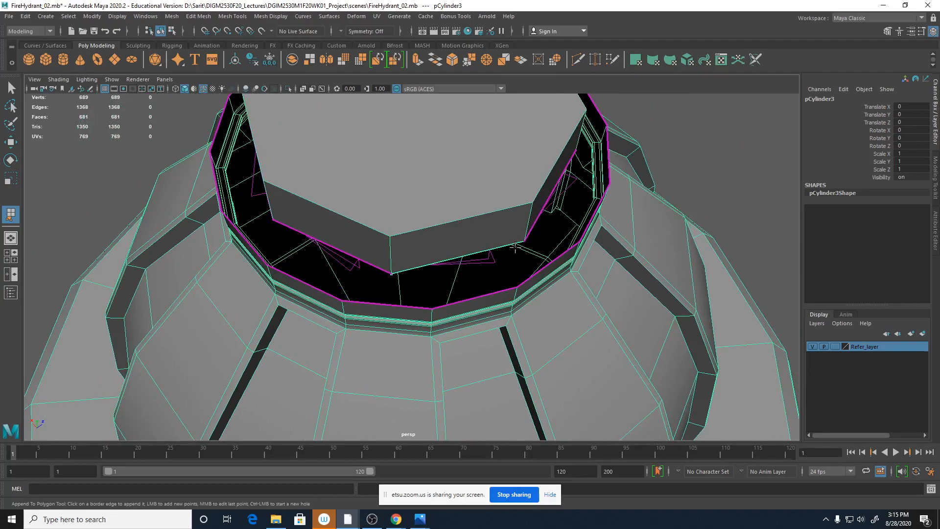
alt+drag(543, 245, 624, 245)
alt+right_drag(624, 250, 734, 299)
alt+drag(638, 285, 597, 255)
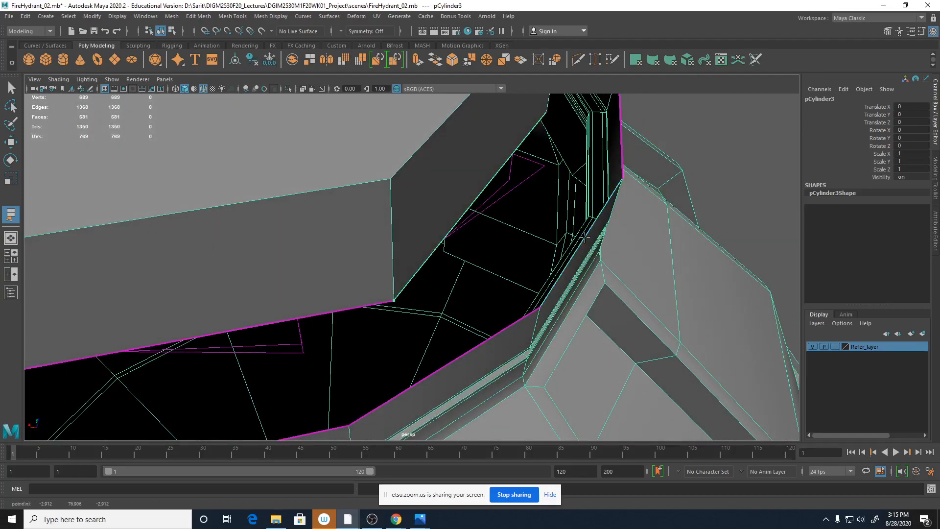
Step: Try extending the appended face to a dome rim edge and to a free point in the gap, undoing each attempt
click(584, 236)
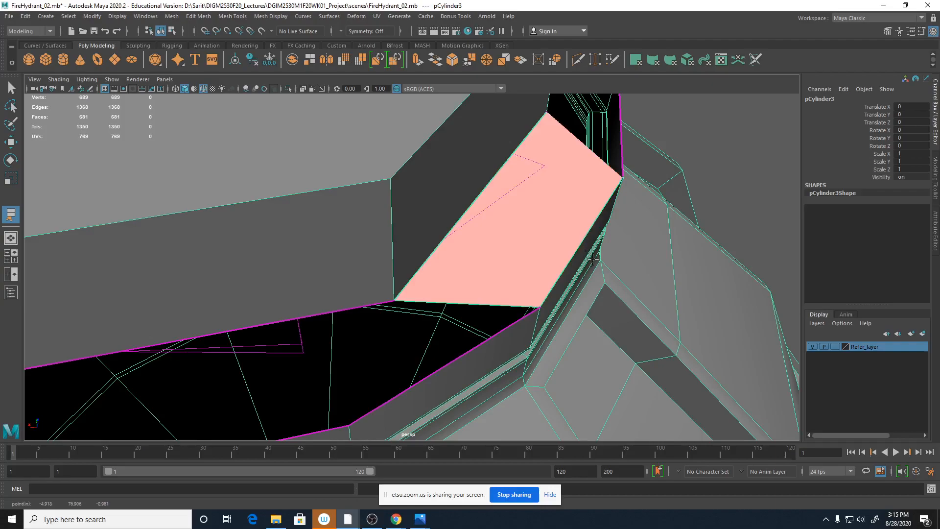
key(ctrl+z)
alt+drag(559, 329, 562, 337)
click(563, 231)
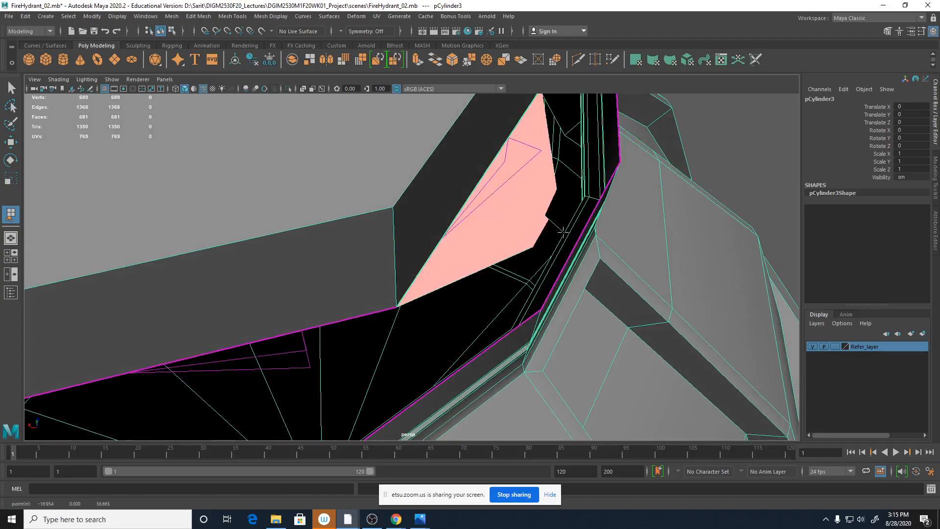
alt+right_drag(662, 321, 417, 251)
alt+drag(398, 299, 406, 304)
key(ctrl+z)
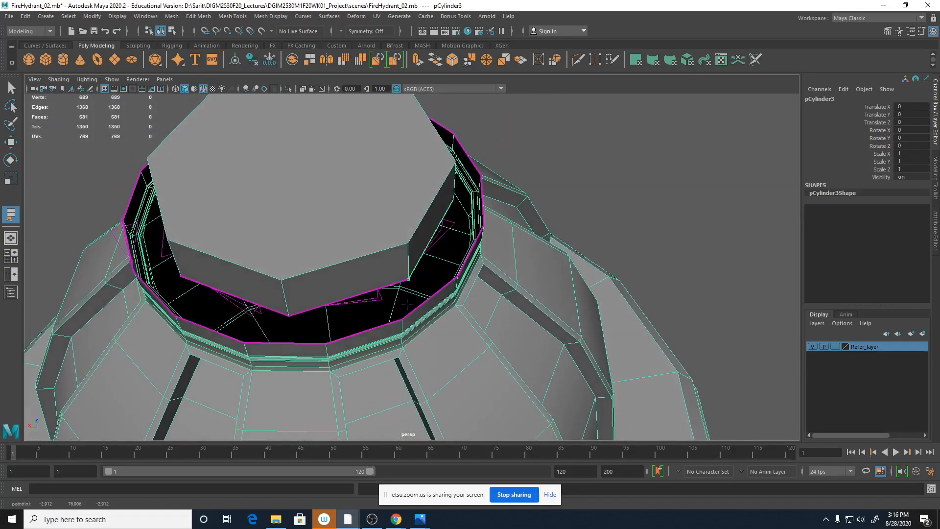
Step: Append a four-sided face from the picked cylinder edge to the dome rim edge facing it, and finish the tool
alt+right_drag(394, 283, 805, 338)
alt+drag(546, 259, 513, 247)
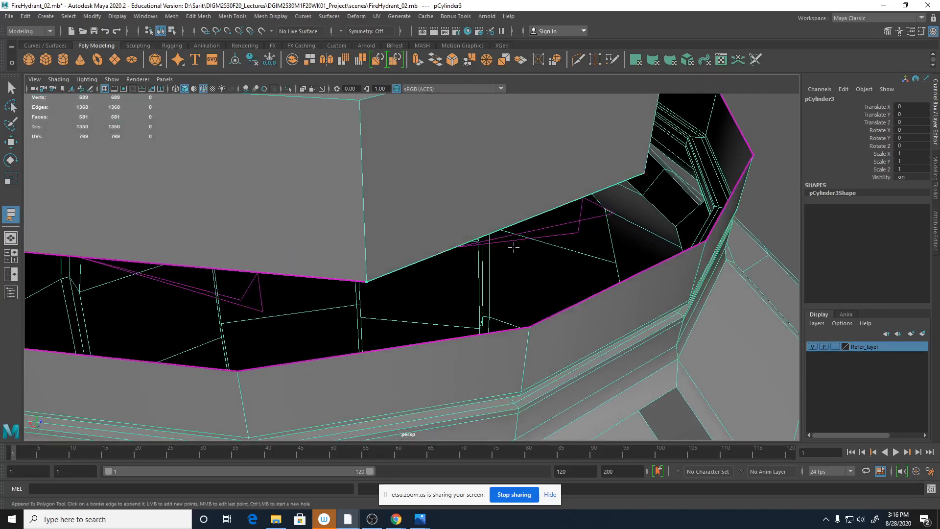
click(573, 305)
alt+right_drag(588, 307, 321, 307)
alt+drag(541, 335, 482, 357)
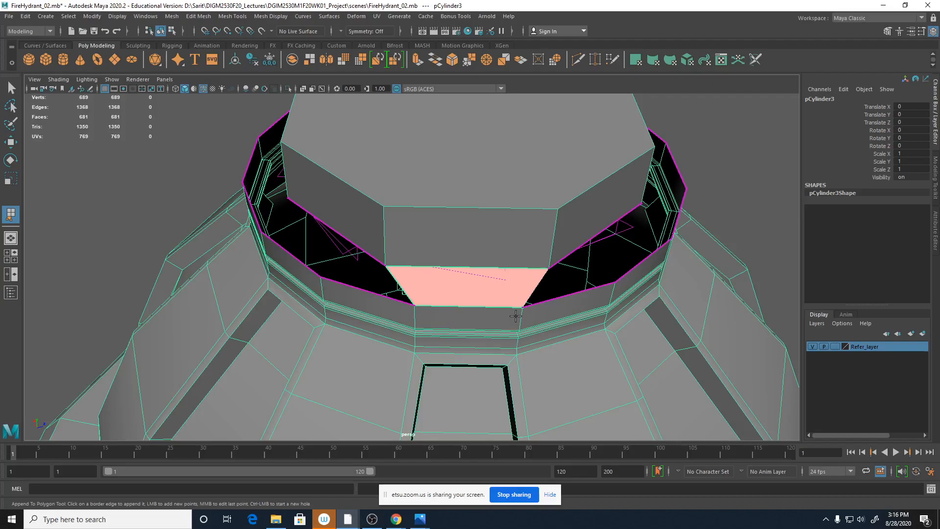
key(w)
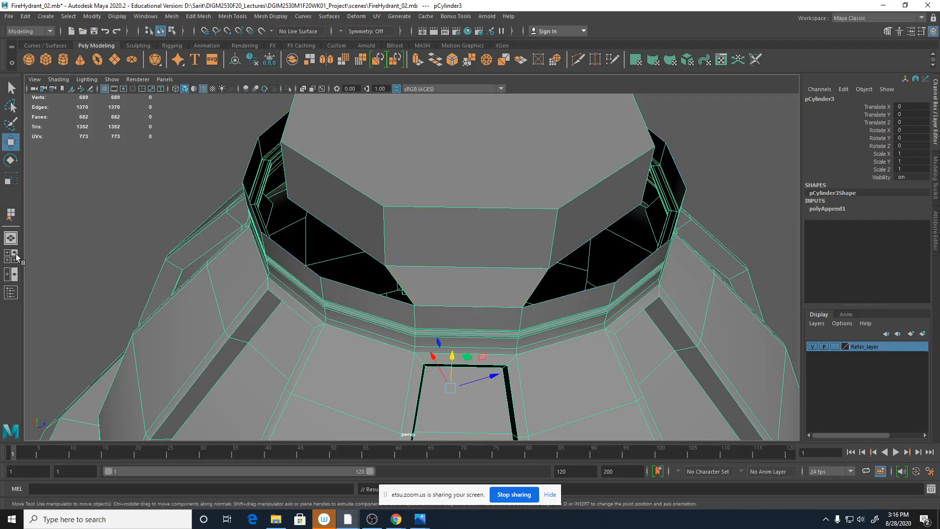
Step: Restart Append to Polygon and bridge the neighbouring cylinder bottom edge to its facing dome rim edge with a second face
click(10, 218)
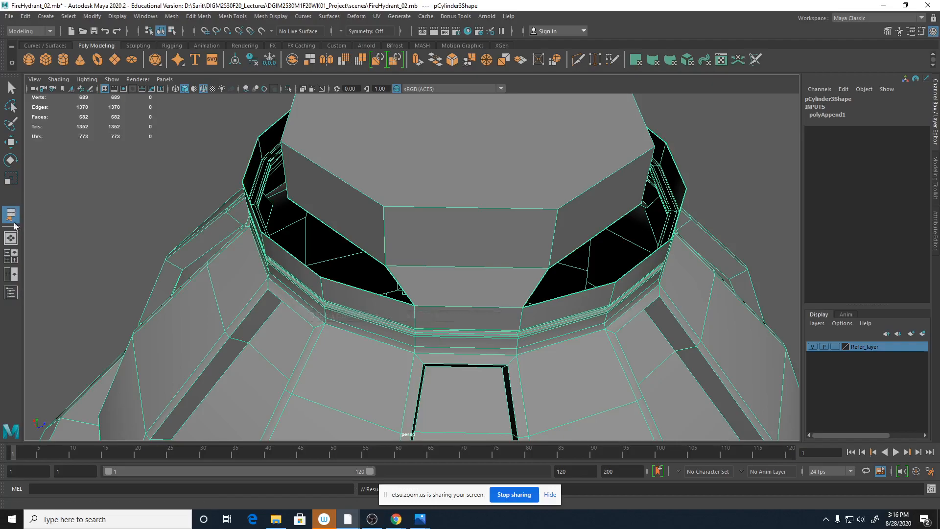
alt+drag(529, 314, 489, 245)
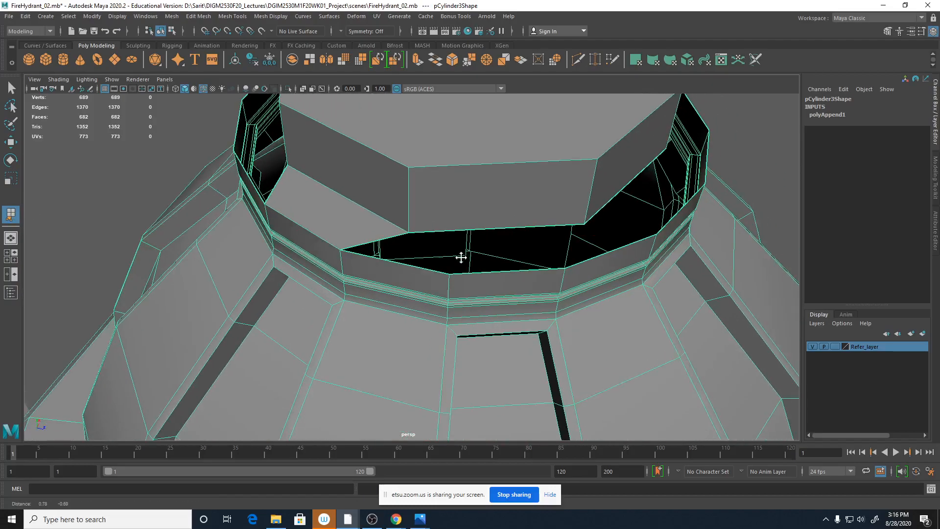
click(501, 227)
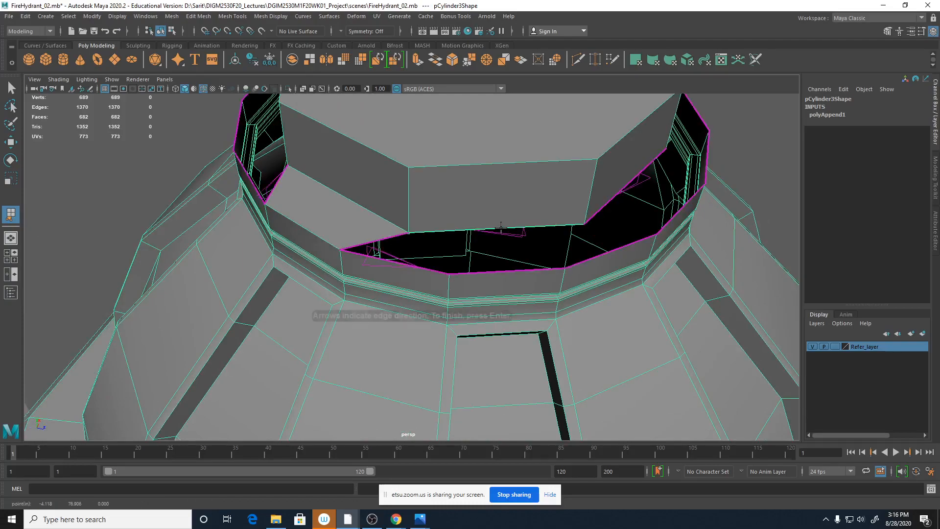
click(501, 271)
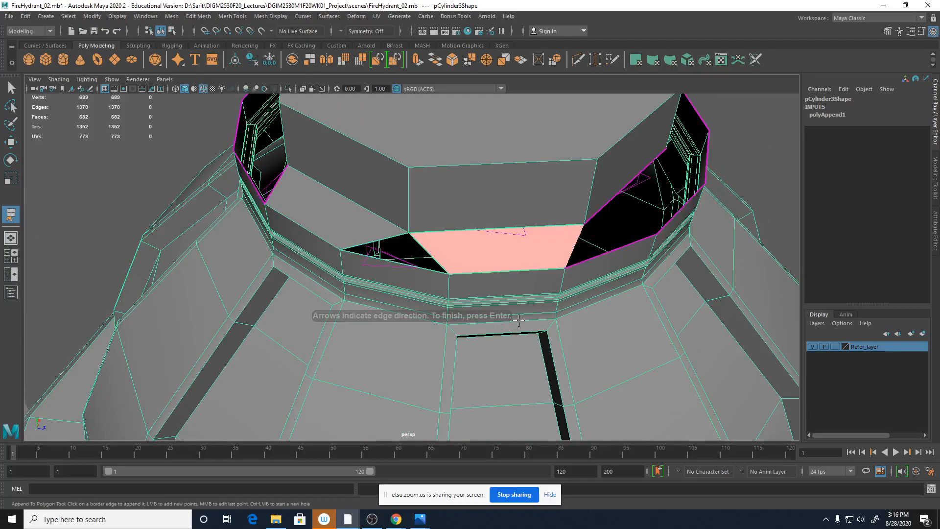
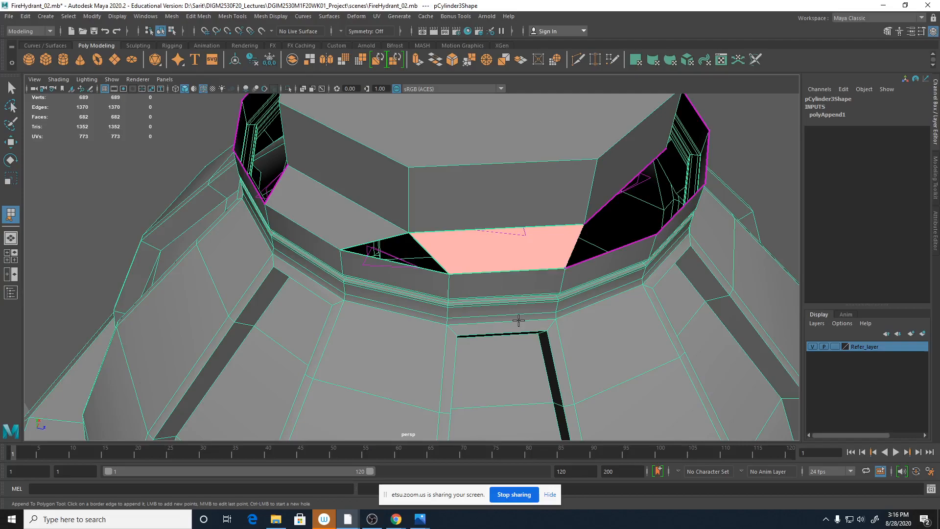
alt+drag(693, 298, 545, 294)
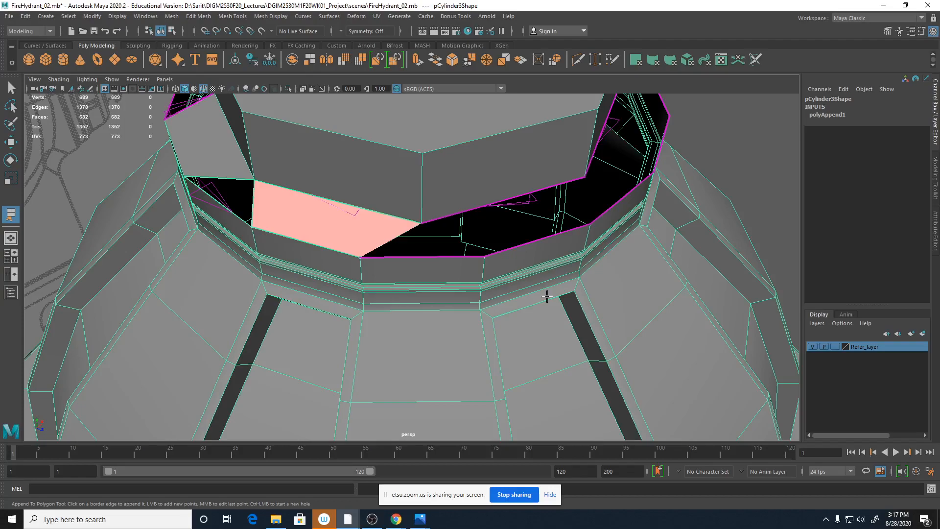
key(Return)
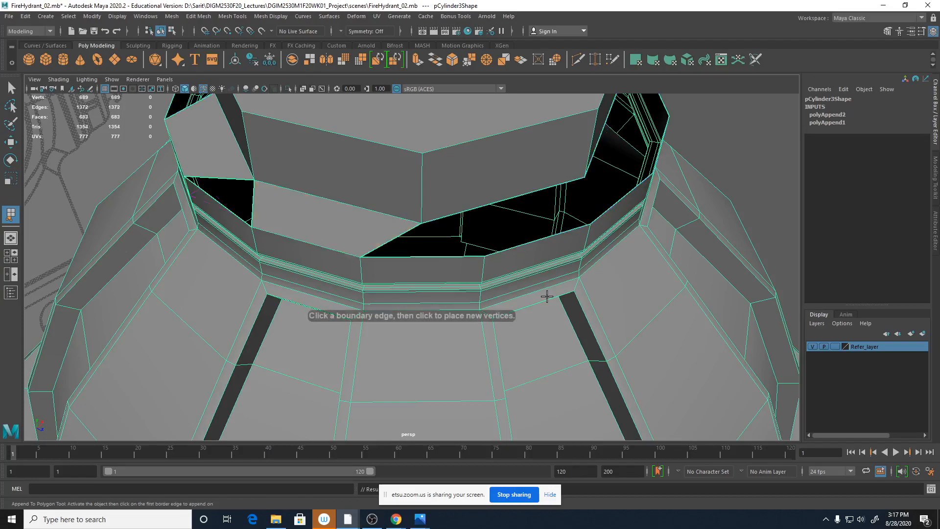
Step: Append a third face joining the following cylinder bottom edge to the dome rim edge opposite it
alt+drag(586, 269, 558, 306)
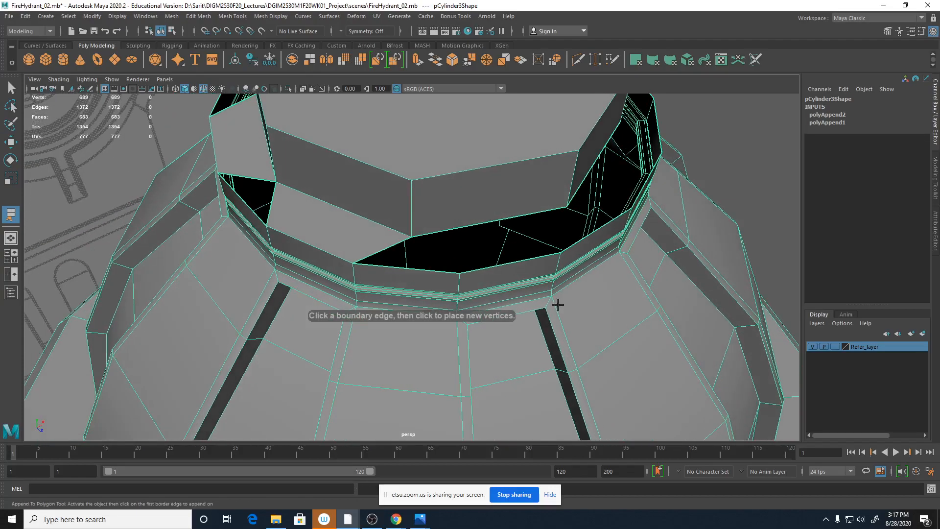
click(489, 221)
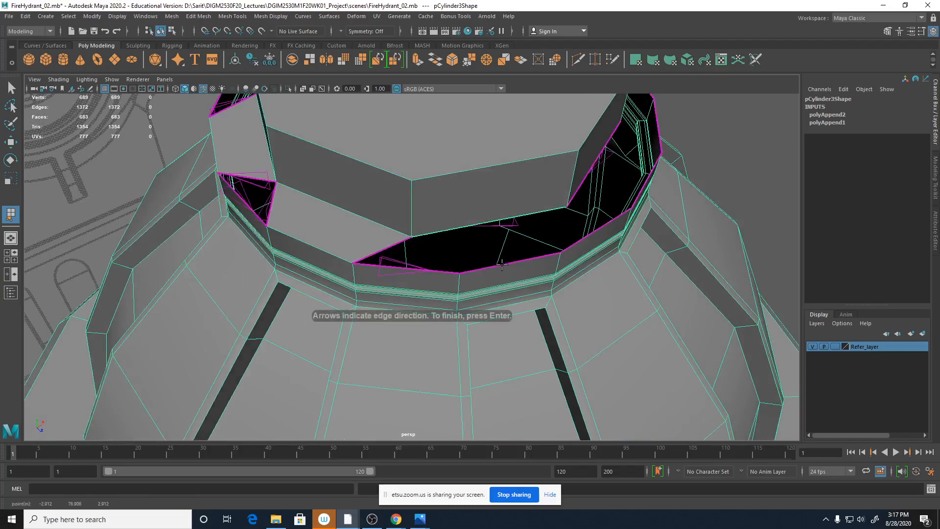
click(499, 264)
alt+drag(606, 309, 572, 315)
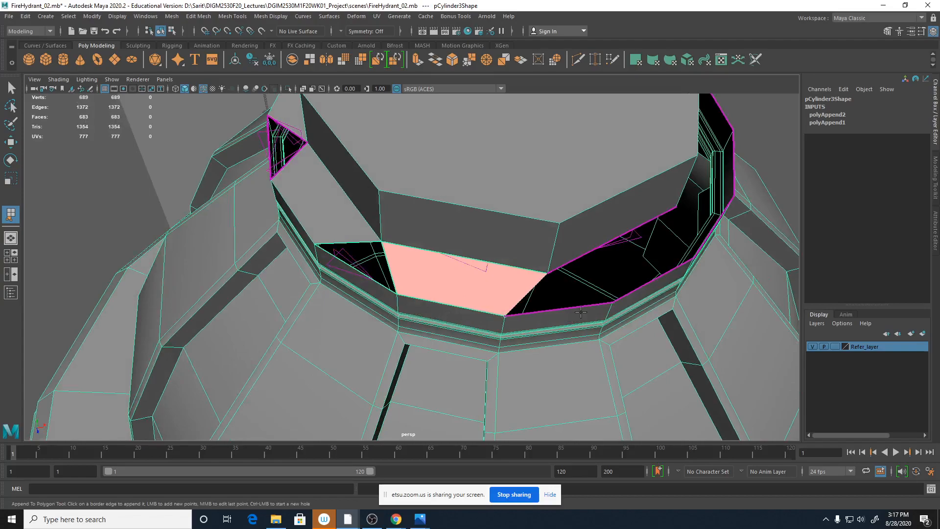
key(Return)
Step: Append the fourth and fifth four-sided faces, joining the next two cylinder bottom edges to the dome rim edges facing them
click(634, 283)
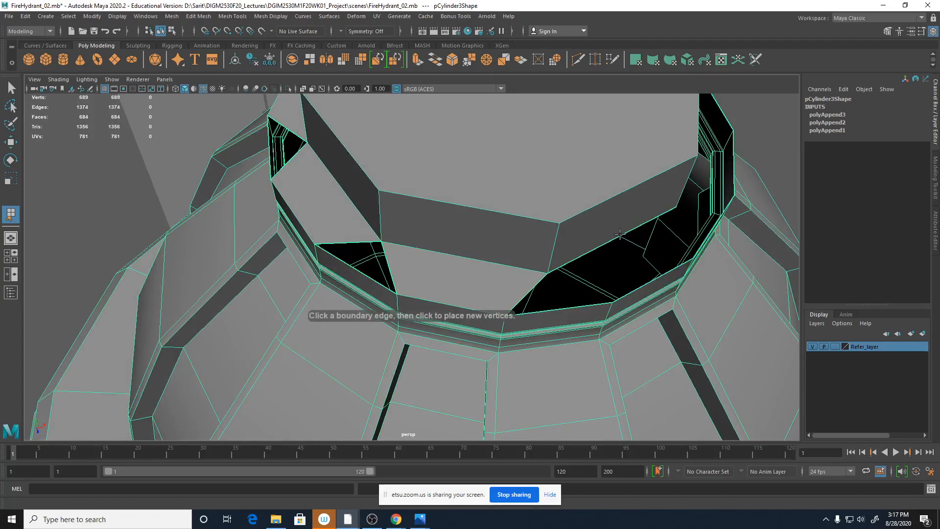
click(635, 284)
alt+drag(691, 334, 589, 318)
key(Return)
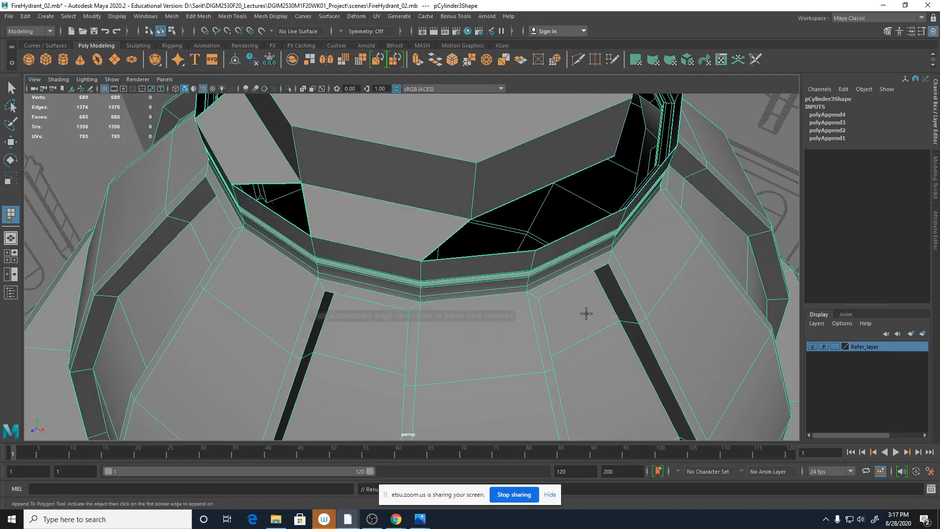
click(562, 179)
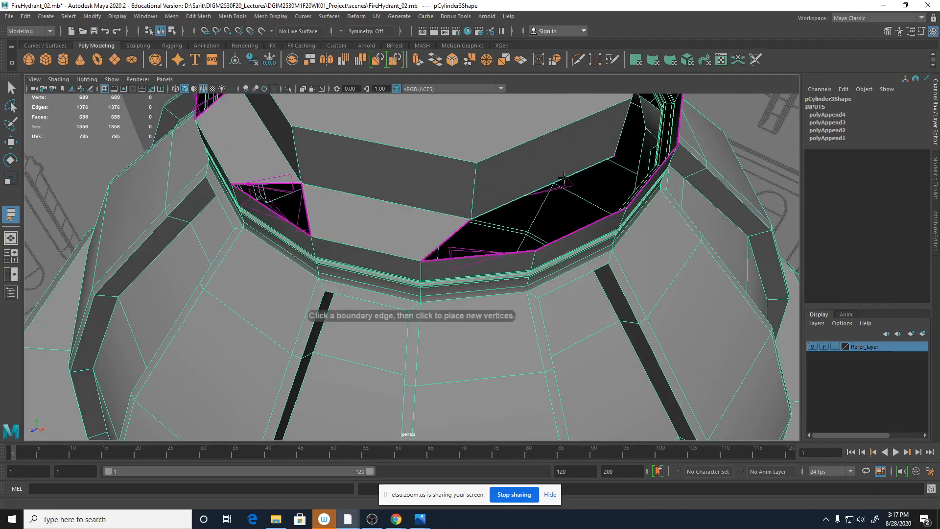
click(576, 229)
key(Return)
Step: Bridge the sixth and seventh cylinder bottom edges to their facing dome rim edges with appended four-sided faces
alt+drag(739, 304, 551, 275)
click(549, 272)
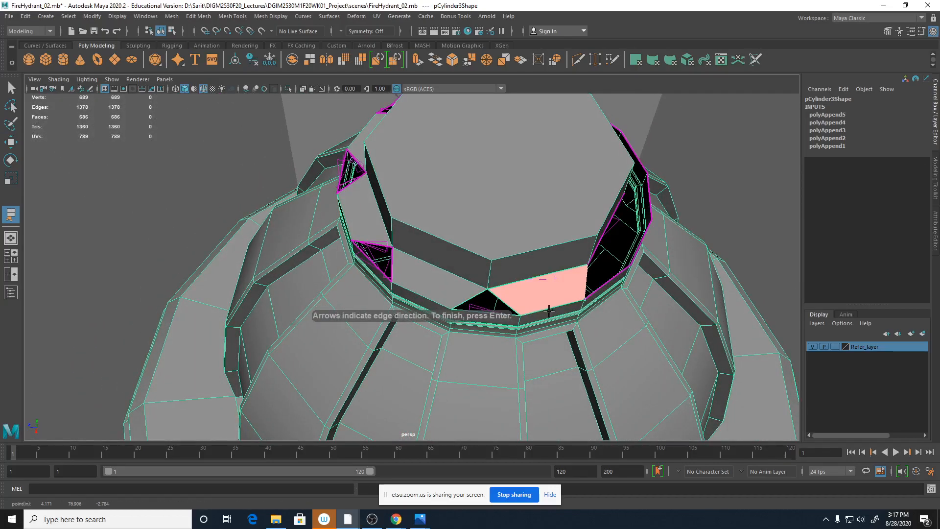
key(Return)
alt+drag(640, 321, 552, 336)
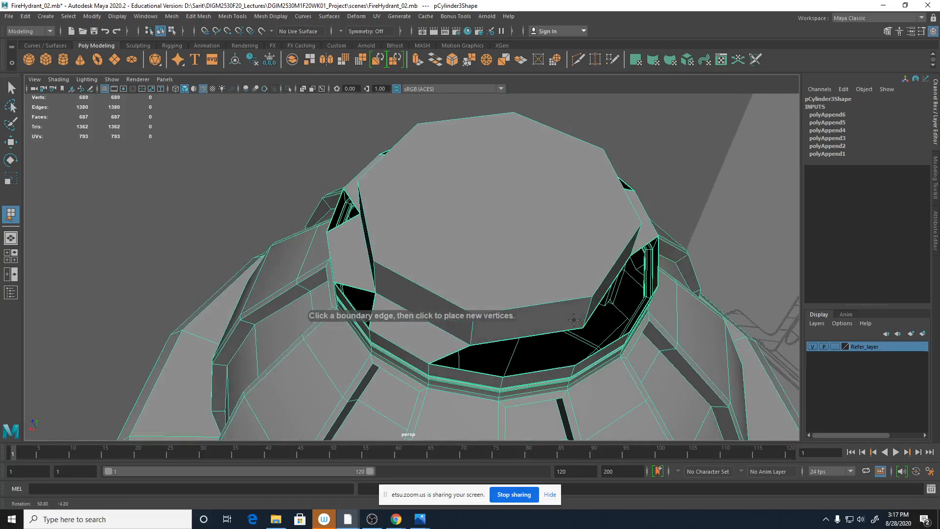
click(551, 333)
click(547, 374)
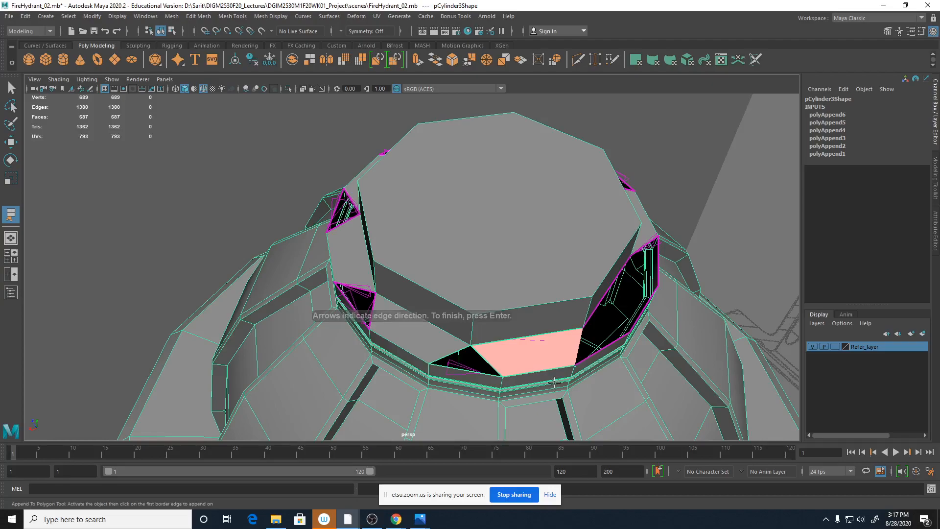
key(Return)
Step: Append the eighth four-sided face from the remaining open cylinder bottom edge to the dome rim edge opposite it
alt+drag(644, 373, 476, 300)
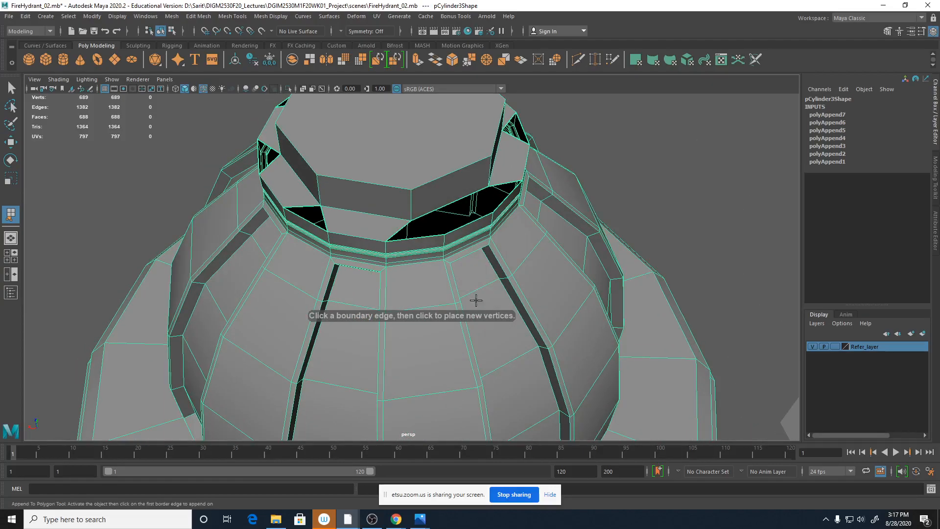
click(457, 199)
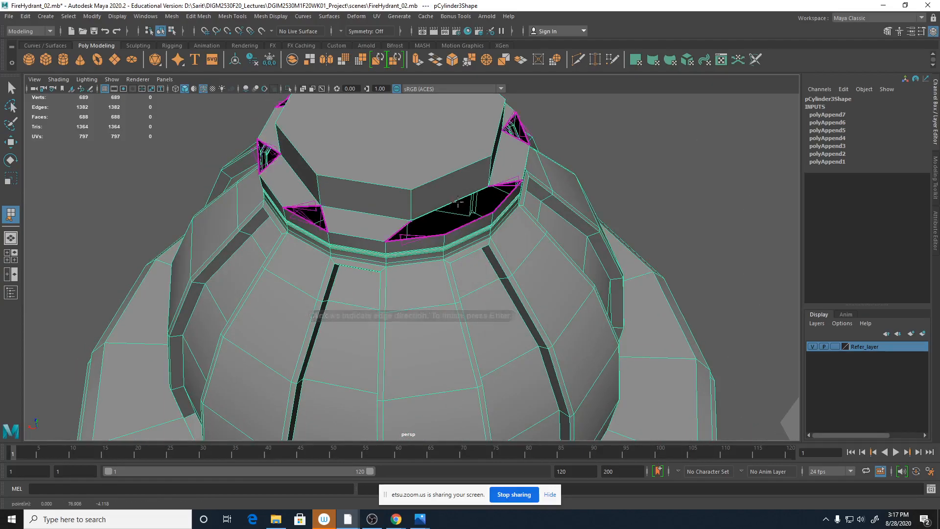
click(463, 225)
key(Return)
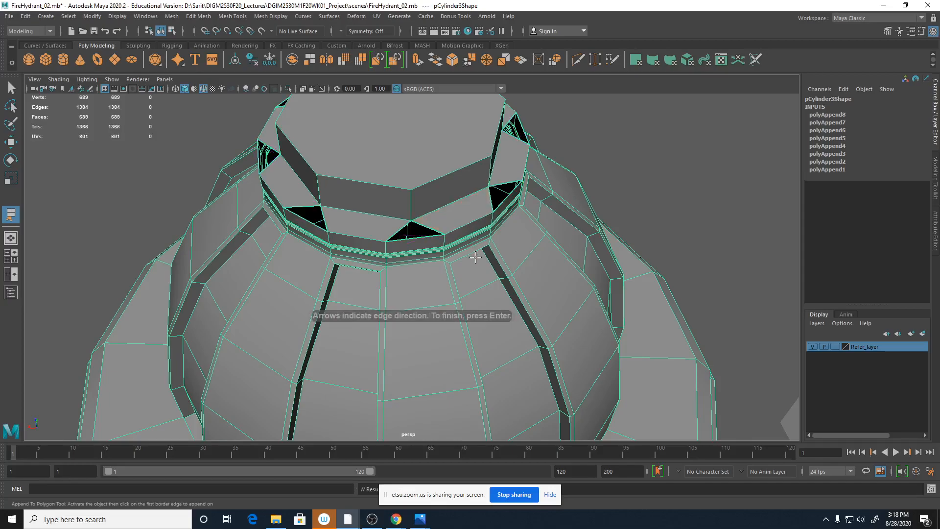
Step: Fill two neighbouring triangular gaps between the bridging faces and the dome rim with appended three-sided faces
alt+drag(557, 307, 575, 329)
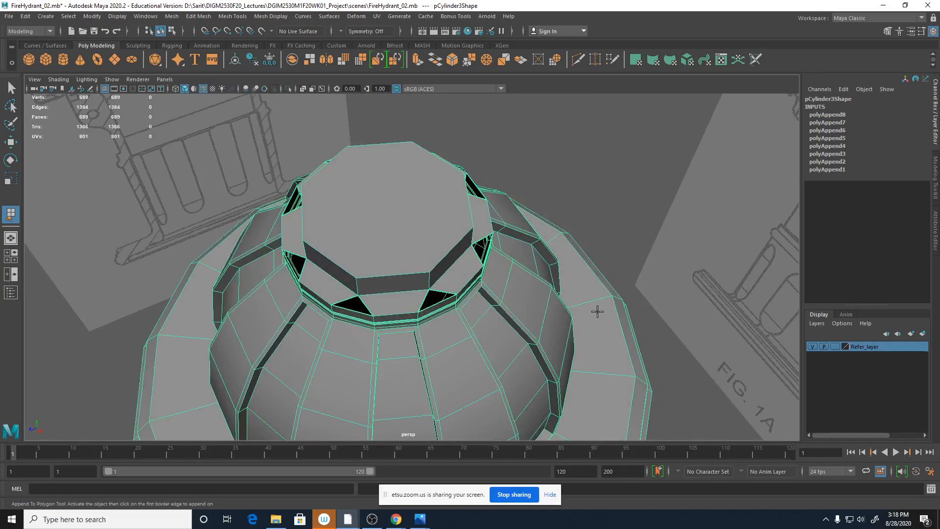
scroll(509, 310, up, 5)
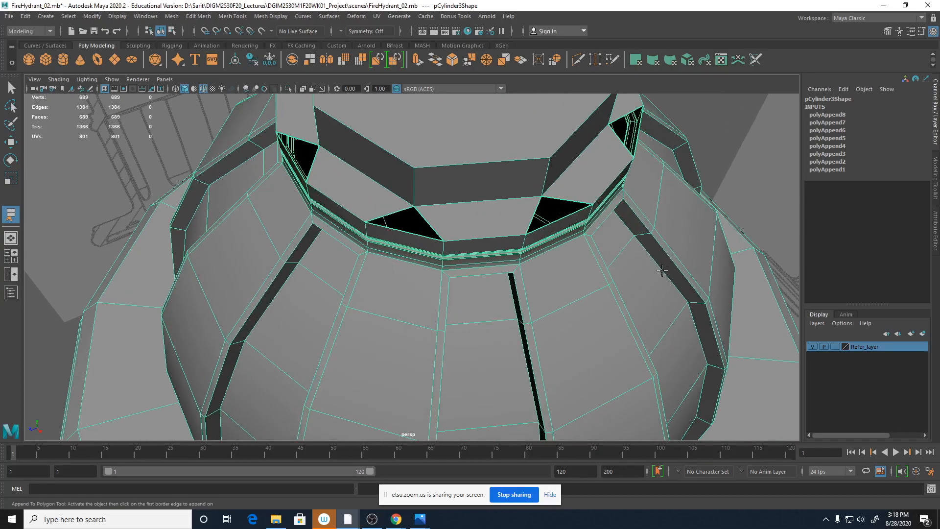
click(402, 208)
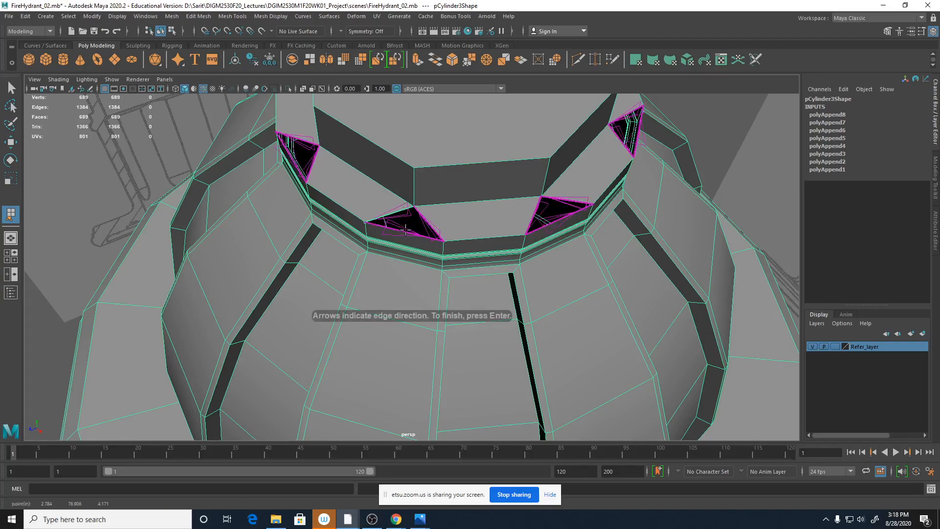
click(407, 232)
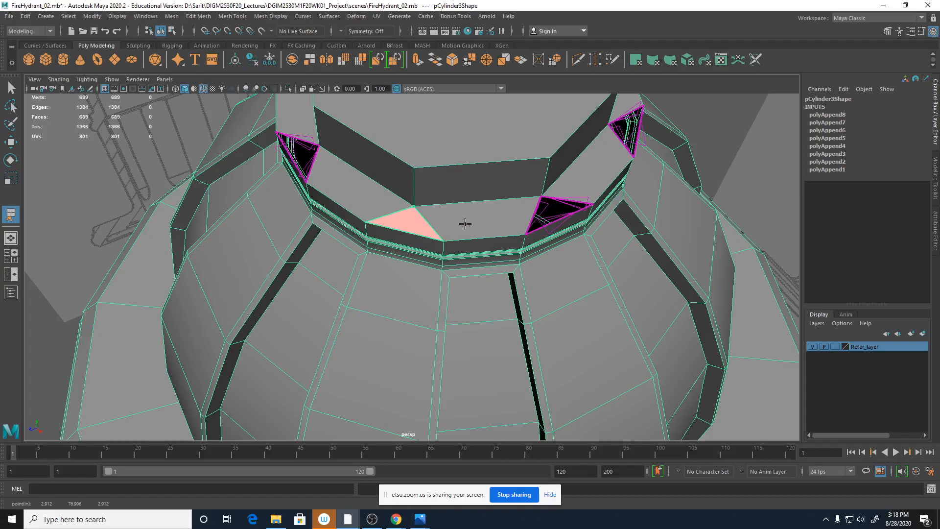
key(Return)
click(555, 221)
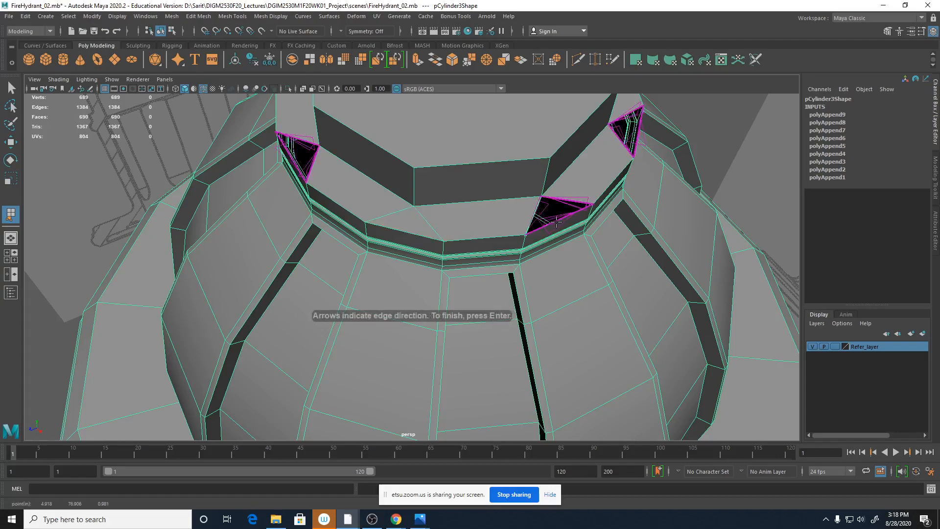
key(Return)
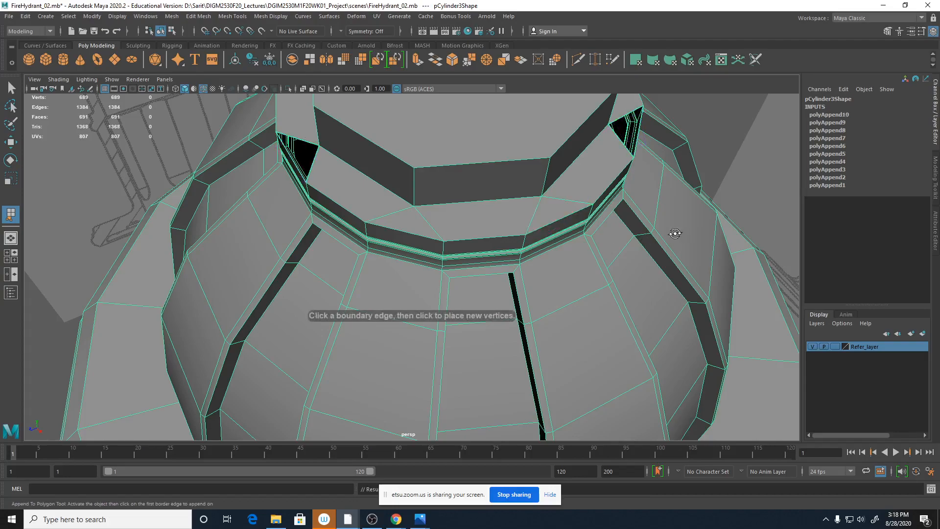
Step: Continue around the rim and close the third and fourth triangular gaps with appended faces
alt+drag(677, 233, 602, 226)
click(507, 225)
click(516, 239)
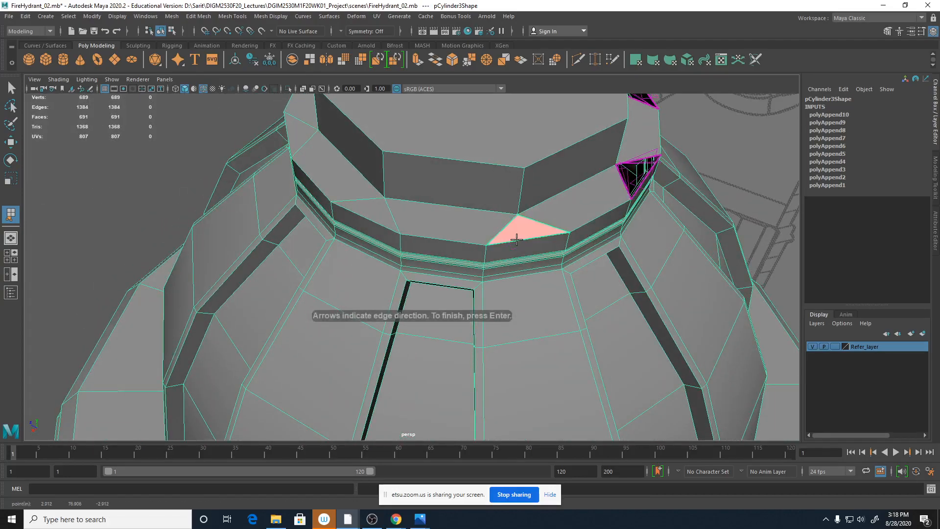
key(Return)
alt+drag(667, 226, 486, 259)
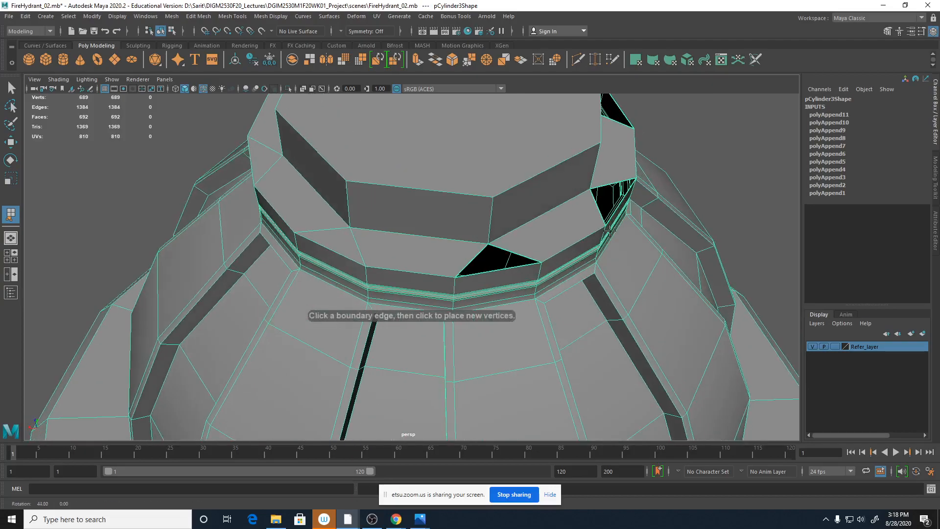
click(476, 253)
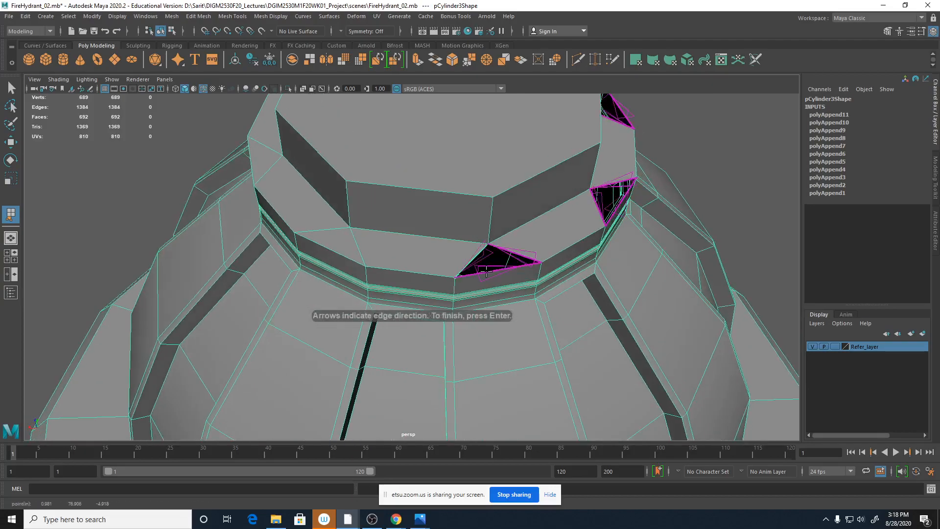
click(487, 272)
key(Return)
Step: Append a triangular face across the fifth gap beside the dome rim, undoing a wrong edge pick on the way
mouse_move(501, 256)
alt+mouse_down()
mouse_move(563, 239)
mouse_move(485, 252)
alt+mouse_up()
click(461, 246)
click(475, 263)
key(ctrl+z)
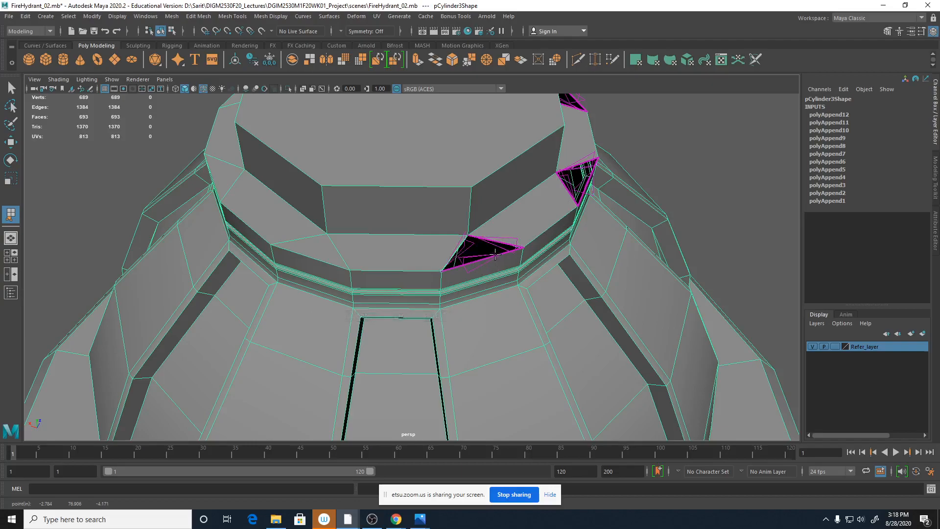
click(497, 257)
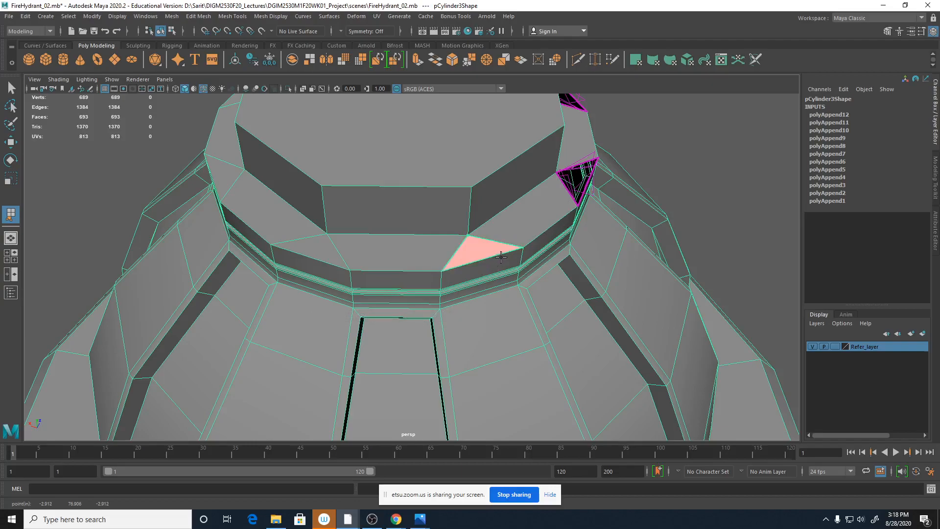
key(Return)
Step: Close the sixth and seventh triangular gaps along the dome rim with appended three-sided faces
alt+drag(500, 257, 481, 249)
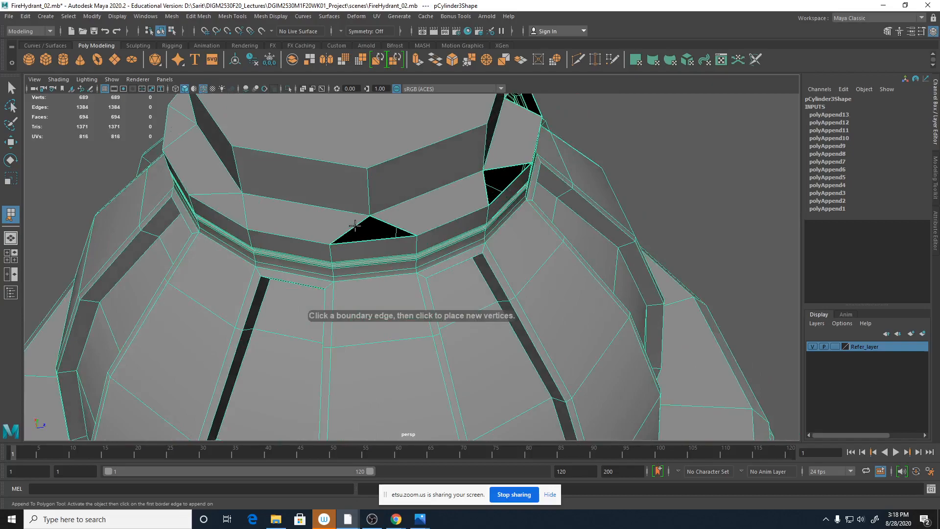
click(366, 240)
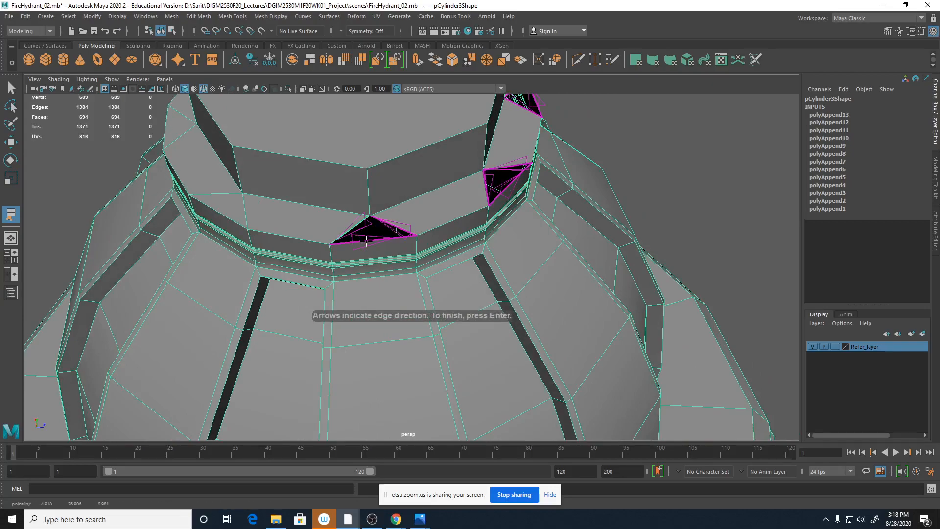
click(366, 241)
key(Return)
click(487, 194)
click(499, 193)
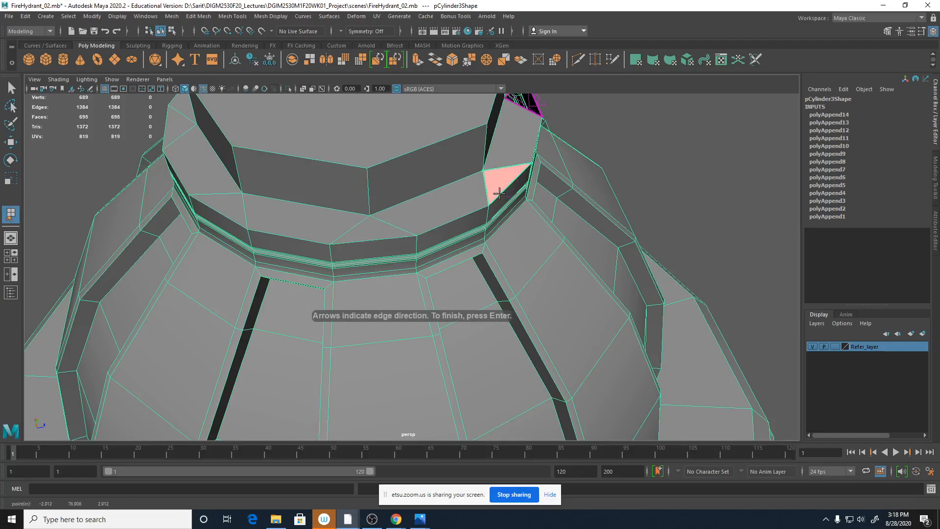
key(Return)
Step: Append a triangular face over the last open gap between the bridging faces and the dome rim, and check the closed ring
alt+drag(543, 193, 472, 216)
click(466, 236)
click(487, 250)
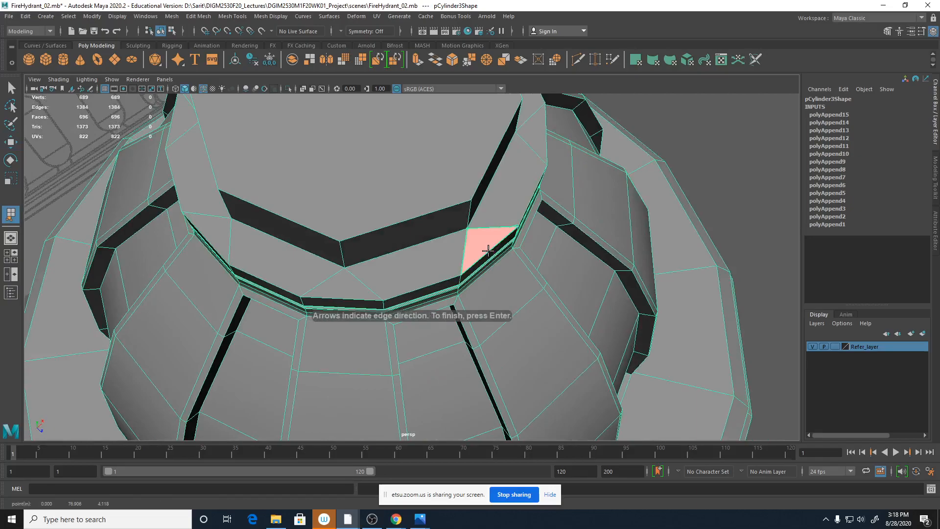
key(Return)
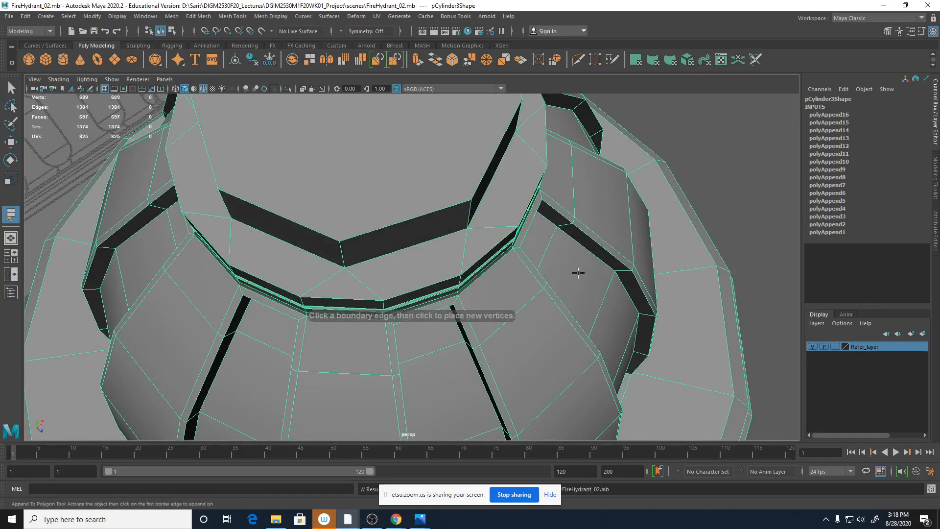
alt+drag(598, 250, 629, 301)
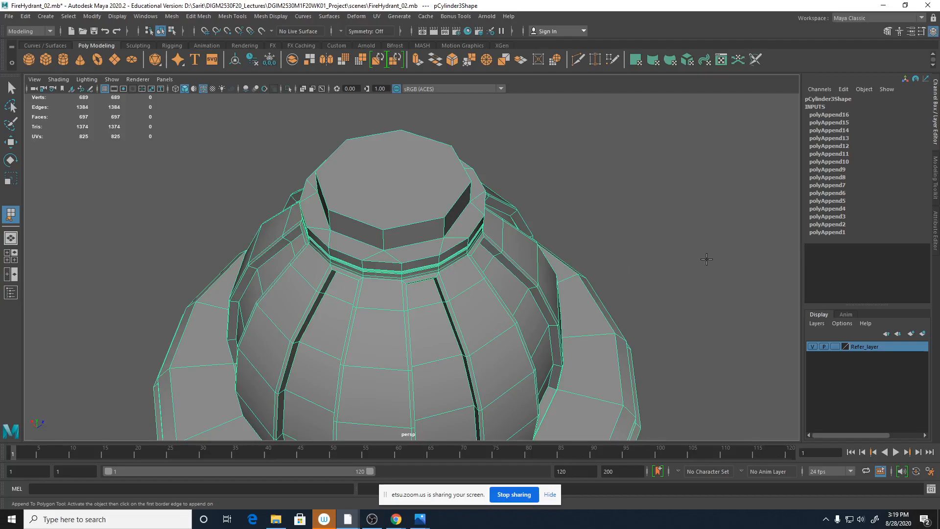
Step: Undo the last four appended triangular faces around the dome rim
key(ctrl+z)
key(ctrl+z)
key(ctrl+z)
key(ctrl+z)
scroll(333, 252, up, 4)
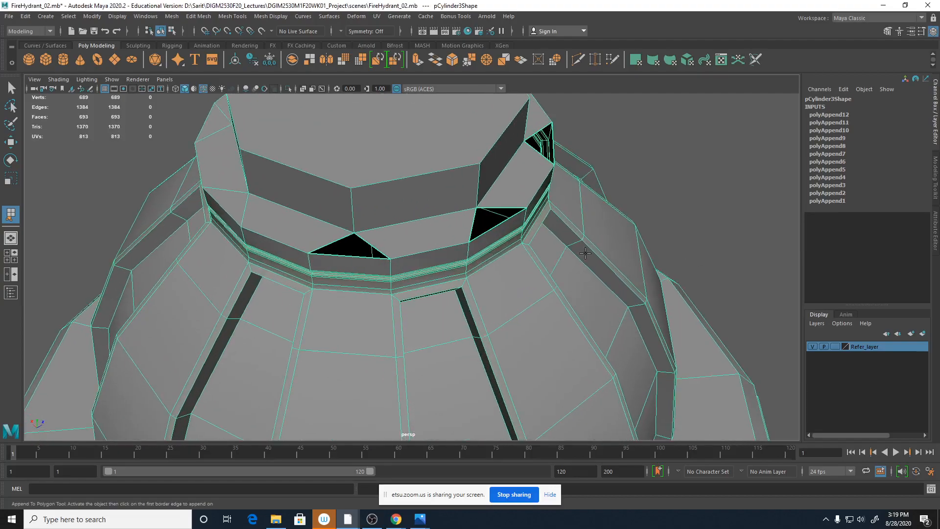
Step: Fill the front triangular gap in the collar rim below the hydrant's cap using the Append to Polygon Tool
click(335, 241)
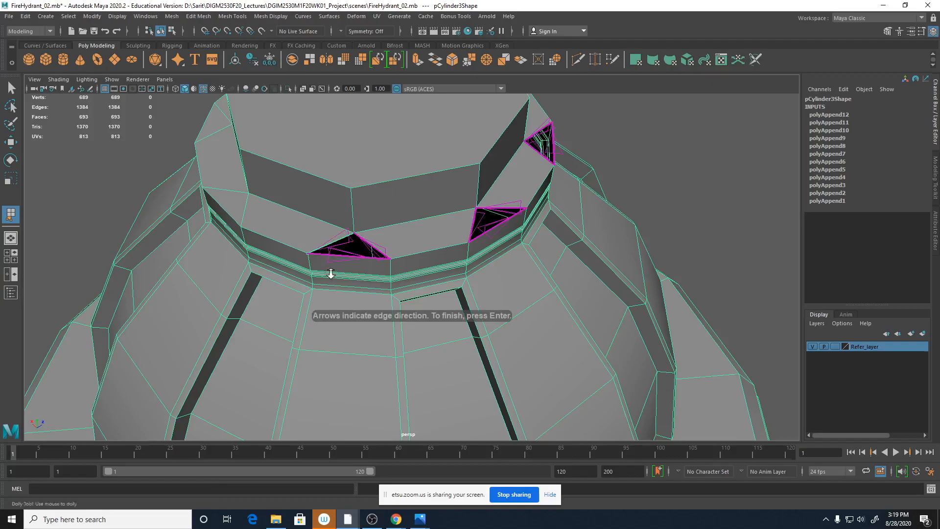
scroll(410, 274, up, 2)
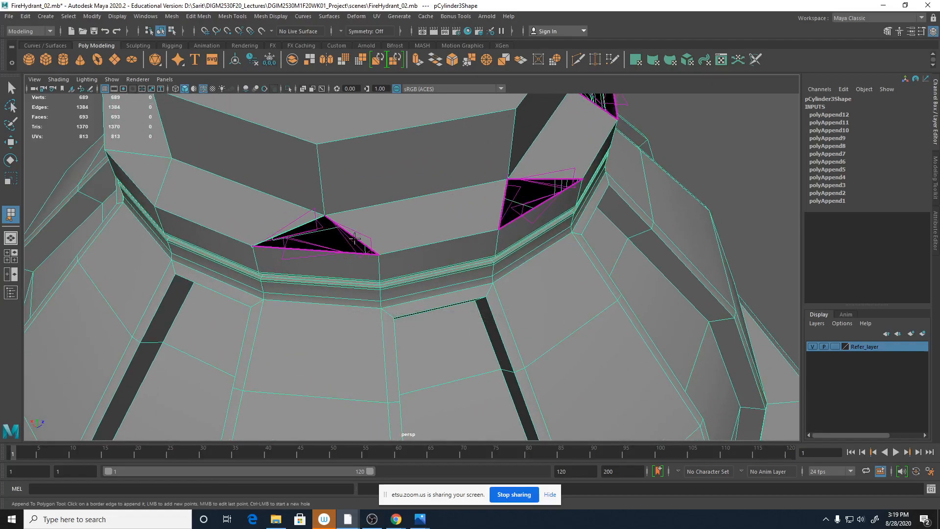
click(331, 251)
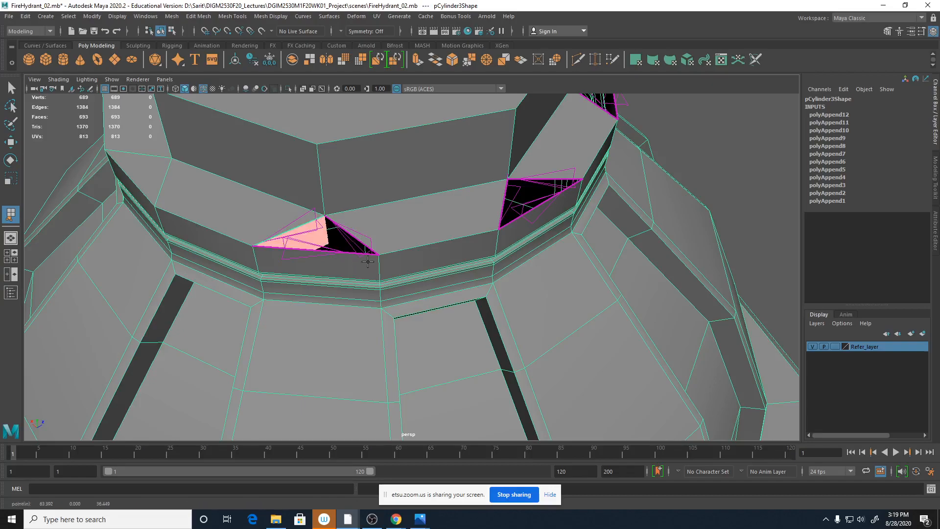
key(ctrl+z)
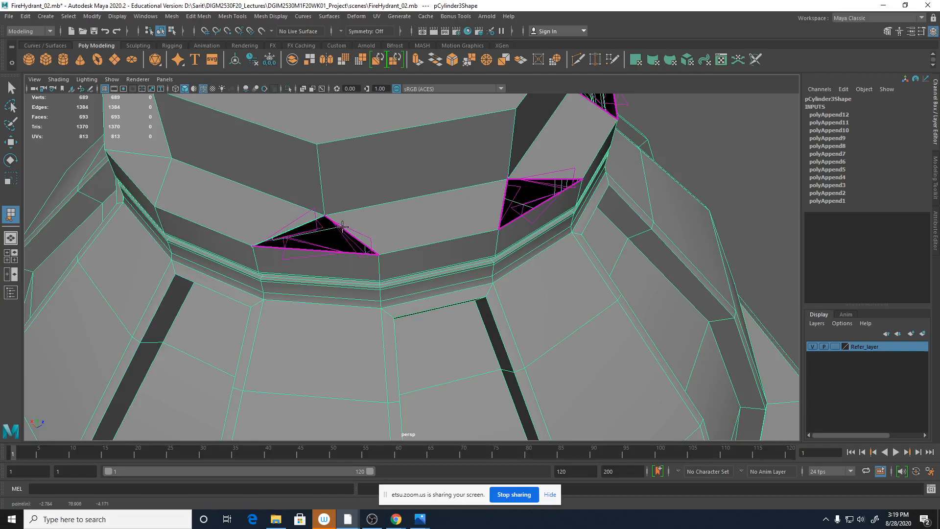
click(327, 251)
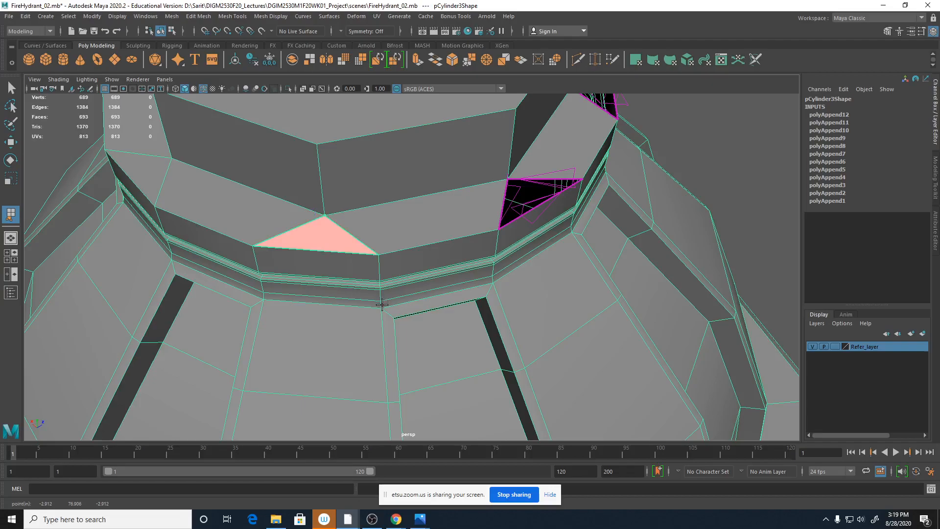
key(Return)
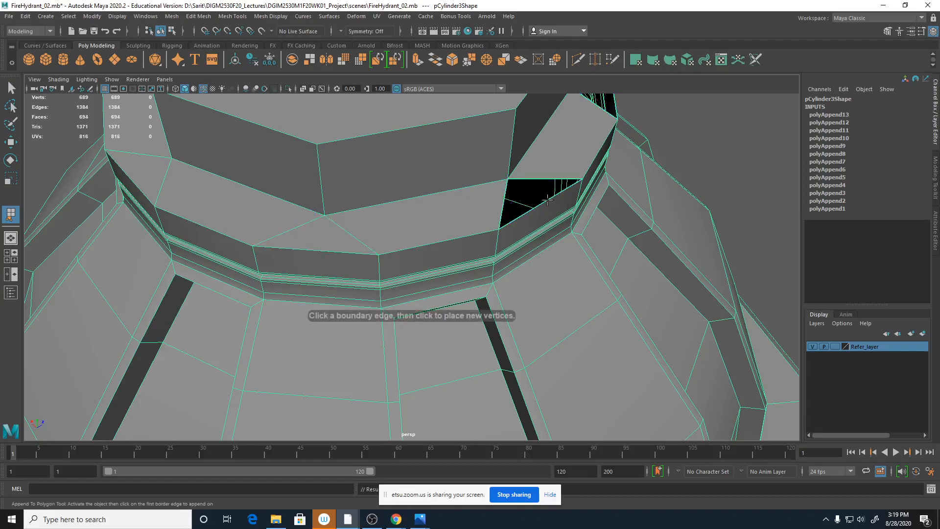
Step: Append polygons to fill the three remaining triangular gaps around the collar rim
click(504, 194)
click(522, 214)
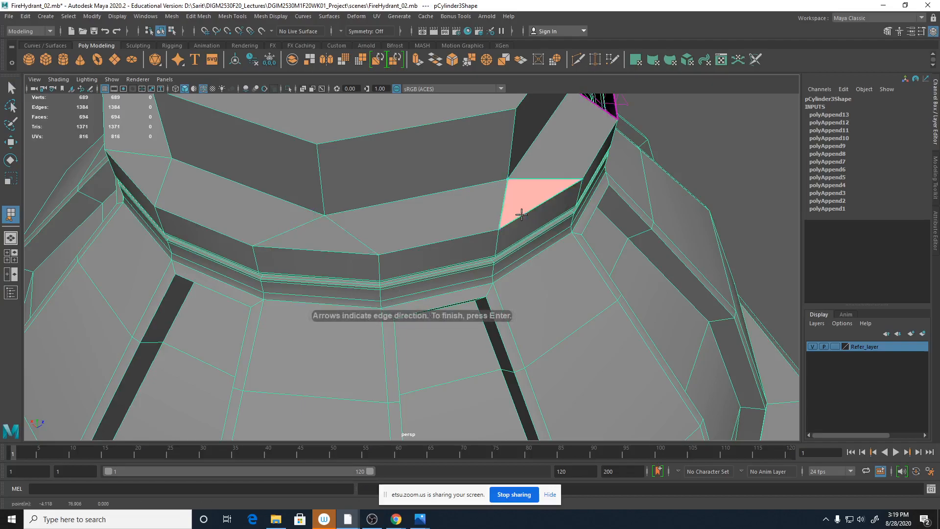
key(Return)
alt+drag(619, 200, 471, 260)
click(451, 251)
click(473, 270)
key(Return)
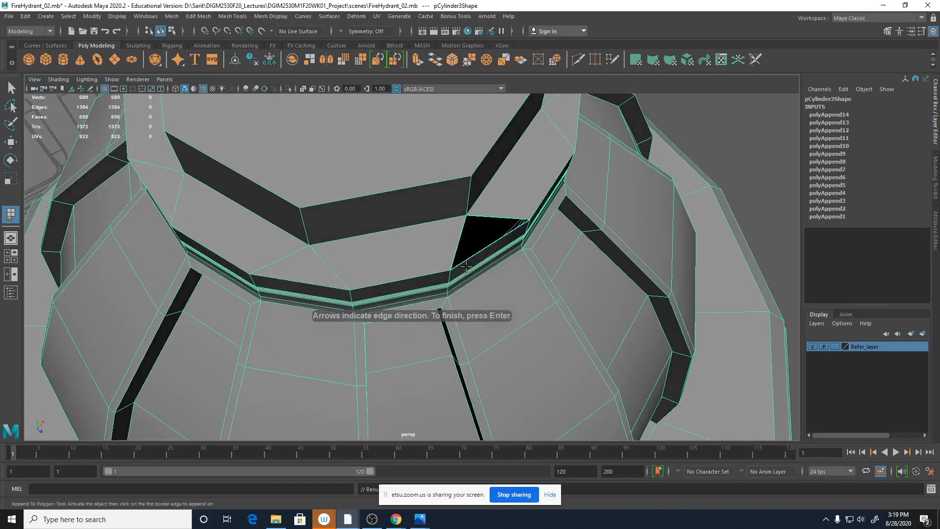
click(470, 247)
click(472, 250)
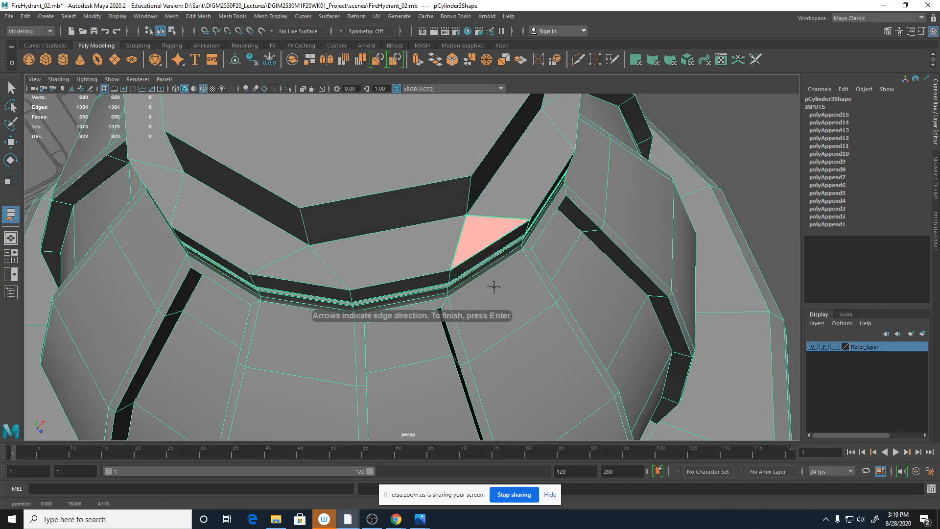
key(Return)
key(q)
Step: Save the FireHydrant_02 scene
alt+right_drag(633, 265, 405, 251)
alt+drag(405, 250, 433, 275)
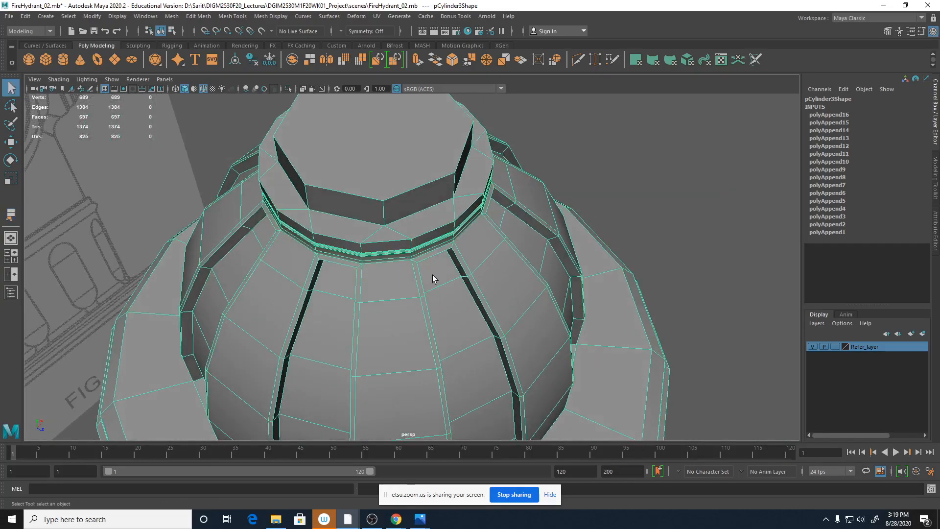
key(ctrl+s)
alt+right_drag(510, 271, 476, 256)
alt+middle_drag(476, 256, 550, 329)
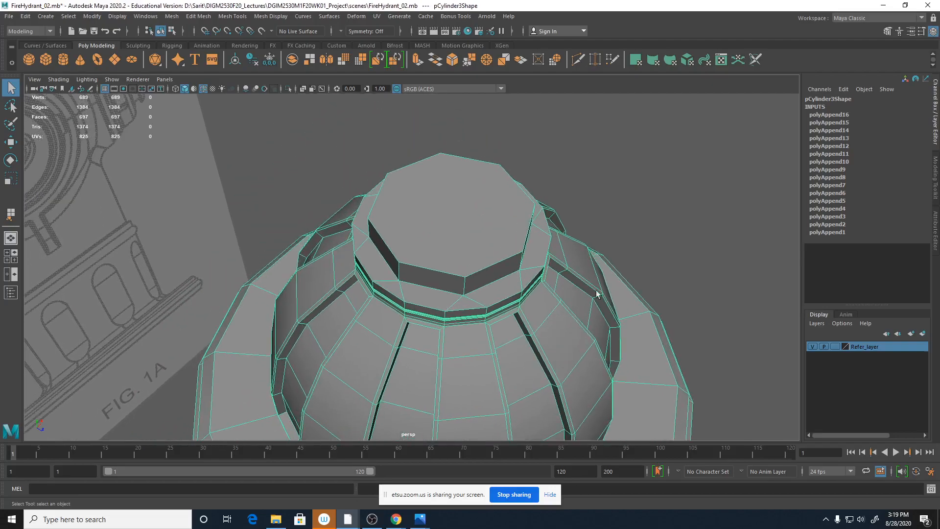
click(371, 519)
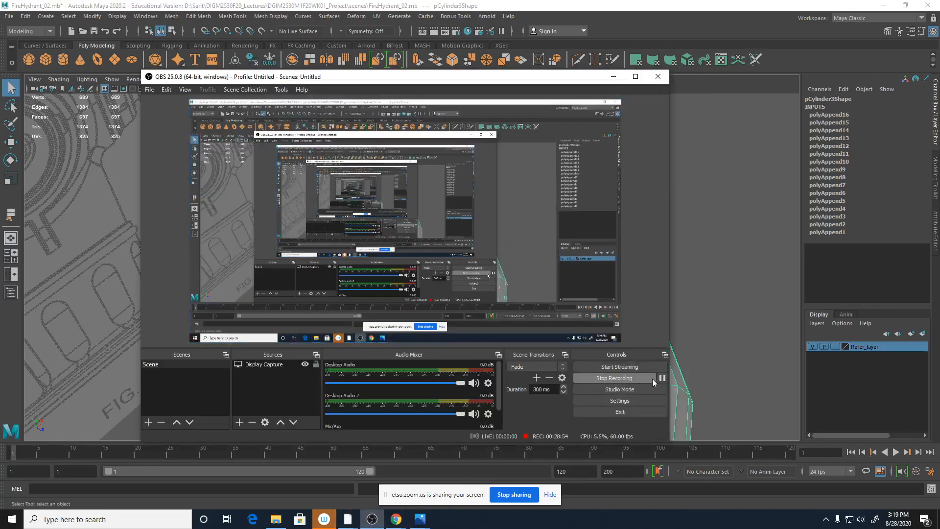
click(662, 378)
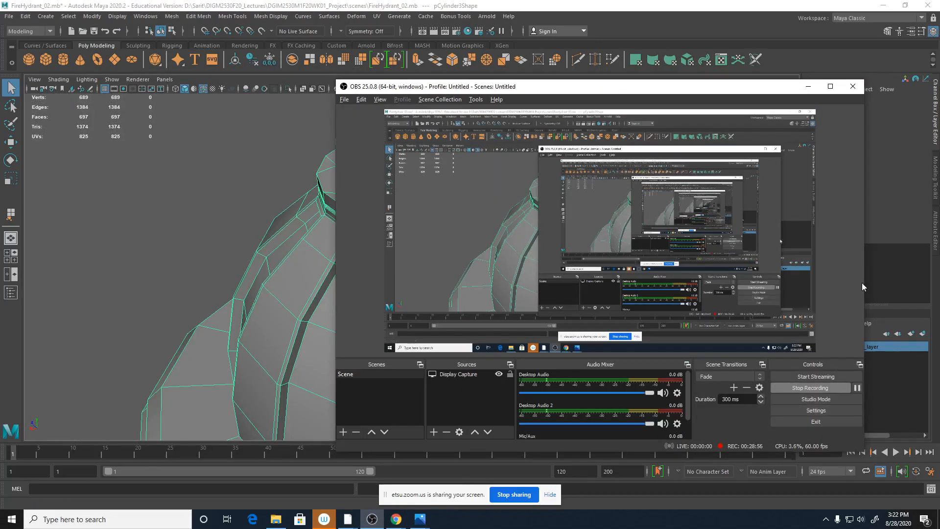
click(856, 388)
click(808, 86)
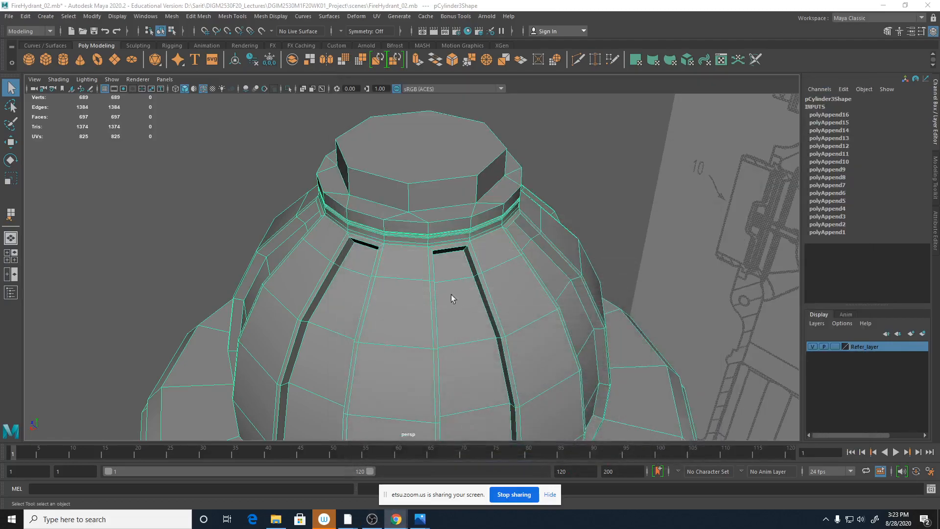
Step: Display the hydrant mesh in vertex face mode and examine how the faces connect around the collar and cap
scroll(440, 284, up, 5)
right_click(457, 182)
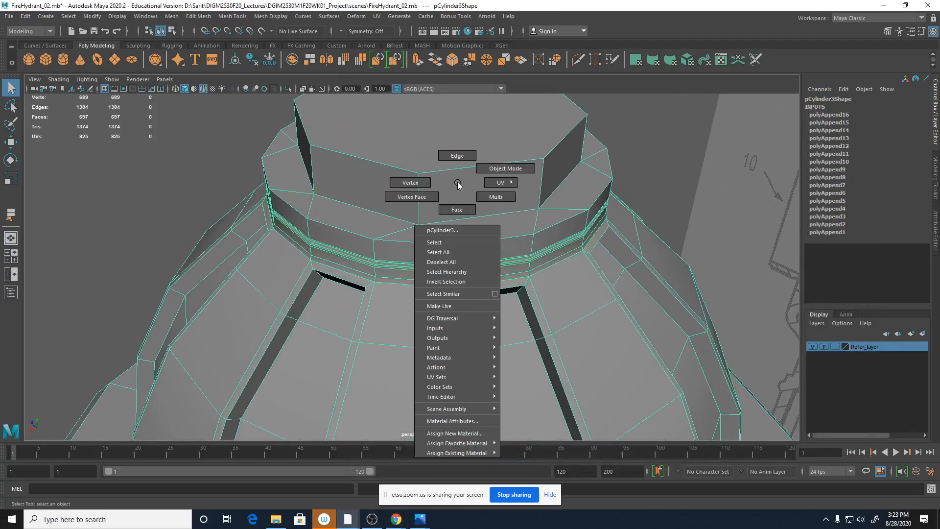
click(428, 199)
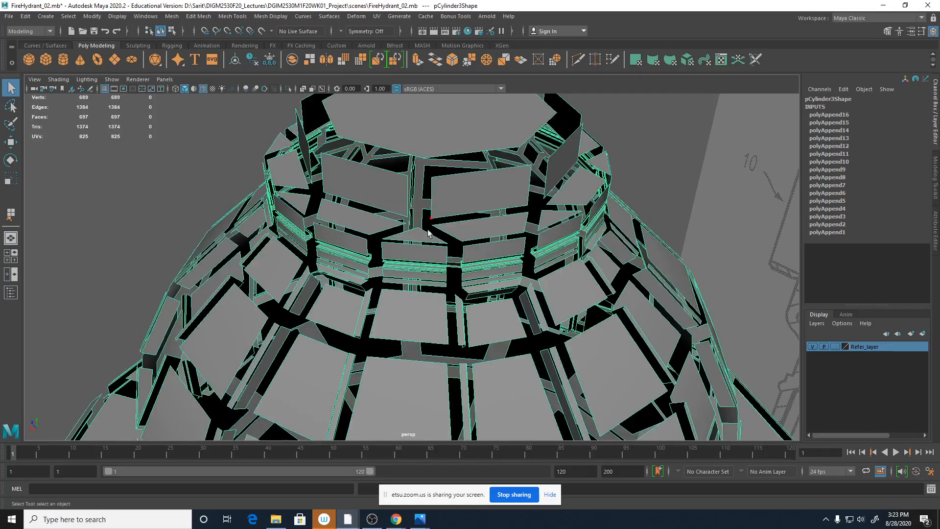
alt+drag(429, 258, 441, 225)
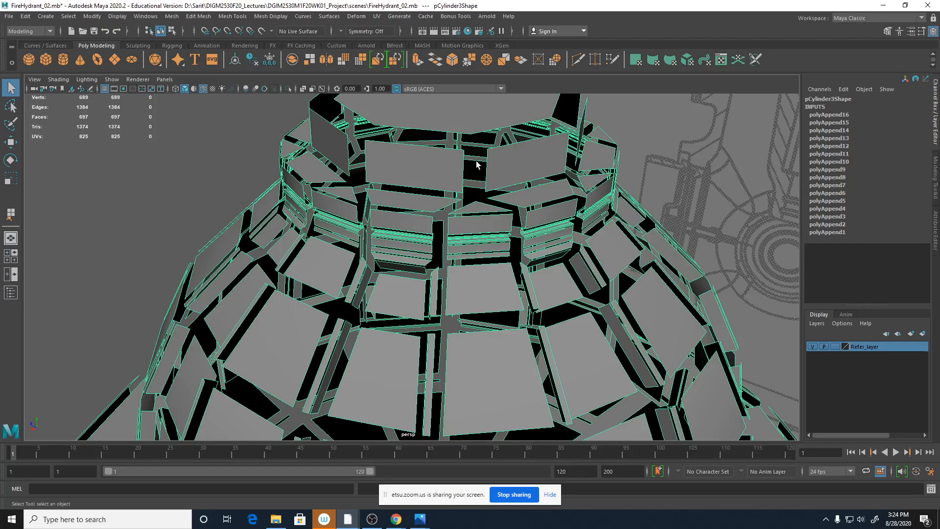
alt+drag(466, 203, 509, 213)
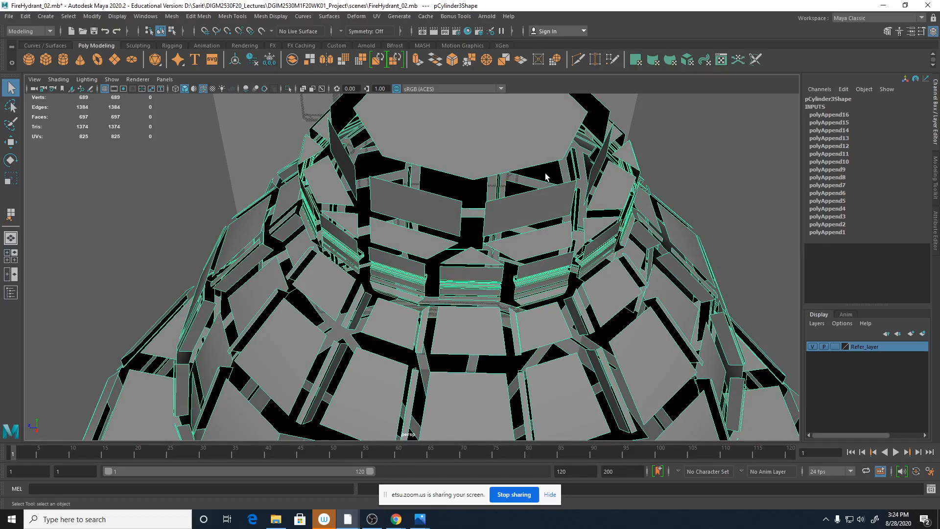
alt+drag(478, 195, 541, 232)
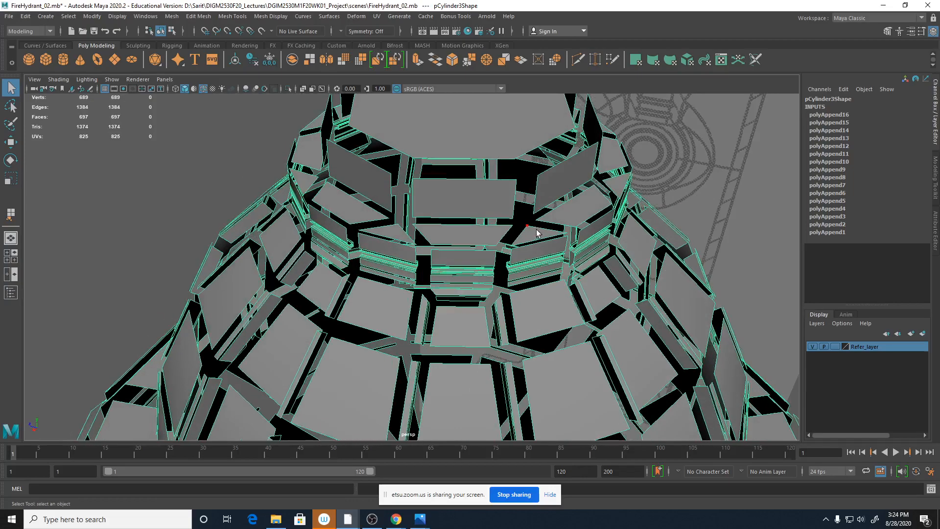
Step: Extrude the cap's flat top face in place, without moving it
right_drag(552, 184, 557, 224)
alt+drag(557, 224, 475, 220)
click(477, 254)
key(w)
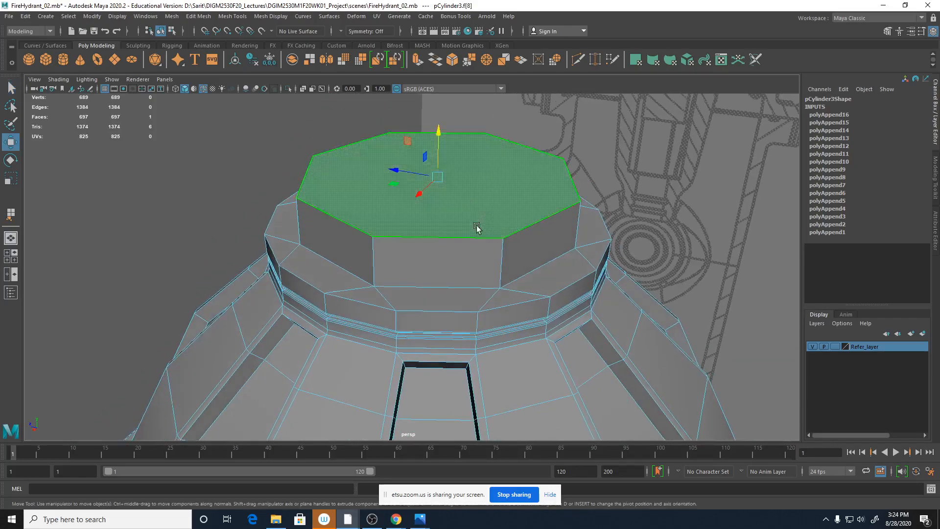
key(ctrl+e)
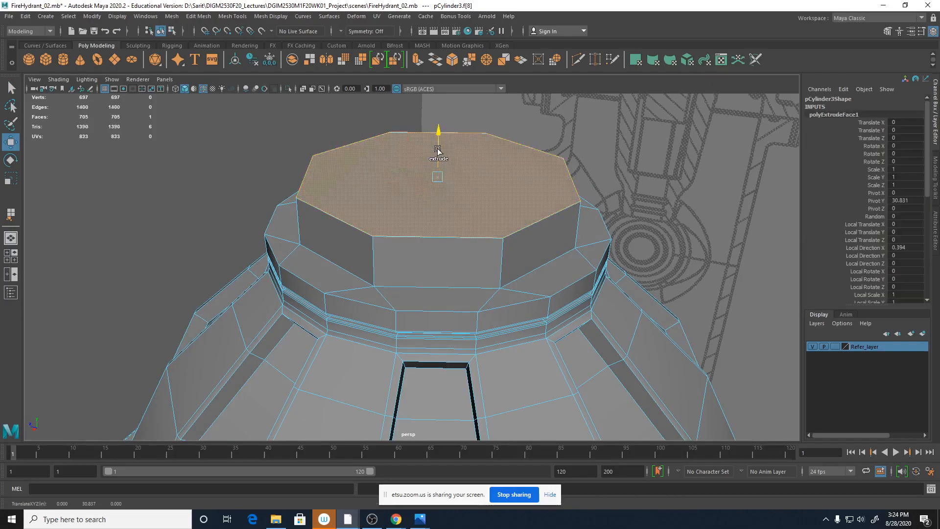
Step: Examine the overlapping geometry around the extruded top face in vertex face mode, with the Attribute Editor open
alt+drag(416, 407, 436, 398)
alt+right_drag(436, 397, 533, 388)
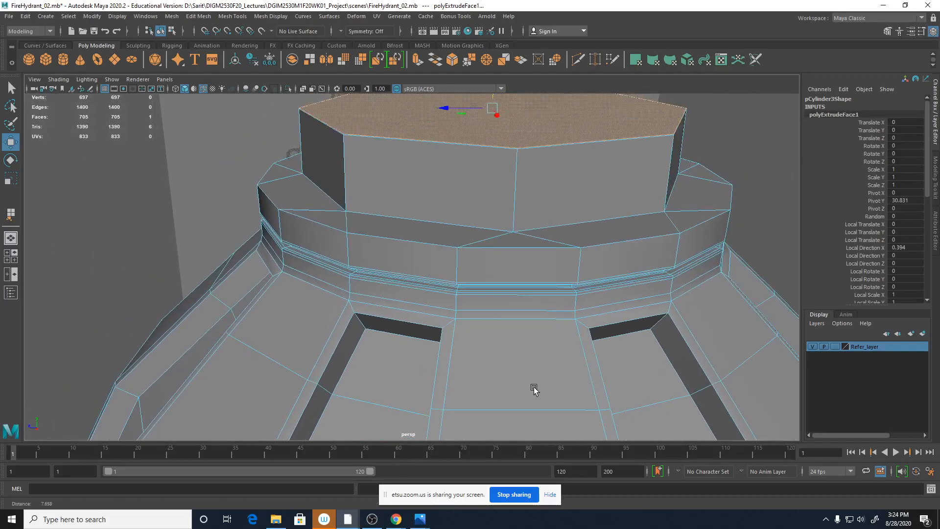
alt+middle_drag(533, 388, 491, 432)
alt+right_drag(491, 432, 533, 376)
shift+right_click(522, 190)
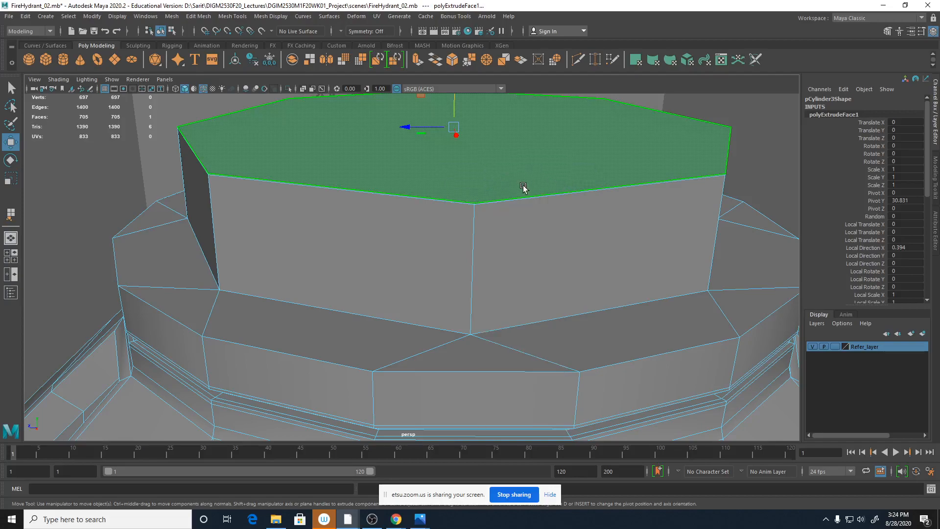
right_click(523, 186)
right_drag(486, 191, 485, 194)
key(ctrl+a)
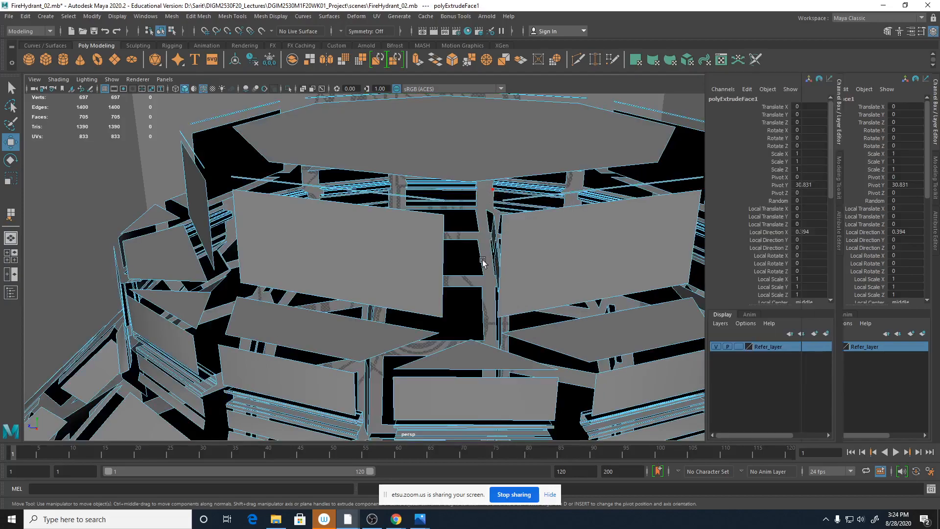
alt+drag(455, 264, 500, 235)
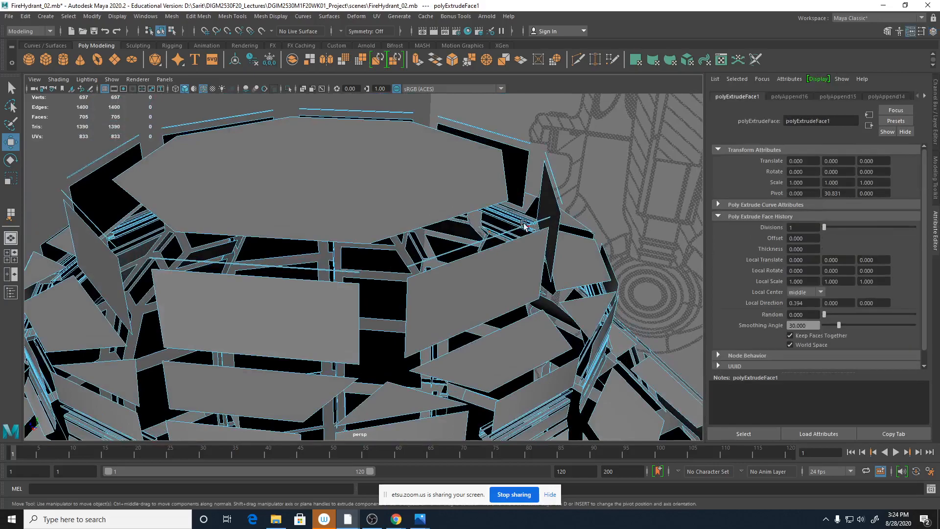
Step: Return the hydrant mesh to object mode and try Cleanup with the option to remove edges with zero length
right_click(506, 267)
click(552, 235)
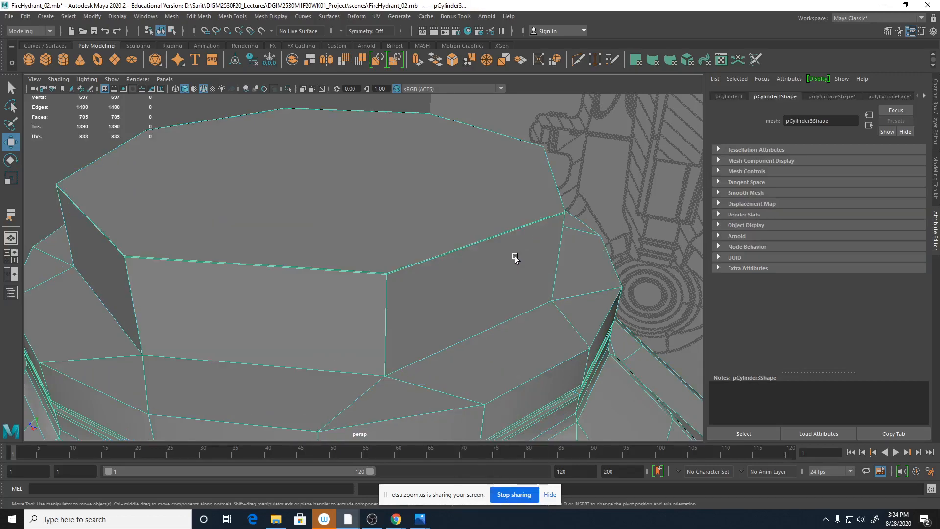
shift+right_click(515, 247)
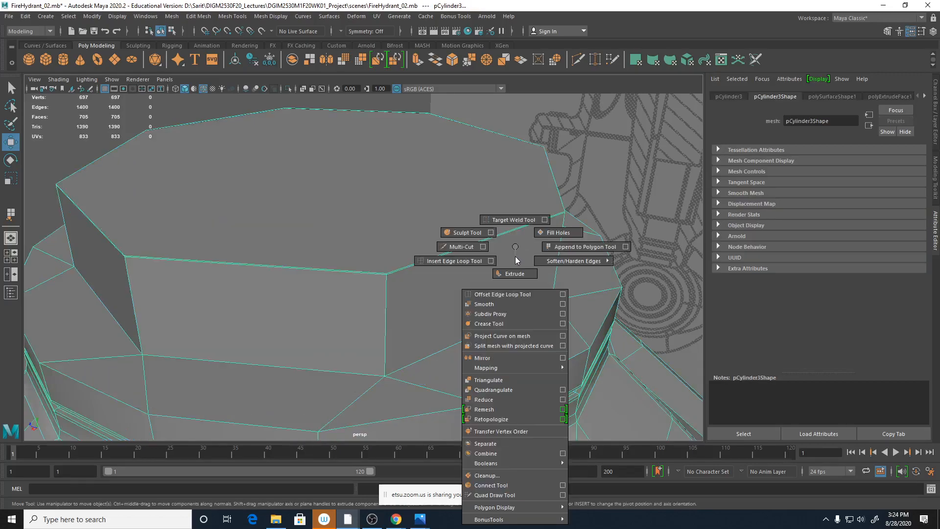
click(513, 474)
scroll(489, 275, down, 5)
click(403, 269)
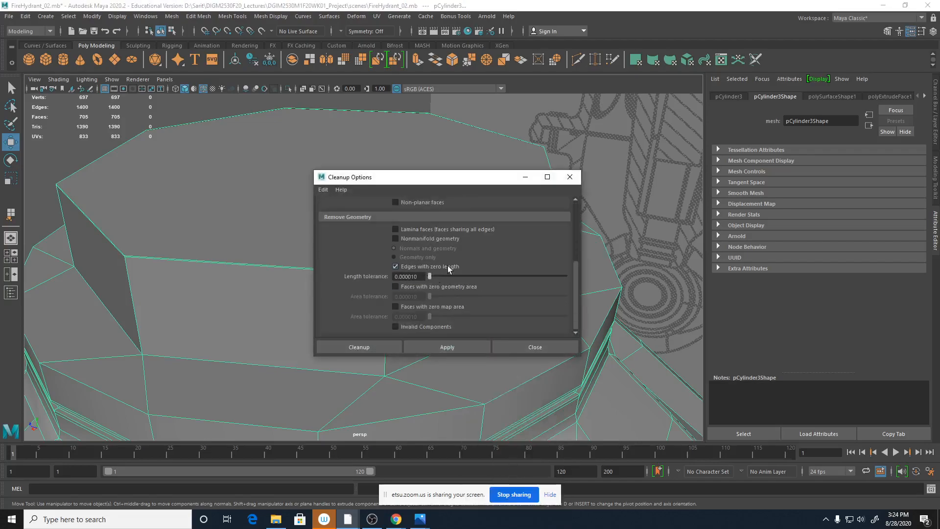
click(424, 347)
click(541, 348)
Step: Recheck the mesh in vertex face mode and undo back to before the cap's top face extrusion
mouse_move(483, 246)
shift+right_down()
mouse_move(483, 267)
mouse_move(436, 256)
mouse_move(480, 243)
mouse_move(431, 254)
shift+right_up()
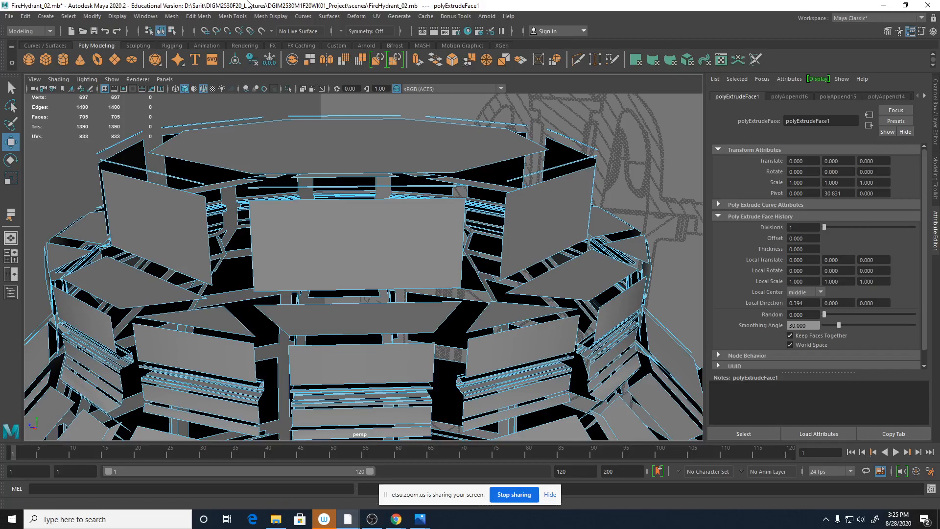
click(631, 172)
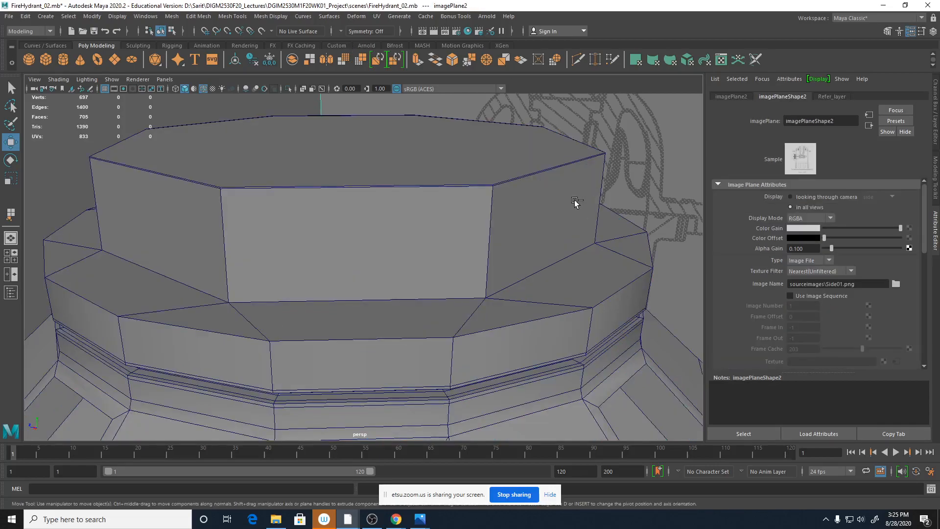
key(ctrl+z)
key(ctrl+z)
key(ctrl+z)
key(ctrl+z)
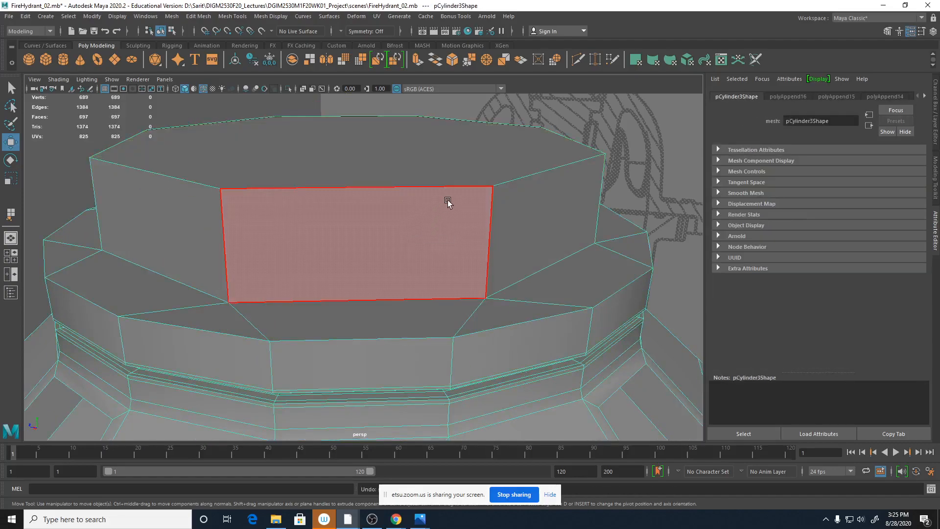
Step: Turn on smooth mesh preview for the hydrant and inspect the cap, collar and grooves
scroll(445, 203, down, 2)
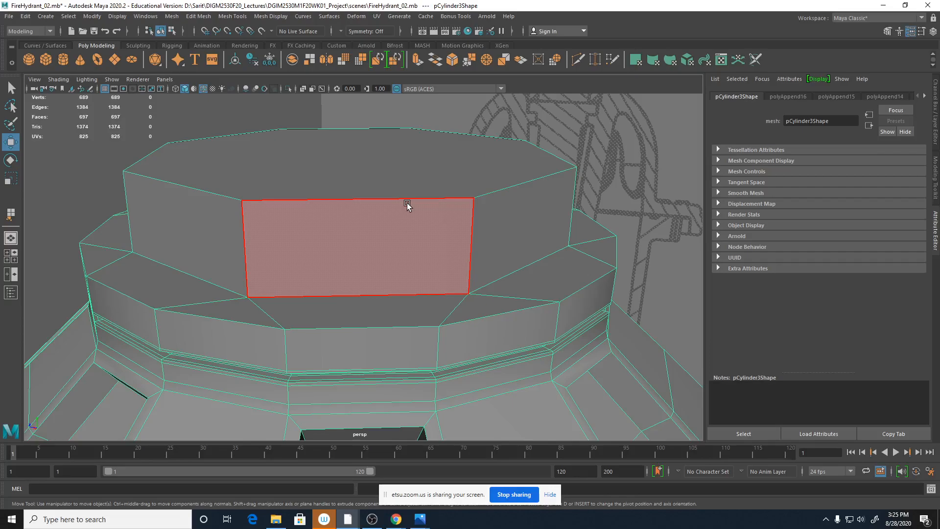
alt+drag(384, 238, 404, 237)
mouse_move(521, 256)
alt+mouse_down()
mouse_move(496, 265)
mouse_move(398, 264)
mouse_move(409, 302)
alt+mouse_up()
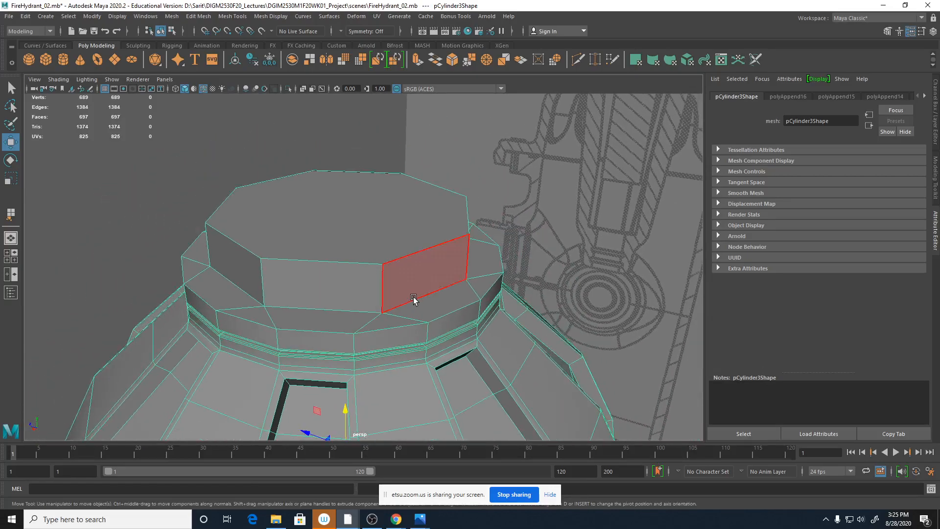
key(3)
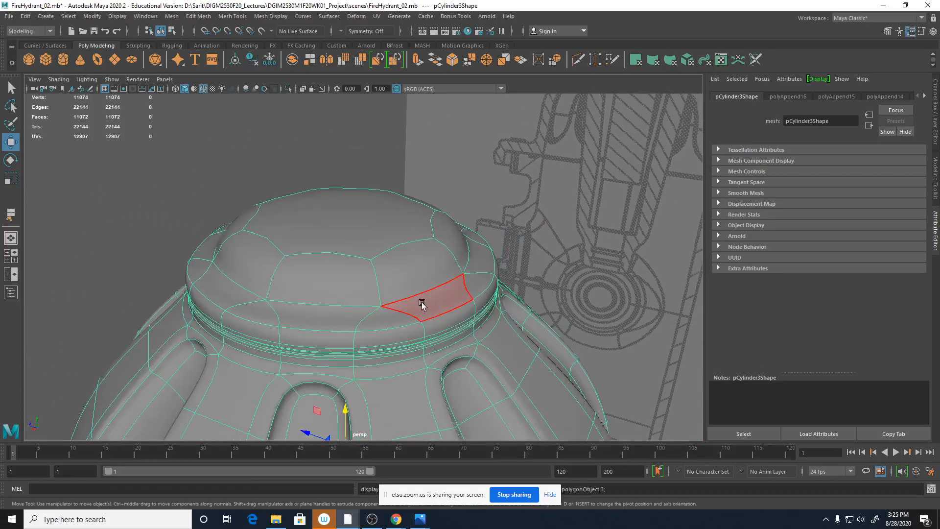
alt+drag(422, 307, 440, 252)
alt+drag(459, 332, 375, 353)
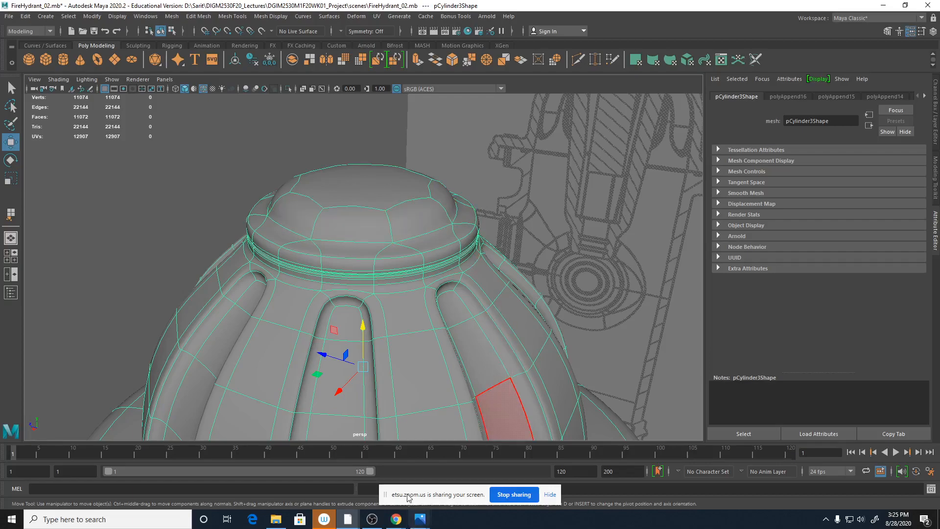
Step: View the fire hydrant reference photo in Photos and return to the Maya model
click(420, 519)
click(381, 477)
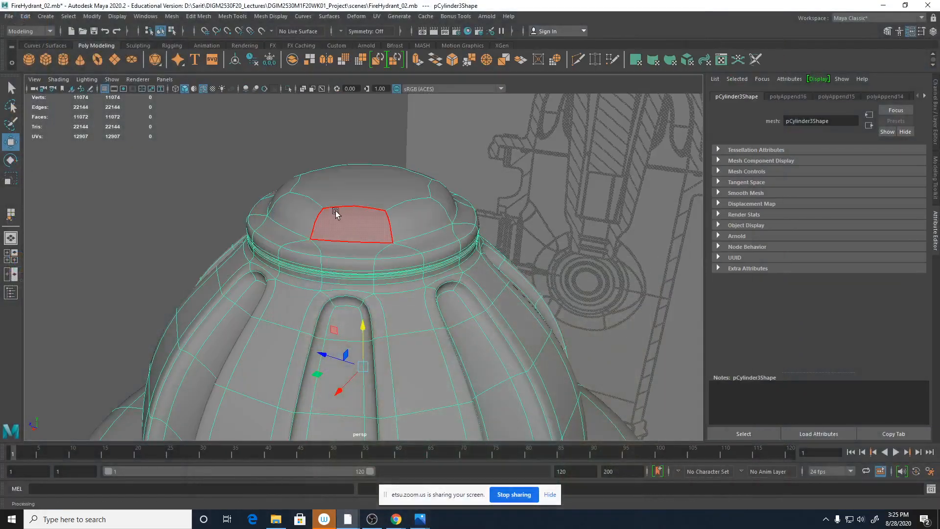
click(721, 41)
Step: Use Multi-Cut to insert an edge loop around the lower part of the cap's side faces, and check it in smooth mesh preview
key(1)
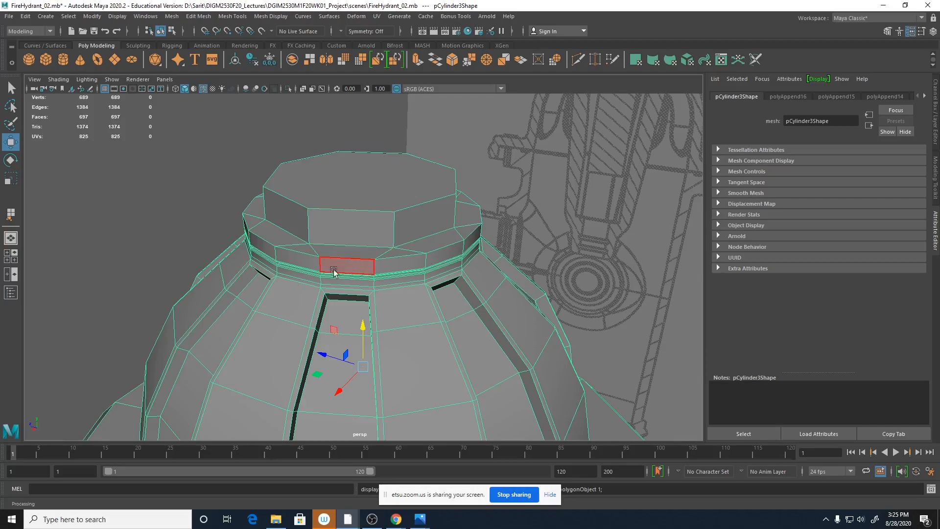
scroll(445, 247, up, 3)
shift+right_click(310, 219)
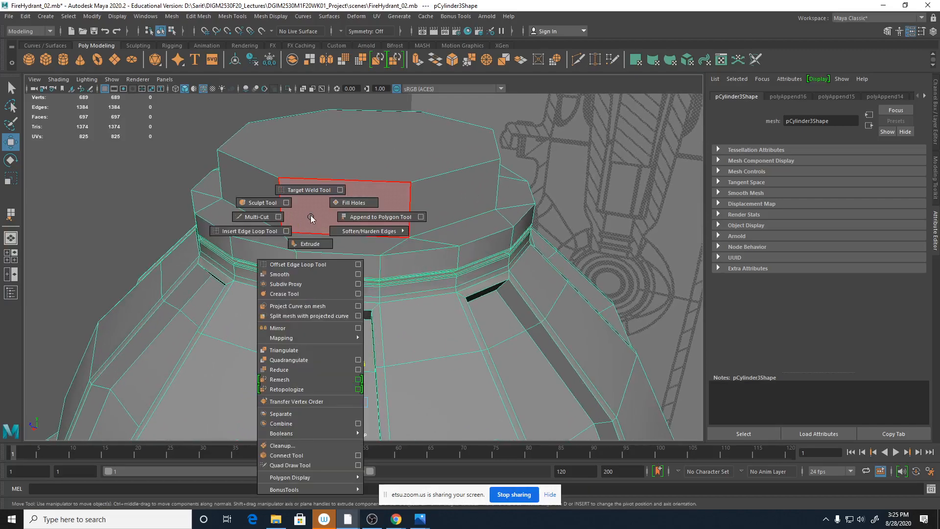
click(258, 217)
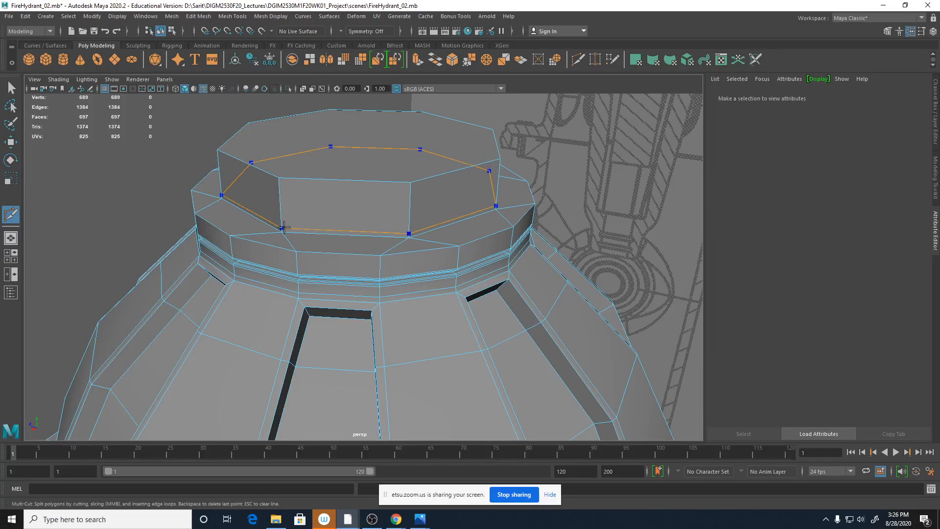
ctrl+click(284, 228)
key(3)
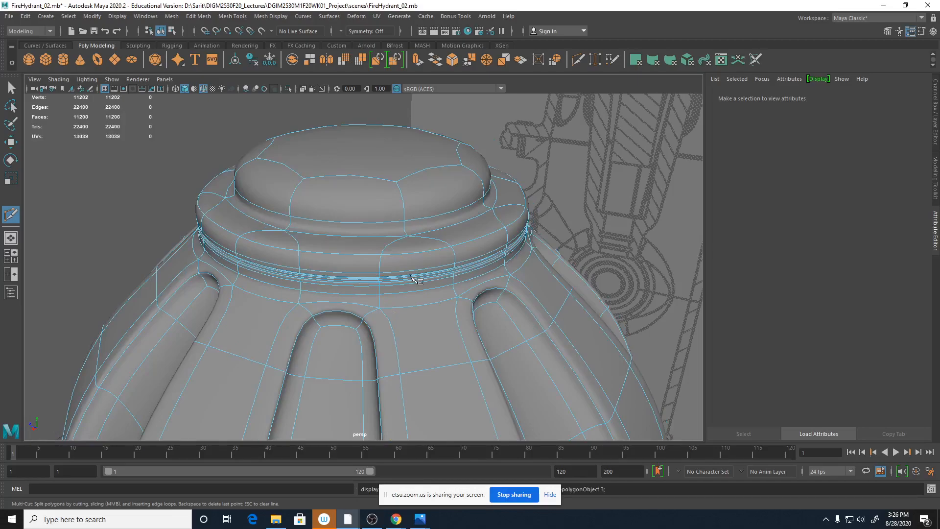
Step: Turn off smooth mesh preview and examine the new edge loop along the base of the cap up close
key(1)
alt+right_drag(292, 256, 456, 256)
alt+middle_drag(223, 235, 412, 278)
click(368, 239)
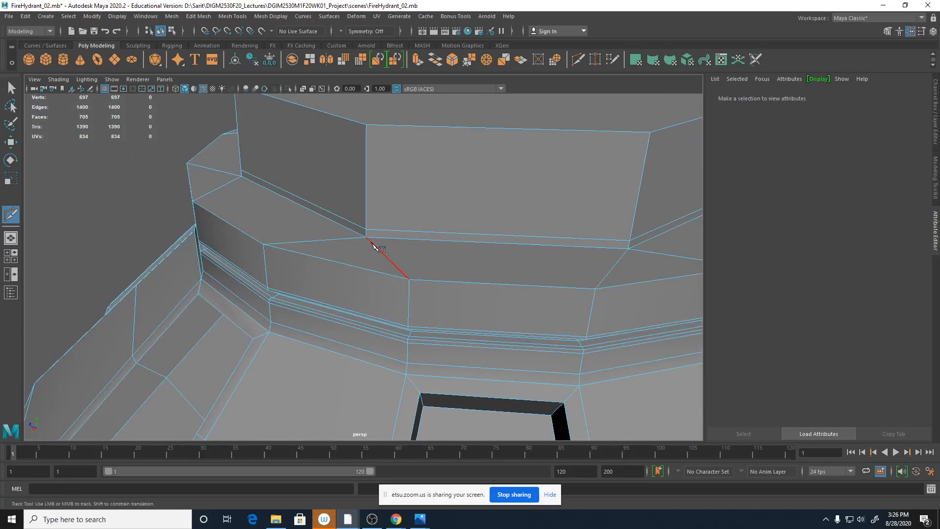
key(Return)
click(366, 229)
alt+right_drag(429, 235, 308, 241)
alt+middle_drag(361, 247, 320, 254)
mouse_move(367, 257)
alt+right_down()
mouse_move(419, 258)
mouse_move(353, 266)
alt+right_up()
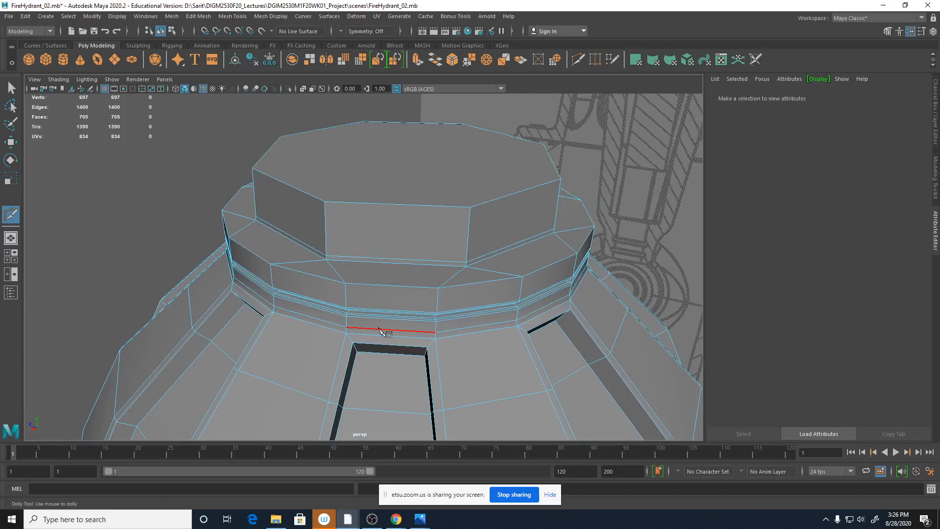
click(466, 265)
alt+right_drag(497, 227, 434, 228)
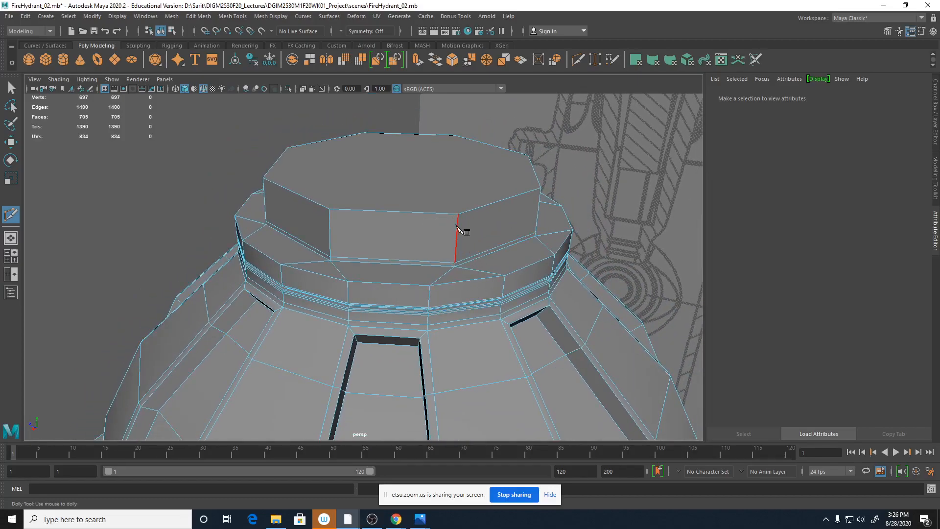
Step: Study the nut and collar in the reference photo Fire Hydrant 027.JPG, then return to the model
click(423, 397)
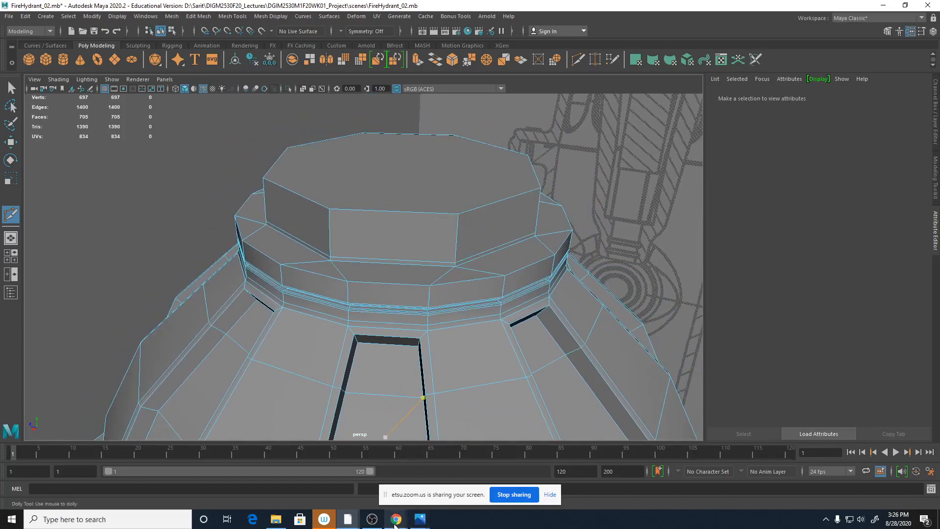
click(442, 487)
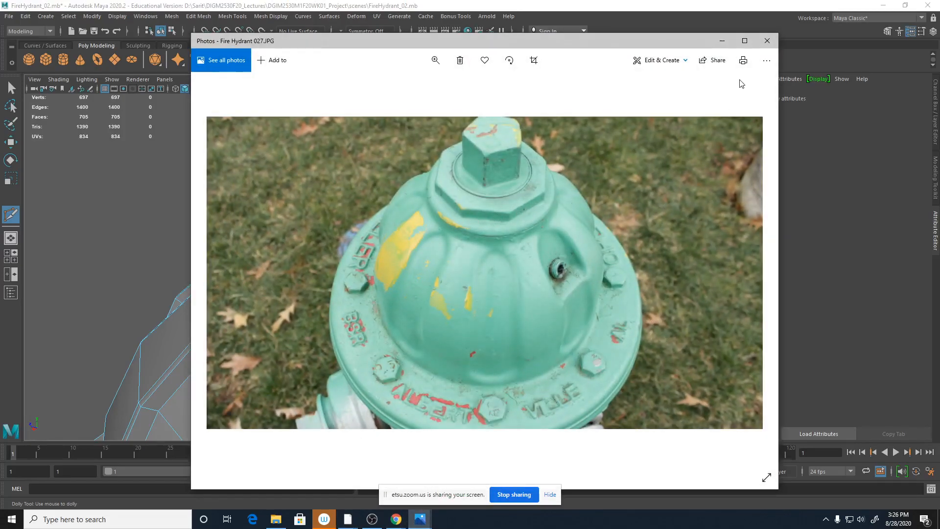
click(708, 6)
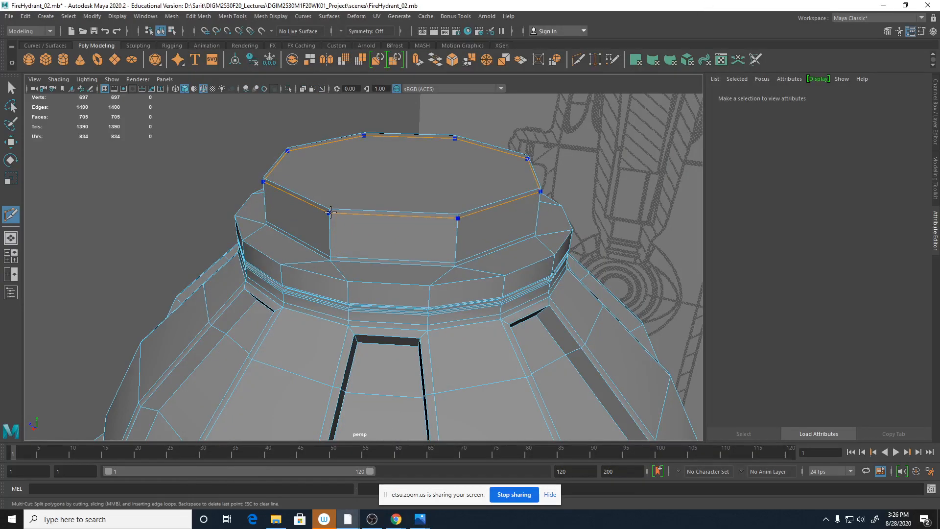
Step: Insert a Multi-Cut edge loop just below the cap's upper rim and check it in smooth mesh preview
ctrl+click(330, 212)
key(3)
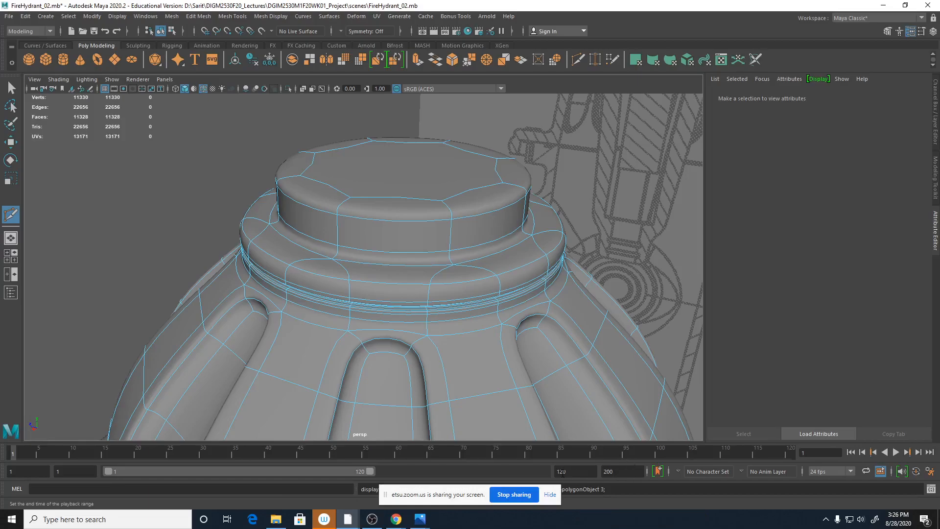
key(1)
Step: Select the edge loop near the cap's base and slide it down close to the base edge with the Slide Edge Tool
key(q)
alt+right_drag(398, 306, 650, 282)
right_drag(555, 245, 555, 227)
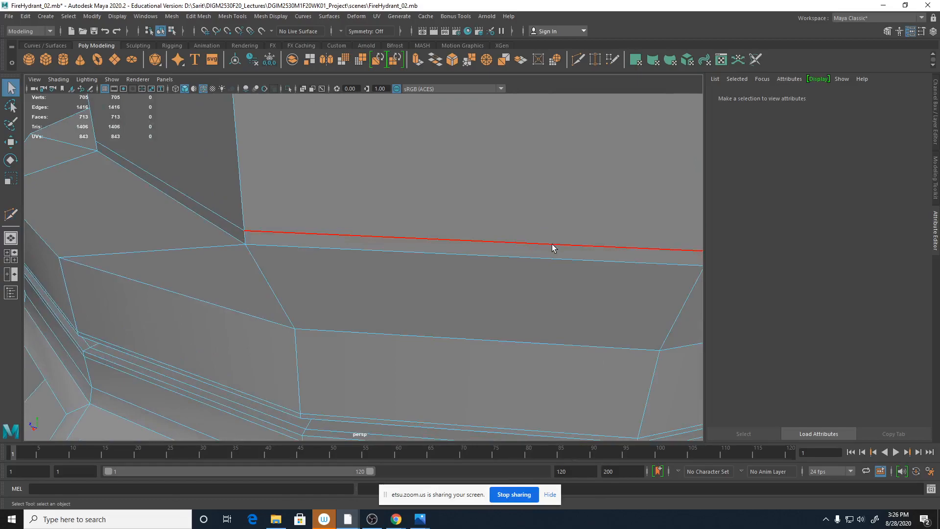
double_click(552, 244)
alt+right_drag(681, 300, 479, 283)
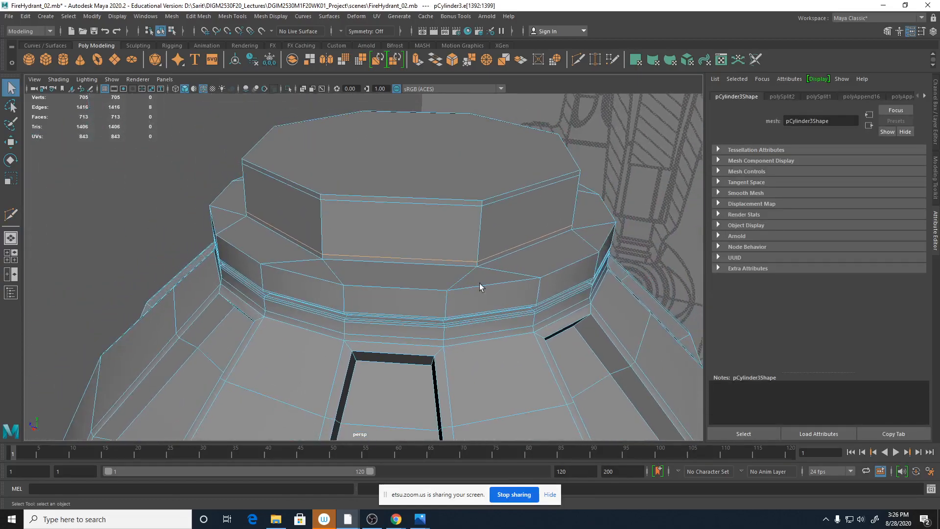
shift+right_click(462, 261)
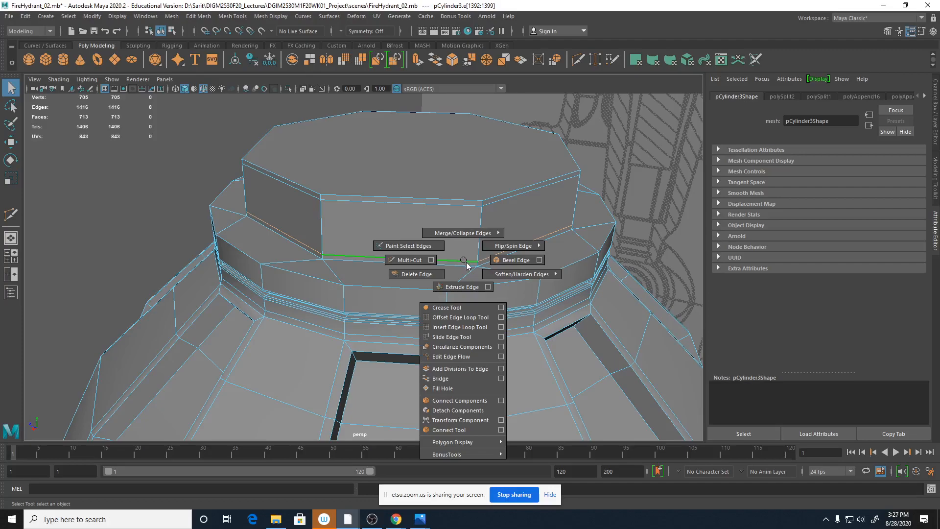
click(473, 336)
scroll(361, 277, up, 5)
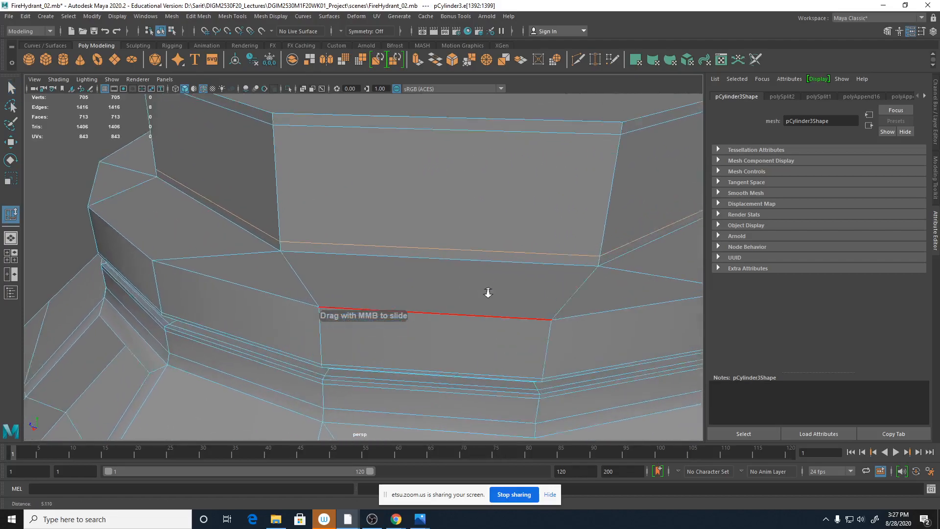
middle_drag(472, 254, 499, 237)
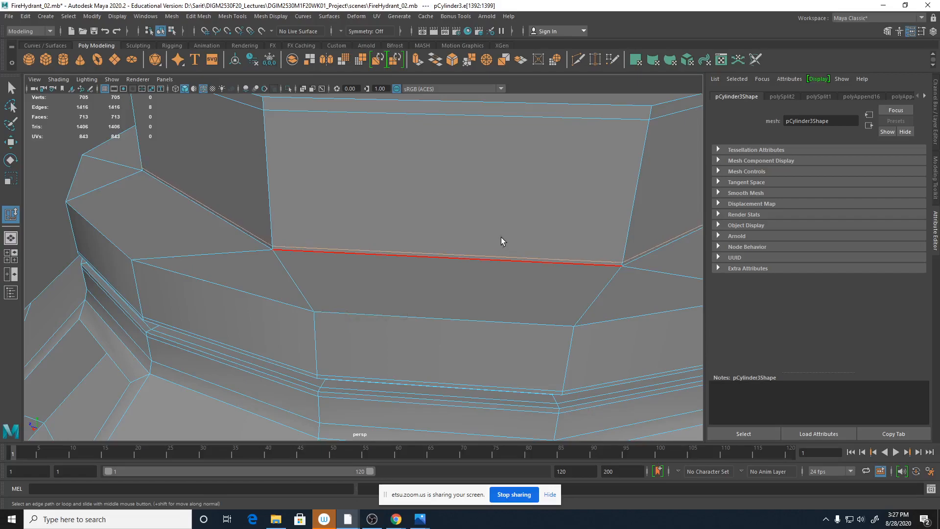
Step: Inspect the cap smoothed and unsmoothed, and compare it with the reference photo Fire Hydrant 027.JPG
key(3)
alt+right_drag(498, 336, 248, 300)
alt+drag(247, 300, 307, 361)
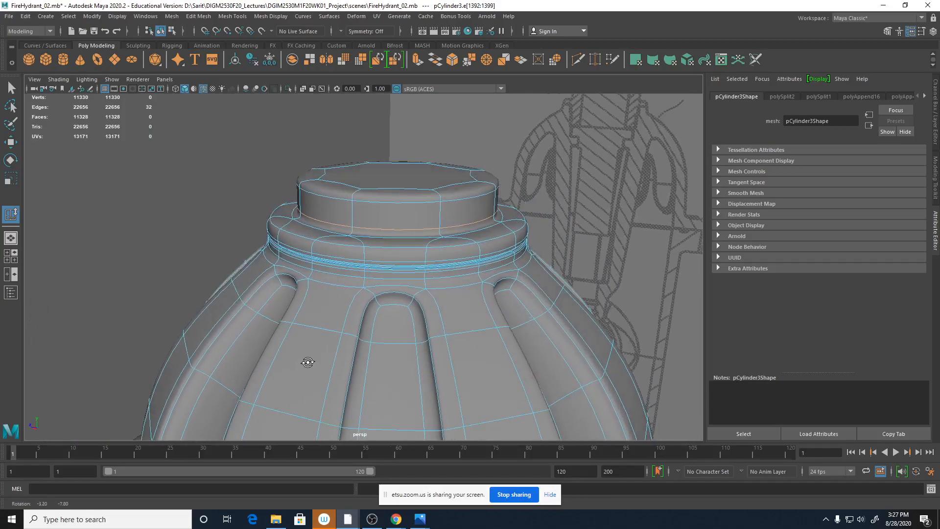
key(1)
alt+right_drag(310, 360, 304, 258)
alt+drag(383, 302, 388, 346)
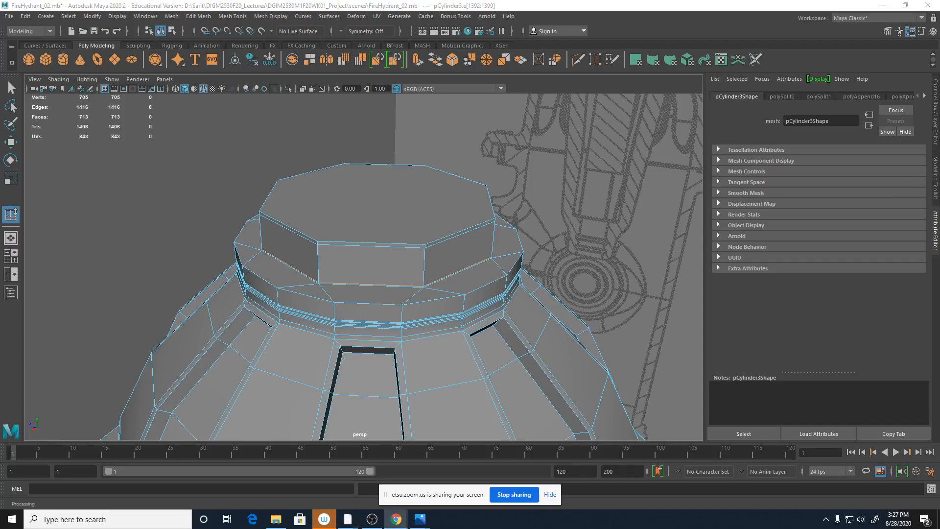
alt+right_drag(482, 342, 459, 309)
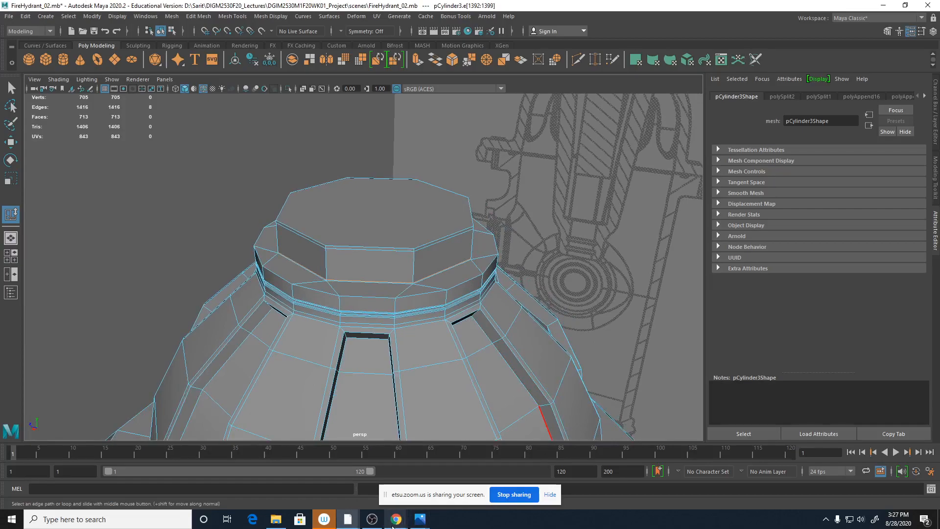
click(449, 492)
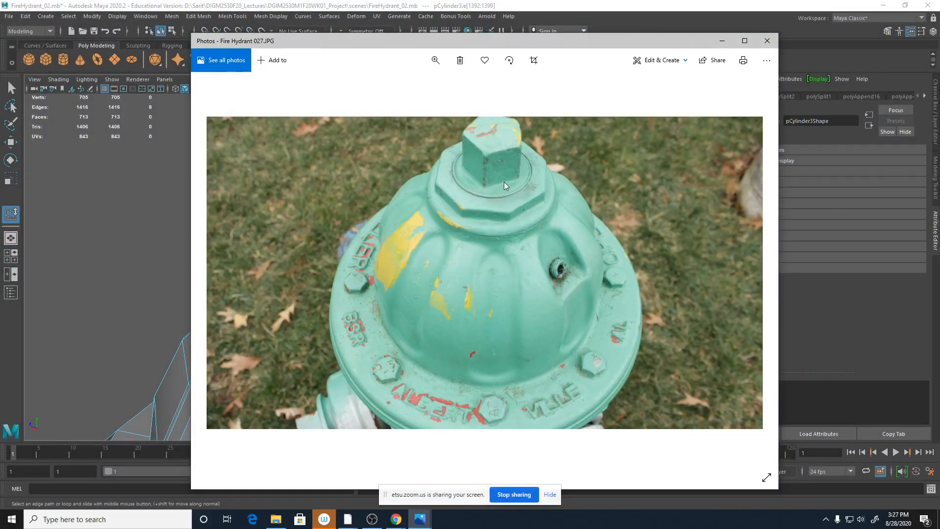
click(714, 42)
Step: Extrude the cap's octagonal top face with an offset of 0.1 to create a narrow border
alt+drag(541, 314, 457, 256)
click(406, 232)
right_drag(407, 233, 410, 247)
click(411, 229)
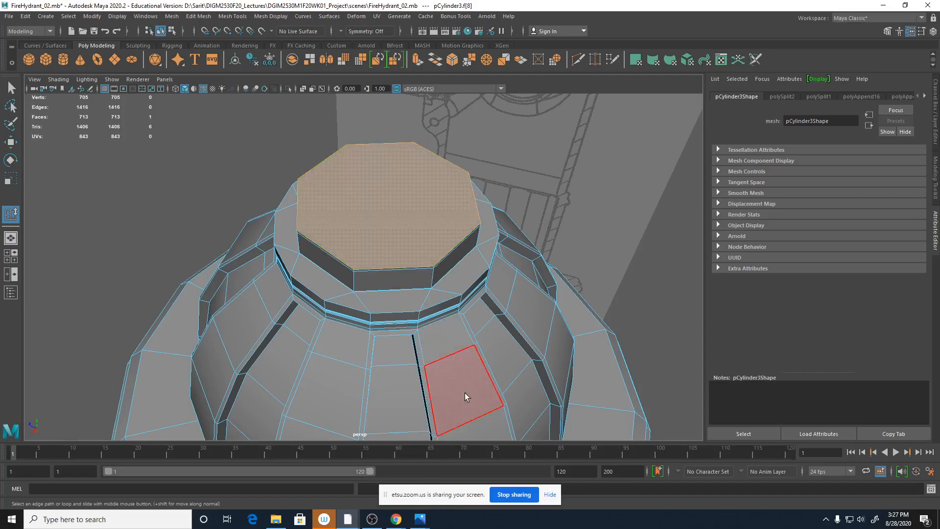
shift+right_drag(416, 209, 417, 236)
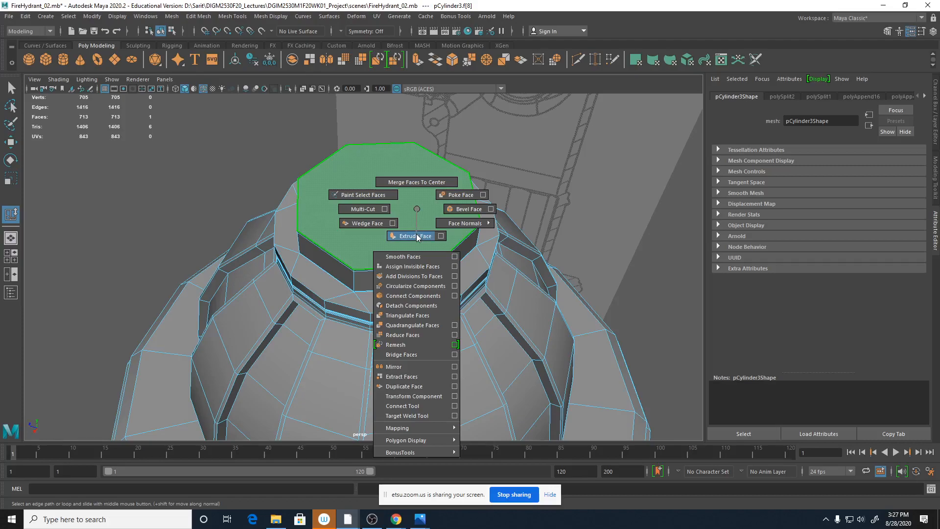
shift+right_drag(416, 234, 416, 234)
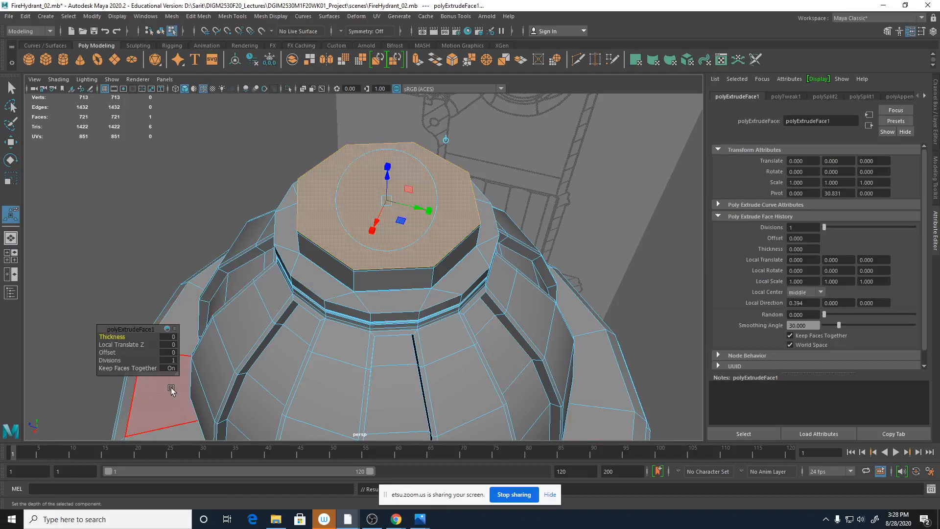
click(173, 352)
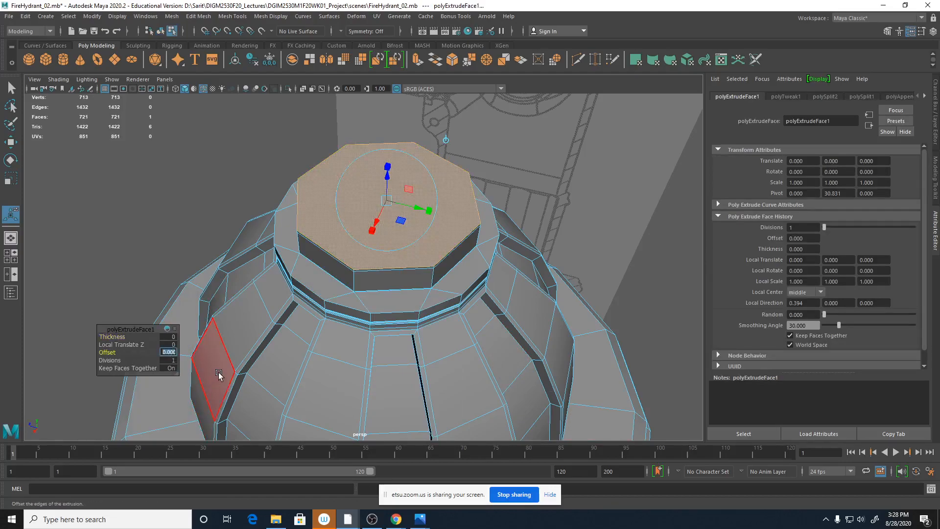
text(.1)
alt+right_drag(331, 310, 613, 257)
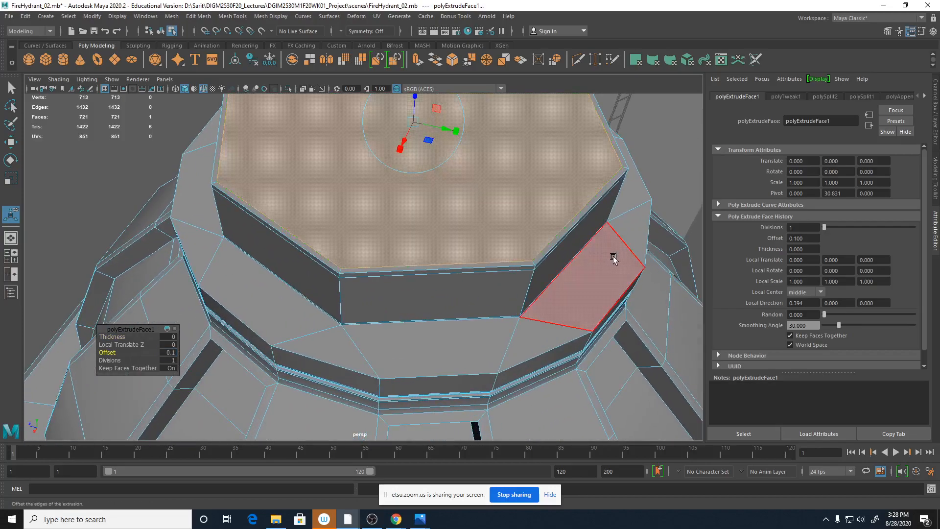
alt+drag(397, 299, 407, 279)
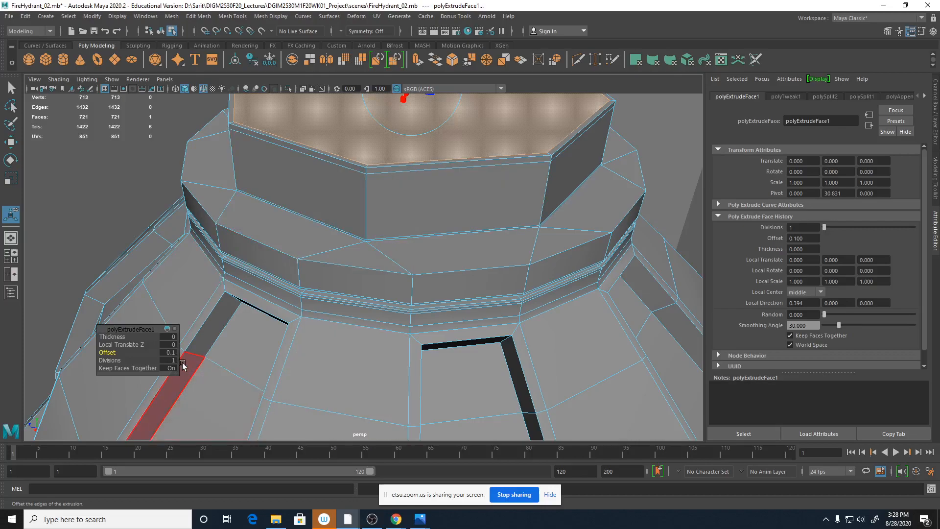
Step: Extrude the cap's inner top face again with an offset of 0.5
alt+drag(503, 209, 473, 172)
shift+right_drag(474, 172, 471, 199)
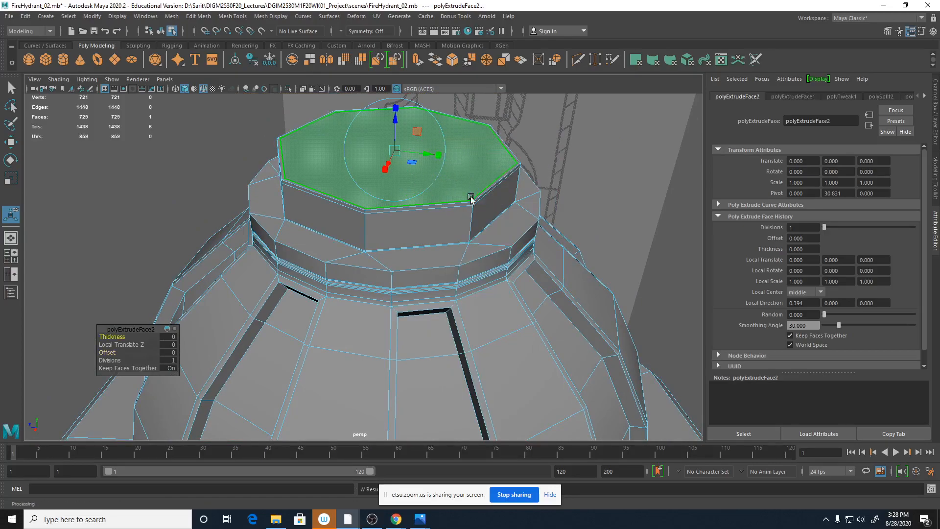
click(172, 353)
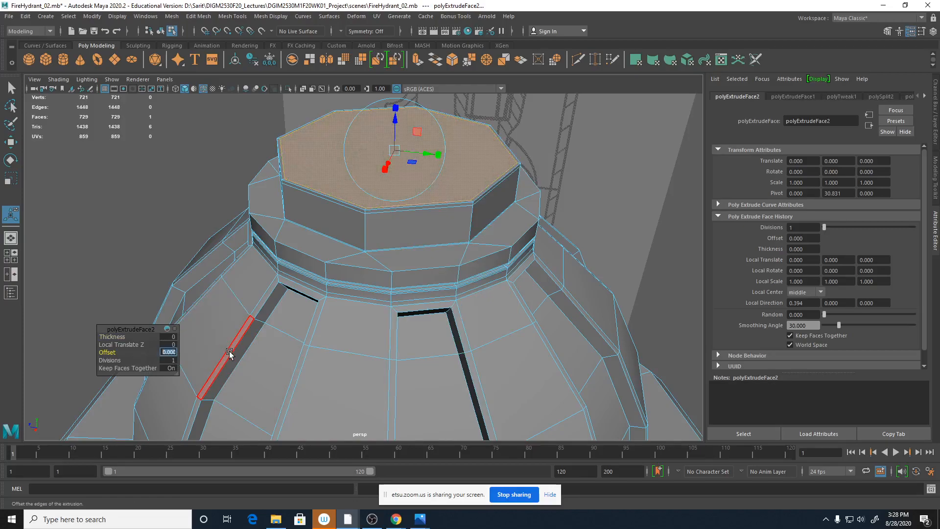
text(.5)
key(Return)
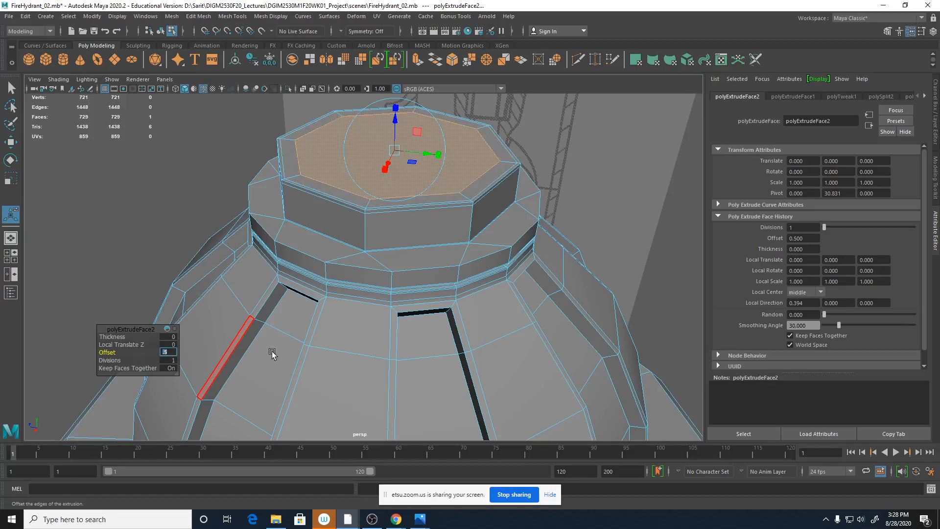
Step: Check the top of the hydrant around the nut in the reference photo Fire Hydrant 027.JPG
mouse_move(426, 521)
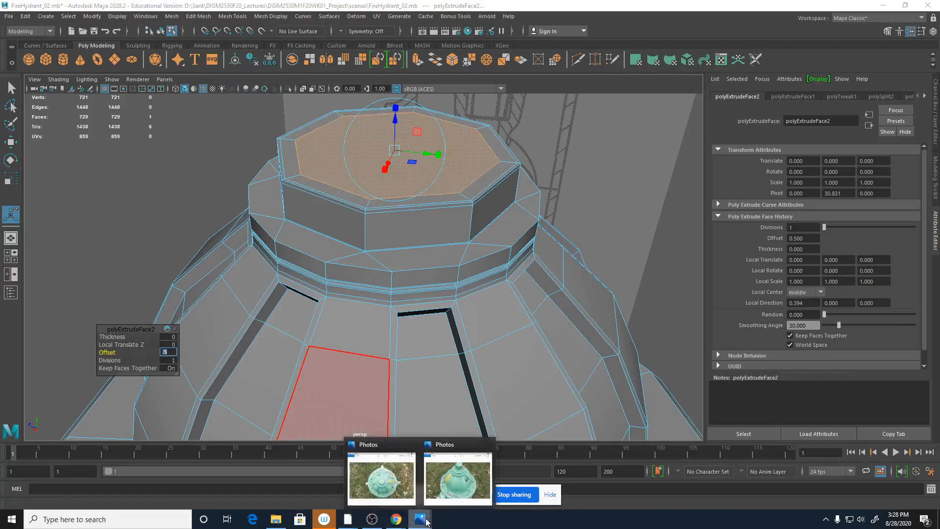
click(458, 477)
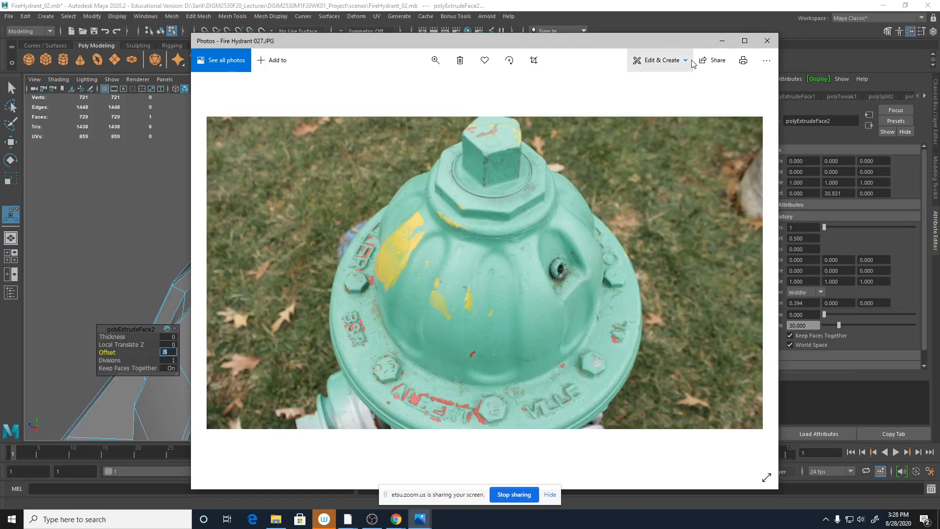
click(683, 10)
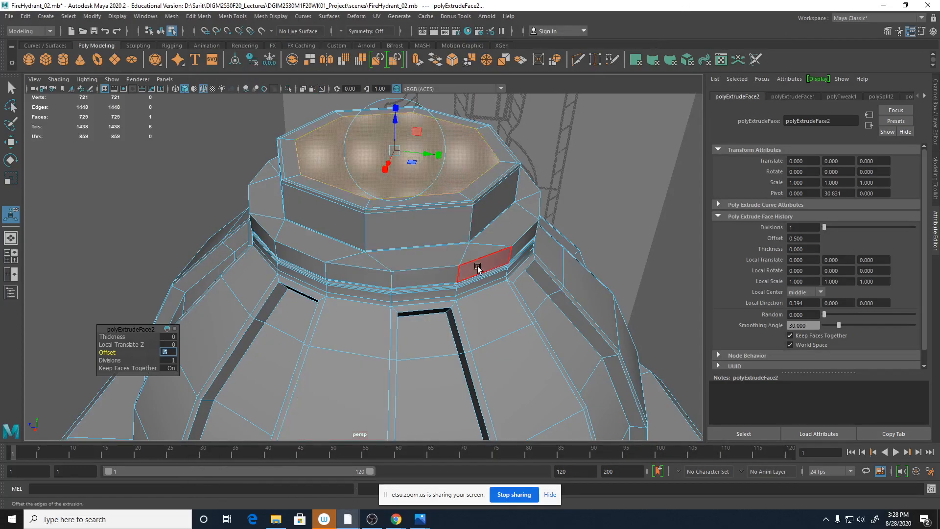
Step: Set the second top-face extrusion's offset to 3 and view the cap in smooth mesh preview
key(Return)
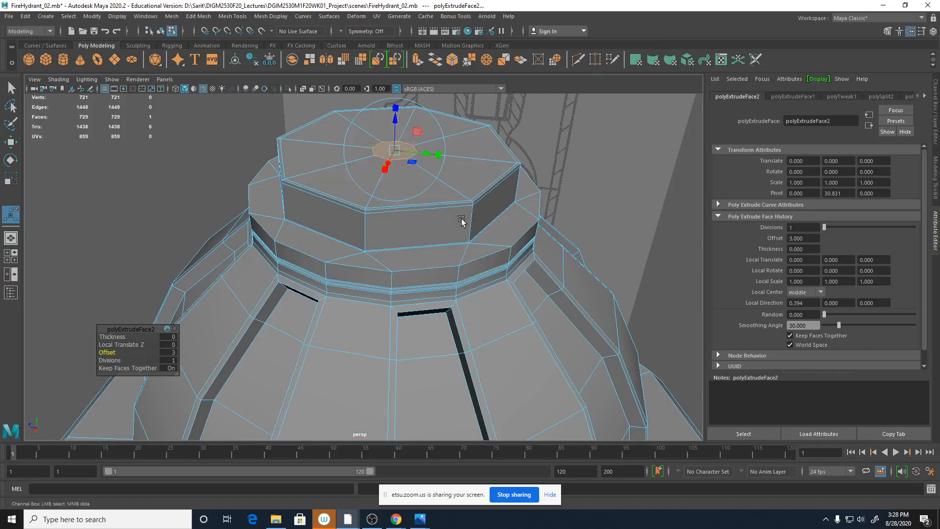
key(3)
alt+drag(488, 289, 503, 328)
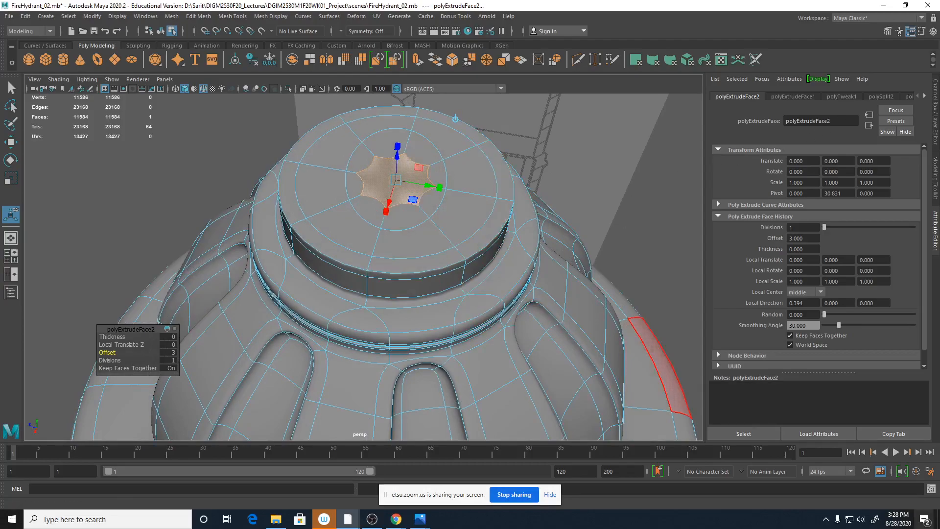
Step: Return the cap to the unsmoothed display and set the inner top-face extrusion's offset to 1
key(1)
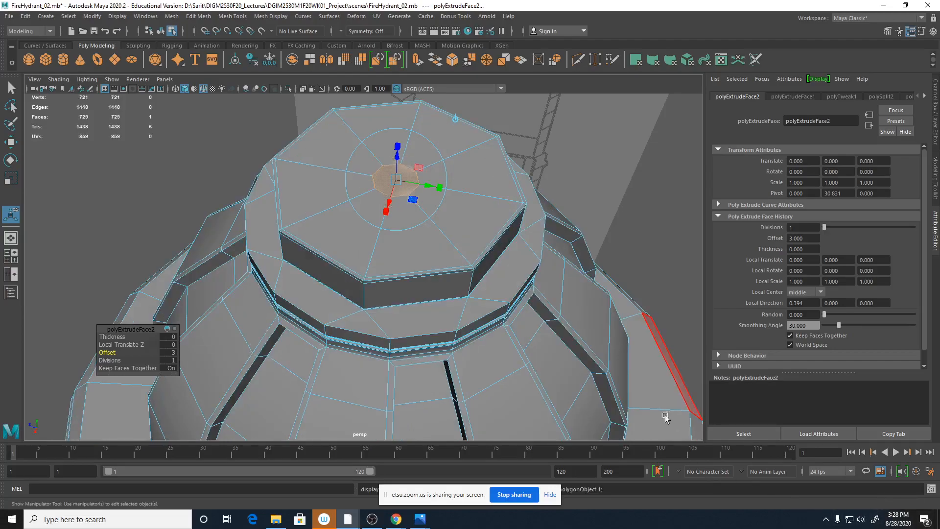
scroll(524, 313, up, 3)
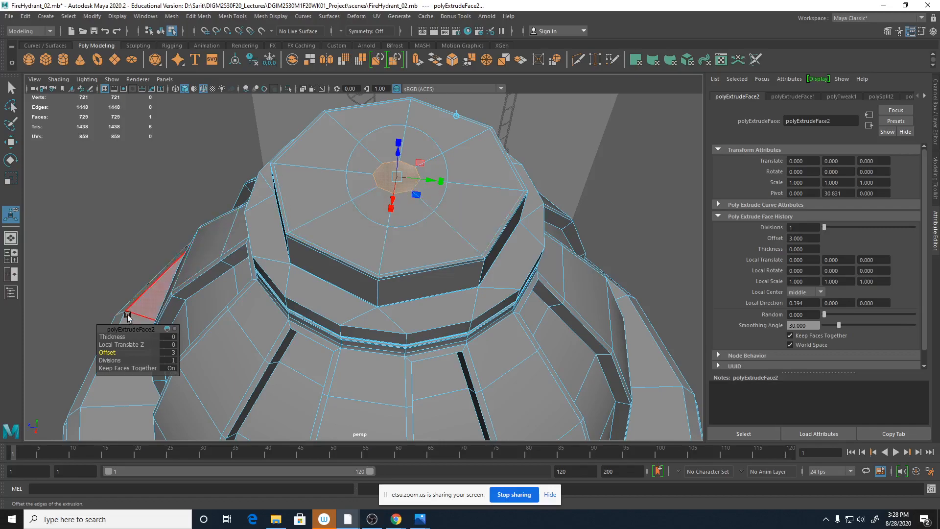
click(168, 351)
text(2)
key(Return)
text(1)
key(Return)
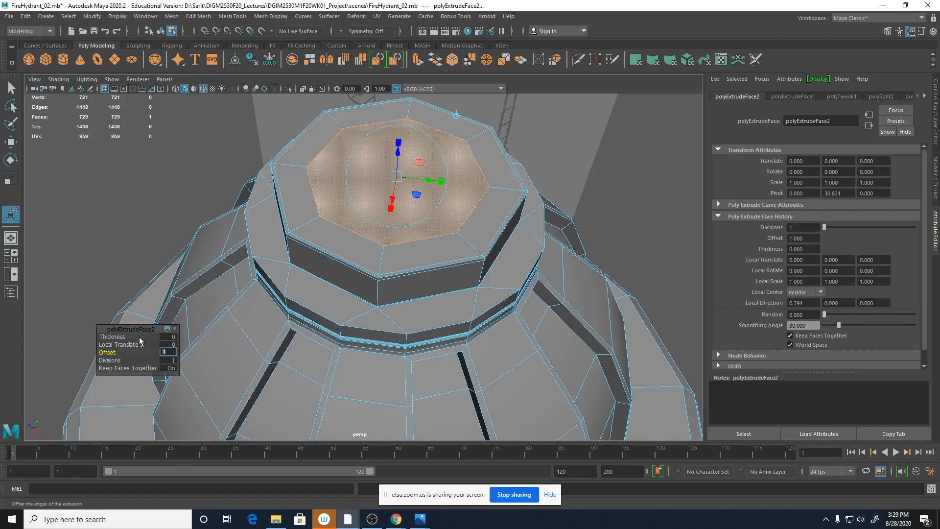
Step: Deselect the top face and check the cap in smooth mesh preview
click(11, 89)
alt+drag(526, 267, 504, 270)
click(659, 229)
alt+drag(587, 273, 630, 272)
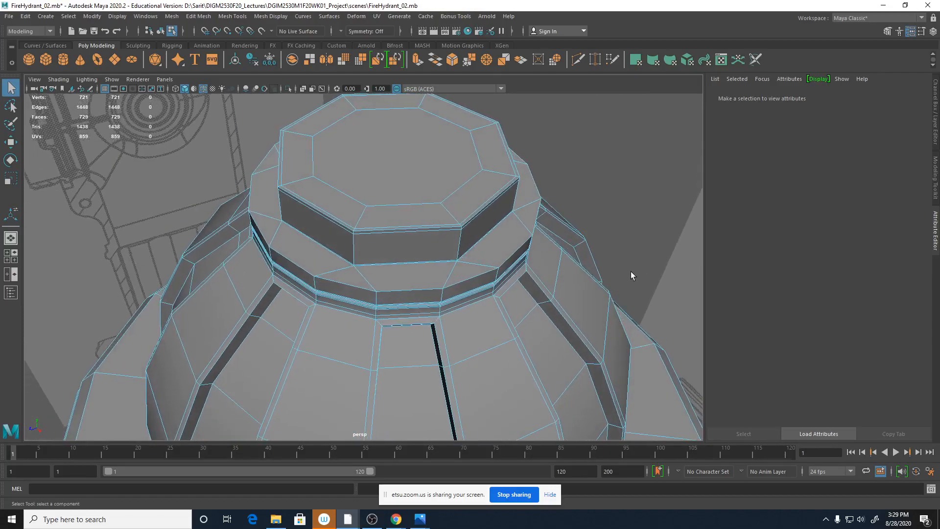
key(3)
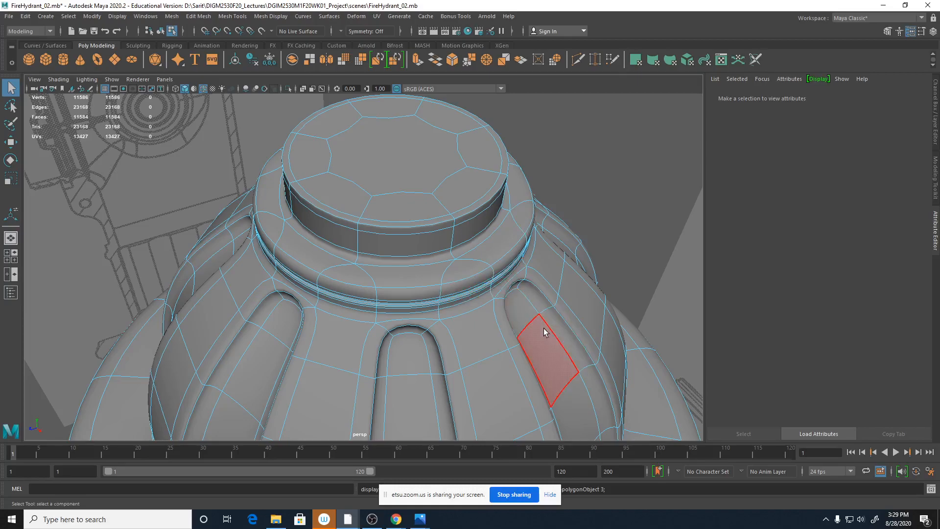
Step: Try to insert Multi-Cut edge loops on both sides of the cap's front vertical corner edge in the unsmoothed display
key(1)
alt+right_drag(415, 290, 575, 320)
alt+drag(575, 321, 484, 283)
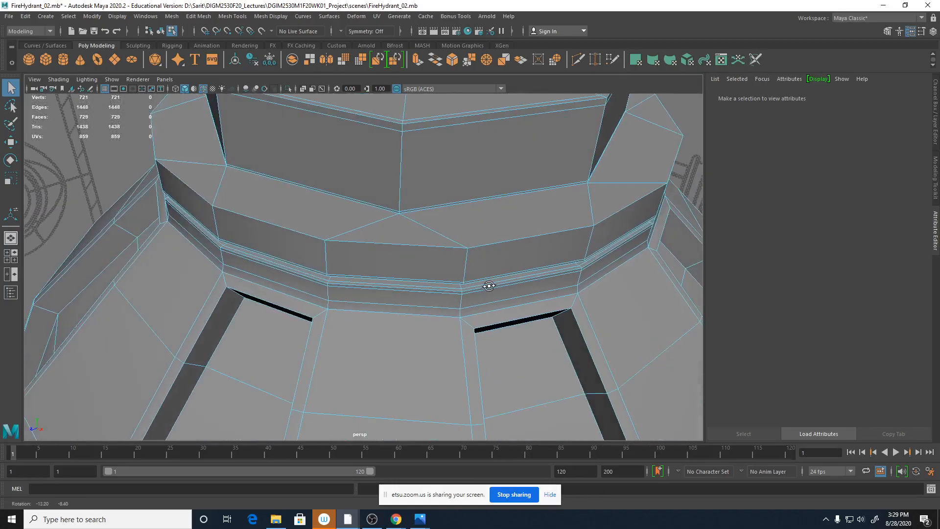
alt+middle_drag(485, 283, 480, 312)
alt+drag(481, 313, 457, 336)
alt+right_drag(457, 336, 495, 335)
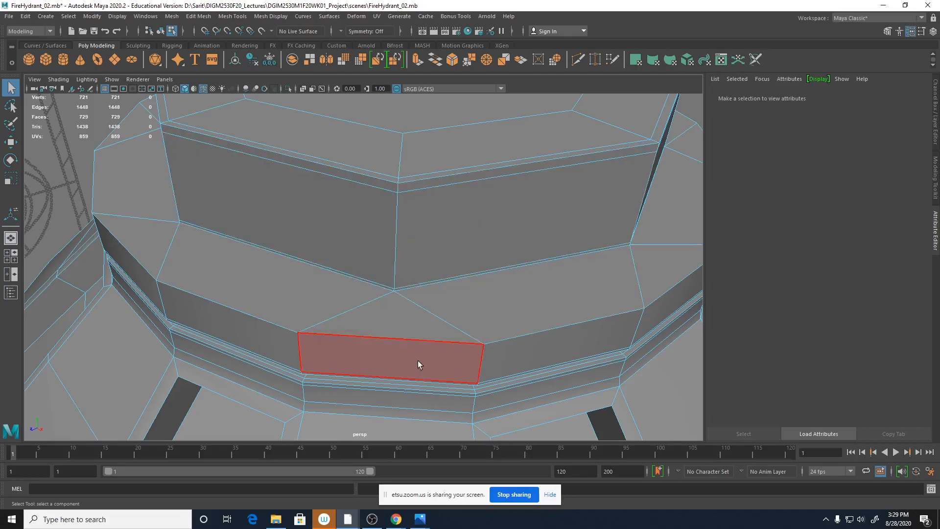
shift+right_click(395, 275)
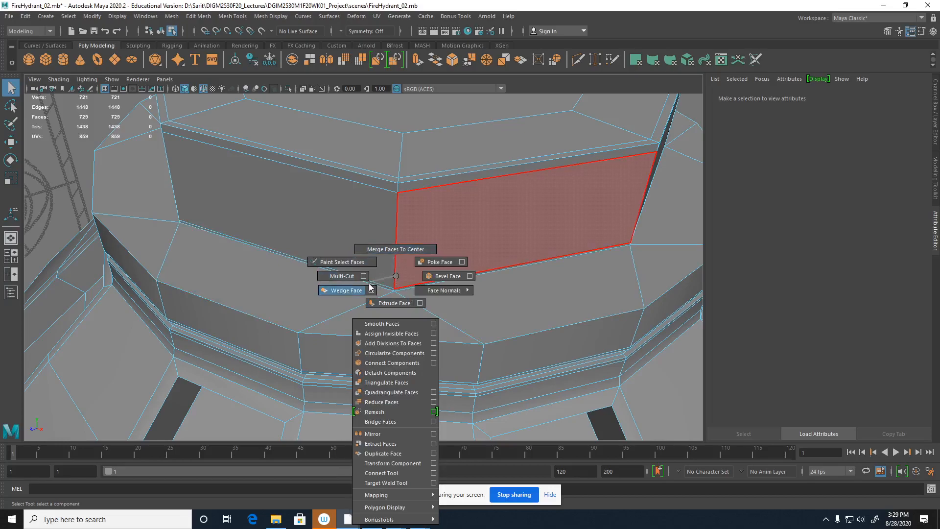
click(341, 275)
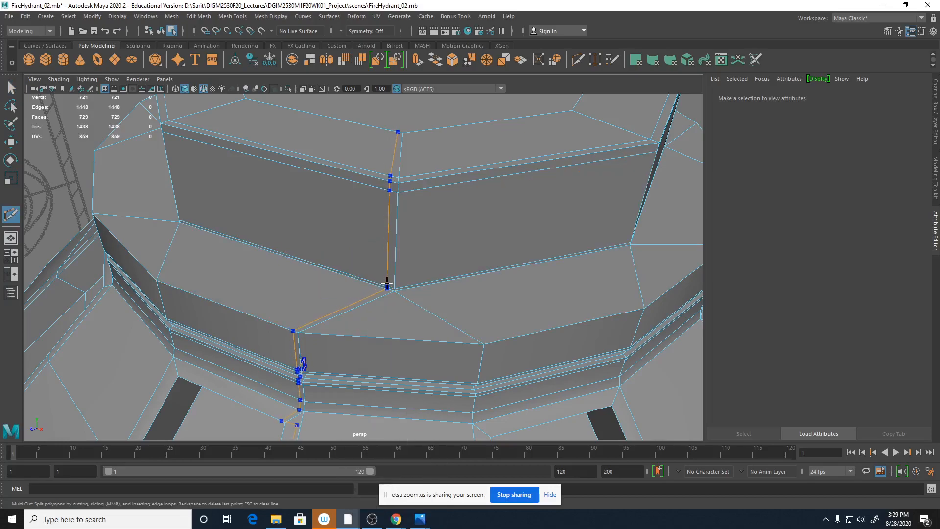
alt+right_drag(400, 279, 228, 250)
alt+middle_drag(363, 277, 370, 230)
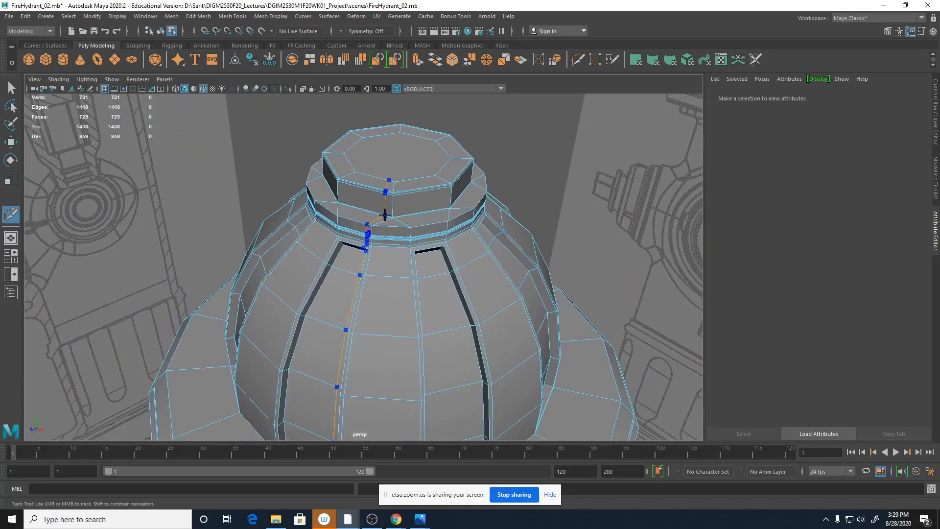
alt+drag(378, 294, 420, 251)
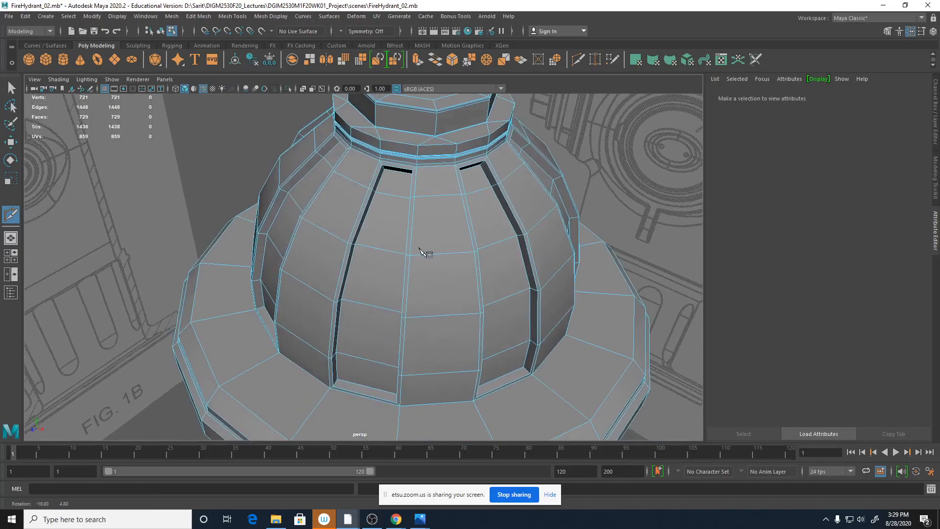
ctrl+click(426, 128)
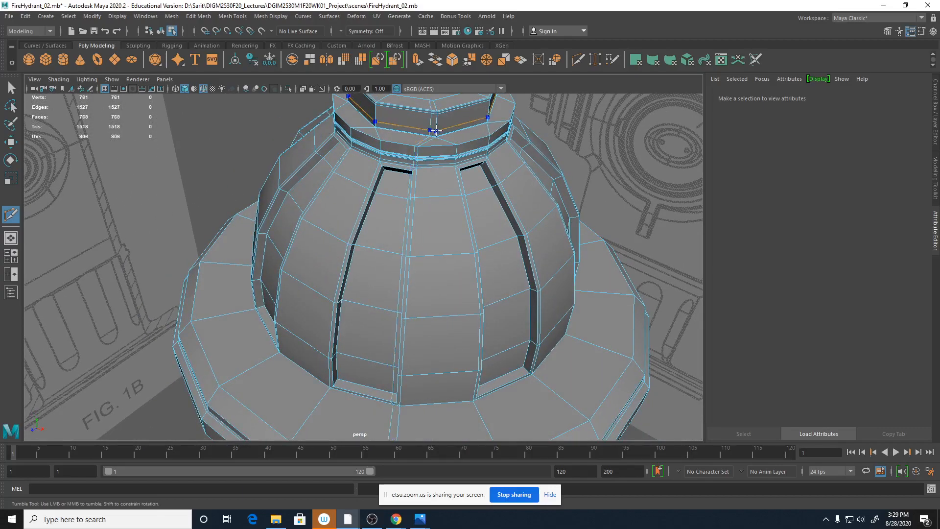
ctrl+click(441, 134)
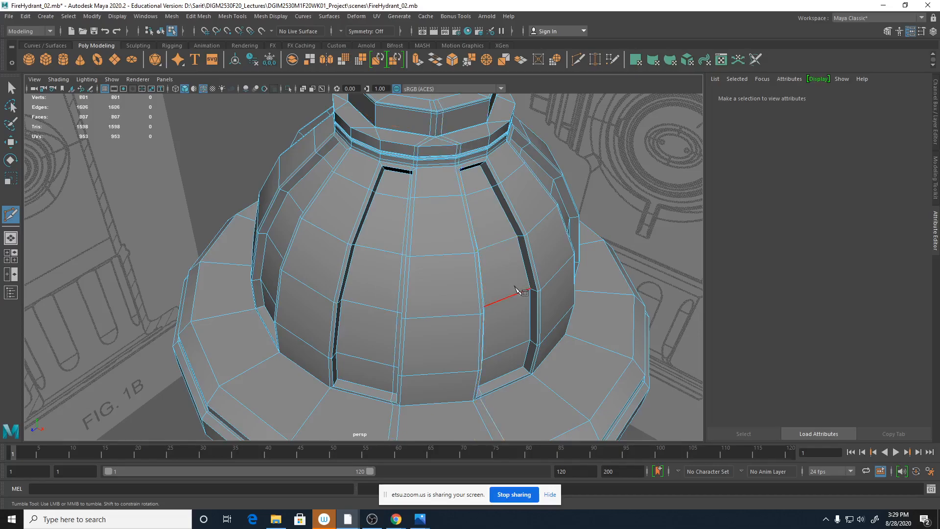
Step: Inspect the dome's flutes in smooth mesh preview and undo the two edge loops added beside the cap's corner
key(3)
alt+right_drag(529, 320, 780, 373)
alt+drag(780, 374, 491, 174)
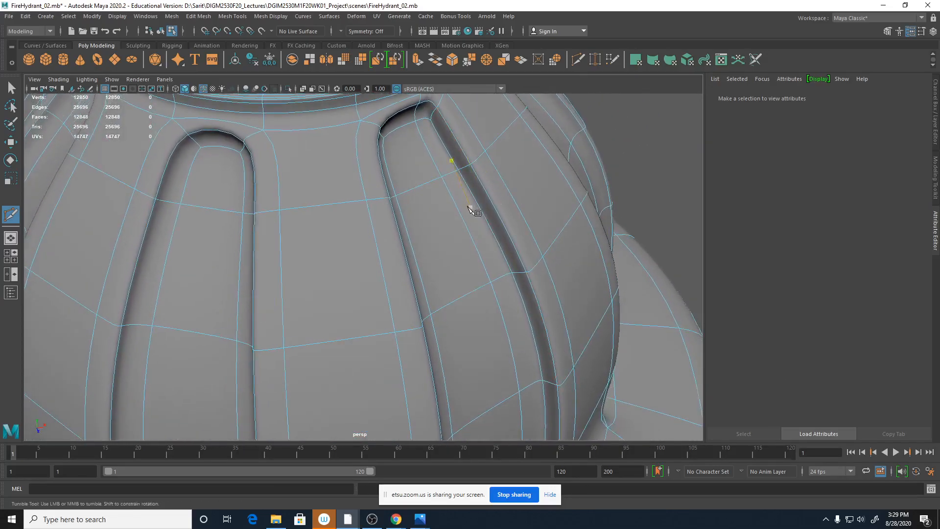
alt+drag(472, 207, 390, 205)
alt+right_drag(540, 218, 367, 294)
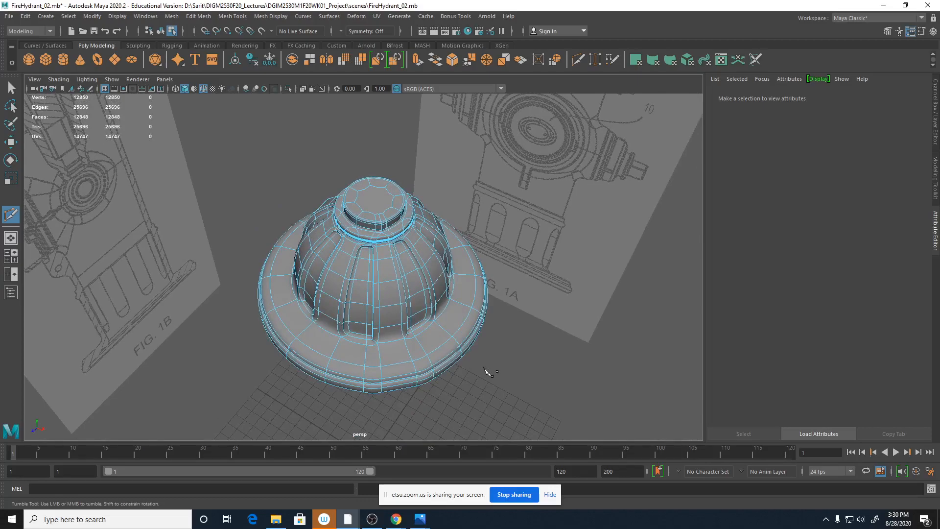
alt+right_drag(431, 282, 634, 285)
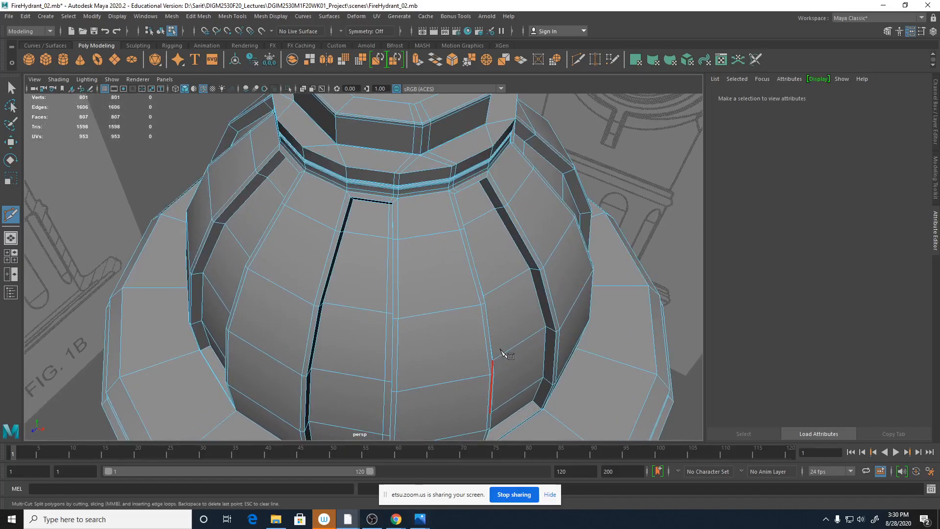
key(ctrl+z)
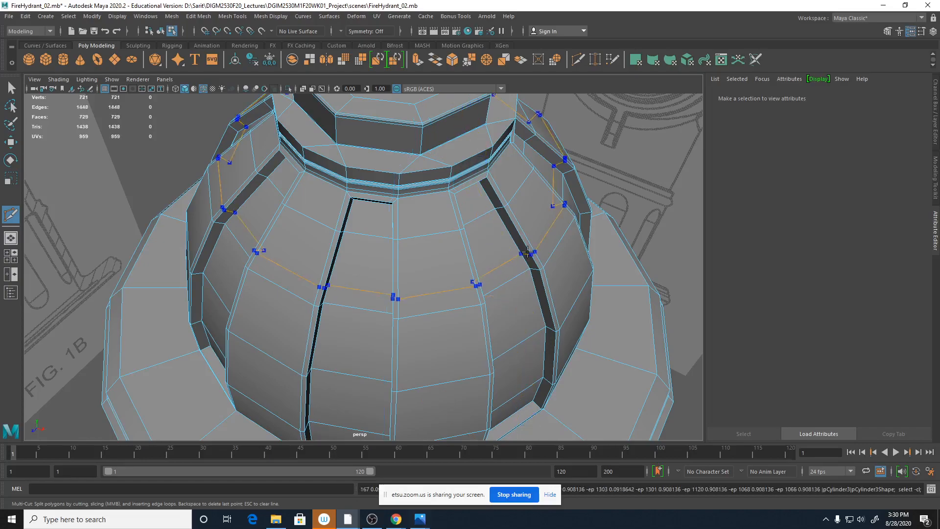
Step: Try a manual Multi-Cut line beside the cap's corner edge, from the top rim down the side to the collar's outer vertex
alt+right_drag(616, 288, 559, 323)
alt+middle_drag(559, 323, 474, 349)
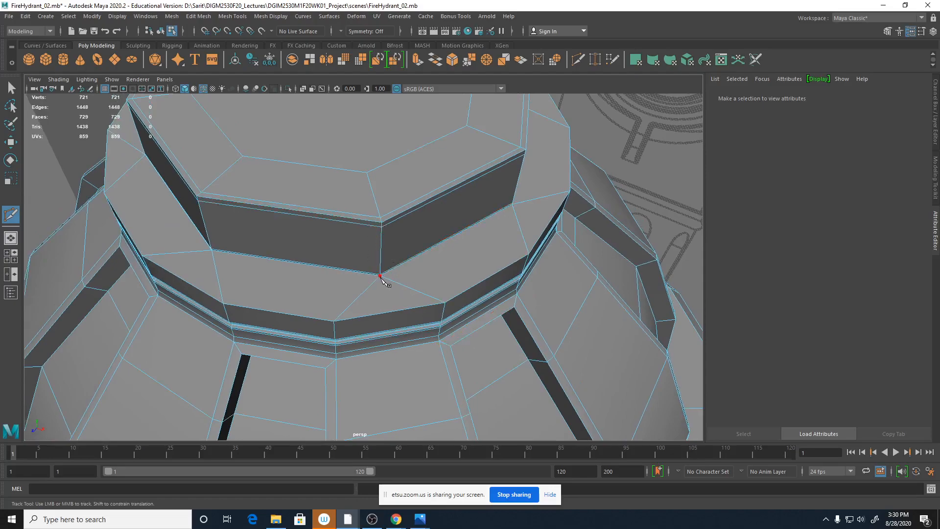
alt+right_drag(380, 279, 512, 288)
alt+drag(412, 289, 410, 280)
alt+middle_drag(411, 283, 413, 274)
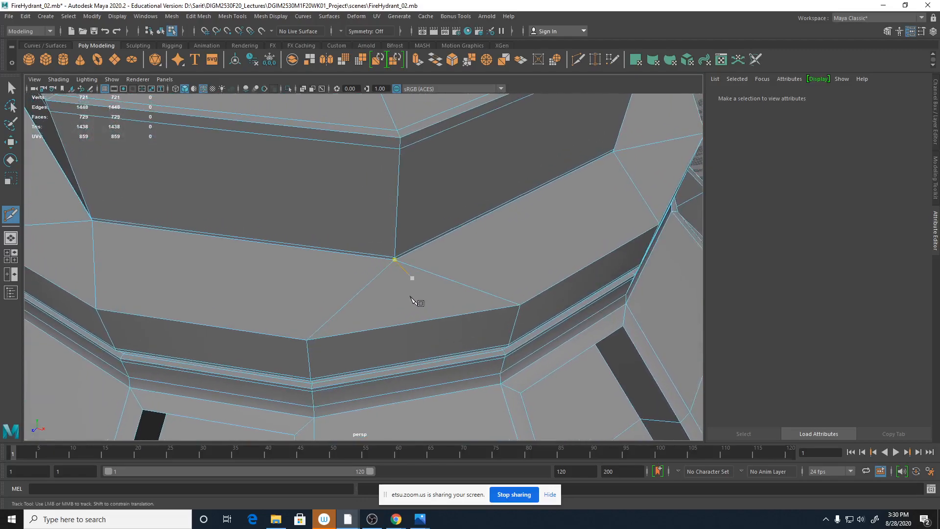
click(392, 137)
click(391, 256)
scroll(405, 279, up, 6)
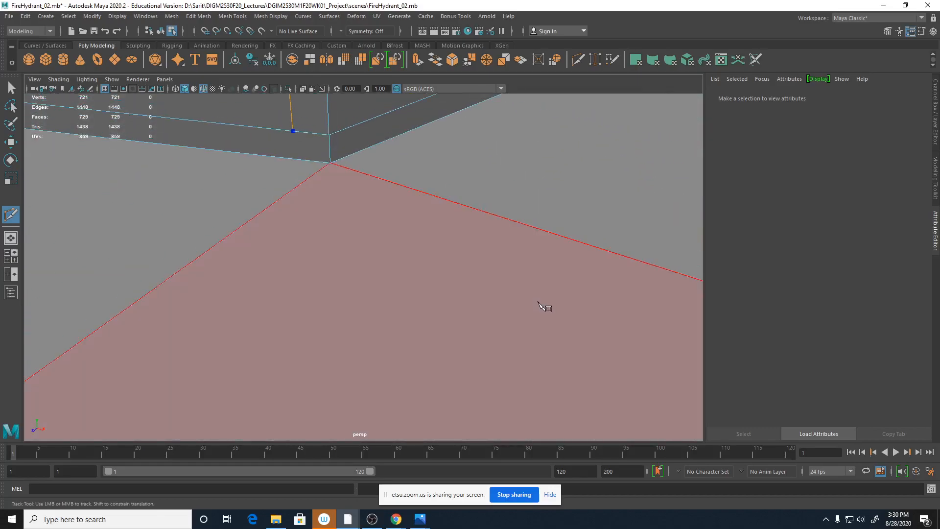
scroll(395, 260, down, 4)
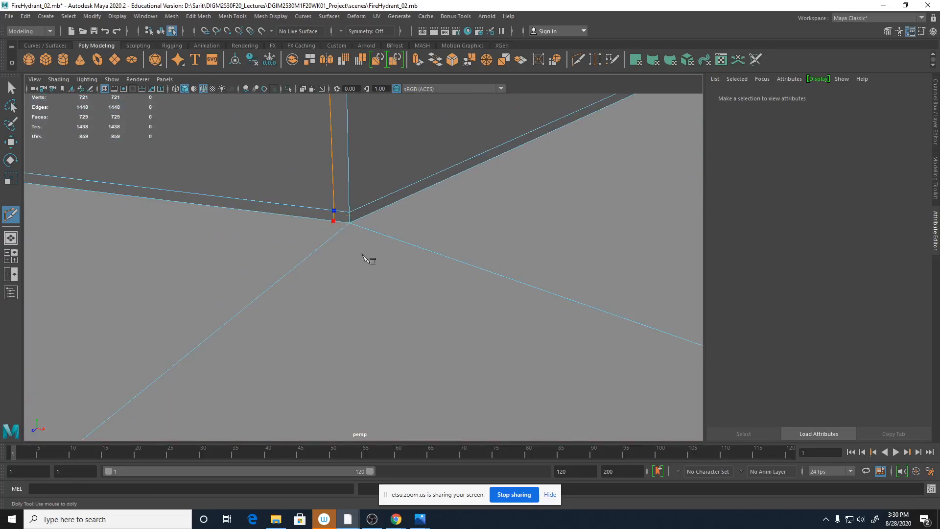
alt+middle_drag(255, 342, 437, 210)
alt+right_drag(587, 281, 442, 250)
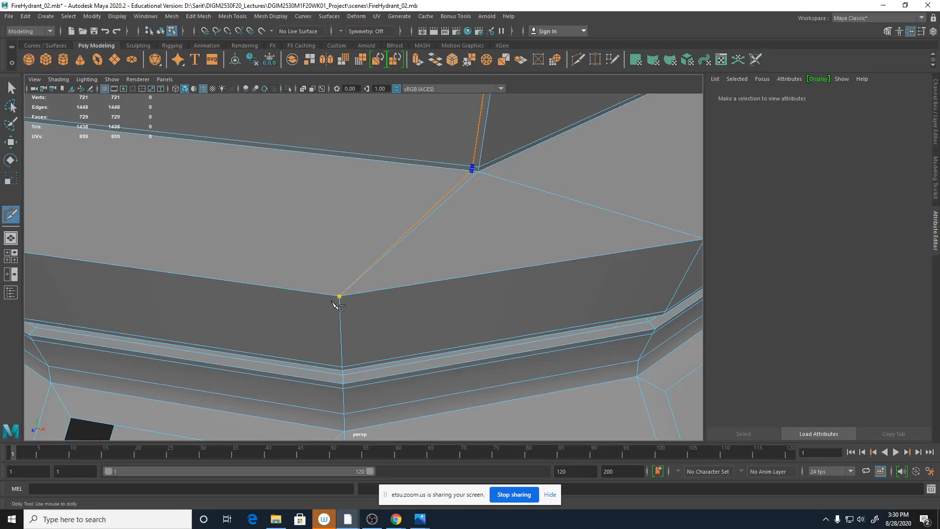
alt+right_drag(444, 350, 242, 326)
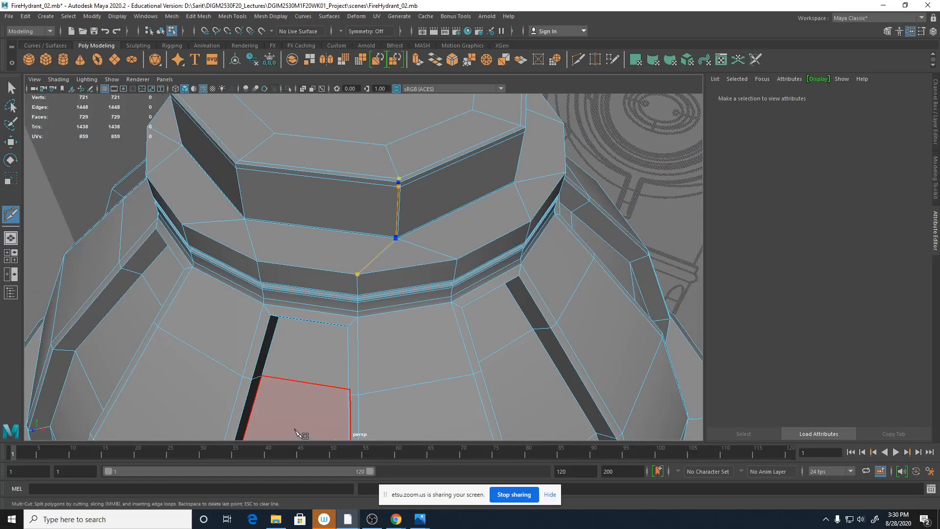
Step: Check the manual corner cut in smooth mesh preview and undo it
key(3)
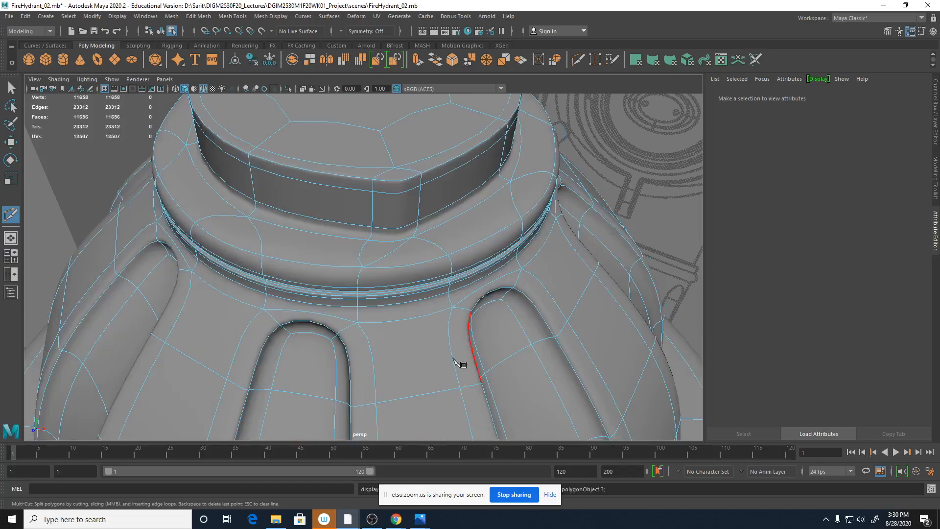
alt+drag(455, 365, 470, 357)
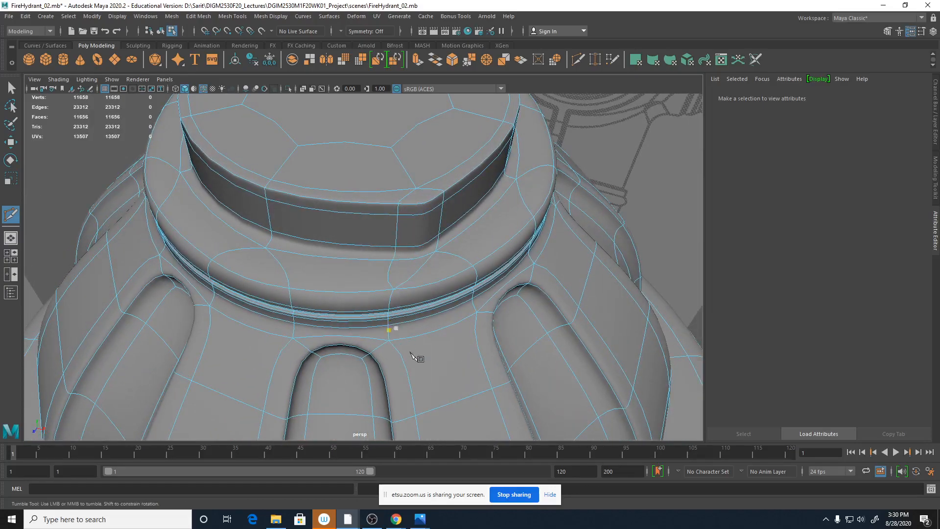
alt+right_drag(402, 338, 380, 352)
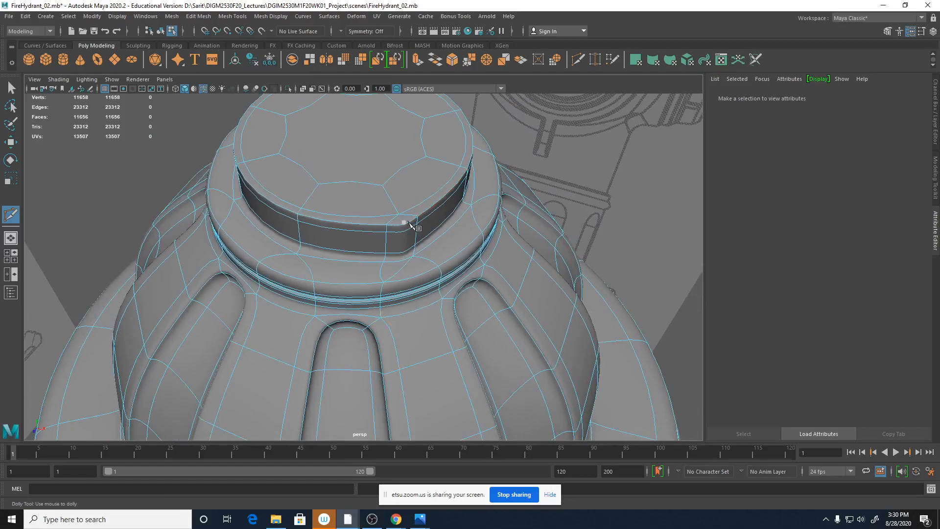
ctrl+drag(454, 268, 465, 260)
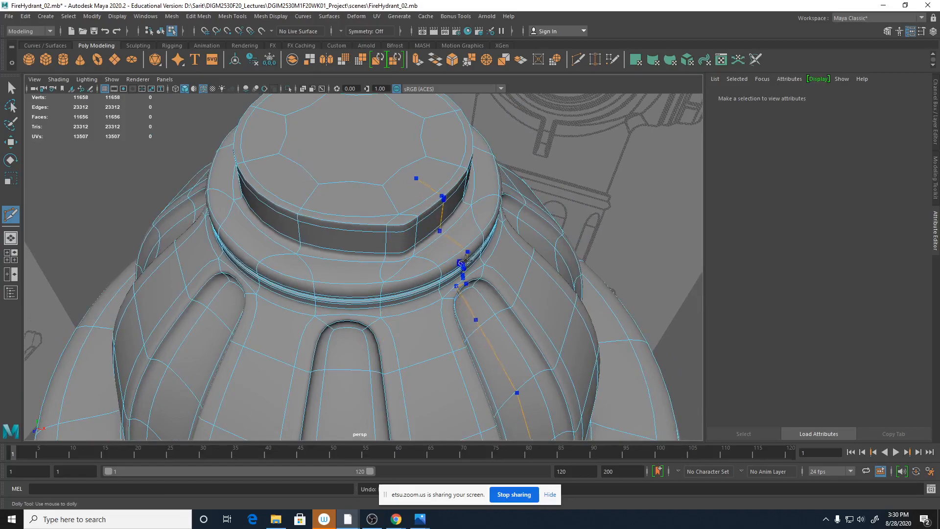
key(1)
alt+right_drag(348, 245, 584, 246)
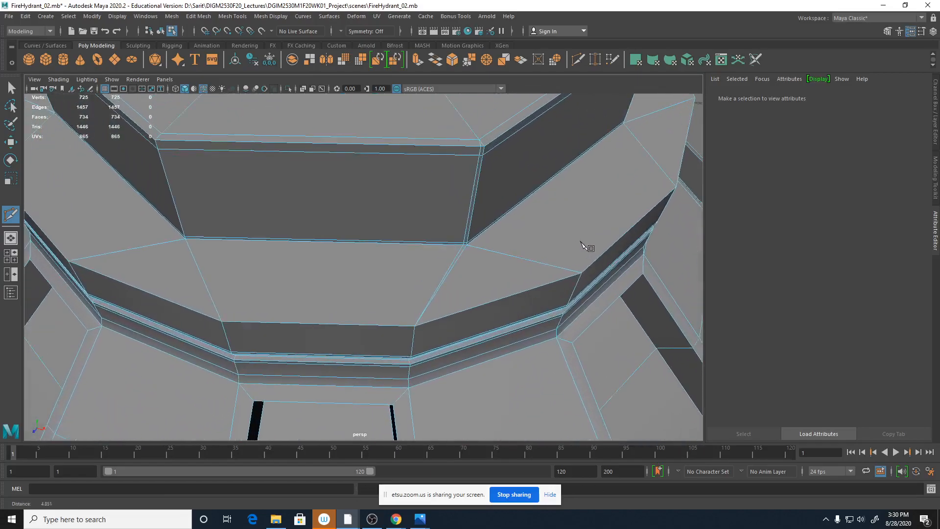
alt+middle_drag(584, 246, 490, 277)
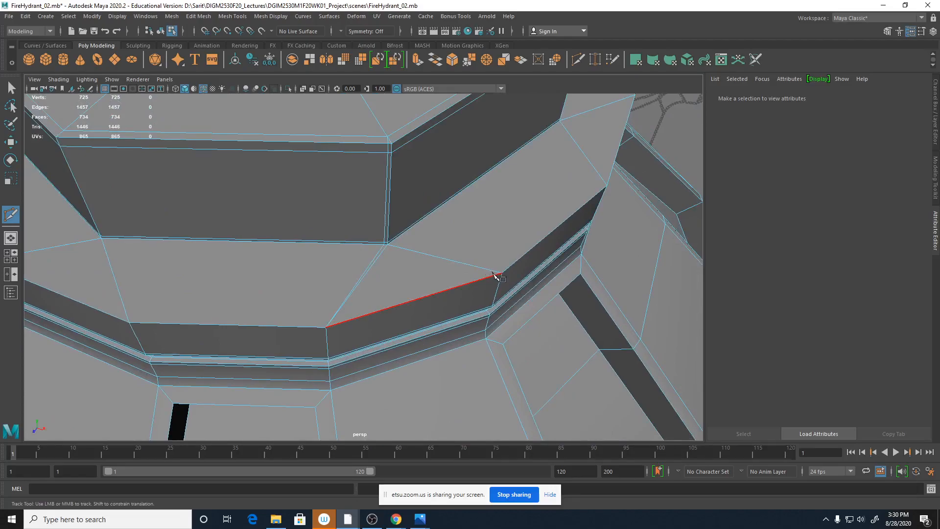
key(ctrl+z)
alt+right_drag(482, 280, 480, 256)
alt+middle_drag(480, 256, 483, 268)
click(519, 285)
alt+right_drag(474, 269, 441, 266)
click(387, 253)
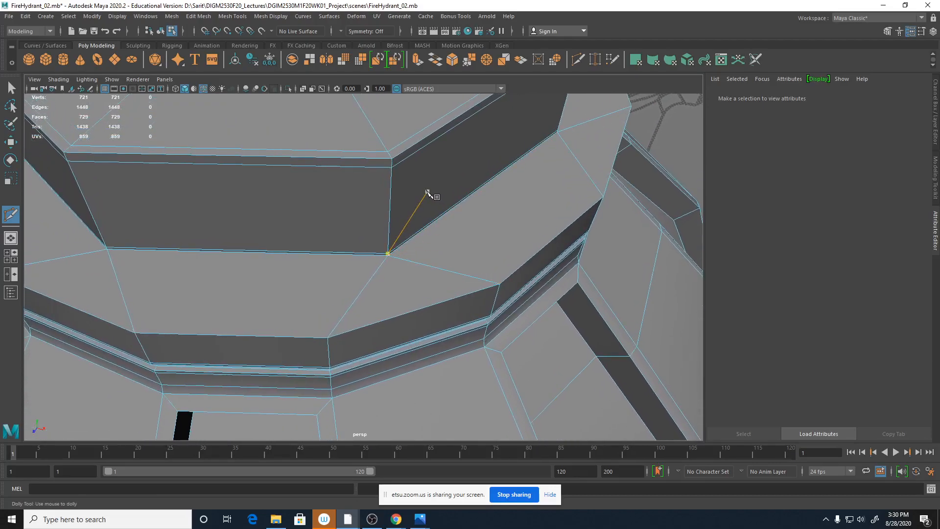
key(Escape)
click(387, 152)
mouse_move(377, 184)
shift+right_down()
mouse_move(382, 201)
mouse_move(380, 189)
shift+right_up()
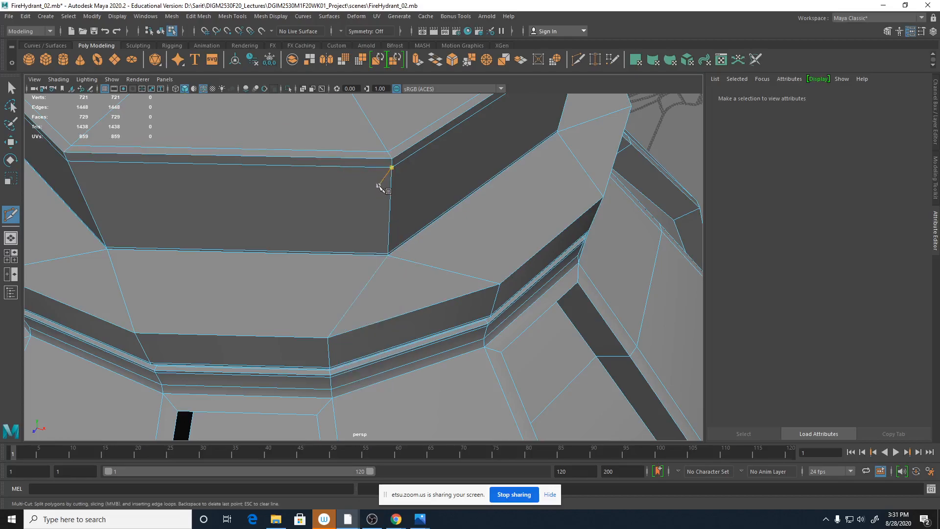
key(F8)
key(F8)
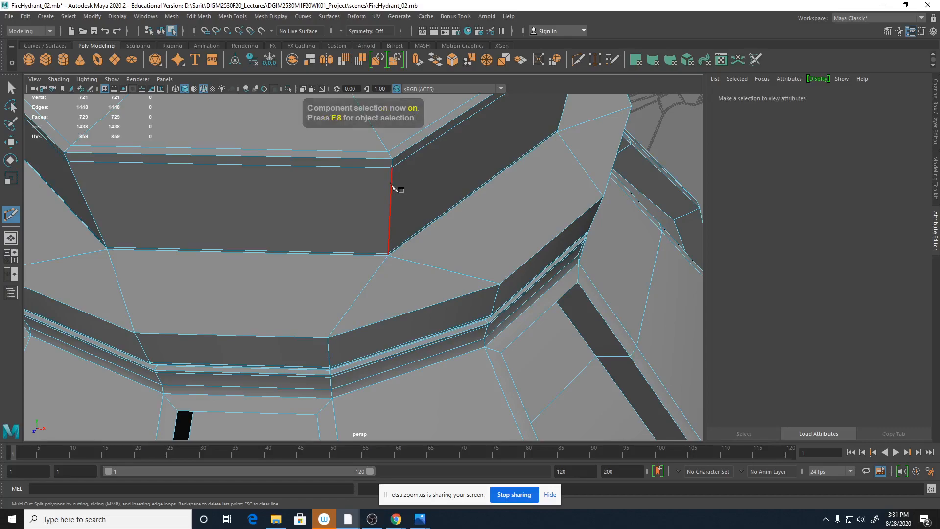
shift+right_drag(389, 180, 344, 182)
key(F8)
key(q)
Step: Start a Multi-Cut line at the cap's inner rim corner vertex and carry it over the rim edges just left of the corner
alt+drag(383, 248, 454, 210)
alt+right_drag(454, 210, 378, 199)
alt+right_drag(400, 258, 601, 263)
alt+middle_drag(561, 253, 522, 257)
alt+right_drag(523, 257, 499, 259)
alt+middle_drag(504, 262, 413, 195)
click(412, 184)
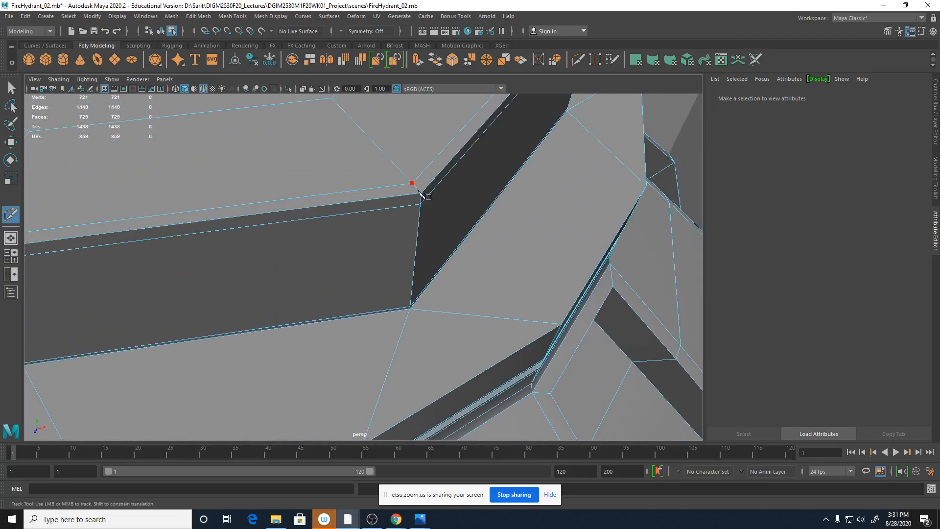
alt+drag(419, 204, 399, 199)
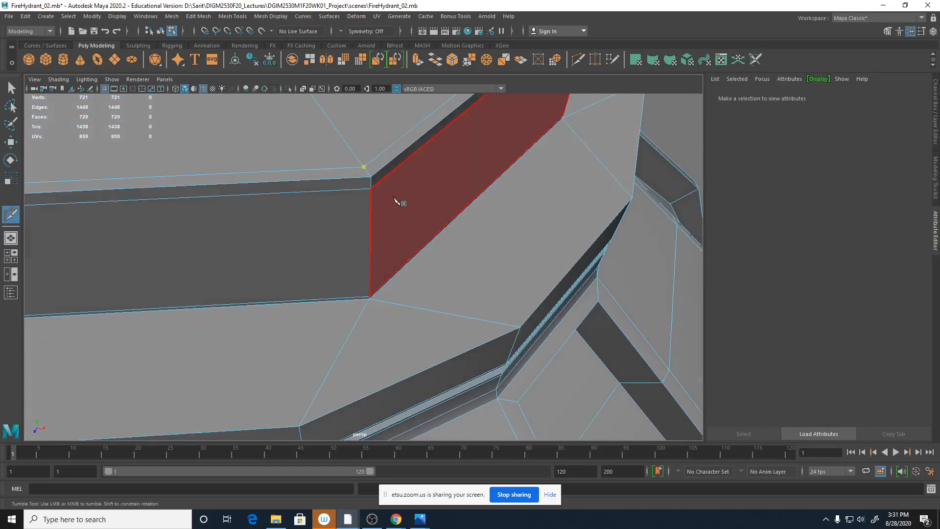
click(366, 179)
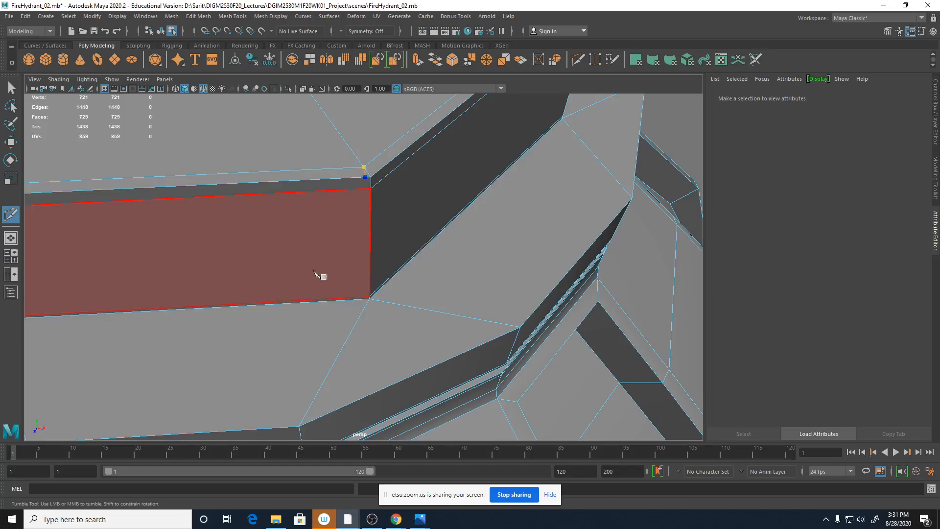
click(295, 191)
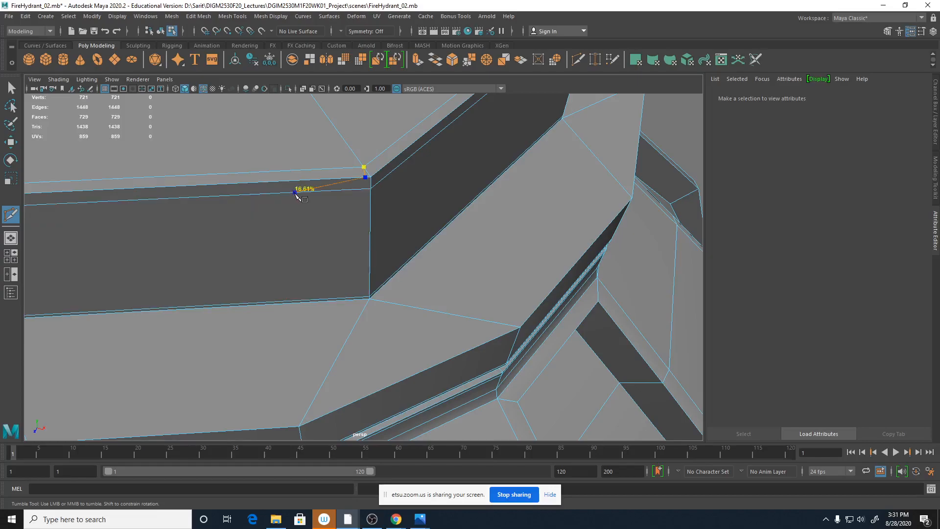
drag(296, 194, 367, 216)
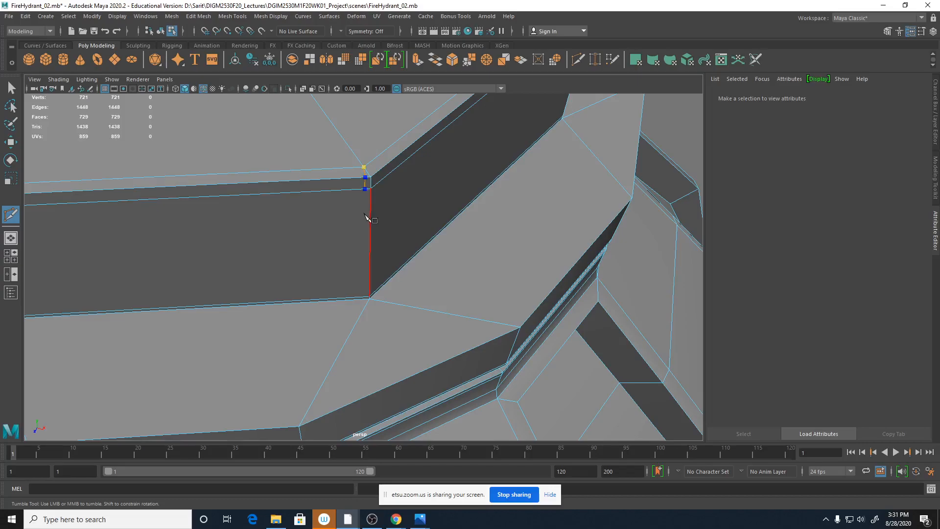
Step: Continue the cut down the left face beside the vertical corner edge and across the collar to its outer vertex, completing it
alt+right_drag(362, 313, 398, 300)
click(362, 312)
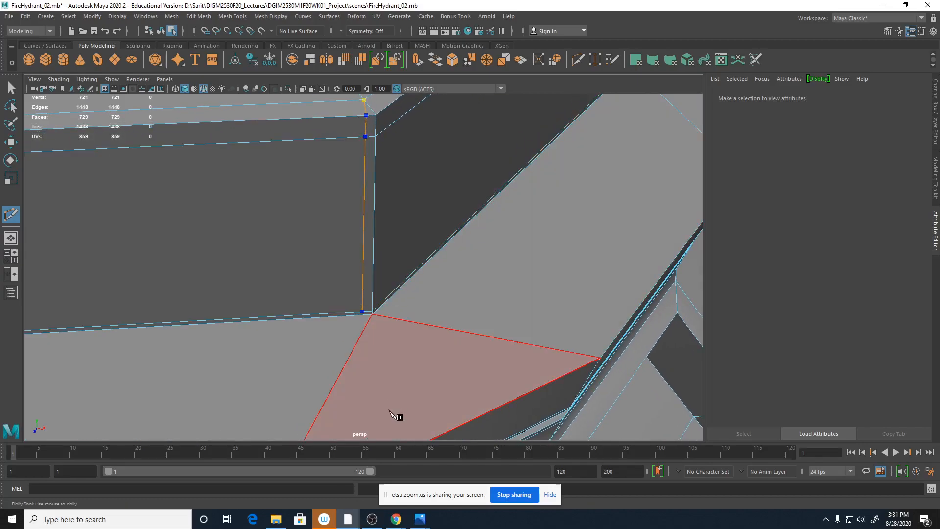
key(BackSpace)
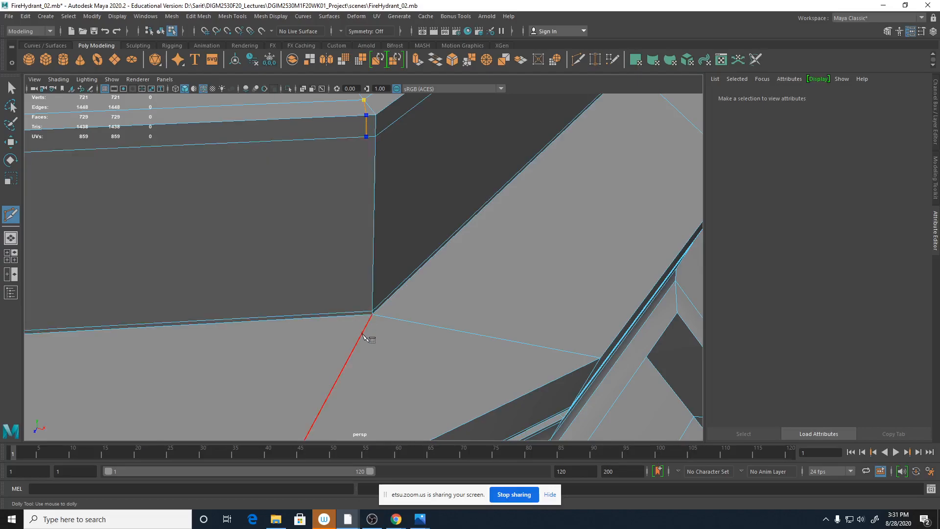
alt+drag(368, 335, 367, 319)
alt+right_drag(367, 320, 398, 319)
alt+middle_drag(413, 233, 391, 366)
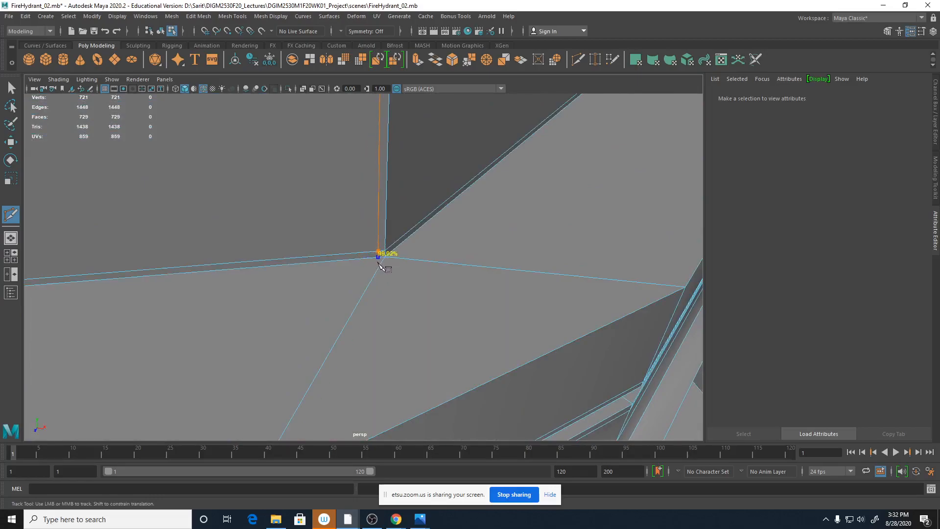
drag(379, 263, 378, 263)
alt+right_drag(417, 302, 351, 323)
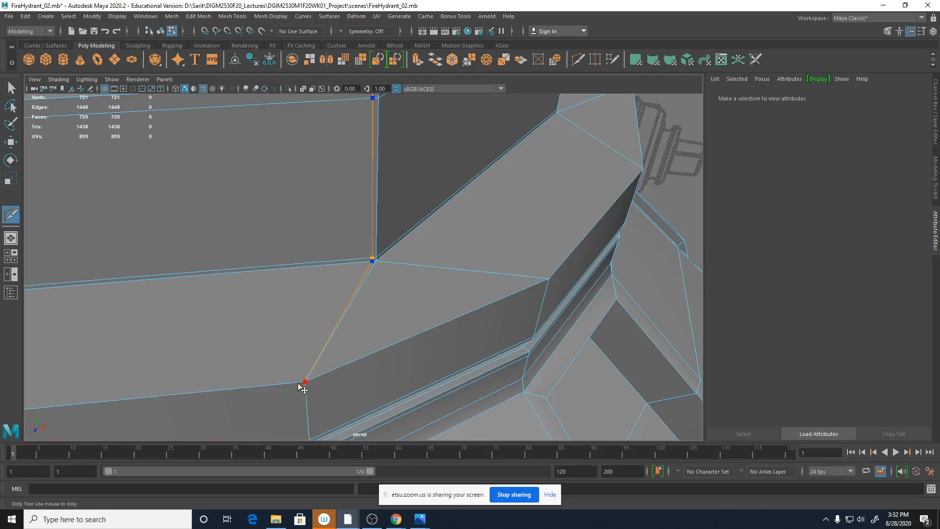
right_click(330, 387)
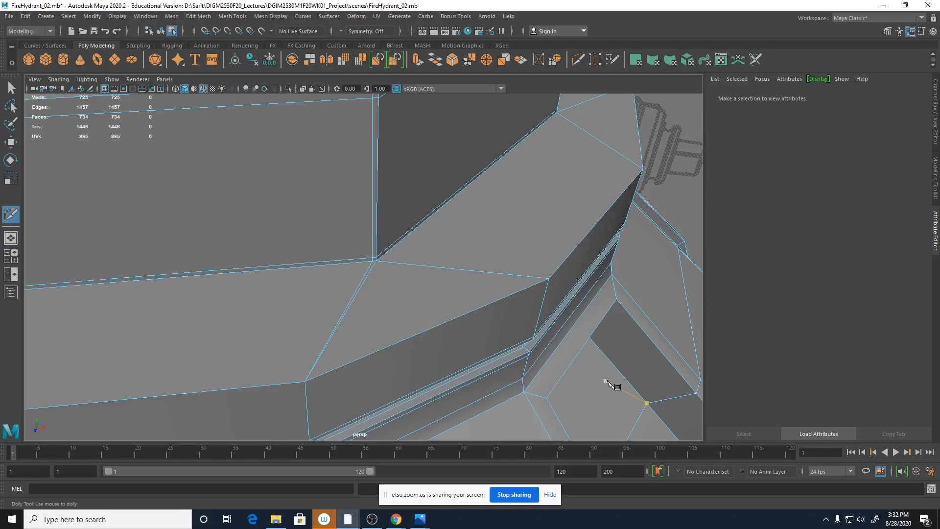
Step: Cut a matching support line on the right face of the same corner, from the inner rim vertex to the collar's right outer vertex
alt+drag(607, 389, 441, 325)
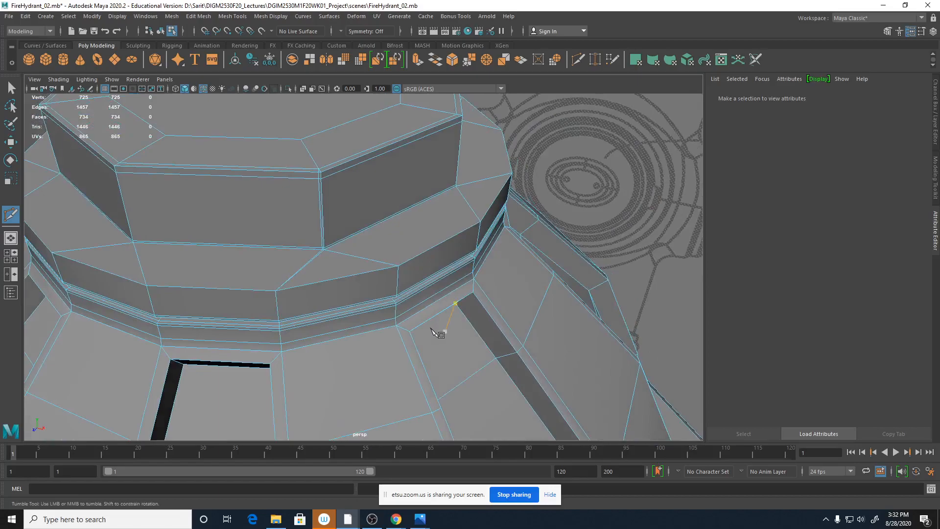
alt+right_drag(341, 245, 492, 253)
alt+middle_drag(492, 253, 436, 373)
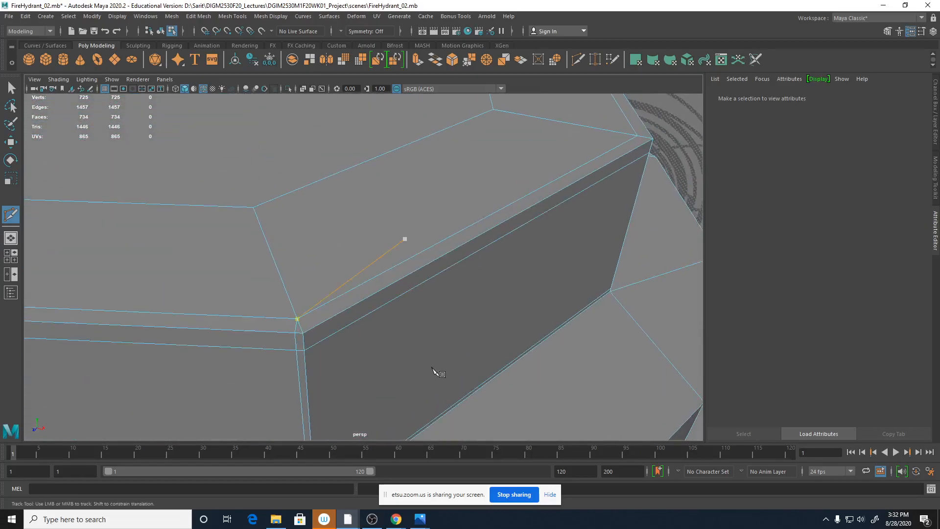
alt+middle_drag(316, 337, 339, 292)
alt+right_drag(340, 292, 376, 290)
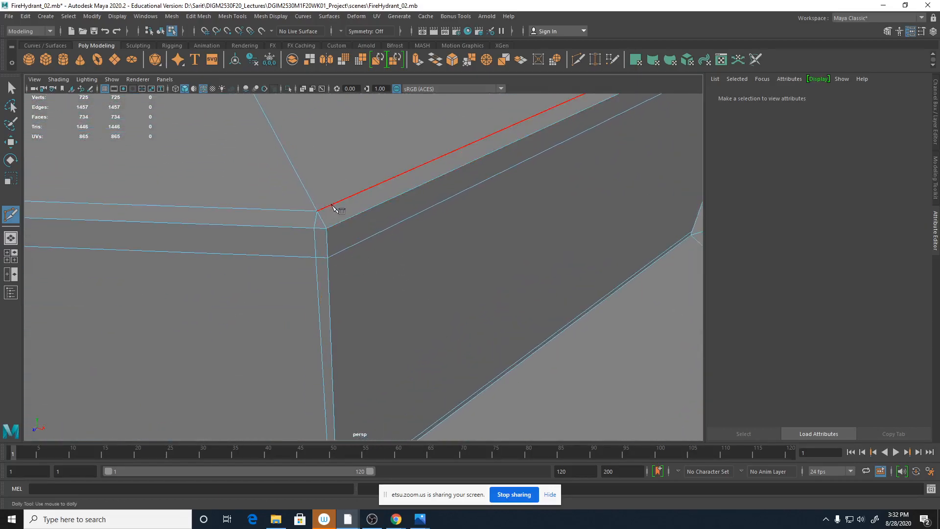
click(317, 211)
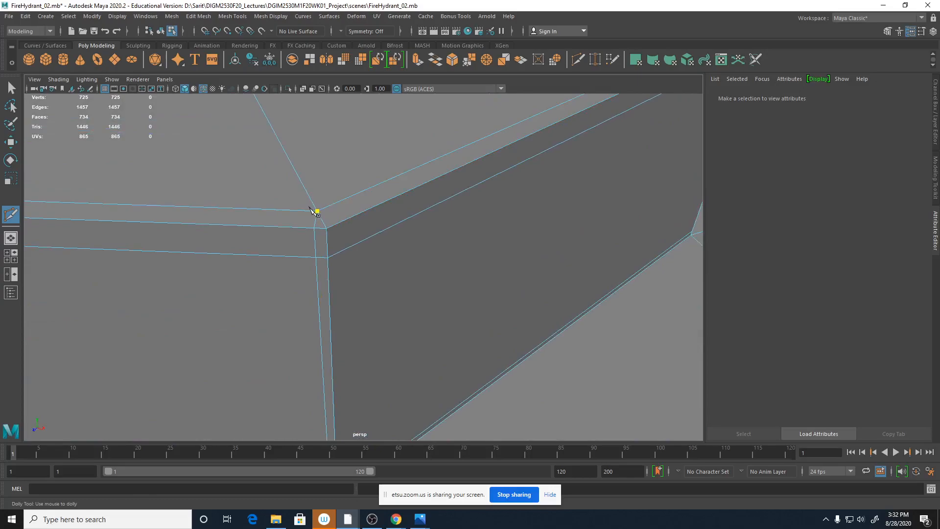
click(335, 225)
alt+middle_drag(394, 289, 387, 227)
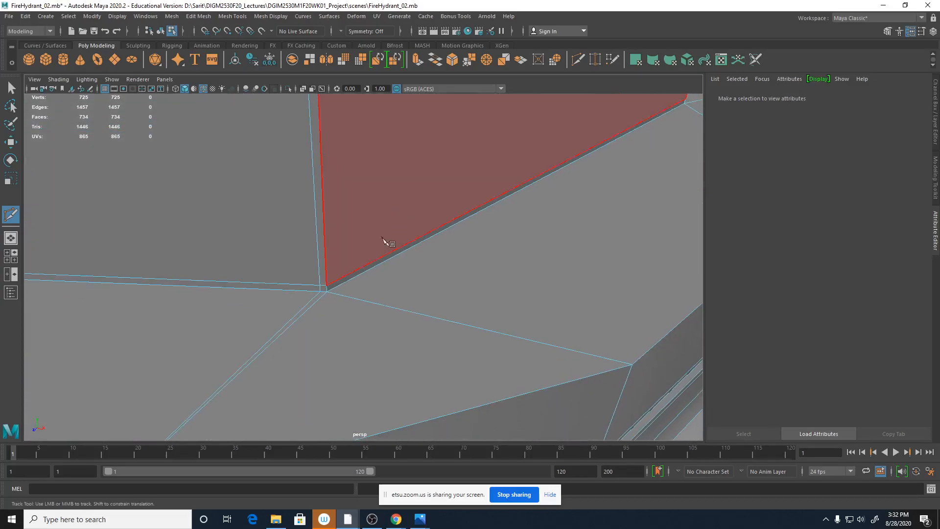
click(335, 284)
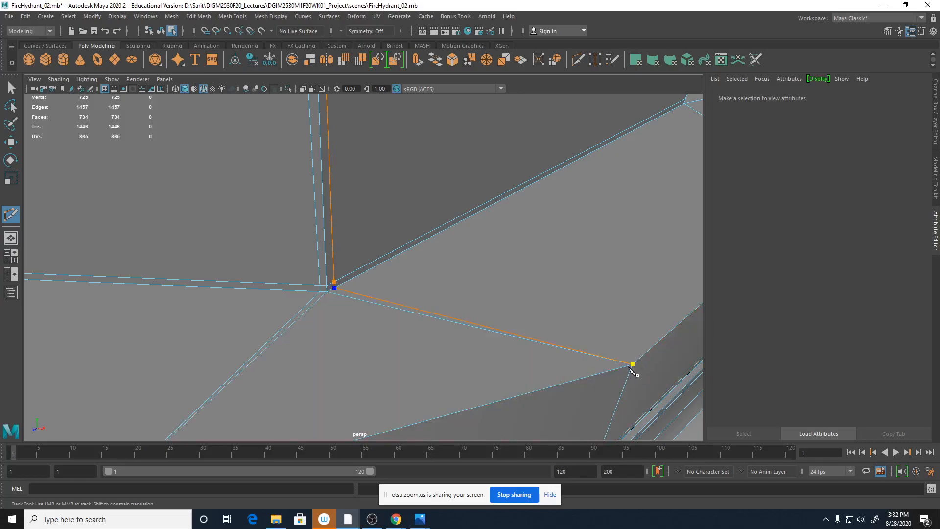
click(630, 368)
right_click(631, 370)
Step: Examine the cap's corner with its two support cuts in smooth mesh preview, from close up and around the dome
alt+right_drag(563, 348, 351, 312)
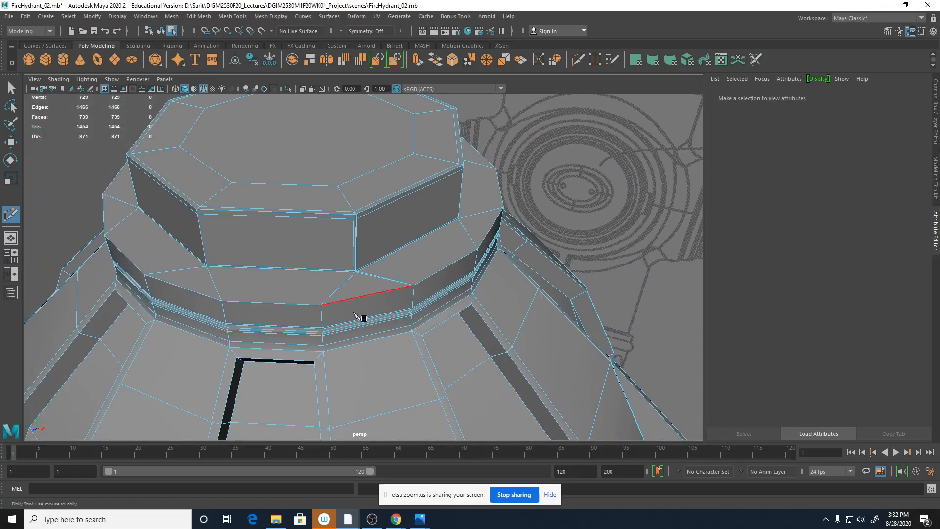
alt+drag(374, 314, 357, 325)
alt+right_drag(360, 329, 411, 333)
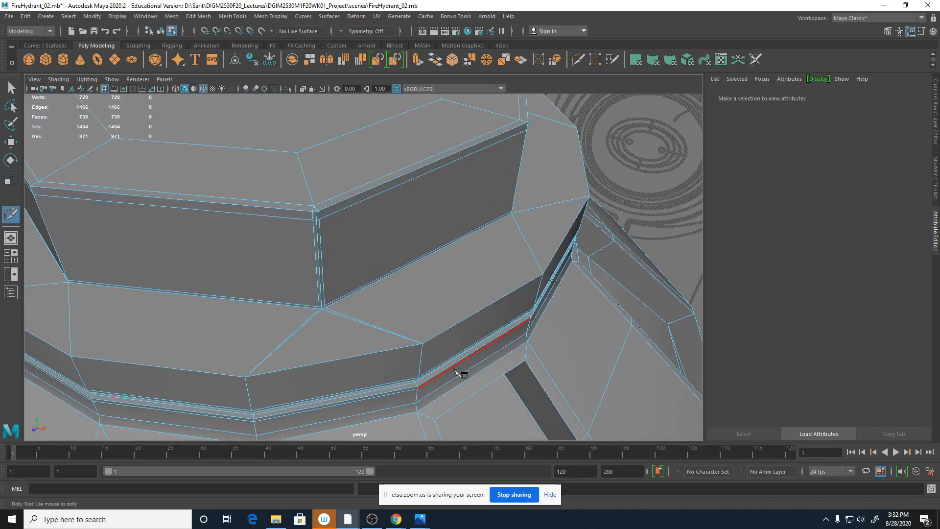
key(3)
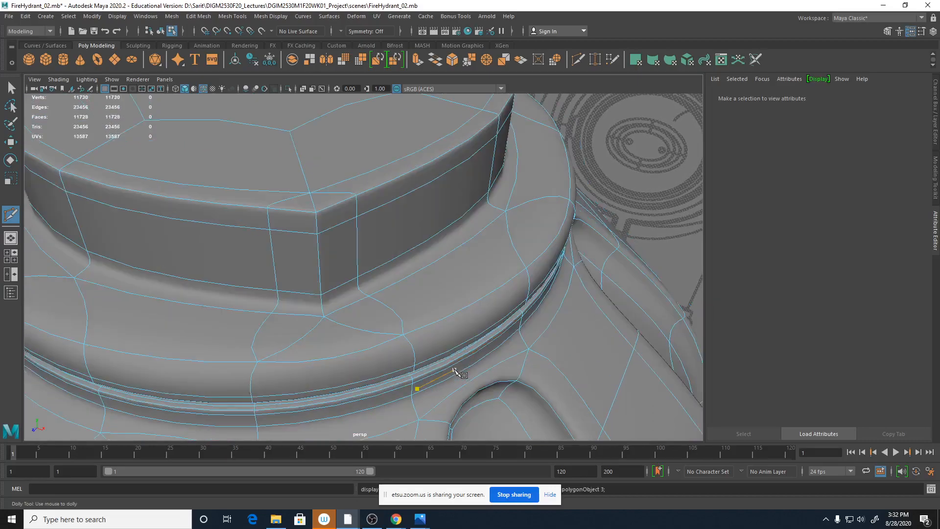
alt+right_drag(501, 308, 244, 275)
alt+drag(399, 365, 499, 437)
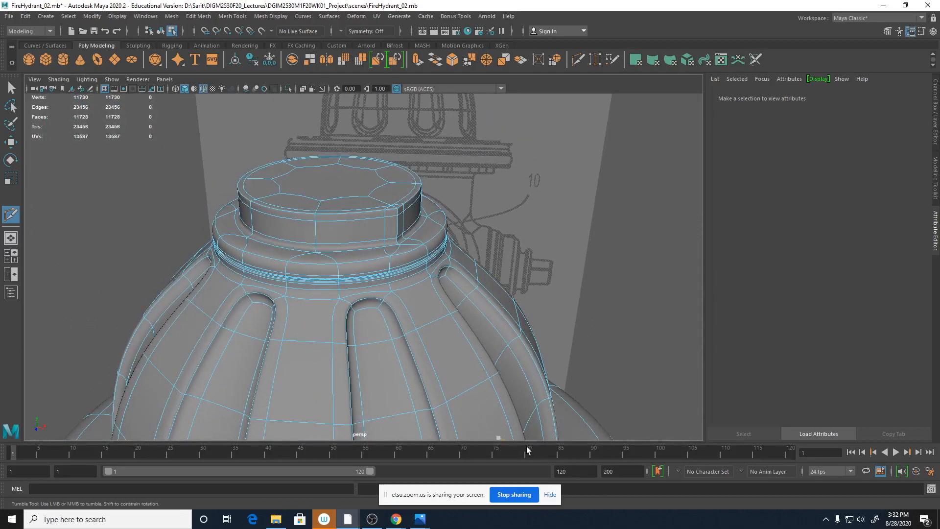
alt+drag(482, 283, 411, 269)
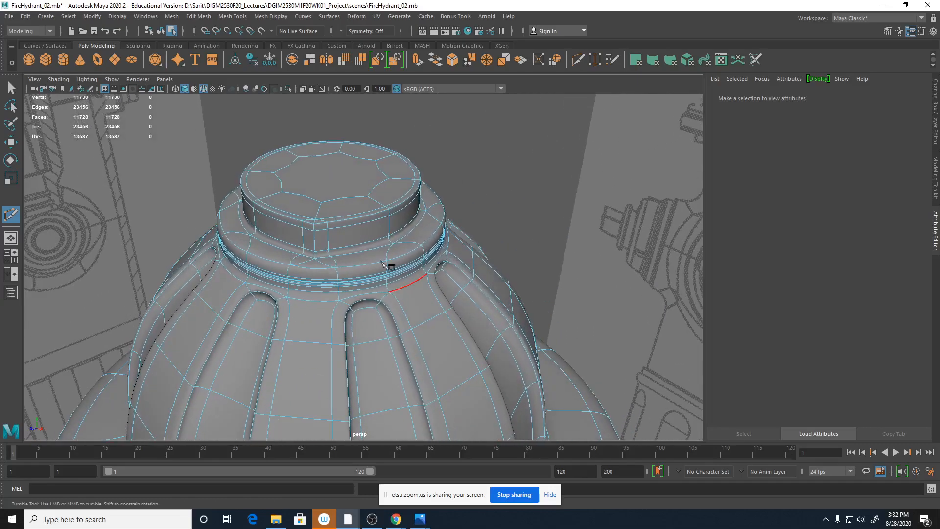
alt+right_drag(372, 349, 598, 373)
alt+drag(598, 373, 476, 353)
key(1)
Step: Cut a support line left of the cap's second corner, from the inner rim vertex down the side to the collar's outer vertex
alt+right_drag(341, 271, 519, 268)
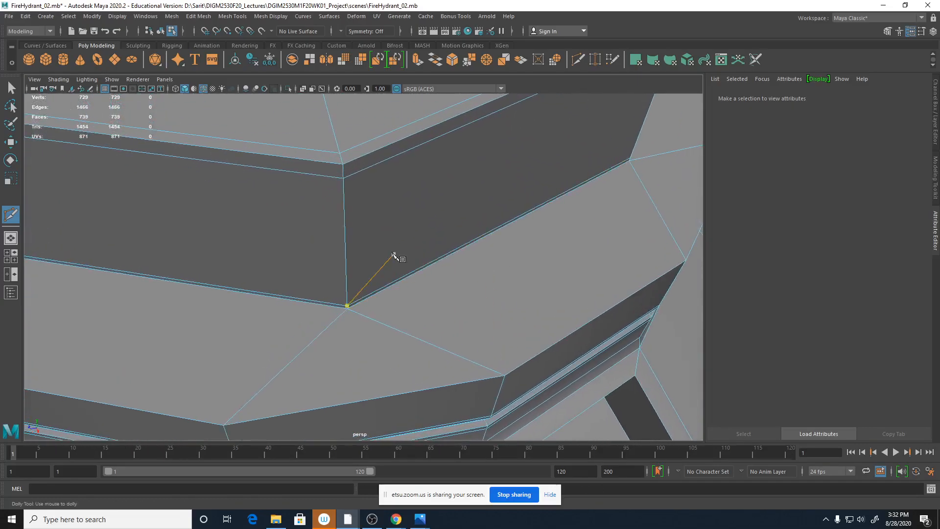
alt+middle_drag(392, 254, 411, 256)
click(370, 156)
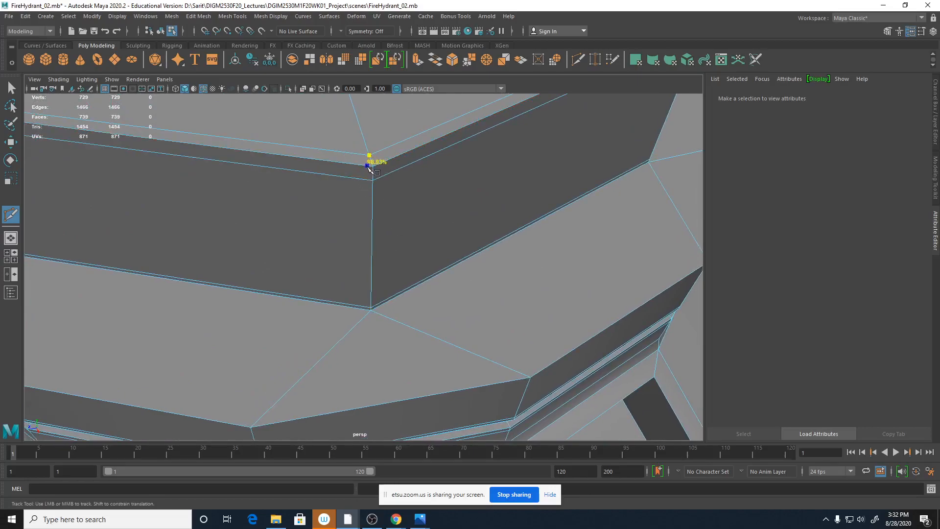
click(369, 167)
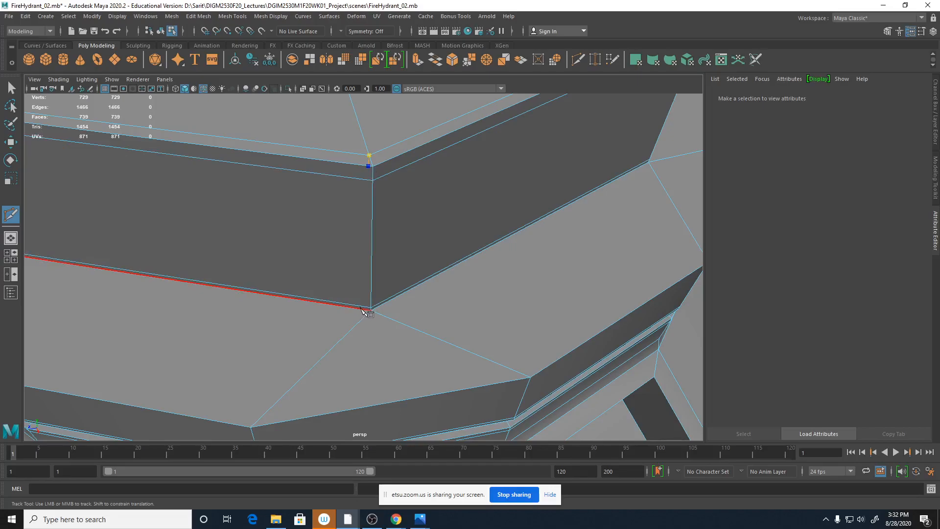
alt+drag(361, 309, 366, 302)
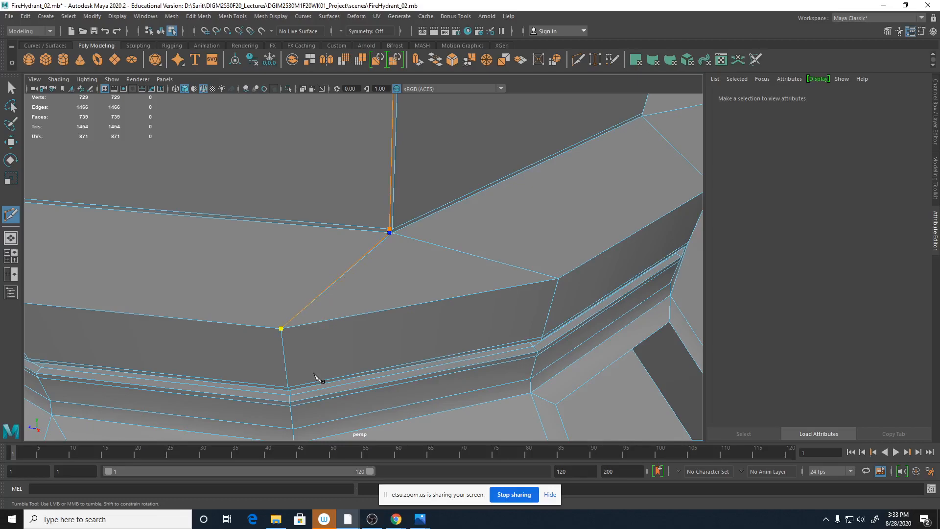
key(Return)
Step: Add the matching support cut right of the second corner, from the inner rim vertex down to the collar's outer vertex
alt+right_drag(463, 257, 377, 139)
mouse_move(376, 136)
mouse_down()
mouse_move(366, 140)
mouse_move(375, 149)
mouse_up()
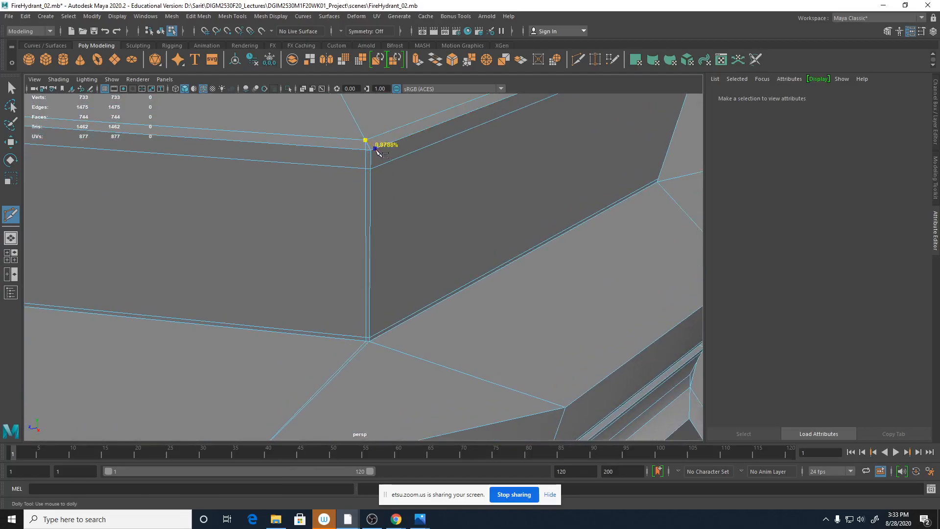
click(374, 337)
right_click(496, 257)
Step: Cut a support line left of the cap's third corner, from the inner rim vertex down the side to the collar's outer vertex
alt+right_drag(500, 255, 330, 254)
alt+drag(341, 267, 278, 273)
alt+right_drag(312, 272, 464, 278)
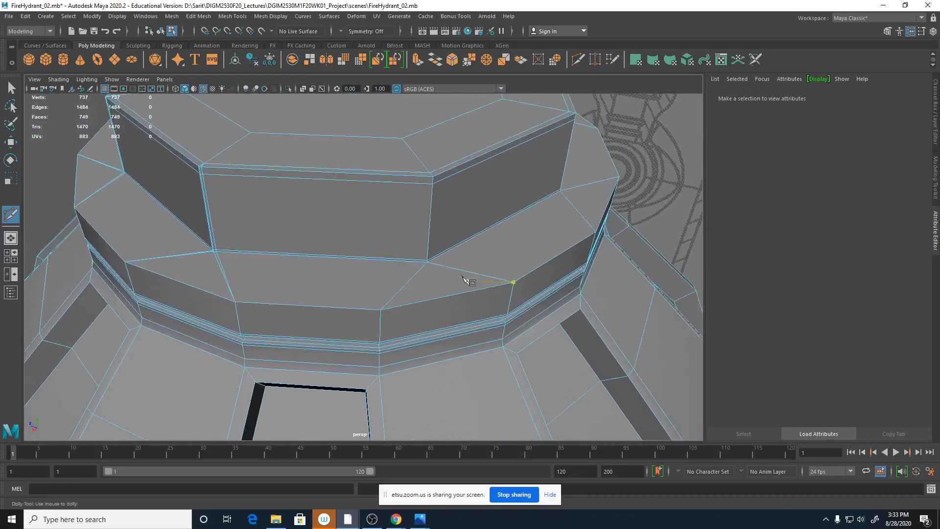
alt+right_drag(394, 258, 446, 255)
alt+middle_drag(442, 231, 442, 243)
alt+right_drag(442, 240, 485, 215)
alt+middle_drag(483, 169, 450, 223)
alt+right_drag(594, 244, 458, 241)
alt+drag(456, 243, 465, 246)
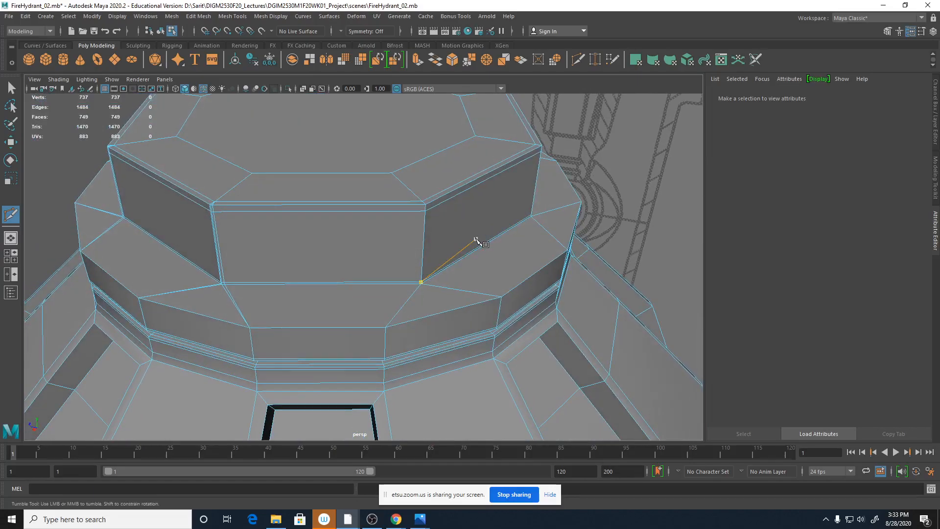
alt+right_drag(466, 243, 451, 138)
drag(455, 145, 476, 146)
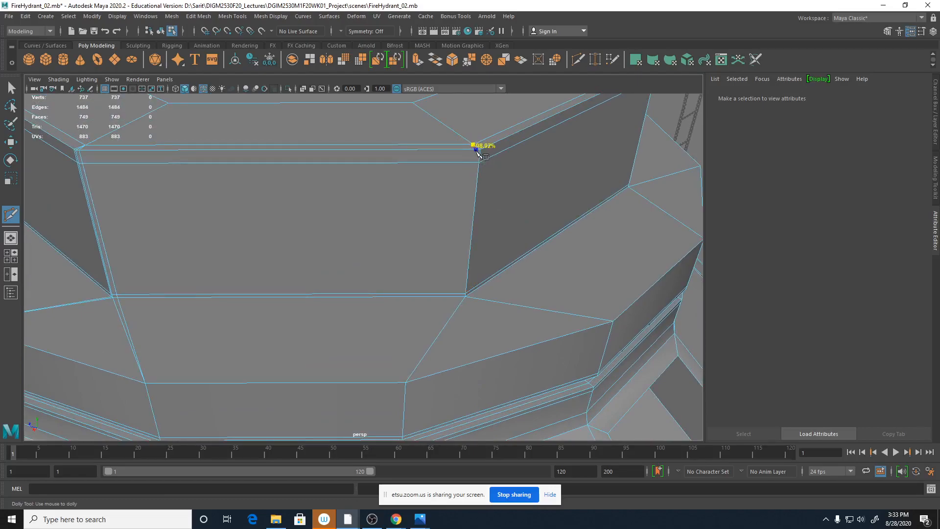
alt+right_drag(459, 308, 515, 308)
alt+middle_drag(513, 310, 452, 327)
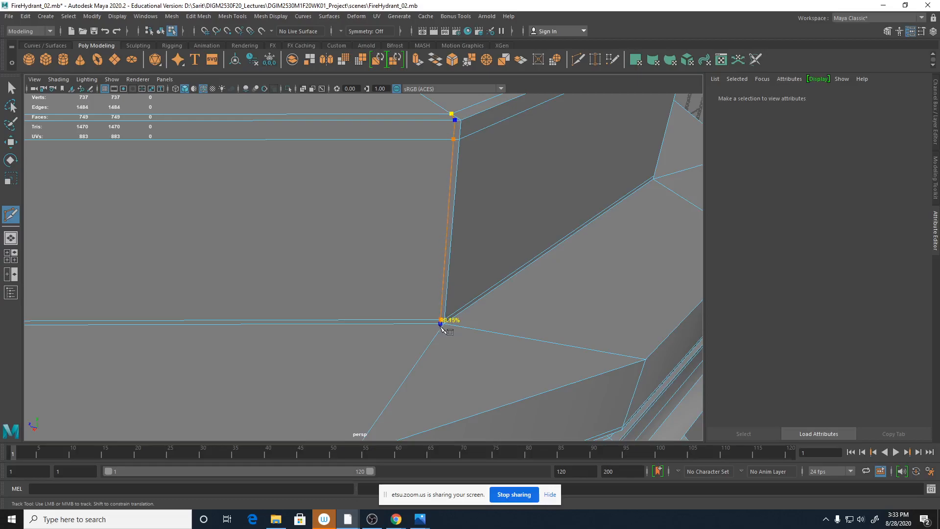
alt+middle_drag(444, 341, 482, 239)
drag(431, 276, 419, 307)
right_click(425, 313)
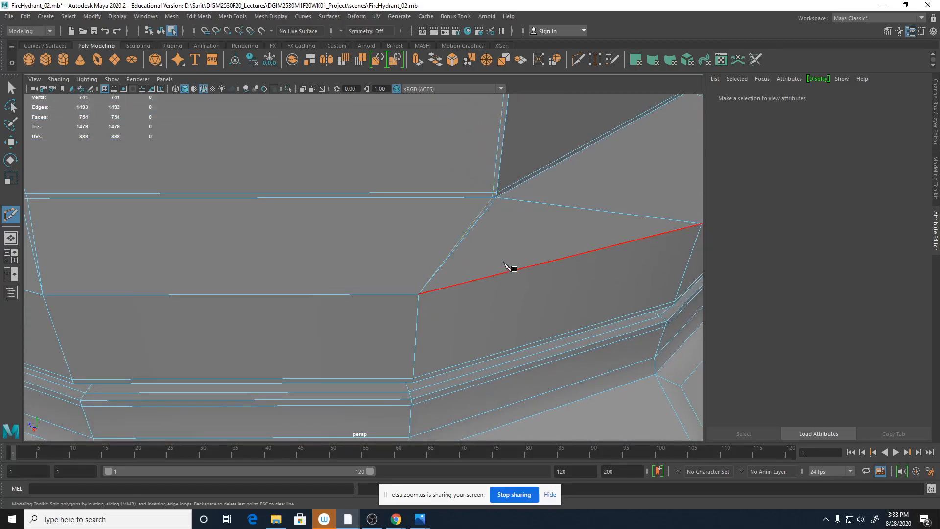
Step: Add the matching support cut right of the third corner, from the inner rim vertex down to the collar's outer vertex
alt+right_drag(504, 267, 416, 258)
alt+middle_drag(433, 254, 389, 304)
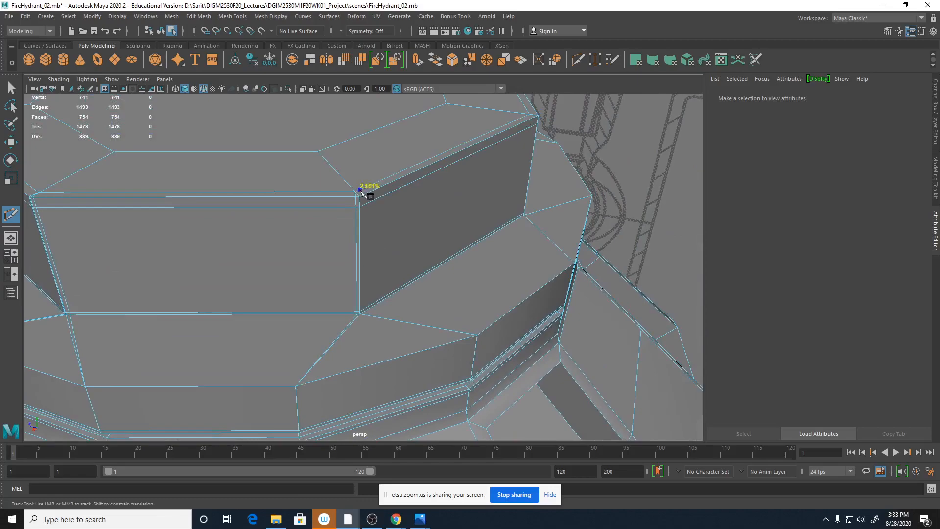
alt+drag(376, 300, 371, 281)
alt+right_drag(371, 281, 549, 310)
drag(307, 238, 298, 240)
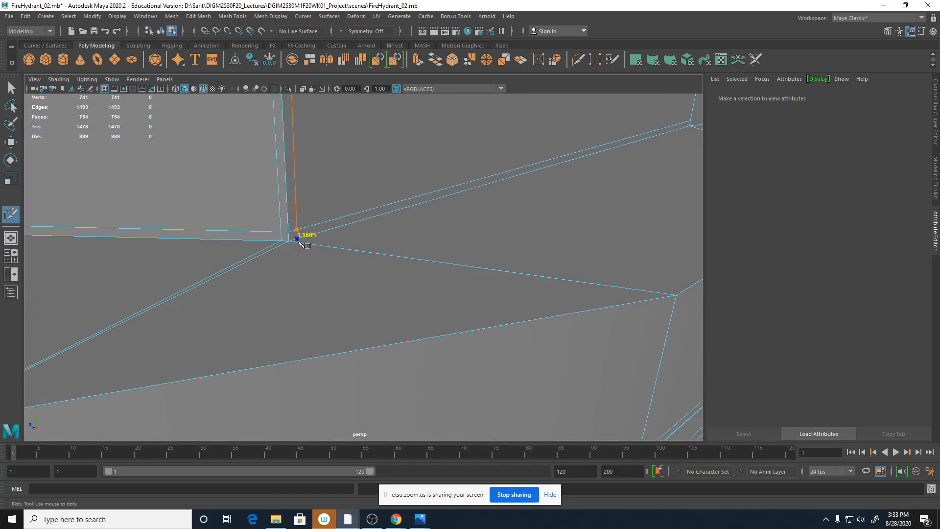
scroll(392, 271, down, 3)
click(558, 285)
right_click(550, 293)
Step: Cut a support line left of the cap's fourth corner, from the inner rim vertex down the side to the collar's outer vertex
alt+right_drag(556, 344, 216, 330)
alt+drag(392, 315, 316, 327)
alt+right_drag(316, 327, 525, 326)
alt+right_drag(411, 237, 456, 236)
click(454, 234)
alt+drag(451, 230, 392, 223)
alt+right_drag(392, 224, 451, 157)
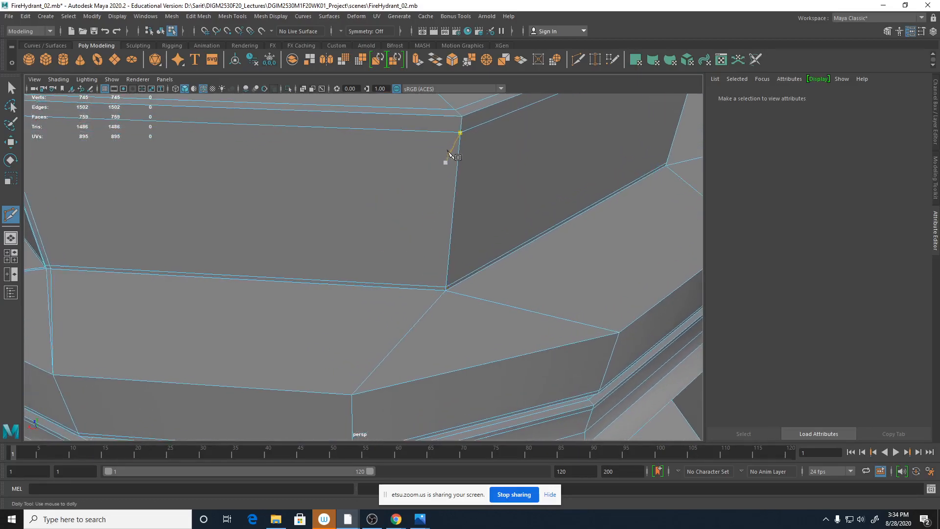
click(458, 117)
click(441, 290)
right_click(343, 407)
Step: Add the matching support cut right of the fourth corner, from the inner rim vertex down to the collar's outer vertex
scroll(491, 264, down, 1)
alt+drag(491, 264, 473, 273)
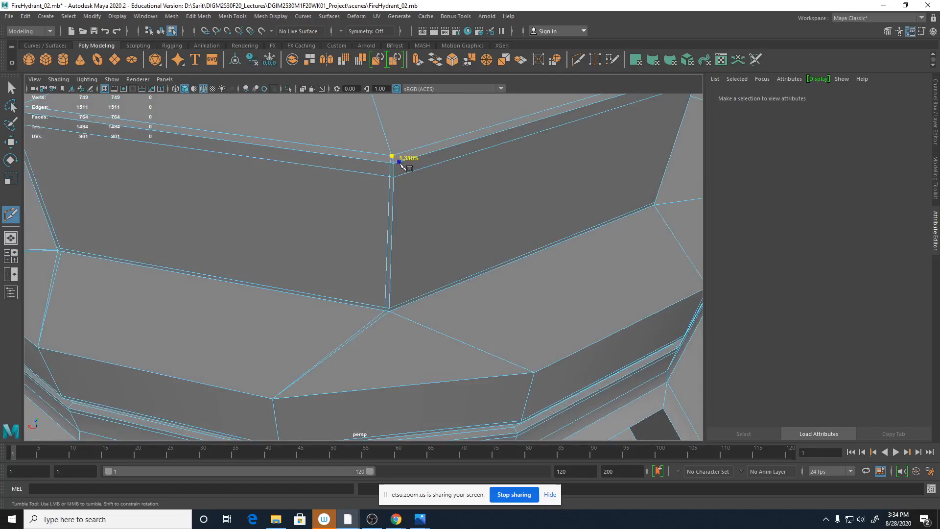
click(398, 163)
click(539, 371)
right_click(534, 375)
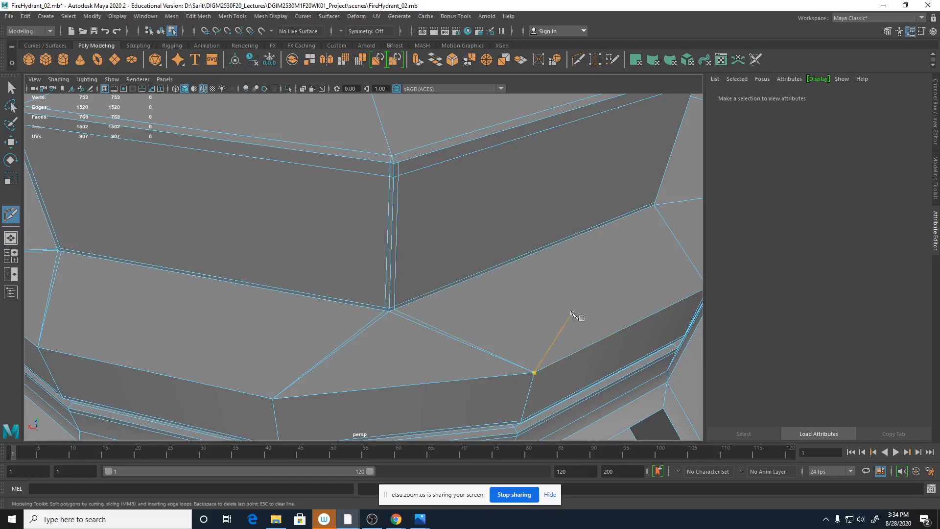
Step: Cut a support line left of the cap's fifth corner, from the inner rim vertex down the side to the collar's outer vertex
scroll(570, 311, down, 5)
alt+drag(553, 318, 447, 307)
scroll(527, 245, up, 3)
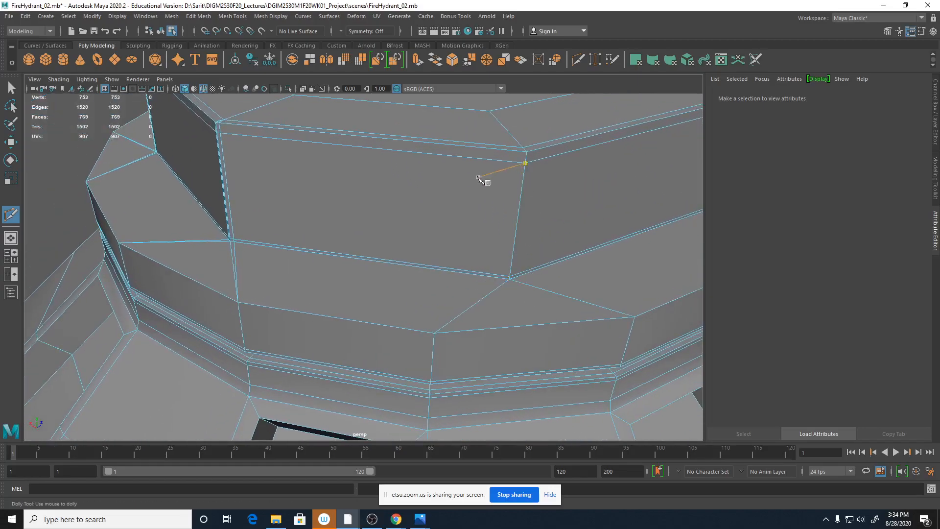
scroll(556, 203, up, 2)
alt+middle_drag(561, 208, 508, 228)
click(488, 147)
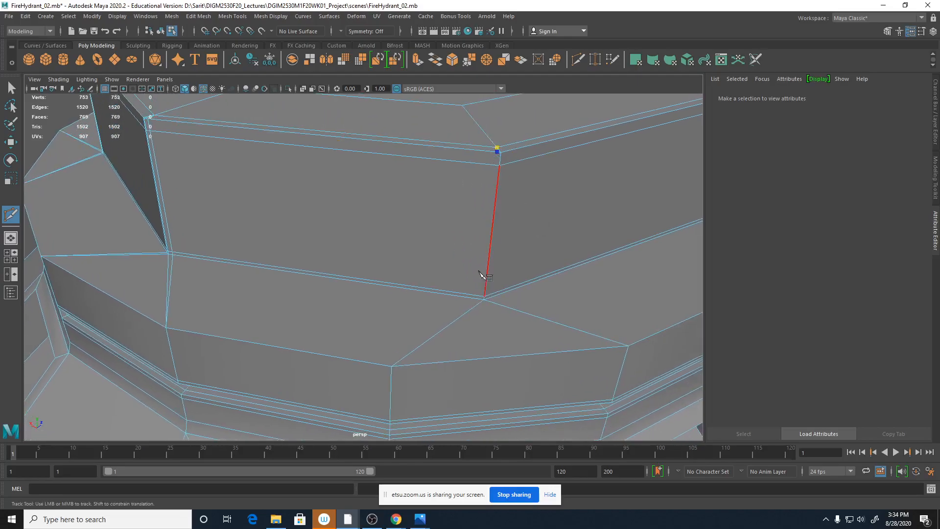
click(471, 308)
click(397, 404)
key(Return)
Step: Add the matching support cut right of the fifth corner, from the inner rim vertex down to the collar's outer vertex
click(498, 147)
click(508, 152)
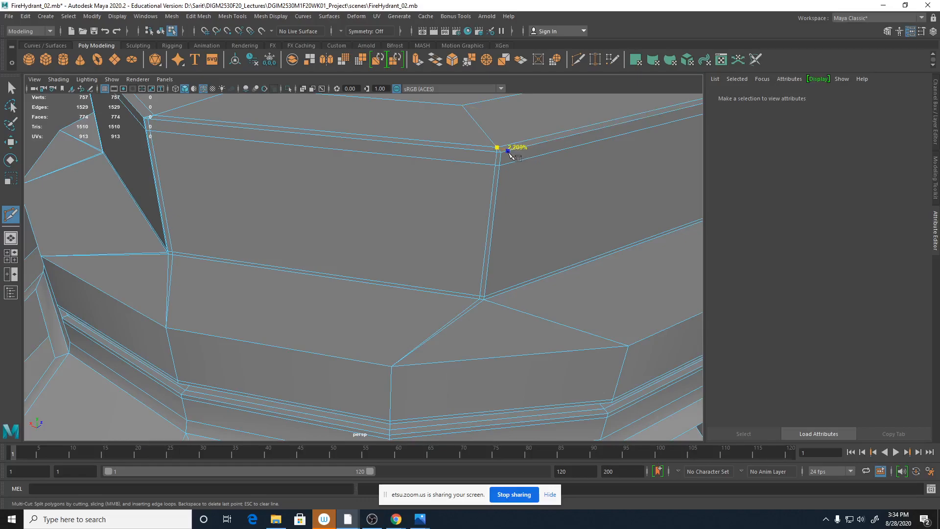
click(489, 295)
click(628, 346)
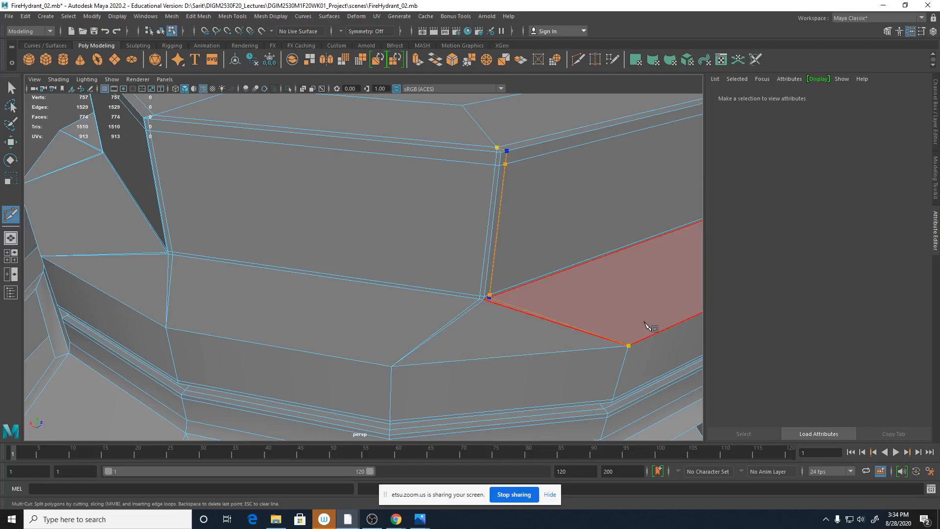
alt+right_drag(616, 290, 499, 281)
alt+drag(607, 353, 542, 359)
right_click(547, 342)
Step: Cut a support line left of the cap's sixth corner, from the inner rim vertex down the side to the collar's outer vertex
alt+right_drag(533, 296, 586, 283)
click(476, 229)
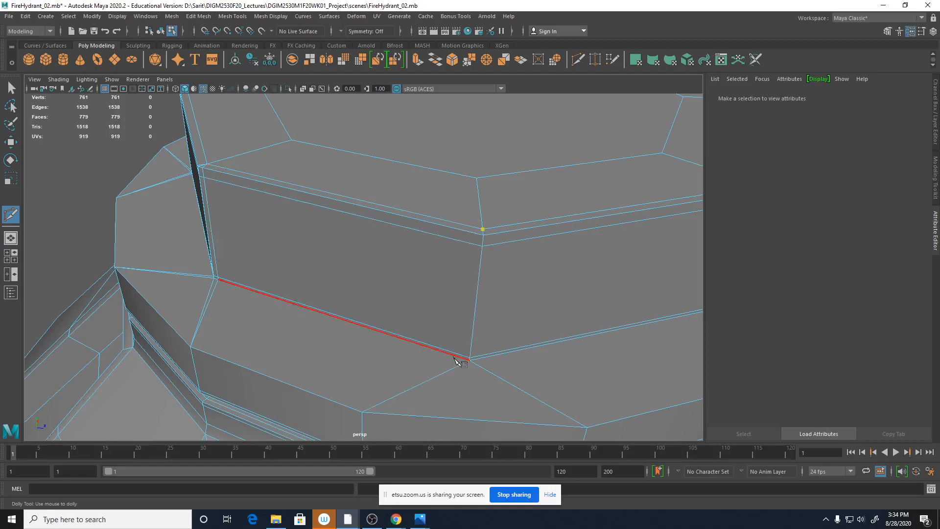
click(480, 235)
click(466, 360)
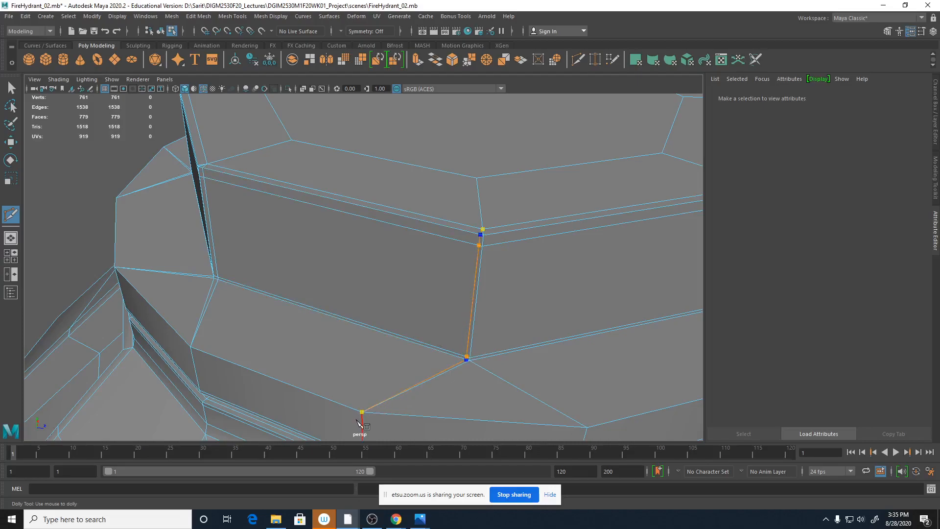
right_click(379, 415)
Step: Add the matching support cut right of the sixth corner, from the inner rim vertex down to the collar's outer vertex
alt+right_drag(580, 316, 643, 317)
alt+middle_drag(643, 317, 493, 287)
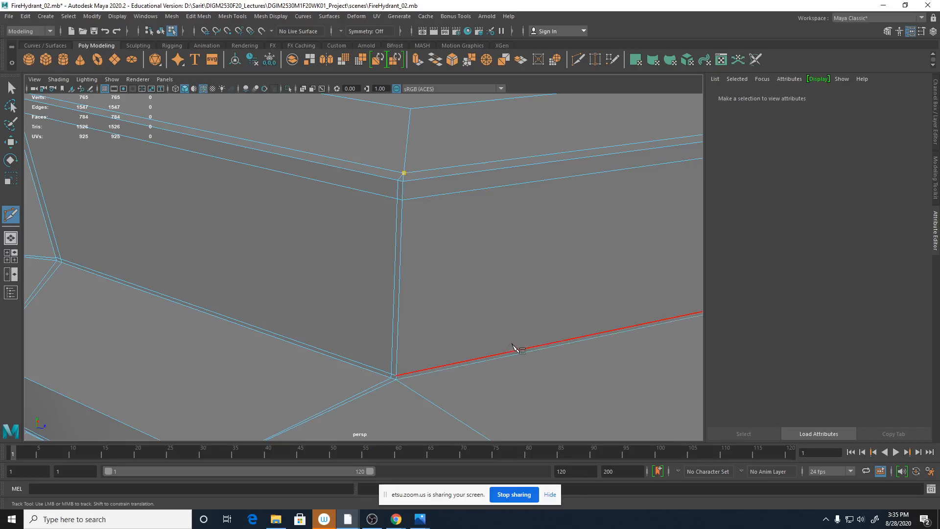
click(413, 180)
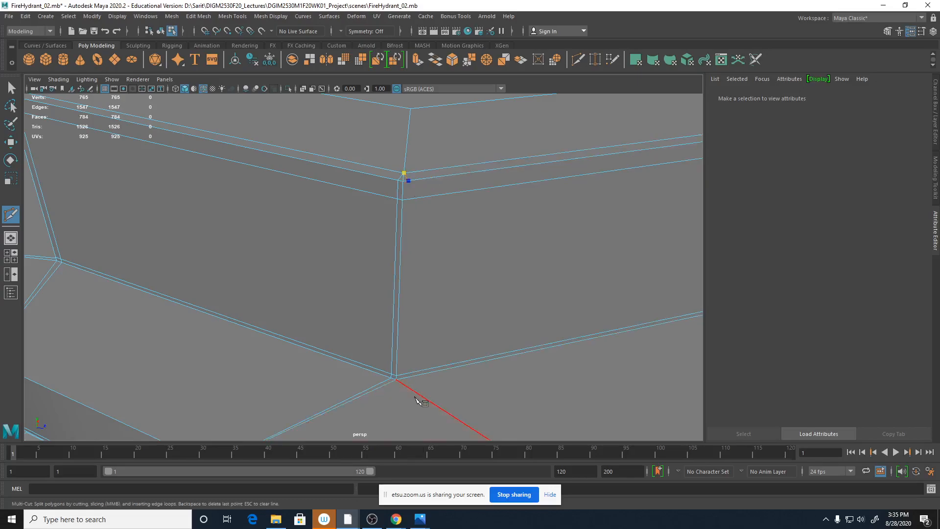
click(408, 377)
alt+middle_drag(446, 402, 421, 313)
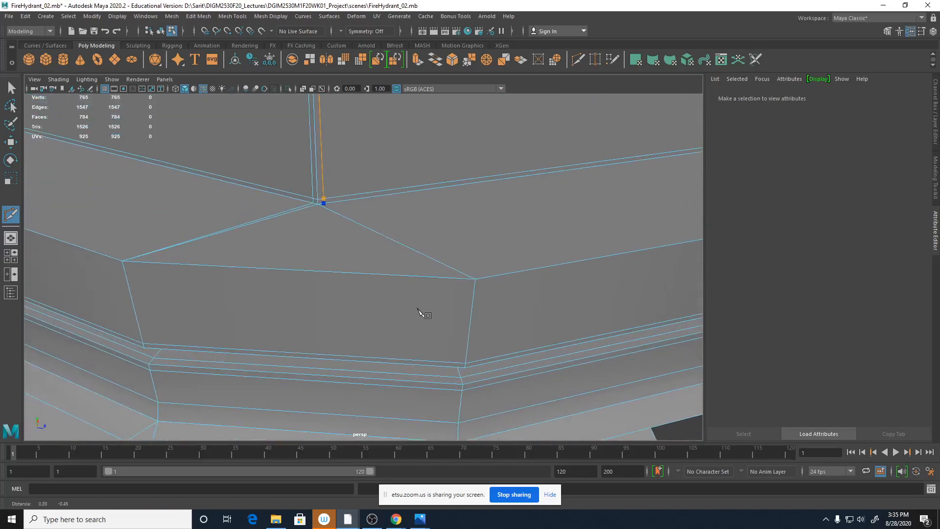
click(483, 278)
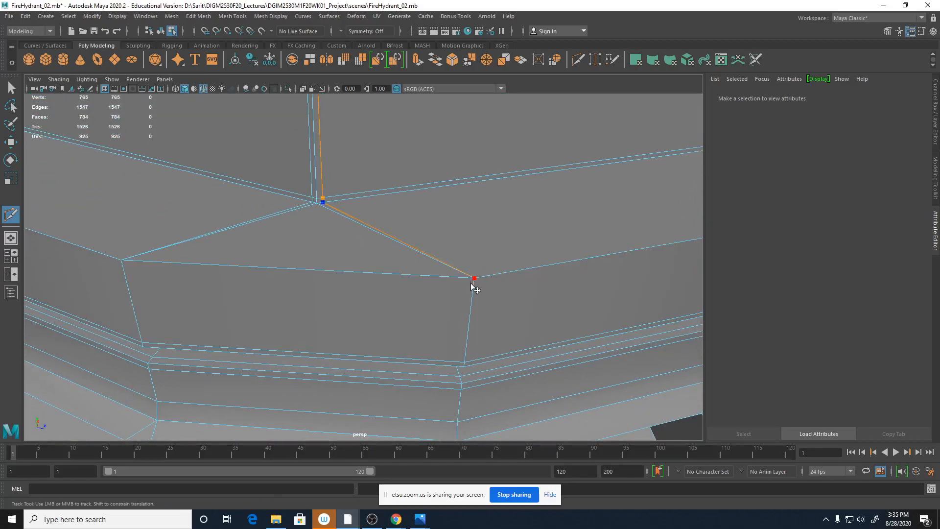
Step: Cut a support line left of the cap's seventh corner, from the inner rim vertex down the side to the collar's outer vertex
alt+drag(582, 372, 486, 345)
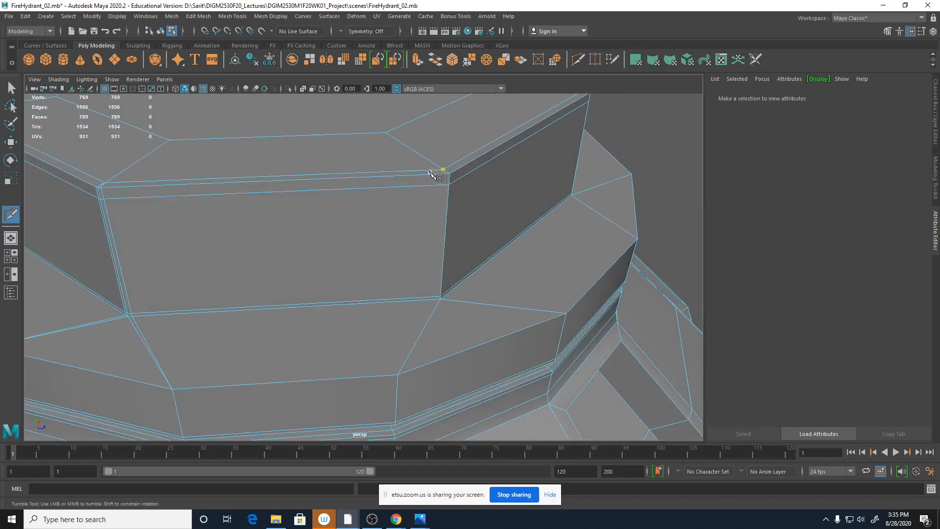
alt+right_drag(432, 193, 520, 208)
alt+middle_drag(520, 207, 486, 233)
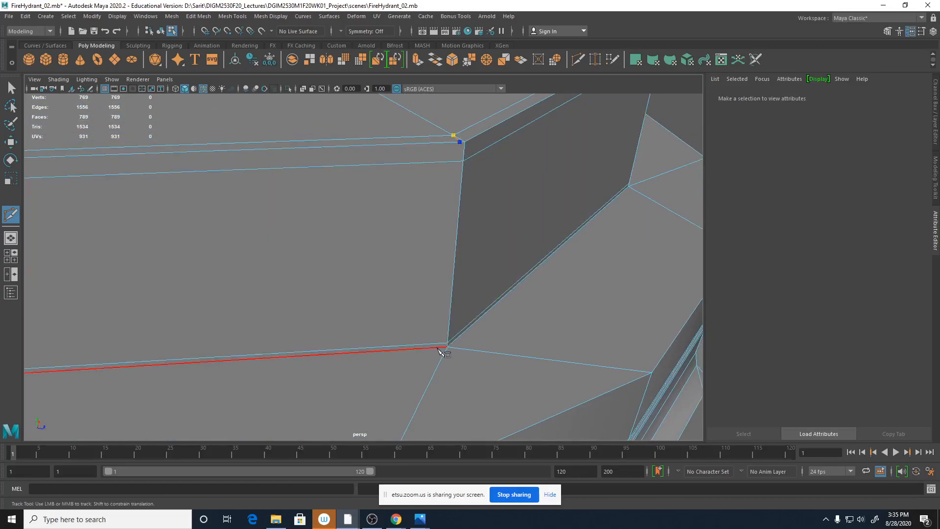
alt+middle_drag(443, 351, 463, 275)
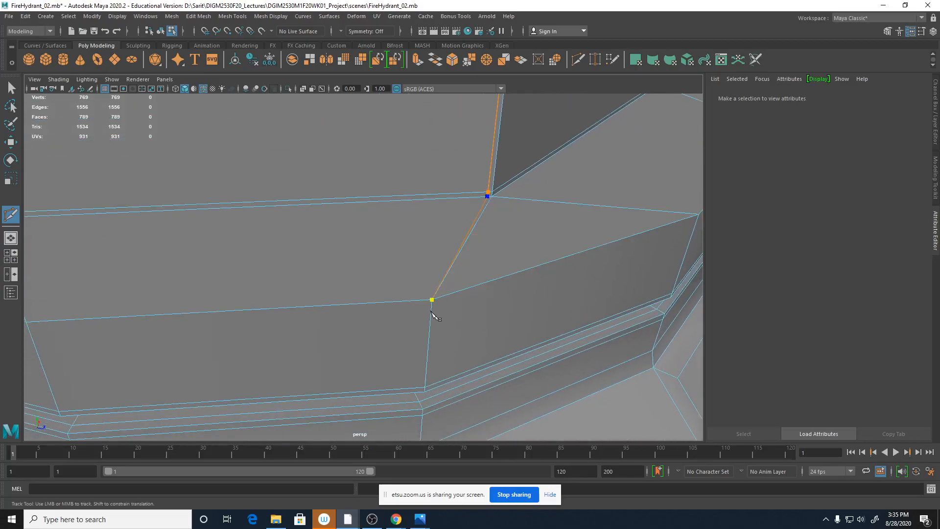
alt+middle_drag(501, 303, 415, 350)
right_click(425, 344)
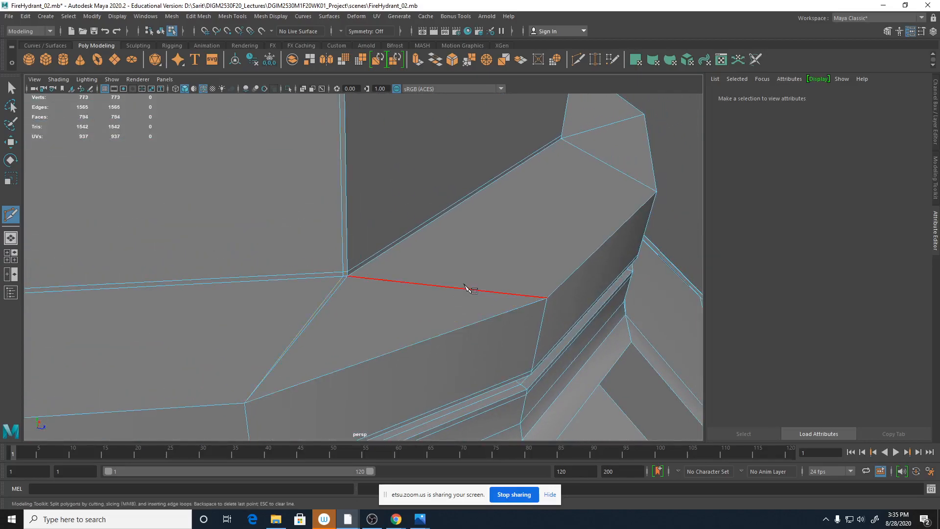
Step: Add the matching support cut right of the seventh corner, from the collar's outer vertex up the side to the inner rim vertex
alt+right_drag(465, 286, 426, 287)
drag(533, 269, 491, 299)
mouse_move(362, 287)
alt+mouse_down()
mouse_move(339, 290)
mouse_move(345, 285)
alt+mouse_up()
scroll(246, 288, up, 3)
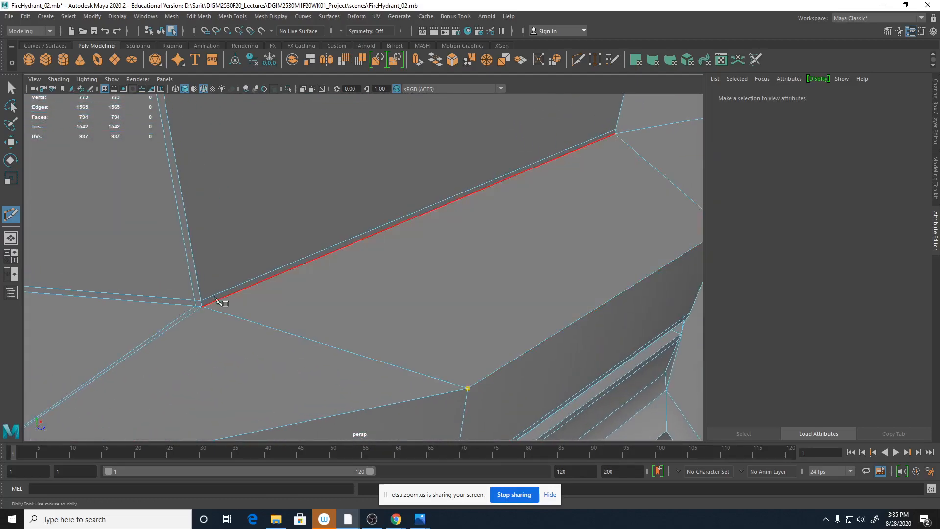
click(209, 304)
alt+middle_drag(229, 276, 231, 305)
click(174, 183)
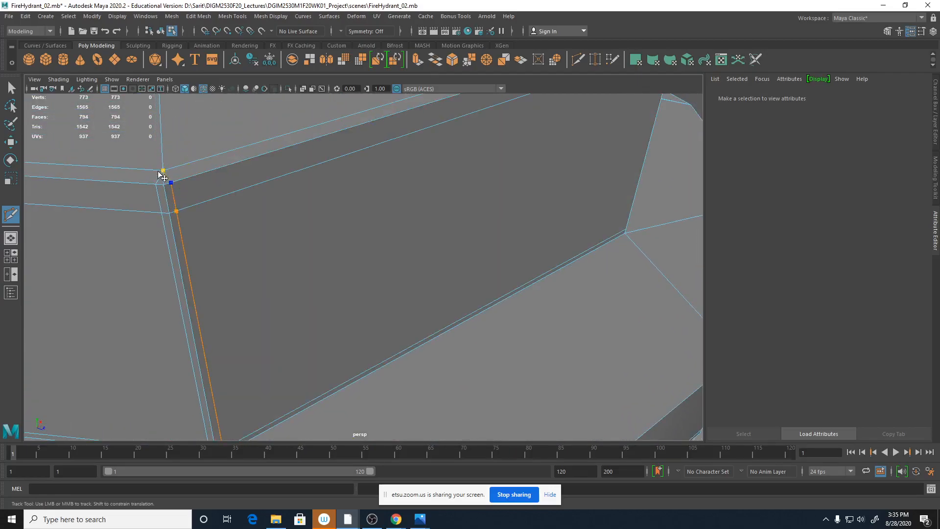
right_click(445, 223)
Step: Cut a support line left of the cap's eighth corner, from the inner rim vertex down the side to the collar's outer vertex
alt+right_drag(584, 248, 430, 224)
alt+drag(431, 224, 413, 249)
click(386, 282)
alt+right_drag(388, 281, 445, 237)
key(ctrl+z)
alt+drag(427, 213, 411, 248)
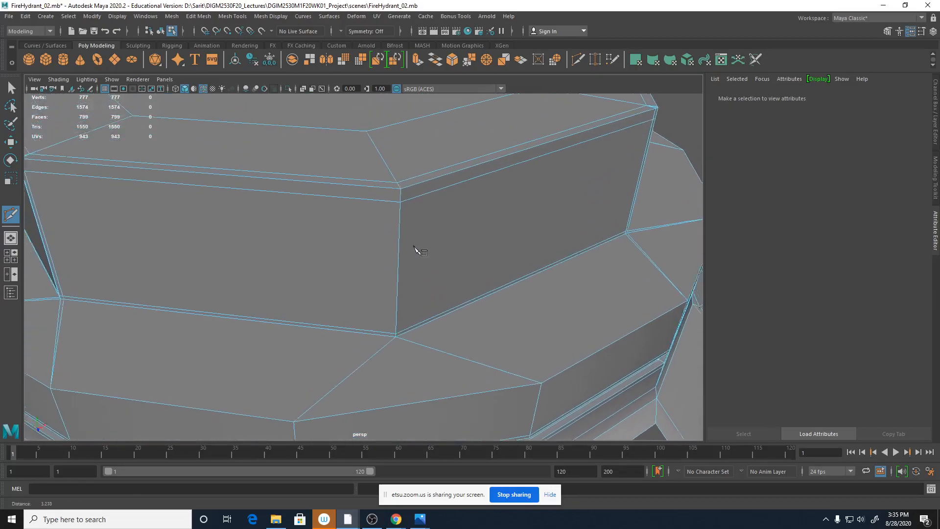
alt+right_drag(411, 248, 446, 220)
click(407, 156)
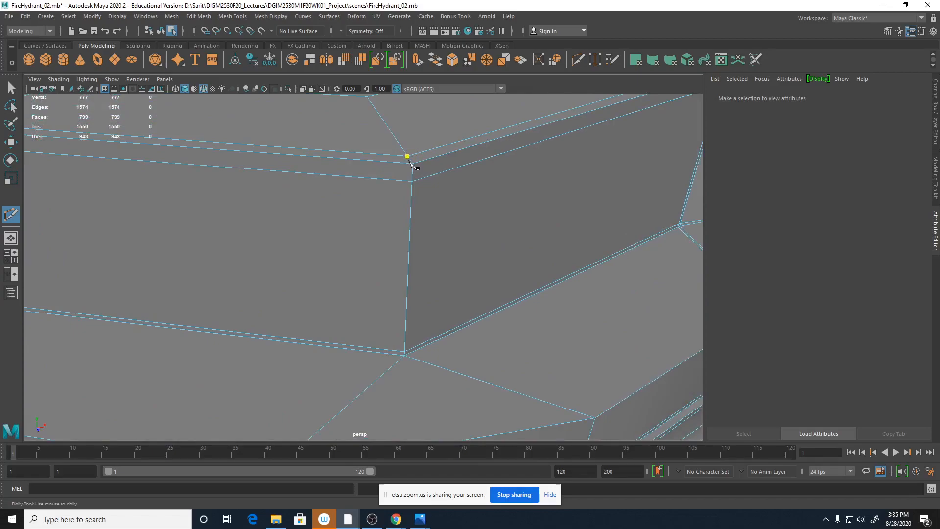
click(401, 354)
alt+middle_drag(401, 355, 487, 288)
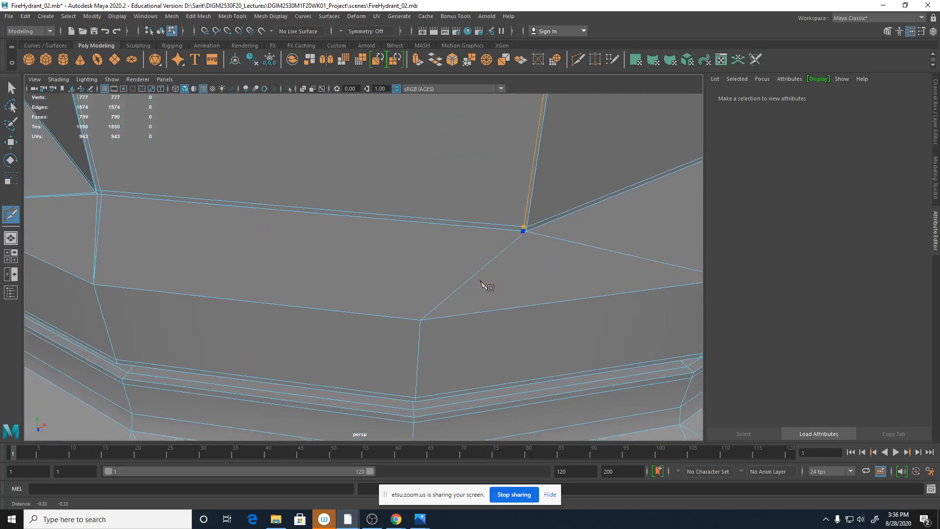
click(439, 334)
Step: Add the matching support cut right of the eighth corner, from the inner rim vertex down to the collar's outer vertex
alt+middle_drag(598, 310, 447, 399)
mouse_move(361, 232)
alt+right_down()
mouse_move(605, 235)
mouse_move(369, 228)
alt+right_up()
mouse_move(363, 214)
alt+mouse_down()
mouse_move(379, 234)
mouse_move(373, 229)
alt+mouse_up()
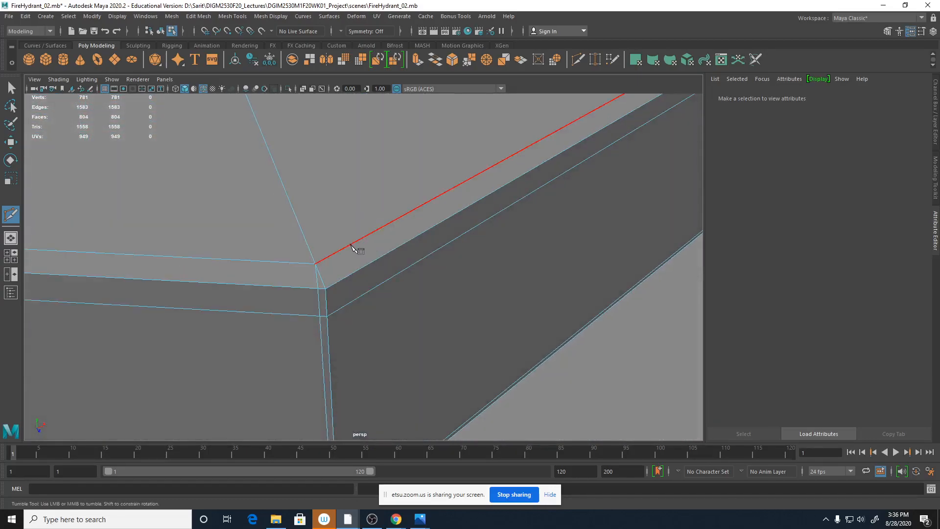
click(334, 285)
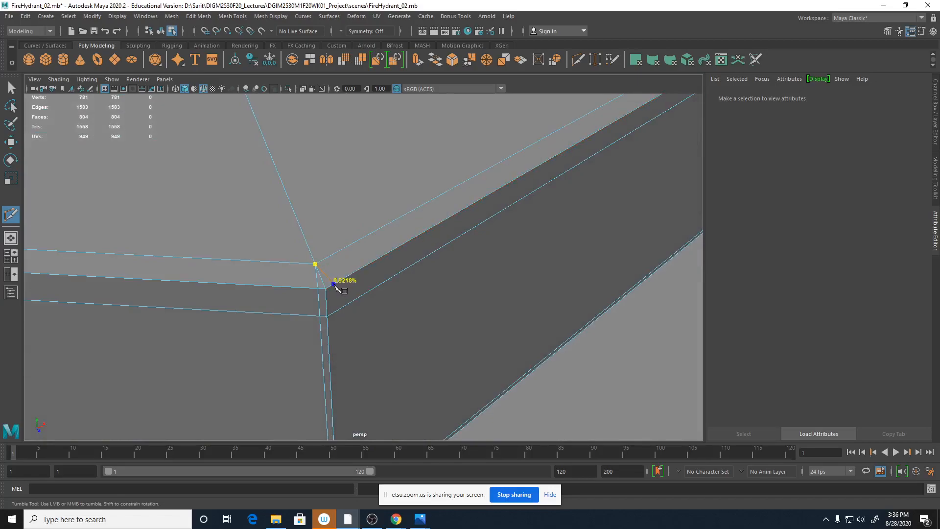
alt+middle_drag(427, 335, 420, 225)
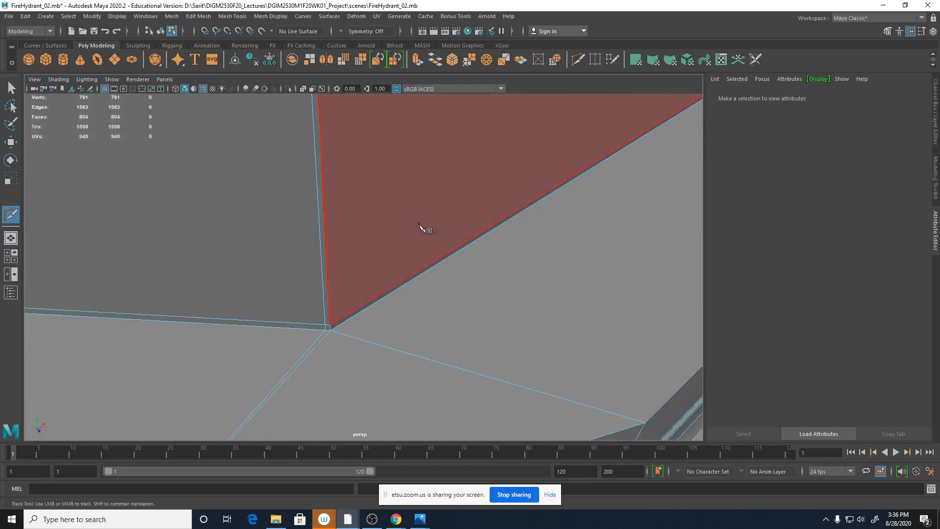
alt+right_drag(420, 225, 403, 228)
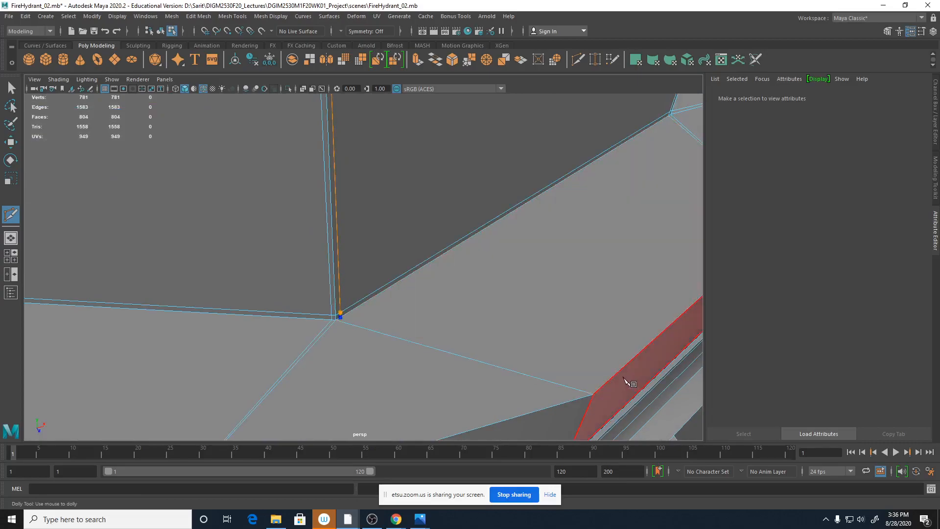
key(Return)
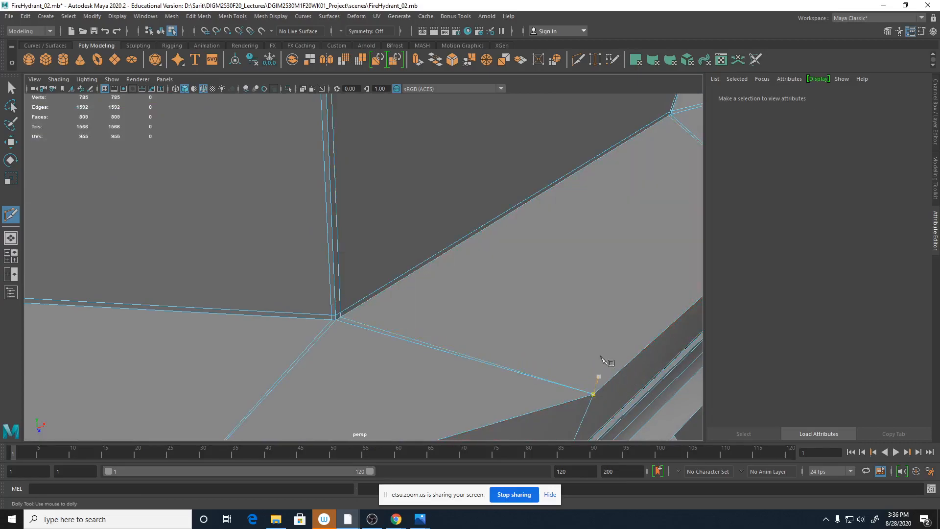
Step: Preview the mesh smoothed, examine the cap and dome from several sides, and return to the unsmoothed display
alt+right_drag(609, 325, 407, 312)
key(3)
alt+right_drag(494, 311, 262, 274)
alt+drag(263, 275, 579, 258)
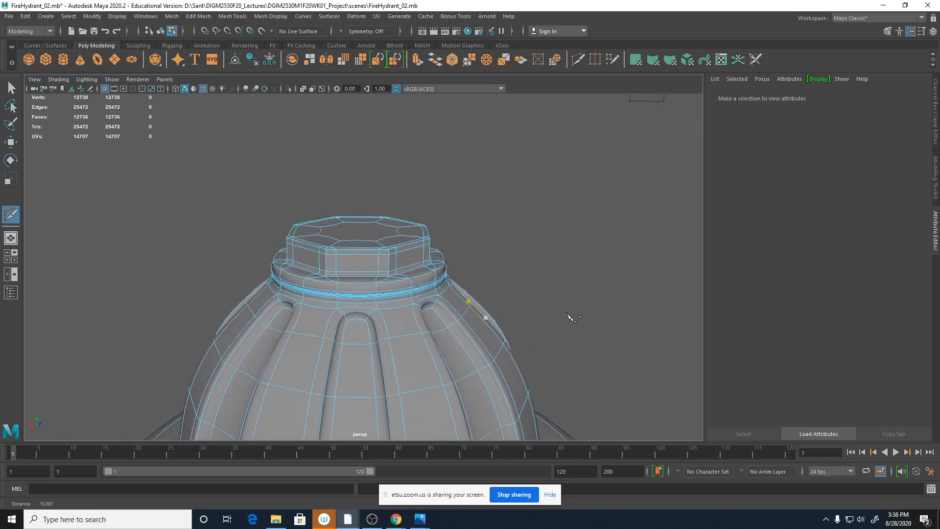
alt+right_drag(579, 258, 359, 286)
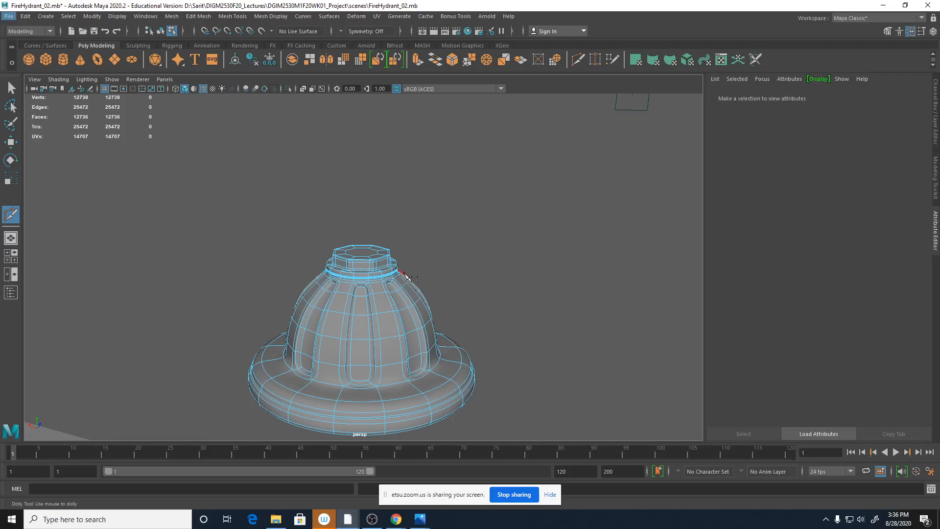
alt+right_drag(447, 261, 708, 308)
alt+drag(550, 293, 657, 317)
alt+right_drag(596, 320, 433, 294)
alt+drag(440, 315, 424, 324)
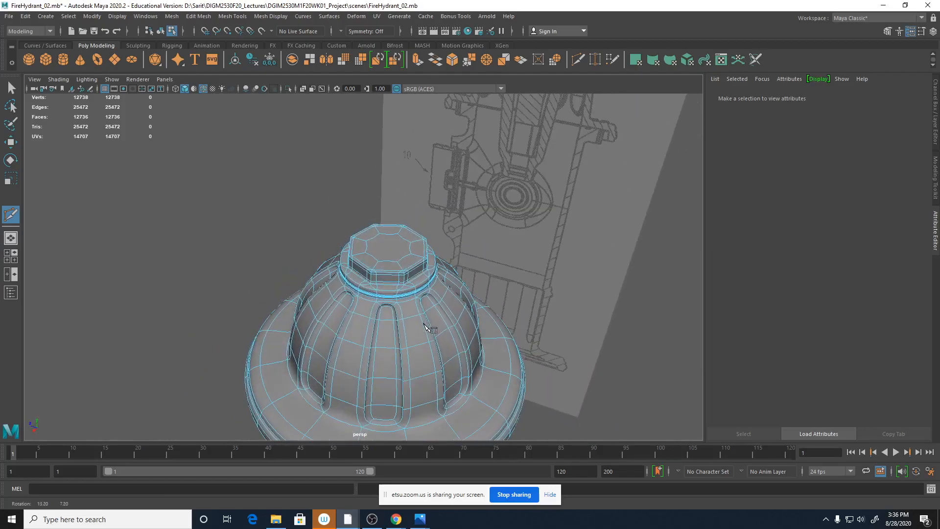
key(1)
Step: Select all the top, side and corner-strip faces of the octagonal cap above the collar
alt+right_drag(436, 321, 579, 294)
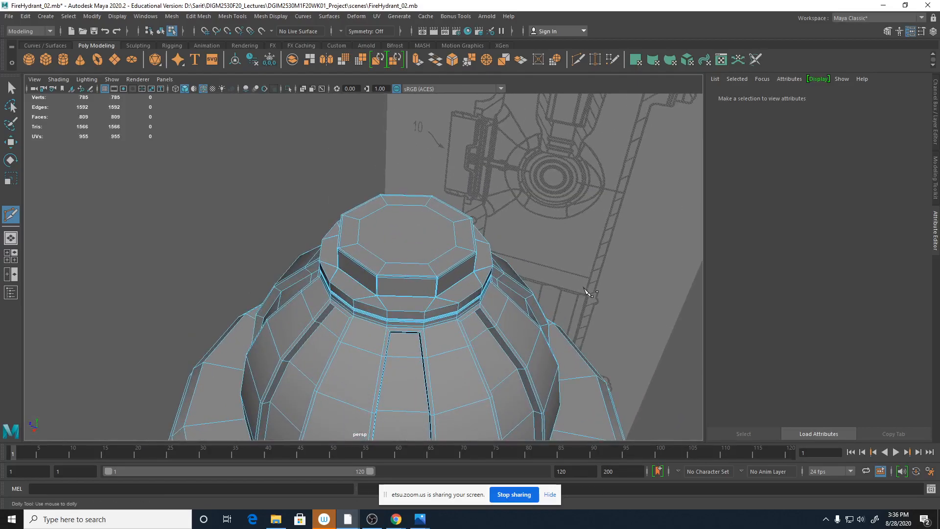
alt+right_drag(373, 265, 648, 296)
key(q)
alt+right_drag(516, 329, 370, 327)
alt+drag(370, 330, 402, 328)
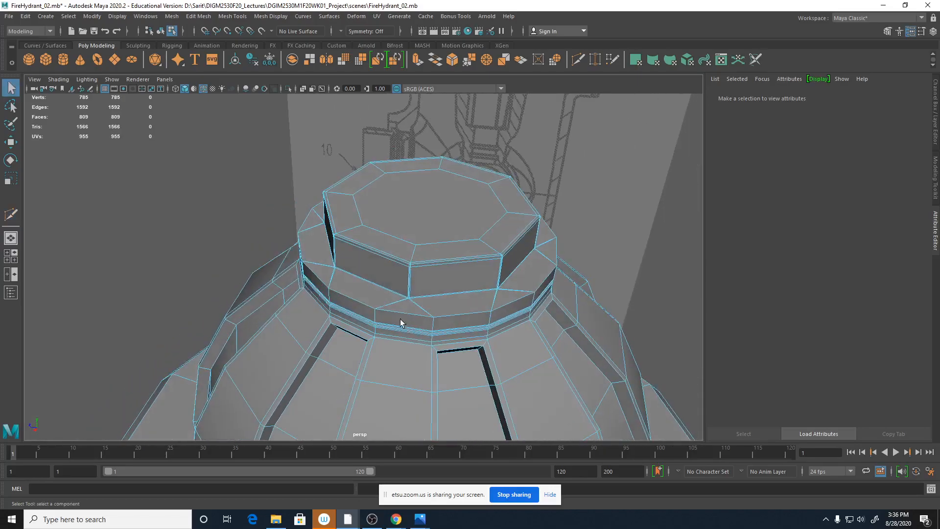
click(380, 268)
alt+drag(489, 264, 209, 215)
alt+drag(431, 230, 472, 271)
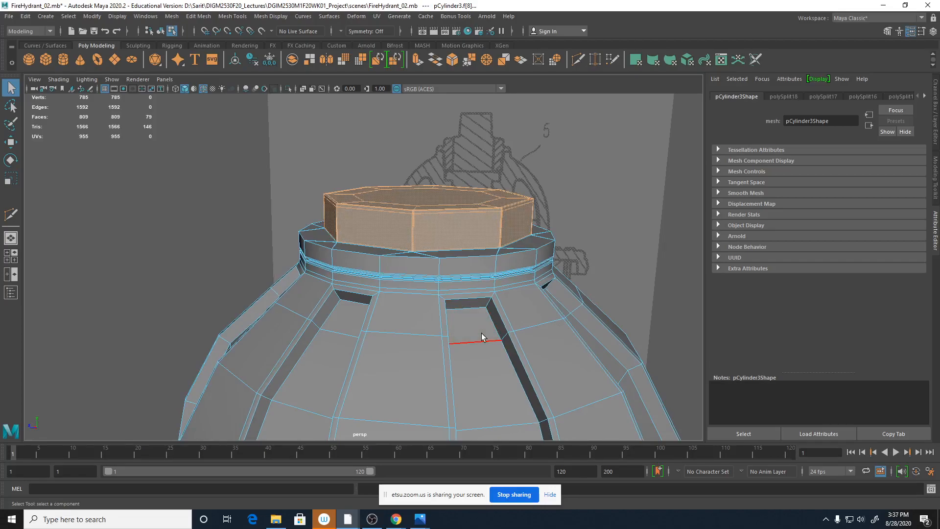
alt+drag(540, 279, 500, 243)
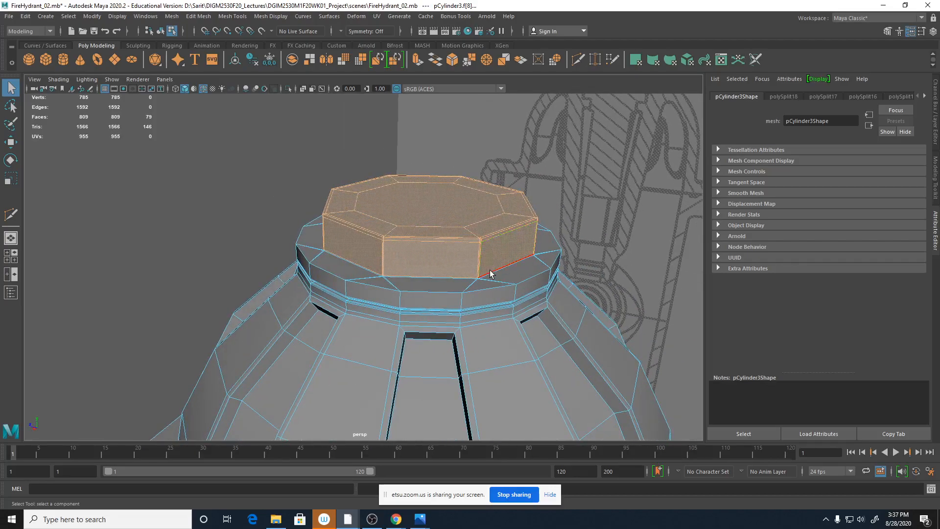
Step: Add the narrow face loop around the cap's base to the selection and activate the Scale tool
key(r)
alt+drag(485, 272, 528, 265)
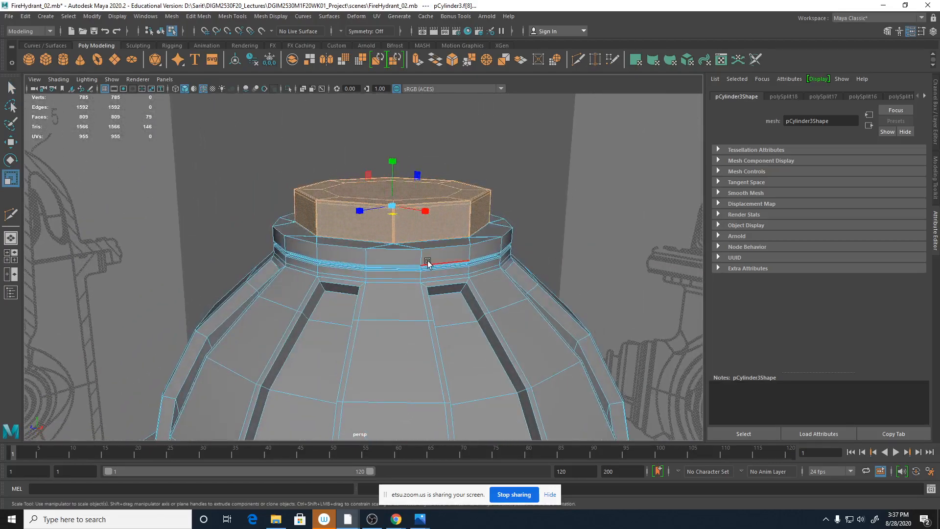
alt+drag(427, 261, 367, 255)
alt+right_drag(367, 256, 845, 313)
alt+drag(355, 214, 377, 257)
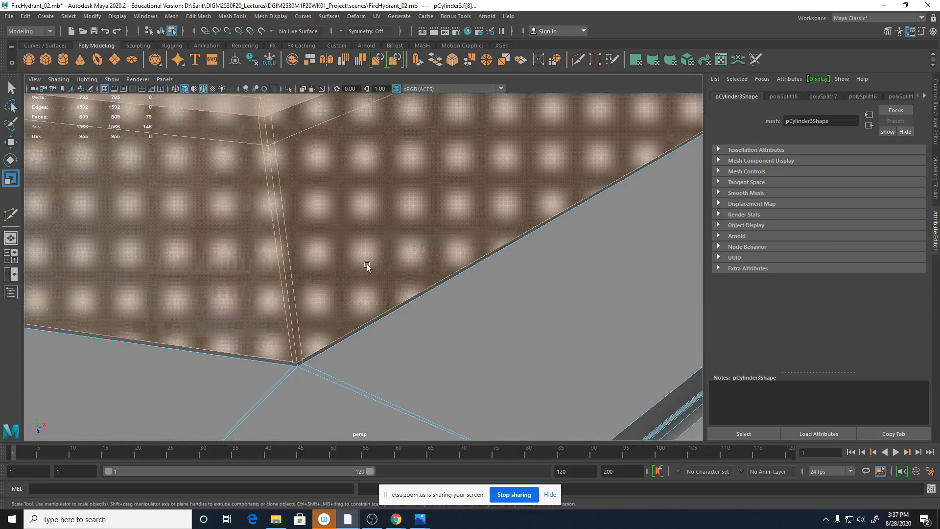
alt+drag(295, 353, 316, 344)
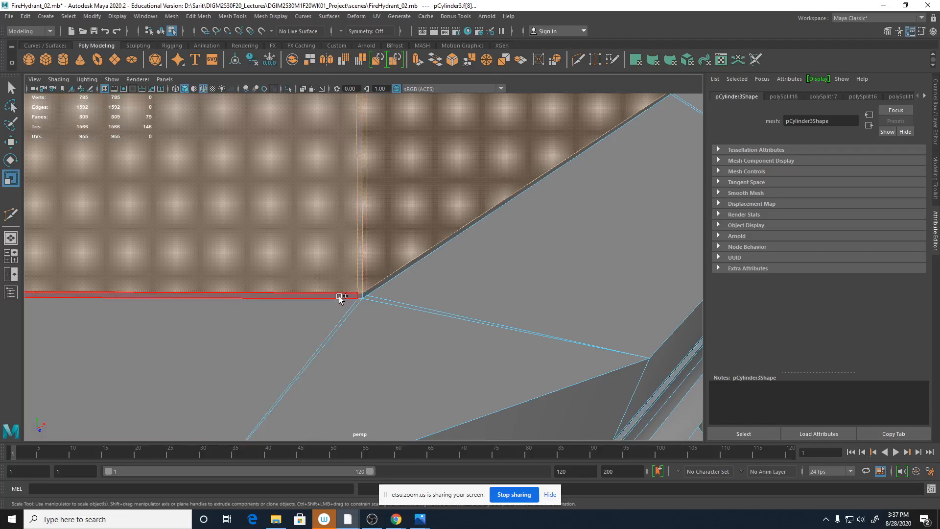
shift+click(358, 295)
shift+double_click(359, 295)
alt+right_drag(465, 320, 229, 291)
alt+drag(255, 315, 324, 331)
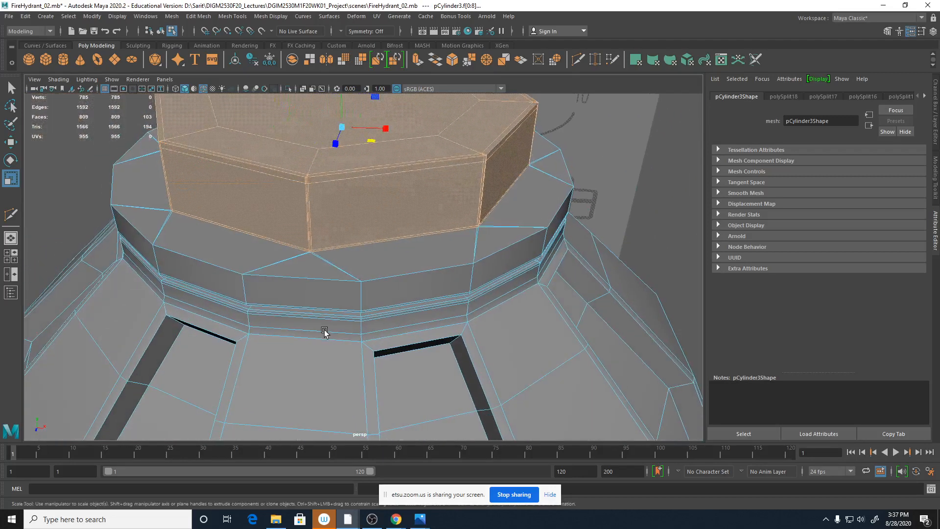
alt+drag(467, 266, 386, 264)
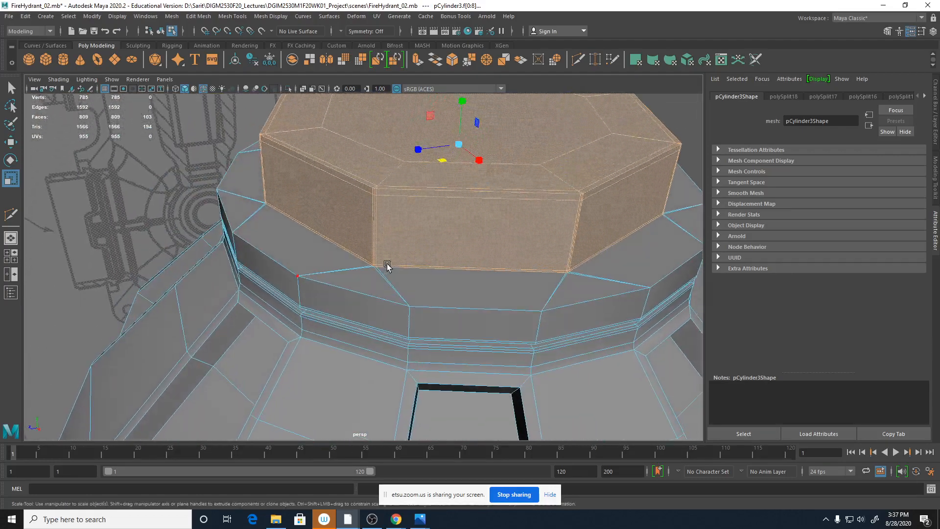
alt+drag(507, 289, 528, 284)
alt+middle_drag(453, 198, 454, 306)
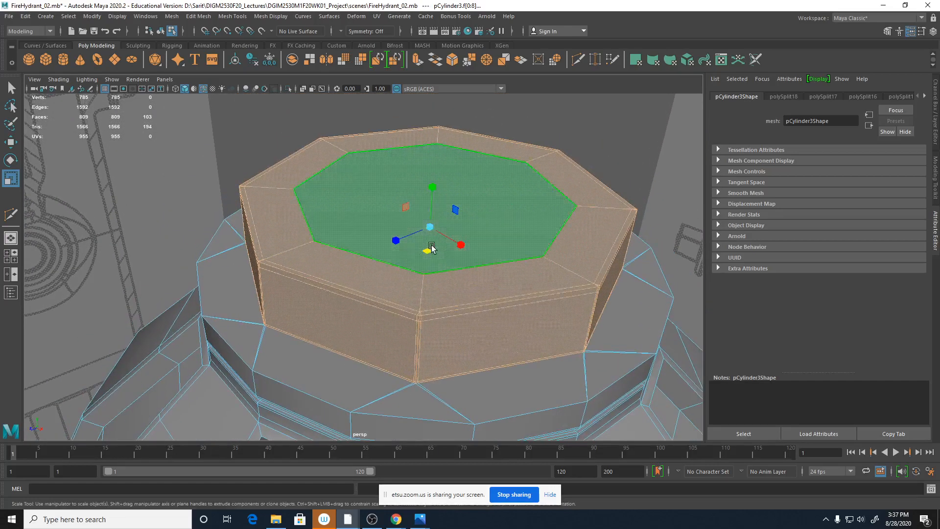
drag(434, 245, 432, 185)
key(ctrl+z)
drag(461, 245, 462, 246)
key(ctrl+z)
mouse_move(398, 244)
mouse_down()
mouse_move(411, 237)
mouse_move(405, 242)
mouse_up()
key(ctrl+z)
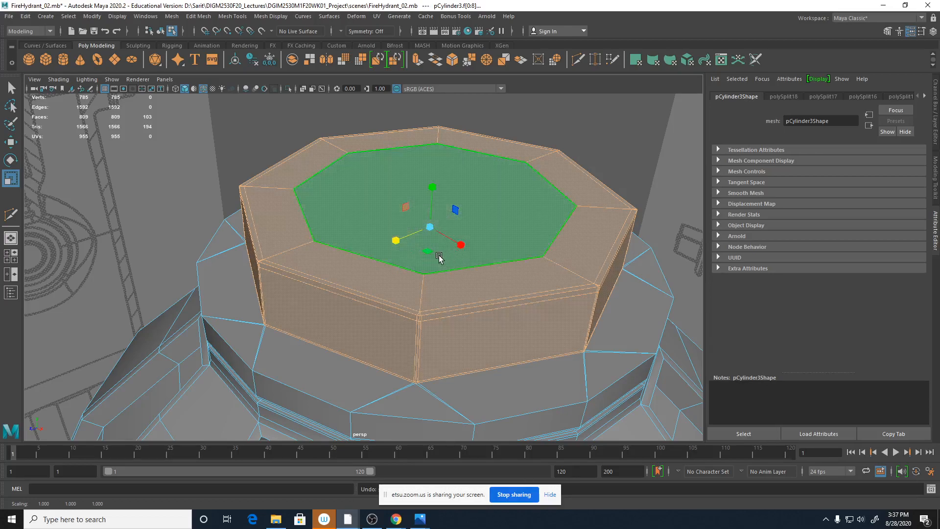
Step: Scale the selected cap faces to 0.843 in X and Z together, and preview the mesh smoothed
mouse_move(428, 254)
mouse_down()
mouse_move(425, 245)
mouse_move(438, 252)
mouse_move(418, 248)
mouse_up()
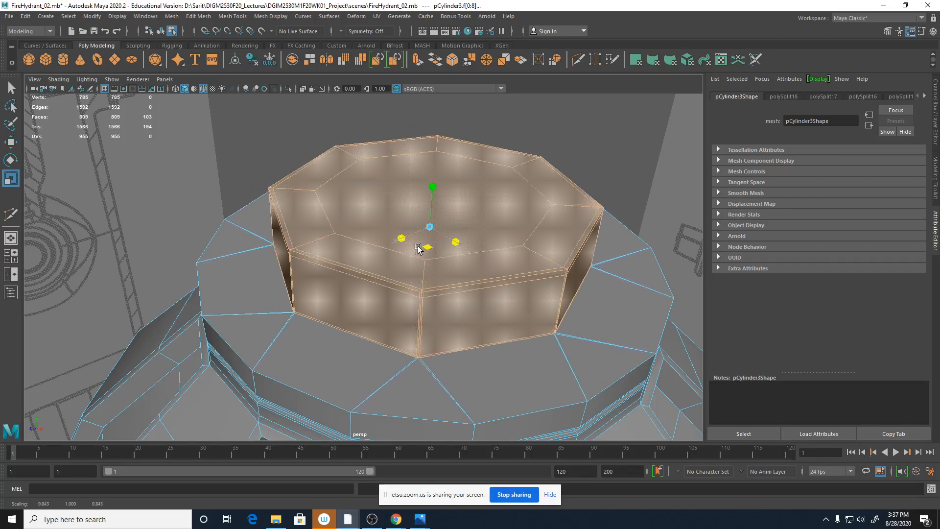
key(3)
alt+right_drag(465, 357, 315, 399)
alt+drag(316, 399, 336, 407)
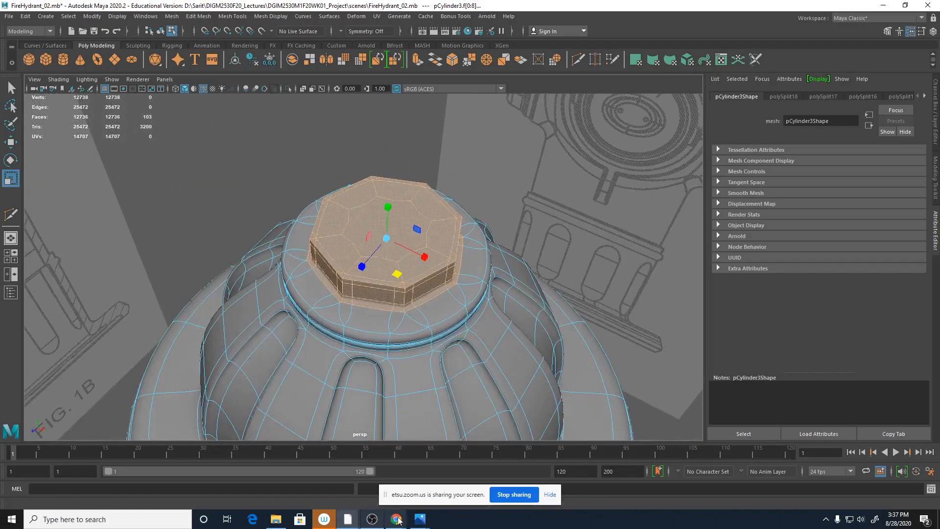
Step: Check the cap against the photo Fire Hydrant 002.JPG and widen its selected faces in X and Z to nearly fill the collar
mouse_move(420, 519)
click(403, 497)
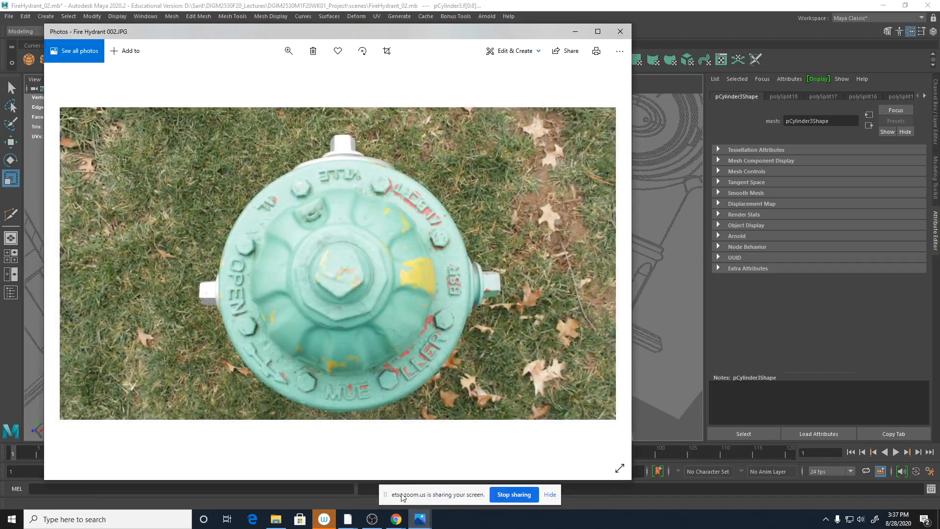
click(659, 4)
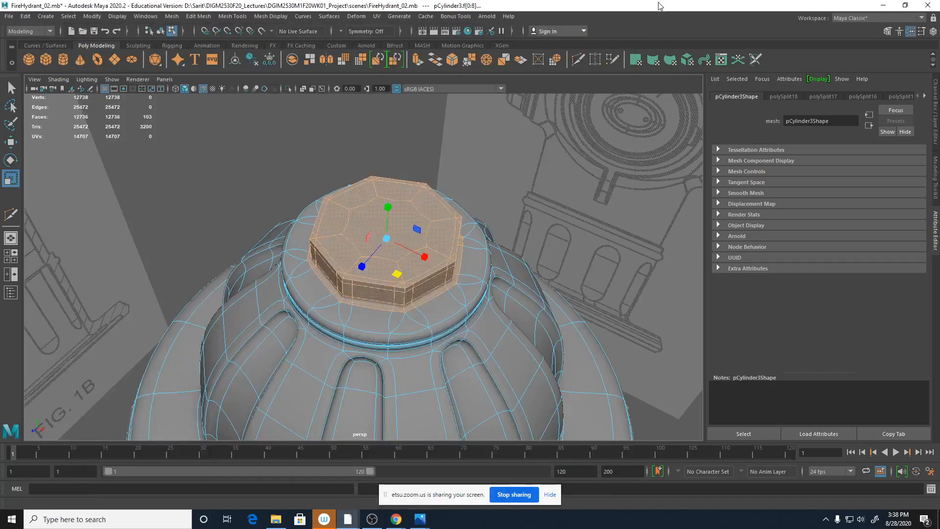
middle_drag(398, 277, 412, 278)
alt+drag(410, 277, 572, 310)
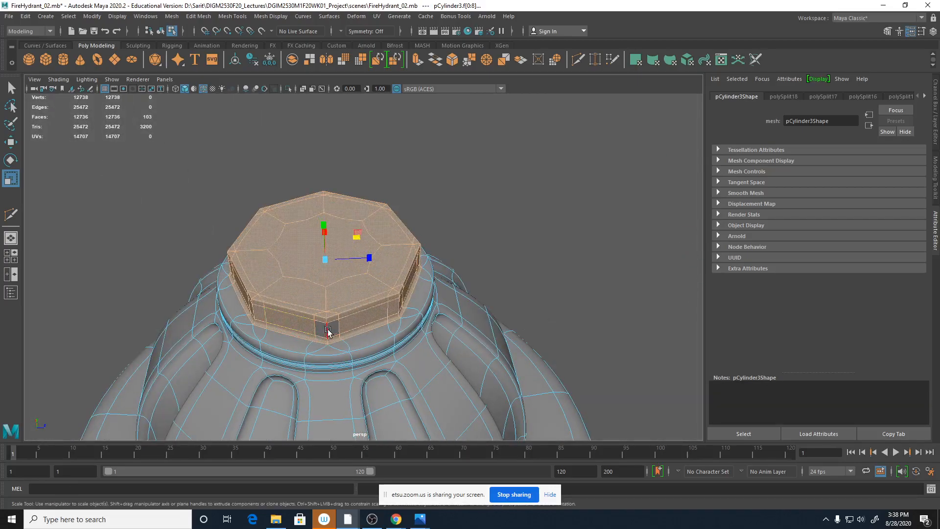
alt+drag(325, 356, 371, 367)
alt+drag(442, 394, 181, 354)
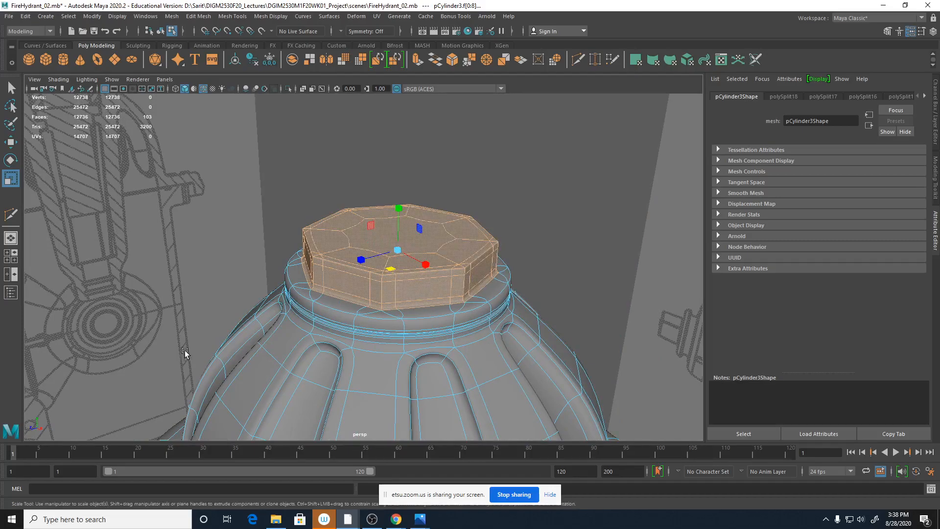
Step: Deselect the cap faces and compare the cap's height with the reference photo Fire Hydrant 027.JPG
click(596, 186)
alt+drag(514, 325, 422, 312)
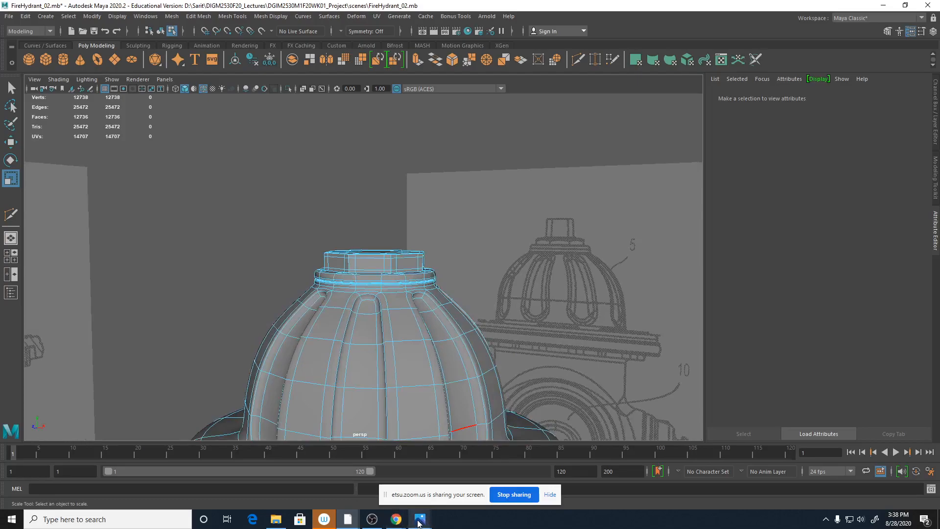
mouse_move(419, 521)
click(448, 473)
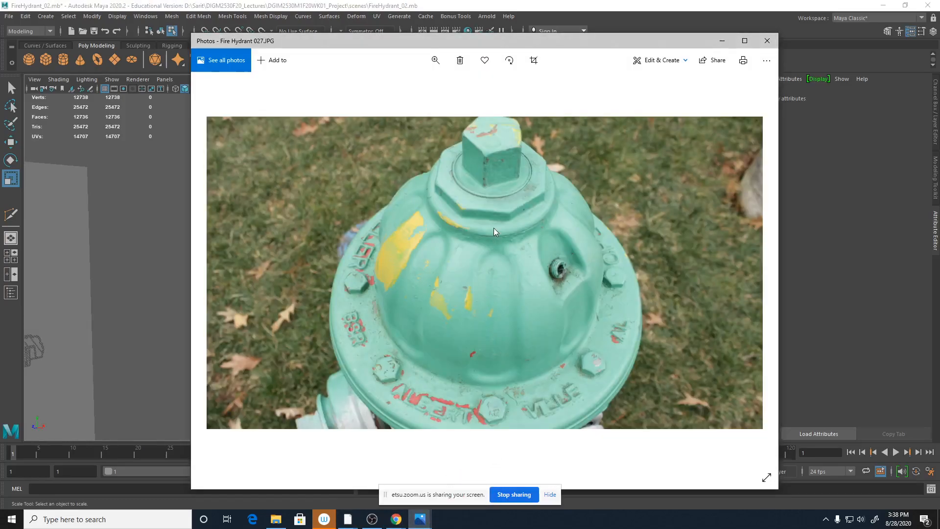
click(721, 42)
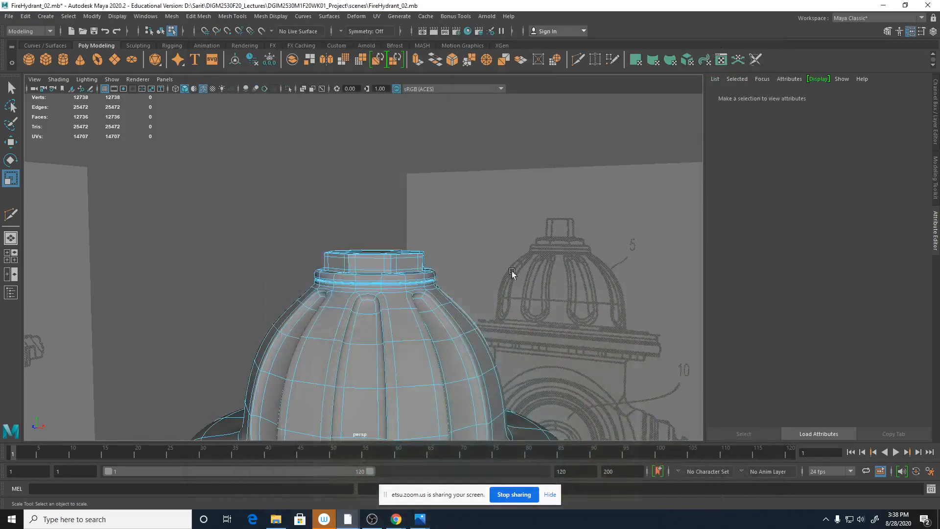
Step: In the side view's wireframe, select the cap's upper vertex rows and lower them to about Y 30.5, making the cap thinner
alt+drag(444, 271, 426, 269)
alt+right_drag(489, 270, 598, 271)
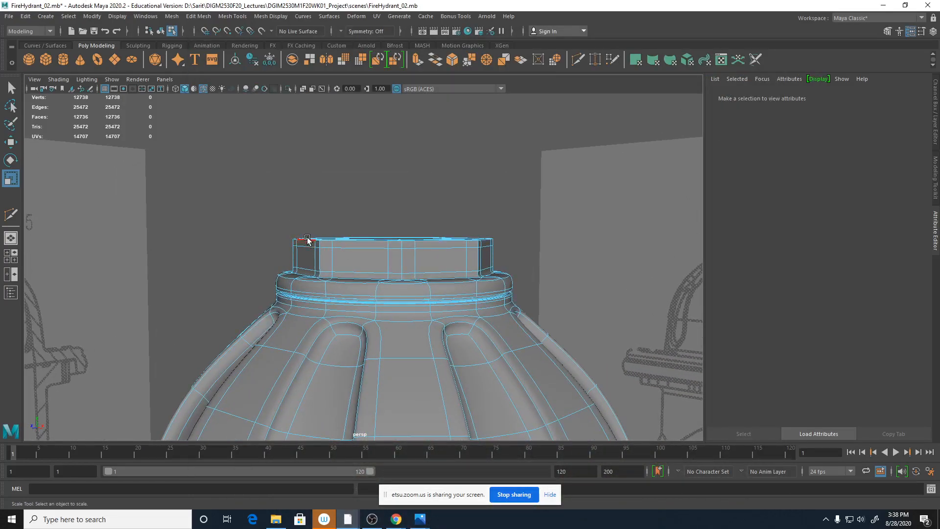
right_click(336, 244)
click(294, 245)
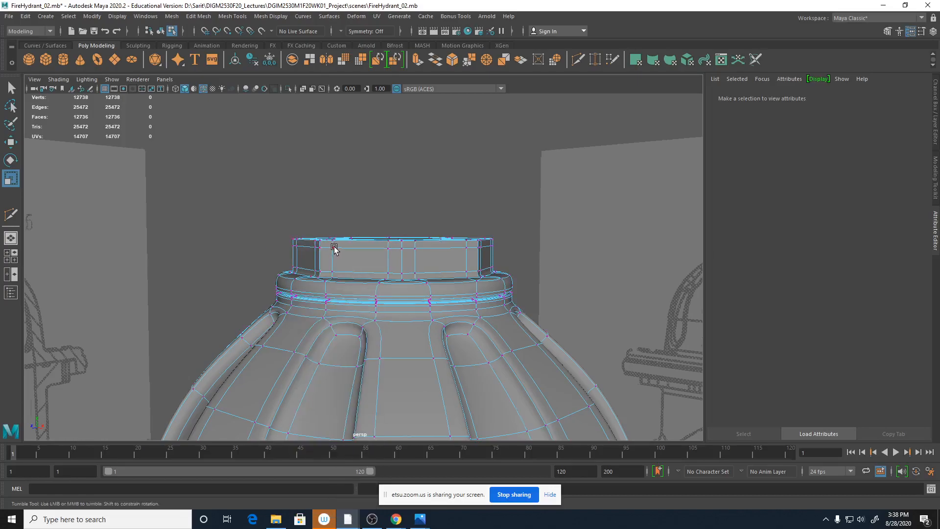
key(space)
key(space)
scroll(451, 294, up, 5)
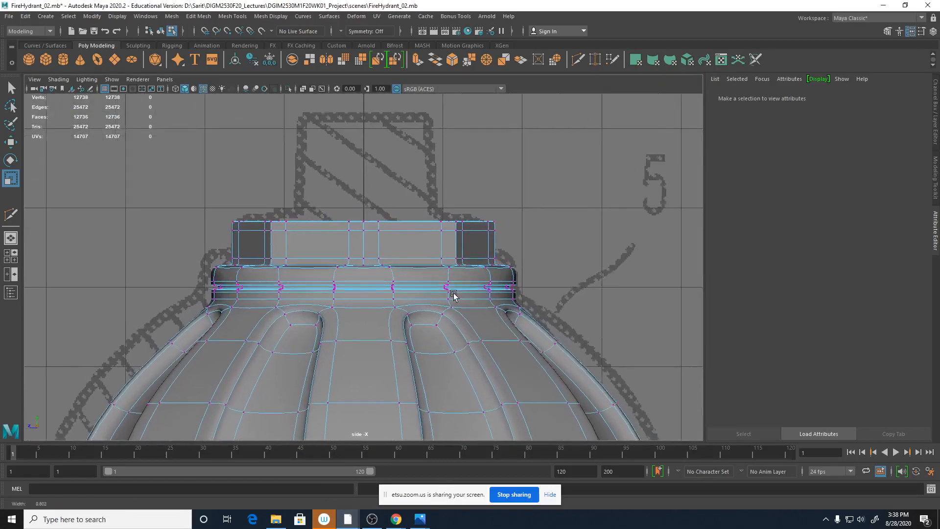
key(4)
drag(177, 172, 604, 246)
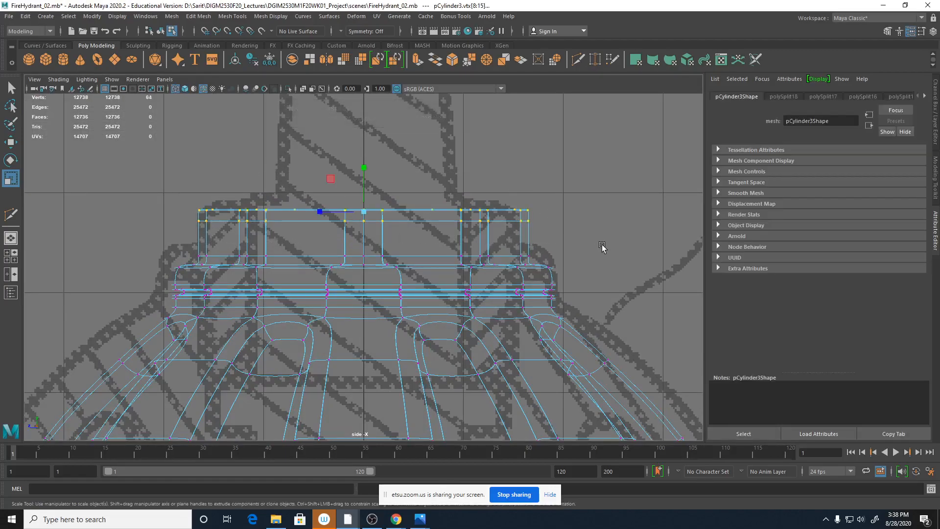
key(q)
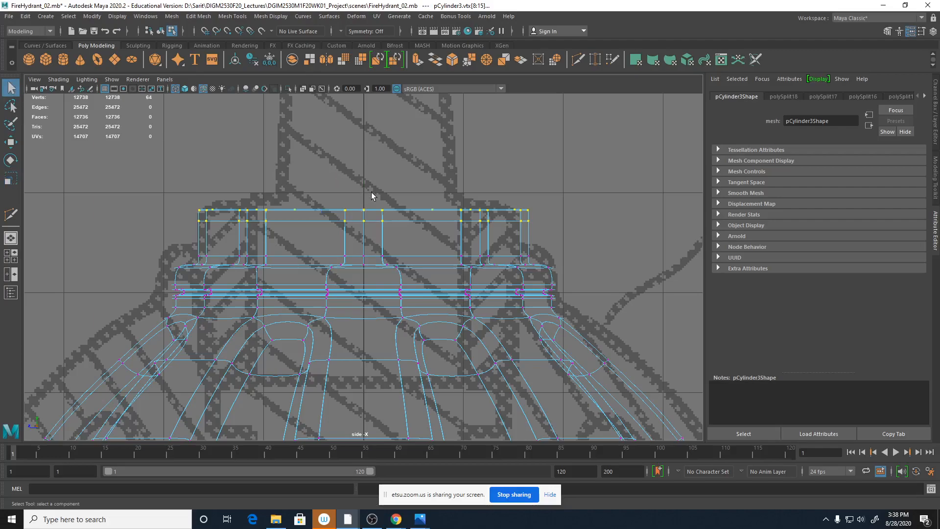
key(w)
drag(364, 167, 362, 195)
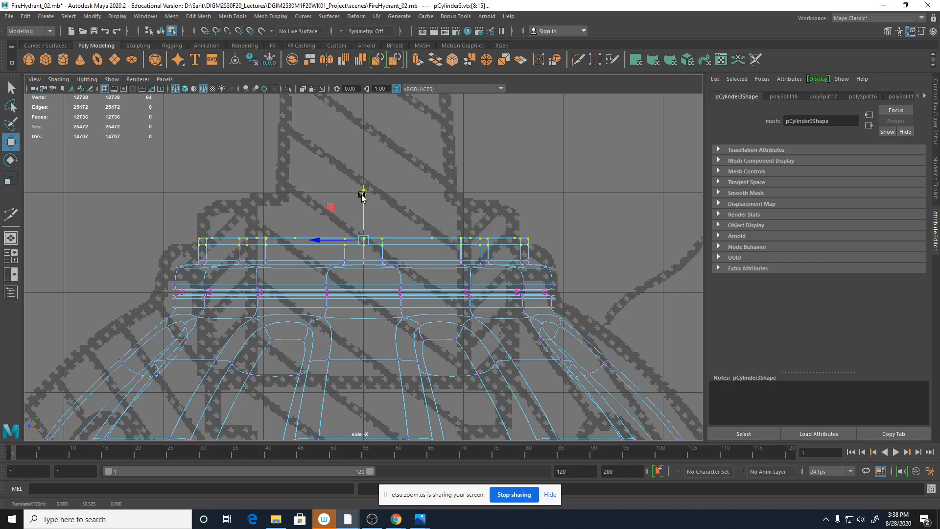
Step: Return to object mode in the perspective view, turn the smooth preview off, and save the scene
scroll(559, 338, down, 5)
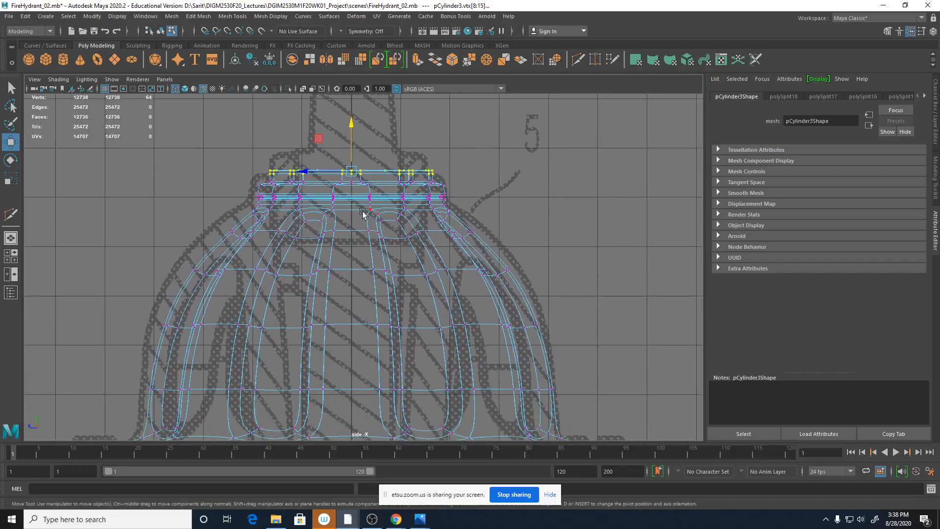
alt+right_drag(364, 231, 470, 242)
alt+middle_drag(476, 239, 492, 149)
alt+right_drag(497, 215, 190, 225)
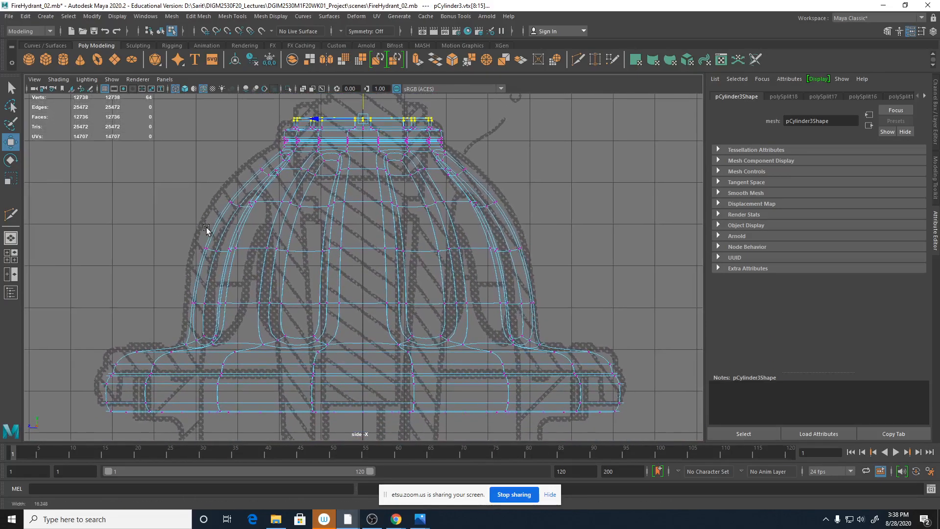
key(space)
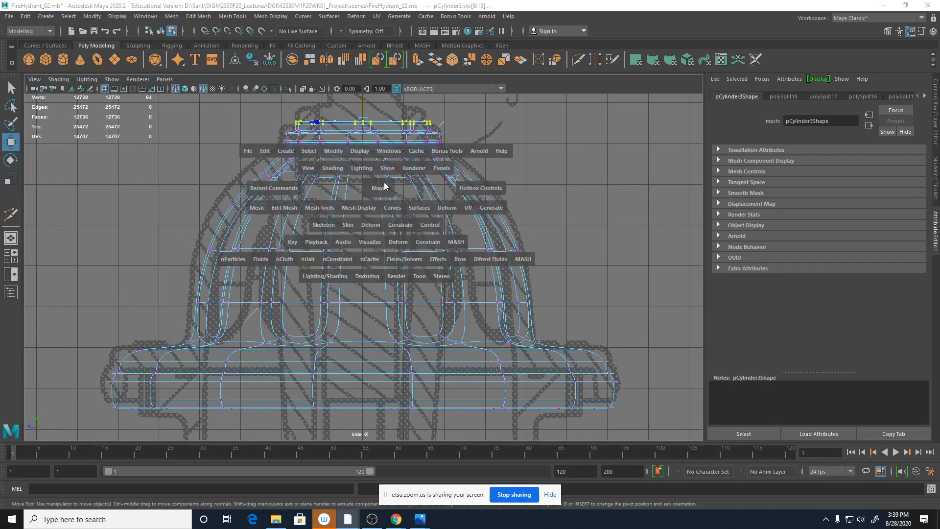
key(space)
right_drag(383, 248, 447, 199)
alt+drag(447, 199, 514, 213)
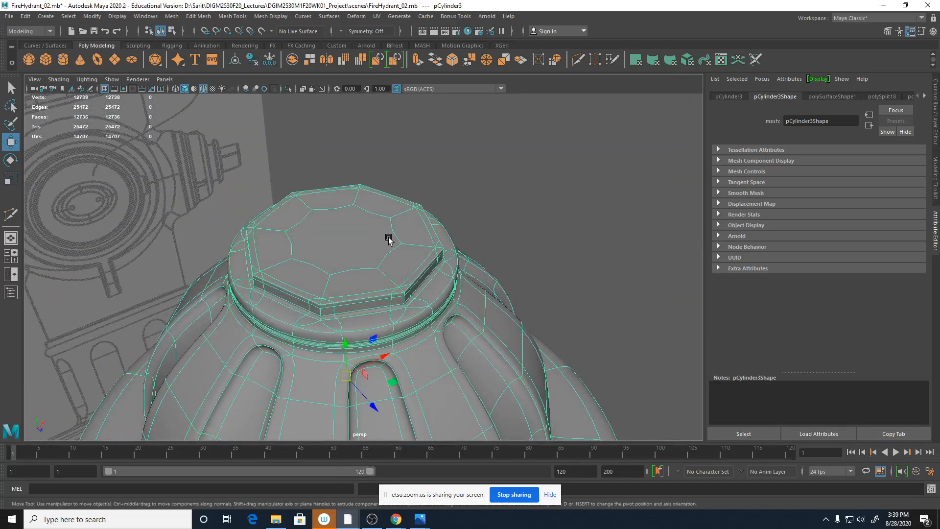
key(1)
alt+drag(458, 311, 494, 331)
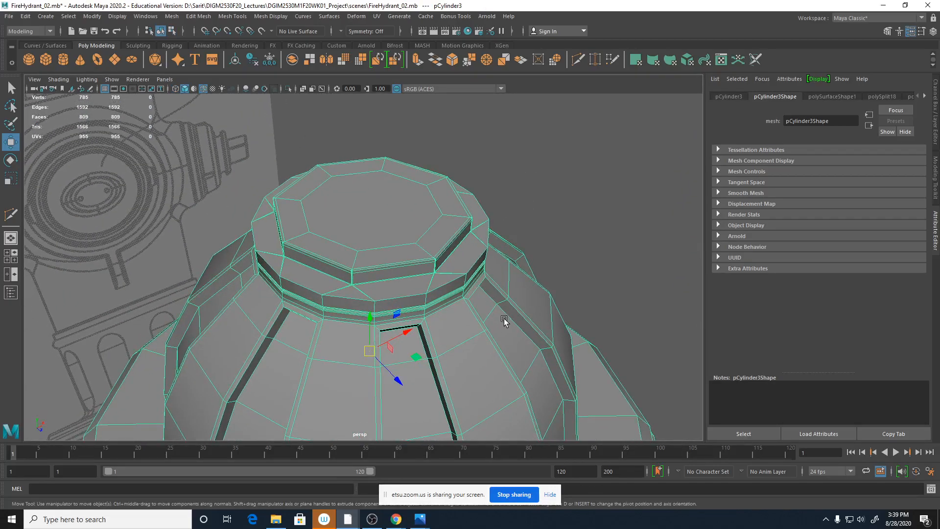
key(ctrl+s)
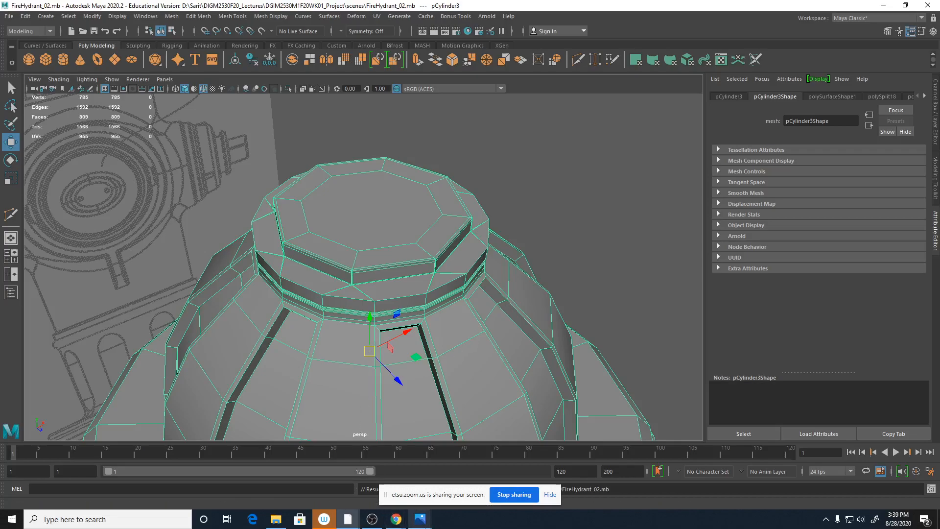
Step: Examine the cap and centre nut in the top-view reference photo Fire Hydrant 002.JPG, and return to the model
mouse_move(422, 521)
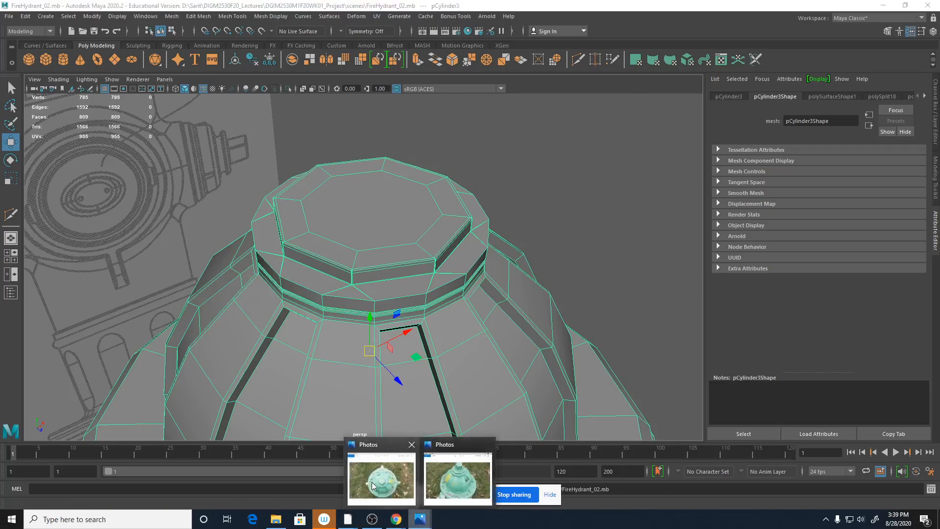
click(496, 473)
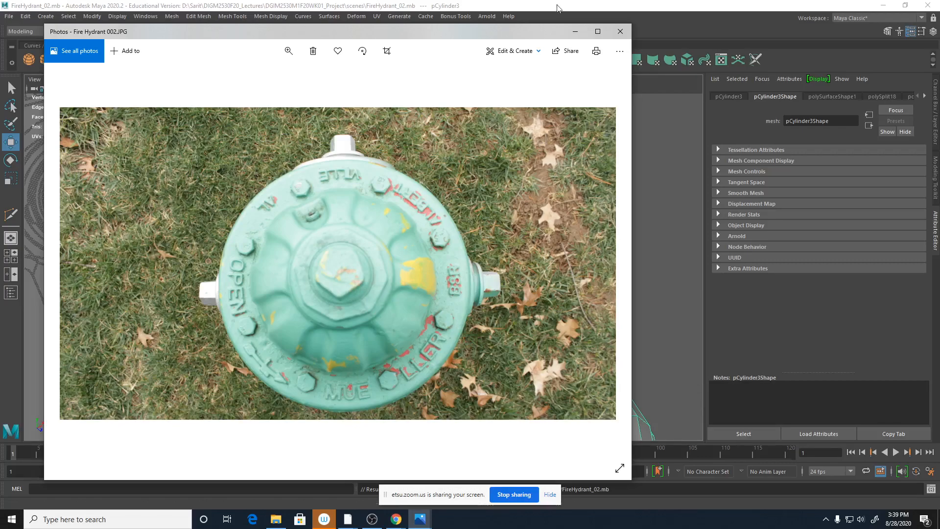
click(575, 32)
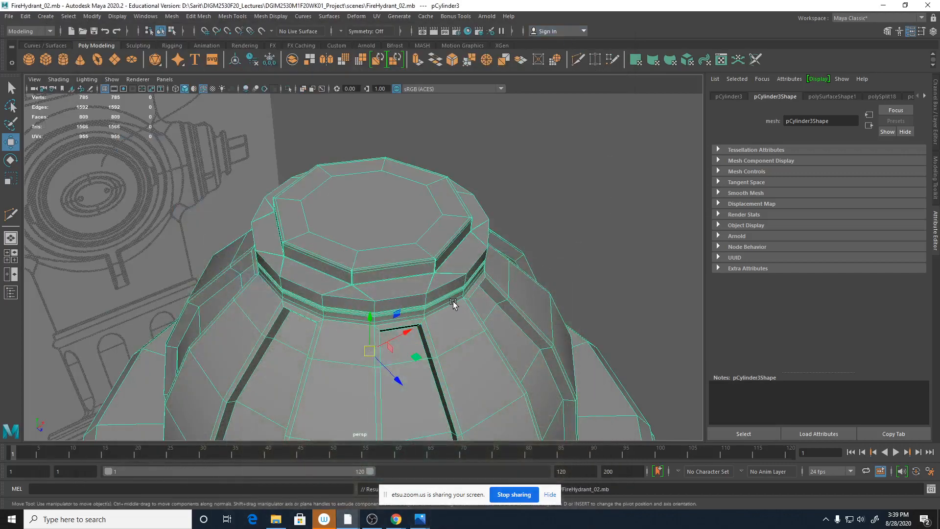
Step: Turn the smooth preview on, deselect the model, and compare the cap with the reference photo Fire Hydrant 027.JPG
key(3)
alt+drag(536, 254, 544, 255)
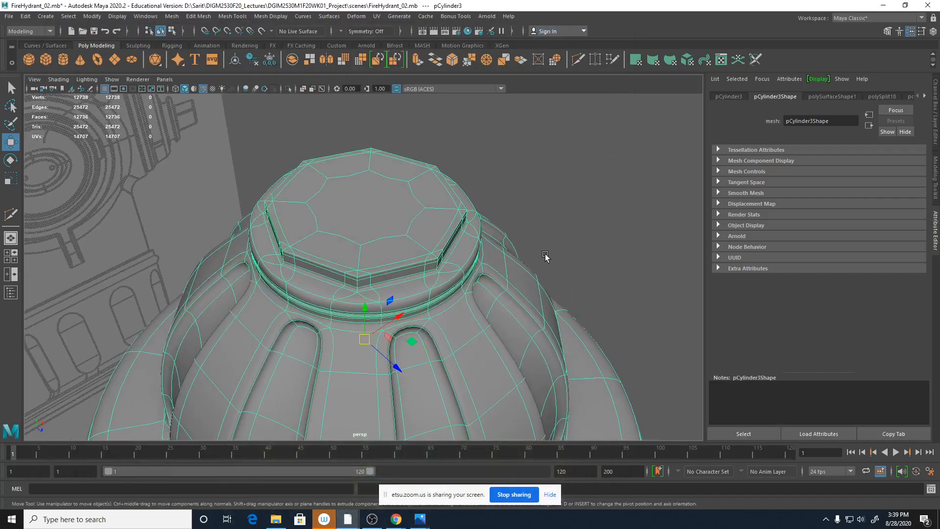
click(559, 256)
alt+middle_drag(544, 288, 583, 255)
mouse_move(569, 299)
alt+mouse_down()
mouse_move(563, 284)
mouse_move(623, 277)
mouse_move(520, 277)
mouse_move(504, 281)
mouse_move(594, 284)
mouse_move(486, 288)
mouse_move(576, 292)
alt+mouse_up()
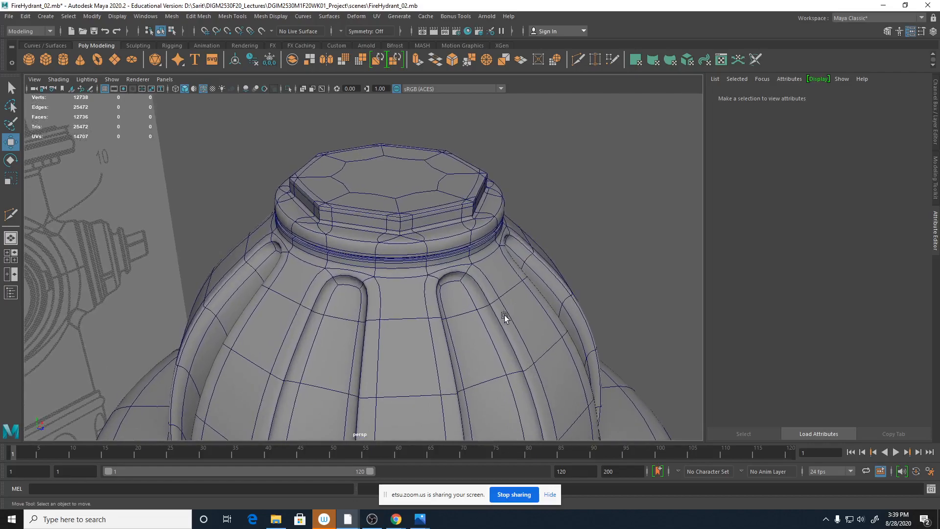
alt+drag(507, 315, 407, 319)
mouse_move(425, 518)
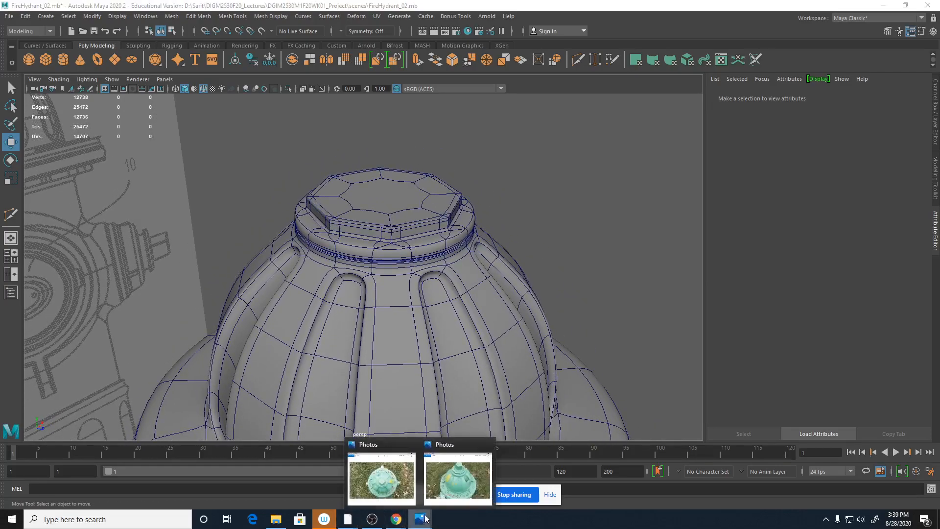
click(381, 477)
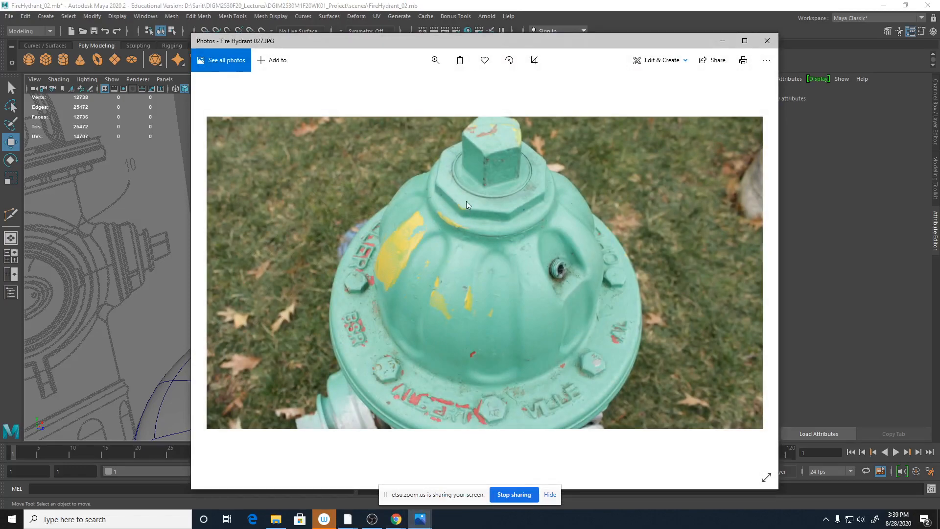
click(650, 22)
Step: Select the horizontal edge loop around the octagonal cap's side, turn the smooth preview off, and lower the loop slightly
alt+drag(431, 222, 411, 217)
click(388, 215)
scroll(394, 219, up, 3)
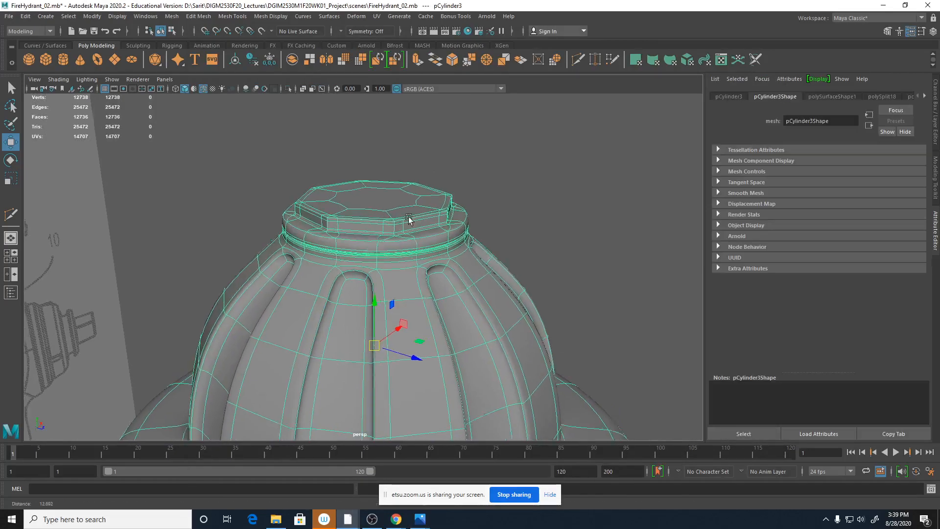
right_drag(426, 202, 427, 181)
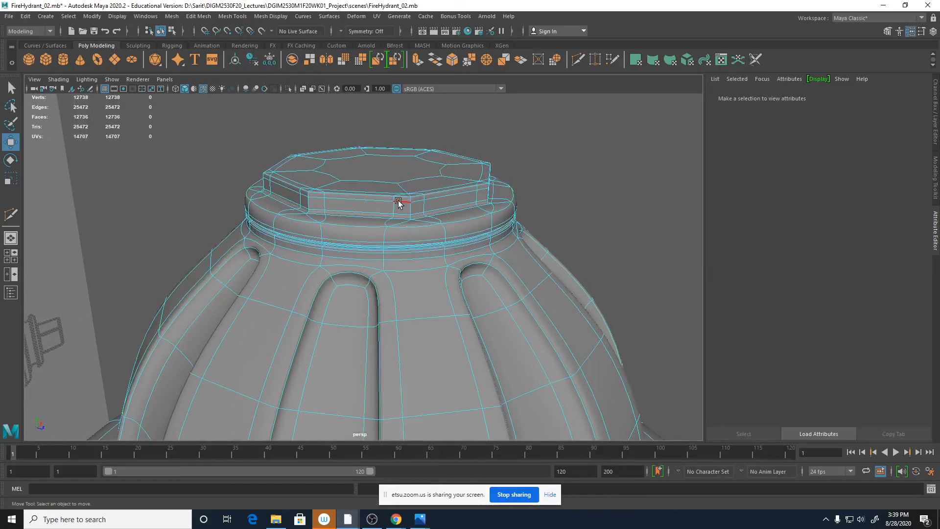
double_click(398, 201)
drag(381, 126, 384, 133)
alt+drag(445, 208, 481, 228)
click(430, 169)
alt+drag(428, 173, 420, 214)
click(431, 189)
double_click(431, 190)
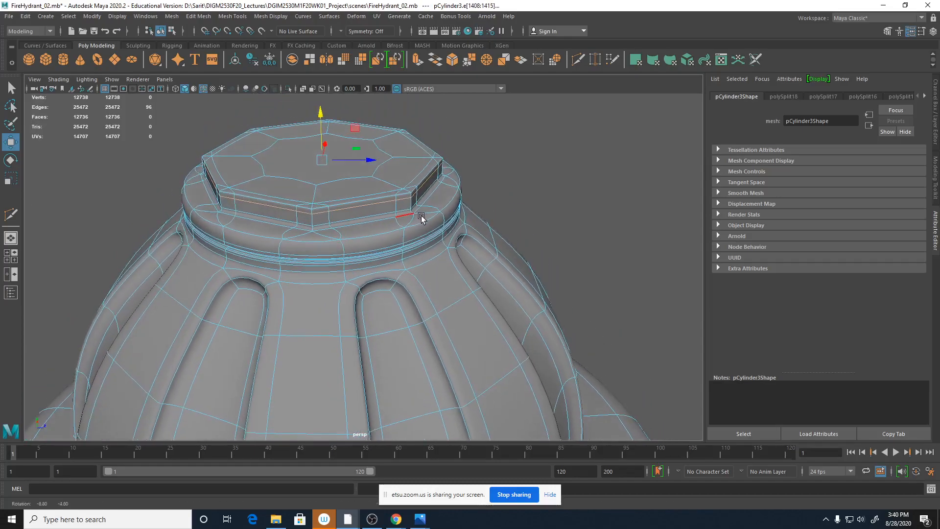
key(1)
drag(321, 115, 320, 121)
Step: Select the eight edges of the loop just inside the cap's top rim and bring up the Scale tool on them
alt+drag(342, 189, 363, 216)
click(379, 211)
shift+click(413, 168)
shift+click(404, 118)
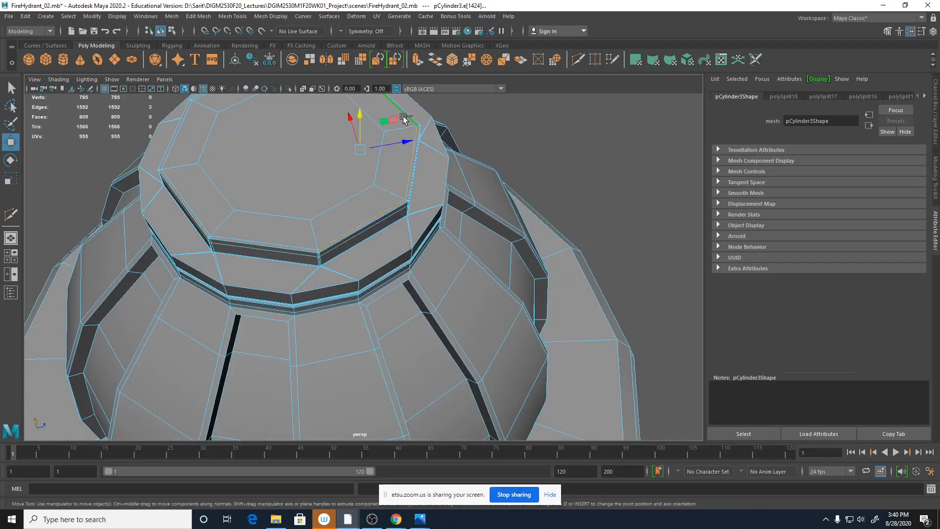
shift+click(241, 234)
shift+click(201, 216)
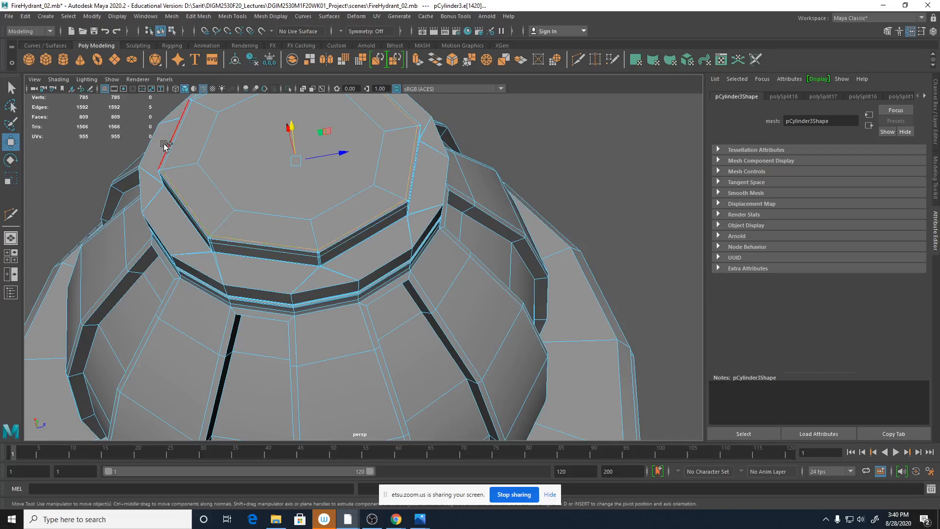
alt+drag(195, 141, 284, 187)
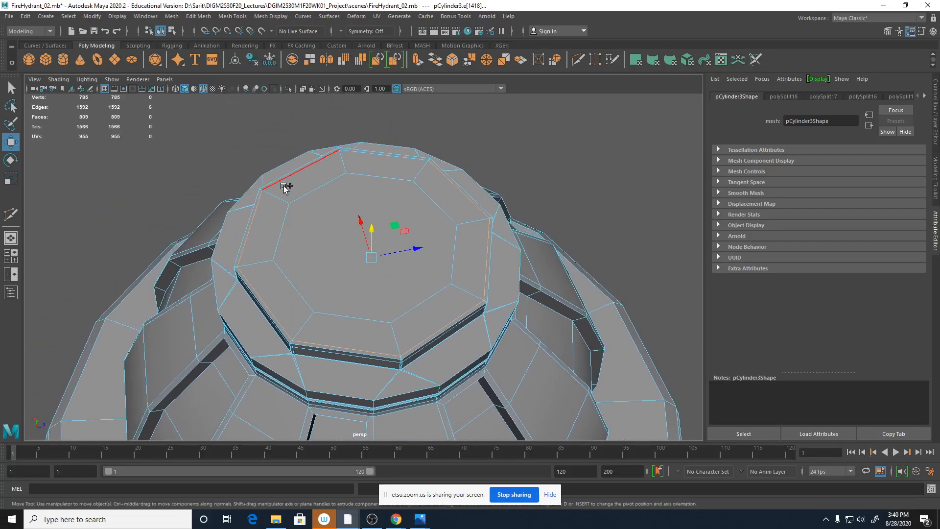
shift+click(289, 182)
shift+click(367, 154)
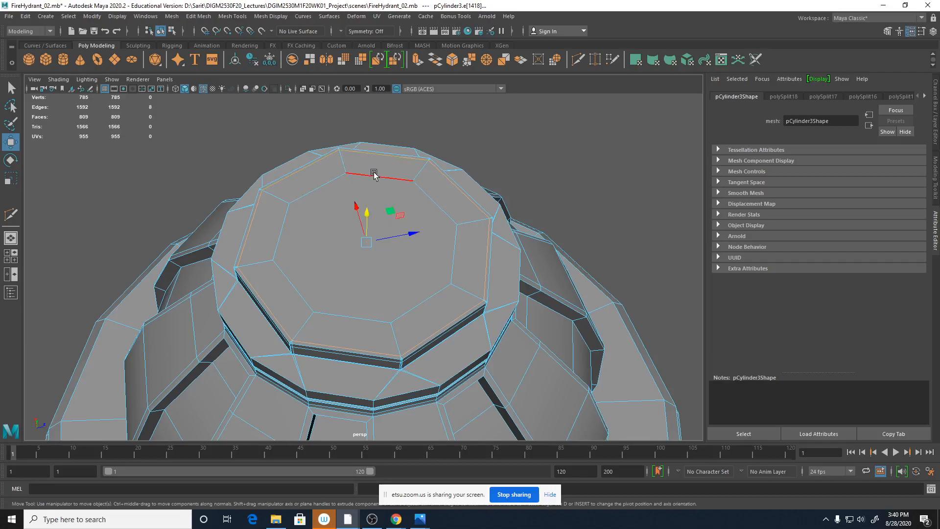
key(r)
alt+drag(418, 296, 384, 209)
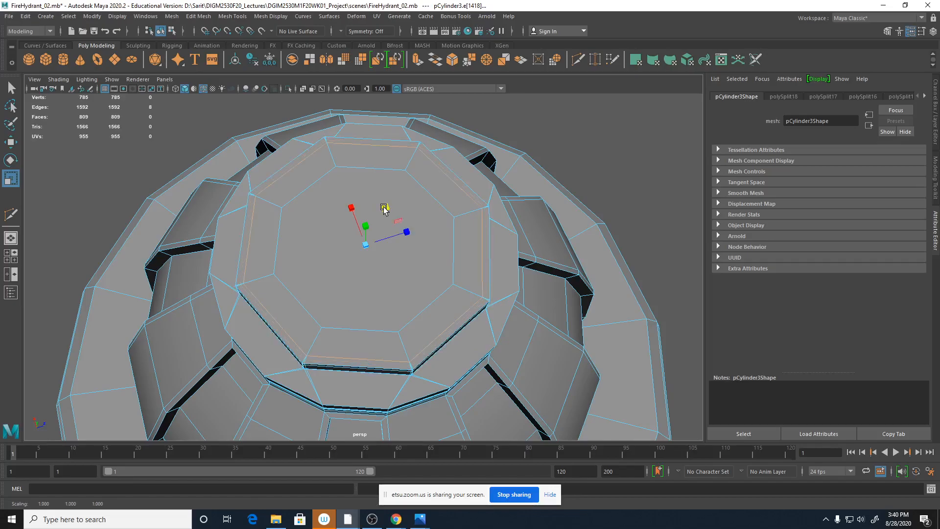
Step: Reselect the middle edge loop around the cap's side, move it slightly down, and check the shape in smooth preview
key(3)
alt+drag(403, 272, 393, 228)
double_click(356, 306)
key(w)
drag(367, 205, 370, 209)
key(3)
key(1)
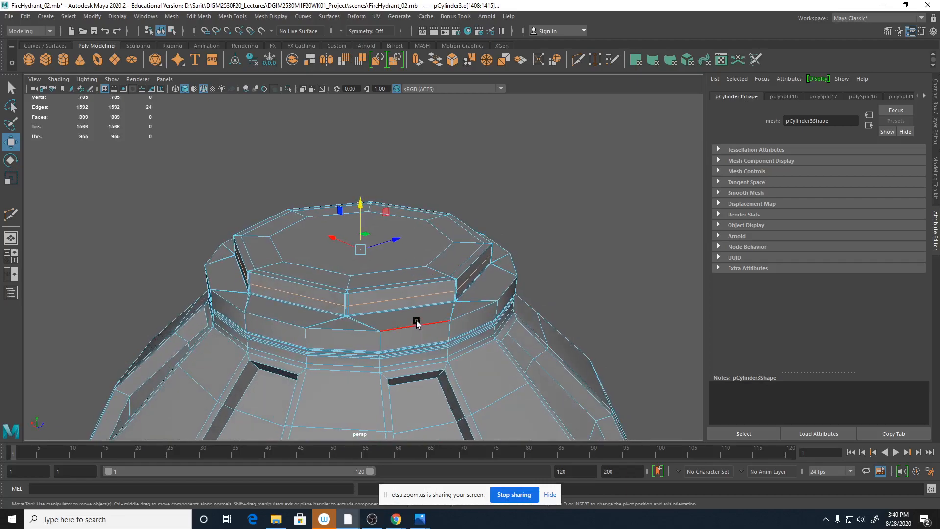
key(3)
Step: Hide the wireframe overlay in object mode and compare the smoothed cap's edges with the reference photo Fire Hydrant 027.JPG
click(531, 245)
right_drag(410, 236, 456, 221)
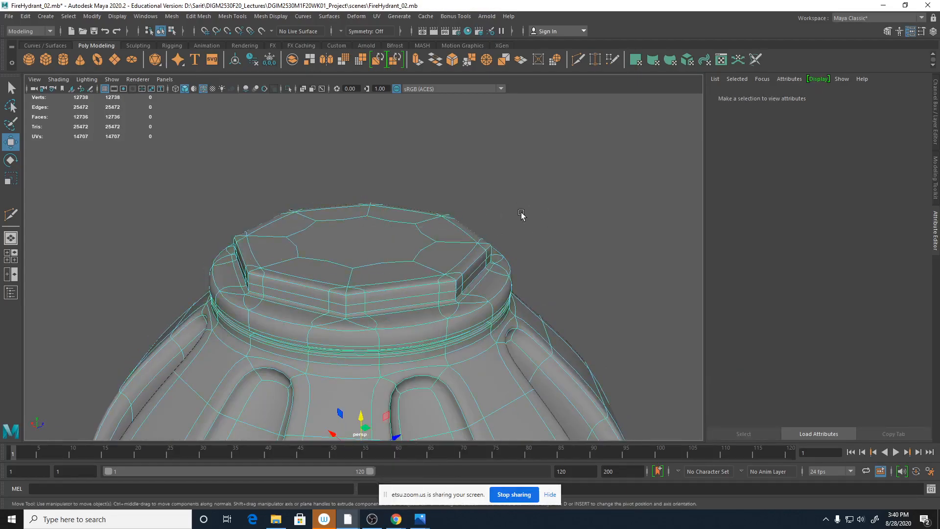
click(517, 215)
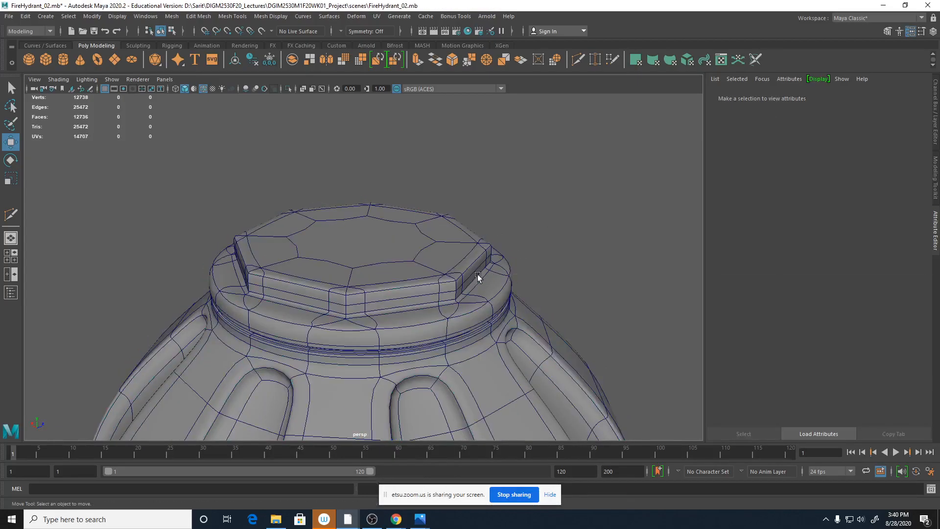
click(203, 88)
mouse_move(216, 304)
alt+mouse_down()
mouse_move(258, 304)
mouse_move(184, 307)
alt+mouse_up()
scroll(294, 308, up, 3)
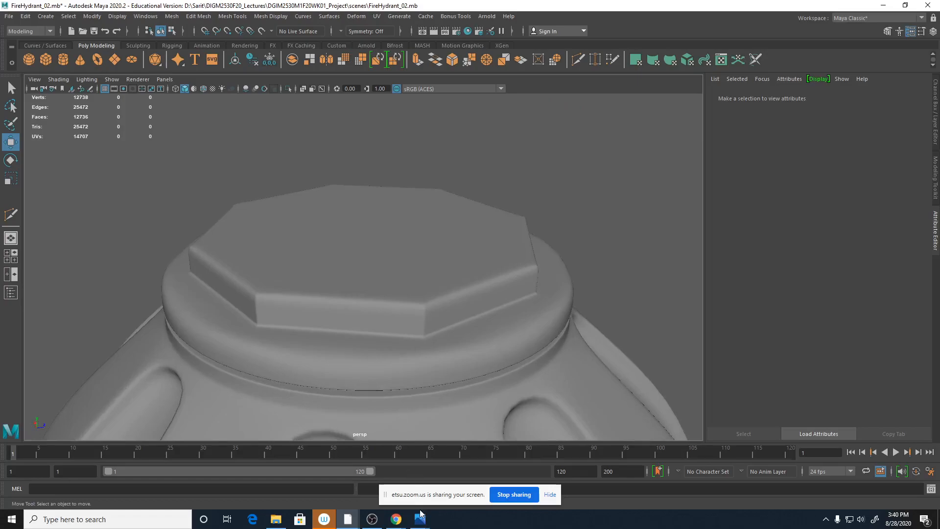
mouse_move(421, 515)
click(448, 482)
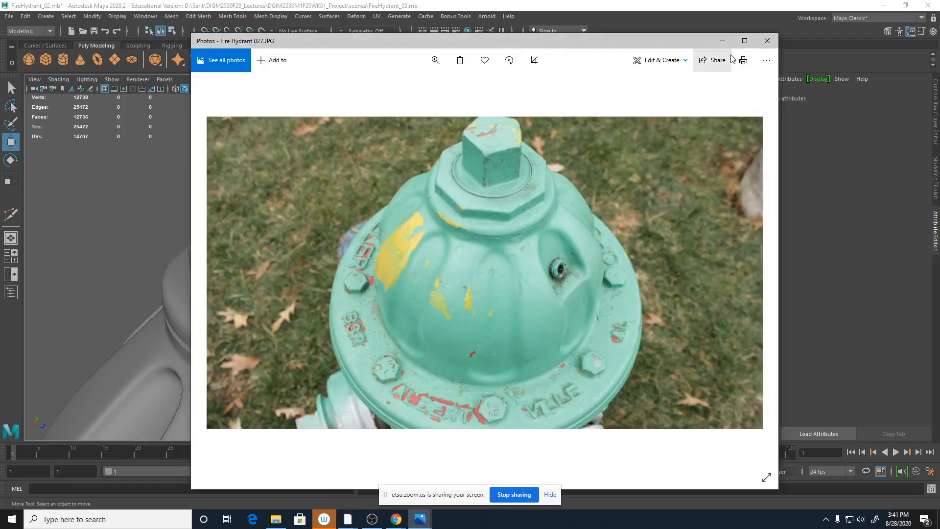
click(721, 41)
mouse_move(404, 324)
alt+mouse_down()
mouse_move(420, 336)
mouse_move(399, 327)
alt+mouse_up()
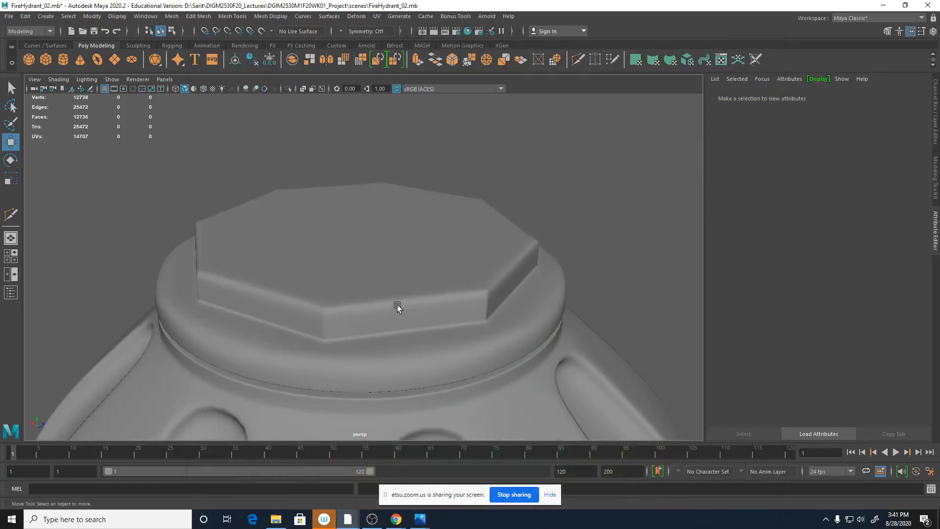
Step: Show the wireframe overlay again and switch the model to edge mode with the smooth preview off
click(396, 308)
click(204, 89)
scroll(419, 296, up, 4)
right_drag(343, 359, 357, 225)
key(1)
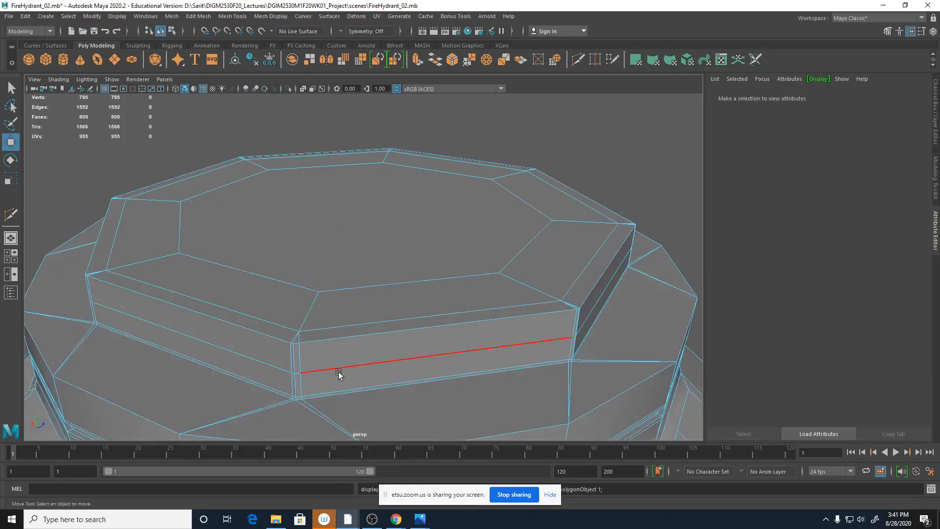
Step: Select the two stacked vertical edges at the cap's front corner and try sliding them along the side face with the Slide Edge Tool
alt+drag(294, 373, 329, 382)
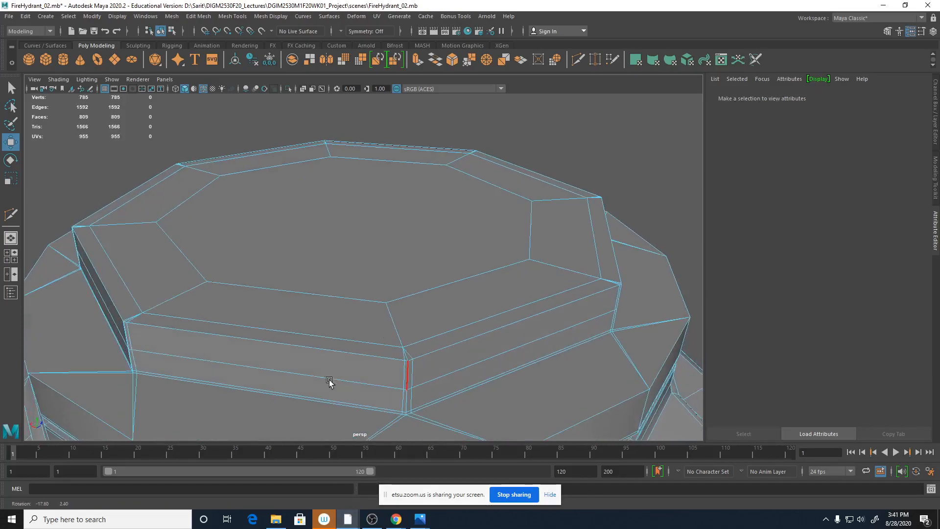
click(404, 376)
shift+click(404, 397)
alt+middle_drag(432, 394, 422, 326)
alt+drag(403, 328, 404, 340)
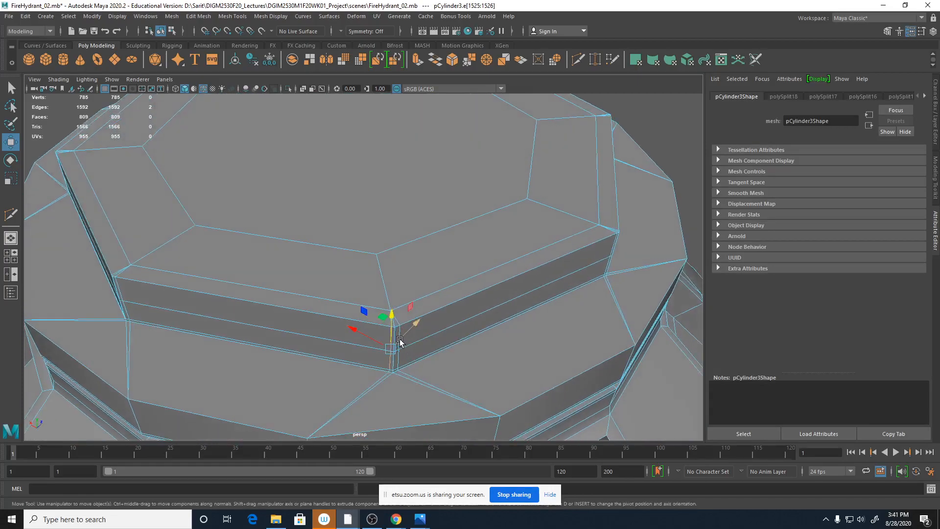
mouse_move(420, 519)
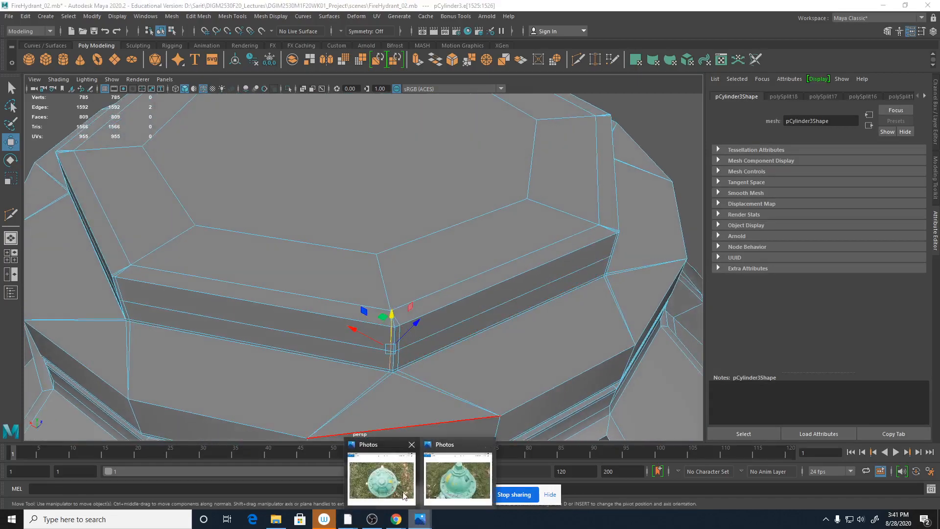
click(397, 492)
click(689, 8)
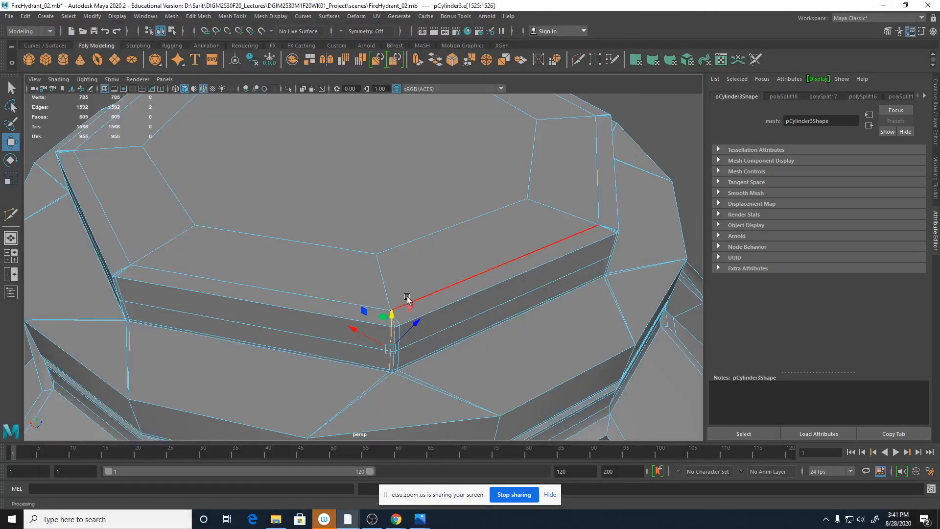
alt+drag(413, 335, 407, 313)
shift+right_click(368, 294)
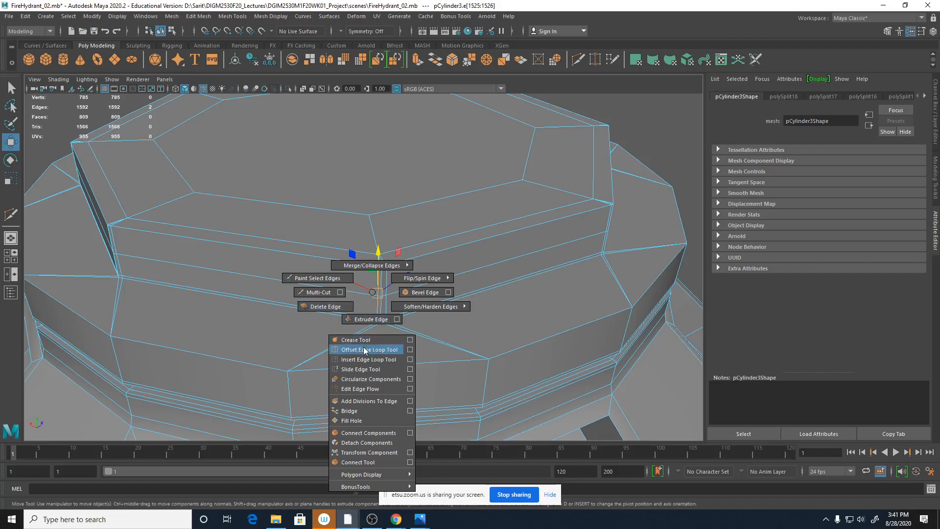
click(360, 370)
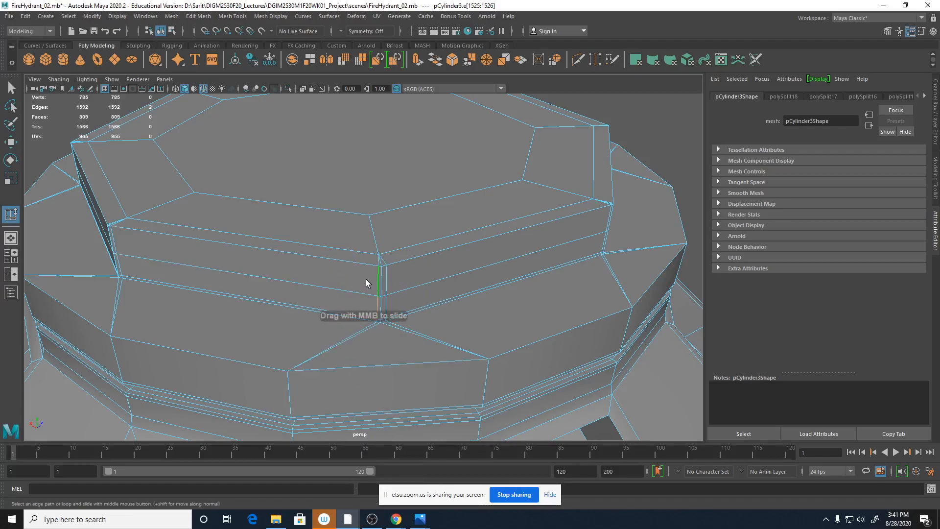
middle_drag(363, 281, 360, 280)
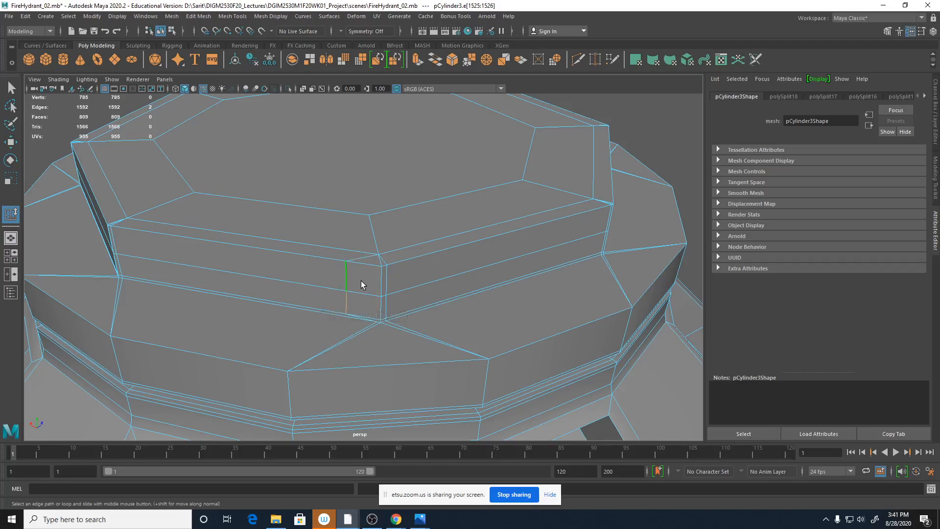
key(3)
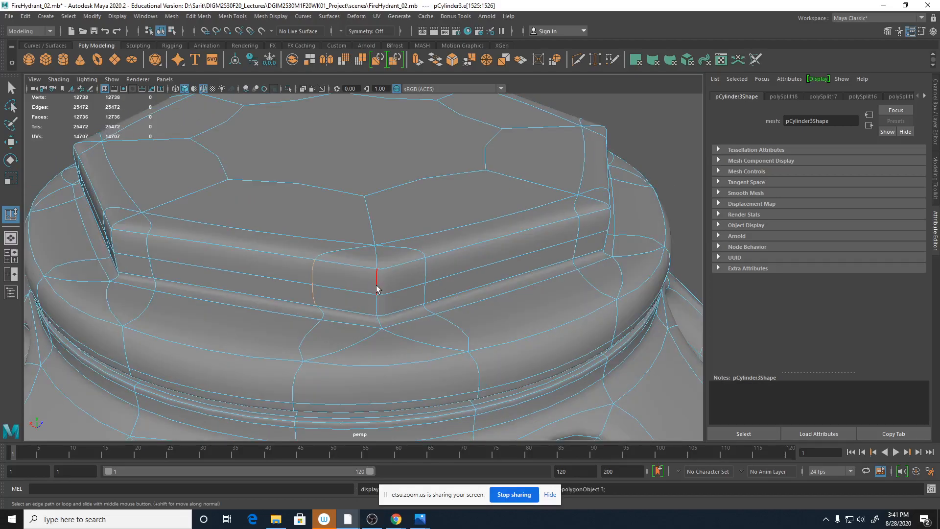
key(ctrl+z)
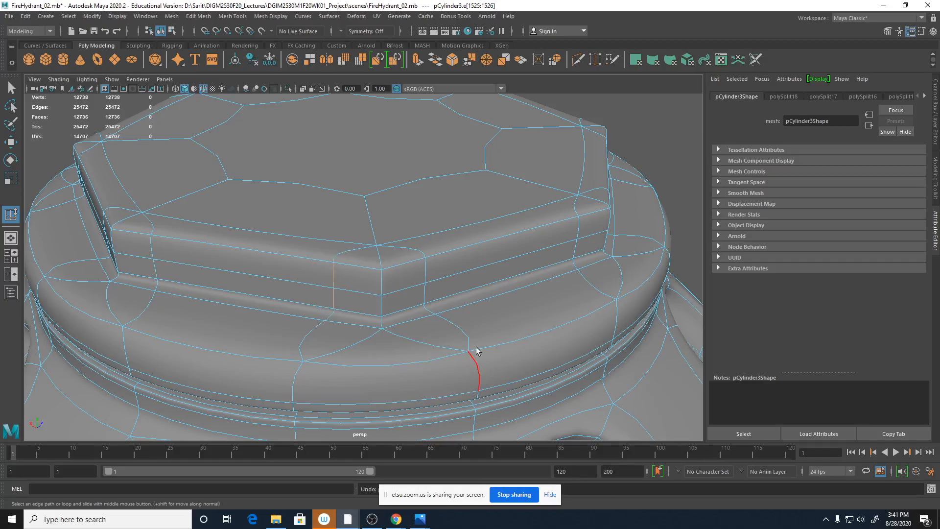
Step: Try inserting an edge loop around the inner octagon on the cap's top with Multi-Cut, checking it in smooth preview
alt+right_drag(490, 298, 296, 277)
right_drag(358, 212, 421, 191)
alt+drag(525, 161, 522, 227)
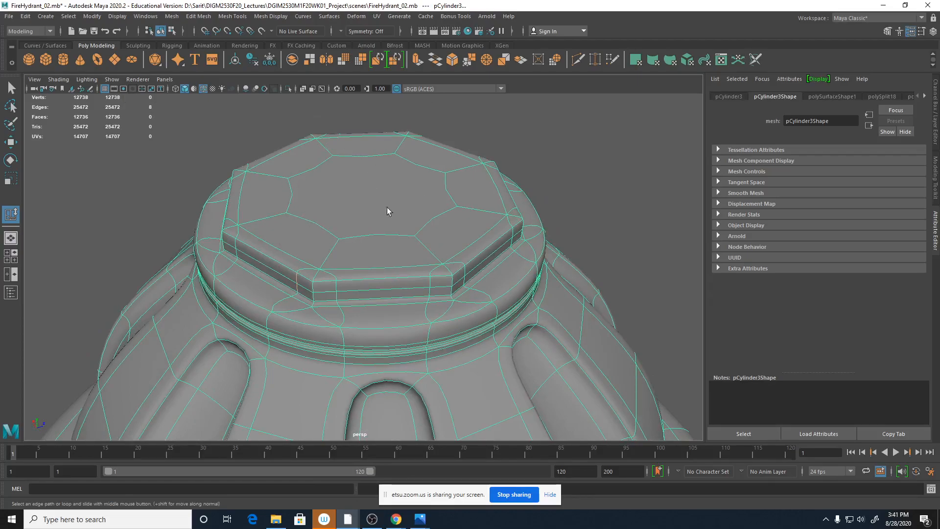
key(1)
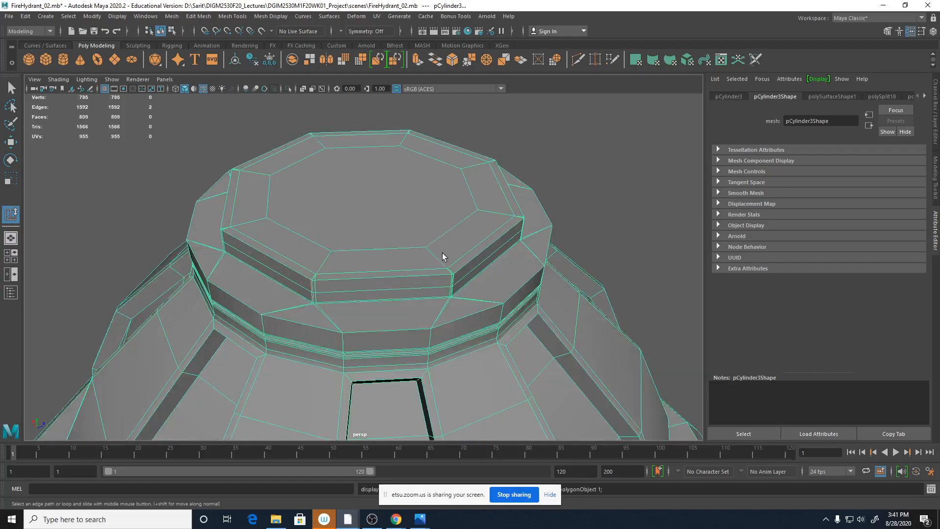
shift+right_drag(406, 250, 337, 255)
ctrl+click(331, 255)
key(3)
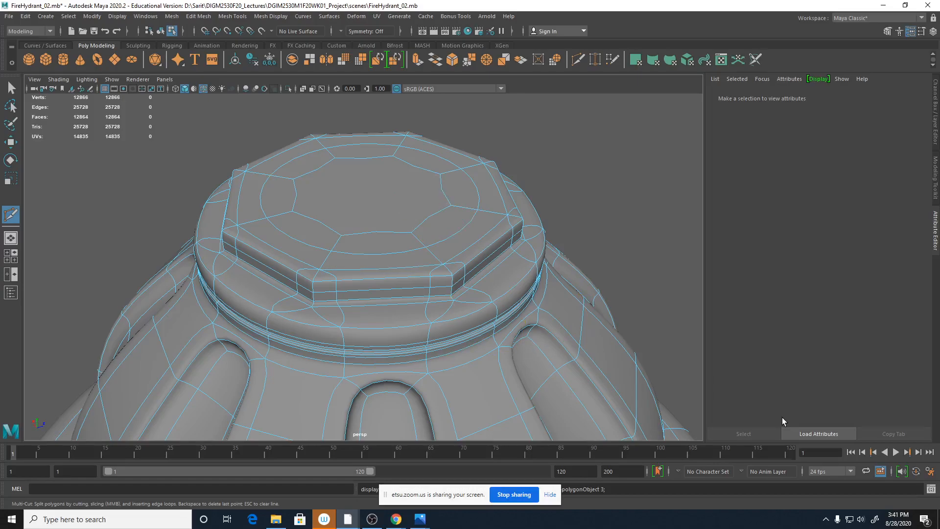
key(1)
Step: Compare the cap's top with the reference photo Fire Hydrant 027.JPG and undo the inserted edge loop
alt+drag(391, 270, 427, 275)
click(420, 519)
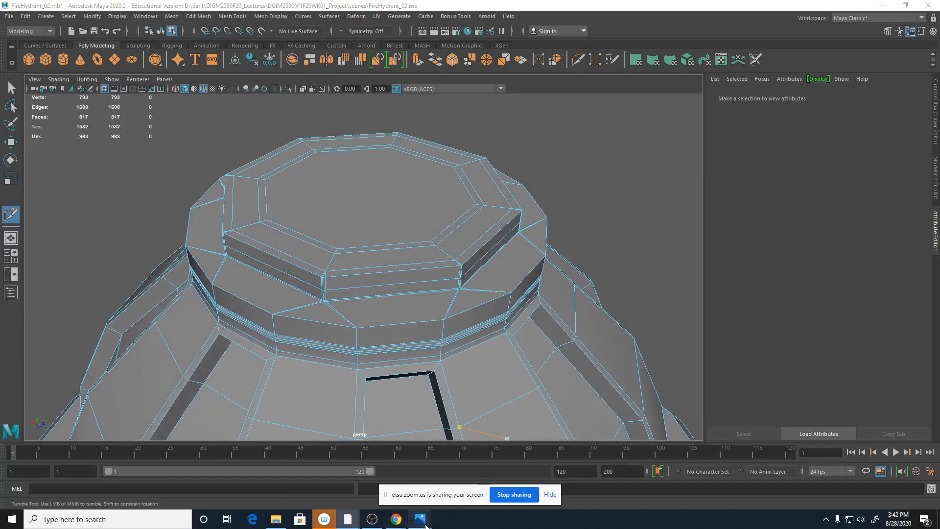
click(455, 472)
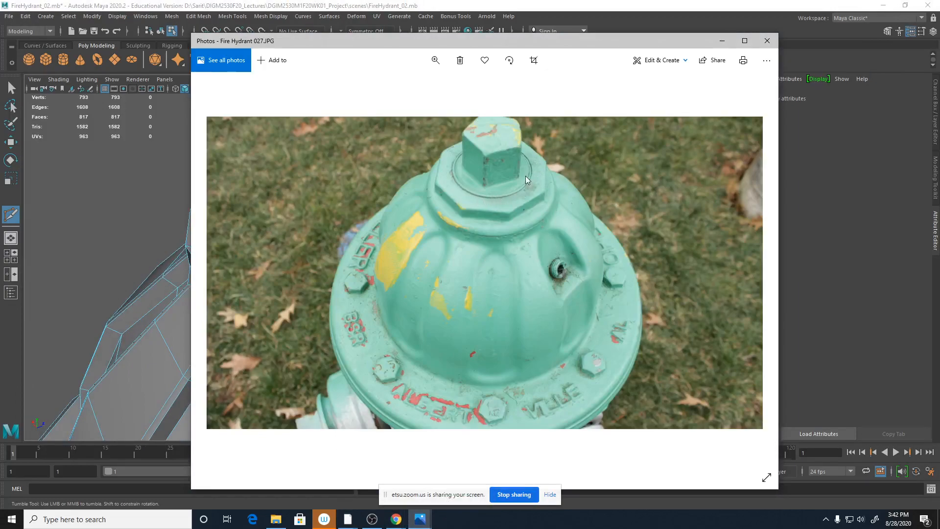
click(721, 40)
alt+drag(510, 306, 539, 314)
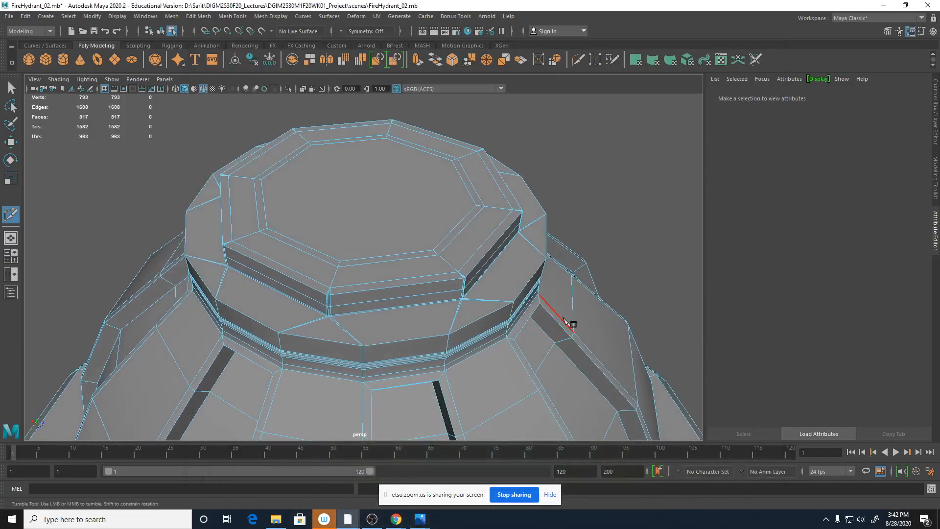
key(ctrl+z)
key(ctrl+z)
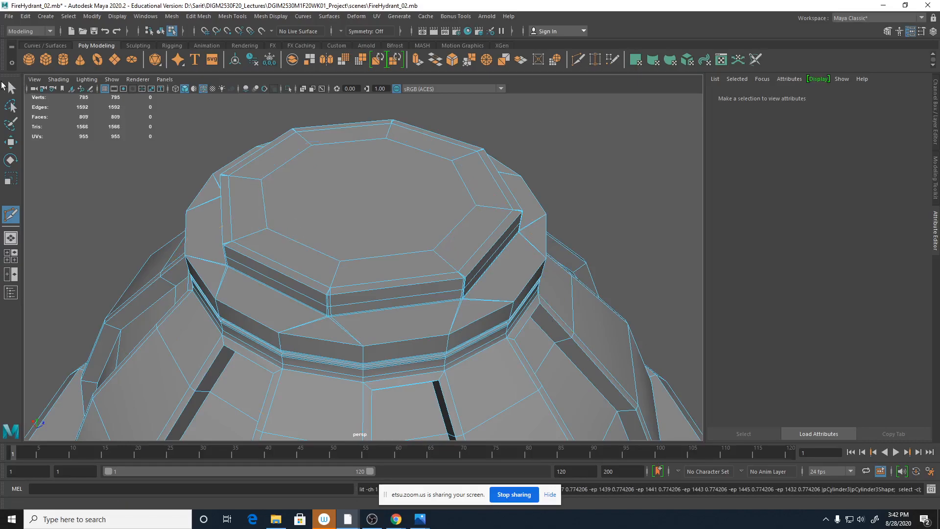
Step: Return the hydrant body to object mode, turn on its smooth preview and save the scene
key(q)
right_click(439, 221)
right_drag(439, 220, 487, 203)
click(618, 263)
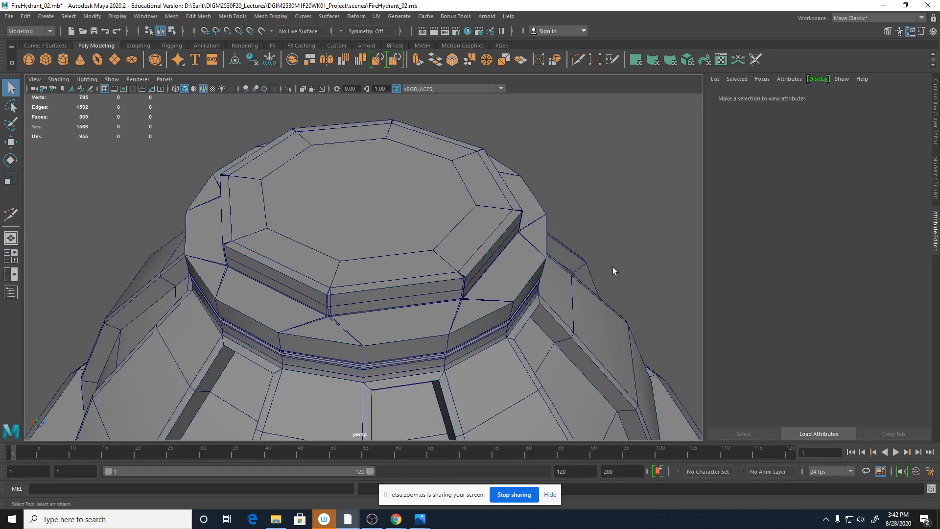
click(483, 247)
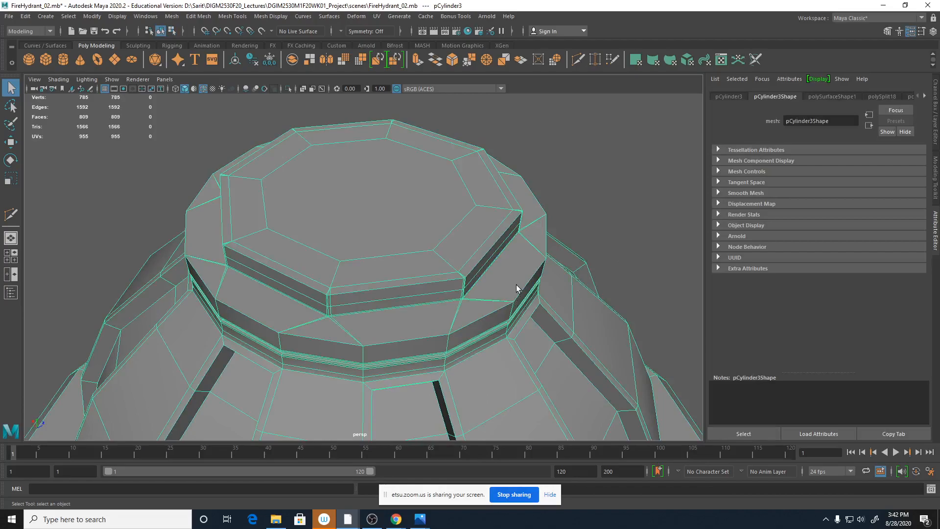
key(3)
click(617, 253)
alt+drag(618, 253, 587, 295)
key(ctrl+s)
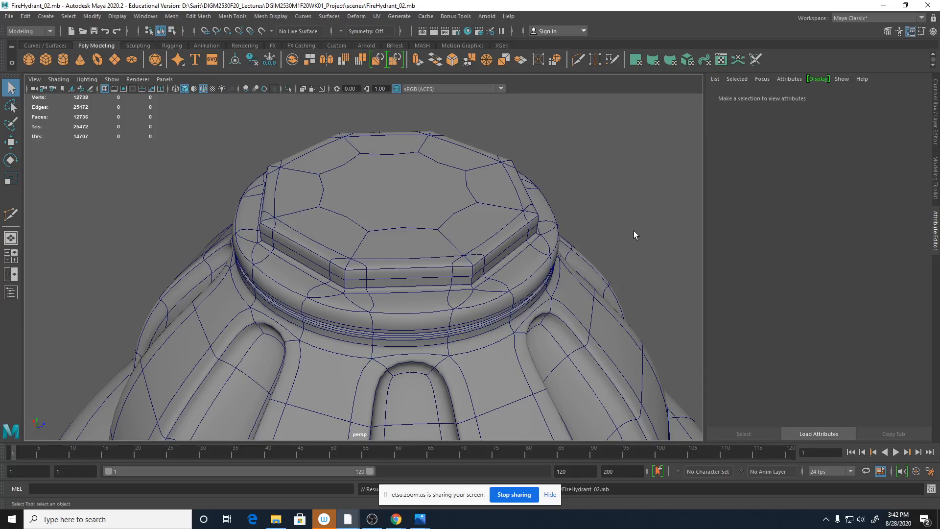
Step: Turn the smooth preview off and insert an edge loop just outside the inner octagon on the cap's top with Multi-Cut
click(556, 244)
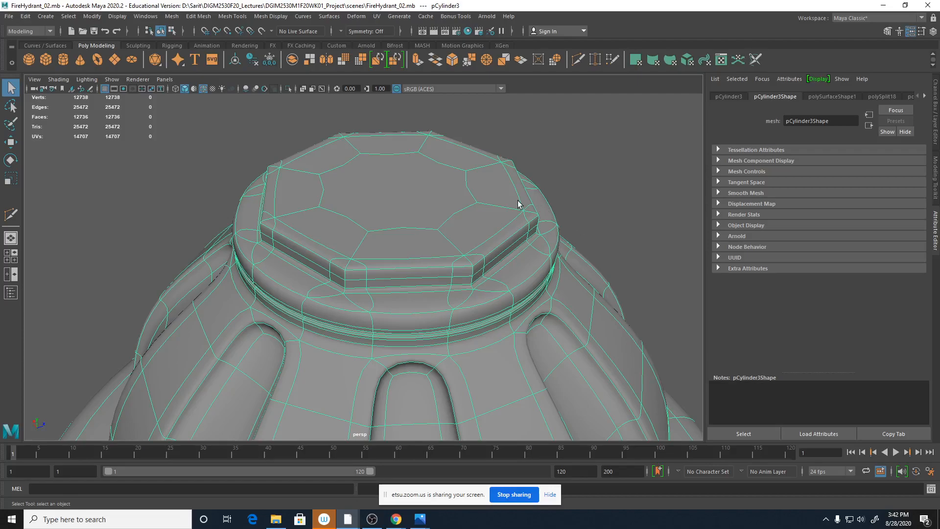
shift+right_drag(446, 230, 404, 234)
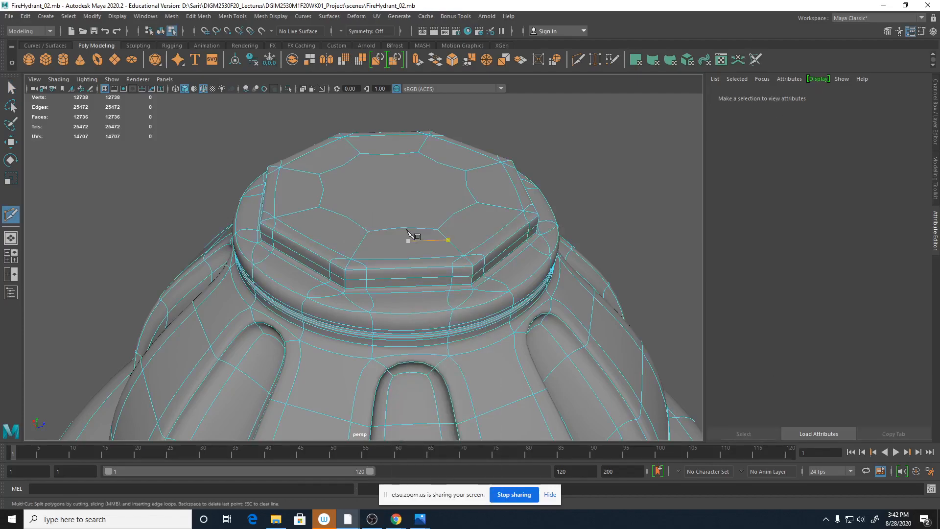
key(1)
ctrl+click(361, 248)
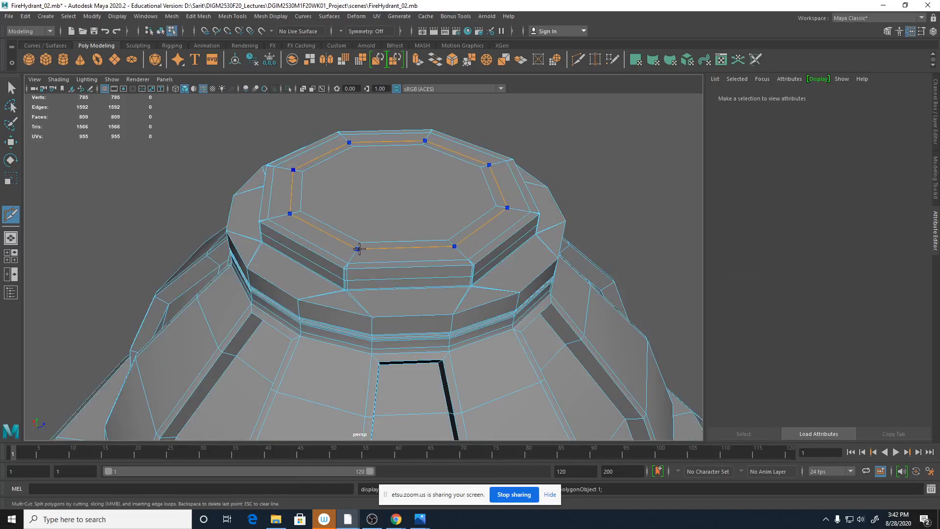
ctrl+click(361, 247)
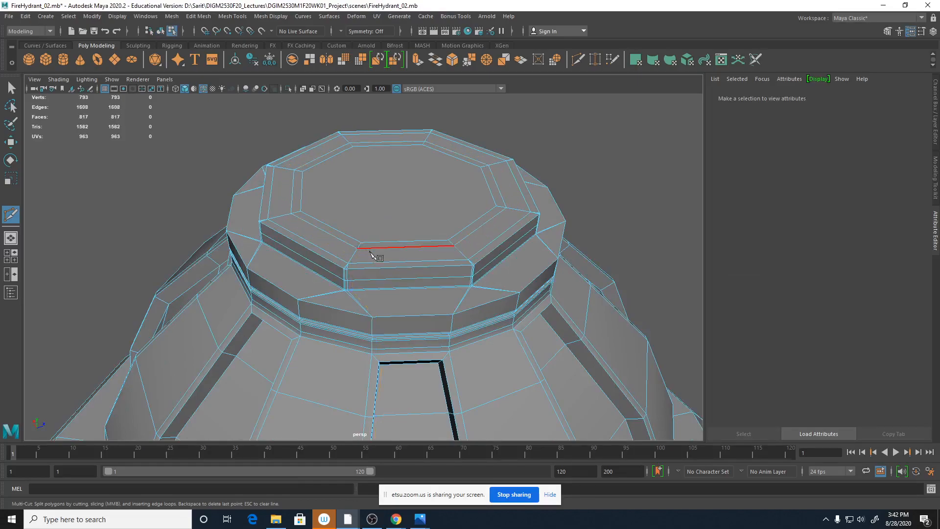
click(508, 337)
key(Escape)
click(540, 382)
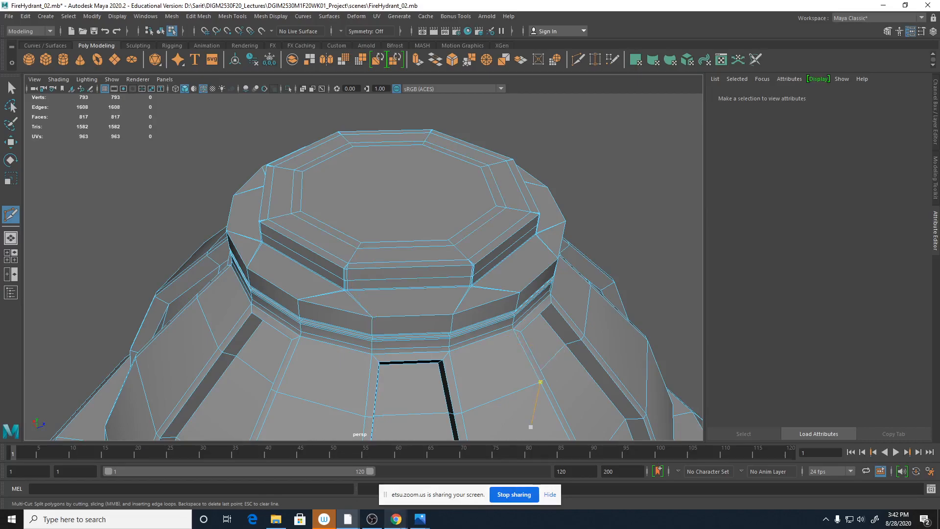
Step: Compare the cap's top with reference photo Fire Hydrant 027.JPG and check the new loop in smooth preview
mouse_move(417, 524)
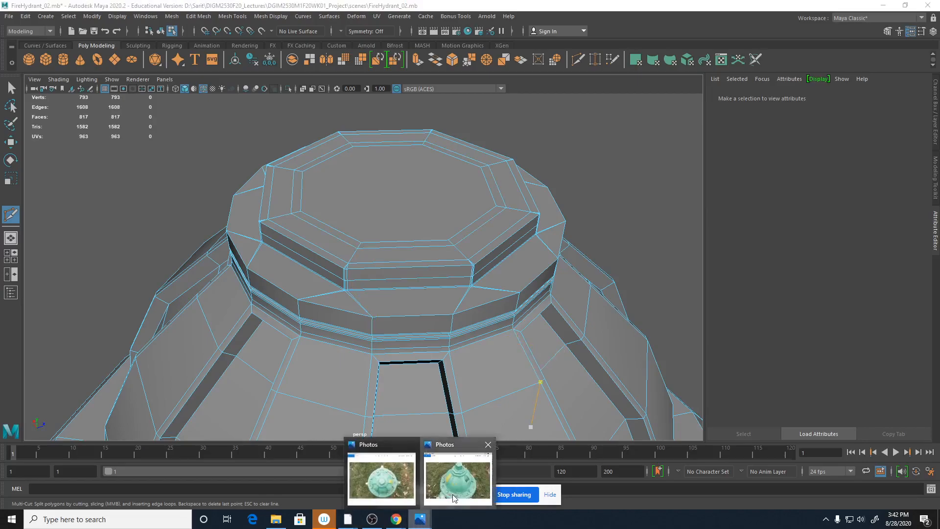
click(469, 478)
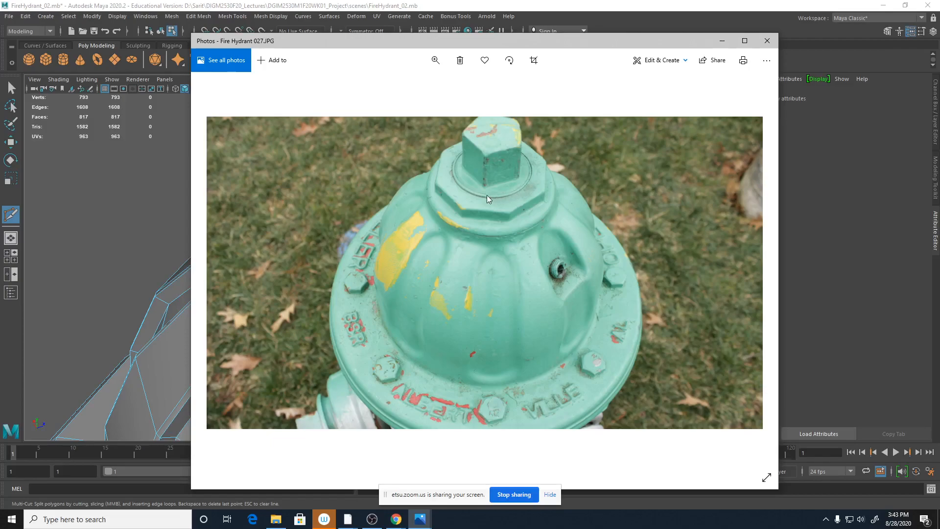
click(679, 13)
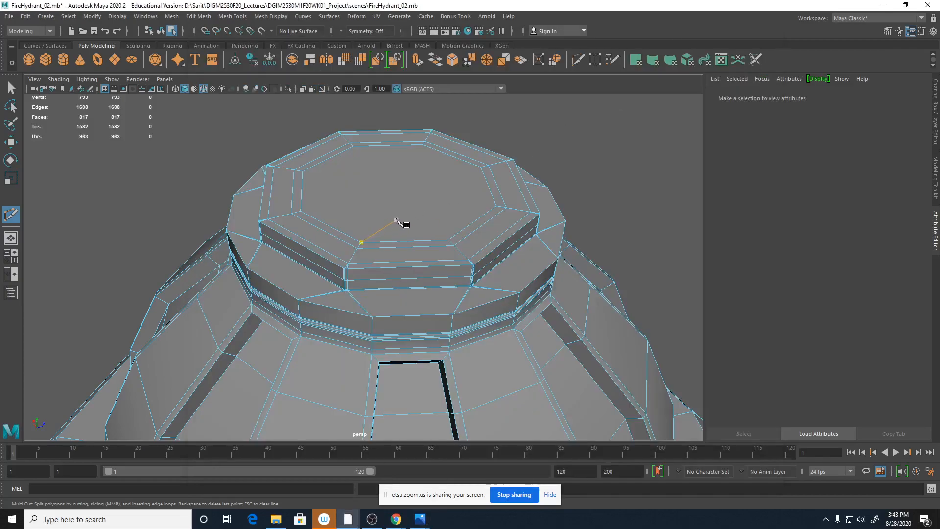
key(3)
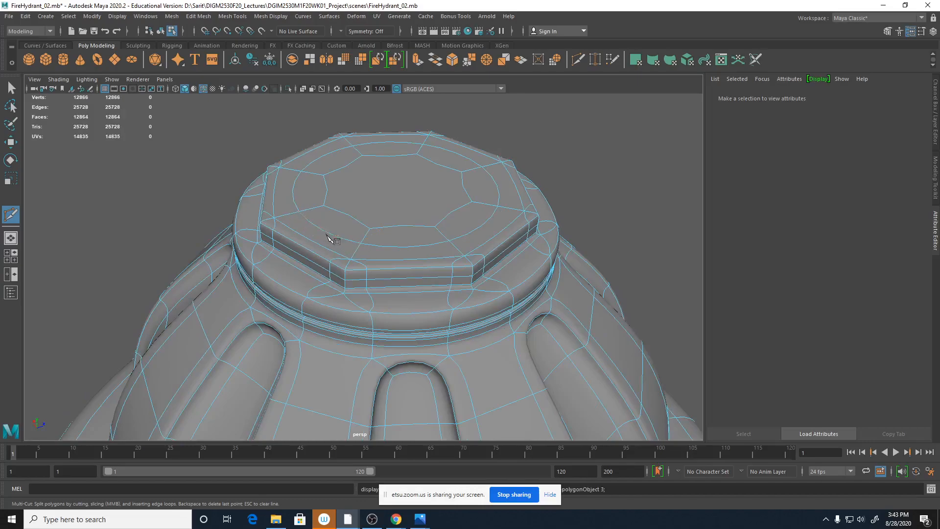
key(1)
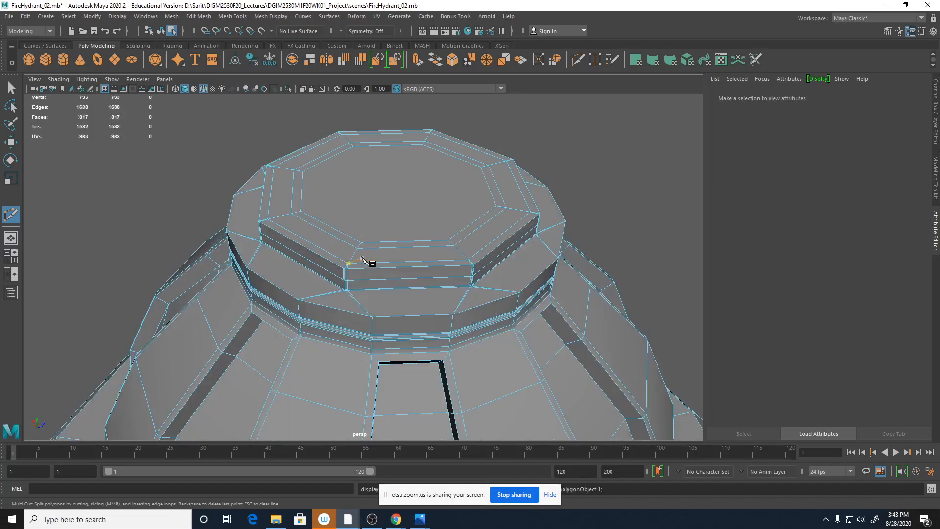
Step: Select the full ring of narrow faces around the inner octagon on the cap's top
scroll(460, 247, up, 5)
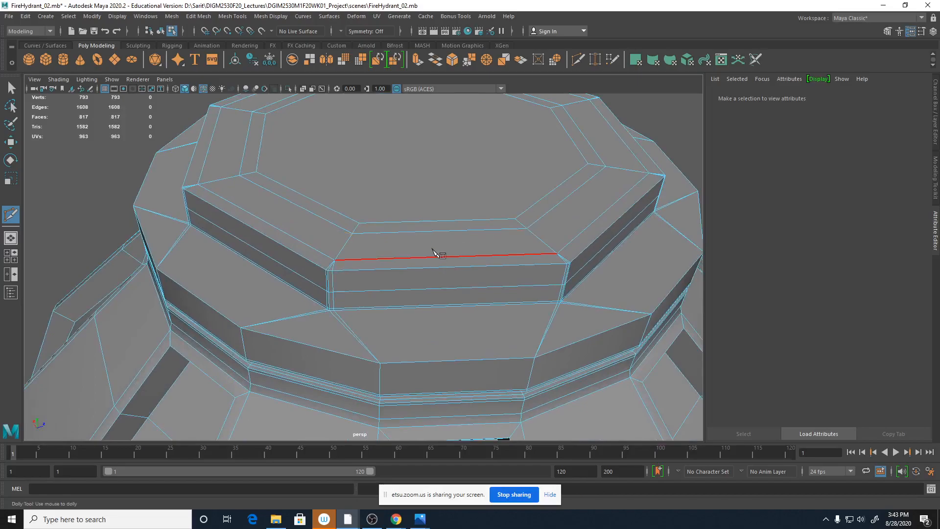
key(q)
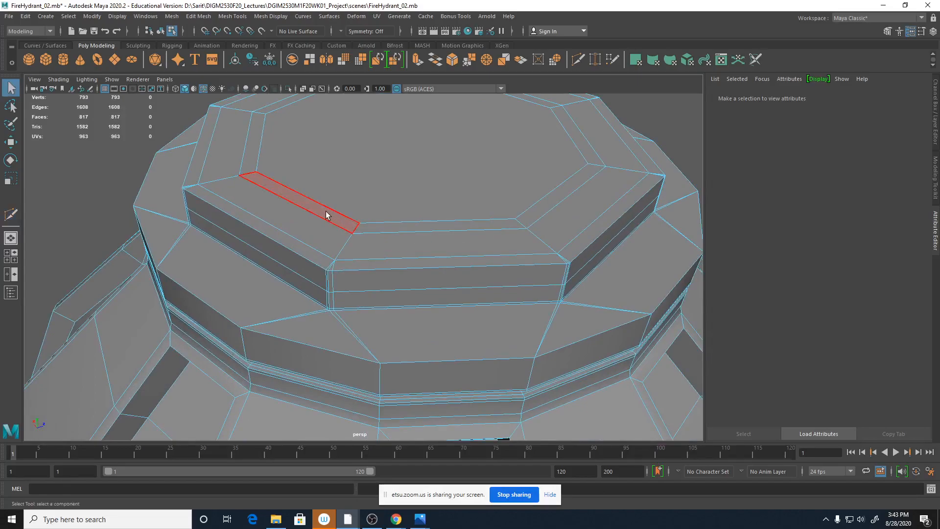
right_click(327, 214)
click(327, 242)
click(329, 219)
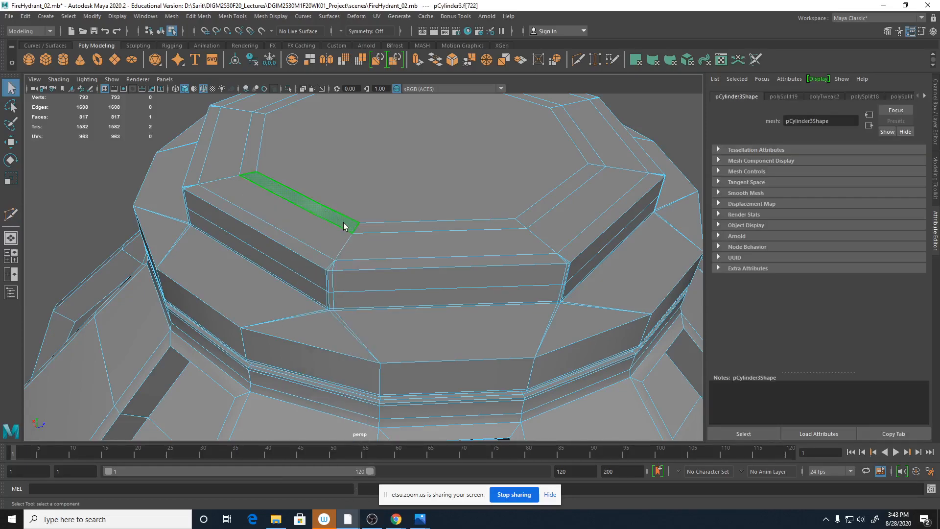
shift+double_click(368, 228)
alt+drag(368, 228, 521, 345)
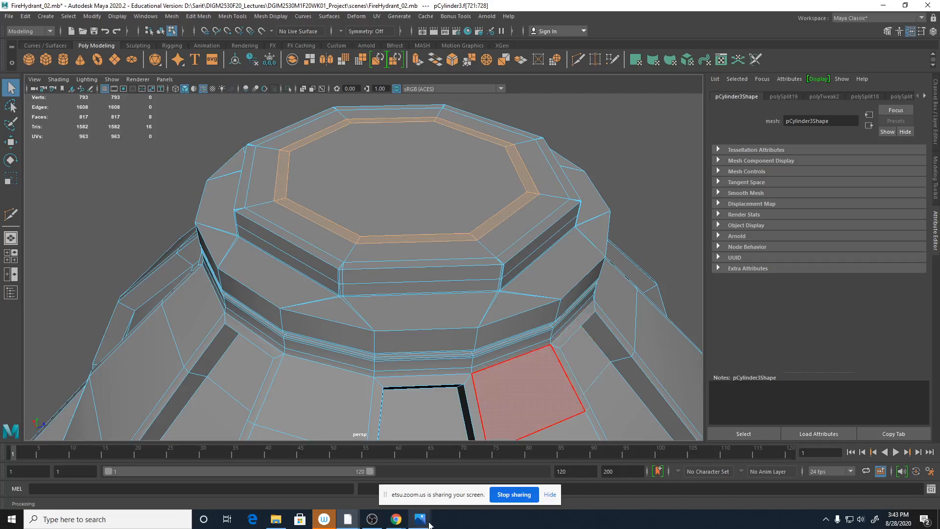
Step: Examine reference photos Fire Hydrant 002.JPG and 027.JPG, zooming in on the circular groove around the top nut
mouse_move(421, 520)
click(470, 478)
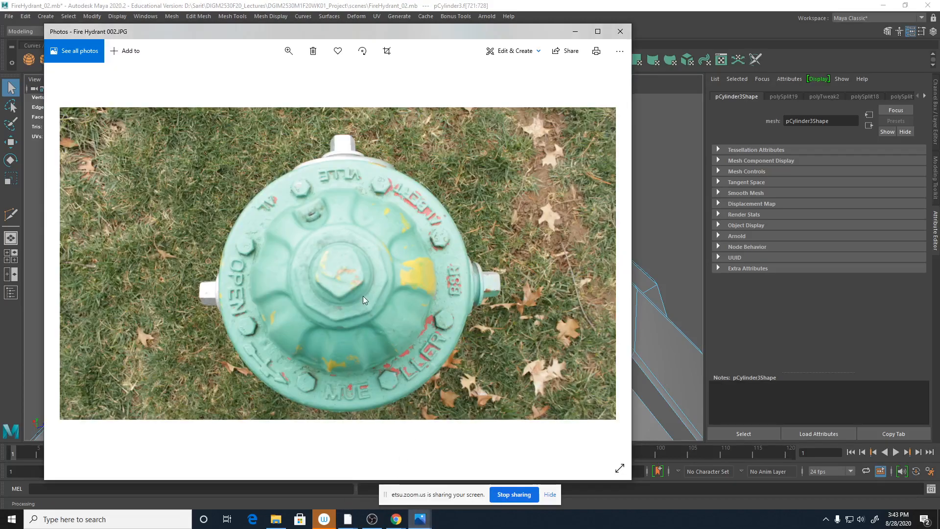
mouse_move(420, 518)
click(489, 484)
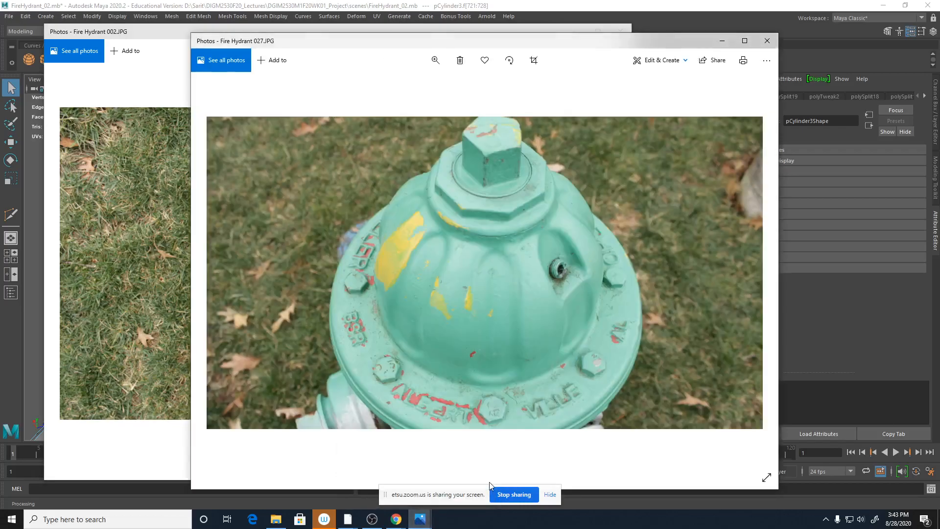
click(436, 60)
drag(391, 87, 412, 93)
drag(539, 245, 540, 398)
drag(498, 252, 483, 315)
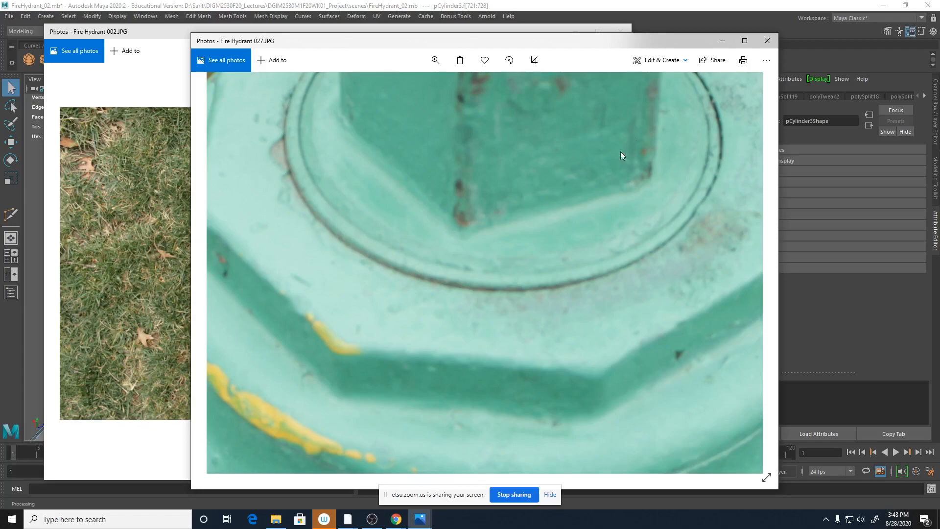
click(636, 5)
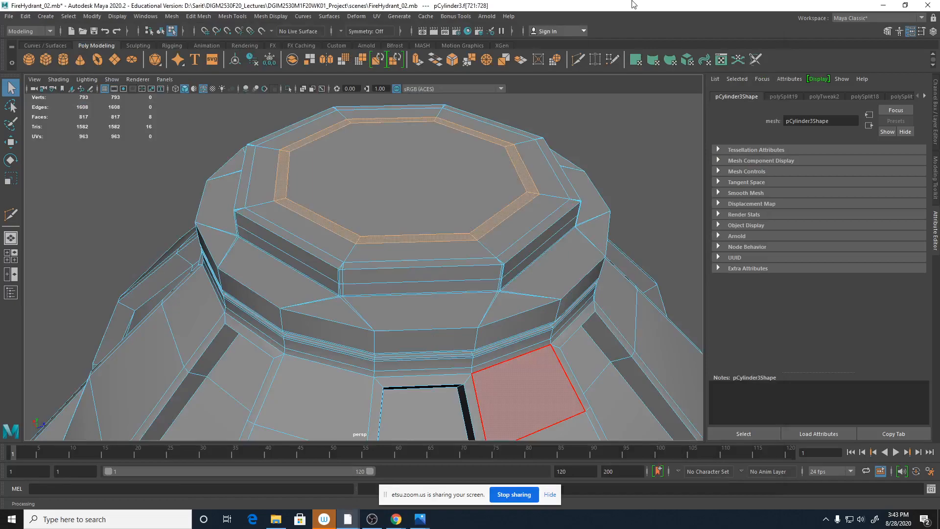
Step: Extrude the selected face ring on the cap's top with an offset of 0.1
shift+right_click(526, 201)
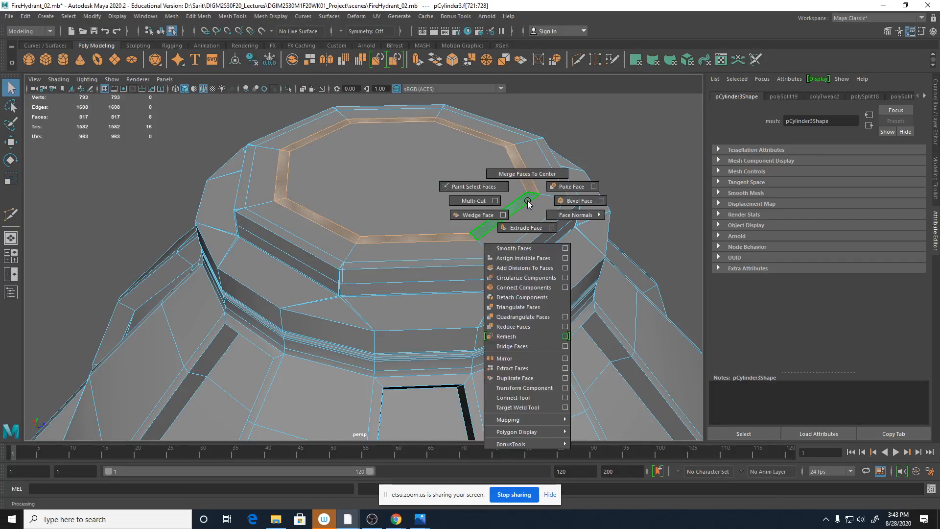
click(525, 228)
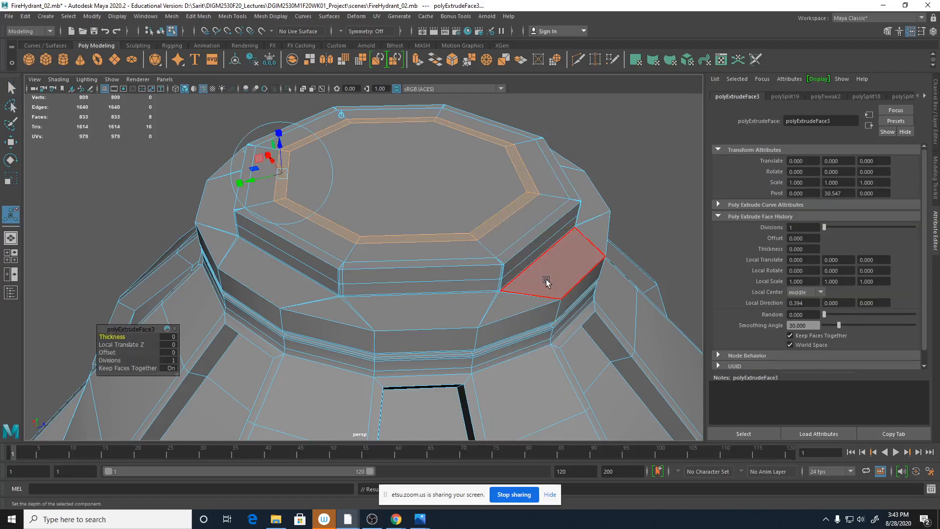
click(172, 353)
text(.1)
key(Return)
alt+right_drag(461, 273, 634, 291)
alt+middle_drag(634, 292, 585, 305)
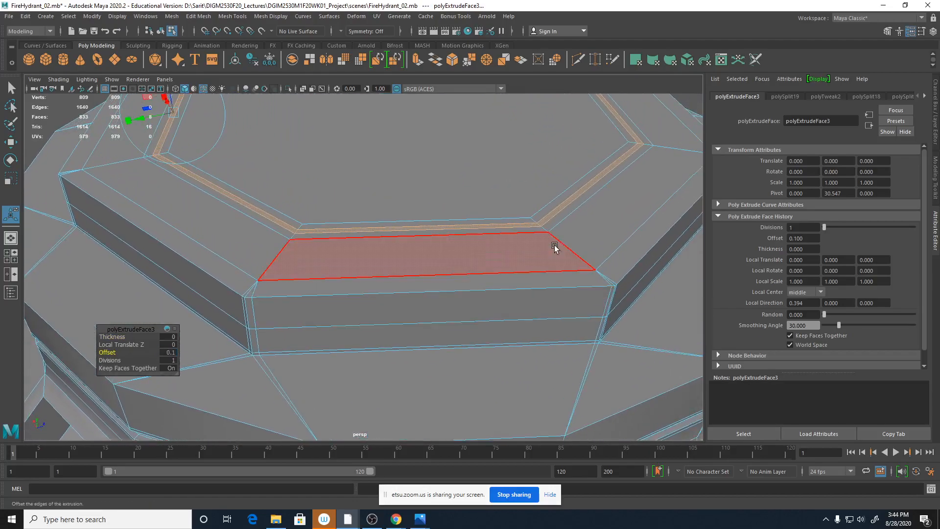
Step: Set the face ring extrusion's offset to 0.05
click(168, 352)
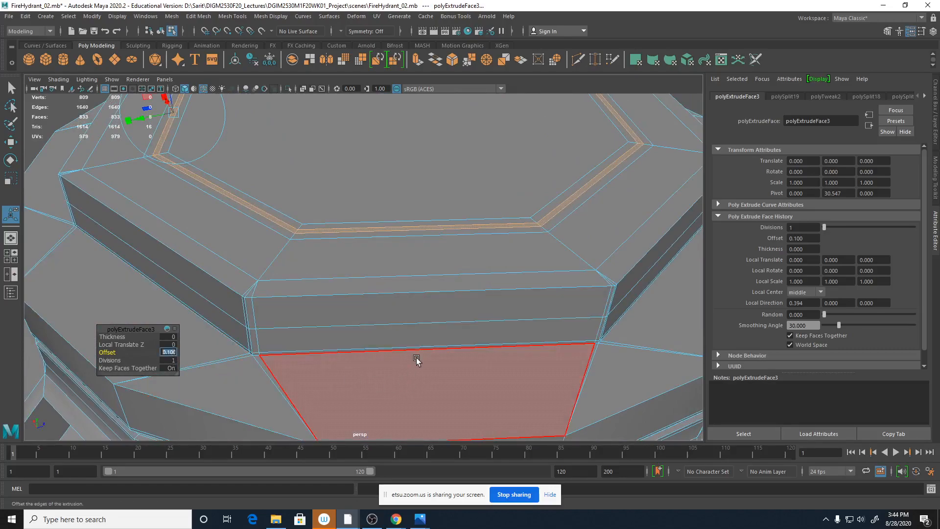
text(.05)
key(Return)
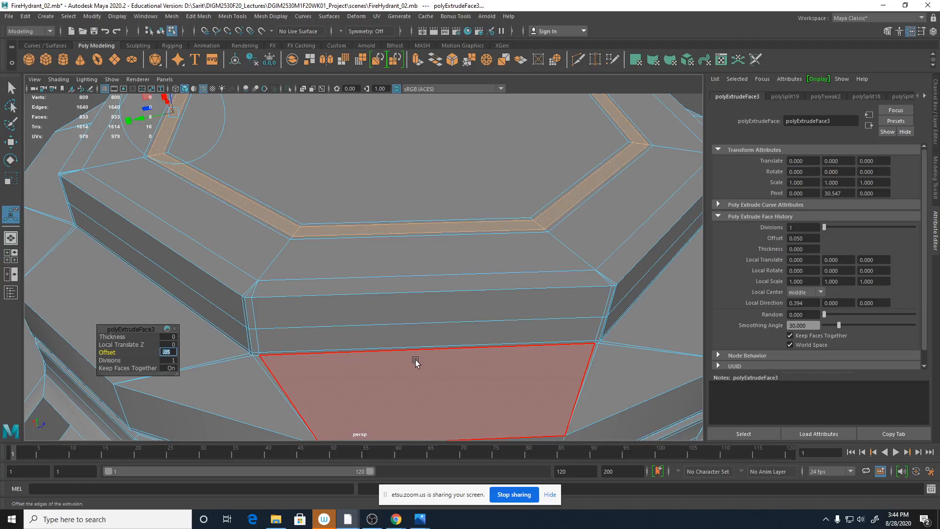
text(3.3)
key(Return)
key(ctrl+z)
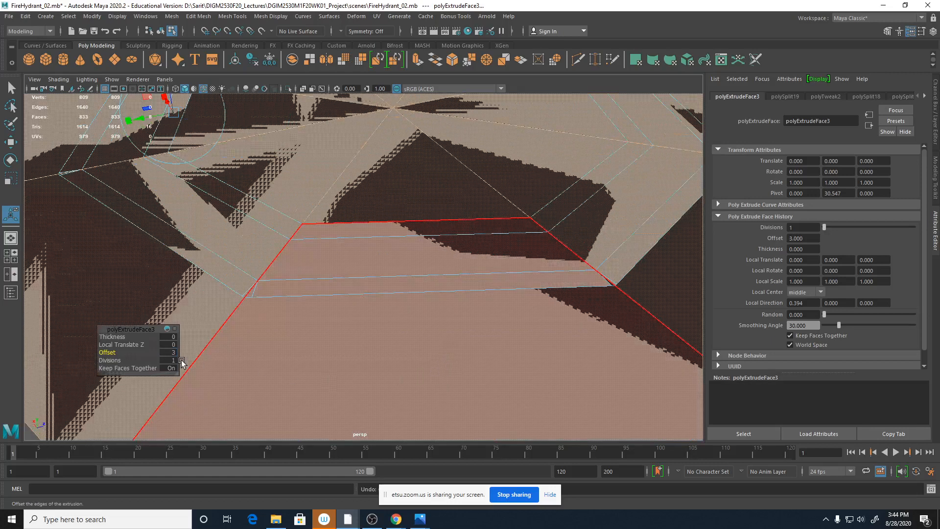
click(174, 352)
text(.05)
key(Return)
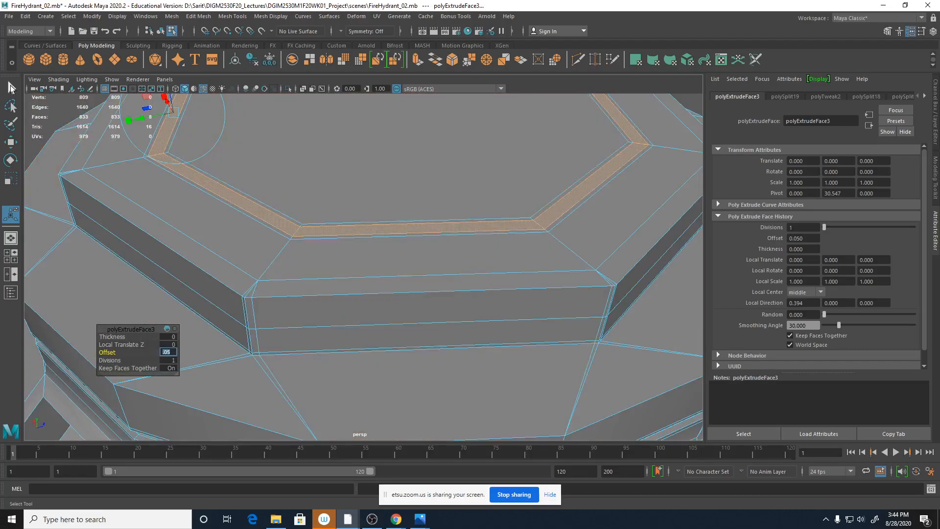
Step: Leave the extrude tool and check the offset ring in smooth preview before returning to the unsmoothed cage
key(q)
alt+right_drag(694, 359, 506, 312)
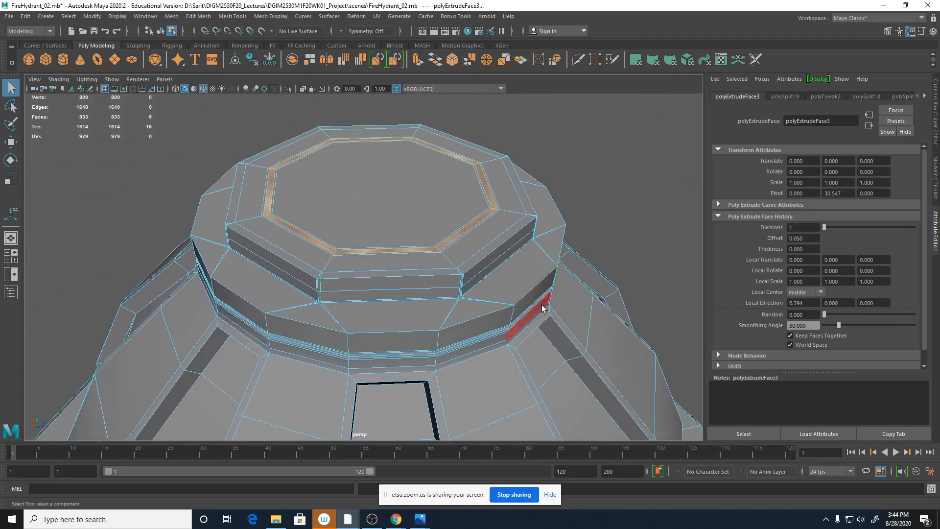
key(3)
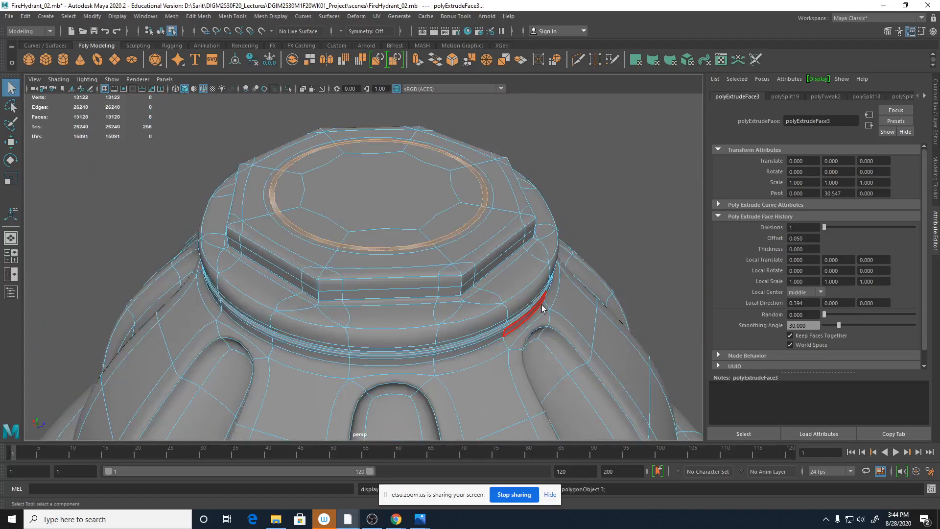
key(1)
alt+right_drag(411, 302, 549, 304)
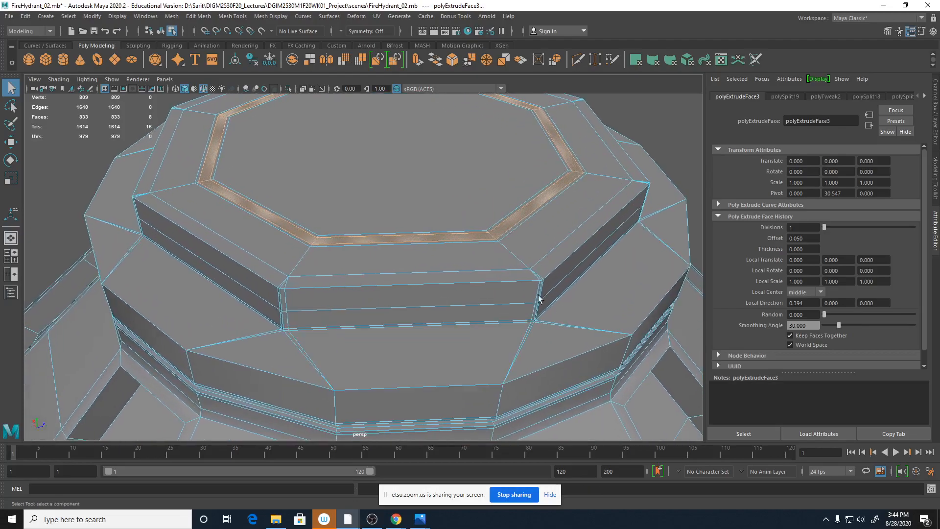
Step: Extrude the selected ring faces again and raise them by a local Z translation of about 0.016
click(486, 240)
shift+right_drag(487, 235, 482, 261)
mouse_move(474, 302)
alt+mouse_down()
mouse_move(481, 285)
mouse_move(484, 300)
alt+mouse_up()
mouse_move(224, 237)
alt+mouse_down()
mouse_move(248, 221)
mouse_move(220, 248)
mouse_move(231, 238)
alt+mouse_up()
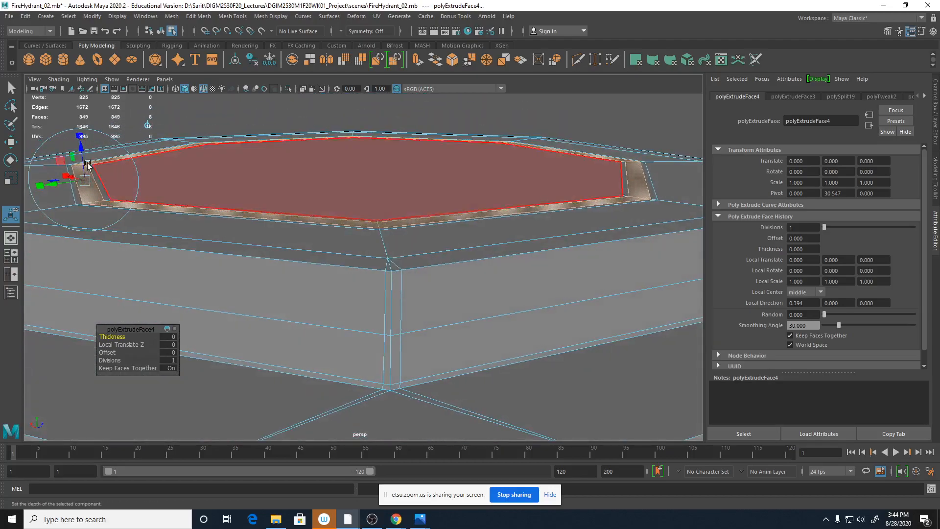
drag(82, 153, 86, 148)
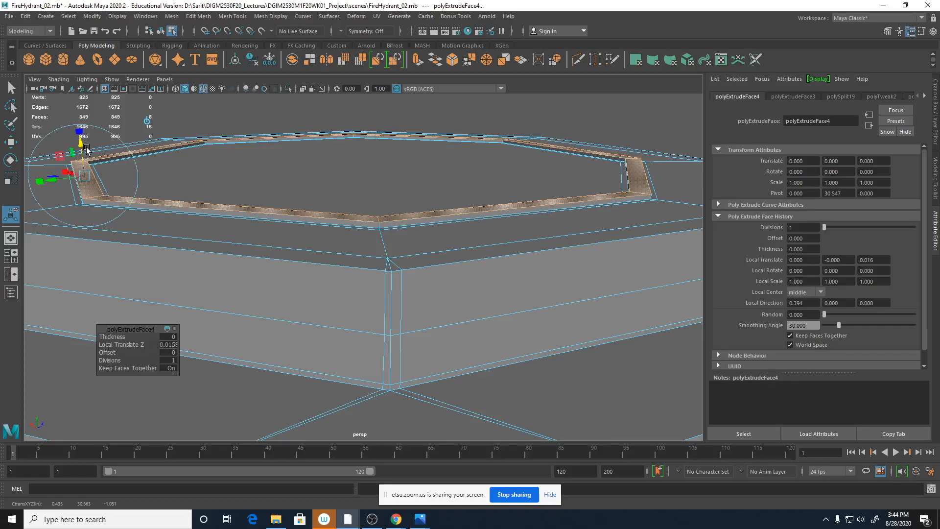
Step: Adjust the raised ring's local Z translation to about 0.026 and leave the extrude tool with smooth preview off
scroll(86, 149, down, 5)
alt+drag(493, 356, 386, 369)
alt+drag(334, 321, 344, 302)
scroll(282, 312, up, 3)
drag(122, 171, 125, 170)
mouse_move(294, 263)
alt+mouse_down()
mouse_move(292, 248)
mouse_move(281, 262)
alt+mouse_up()
drag(129, 158, 128, 151)
key(1)
alt+right_drag(541, 336, 214, 239)
alt+drag(214, 239, 312, 296)
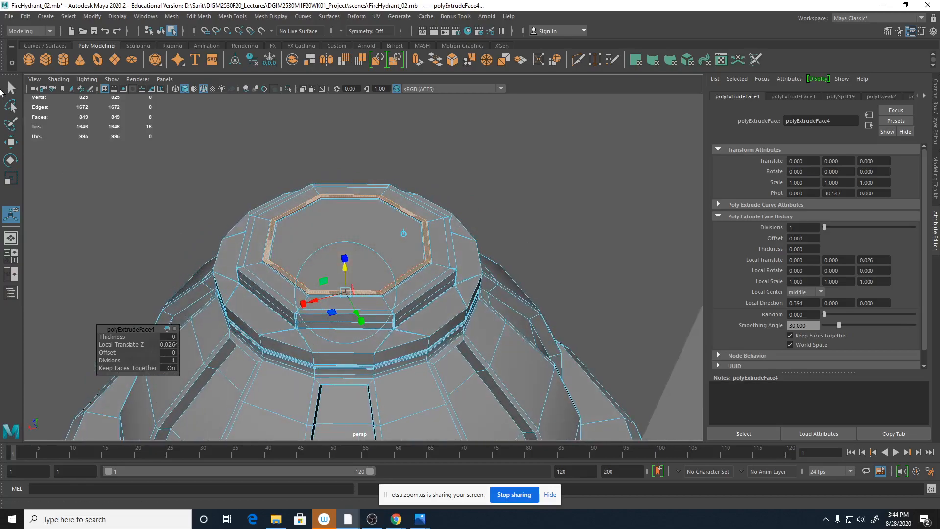
click(16, 89)
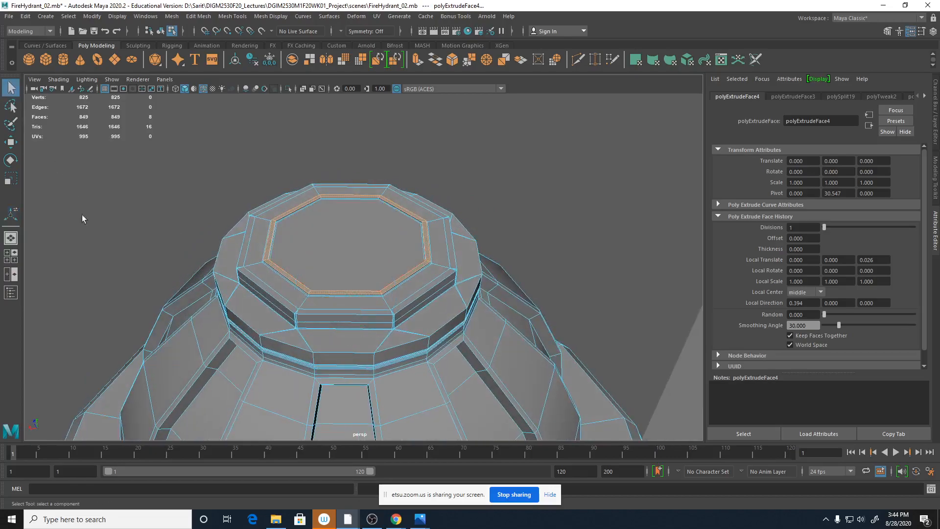
Step: Compare the raised ring on the cap's top in smooth preview with the Fire Hydrant 027.JPG reference photo
click(526, 256)
alt+drag(524, 309, 485, 324)
alt+drag(519, 375, 480, 377)
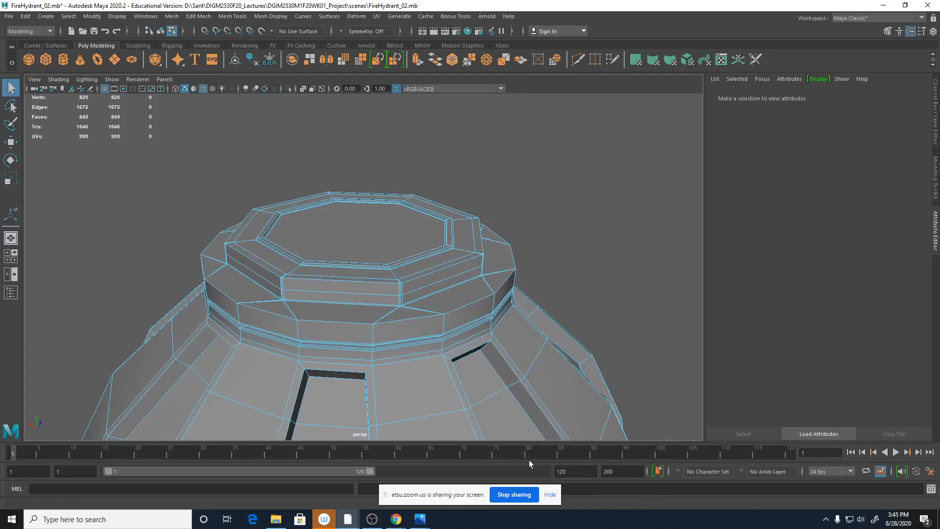
click(458, 478)
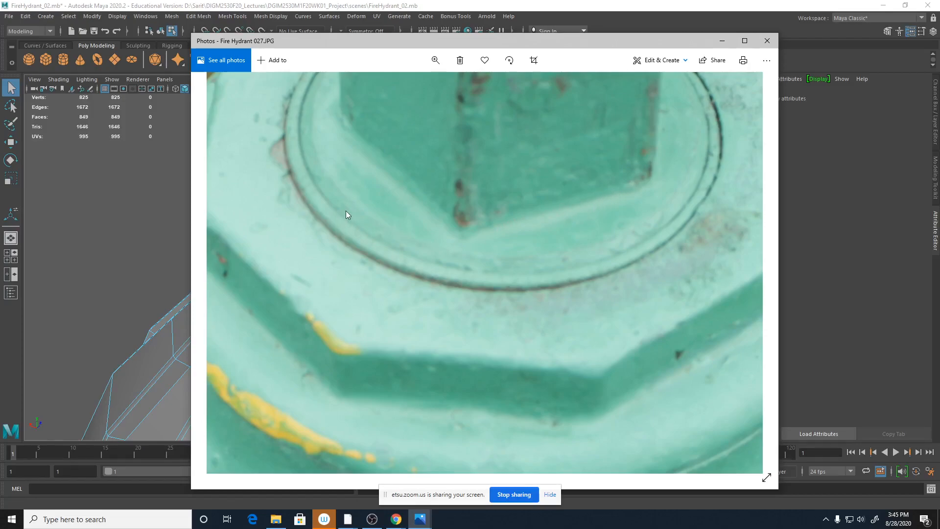
click(722, 40)
key(3)
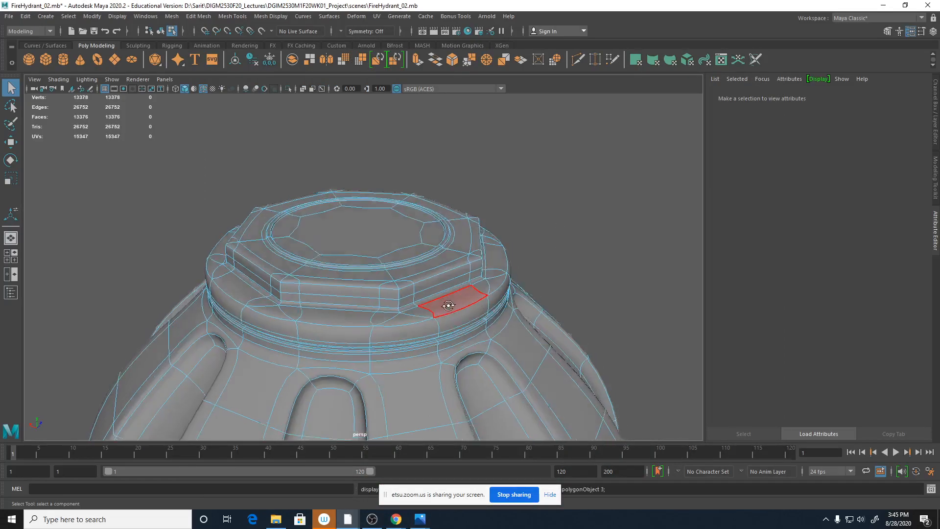
alt+drag(450, 307, 434, 326)
alt+right_drag(434, 326, 657, 326)
alt+drag(657, 329, 468, 373)
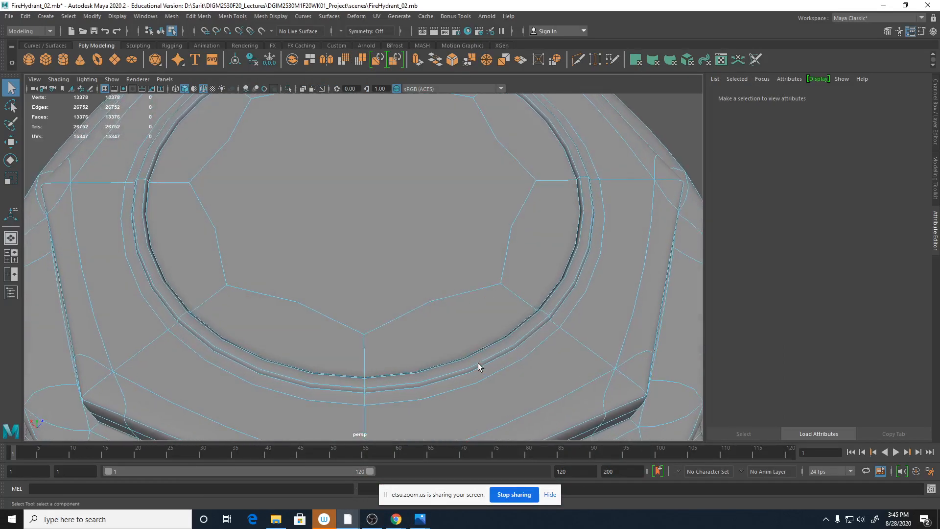
alt+drag(671, 386, 623, 325)
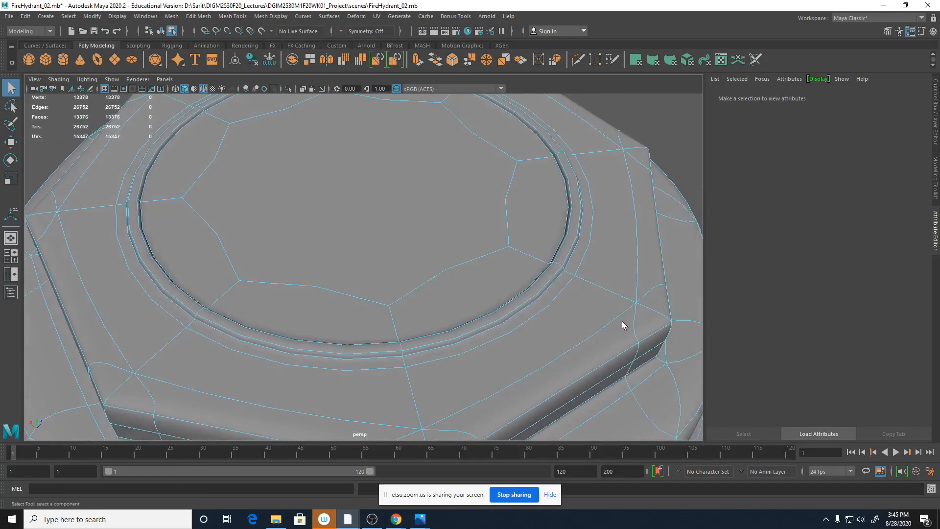
Step: Try scaling the edge loop around the ring's outer base on the unsmoothed cage, and undo the scaling
right_click(564, 293)
click(561, 222)
double_click(577, 272)
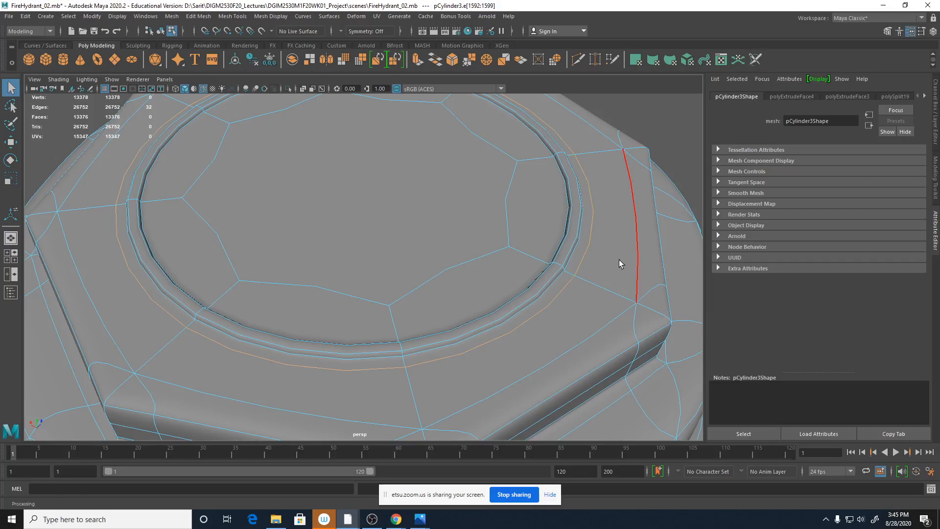
key(r)
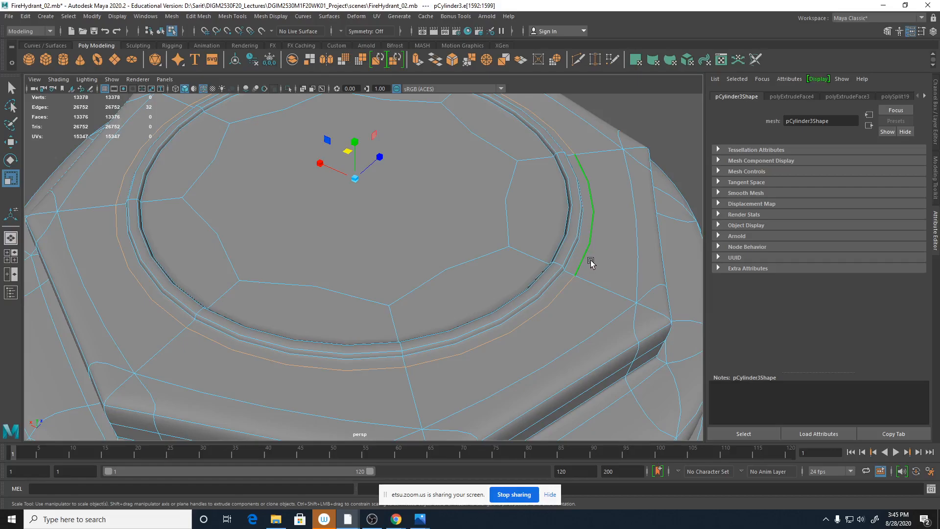
key(4)
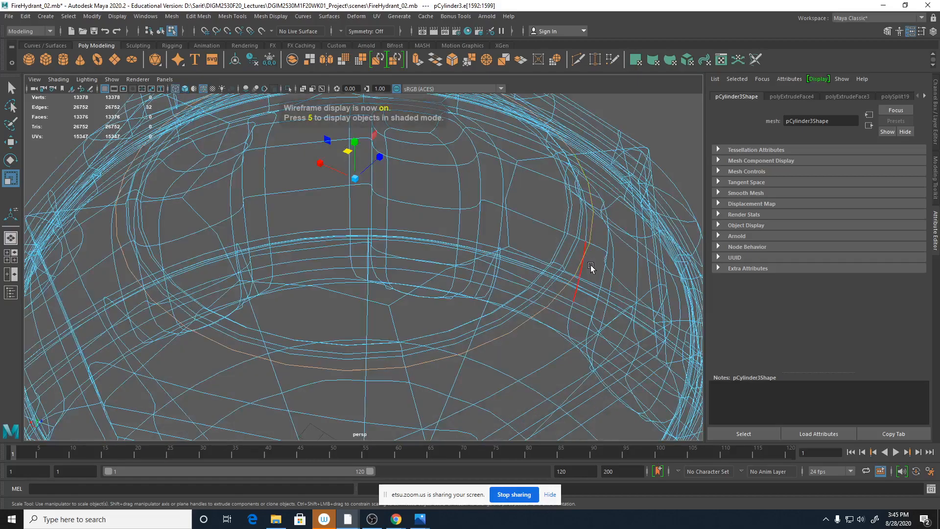
key(1)
key(5)
mouse_move(589, 269)
alt+mouse_down()
mouse_move(577, 254)
mouse_move(615, 251)
alt+mouse_up()
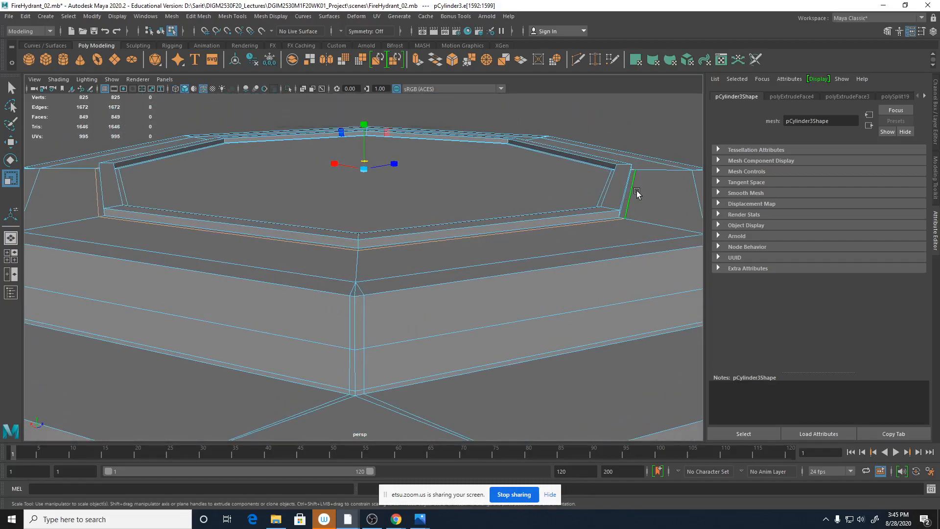
alt+drag(562, 273, 314, 290)
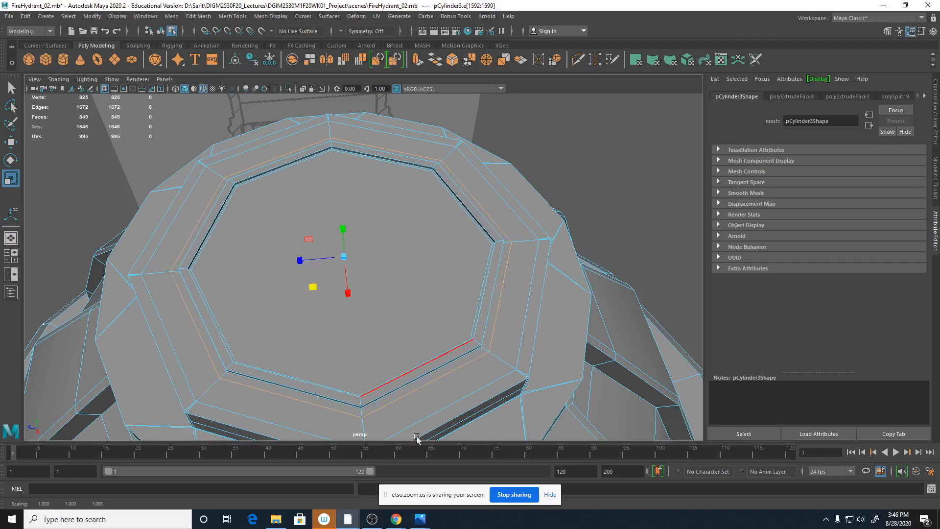
key(ctrl+z)
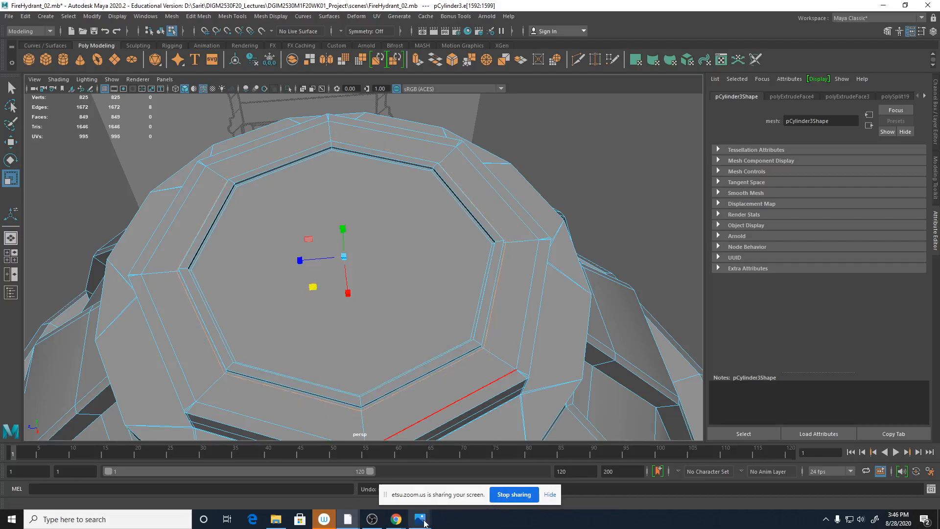
Step: Recheck the ring against the reference photo and inspect the whole cap in smooth preview before returning to the unsmoothed cage
mouse_move(420, 519)
click(472, 477)
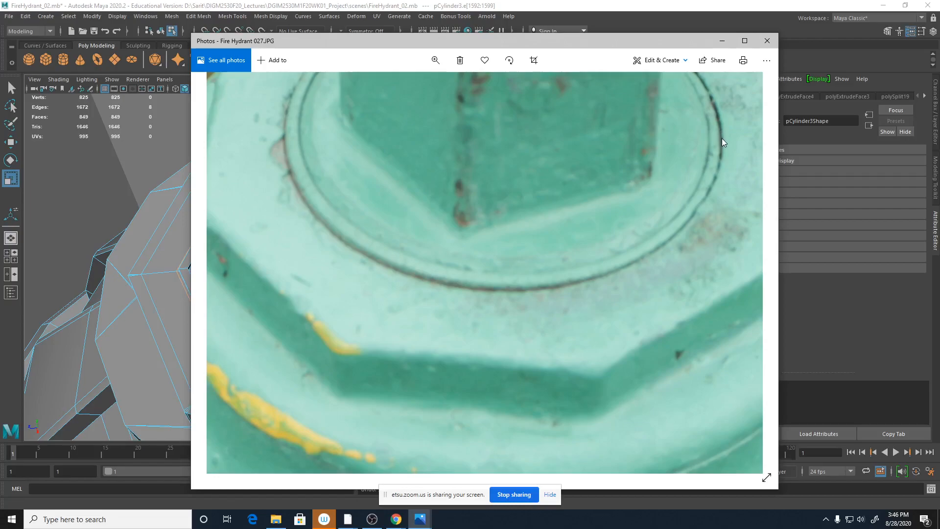
click(728, 42)
scroll(482, 298, down, 4)
mouse_move(427, 302)
alt+mouse_down()
mouse_move(438, 283)
mouse_move(422, 293)
alt+mouse_up()
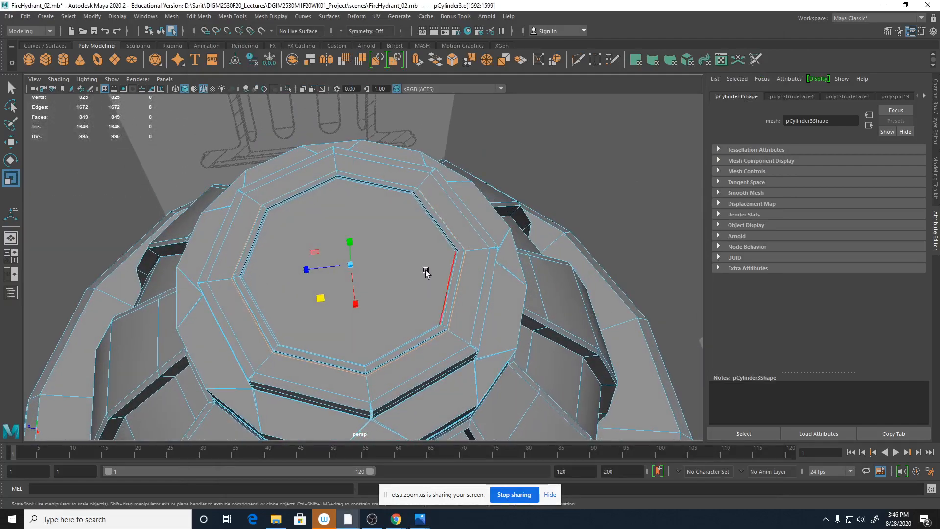
right_drag(431, 234, 483, 214)
alt+drag(533, 220, 562, 279)
key(3)
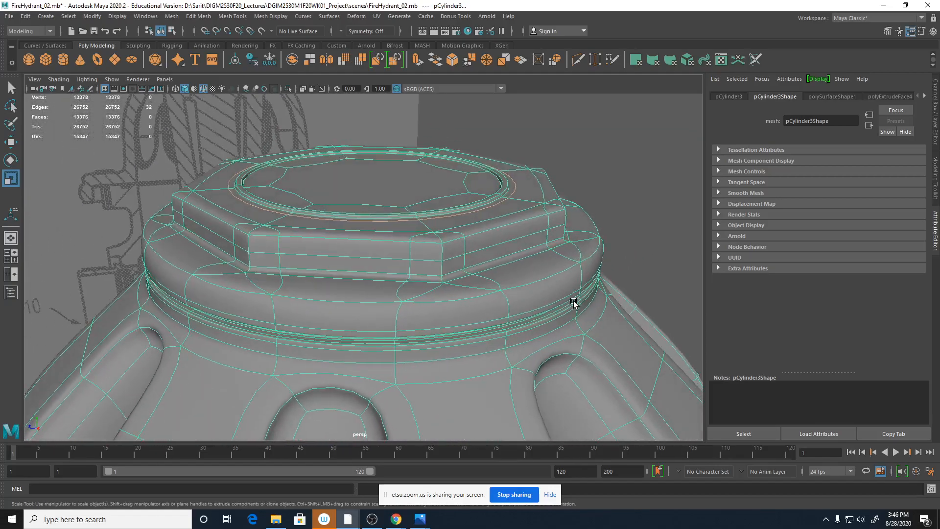
alt+drag(589, 191, 409, 282)
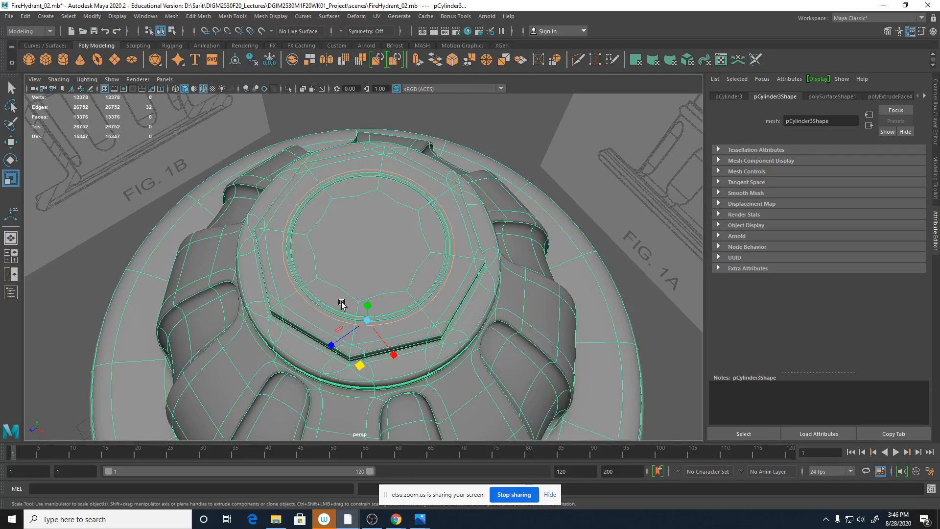
key(1)
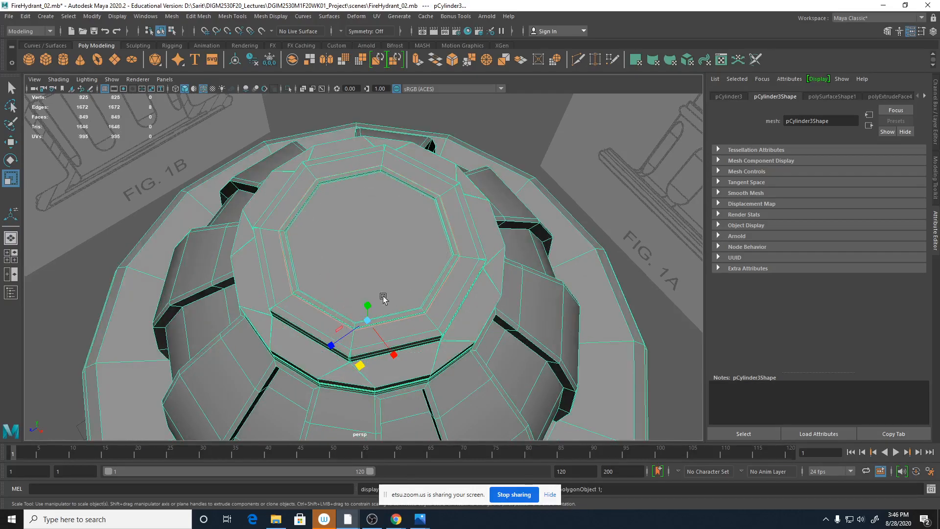
Step: Extrude the octagonal face inside the ring on the cap's top with an offset of 0.4
right_drag(389, 237, 388, 253)
click(392, 252)
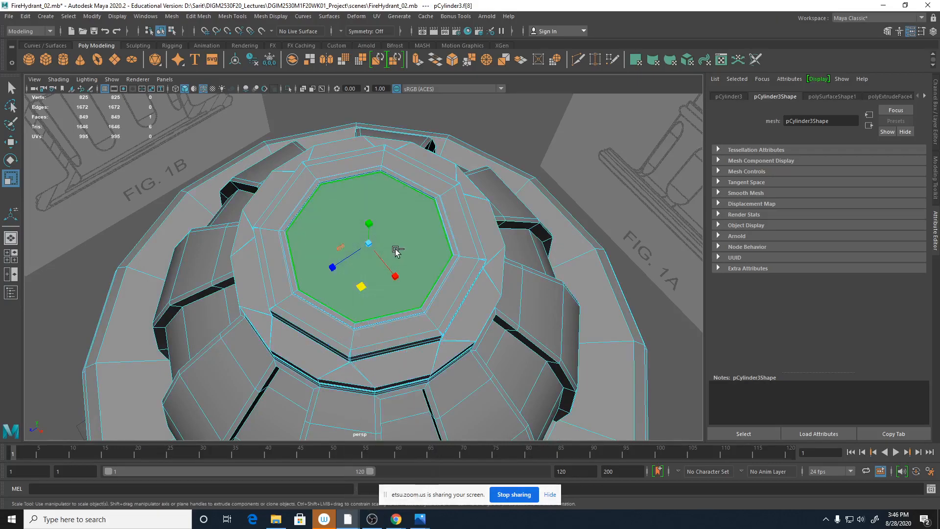
shift+right_click(395, 250)
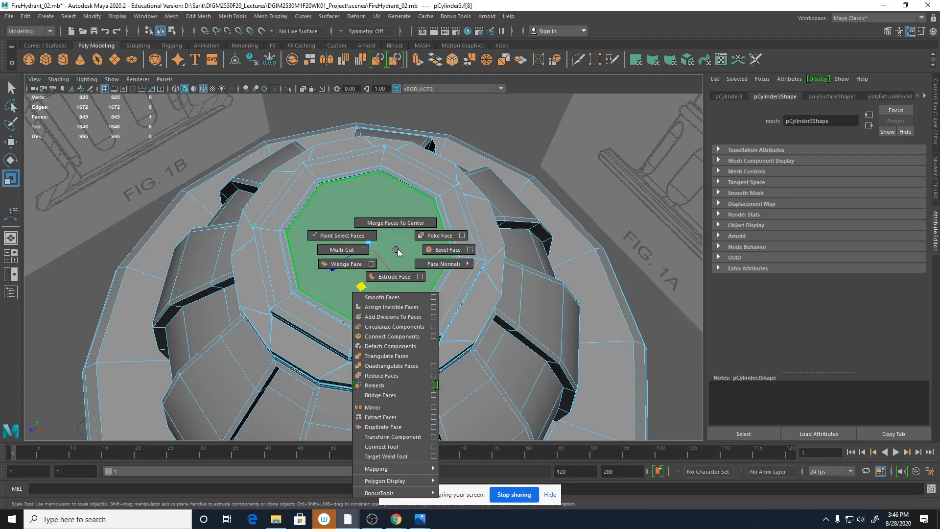
click(400, 277)
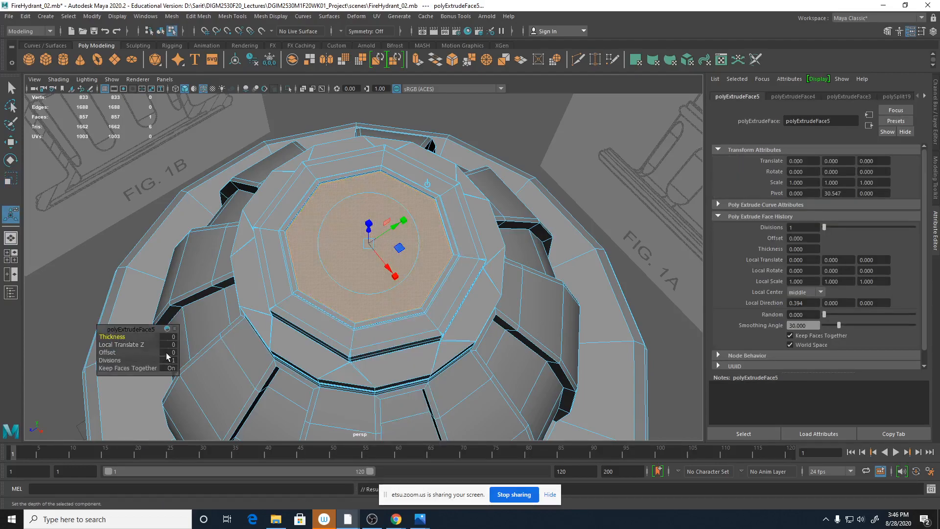
click(168, 352)
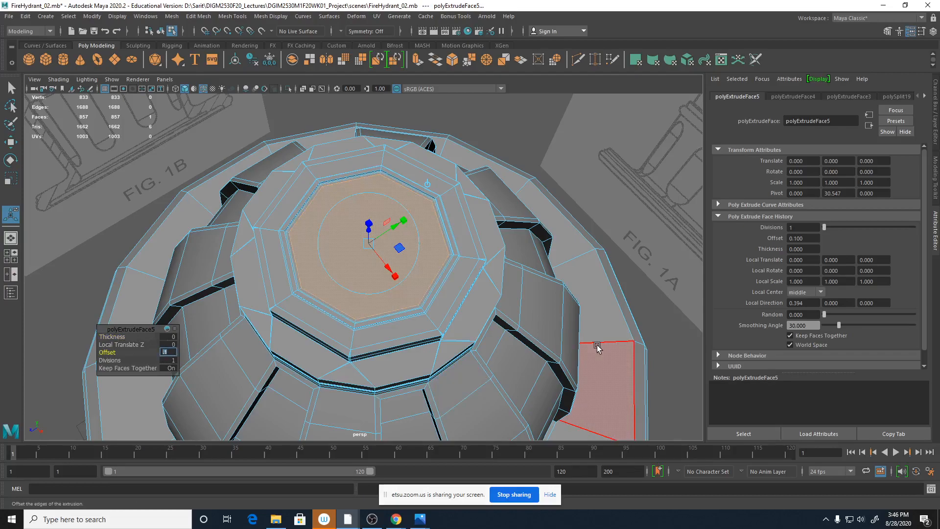
text(1)
key(Return)
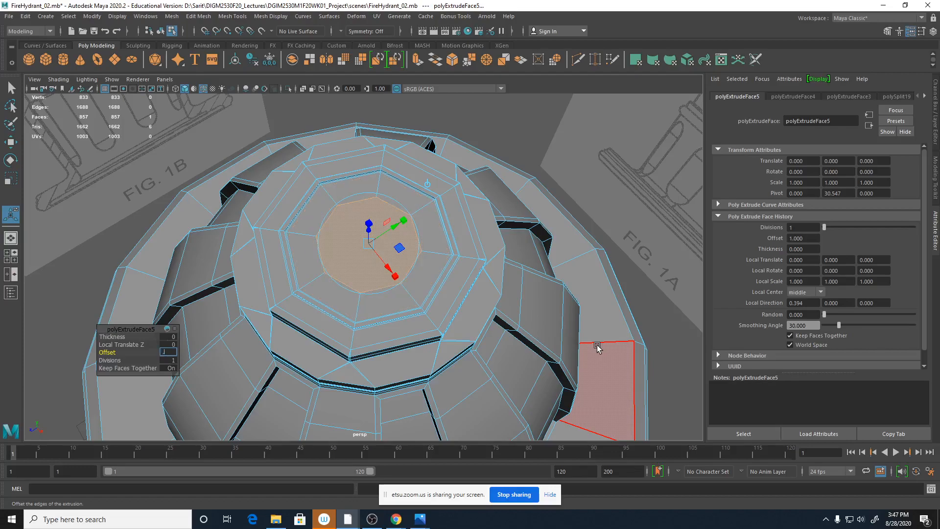
key(Return)
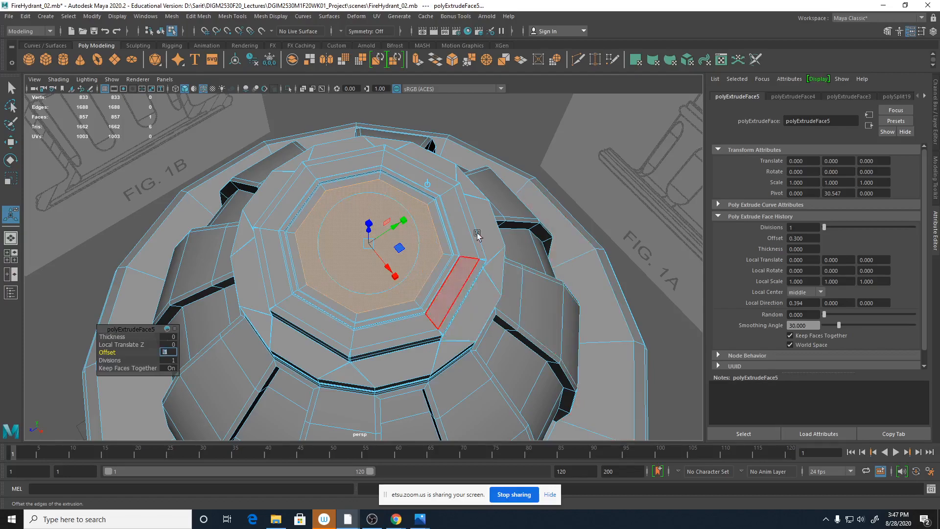
text(.4)
key(Return)
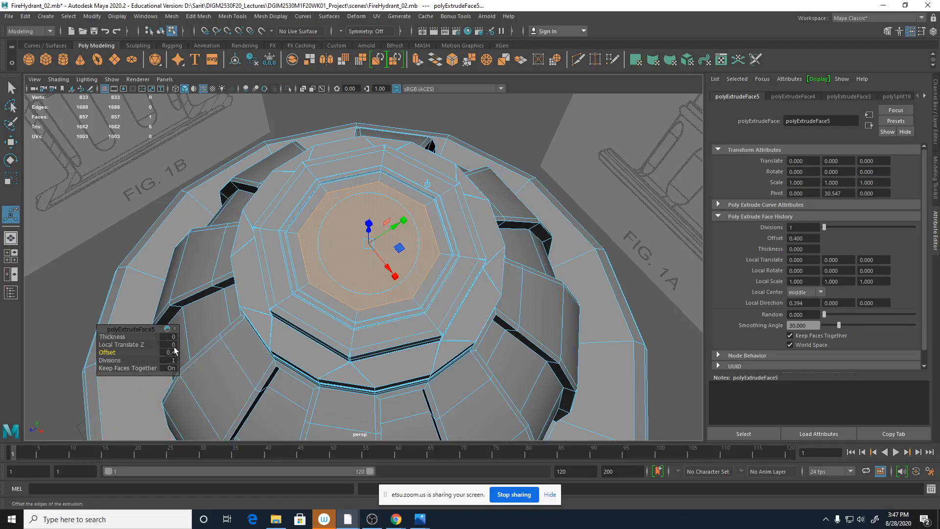
Step: Leave the extrude tool, check the inset in smooth preview, and delete the inset center face from the unsmoothed cage
key(3)
alt+drag(441, 347, 398, 342)
key(q)
alt+right_drag(398, 342, 475, 336)
alt+drag(475, 336, 563, 329)
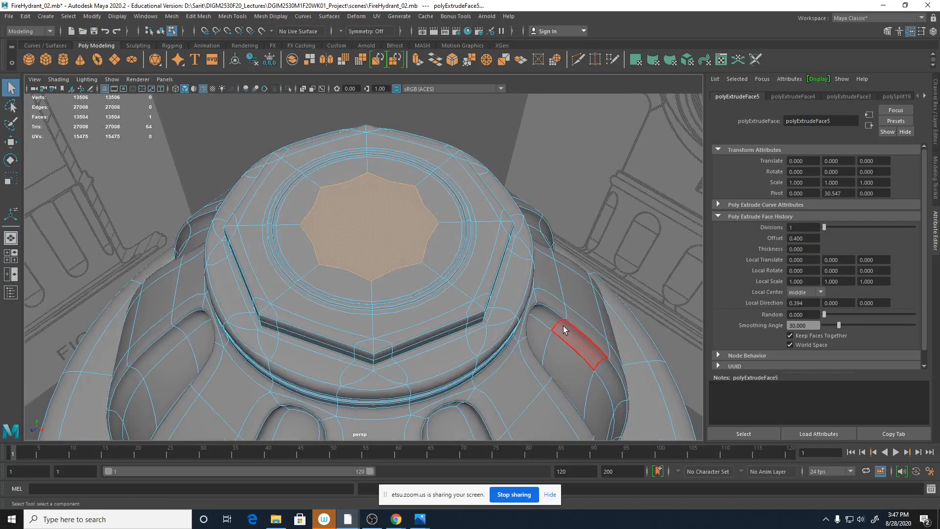
alt+right_drag(390, 343, 305, 356)
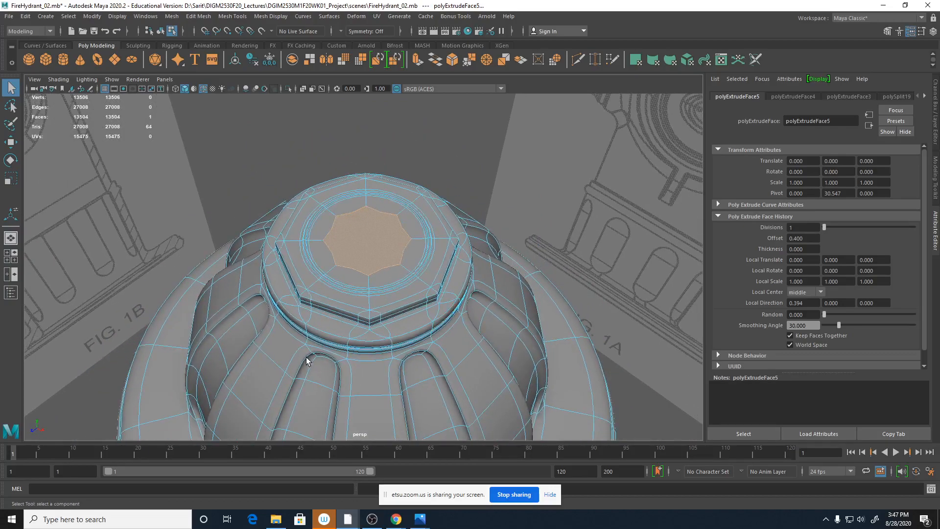
alt+drag(304, 357, 331, 346)
alt+drag(423, 296, 407, 294)
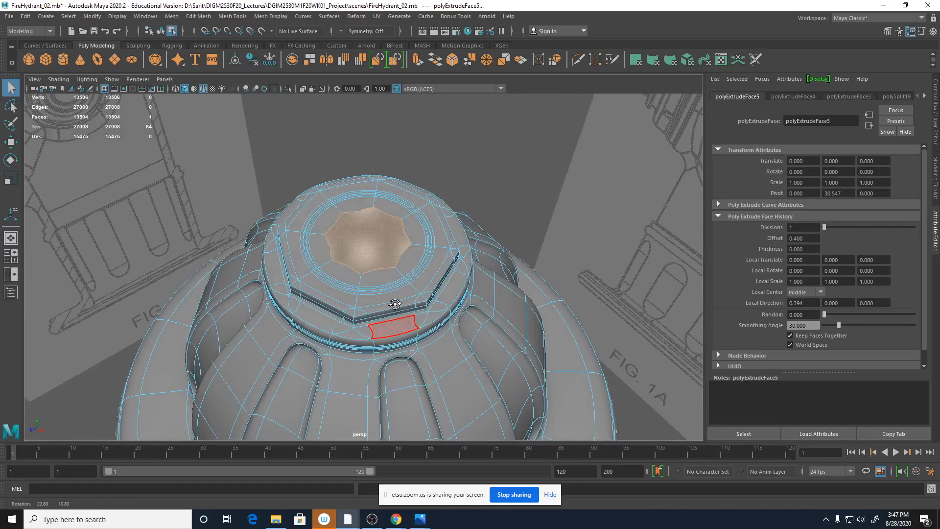
key(1)
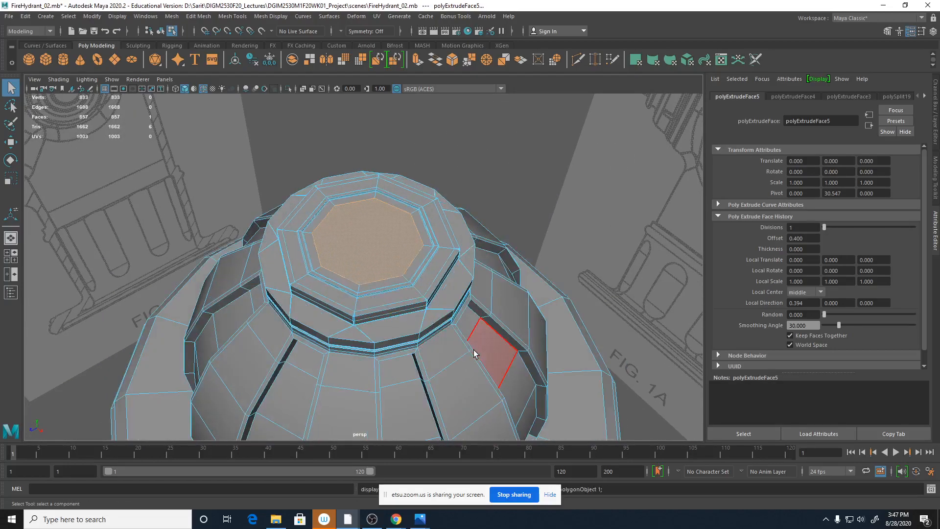
key(Delete)
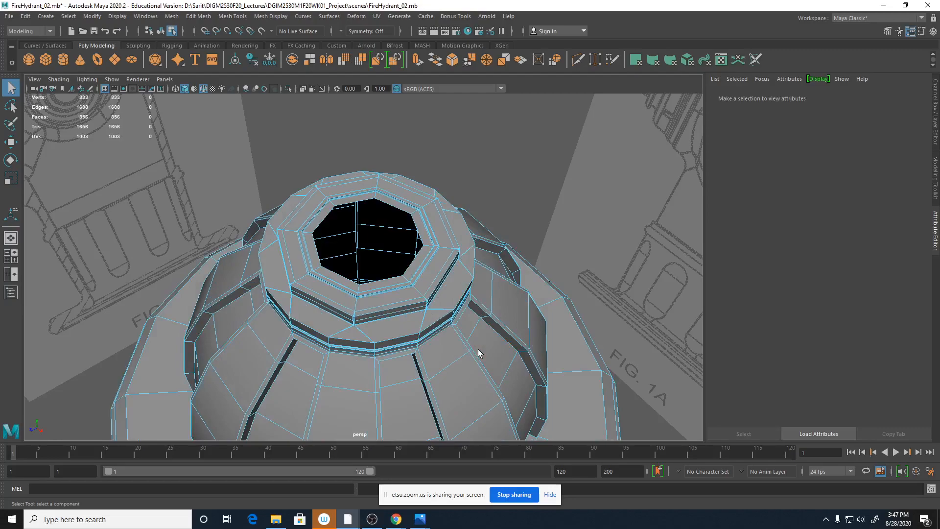
Step: Undo the cap face's deletion from the dome's top ring and delete that octagonal face again
alt+drag(378, 329, 448, 345)
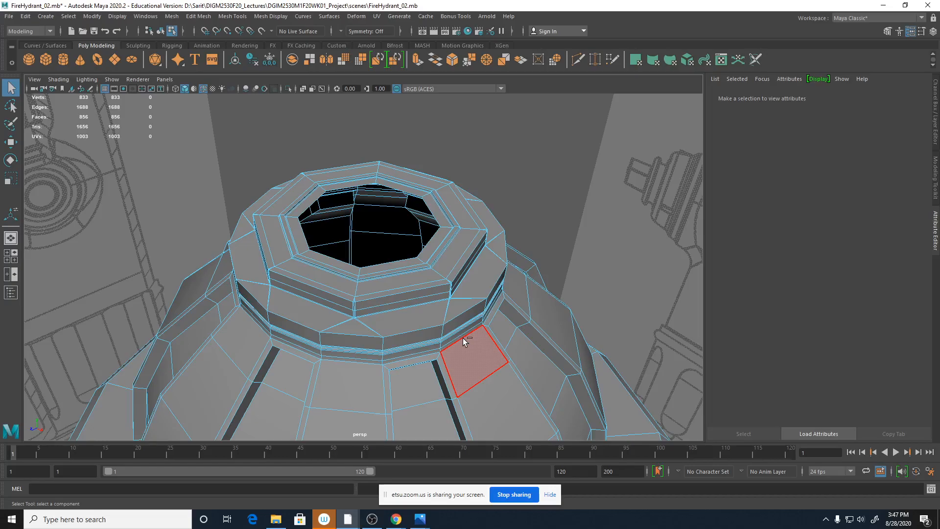
alt+drag(662, 218, 479, 291)
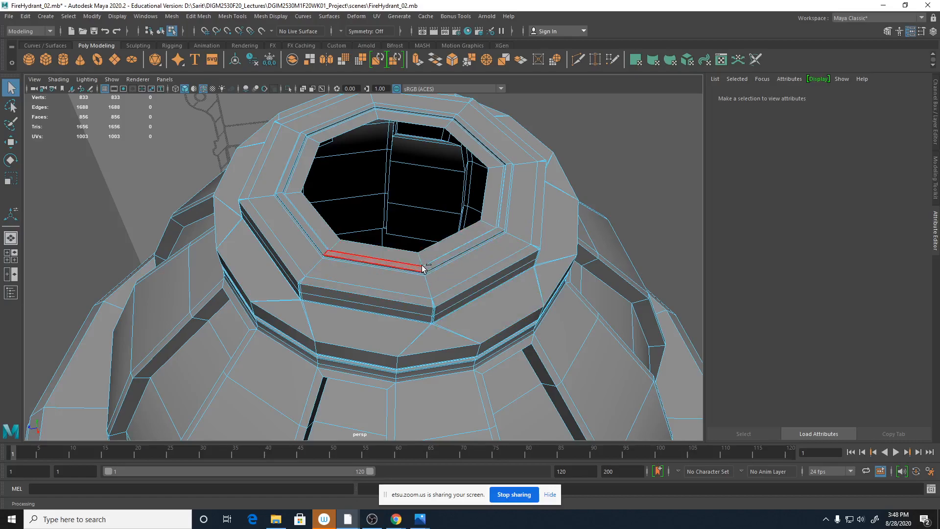
key(ctrl+z)
right_drag(355, 233, 368, 210)
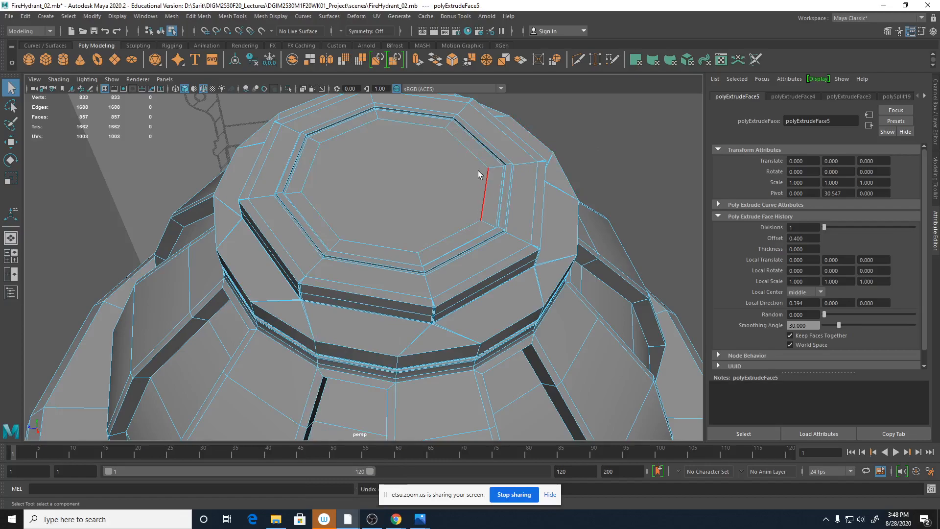
right_drag(397, 172, 398, 195)
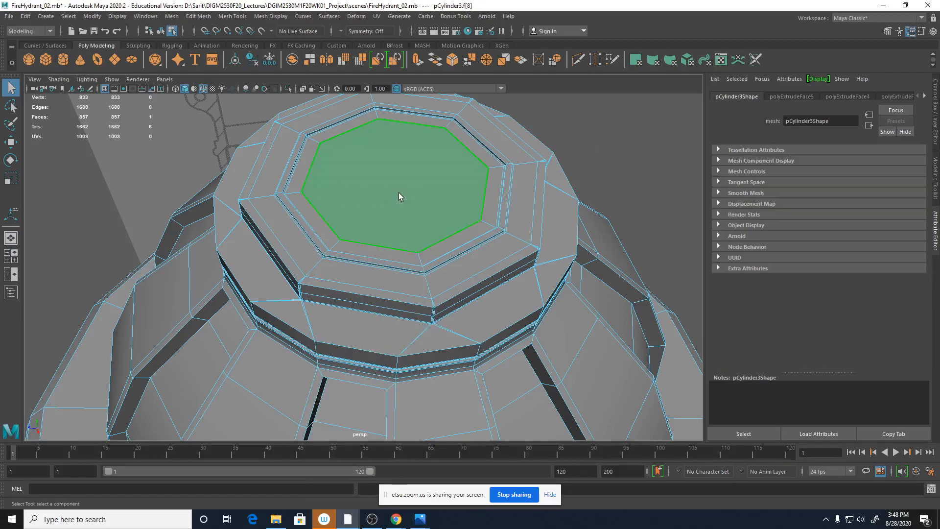
key(Delete)
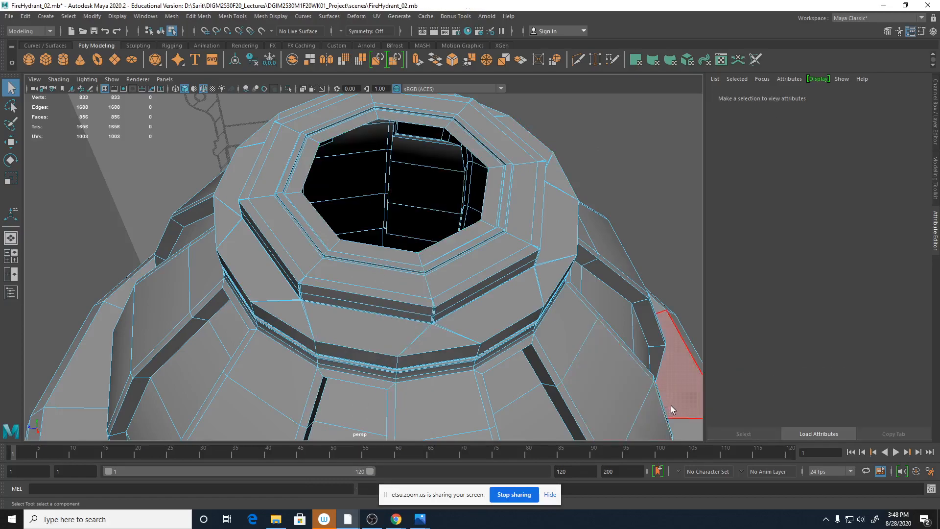
alt+drag(636, 355, 609, 302)
alt+right_drag(610, 299, 346, 251)
alt+drag(460, 286, 414, 292)
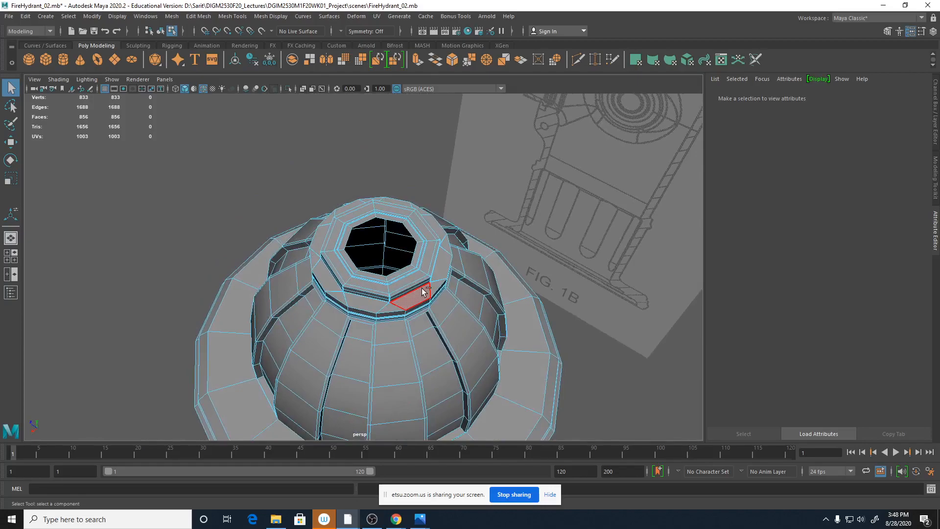
alt+drag(445, 262, 445, 266)
scroll(448, 267, down, 3)
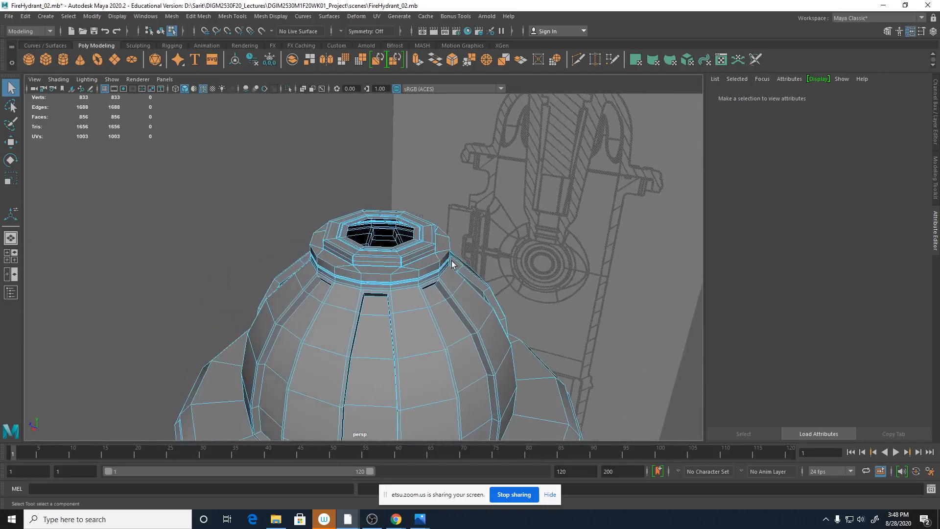
scroll(489, 293, down, 2)
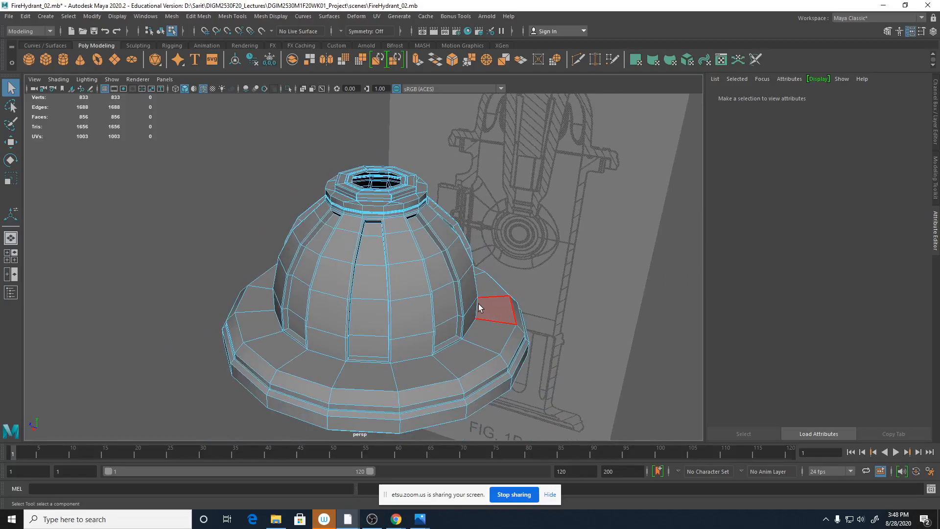
alt+middle_drag(464, 265, 462, 237)
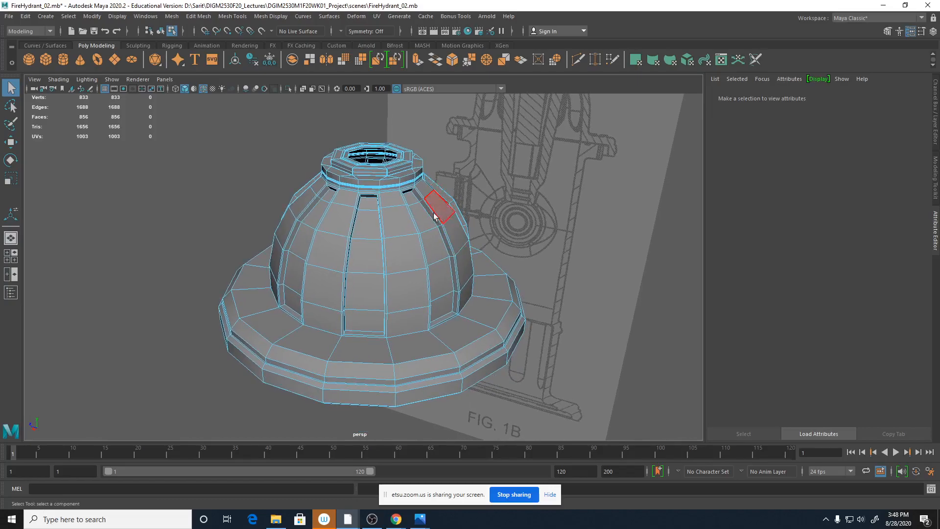
Step: Save the scene under the new file name FireHydrant_03.mb
click(10, 18)
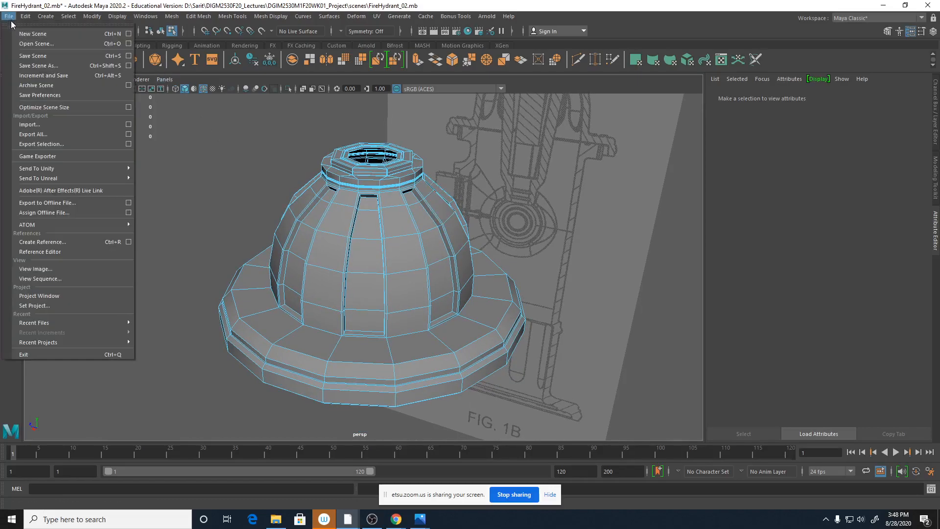
click(30, 65)
click(179, 371)
key(BackSpace)
text(3)
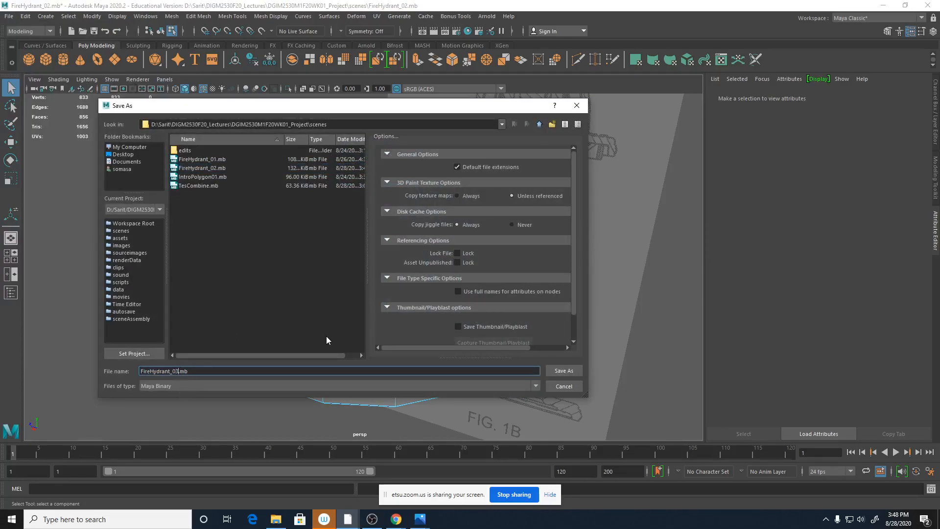
key(Return)
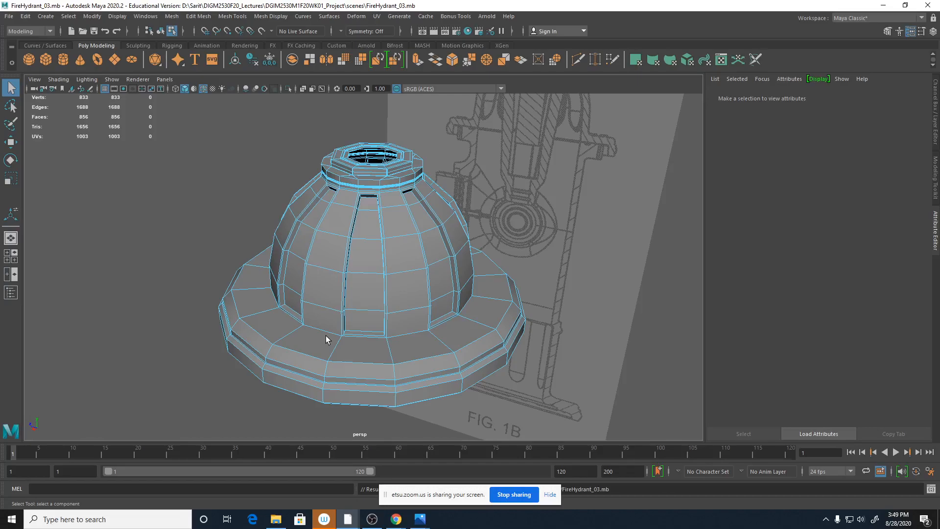
Step: Create a polygon cylinder and raise it to Translate Y about 31.437, standing in the dome's top opening
click(66, 64)
alt+right_drag(474, 337, 403, 319)
key(w)
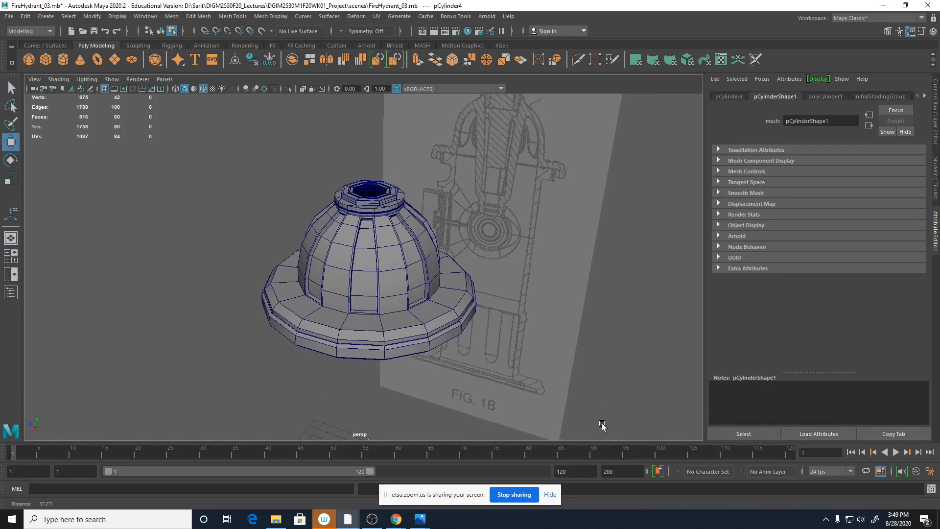
alt+right_drag(612, 426, 291, 345)
drag(365, 293, 377, 201)
alt+right_drag(377, 200, 420, 349)
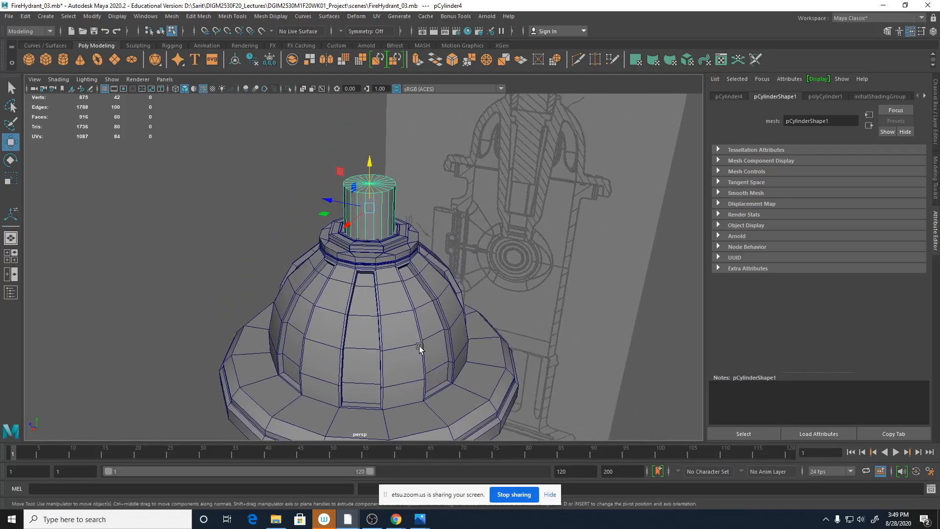
alt+right_drag(391, 302, 582, 302)
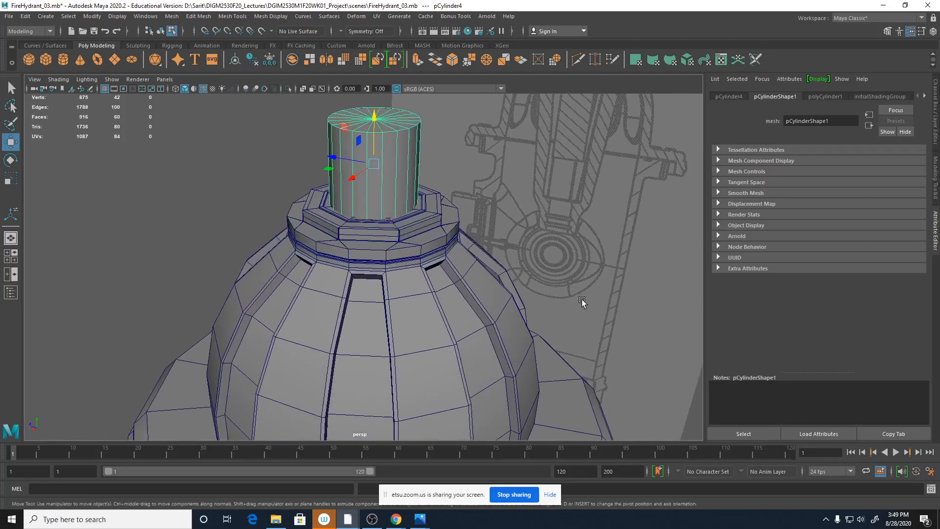
Step: Set the new cylinder's Subdivisions Axis to 5
click(936, 138)
click(827, 208)
click(911, 232)
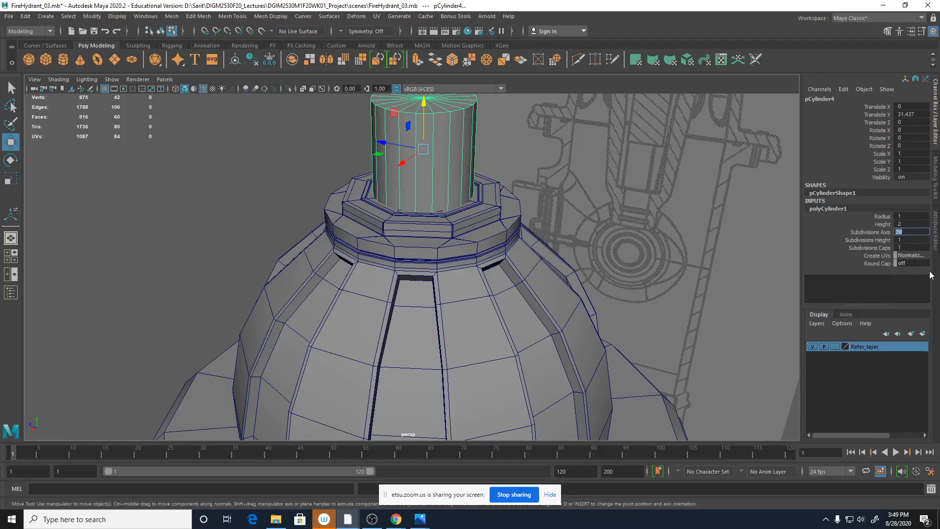
key(Return)
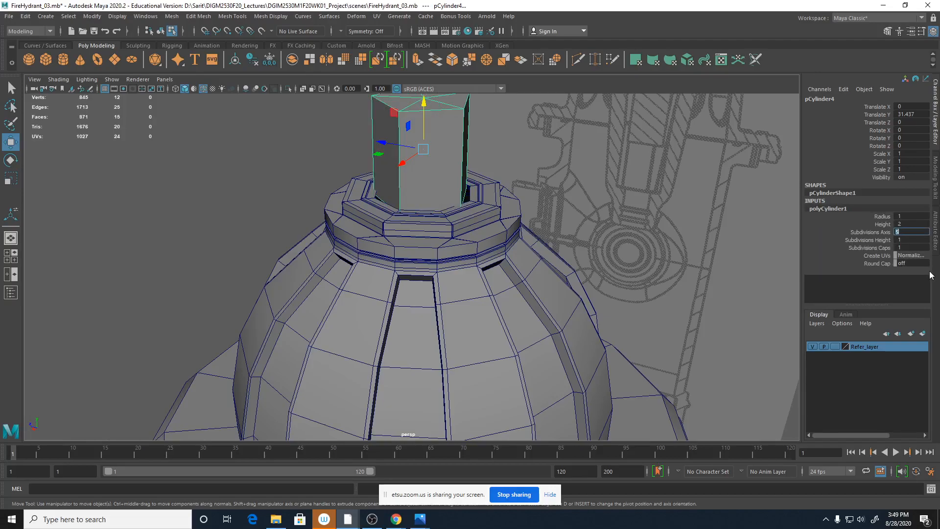
Step: Scale the five-sided cylinder uniformly to about 0.877 so it fits within the dome's opening
alt+drag(652, 318, 450, 235)
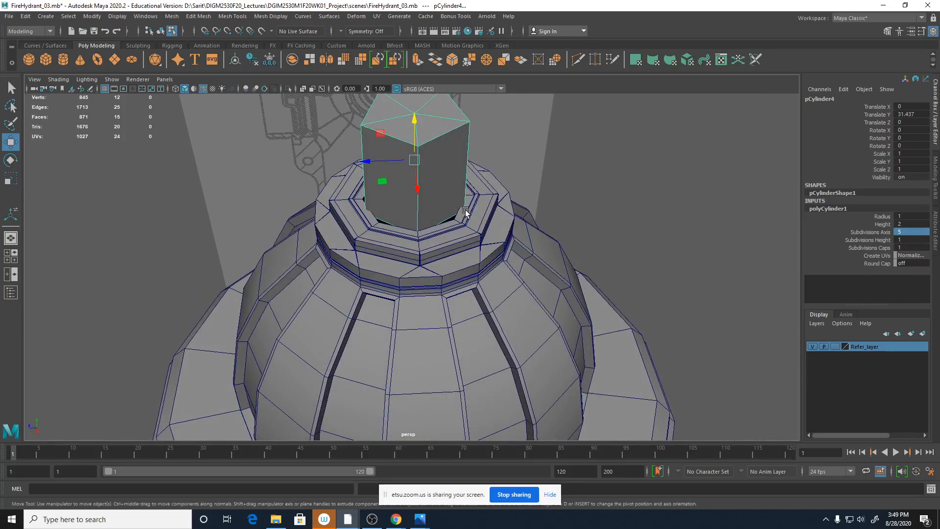
middle_drag(432, 191, 433, 191)
key(r)
drag(415, 163, 406, 164)
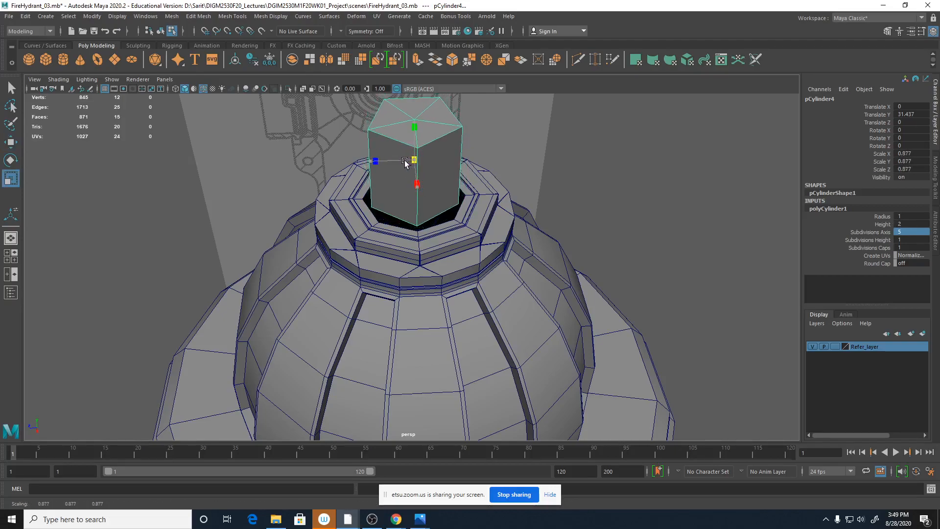
Step: Raise the five-sided cylinder to Translate Y about 32.4, clear of the dome's top ring
alt+drag(404, 226, 581, 274)
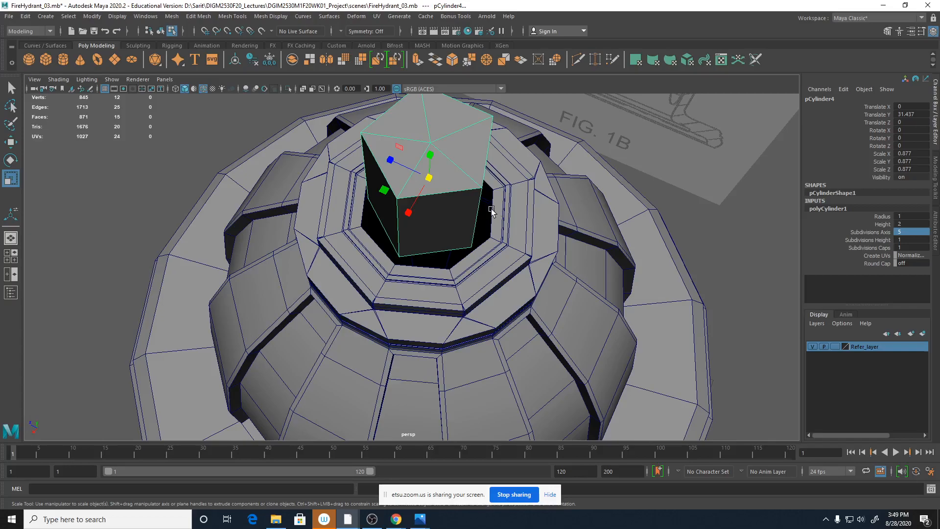
alt+drag(495, 218, 497, 223)
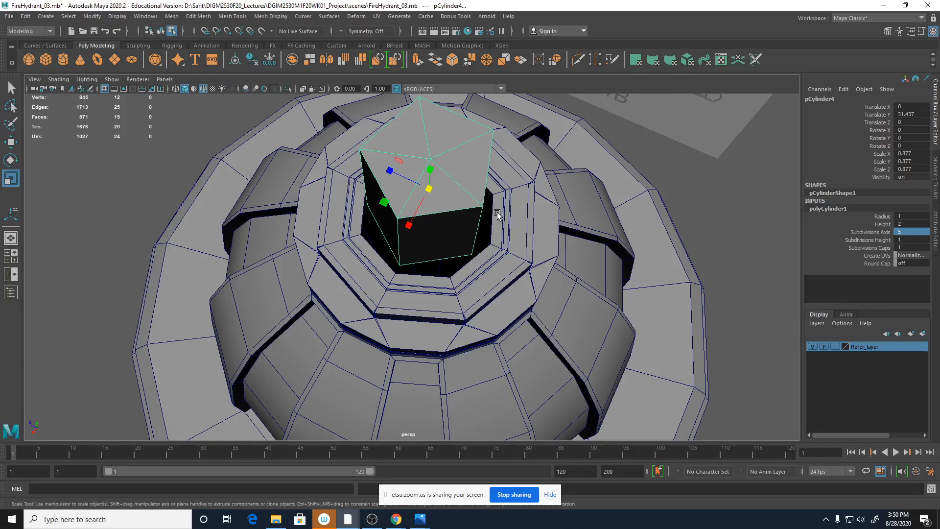
alt+drag(490, 210, 504, 256)
alt+drag(394, 218, 419, 211)
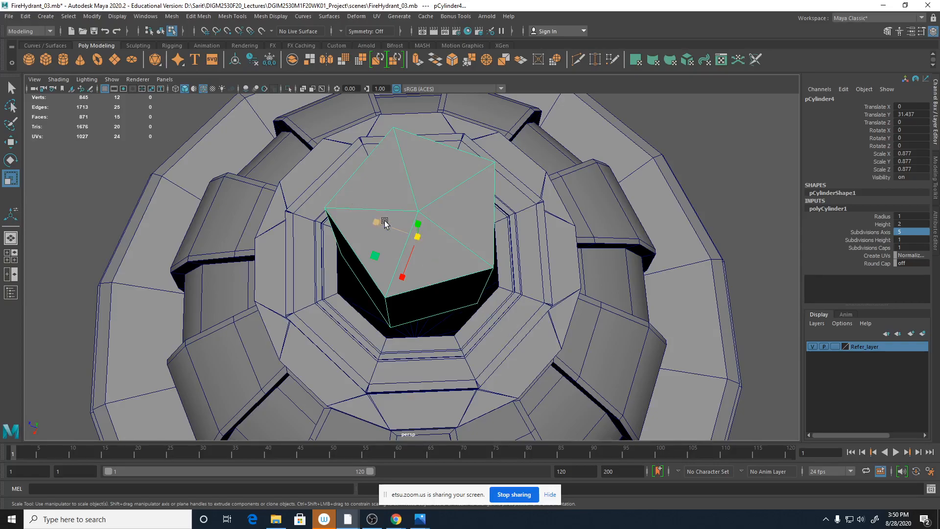
alt+drag(382, 274, 410, 134)
key(w)
key(f)
alt+drag(472, 309, 450, 220)
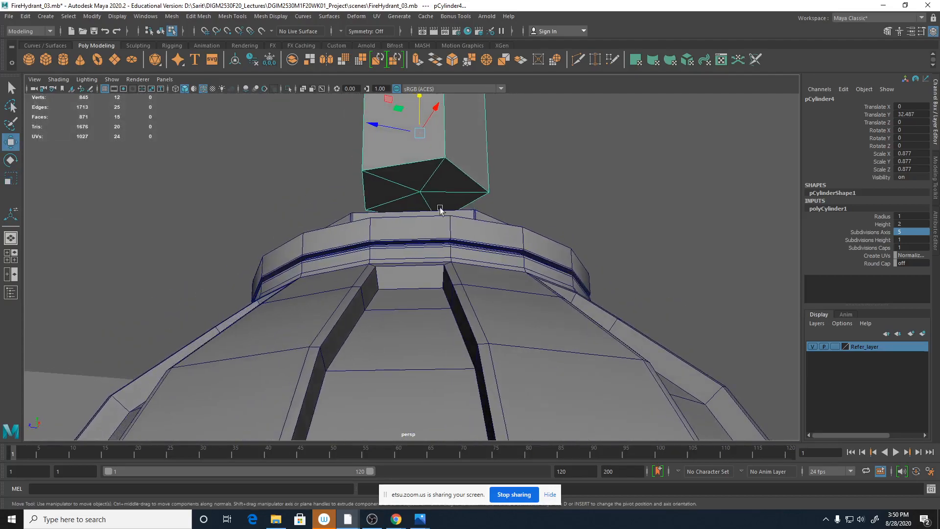
Step: Delete the five triangular faces that close the bottom of the five-sided cylinder
right_drag(428, 184, 425, 203)
click(391, 173)
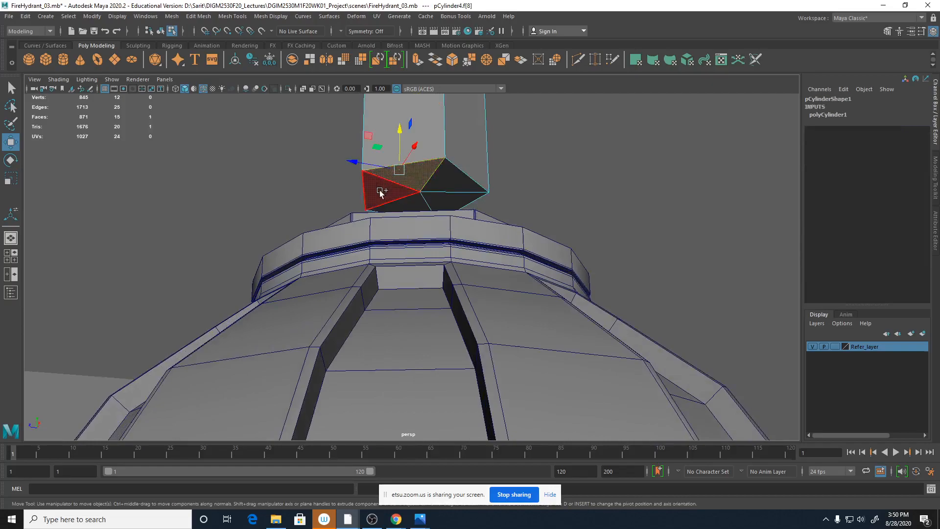
shift+click(381, 191)
shift+click(405, 203)
shift+click(437, 201)
shift+click(449, 184)
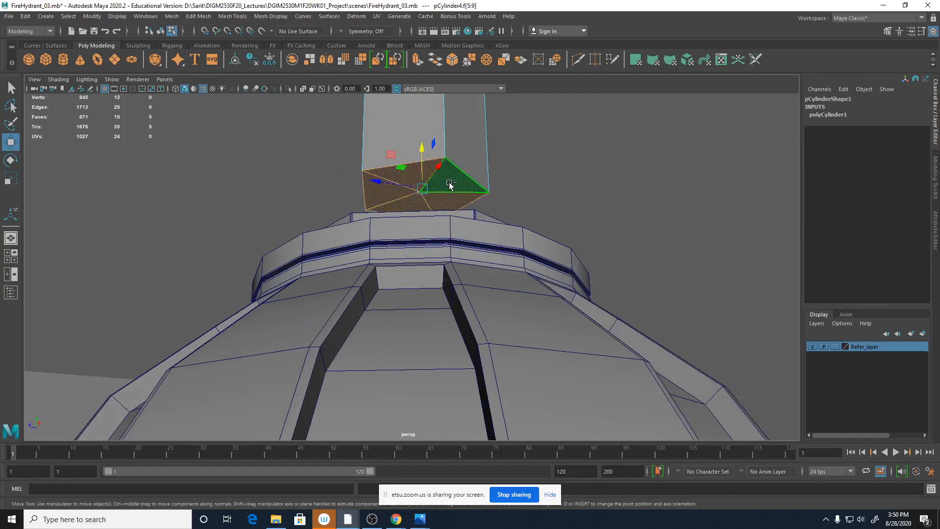
key(Delete)
alt+drag(544, 208, 519, 331)
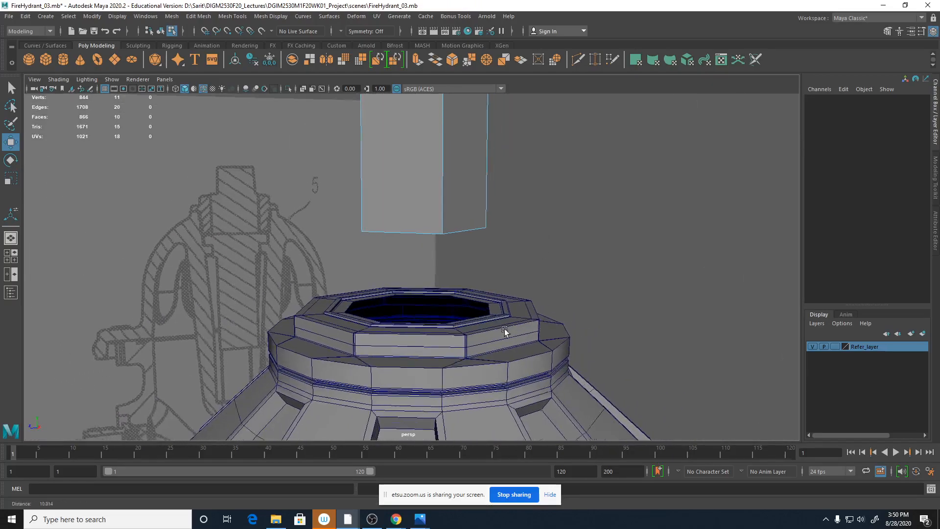
Step: Combine the five-sided cylinder and the hydrant dome into a single mesh
alt+right_drag(519, 331, 309, 336)
right_drag(411, 219, 448, 201)
shift+click(460, 350)
alt+right_drag(492, 360, 463, 385)
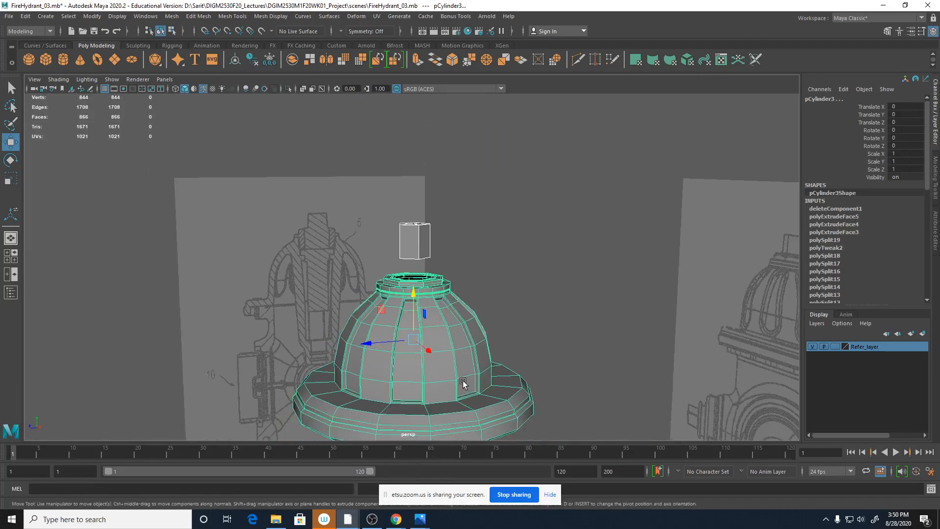
alt+middle_drag(463, 385, 460, 302)
mouse_move(457, 334)
alt+mouse_down()
mouse_move(467, 338)
mouse_move(454, 344)
alt+mouse_up()
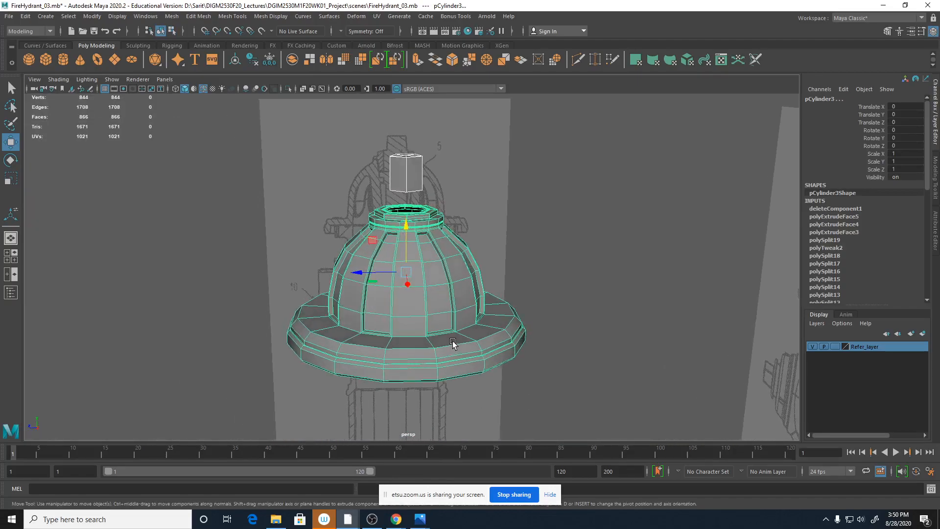
shift+right_click(421, 237)
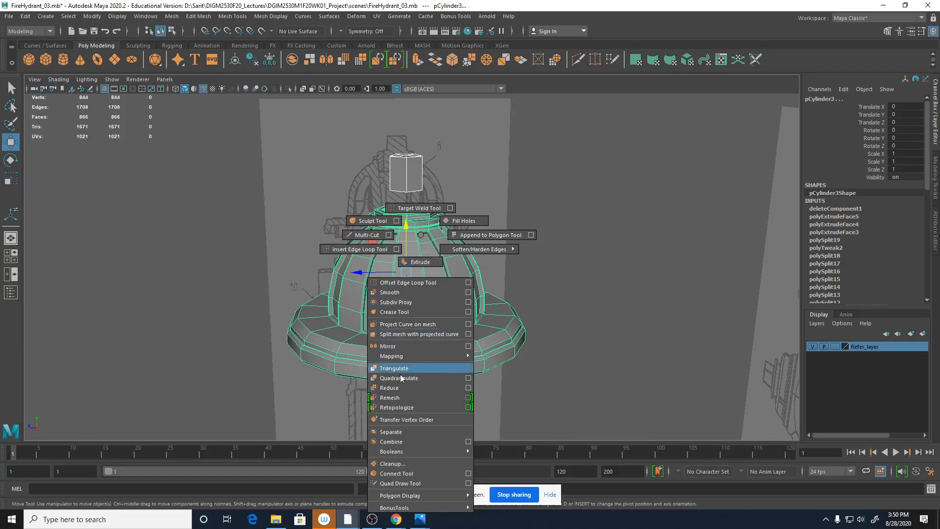
click(398, 442)
key(r)
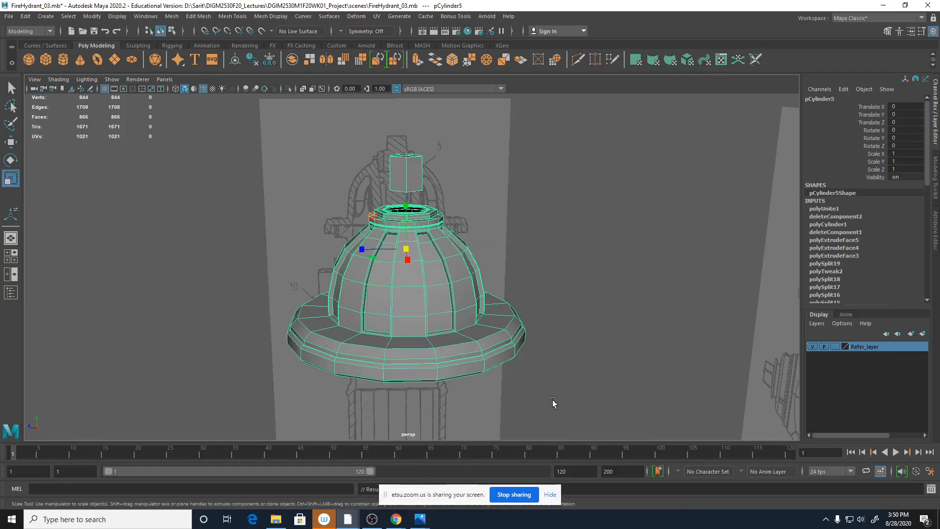
Step: Delete the construction history of the combined dome and nut mesh
alt+drag(503, 290, 455, 304)
scroll(455, 304, up, 4)
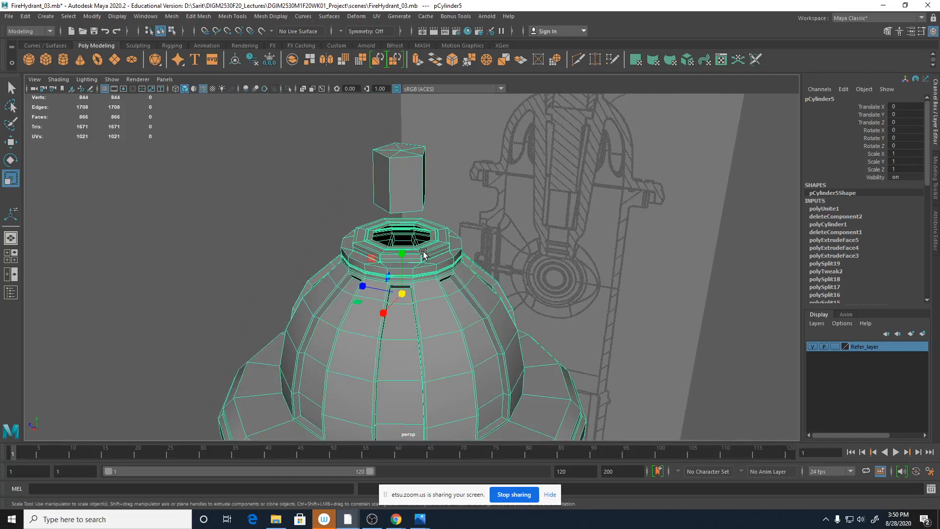
mouse_move(416, 248)
shift+right_down()
mouse_move(420, 263)
mouse_move(418, 249)
shift+right_up()
mouse_move(404, 347)
alt+mouse_down()
mouse_move(416, 325)
mouse_move(408, 356)
alt+mouse_up()
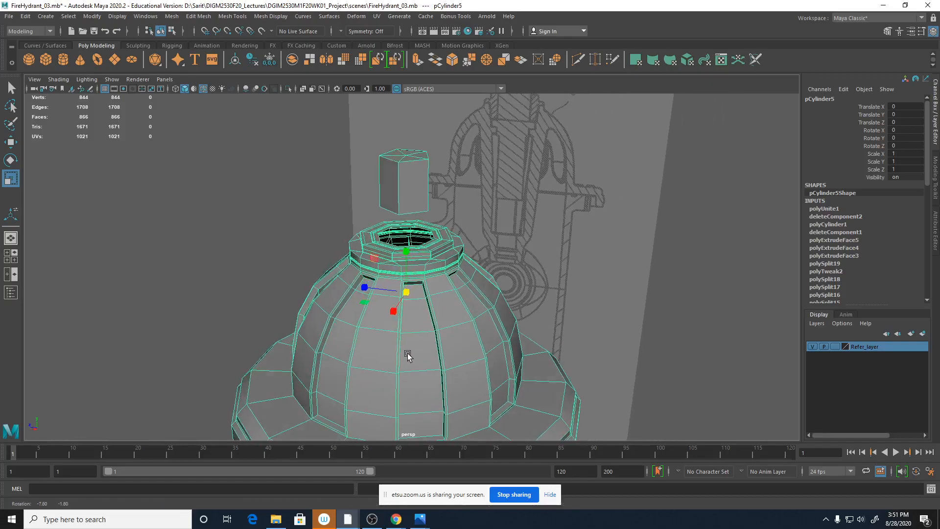
scroll(930, 197, down, 3)
scroll(930, 197, down, 10)
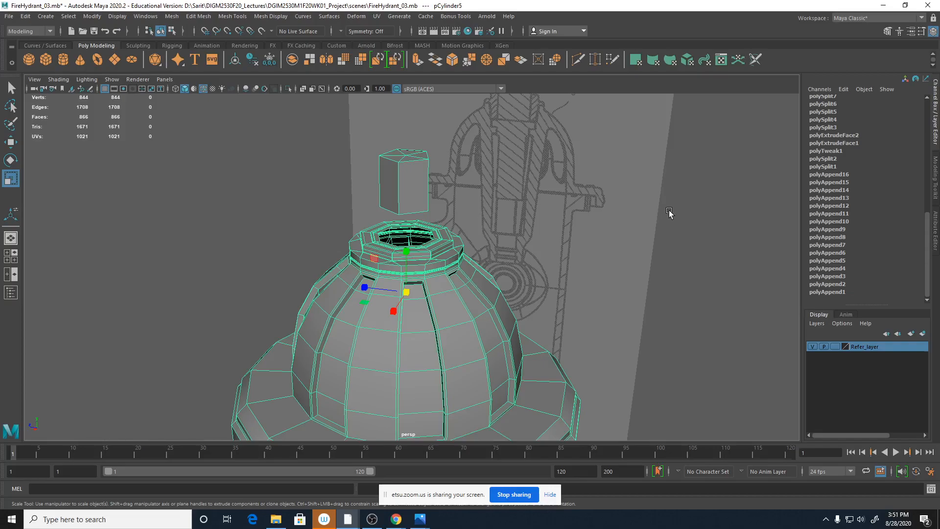
click(25, 16)
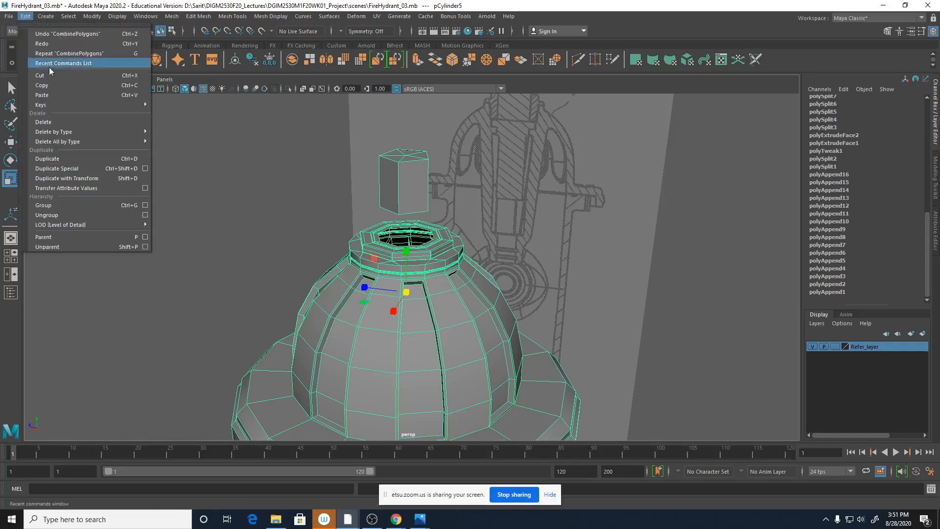
mouse_move(64, 132)
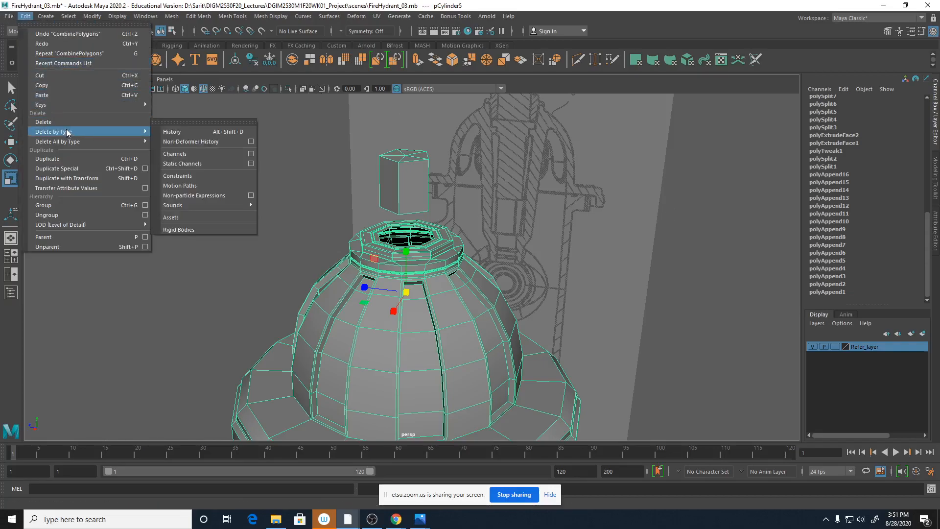
click(198, 131)
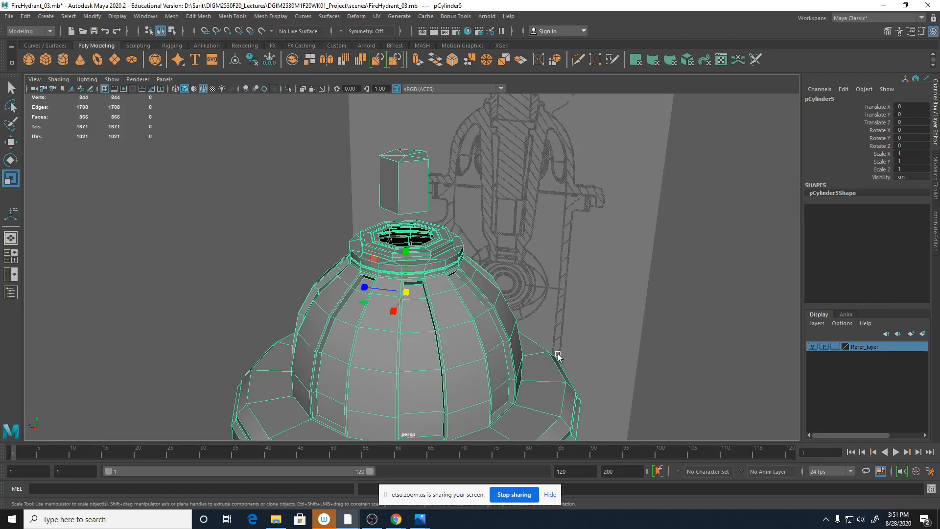
Step: Select all faces of the five-sided nut and lower them in the side view until the nut's base meets the dome's top ring
alt+drag(410, 266, 349, 269)
right_drag(379, 161, 376, 183)
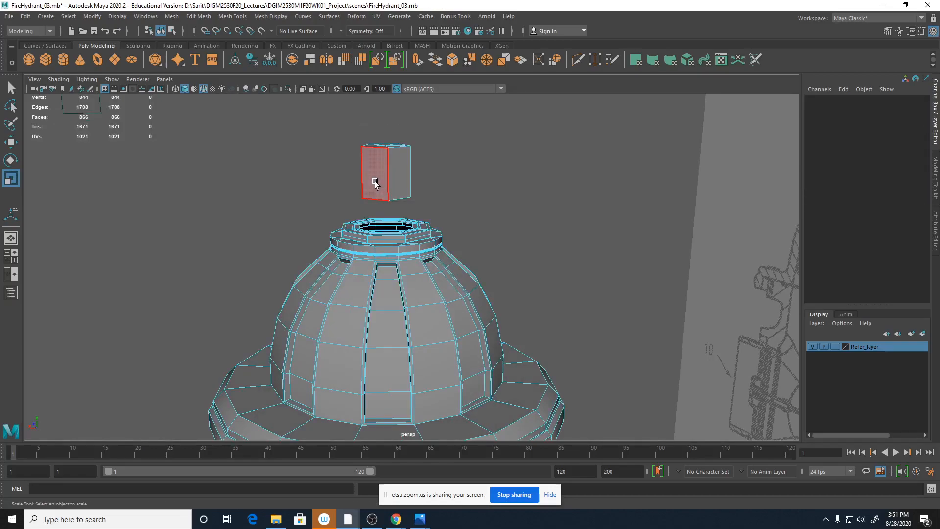
double_click(375, 182)
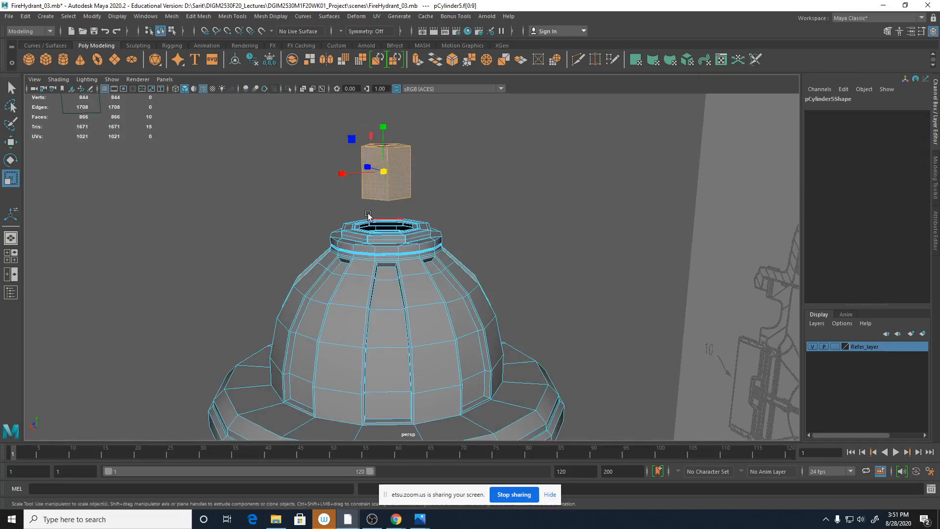
key(w)
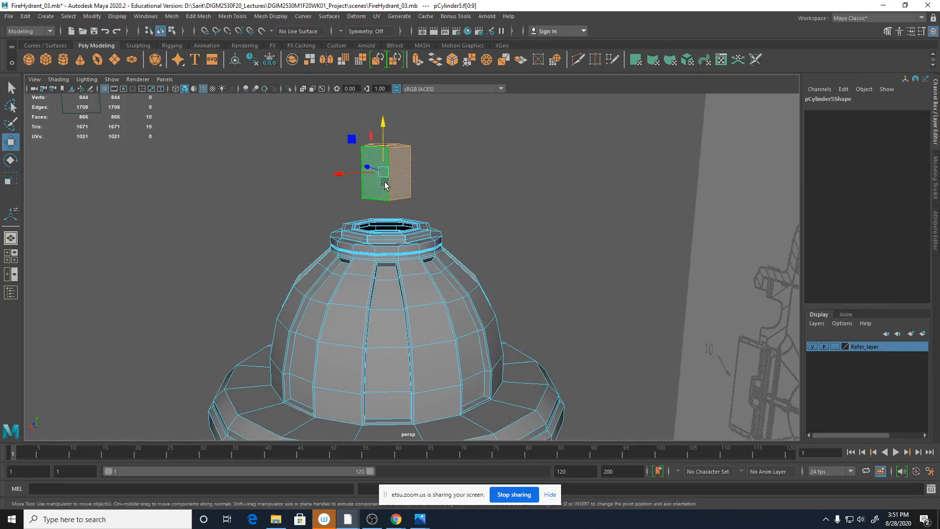
key(space)
key(space)
scroll(455, 313, up, 3)
alt+middle_drag(431, 316, 459, 330)
scroll(455, 338, up, 1)
drag(386, 166, 386, 249)
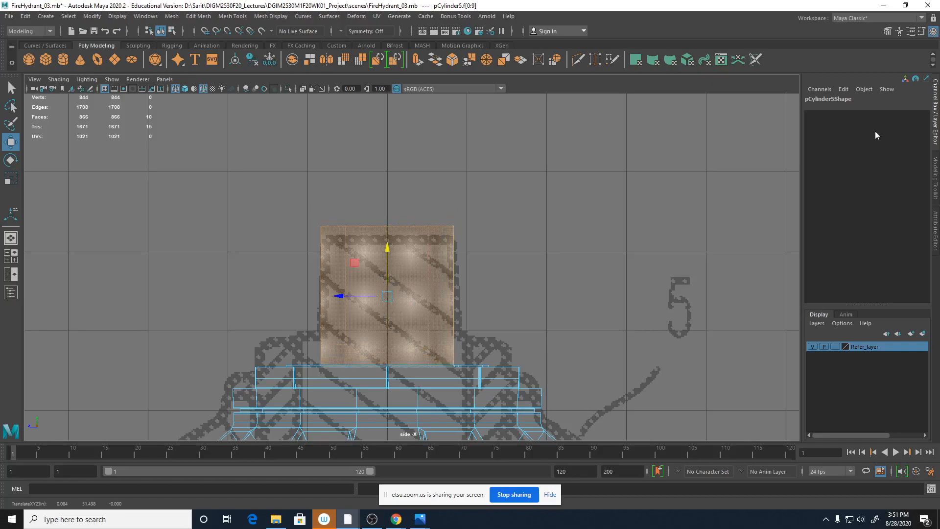
scroll(480, 204, up, 8)
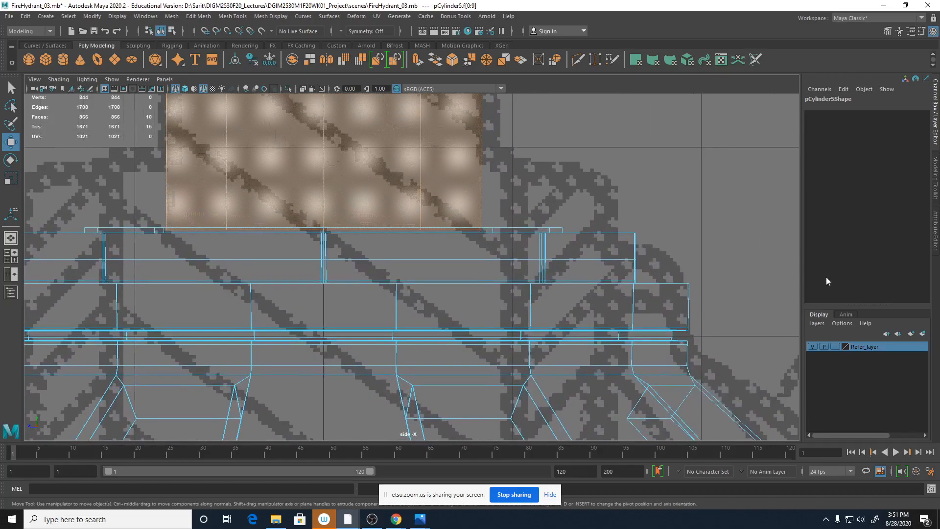
alt+middle_drag(469, 267, 621, 428)
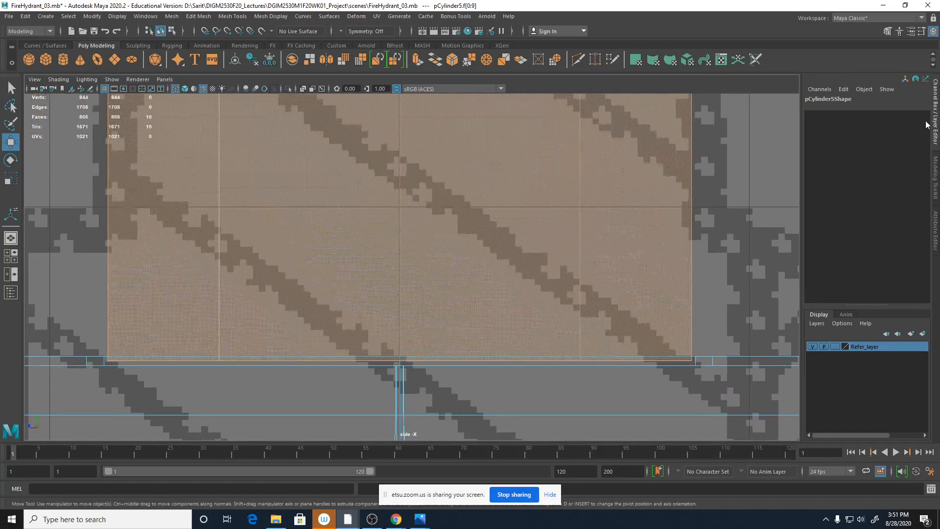
Step: Return the combined mesh to face mode and reselect all faces of the five-sided nut in the side view
right_click(505, 190)
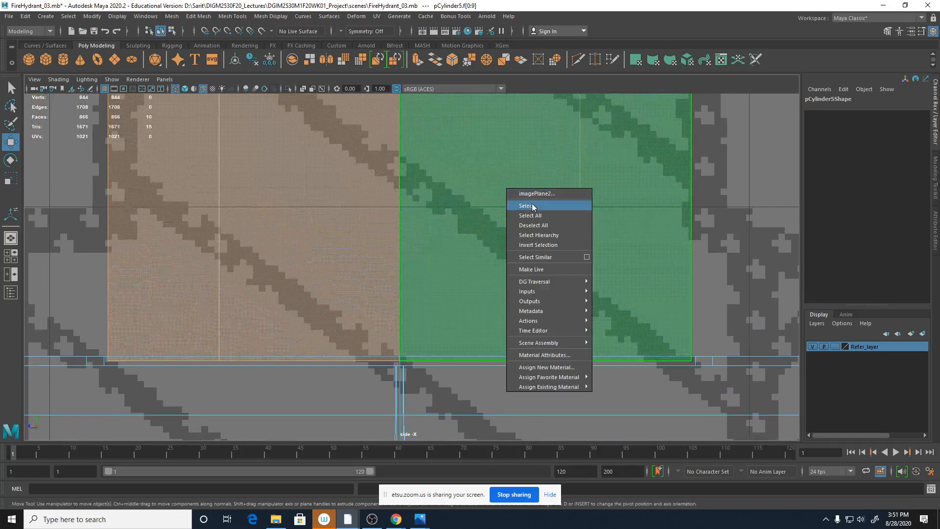
click(523, 175)
click(531, 171)
right_click(533, 186)
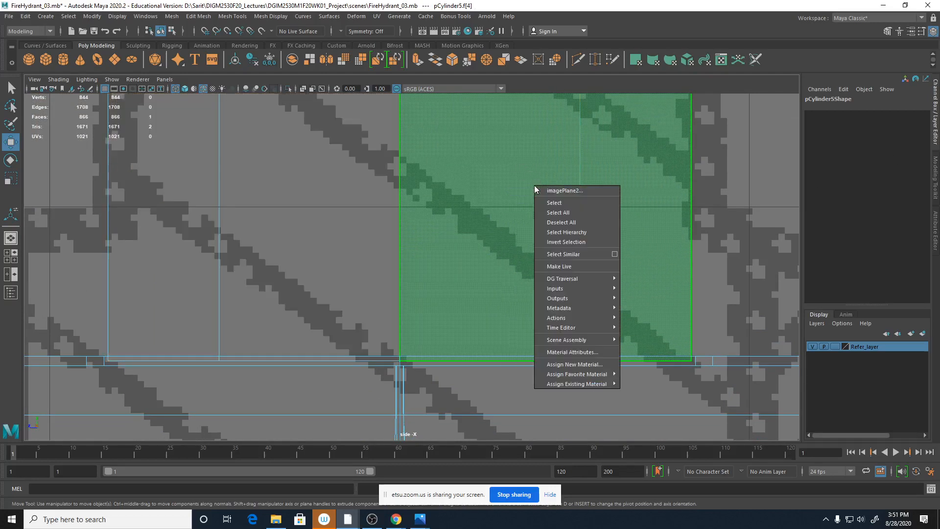
click(555, 202)
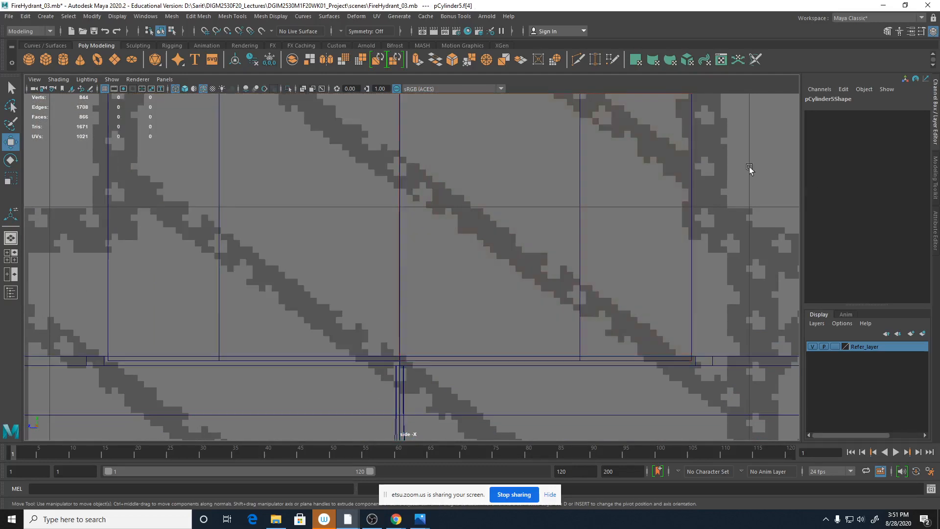
click(691, 175)
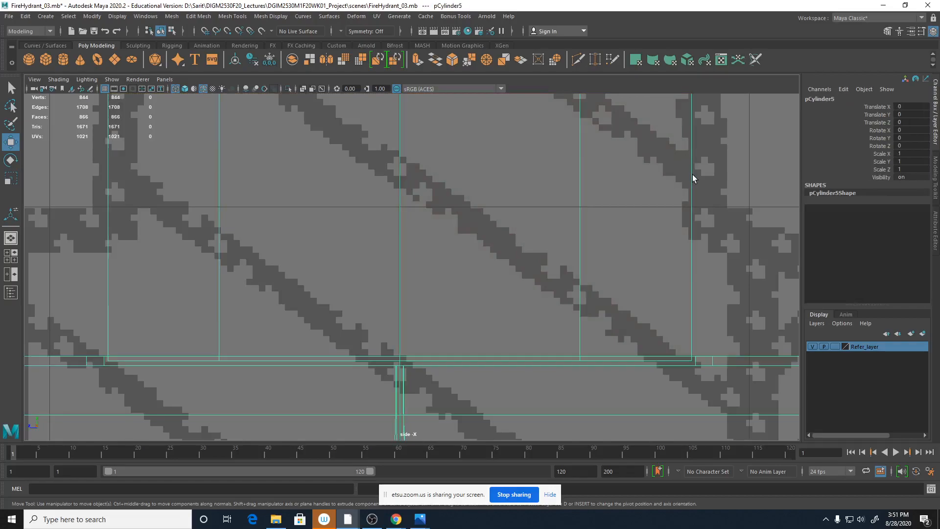
right_click(405, 208)
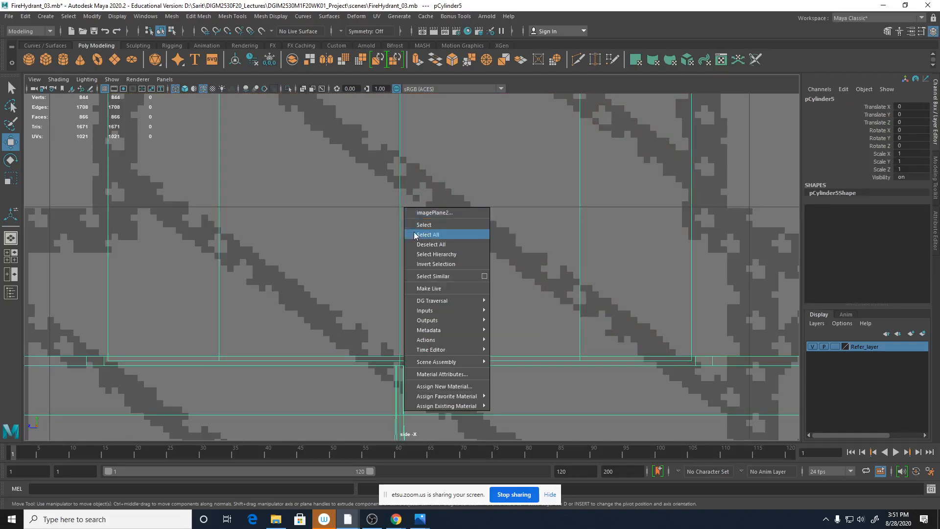
click(398, 214)
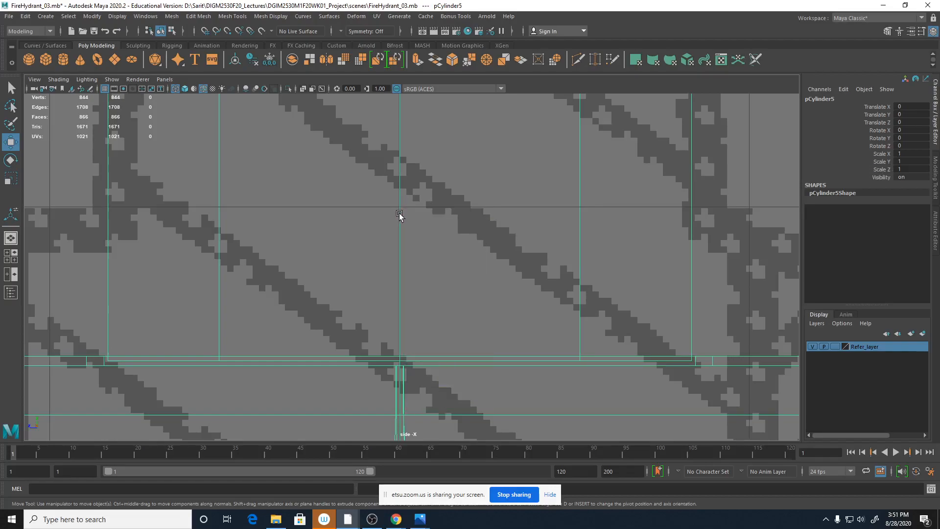
right_click(400, 214)
click(399, 215)
right_click(400, 200)
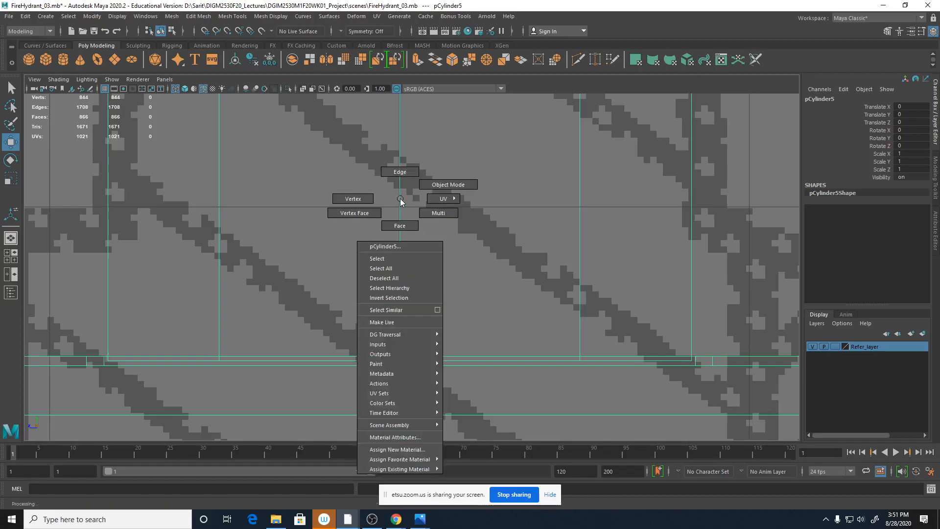
click(399, 225)
click(414, 250)
double_click(467, 262)
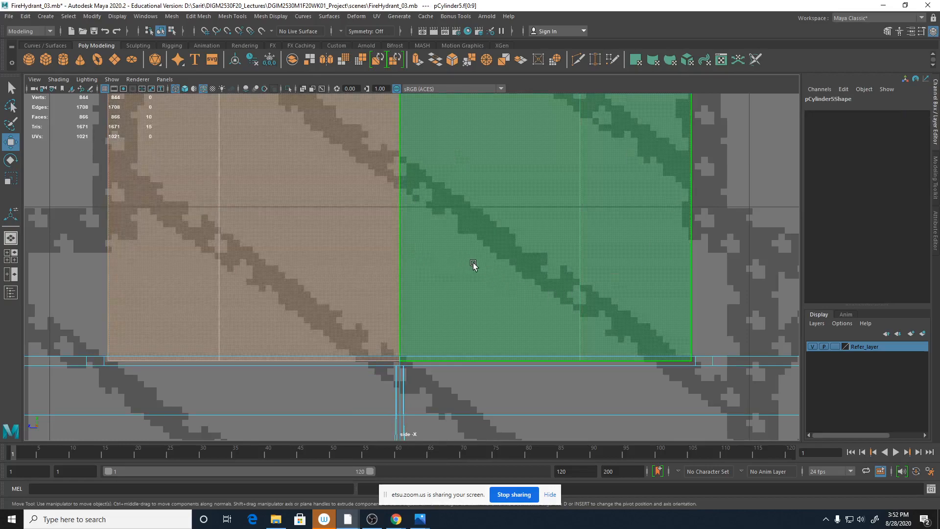
Step: Nudge the selected nut faces vertically to bring their base closer to the upper edge of the dome's top ring
key(f)
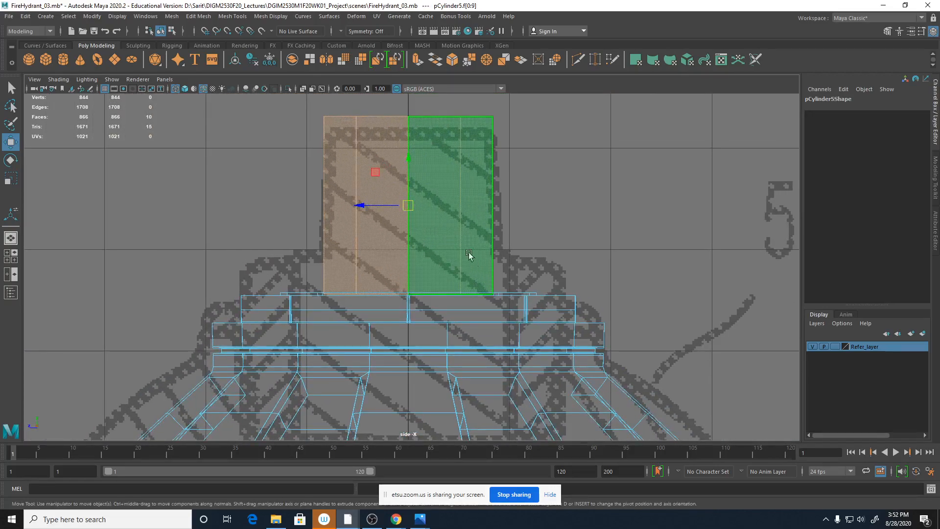
scroll(797, 221, up, 2)
scroll(585, 323, up, 2)
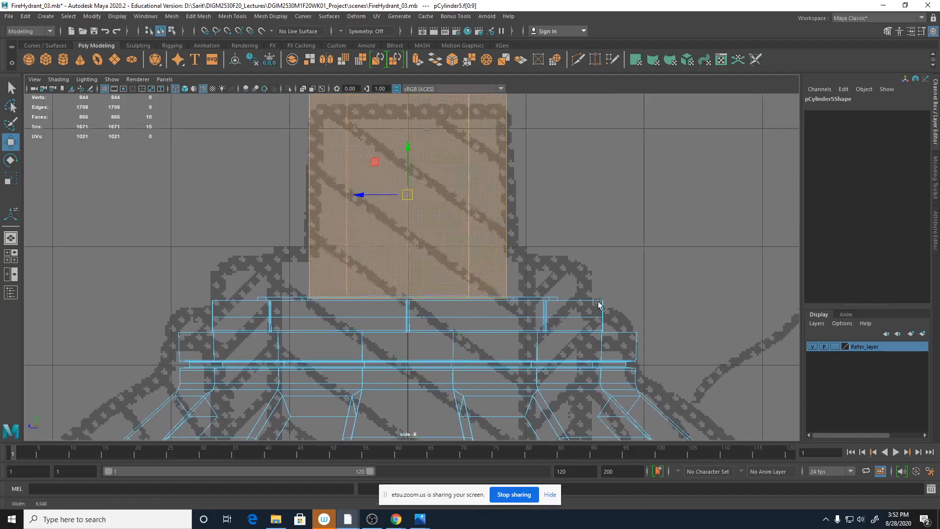
scroll(453, 311, up, 6)
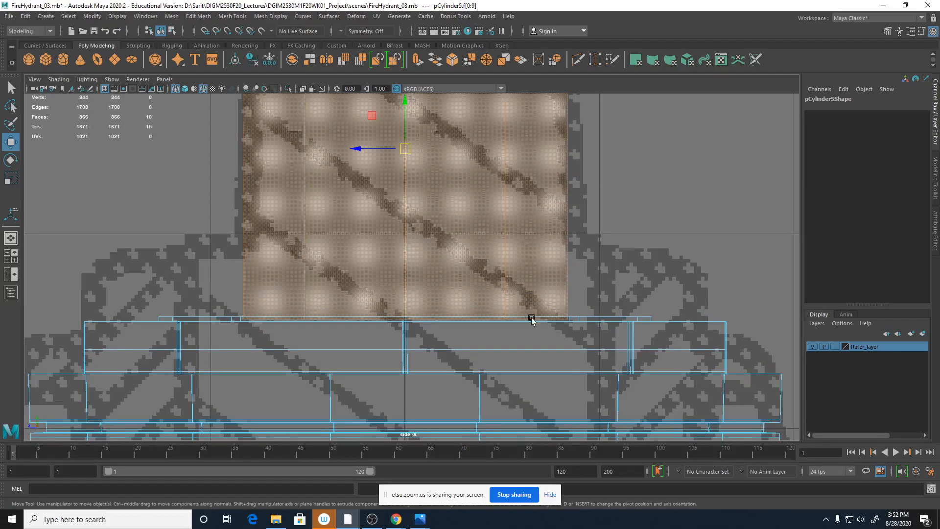
scroll(531, 327, down, 6)
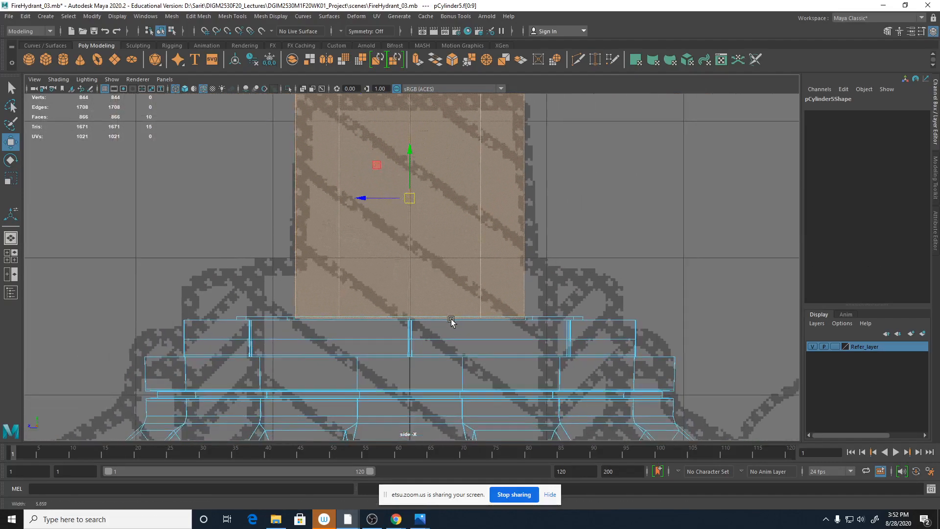
drag(411, 156, 411, 152)
scroll(405, 226, up, 4)
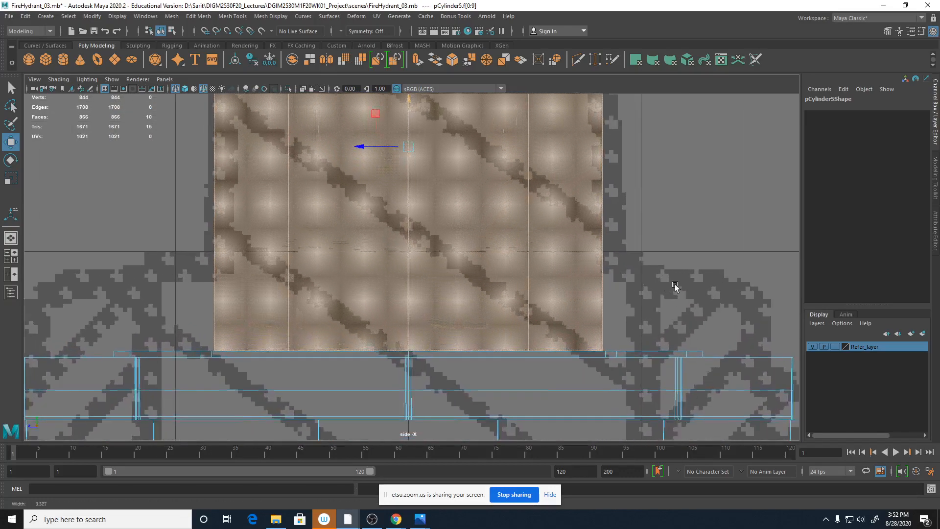
scroll(474, 223, down, 4)
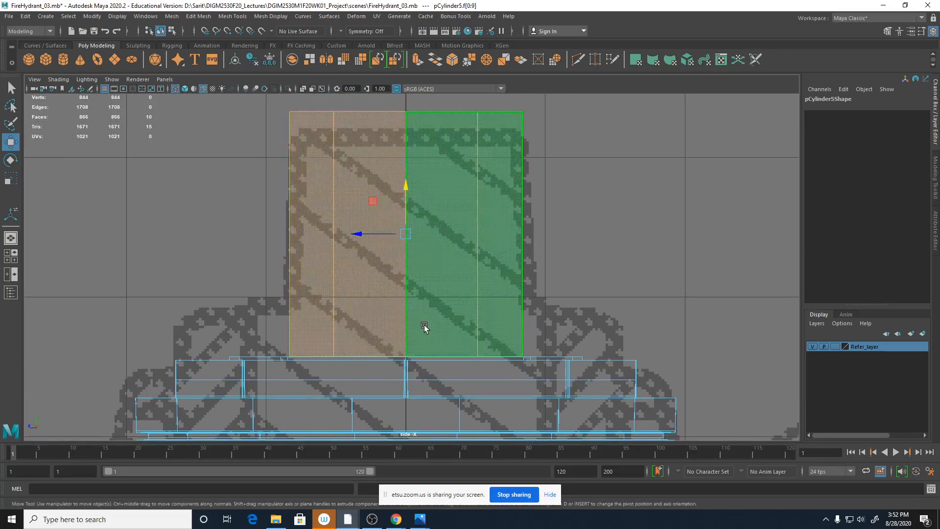
alt+right_drag(426, 326, 449, 321)
mouse_move(440, 321)
middle_down()
mouse_move(442, 304)
mouse_move(442, 330)
mouse_move(443, 316)
middle_up()
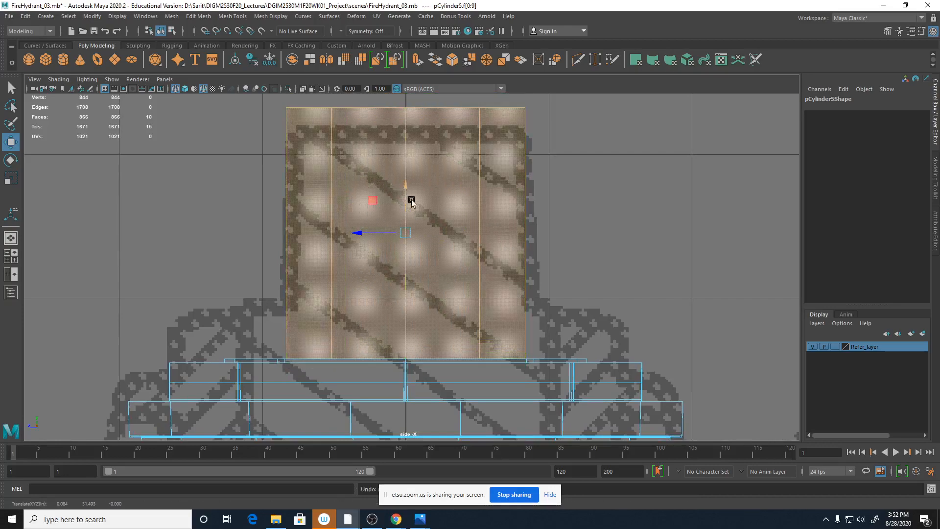
Step: Fine-tune the nut's height to Y about 31.48, aligning its bottom edge with the top ring's upper edge
key(f)
alt+middle_drag(549, 361, 567, 145)
alt+right_drag(29, 367, 756, 354)
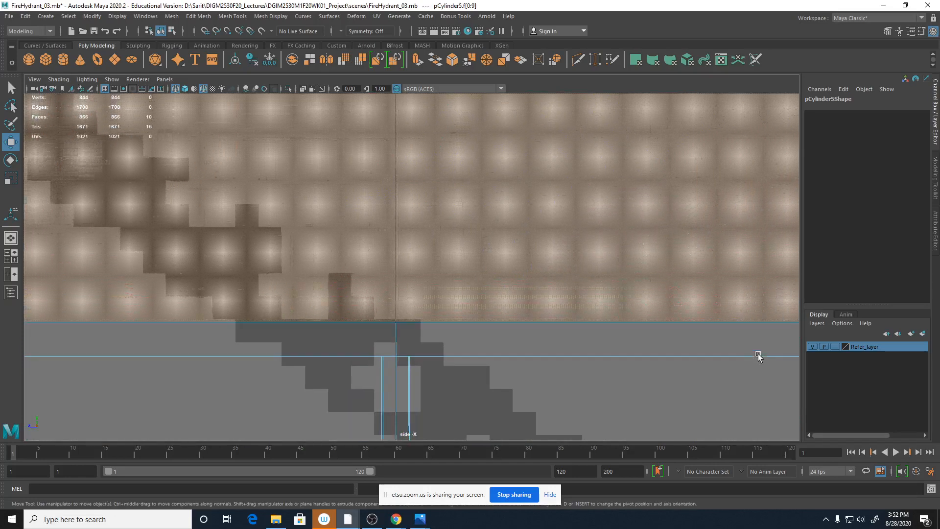
alt+right_drag(323, 396, 613, 391)
middle_drag(471, 308, 476, 309)
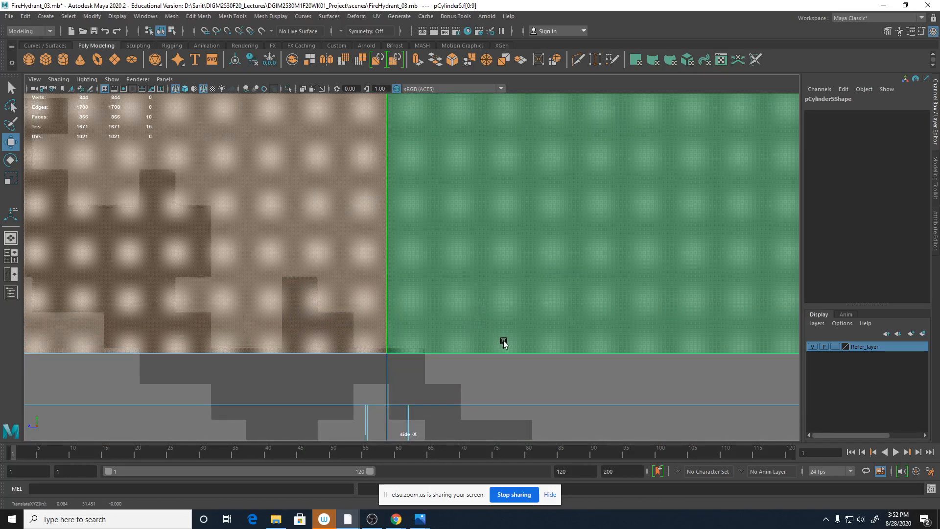
key(f)
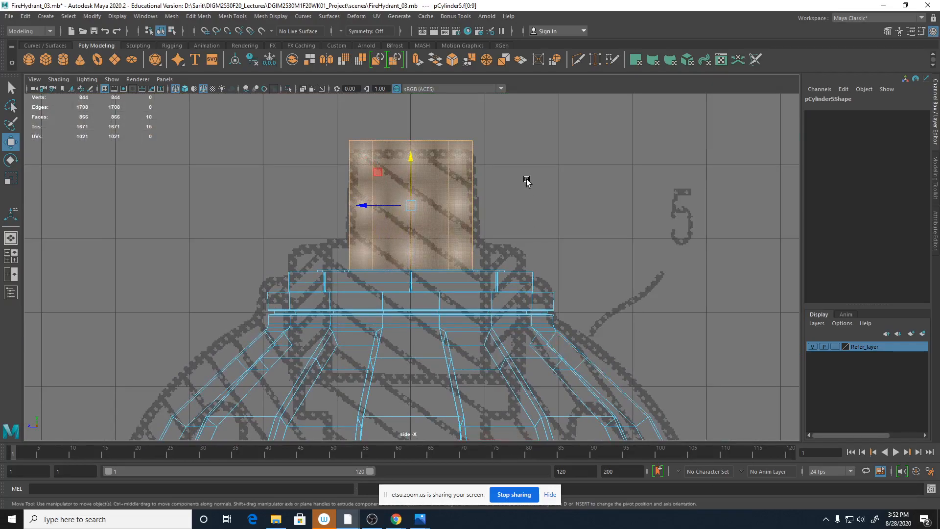
Step: Examine the nut's base against the edges of the dome's opening in the side view and the four-view layout
key(space)
key(space)
scroll(321, 357, up, 8)
scroll(365, 345, up, 3)
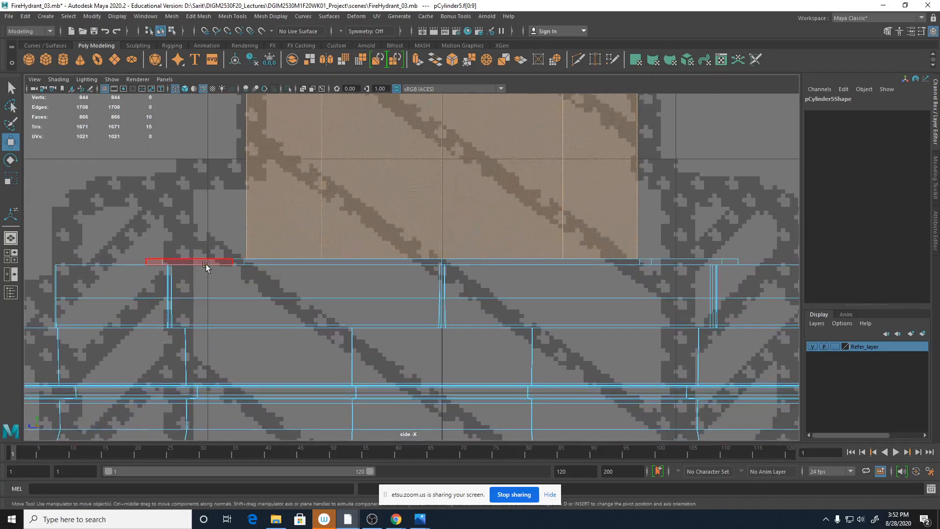
key(space)
scroll(620, 161, up, 5)
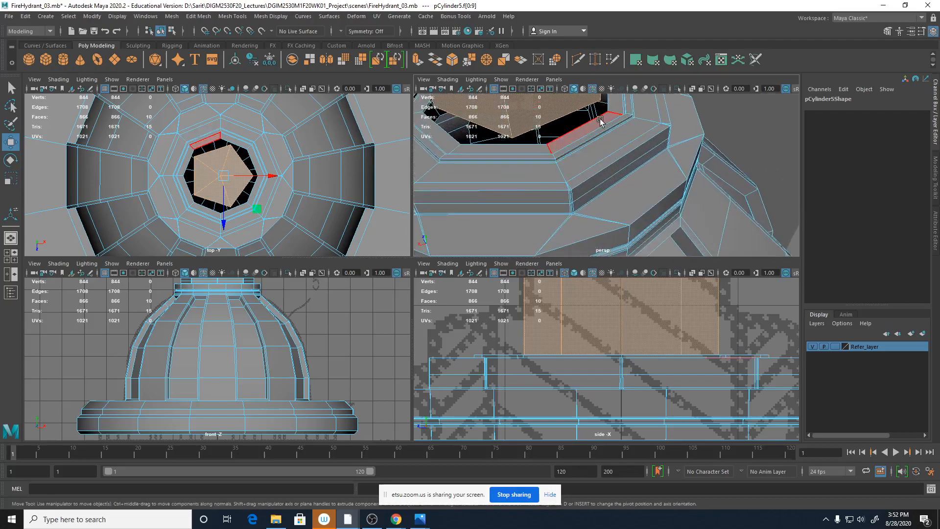
key(space)
alt+middle_drag(544, 285, 550, 347)
middle_drag(489, 268, 490, 273)
key(space)
key(space)
Step: Return the mesh to object mode and examine the gap between the nut's base and the dome's opening in perspective
alt+drag(587, 179, 600, 209)
alt+right_drag(600, 209, 274, 164)
right_drag(387, 196, 432, 163)
alt+drag(433, 162, 563, 342)
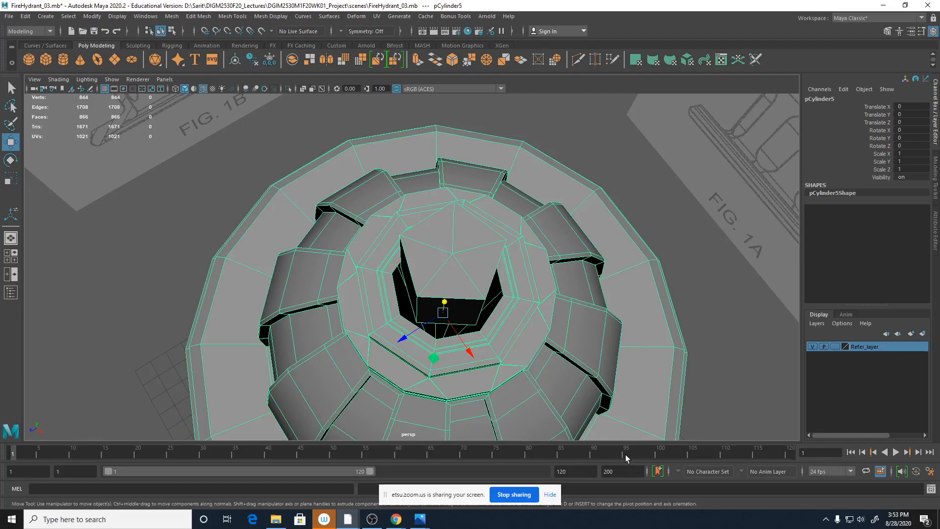
scroll(352, 289, up, 4)
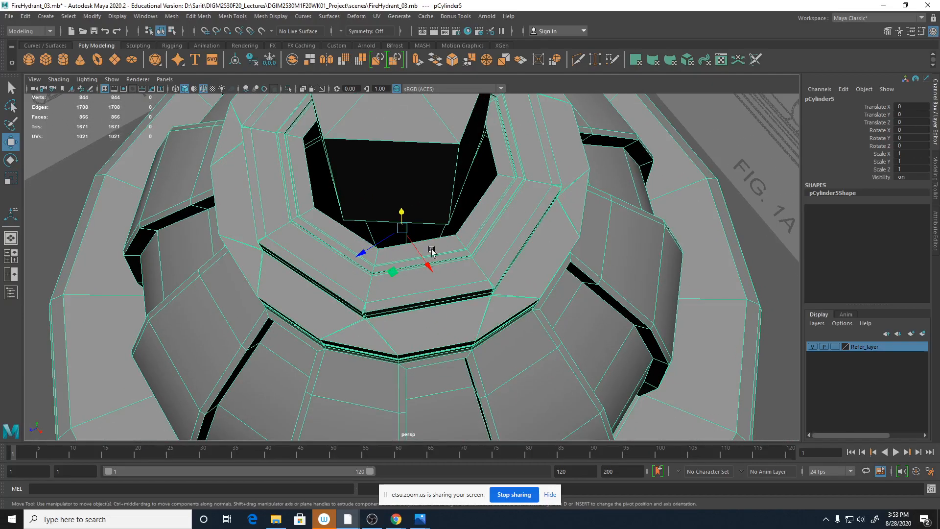
scroll(441, 247, up, 2)
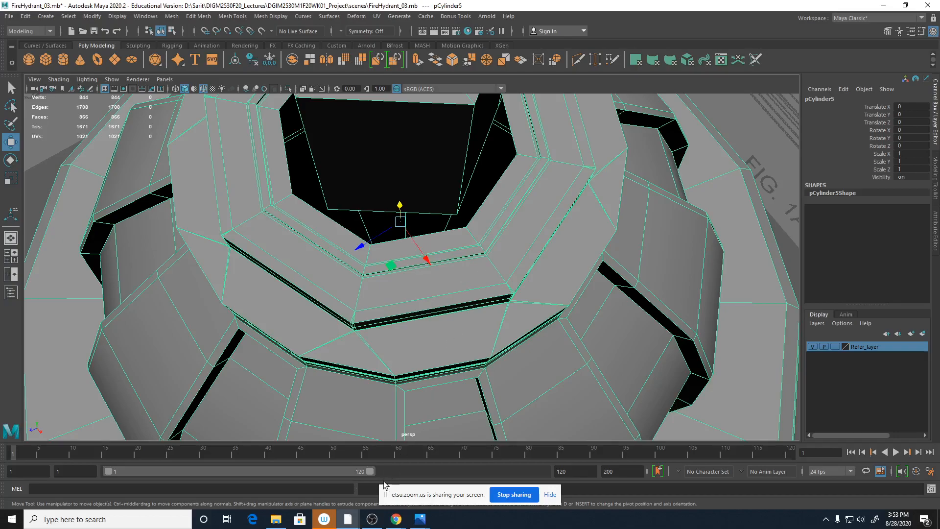
Step: Switch to Photos and compare the top nut in Fire Hydrant 002.JPG and Fire Hydrant 027.JPG, zooming the latter out to the full image
mouse_move(419, 519)
mouse_move(457, 497)
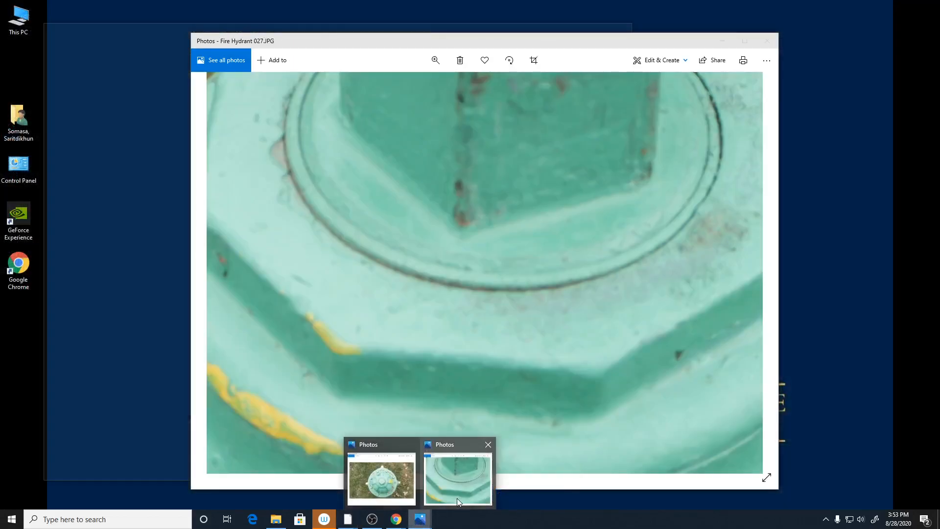
click(381, 478)
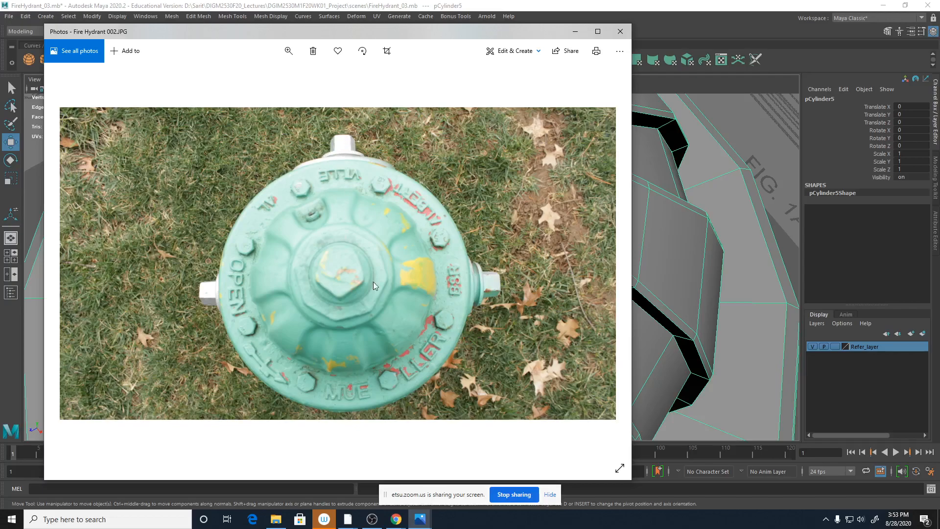
mouse_move(419, 519)
click(457, 476)
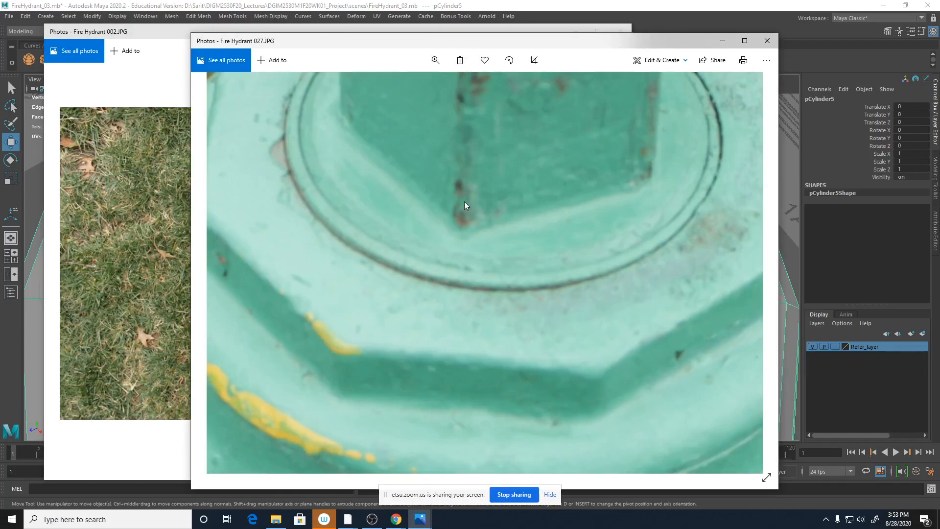
click(433, 61)
click(429, 68)
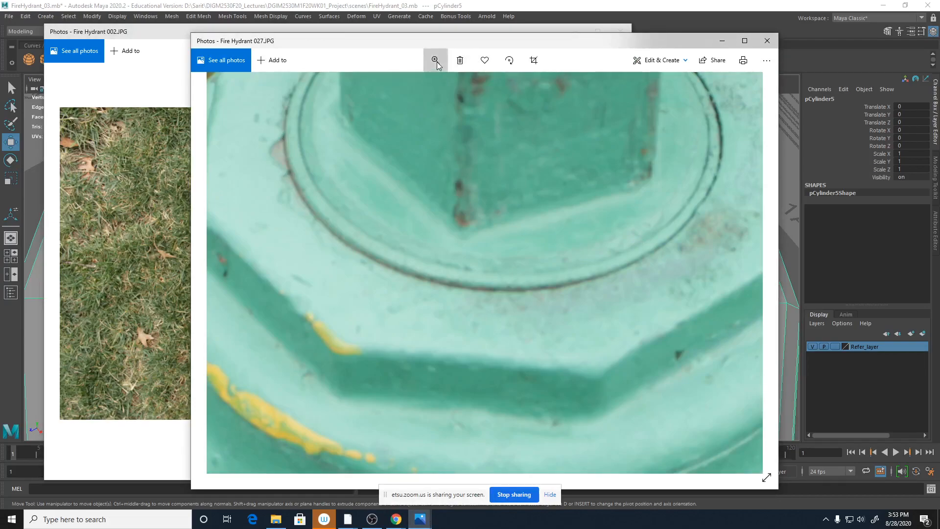
click(435, 60)
drag(420, 86, 389, 86)
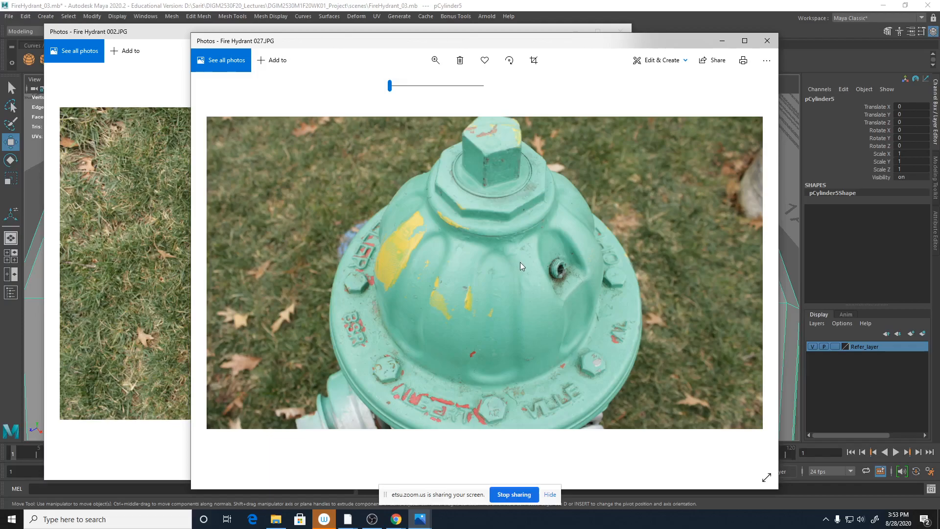
Step: Browse the other hydrant photos for the nut's shape and orientation on the dome, and return to Maya
scroll(554, 337, down, 2)
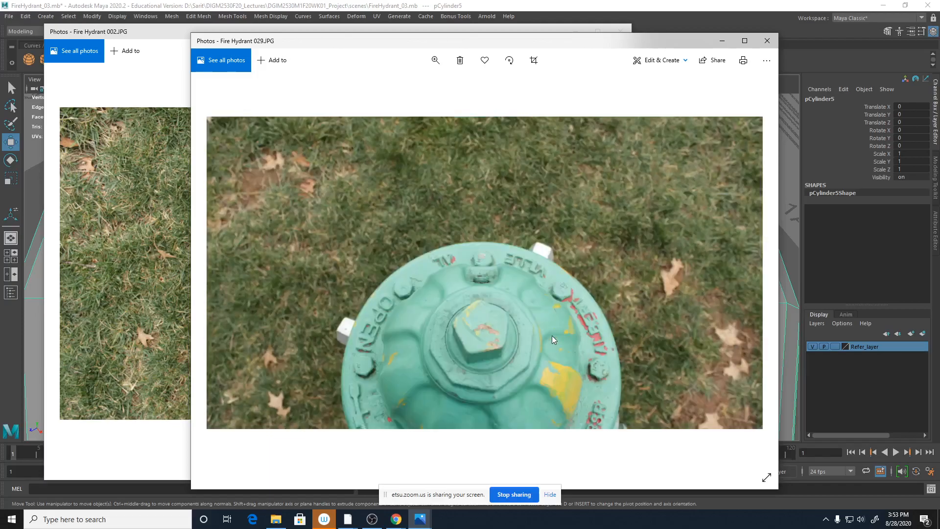
scroll(537, 301, down, 3)
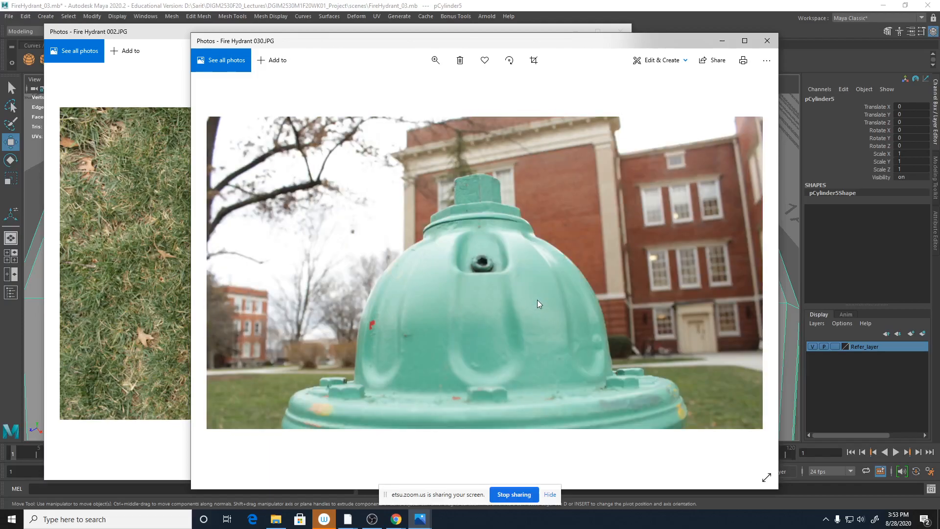
scroll(537, 301, down, 1)
scroll(537, 301, up, 1)
scroll(536, 304, down, 4)
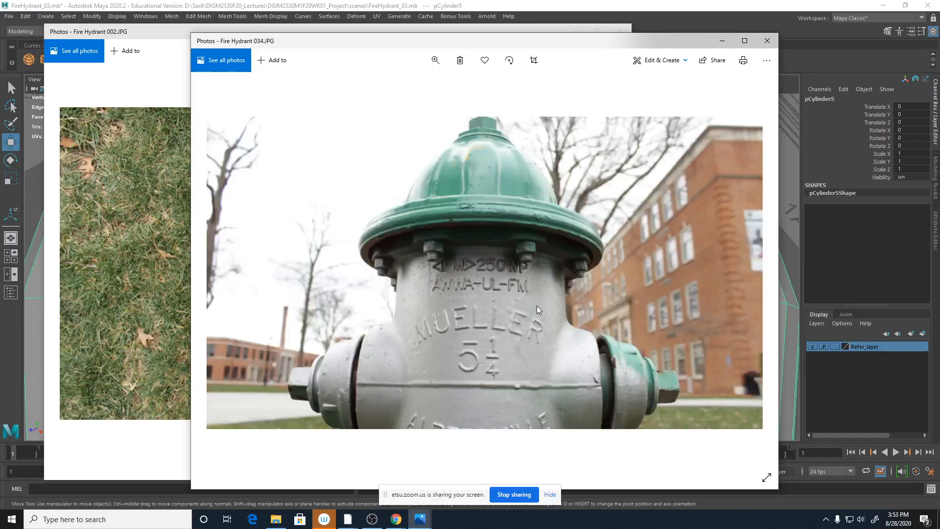
scroll(537, 307, down, 2)
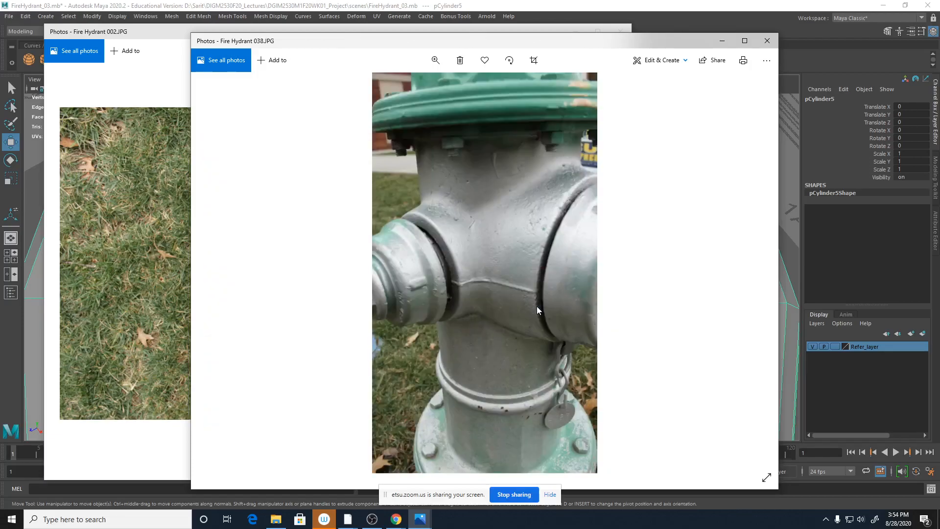
scroll(536, 310, down, 4)
scroll(536, 304, down, 4)
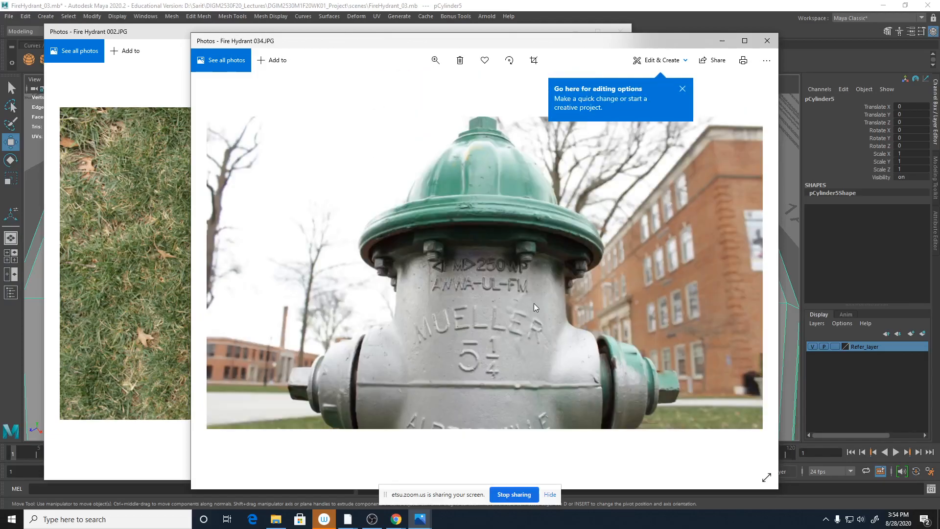
scroll(533, 299, down, 2)
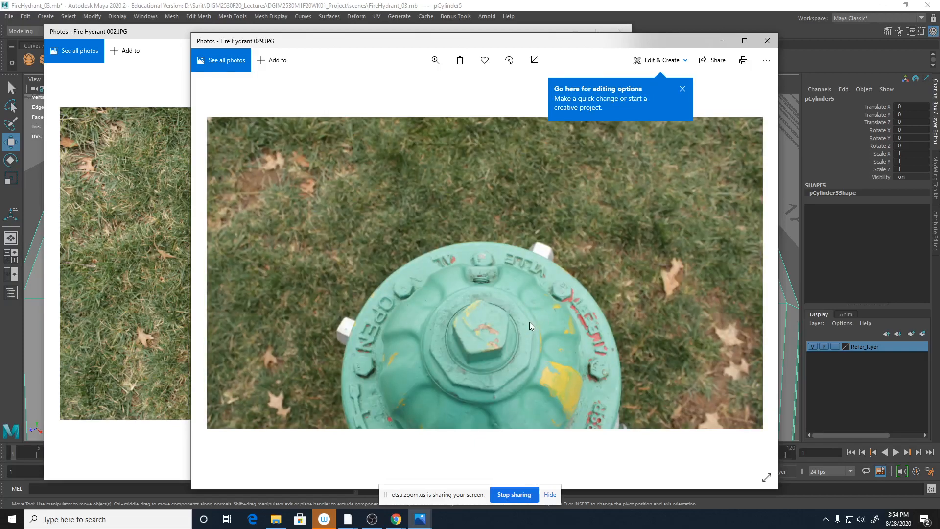
scroll(529, 321, down, 3)
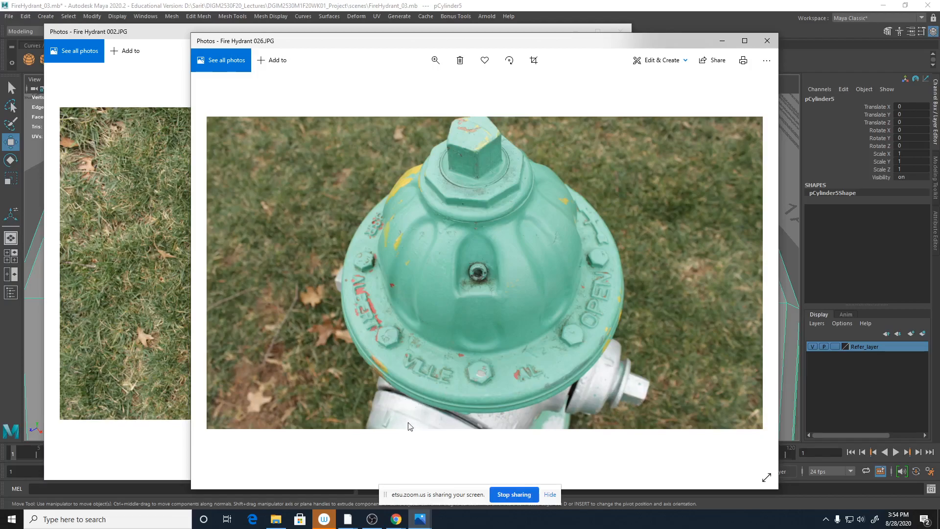
click(527, 27)
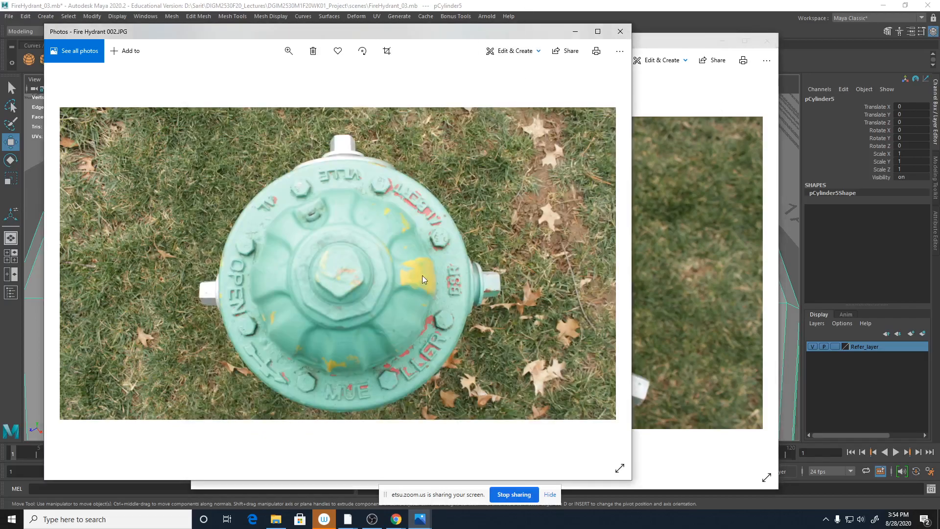
click(677, 5)
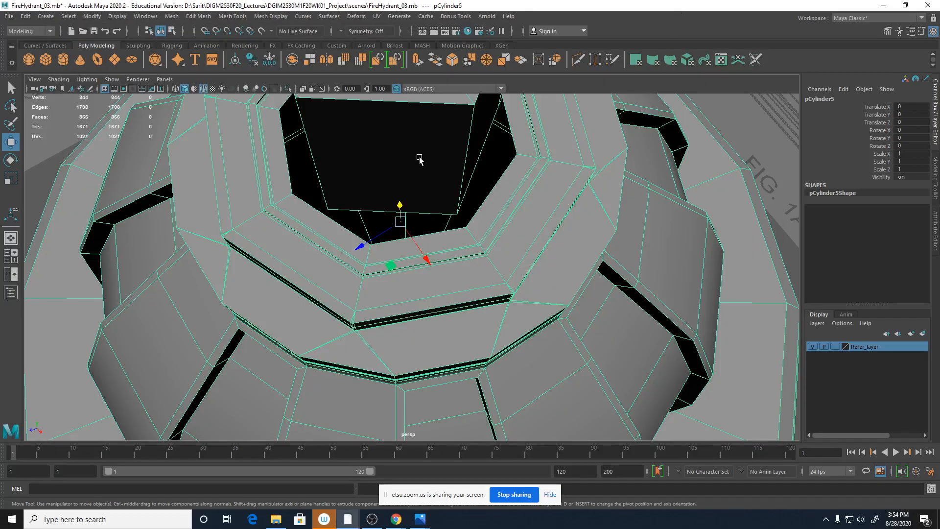
Step: Select all faces of the five-sided nut in face mode and rotate them about the vertical axis in the top view, turning a flat side toward the front
key(space)
key(space)
scroll(348, 255, down, 5)
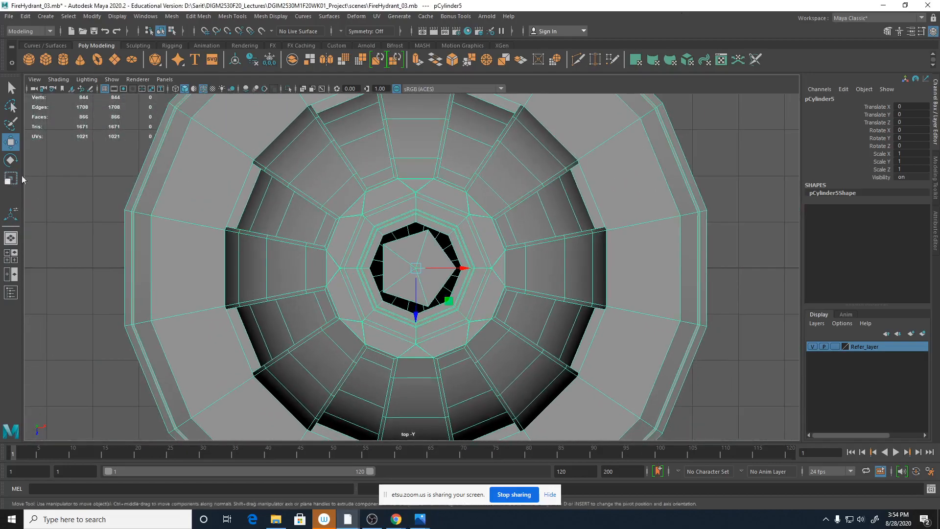
alt+middle_drag(514, 368, 510, 323)
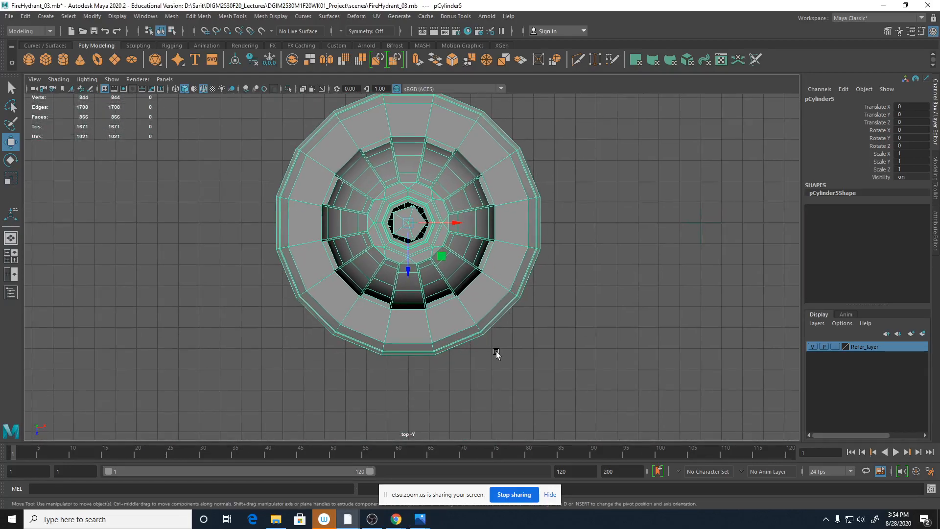
key(space)
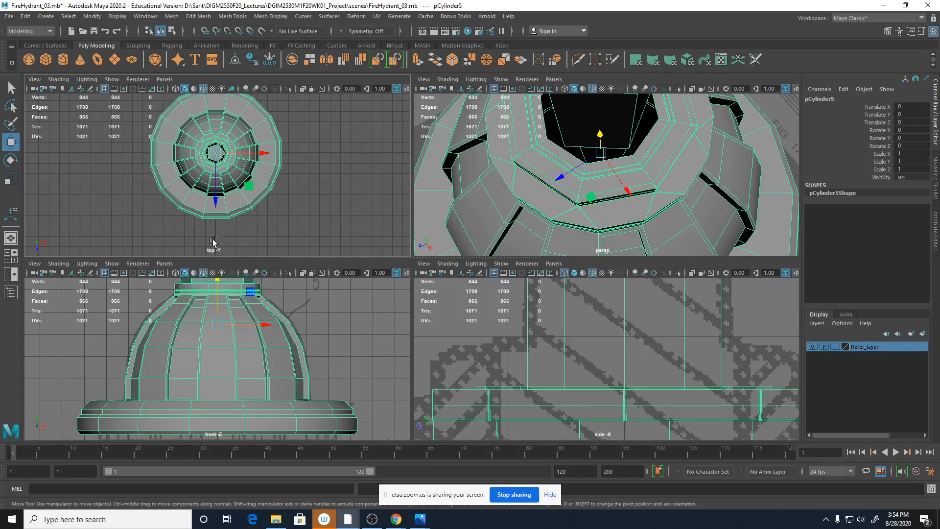
right_drag(221, 154, 221, 182)
scroll(213, 147, up, 5)
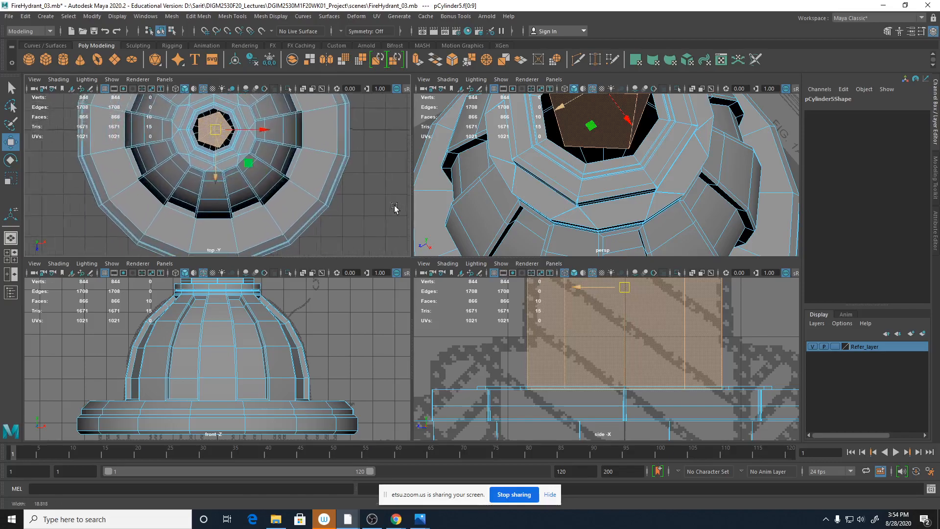
double_click(208, 137)
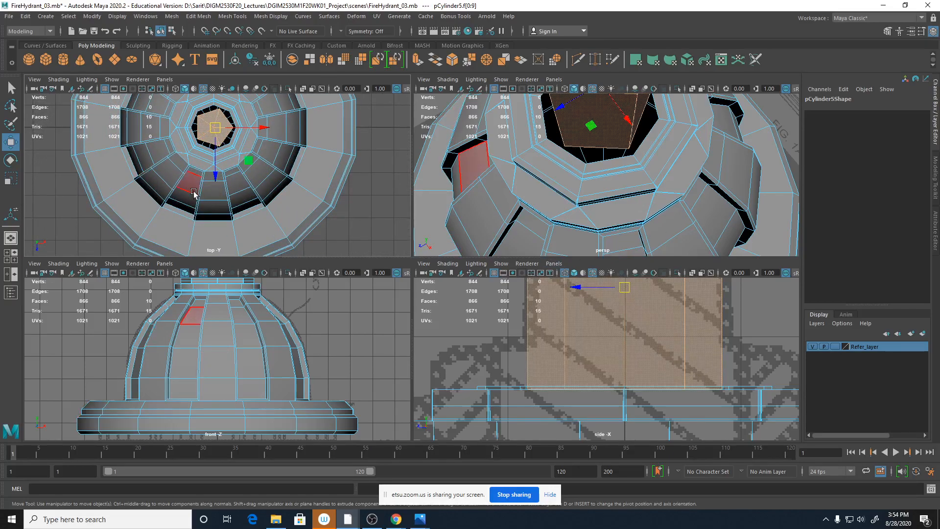
key(e)
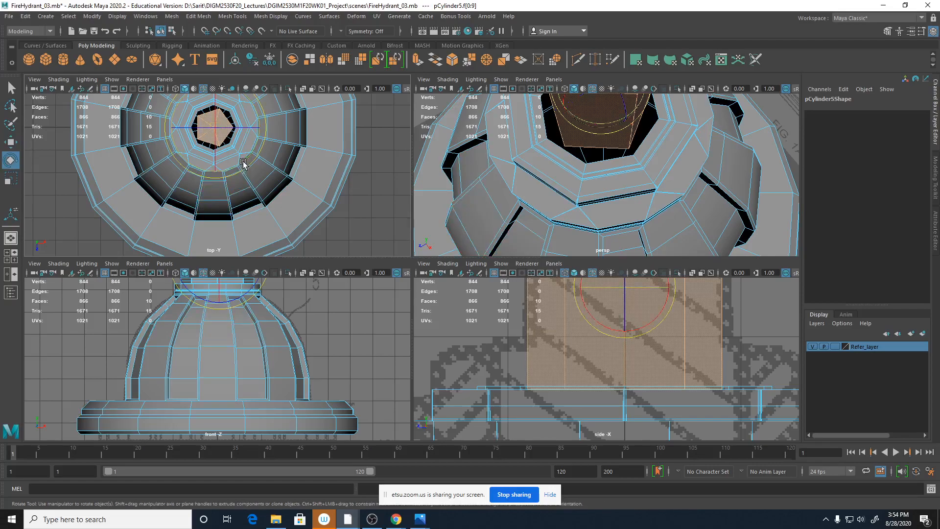
drag(243, 162, 249, 153)
Step: Fine-tune the nut's rotation in the top view until its front edge runs parallel to the X axis
key(space)
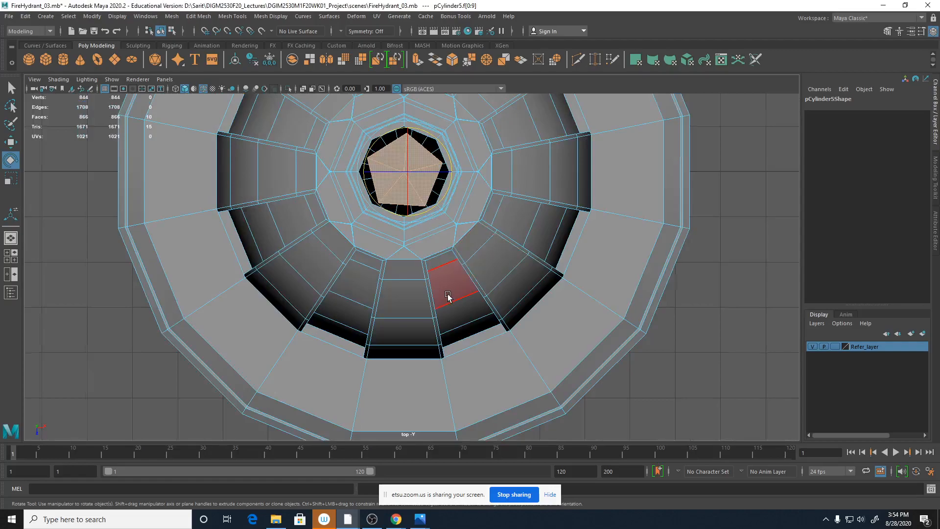
alt+right_drag(446, 294, 778, 321)
alt+middle_drag(576, 290, 589, 400)
alt+right_drag(589, 400, 668, 320)
alt+middle_drag(394, 270, 420, 357)
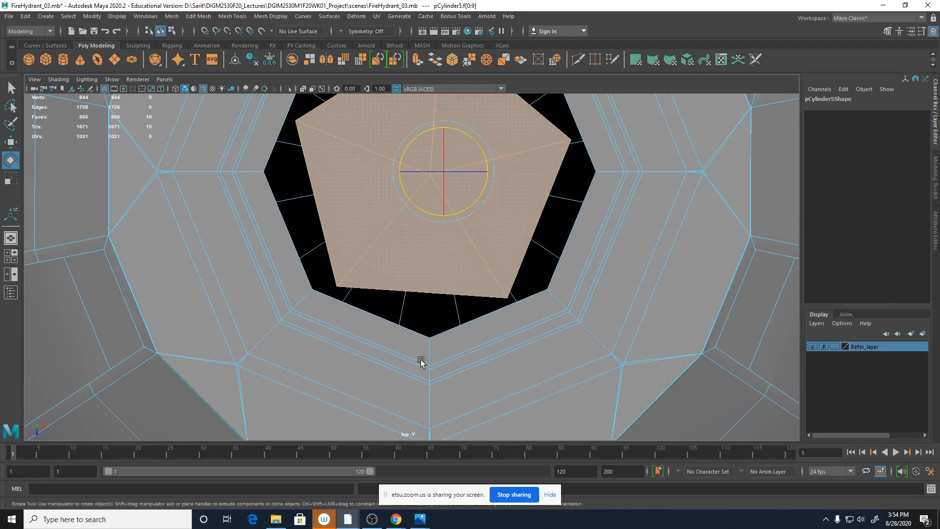
drag(470, 208, 472, 207)
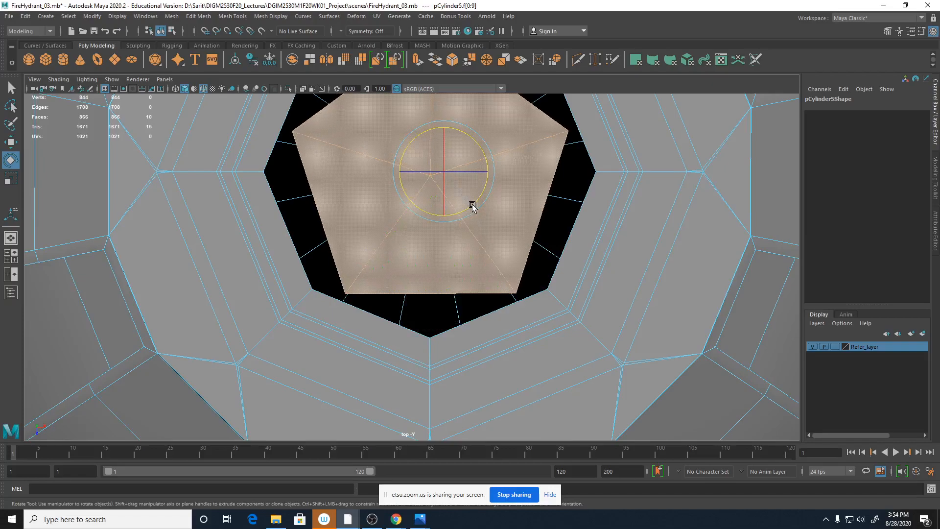
alt+right_drag(467, 246, 804, 342)
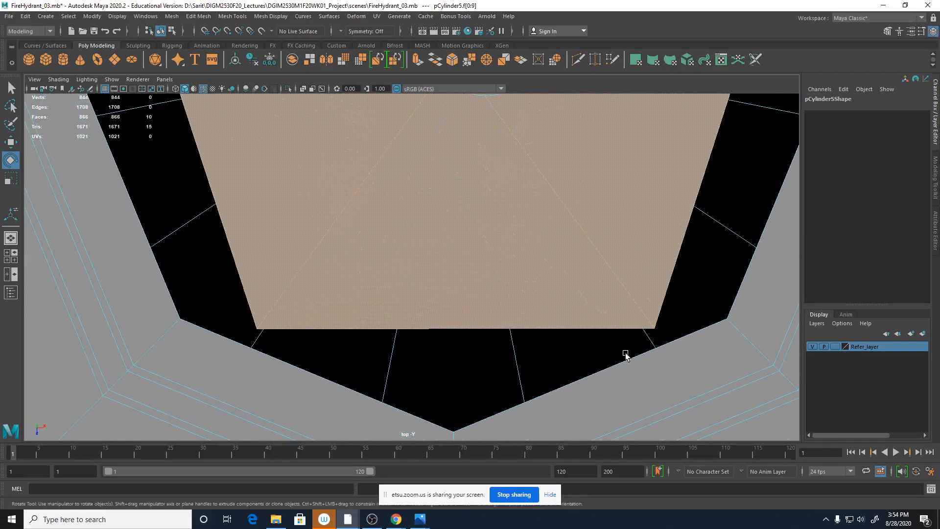
alt+middle_drag(627, 346, 618, 387)
drag(493, 123, 496, 126)
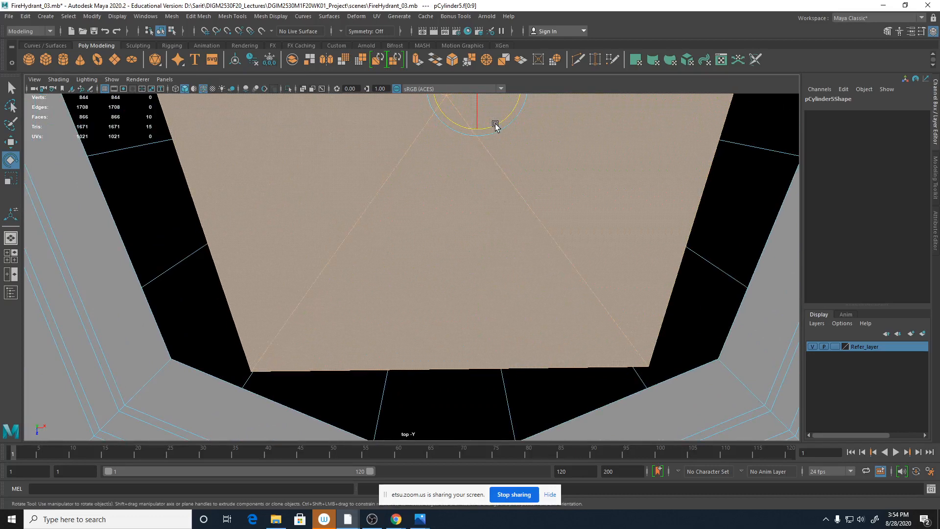
drag(495, 126, 494, 126)
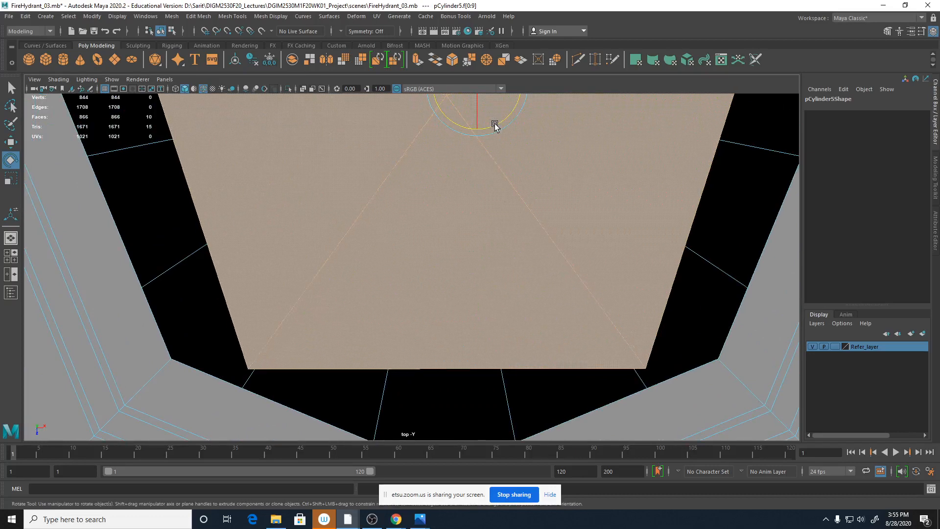
Step: Return the mesh to object mode and inspect the rotated nut above the dome's opening in perspective
alt+right_drag(485, 354, 376, 293)
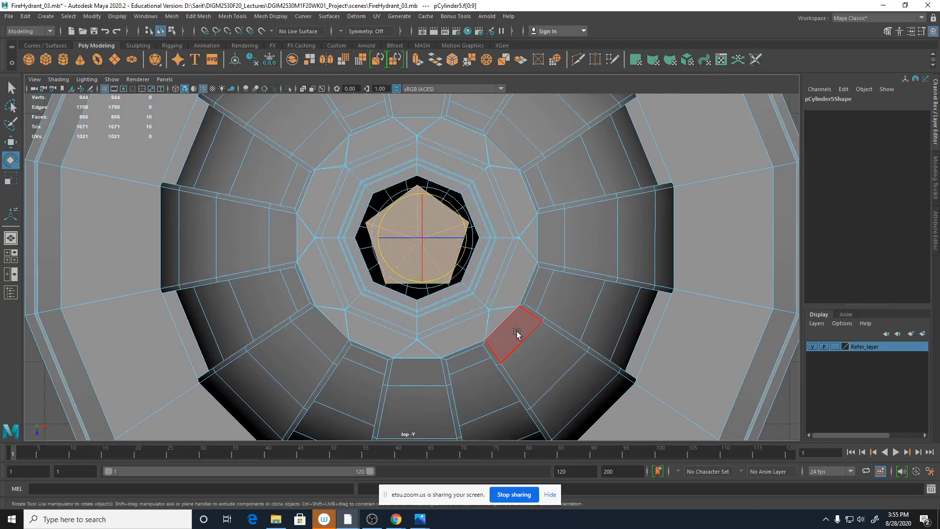
right_click(415, 211)
right_drag(449, 202, 453, 199)
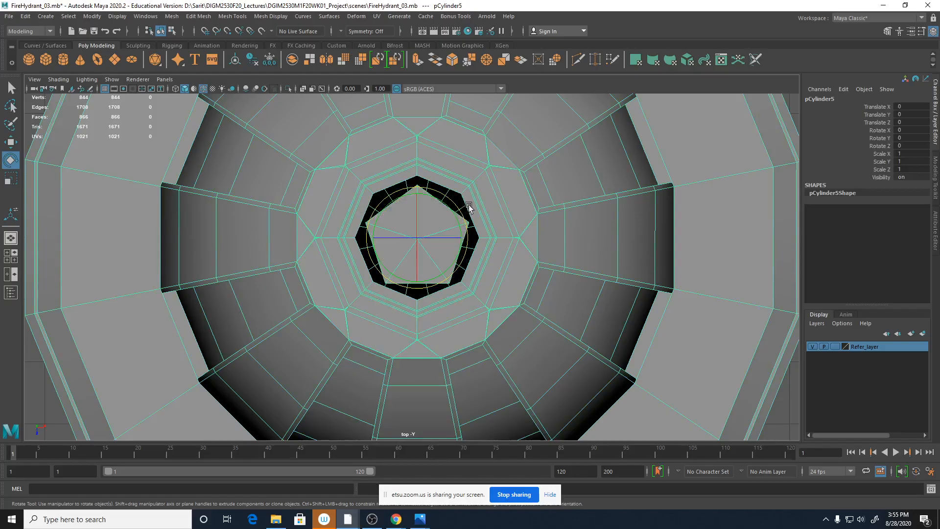
key(space)
key(space)
alt+drag(510, 255, 523, 217)
alt+right_drag(522, 216, 392, 250)
alt+drag(392, 249, 463, 307)
alt+right_drag(464, 307, 350, 329)
alt+drag(349, 329, 694, 327)
alt+right_drag(392, 321, 608, 325)
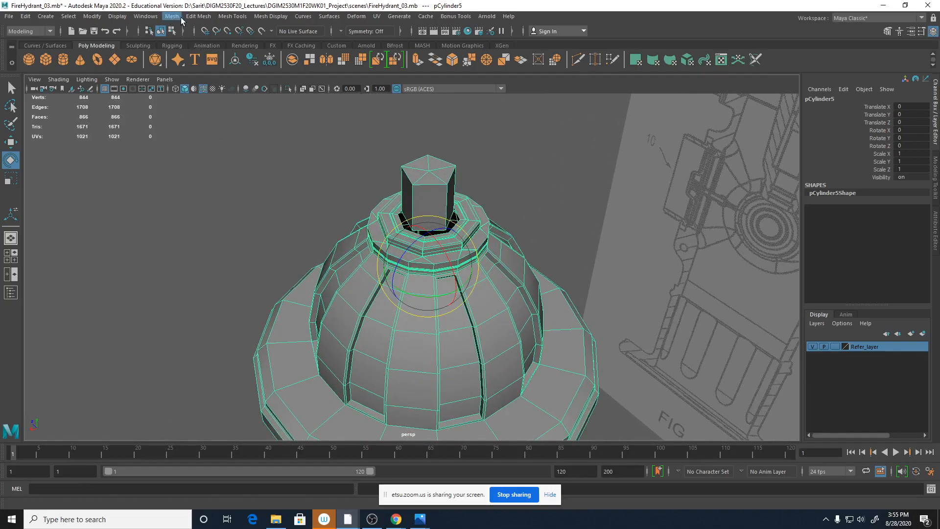
Step: Use Append to Polygon to create a face joining the nut's front bottom edge to the facing edge of the dome's opening
click(225, 18)
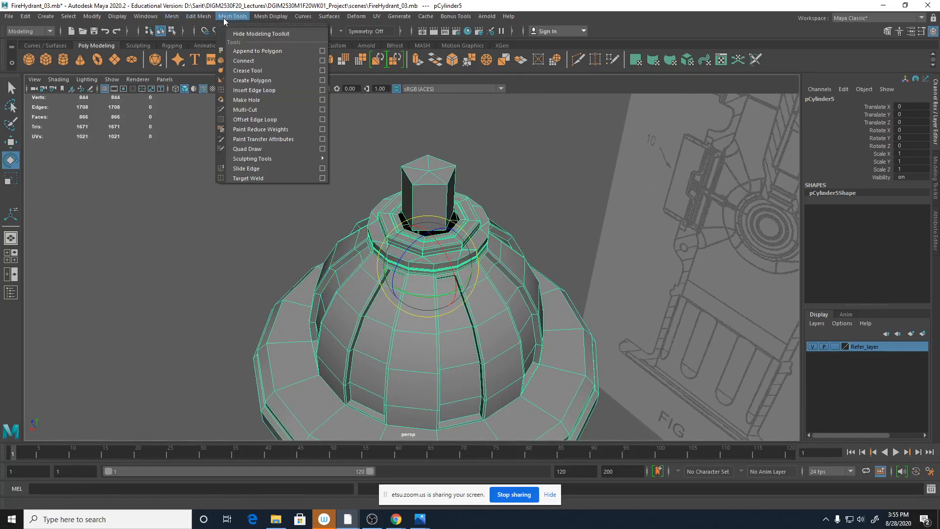
click(255, 51)
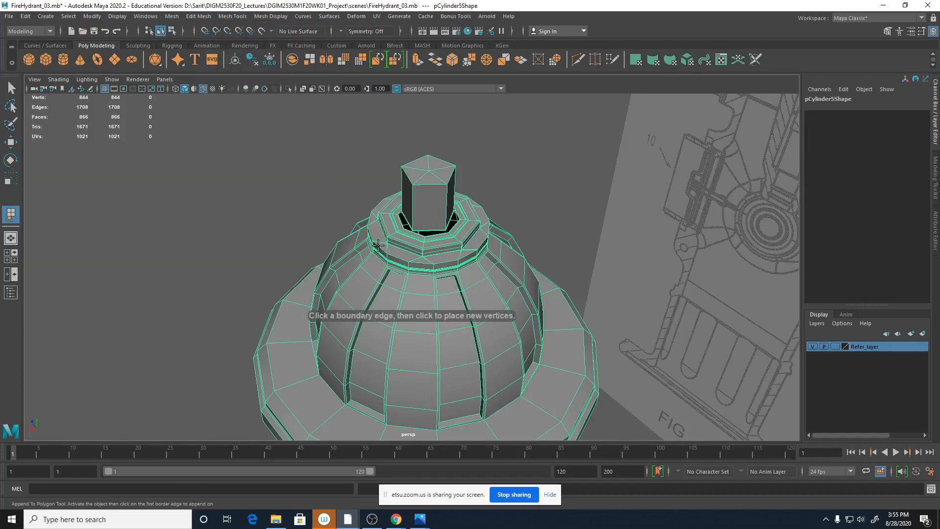
scroll(677, 289, up, 5)
scroll(435, 244, up, 2)
mouse_move(431, 266)
alt+mouse_down()
mouse_move(440, 362)
mouse_move(462, 388)
mouse_move(441, 258)
alt+mouse_up()
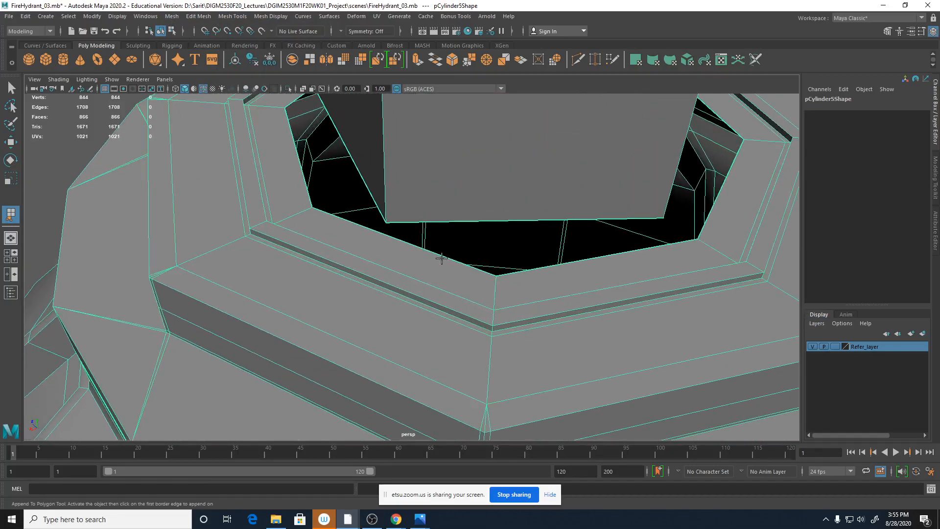
click(447, 222)
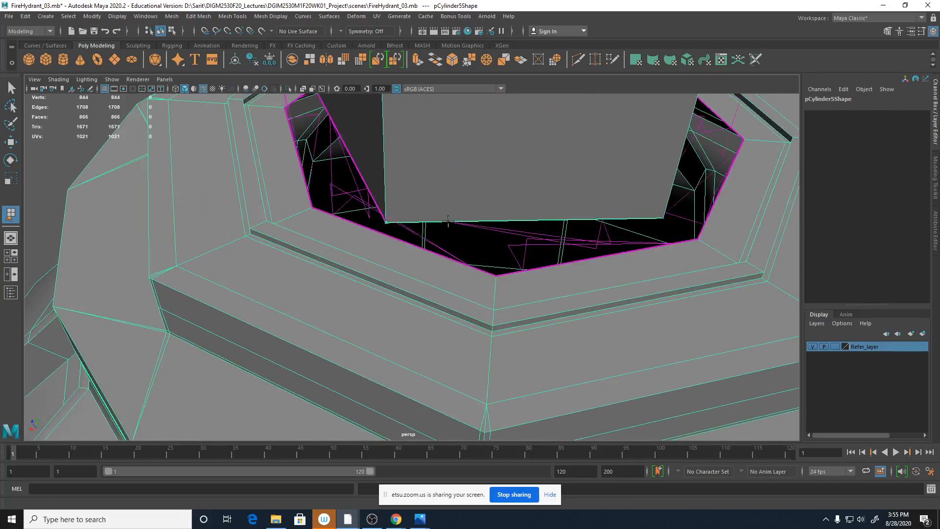
click(428, 250)
alt+drag(421, 293, 421, 303)
alt+right_drag(421, 304, 331, 294)
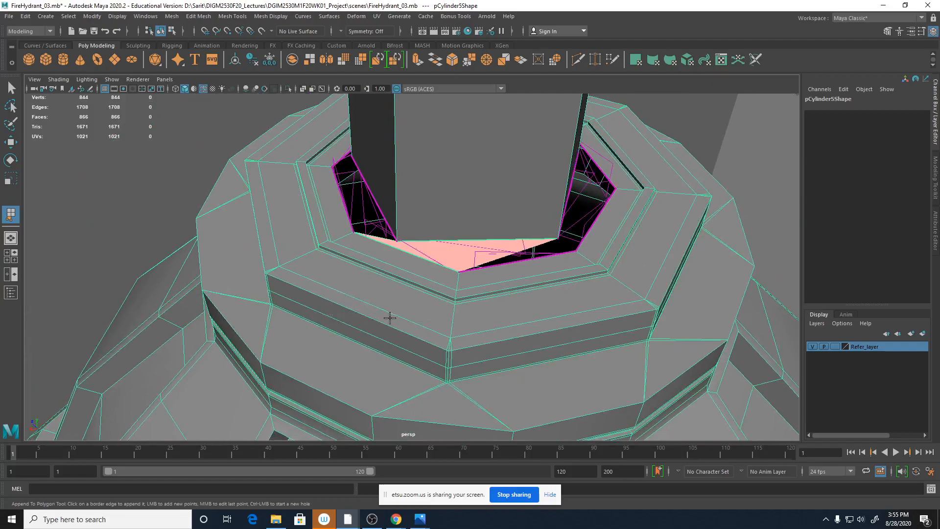
key(Return)
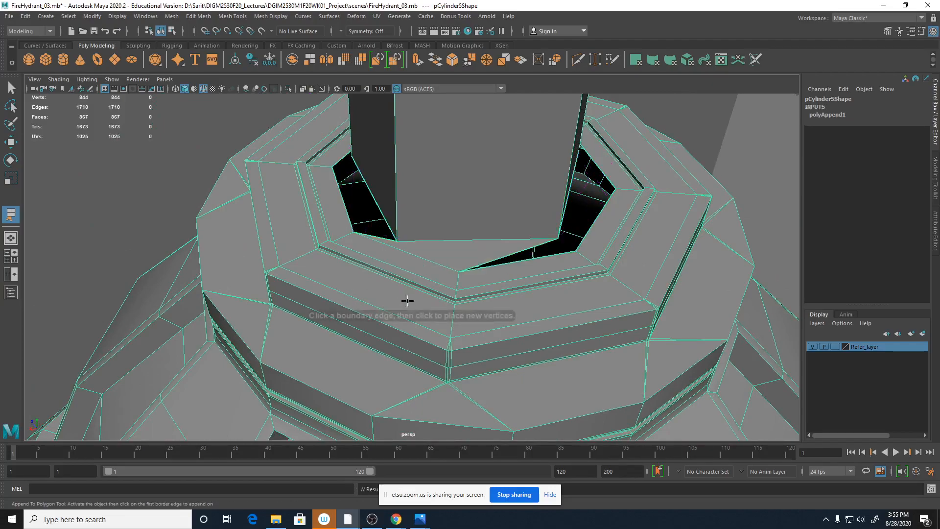
Step: Append a triangular face beside the nut's front base corner and a four-sided face joining the adjacent nut side to the dome's opening
click(503, 257)
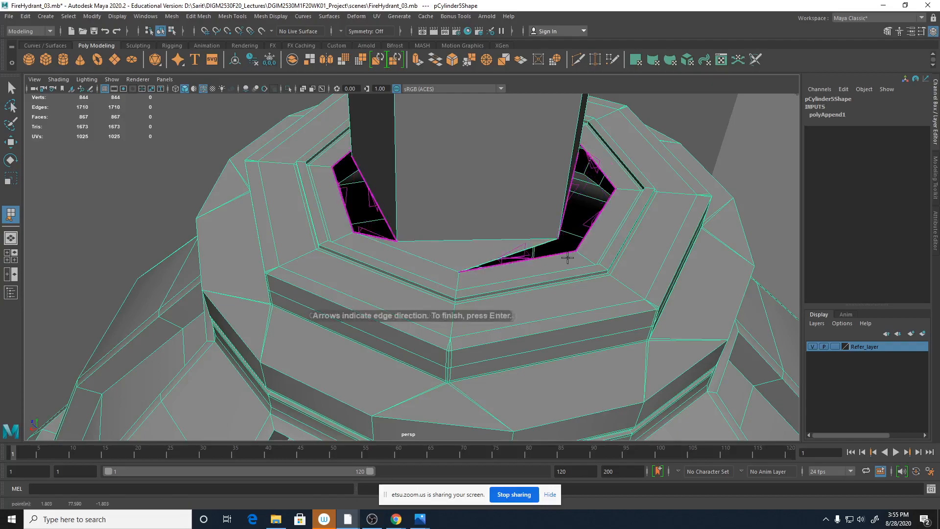
click(567, 265)
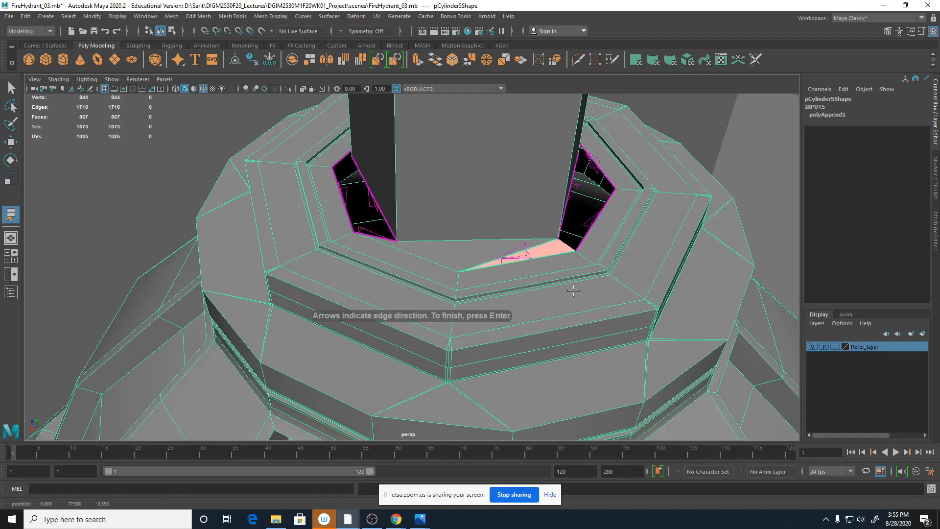
key(Return)
alt+drag(595, 310, 539, 292)
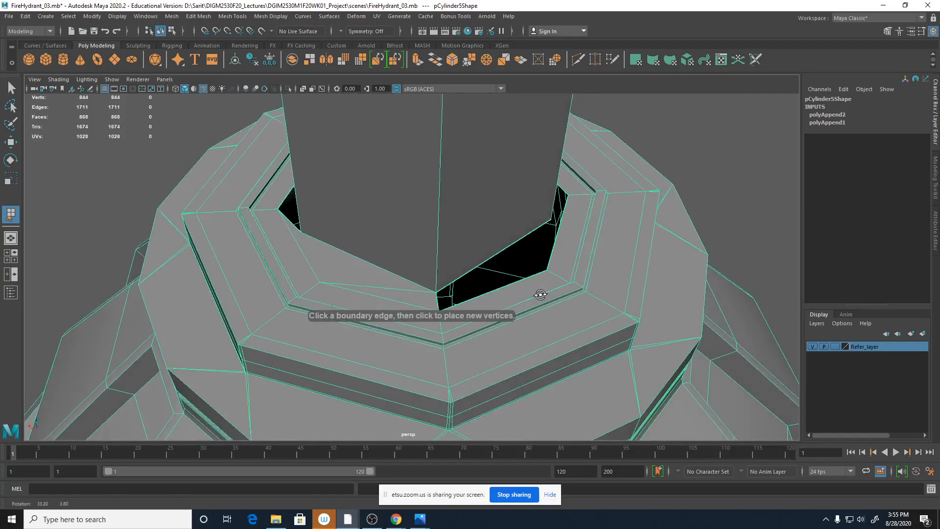
click(463, 272)
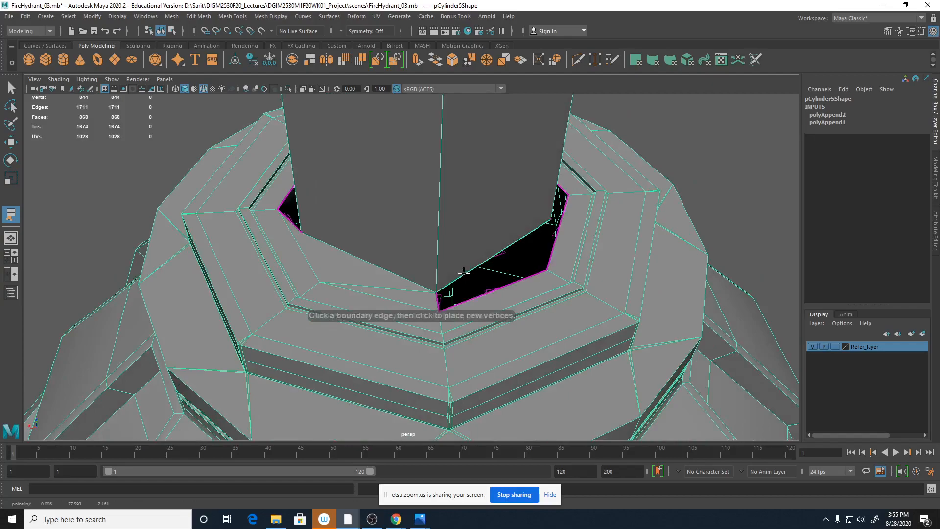
click(484, 292)
alt+drag(527, 311, 495, 313)
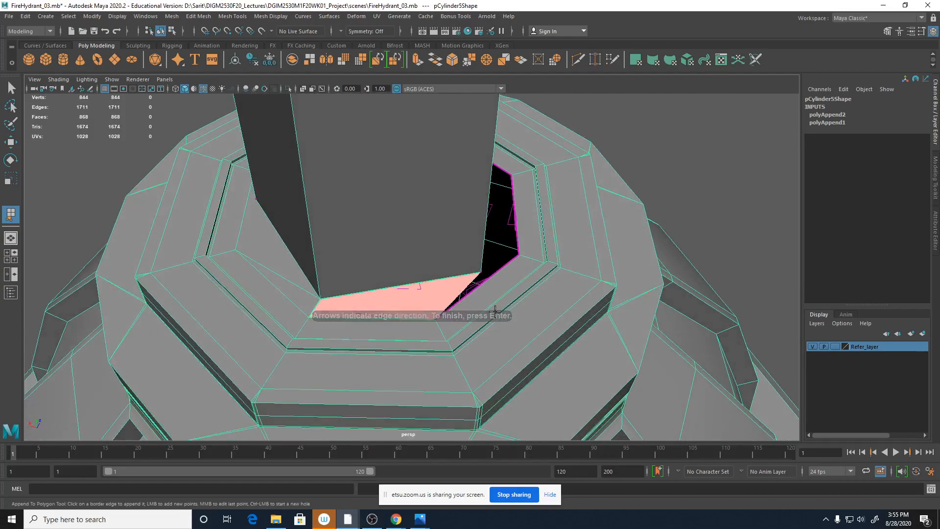
key(Return)
Step: Continue around the nut's base, appending a triangle at the next corner and a four-sided face along the following nut side
click(473, 278)
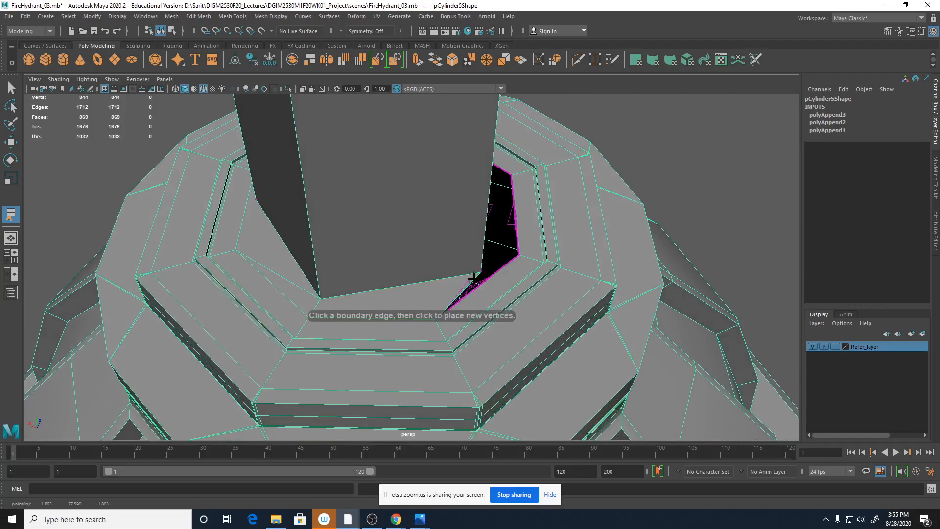
click(480, 280)
alt+drag(481, 280, 478, 301)
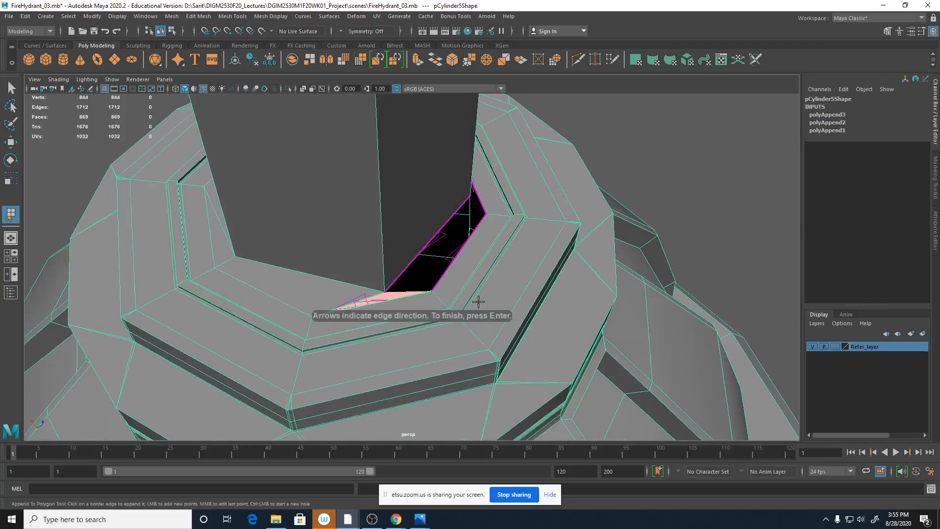
key(Return)
click(421, 250)
click(451, 264)
alt+drag(504, 299, 447, 299)
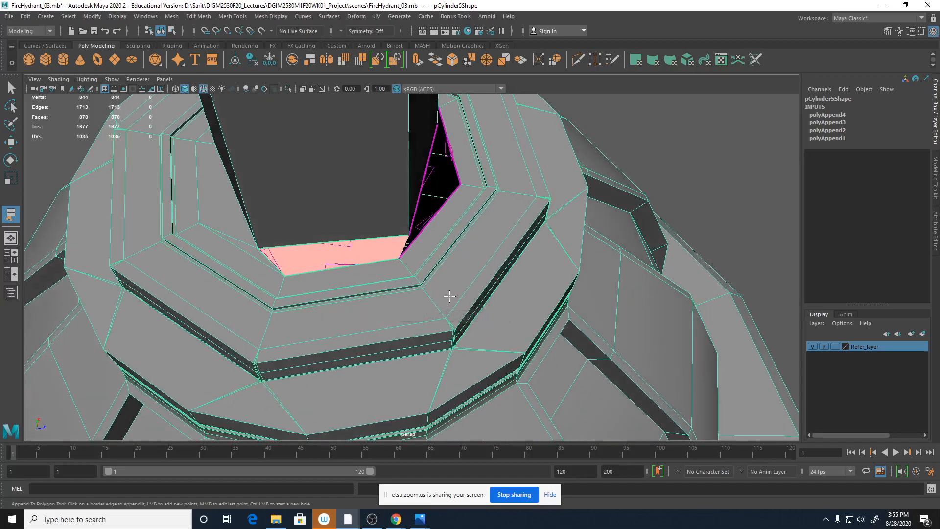
key(Return)
Step: Append a third triangle at the next nut corner and a four-sided face bridging the following side to the opening
alt+drag(451, 279, 394, 279)
click(368, 248)
click(389, 252)
key(Return)
click(396, 257)
click(396, 257)
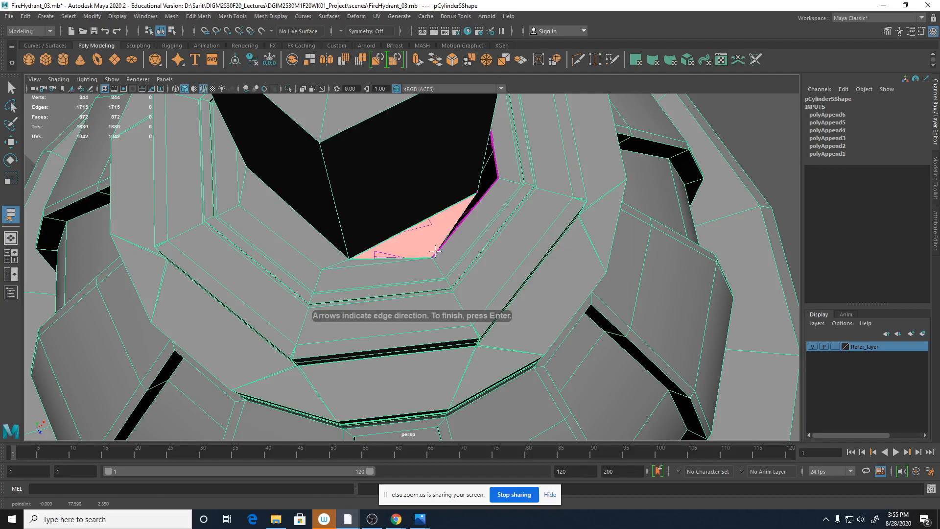
click(456, 226)
key(Return)
Step: Append the last four-sided face to close the remaining gap between the nut's base and the dome's opening
alt+drag(459, 227, 427, 268)
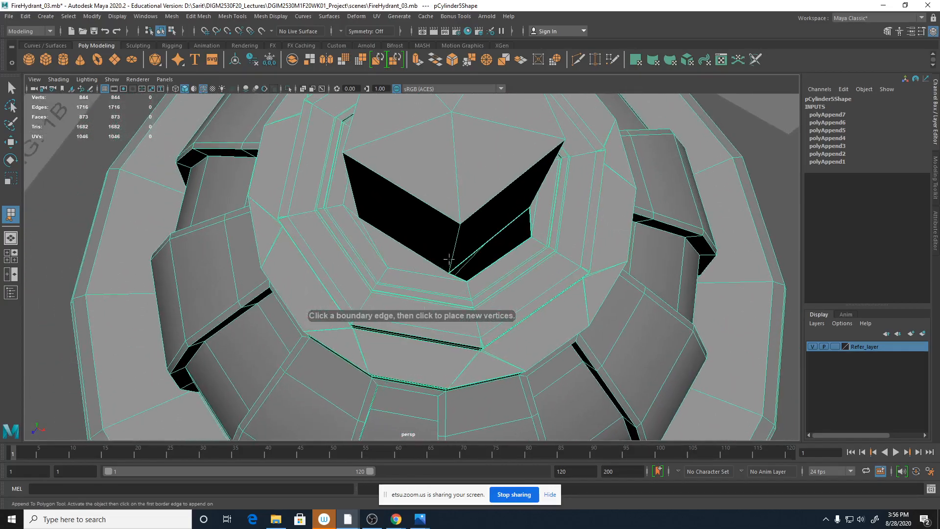
click(468, 256)
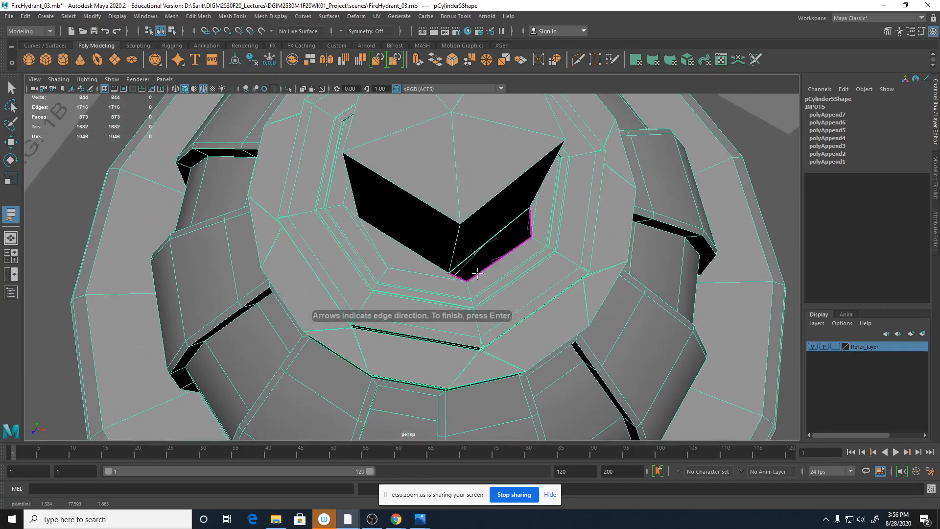
click(478, 273)
key(Return)
Step: Examine the joined nut base in the top view, picking appended faces on opposite sides to compare their symmetry
key(e)
alt+drag(550, 289, 335, 201)
key(space)
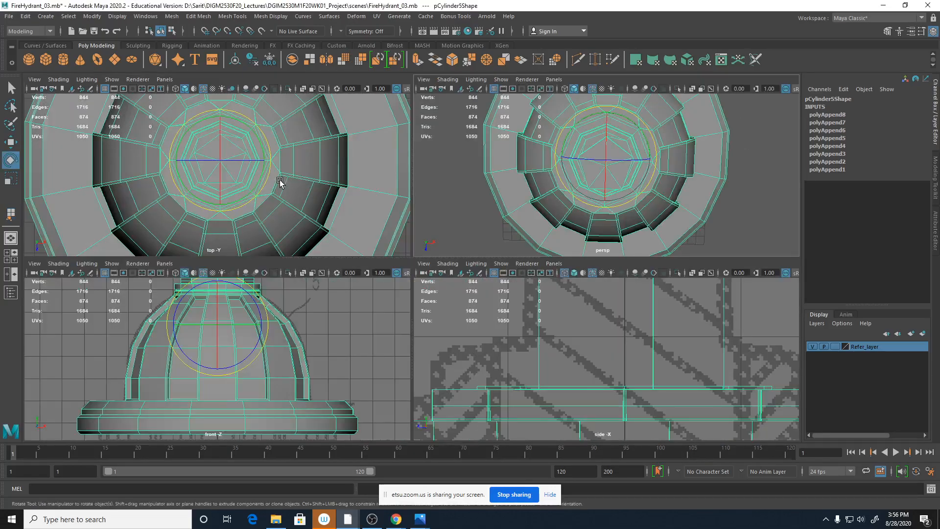
key(space)
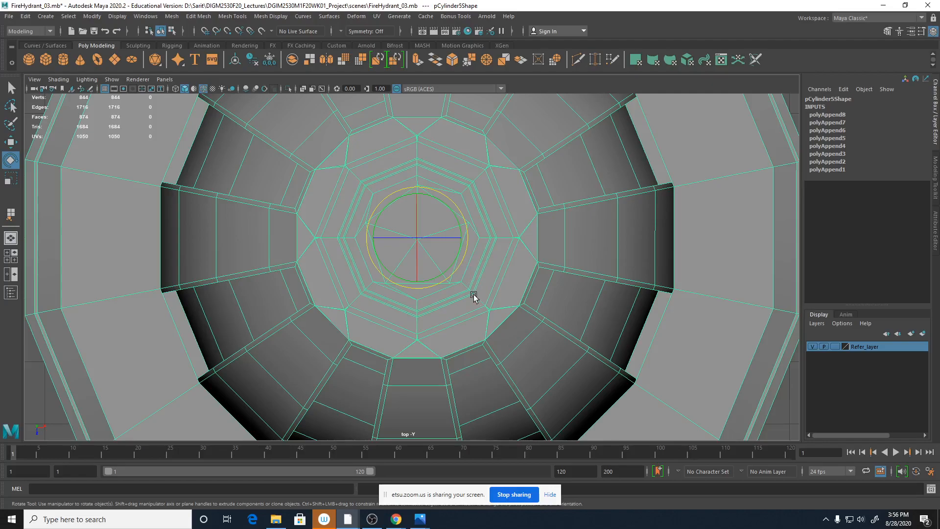
key(q)
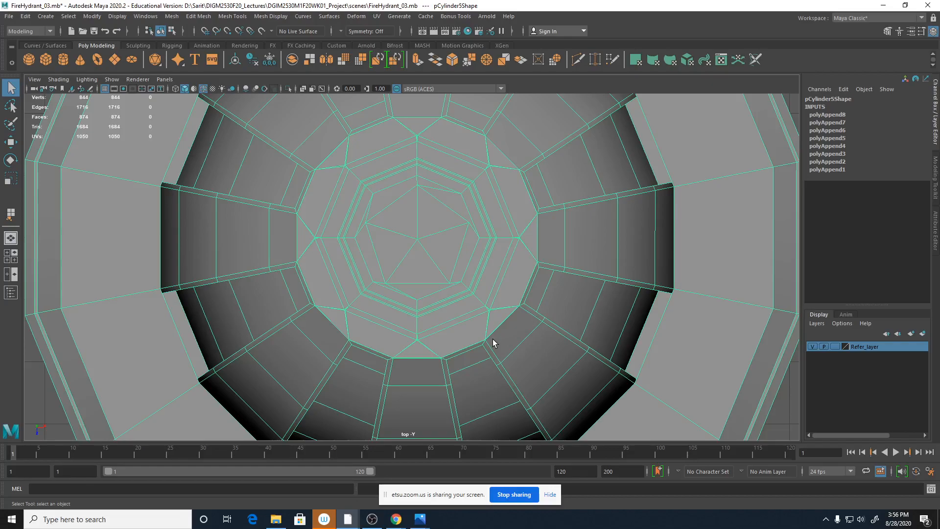
scroll(434, 214, up, 2)
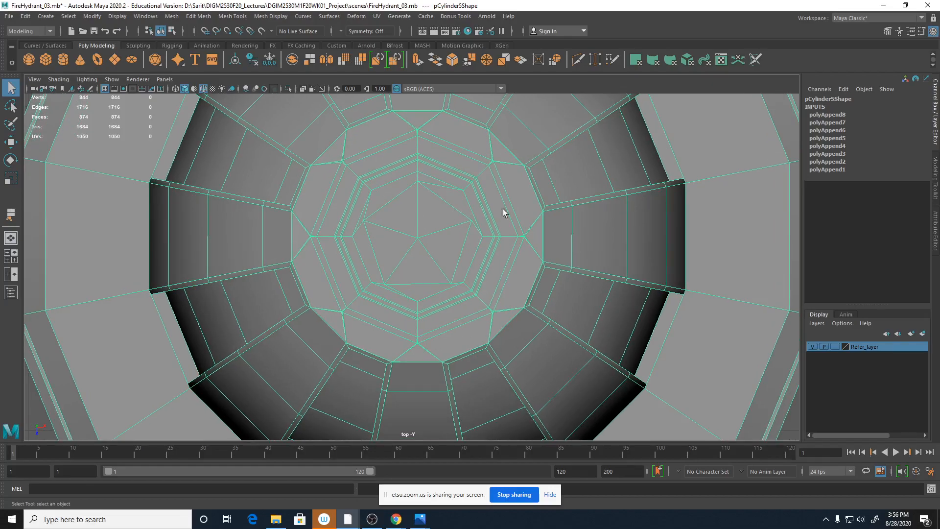
scroll(477, 242, up, 1)
scroll(539, 277, up, 2)
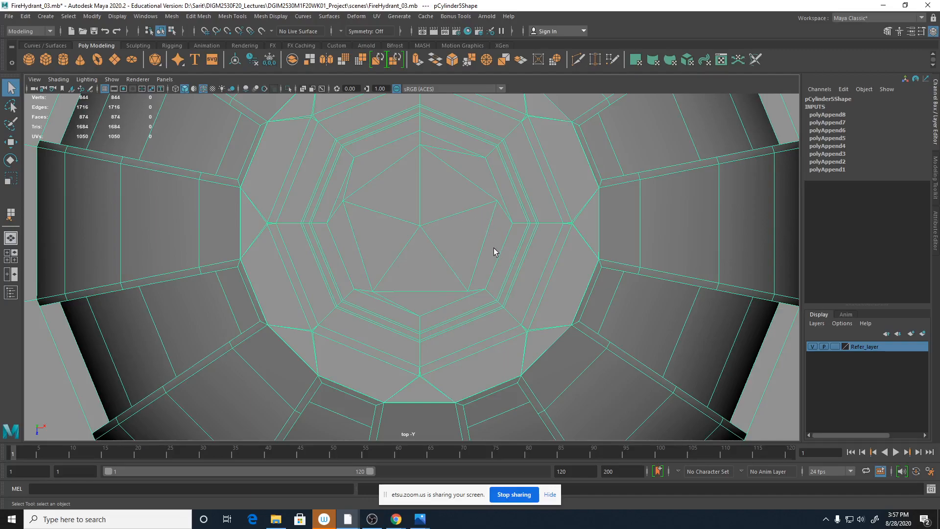
right_drag(494, 248, 495, 252)
click(492, 262)
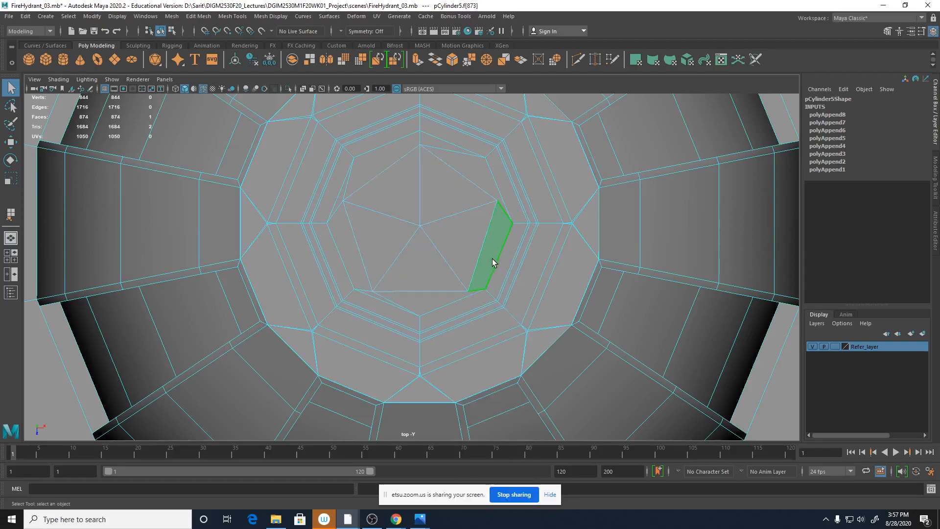
shift+click(359, 273)
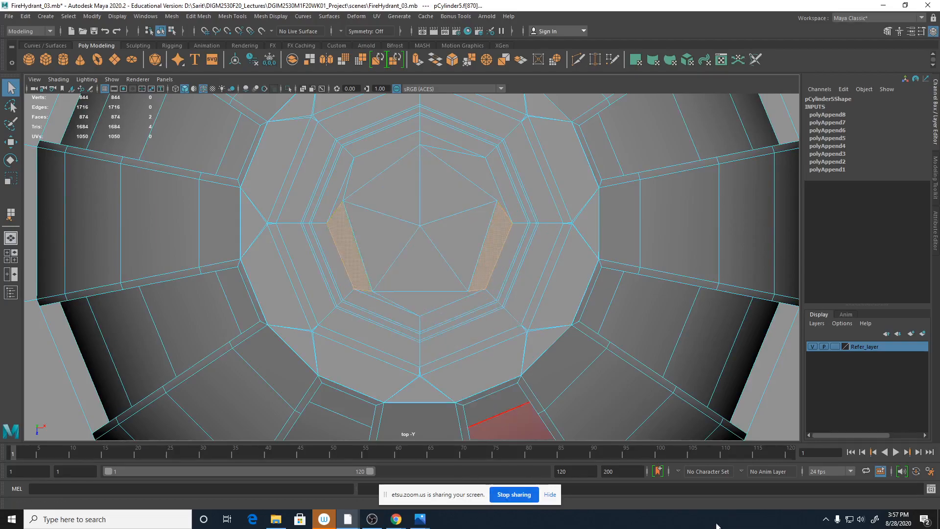
click(366, 166)
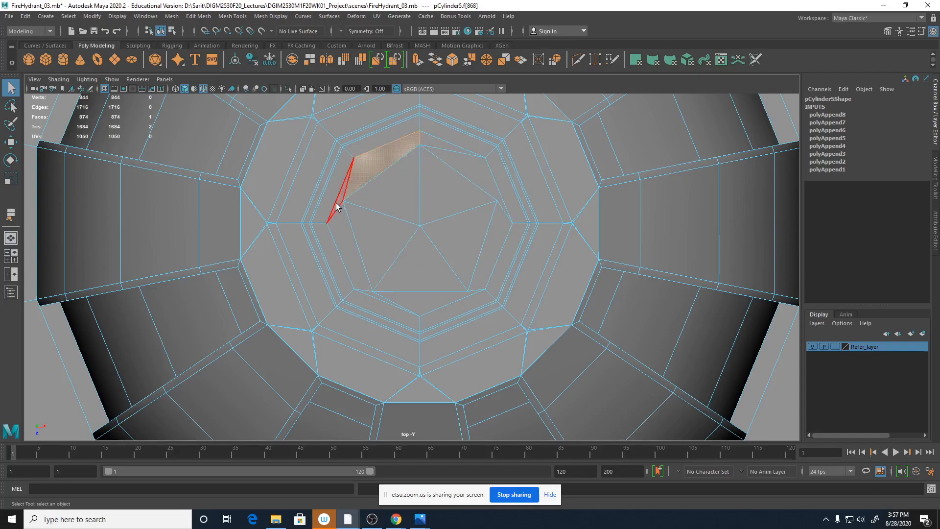
Step: Select the edge joining the nut's rear corner to the opening vertex on its right, and float the Edit Mesh commands in their own window
right_click(475, 181)
click(474, 155)
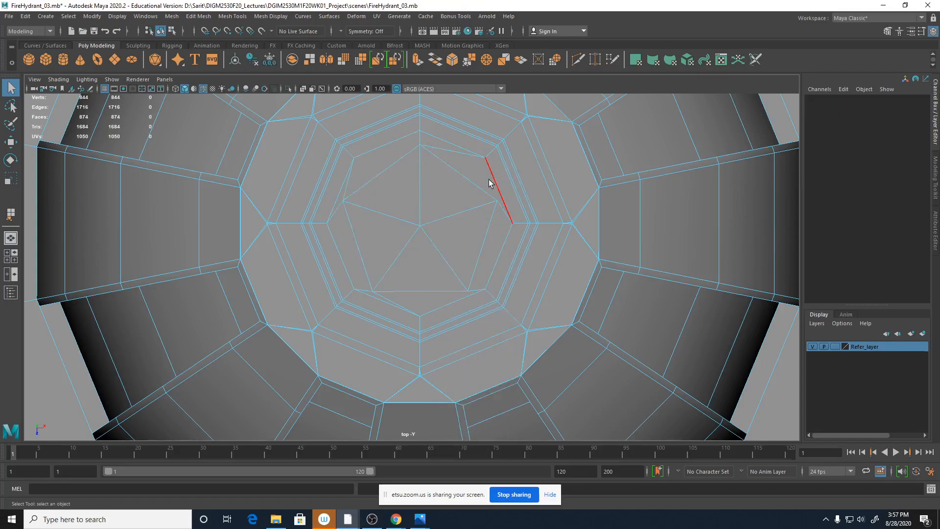
click(469, 154)
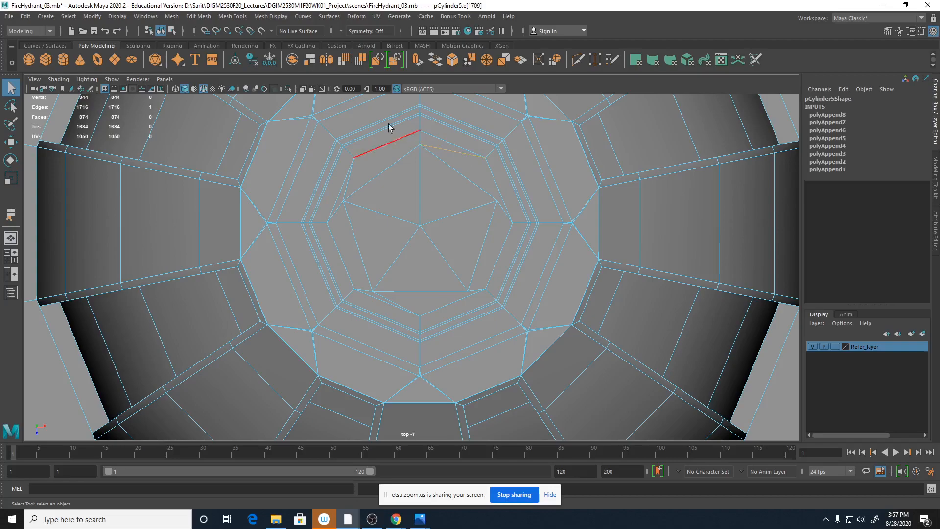
click(206, 18)
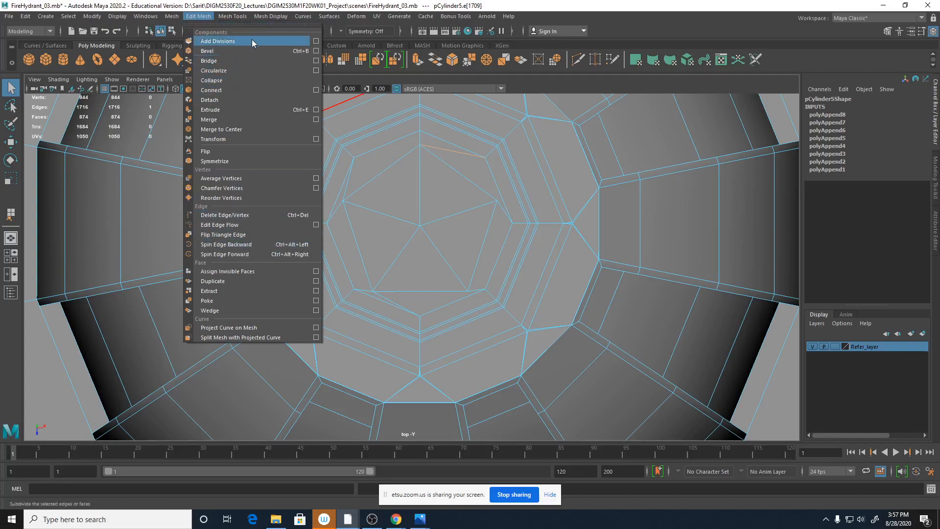
click(253, 24)
drag(251, 14, 147, 94)
Step: Try spinning the selected edge backward twice, and undo both spins
click(115, 311)
click(115, 311)
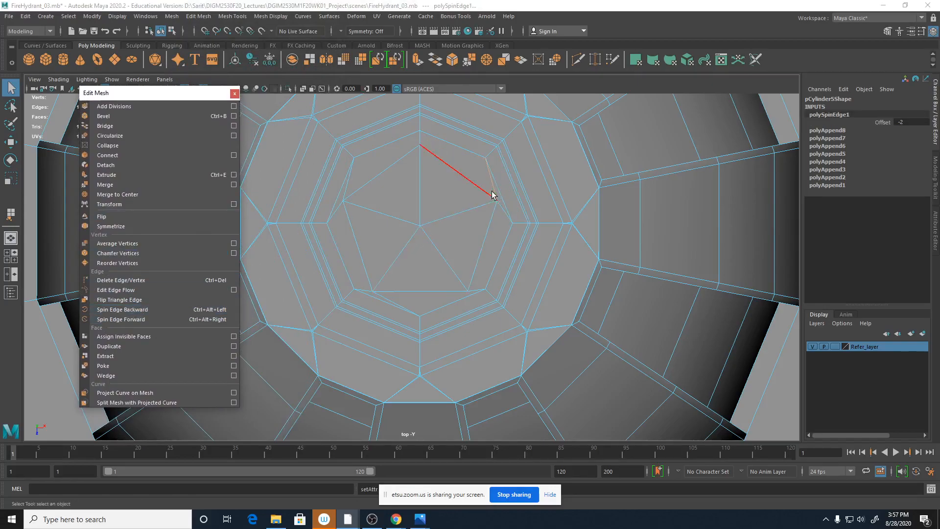
alt+right_drag(449, 244, 689, 287)
alt+middle_drag(596, 271, 593, 342)
alt+right_drag(491, 318, 598, 312)
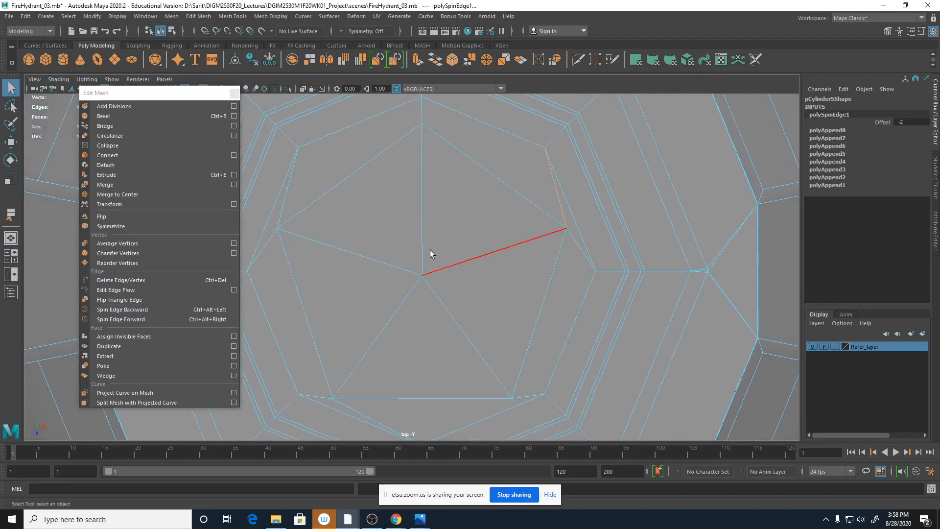
key(ctrl+z)
key(ctrl+z)
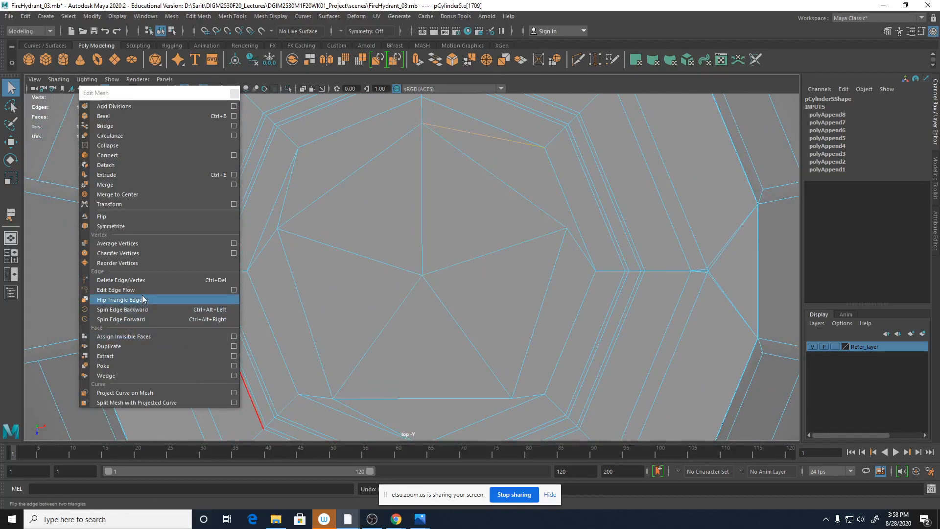
Step: Spin the selected edge backward two steps so it joins the nut's right corner to the rear-right opening vertex
click(142, 311)
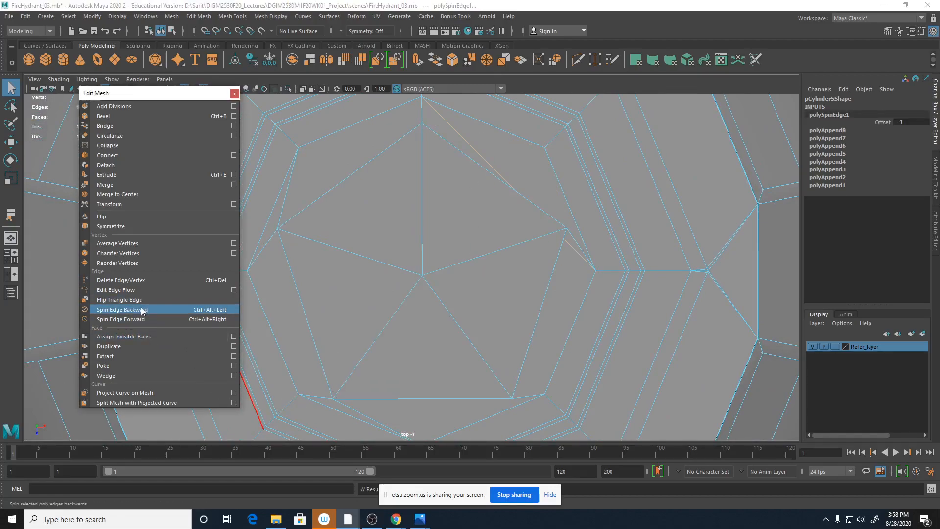
click(143, 311)
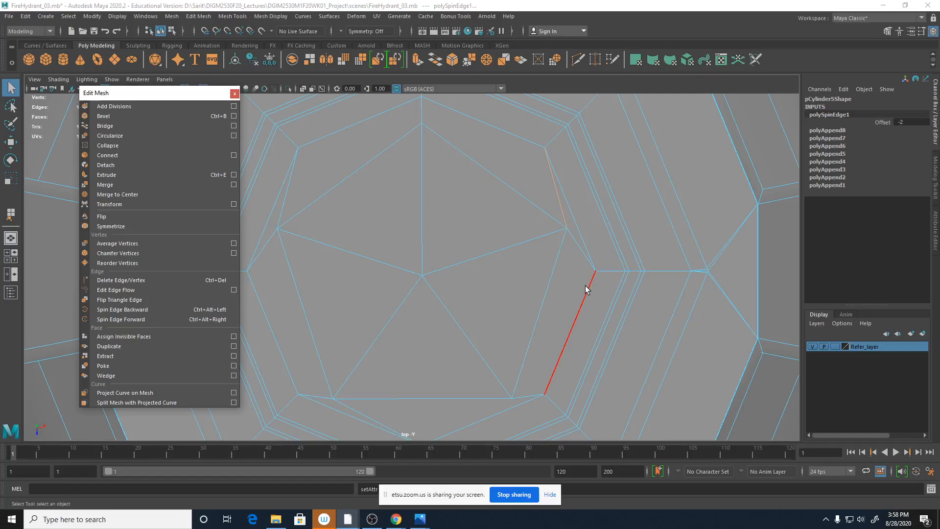
alt+middle_drag(555, 318, 568, 225)
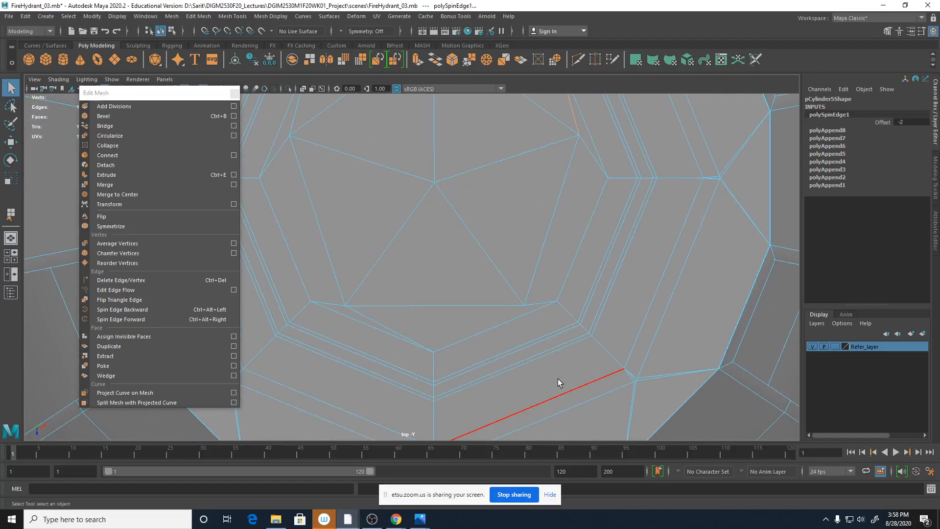
alt+right_drag(470, 344, 443, 354)
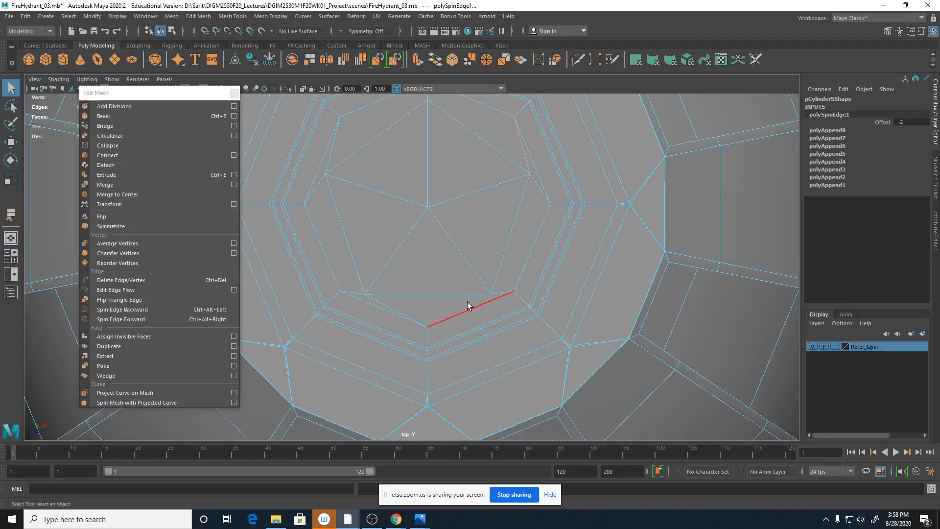
Step: Use Multi-Cut to add an edge between the nut's front base corner and the opening's front vertex, splitting the four-sided face there
shift+right_drag(469, 306, 410, 301)
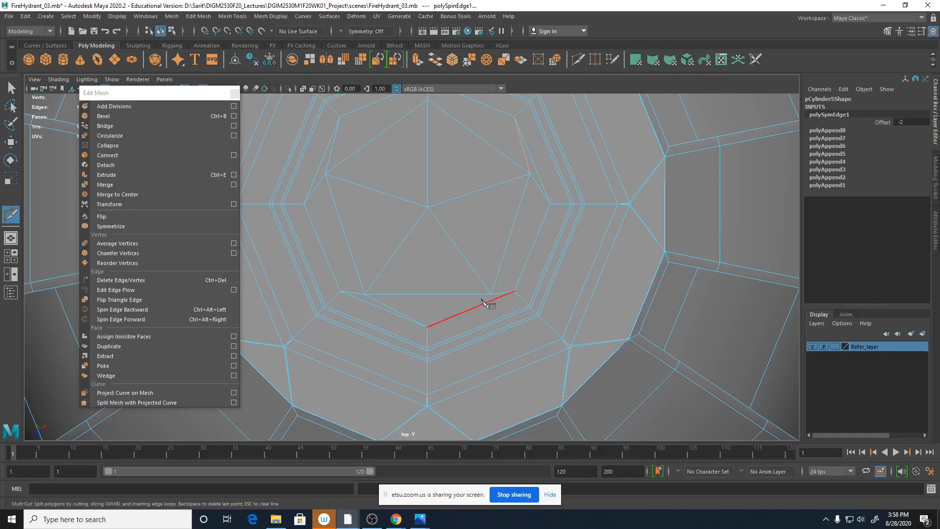
key(space)
alt+drag(622, 216, 613, 197)
scroll(614, 197, up, 6)
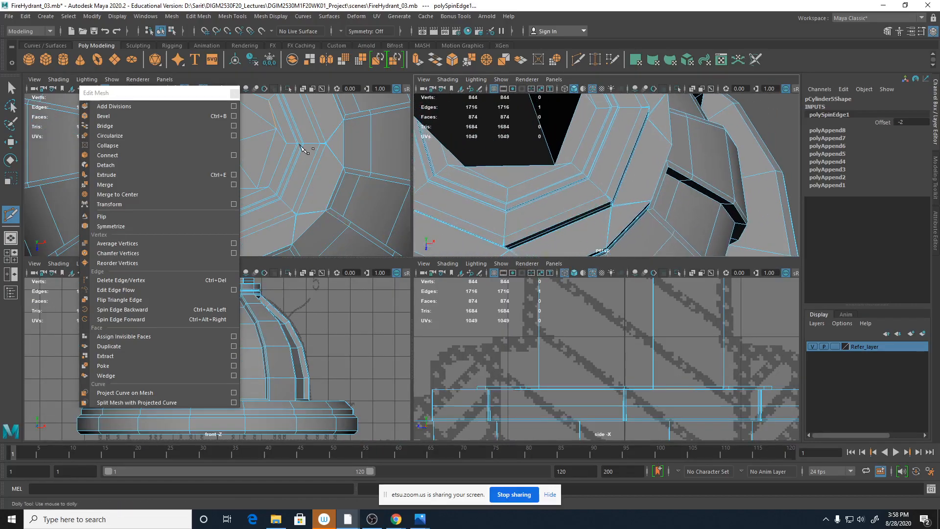
scroll(573, 144, down, 5)
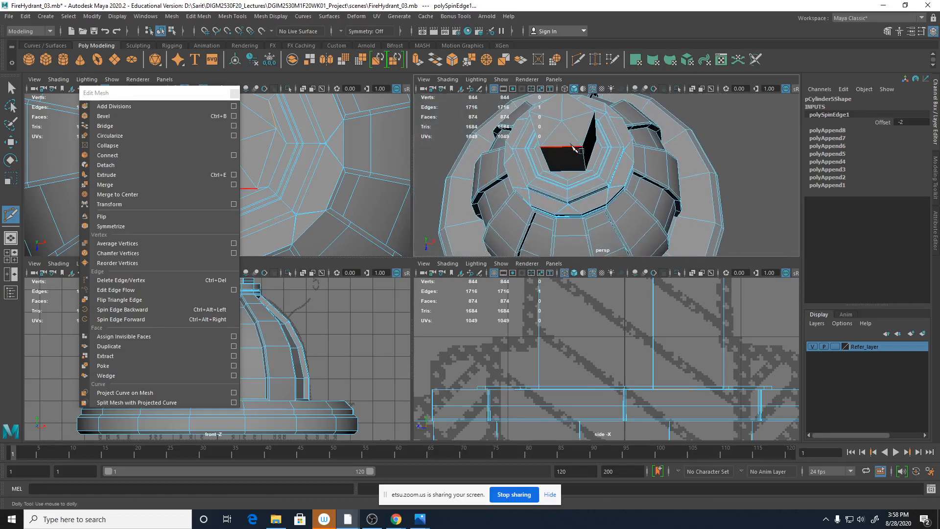
scroll(450, 192, up, 6)
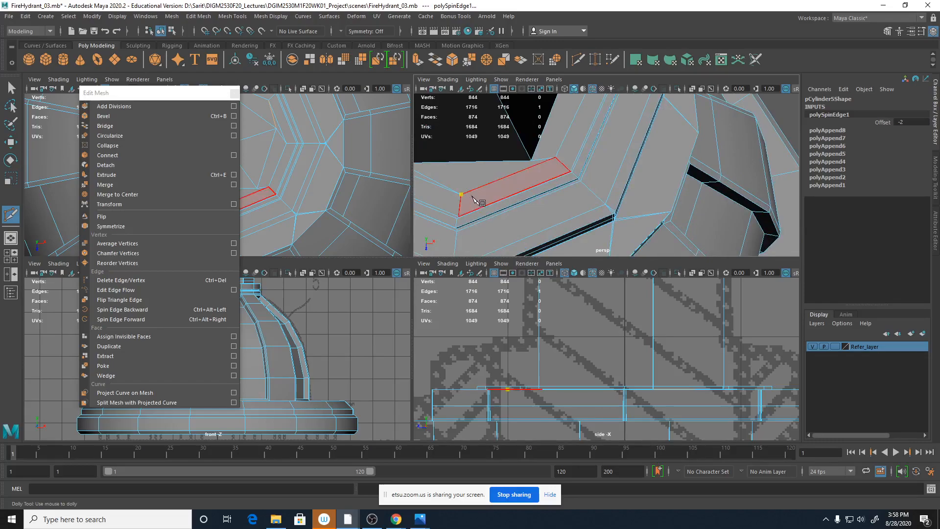
click(601, 163)
alt+right_drag(598, 181, 475, 172)
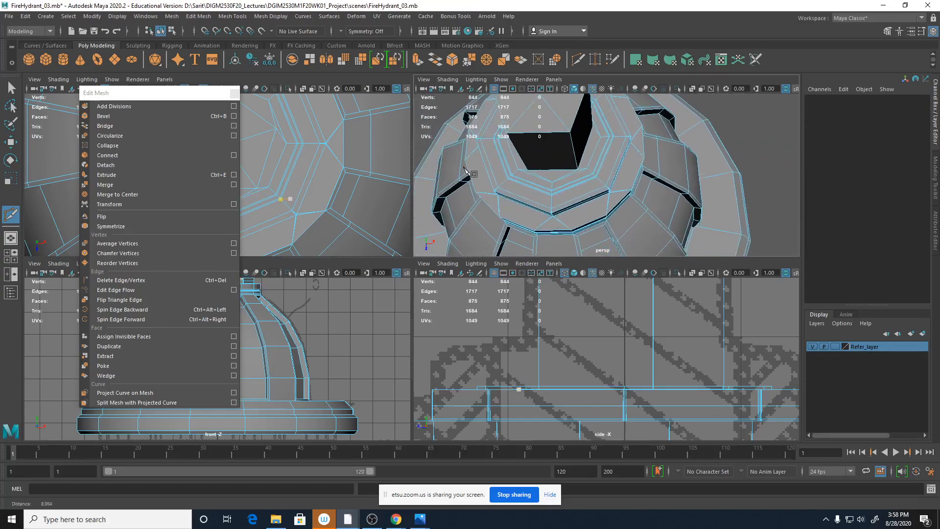
key(space)
click(427, 207)
alt+right_drag(581, 243, 553, 244)
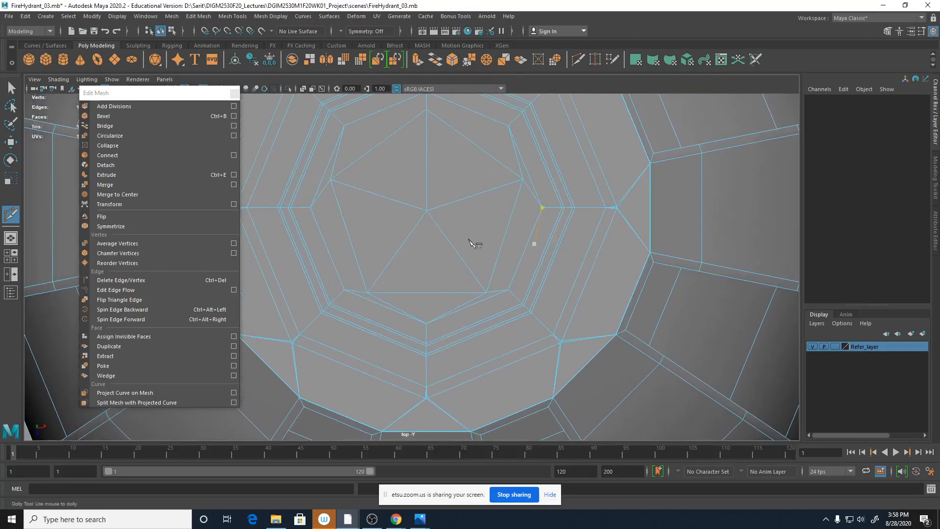
Step: Close the floating Edit Mesh window, select the four narrow triangular faces around the nut's base, and save the scene
key(q)
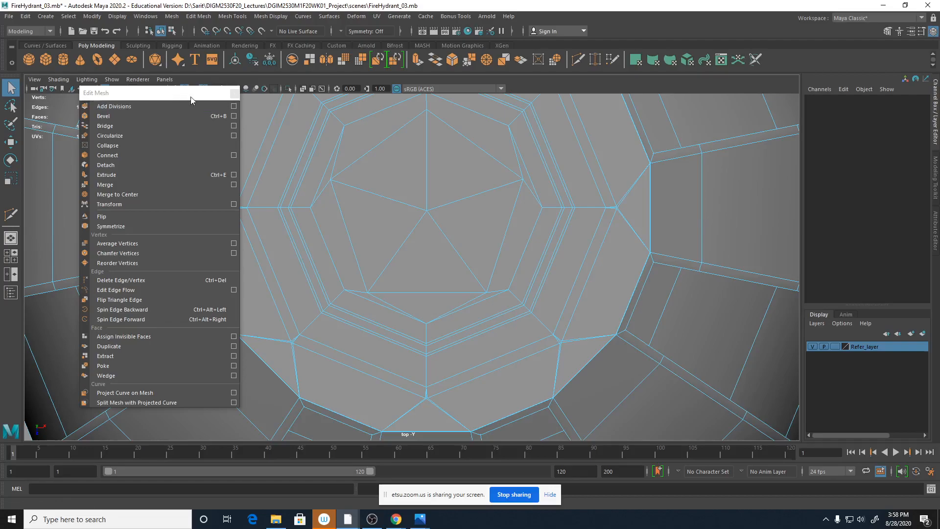
click(234, 93)
right_drag(332, 170, 336, 194)
click(451, 174)
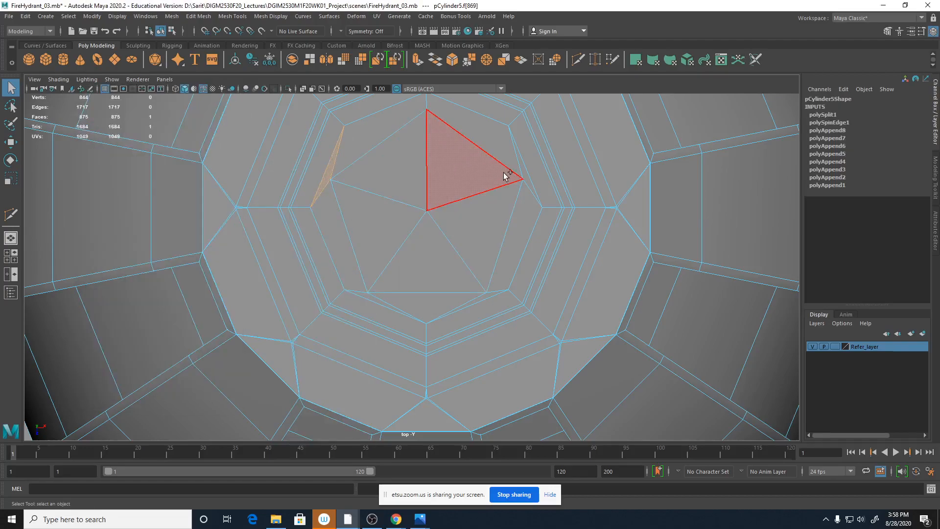
shift+click(527, 197)
shift+click(488, 296)
shift+click(368, 298)
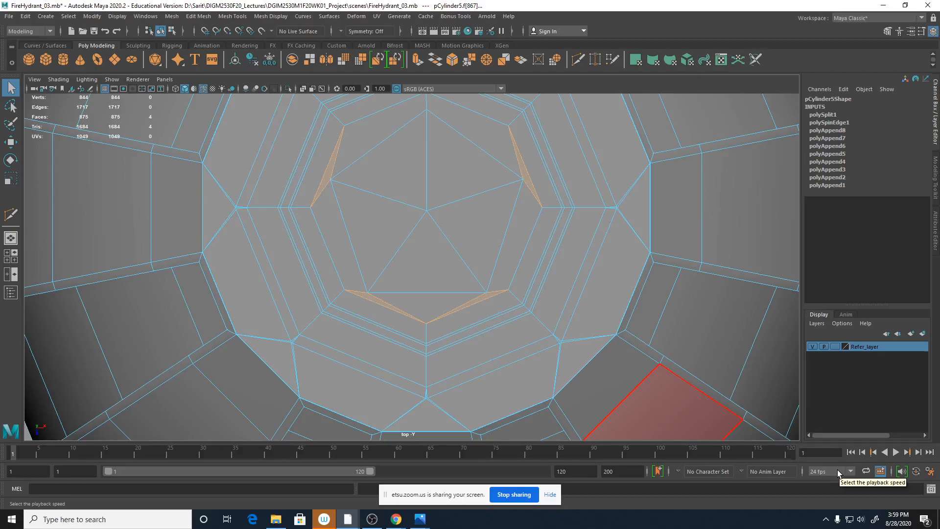
key(ctrl+s)
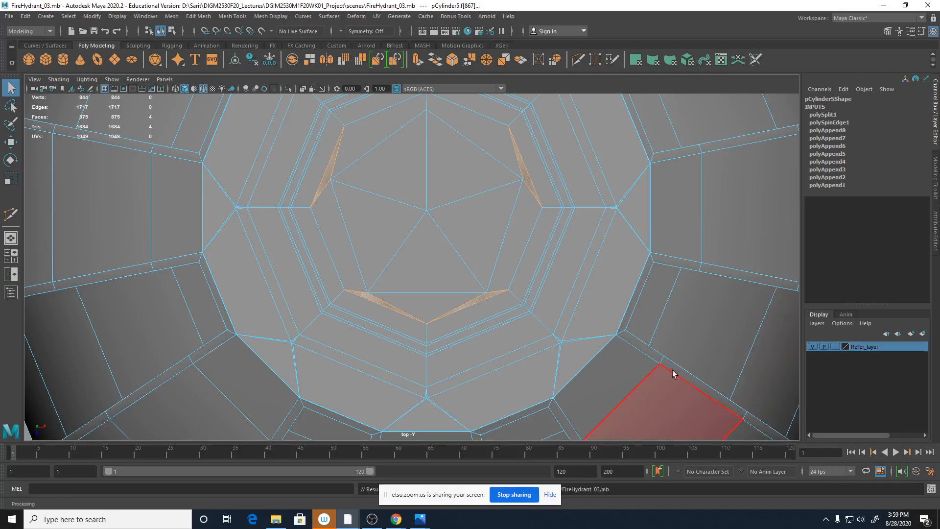
Step: Examine the selected triangular faces and the nut's base in the perspective view from several angles
key(space)
alt+drag(626, 194, 622, 179)
alt+middle_drag(622, 178, 595, 229)
alt+right_drag(594, 229, 587, 229)
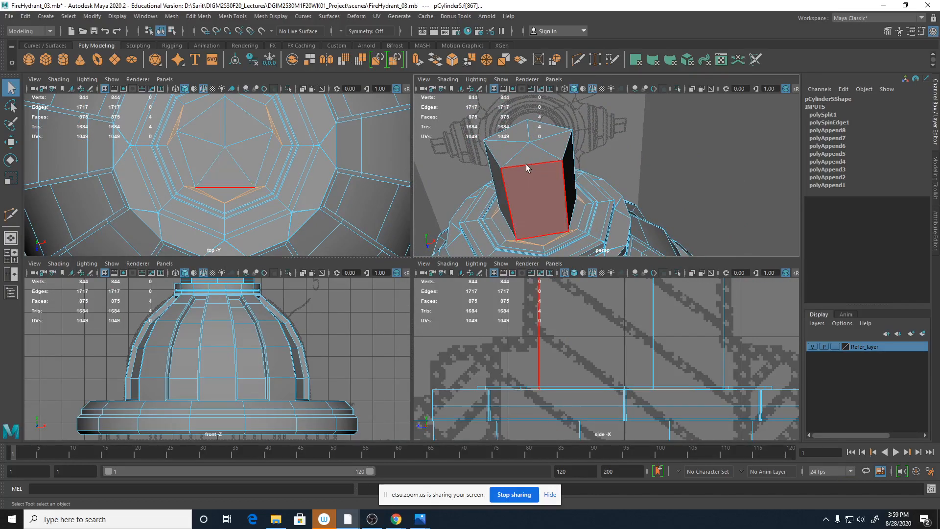
alt+drag(530, 227, 560, 214)
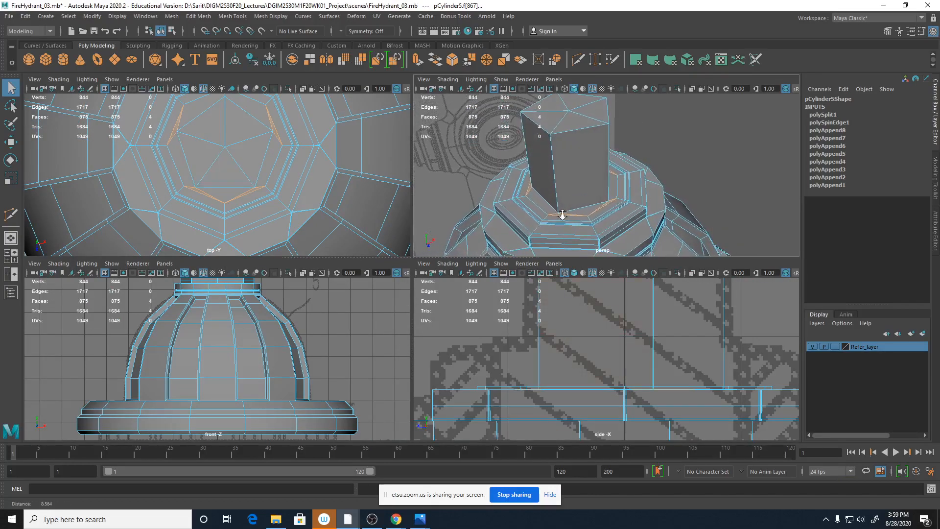
alt+right_drag(559, 213, 644, 217)
alt+drag(642, 214, 626, 205)
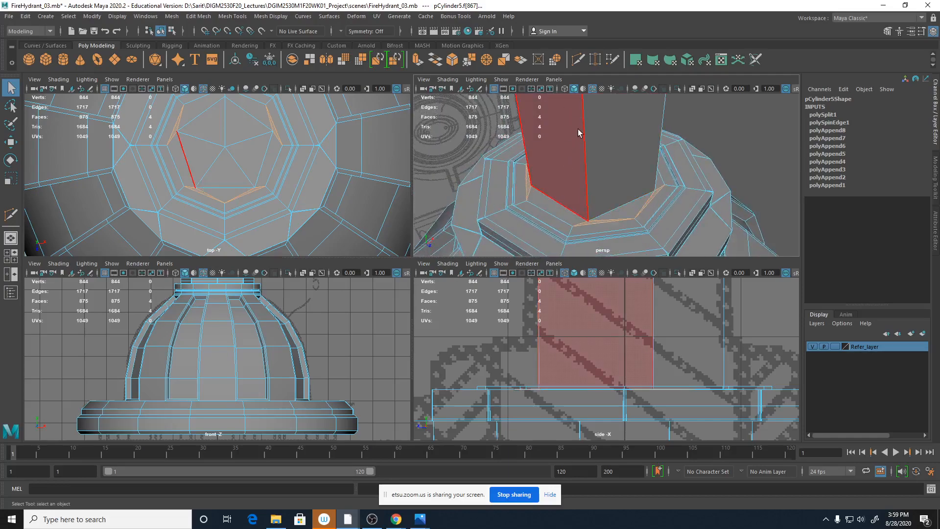
alt+drag(600, 172, 566, 172)
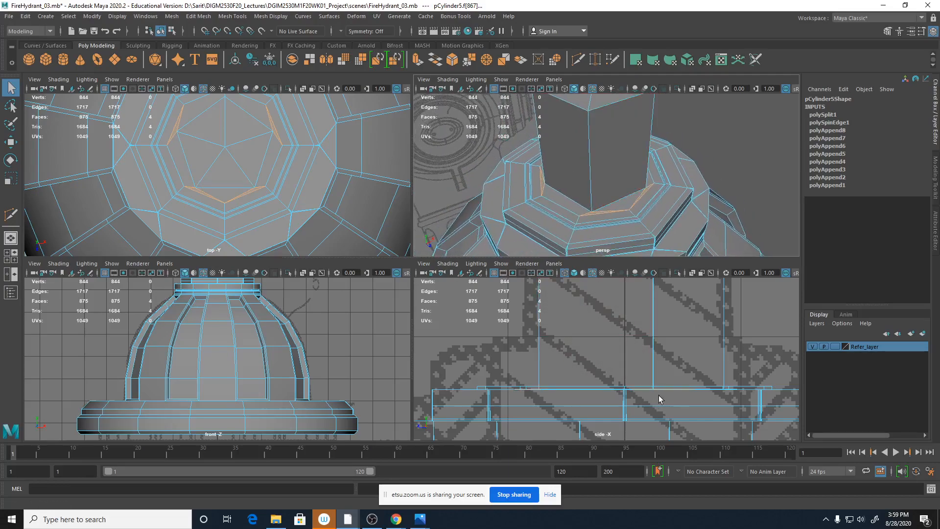
alt+drag(646, 196, 637, 191)
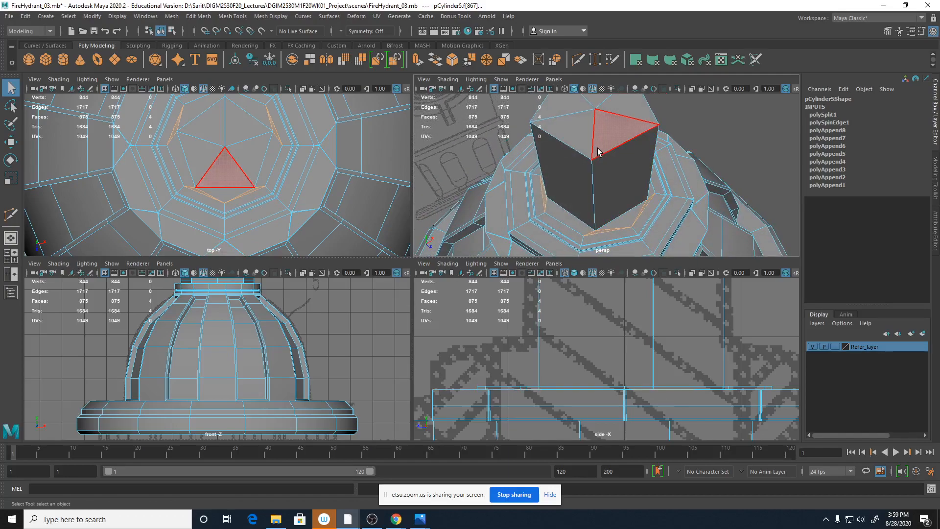
Step: Multi-Cut from the nut's top centre down the left side face, close beside the front-left corner edge, to the nearest opening vertex
shift+right_drag(600, 147, 553, 147)
key(space)
alt+right_drag(599, 171, 457, 219)
alt+middle_drag(457, 218, 507, 143)
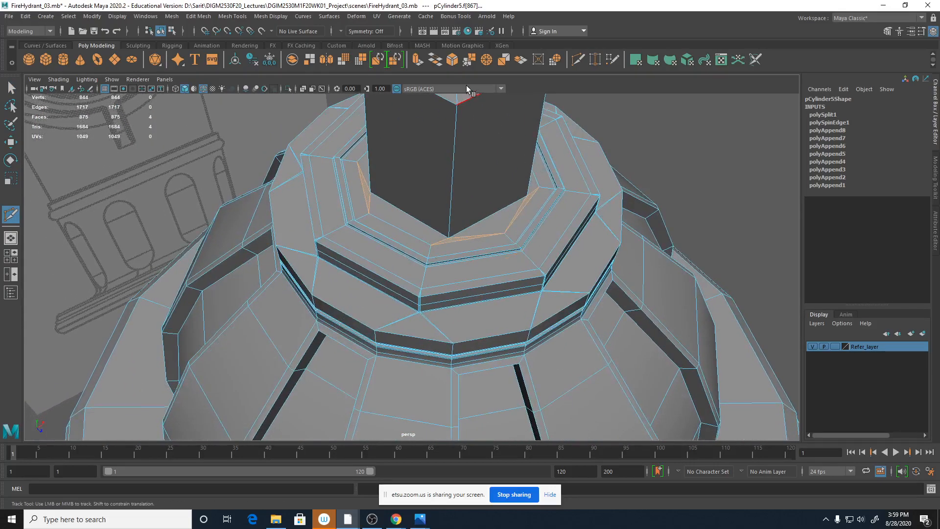
alt+right_drag(421, 368, 312, 263)
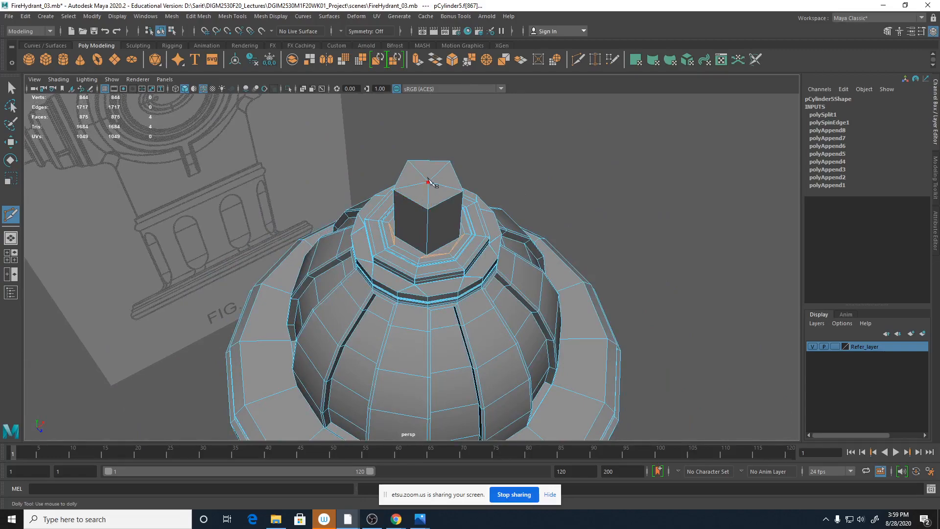
alt+right_drag(421, 199, 630, 268)
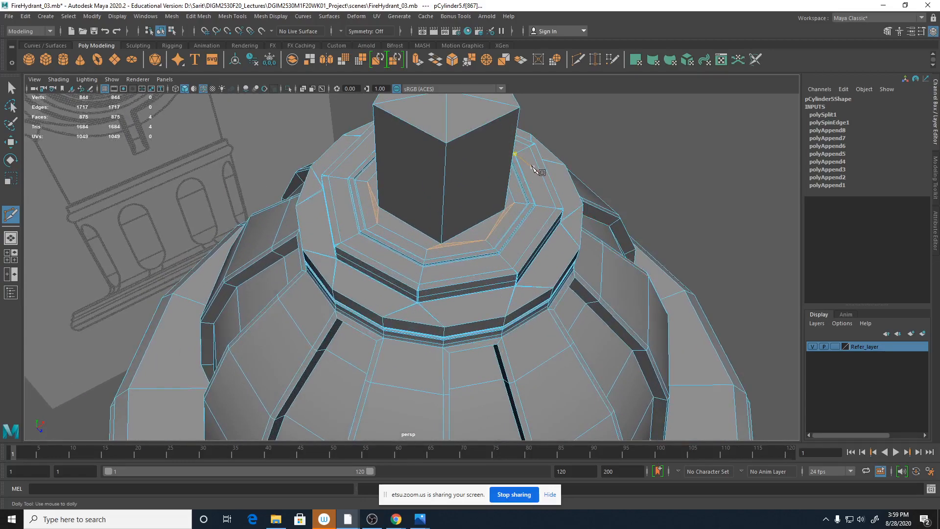
alt+middle_drag(539, 168, 517, 202)
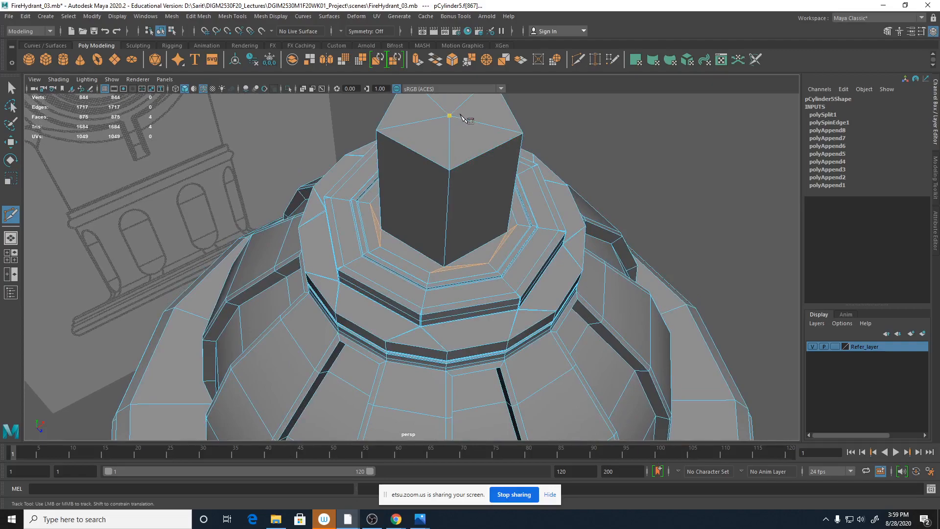
click(444, 168)
scroll(553, 286, up, 8)
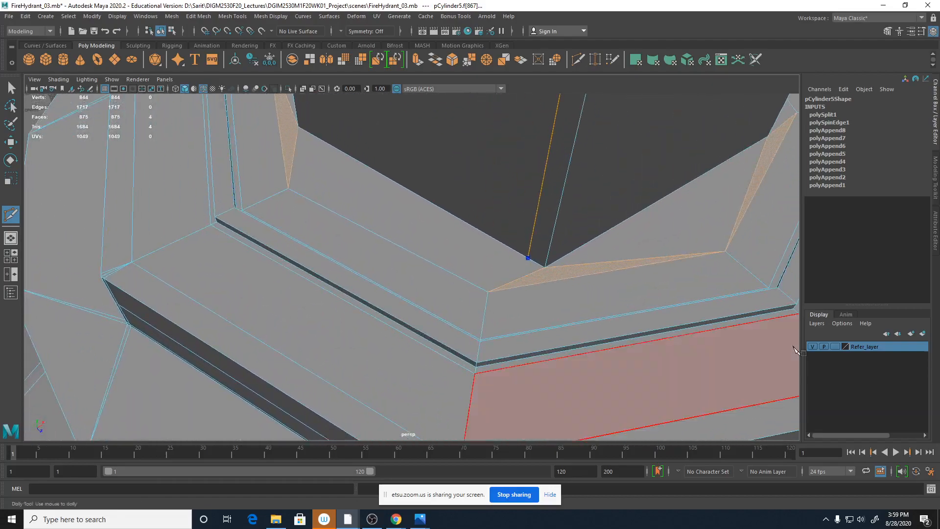
click(483, 320)
right_click(484, 319)
Step: Multi-Cut a matching line from the top centre down the front face, close beside the front-left corner edge, to the opening's front vertex
scroll(617, 284, down, 8)
alt+middle_drag(538, 261, 513, 297)
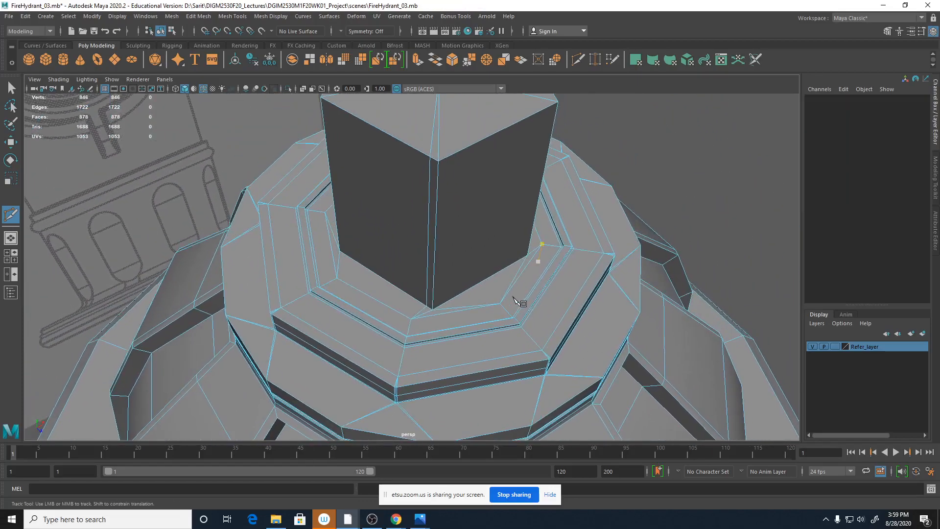
scroll(513, 297, down, 2)
click(436, 102)
click(441, 173)
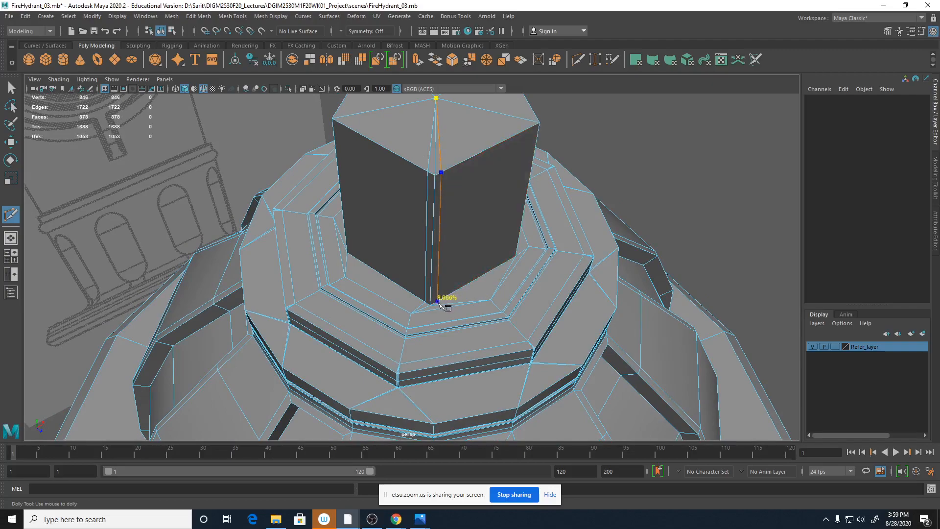
scroll(622, 352, up, 5)
alt+middle_drag(622, 351, 487, 273)
click(497, 278)
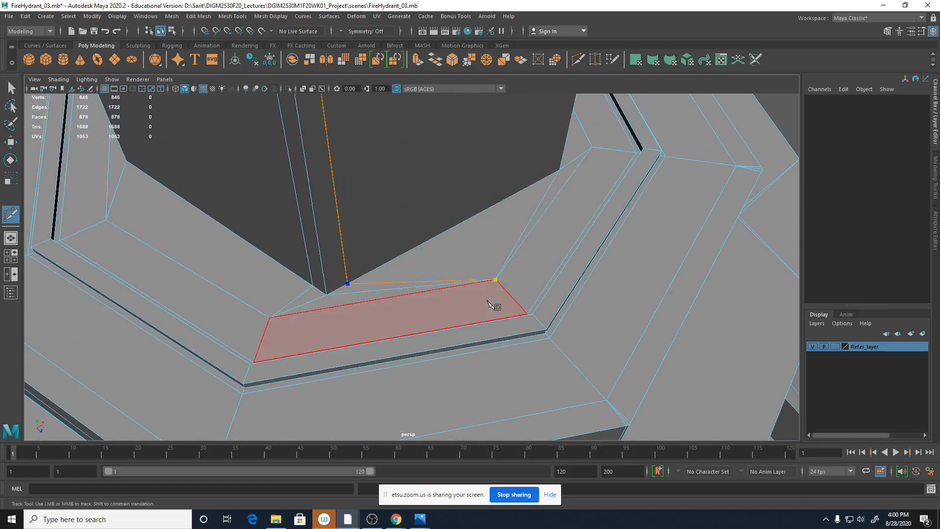
right_click(490, 299)
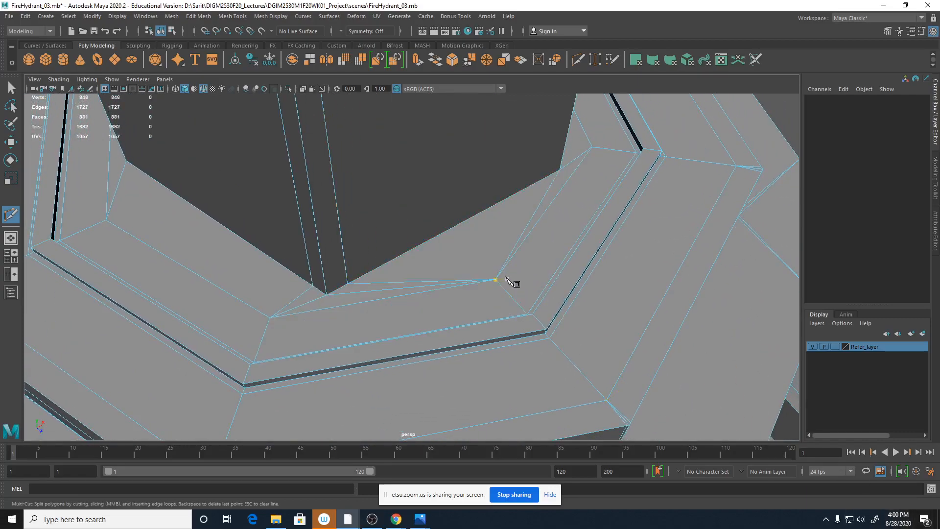
Step: Multi-Cut from the nut's top centre down the front face, close beside the front-right corner edge, to the opening's front vertex
alt+right_drag(507, 278, 269, 249)
alt+right_drag(388, 300, 541, 325)
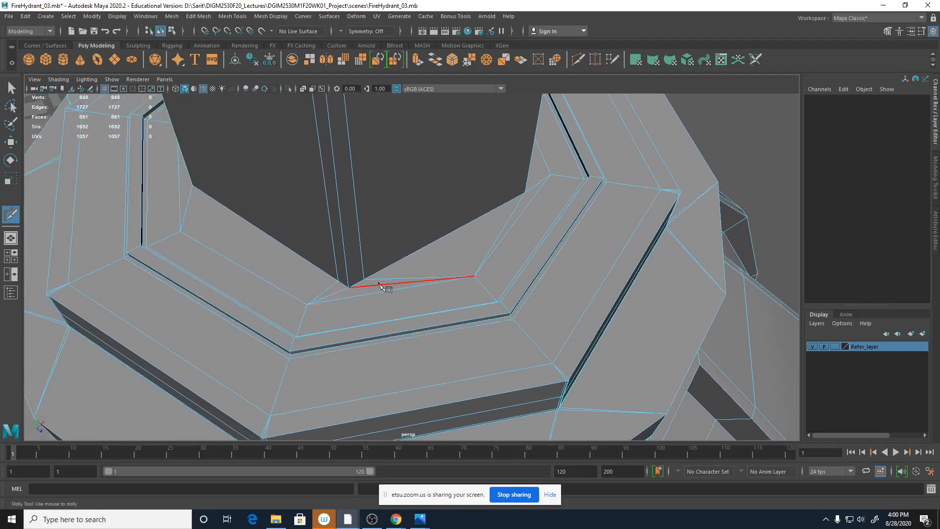
alt+middle_drag(425, 287, 327, 433)
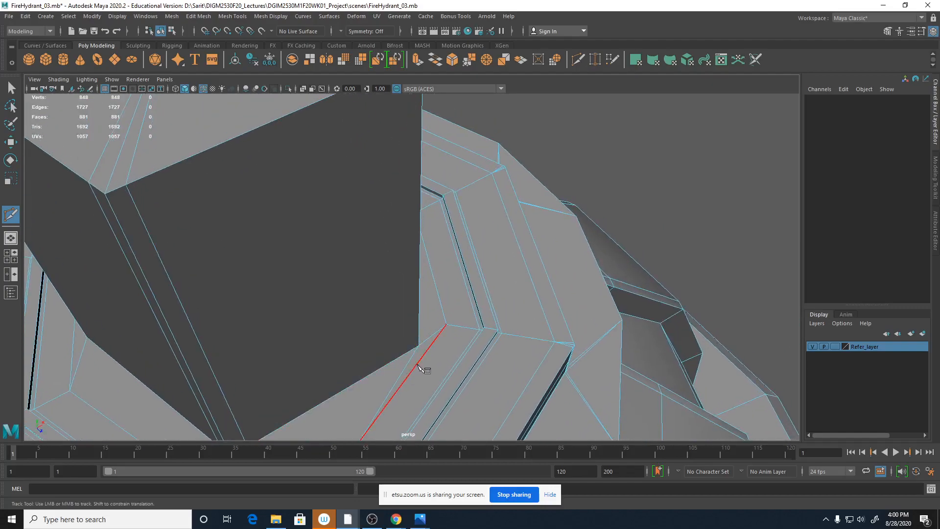
alt+right_drag(432, 346, 294, 323)
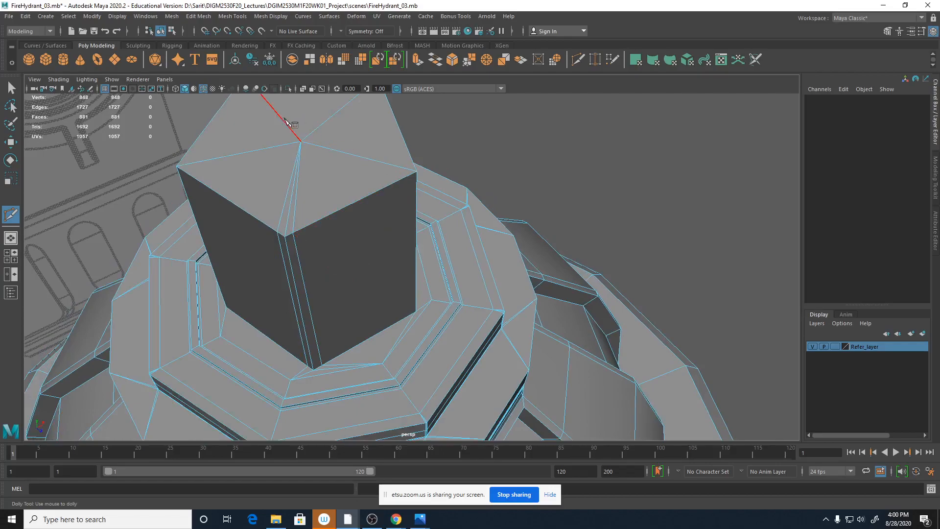
click(300, 142)
alt+drag(411, 269, 376, 223)
alt+middle_drag(379, 235, 384, 274)
alt+right_drag(385, 275, 553, 321)
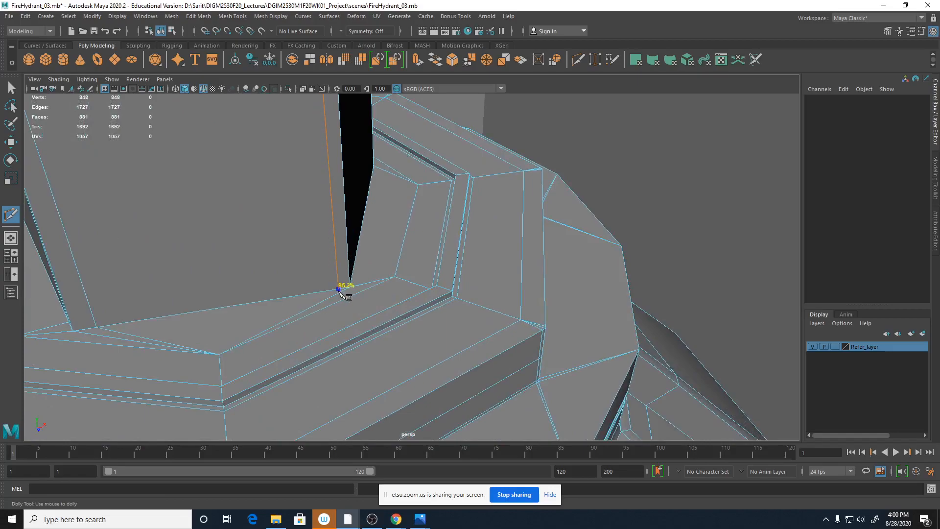
click(316, 297)
key(Return)
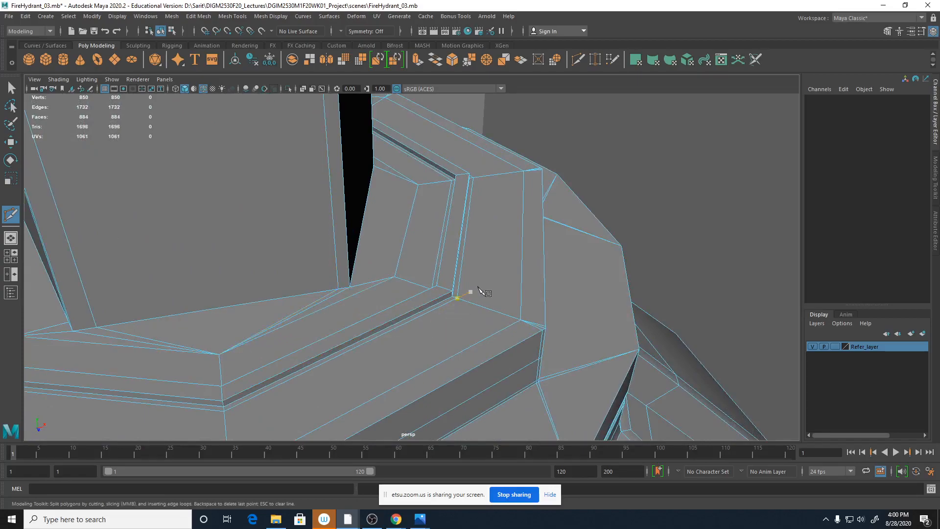
Step: Multi-Cut a matching line on the other side of the front-right corner edge, from the top centre to the nearest opening vertex
alt+right_drag(471, 291, 323, 263)
alt+drag(362, 260, 325, 306)
alt+middle_drag(361, 169, 354, 254)
click(243, 155)
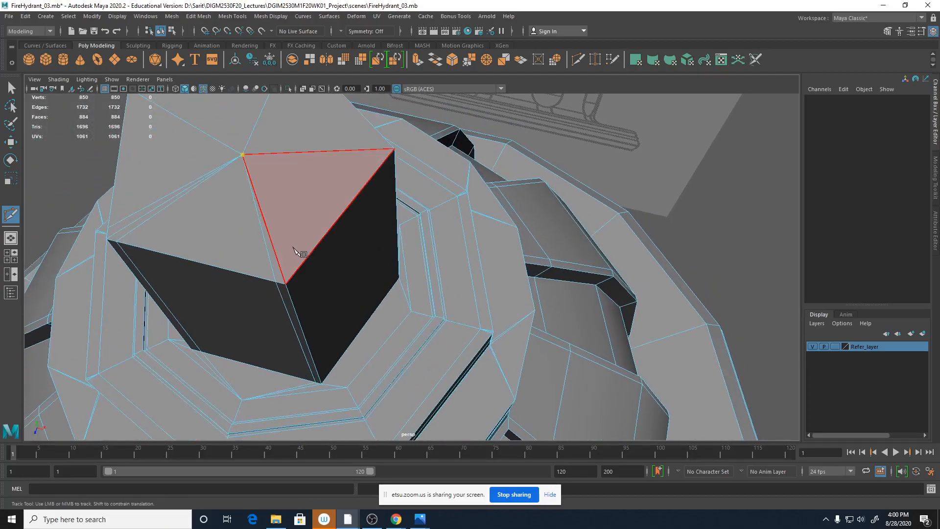
alt+drag(293, 282, 321, 315)
click(317, 326)
click(334, 343)
right_click(335, 343)
Step: Multi-Cut from the top centre down the face between the front-right and right corners, close beside the right corner edge, to the opening vertex below
scroll(446, 336, down, 5)
alt+drag(471, 384, 367, 168)
click(343, 144)
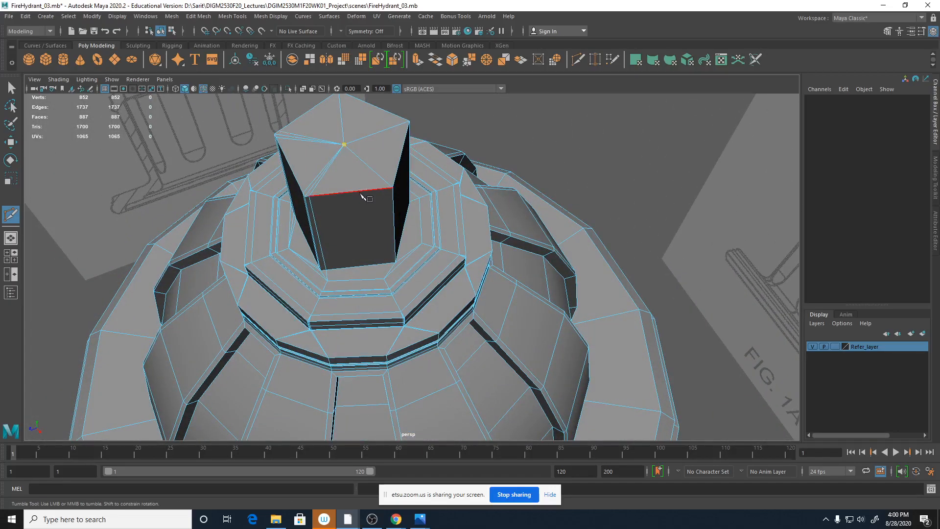
click(386, 189)
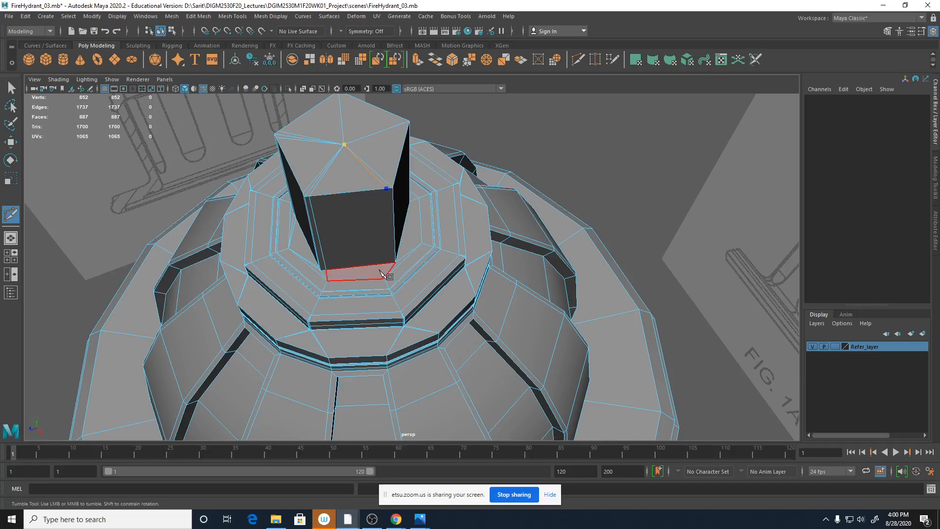
click(390, 263)
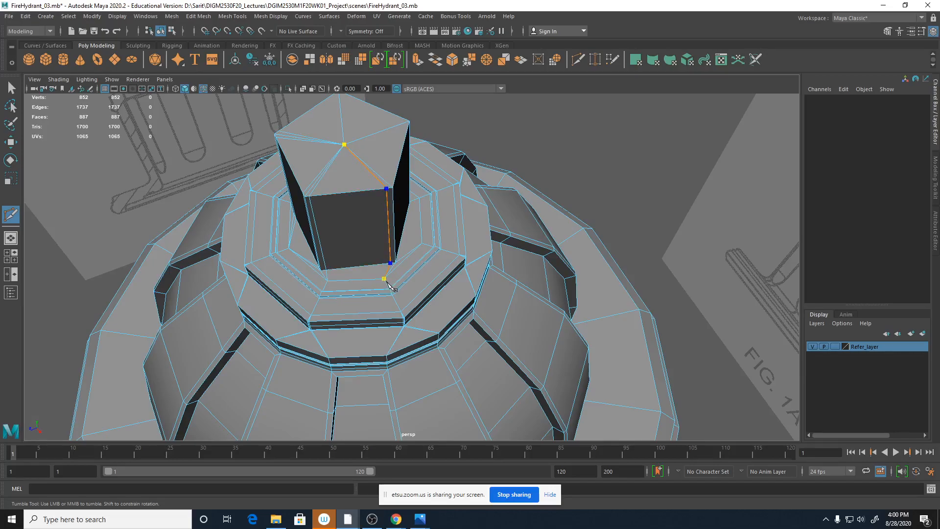
right_click(388, 282)
Step: Multi-Cut a matching line on the rear side of the nut's right corner edge, from the top centre to the nearest opening vertex
alt+drag(461, 288, 398, 304)
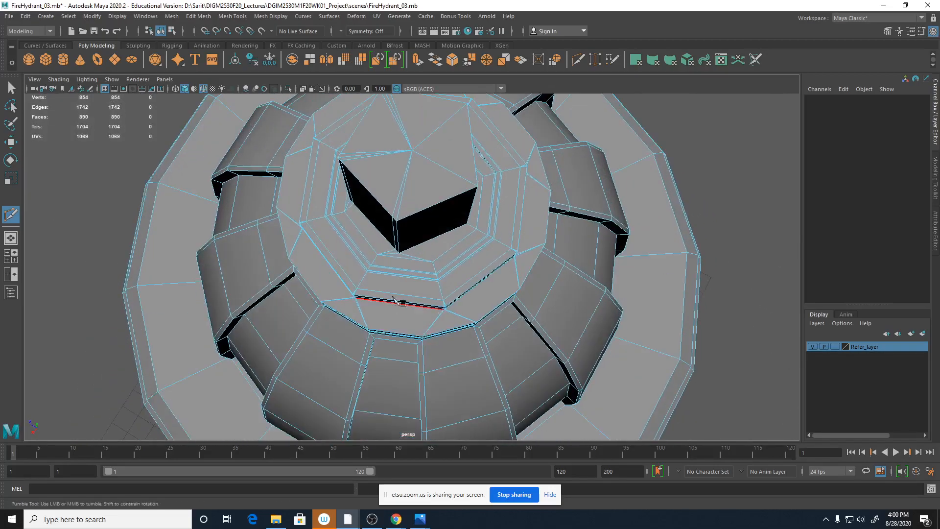
click(412, 151)
click(404, 218)
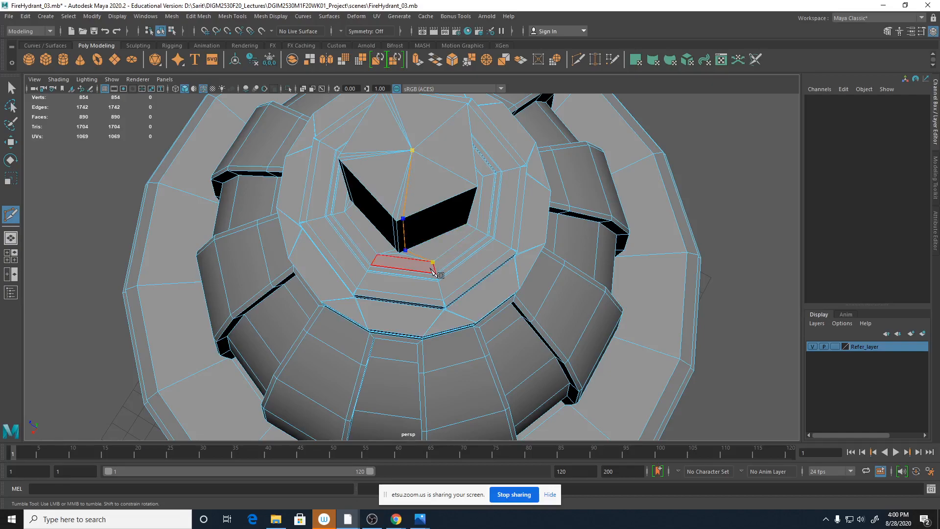
right_click(467, 215)
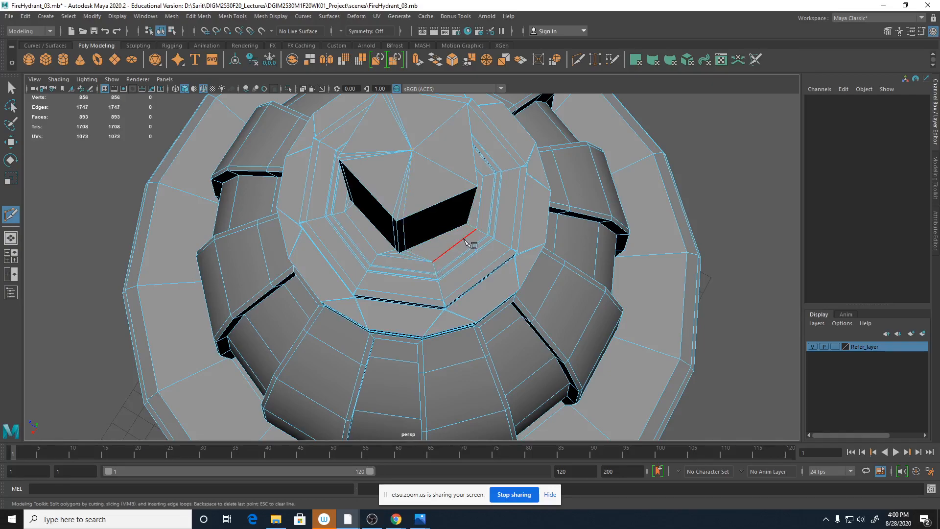
Step: Multi-Cut from the opening vertex up the face, close beside the next uncut corner edge, to the nut's top centre, and check the smooth preview
alt+drag(478, 228, 402, 231)
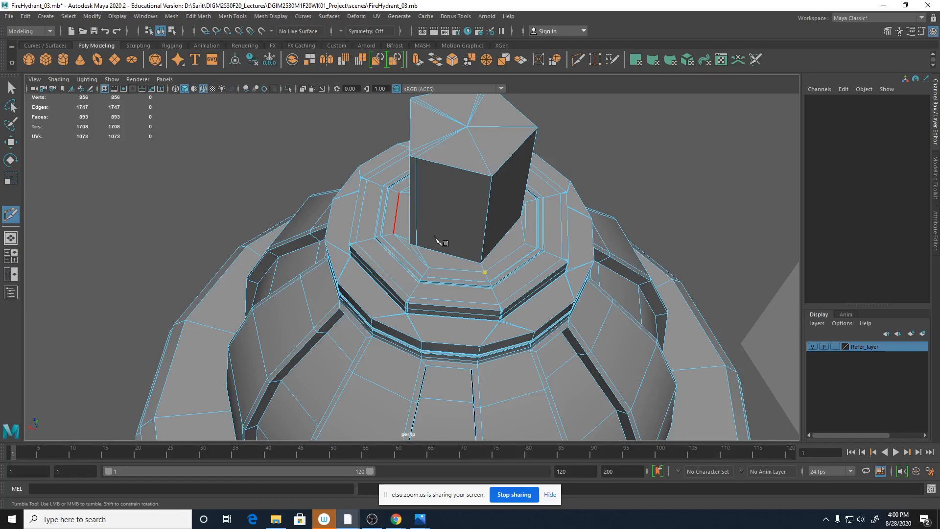
click(471, 260)
alt+right_drag(464, 240, 664, 296)
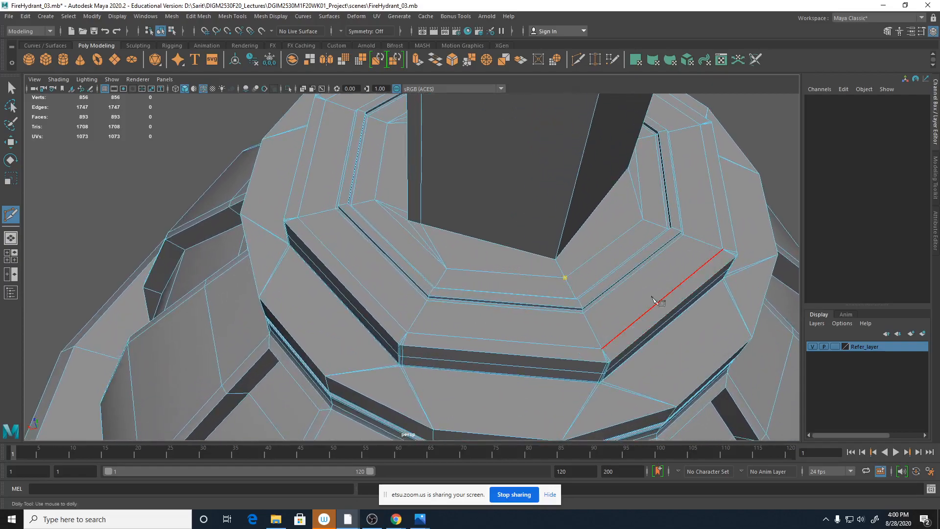
alt+middle_drag(664, 296, 603, 346)
click(481, 304)
alt+middle_drag(480, 303, 472, 349)
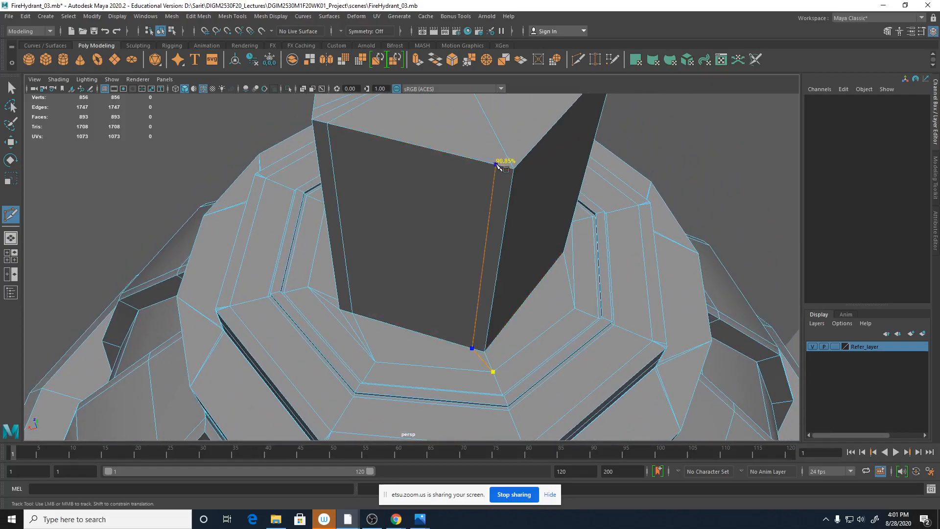
alt+right_drag(528, 347, 424, 334)
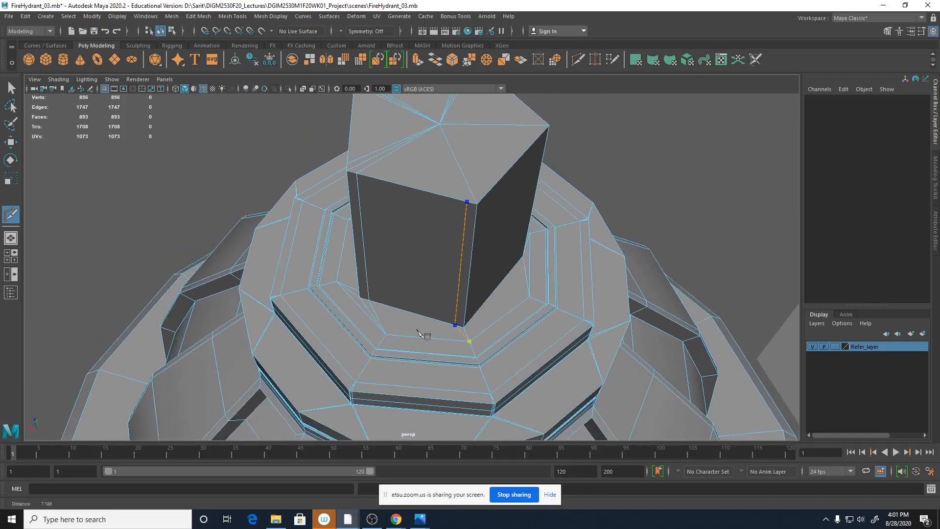
click(440, 128)
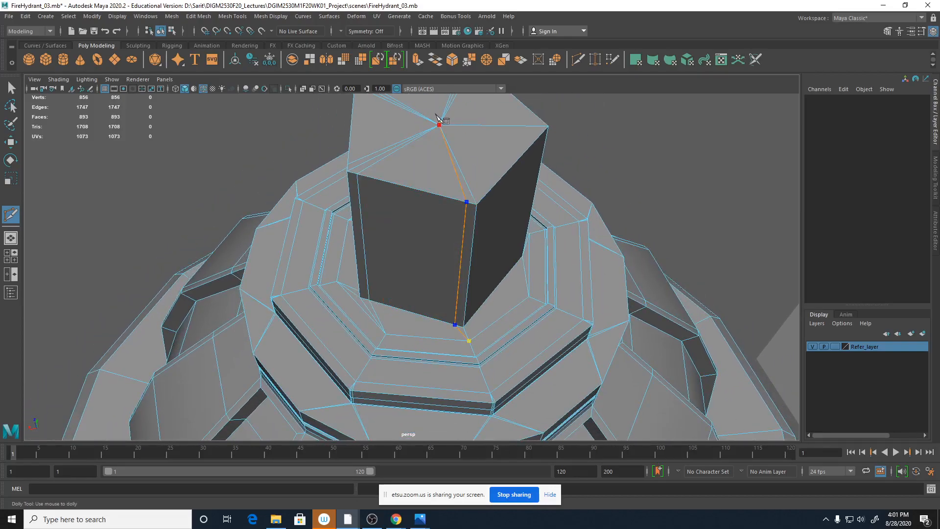
key(3)
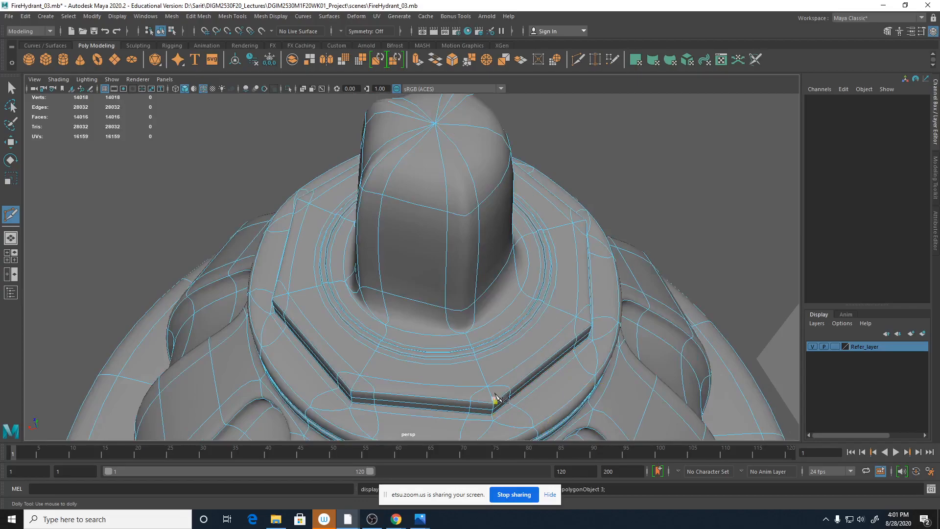
alt+drag(492, 394, 499, 402)
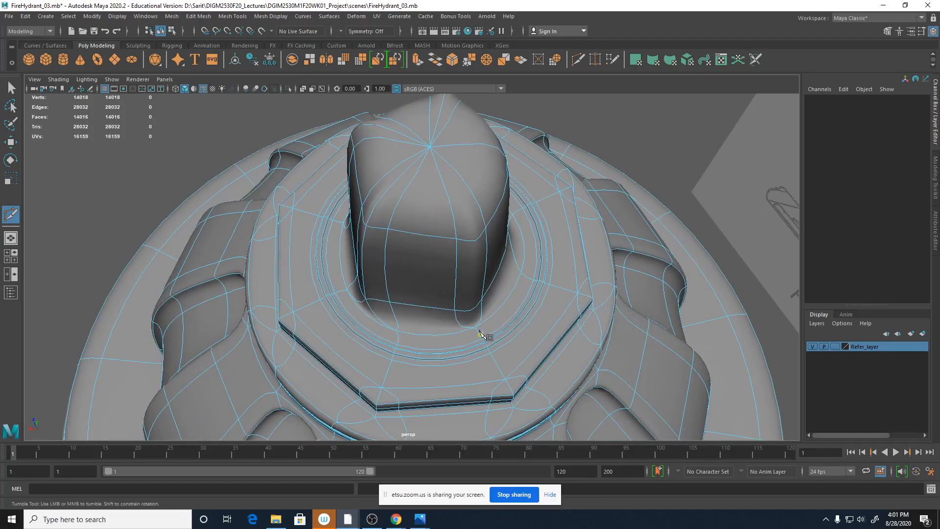
click(398, 339)
key(1)
Step: Multi-Cut a matching line on the other side of that corner edge, from the nut's top centre to the opening vertex below
alt+drag(507, 247, 457, 252)
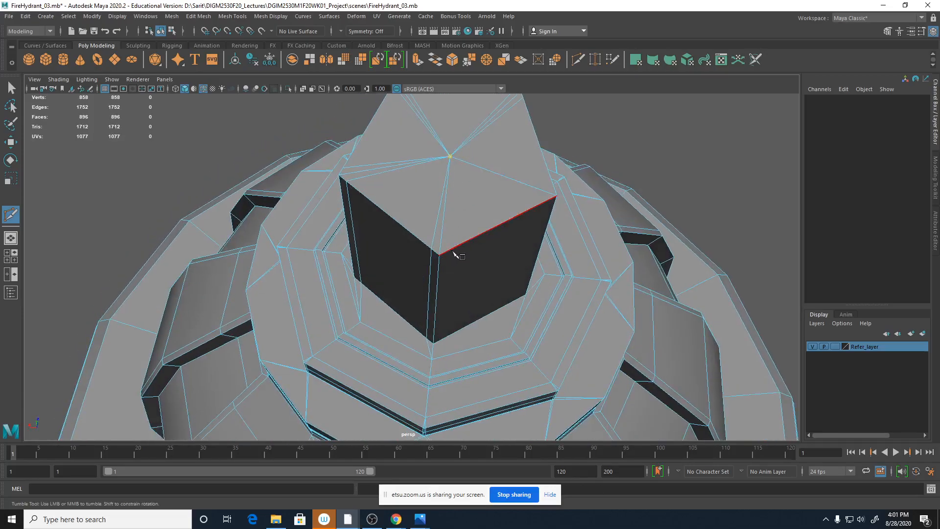
alt+drag(487, 319, 460, 274)
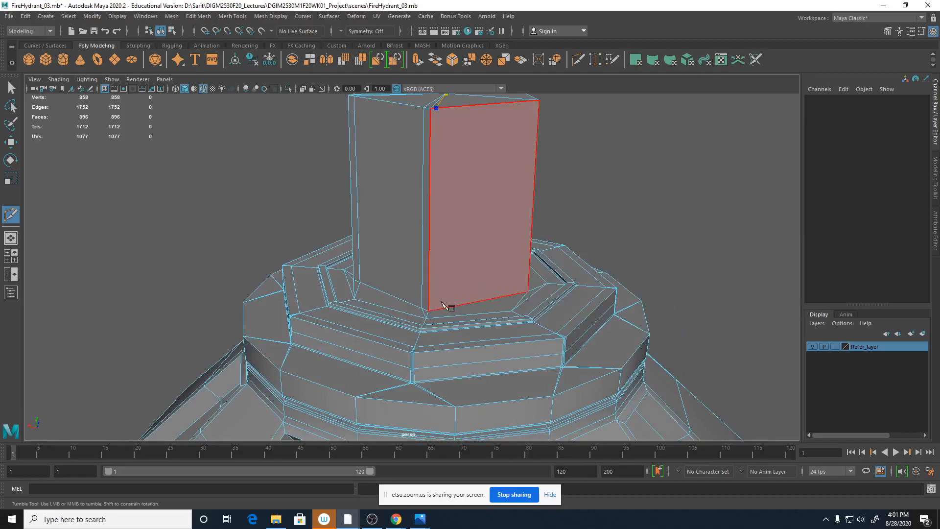
click(436, 310)
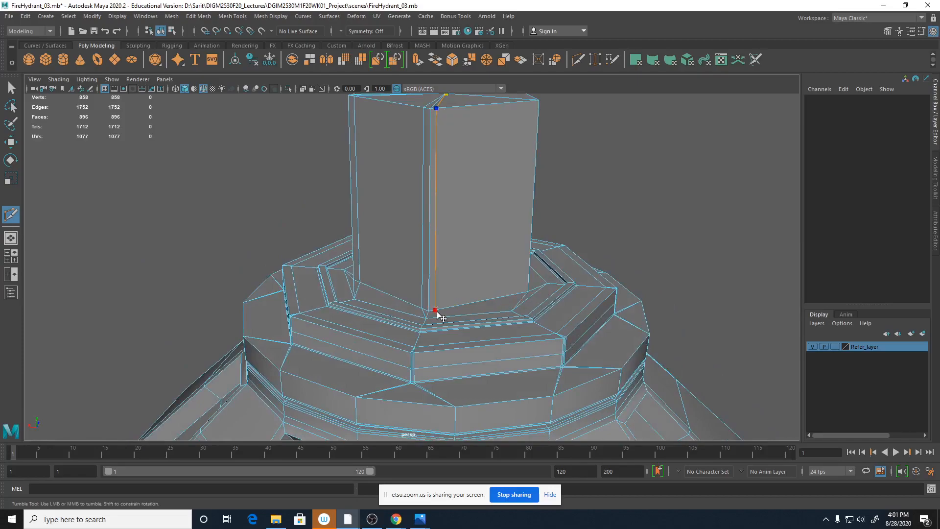
alt+right_drag(438, 314, 499, 342)
click(430, 335)
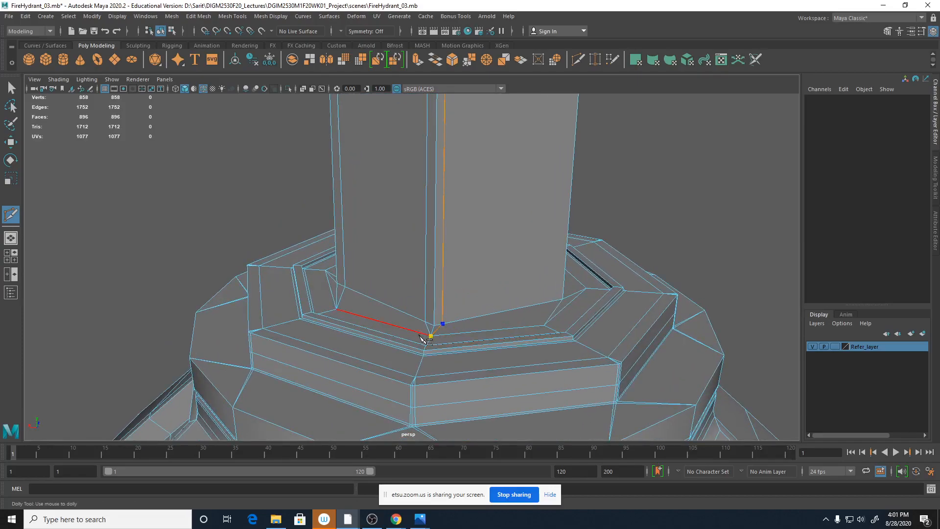
right_click(427, 338)
Step: Multi-Cut from the top centre down the face, close beside the nut's last uncut corner edge, to the nearby opening vertex
alt+drag(526, 321, 455, 351)
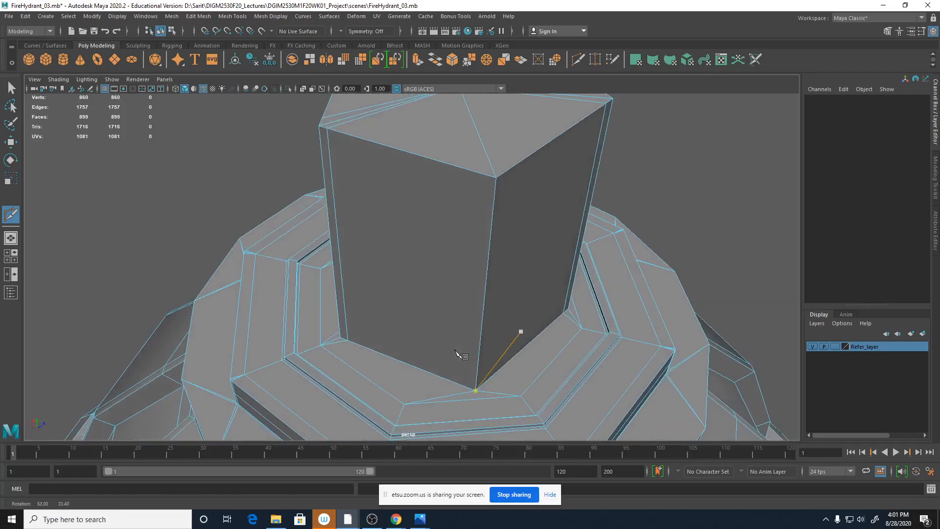
alt+middle_drag(475, 140, 472, 188)
click(459, 139)
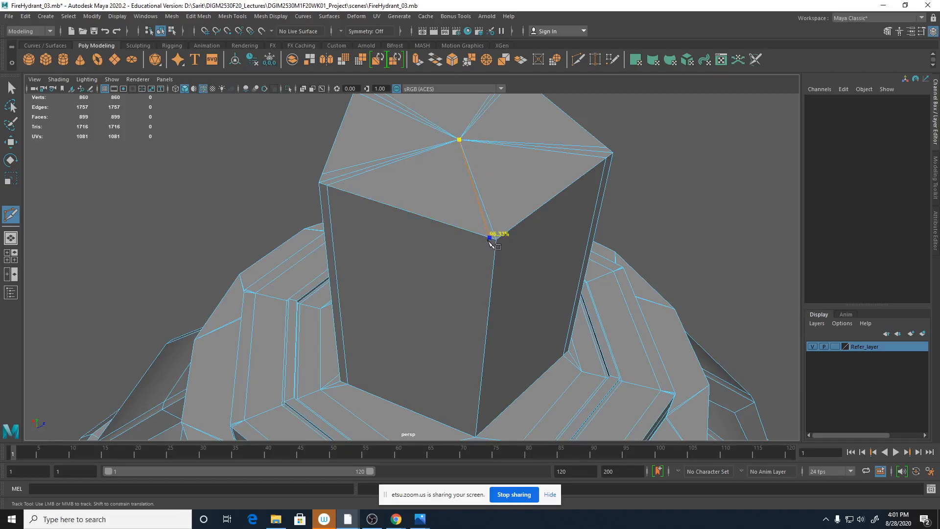
alt+middle_drag(489, 237, 551, 147)
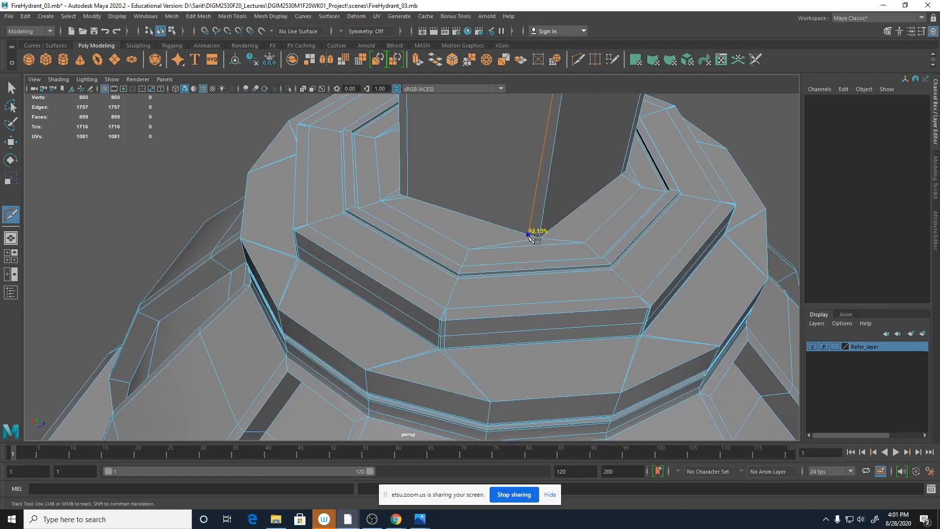
click(524, 239)
right_click(457, 264)
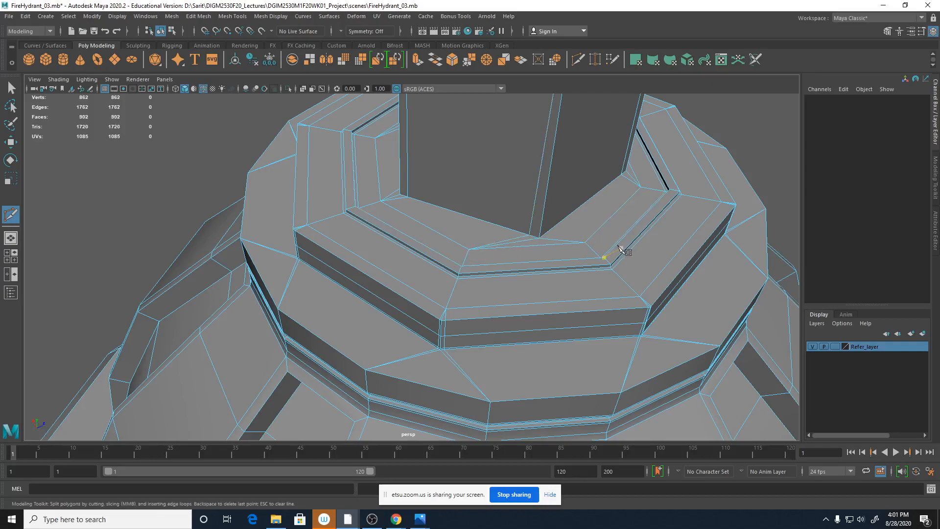
Step: Multi-Cut a matching line on the other side of the last corner edge, from top centre to opening vertex, and check the smooth preview
alt+right_drag(620, 249, 579, 268)
alt+drag(580, 269, 539, 210)
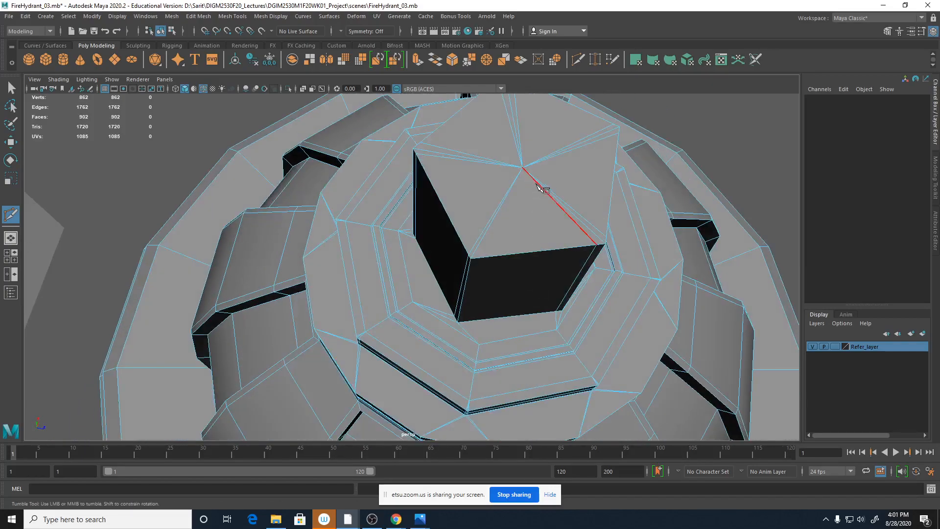
click(522, 167)
alt+drag(480, 259, 545, 285)
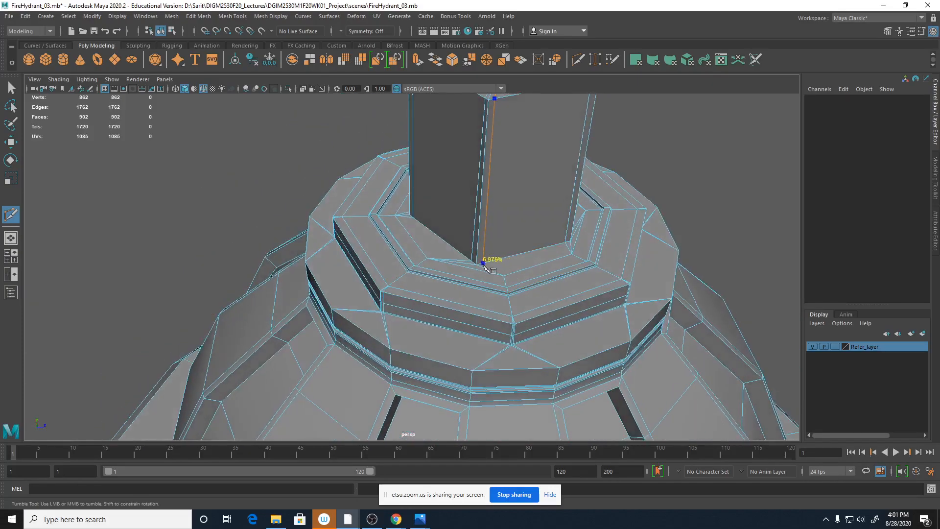
click(504, 277)
right_click(504, 281)
scroll(609, 318, down, 5)
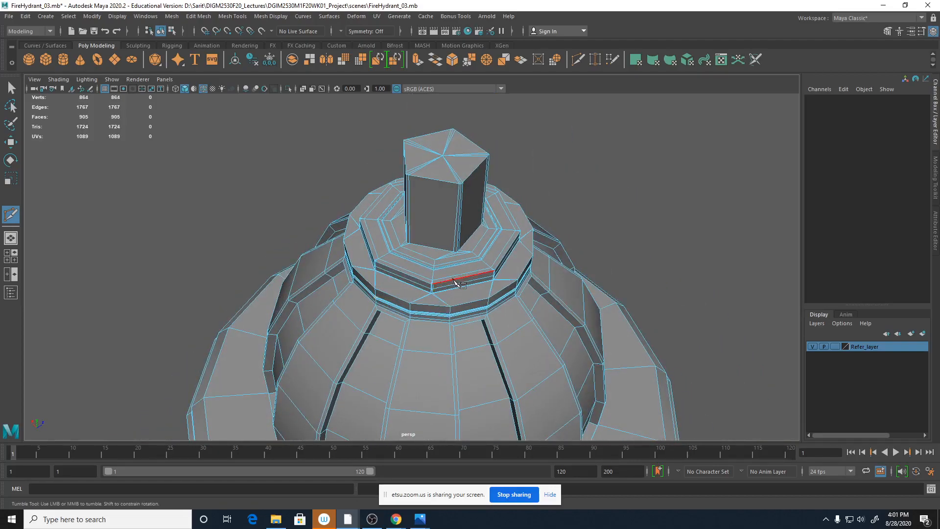
key(3)
alt+drag(662, 302, 678, 282)
click(406, 163)
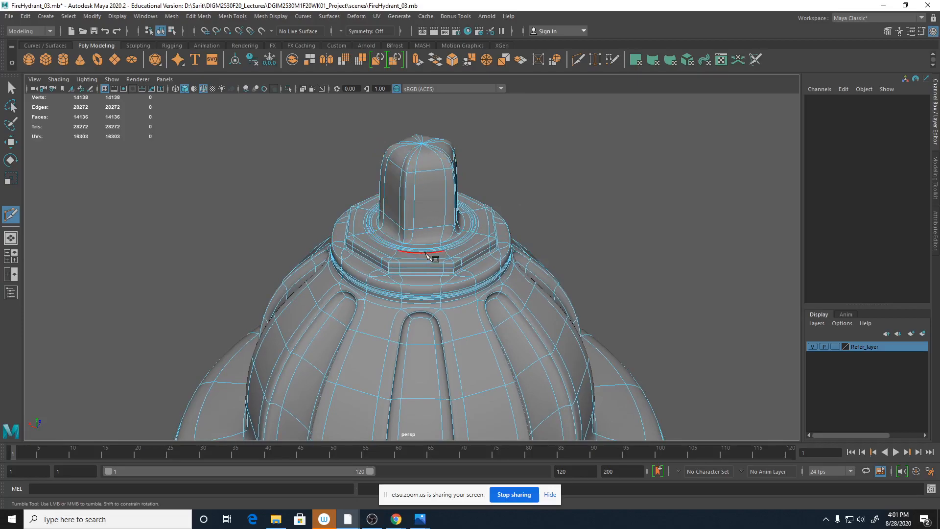
Step: Insert a Multi-Cut edge loop around the nut's sides just below the top rim and check it in smooth preview
key(1)
scroll(394, 221, up, 4)
alt+middle_drag(525, 206, 475, 323)
scroll(375, 272, up, 6)
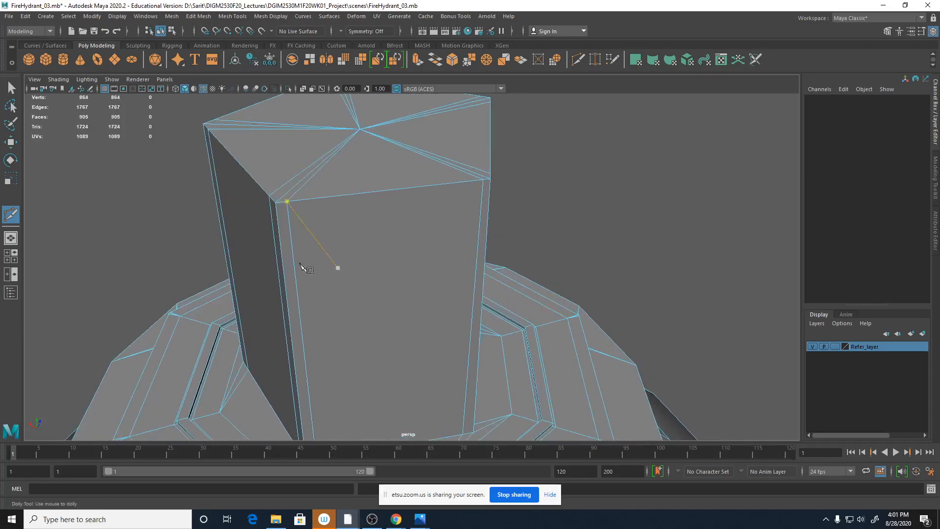
alt+middle_drag(325, 266, 346, 299)
ctrl+click(311, 245)
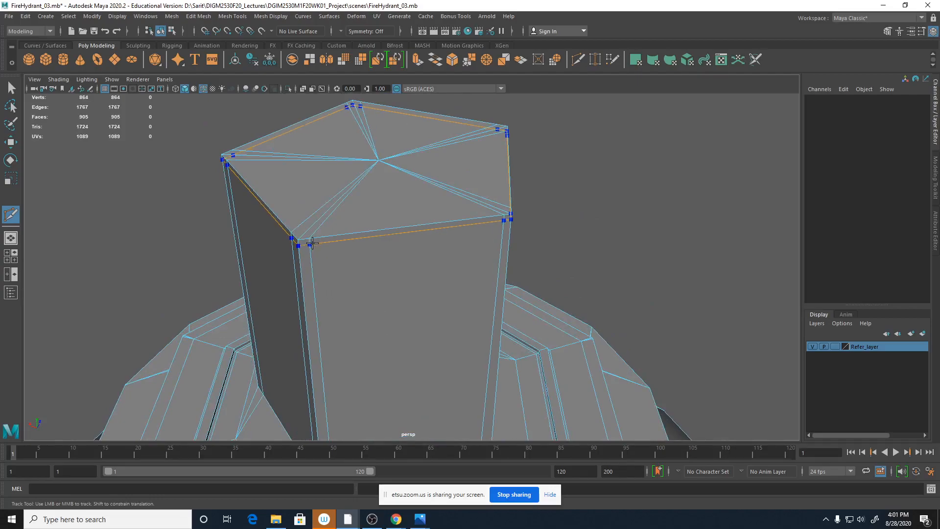
key(3)
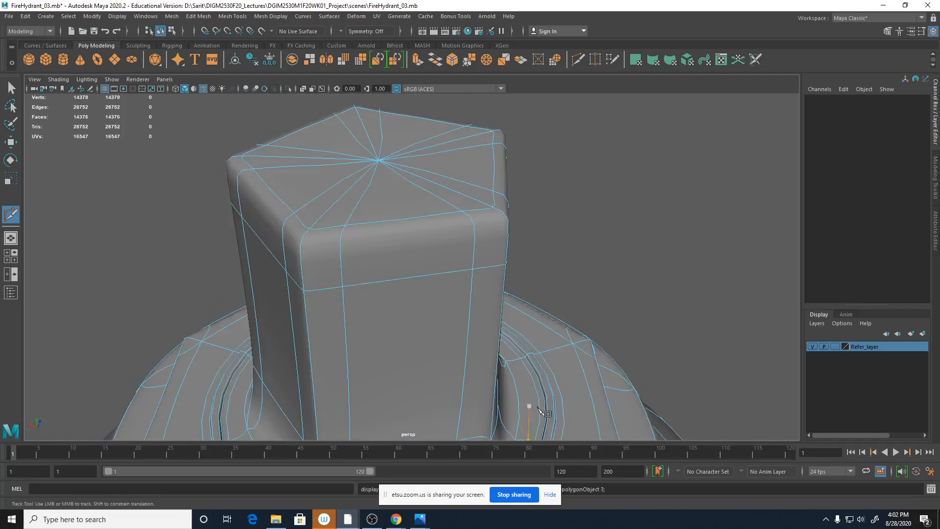
scroll(353, 340, down, 6)
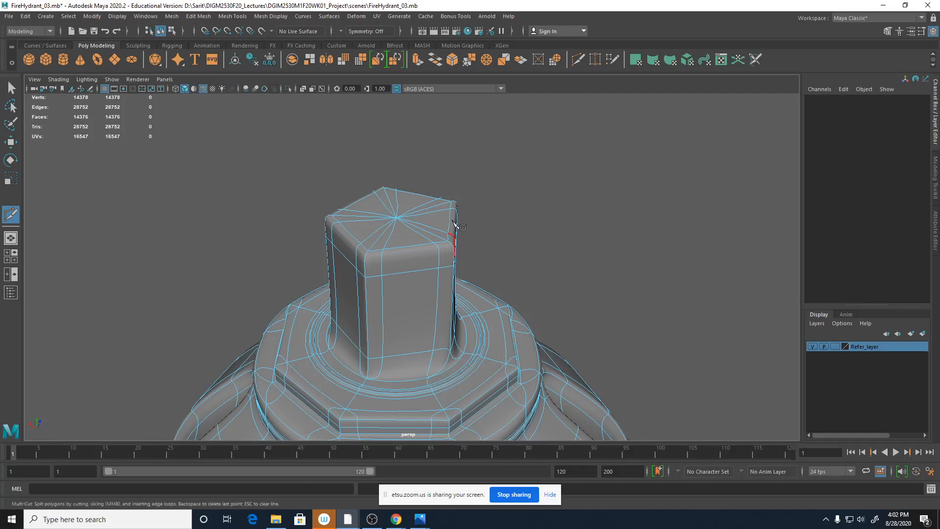
alt+right_drag(425, 242, 538, 243)
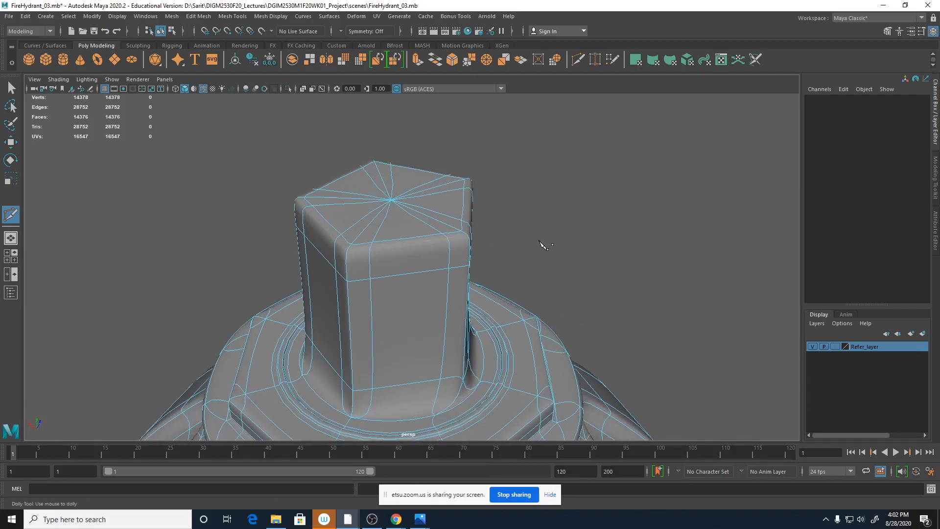
Step: Return to the unsmoothed mesh and select all the faces on the nut's flat top
key(1)
scroll(392, 210, up, 4)
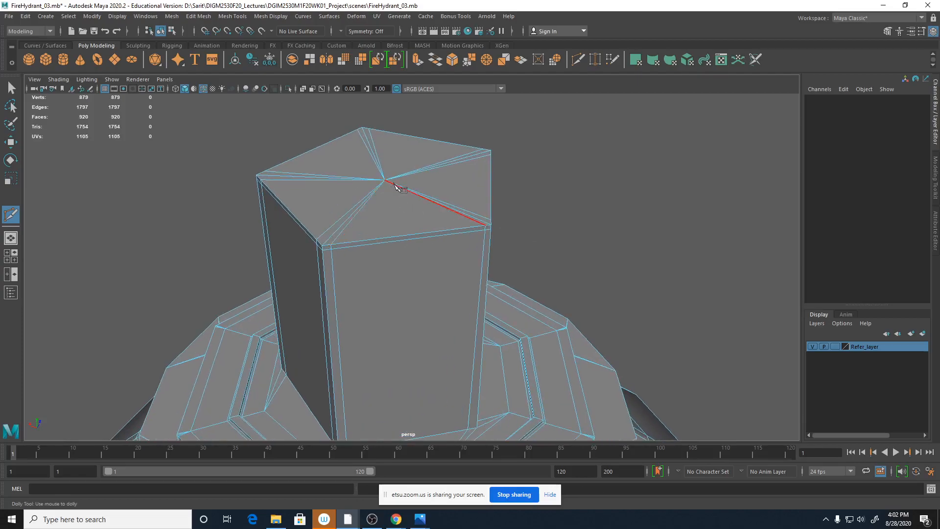
key(q)
right_drag(369, 169, 371, 197)
double_click(336, 191)
alt+drag(293, 183, 334, 192)
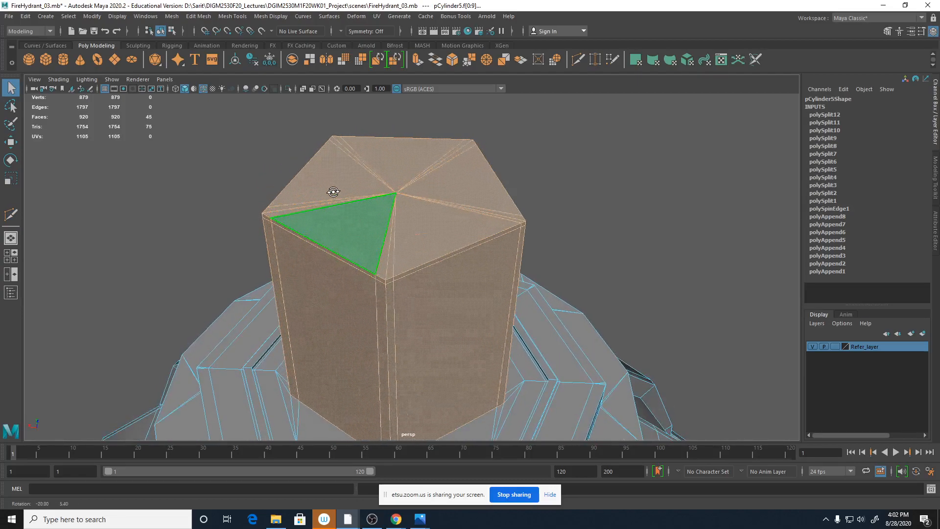
click(281, 208)
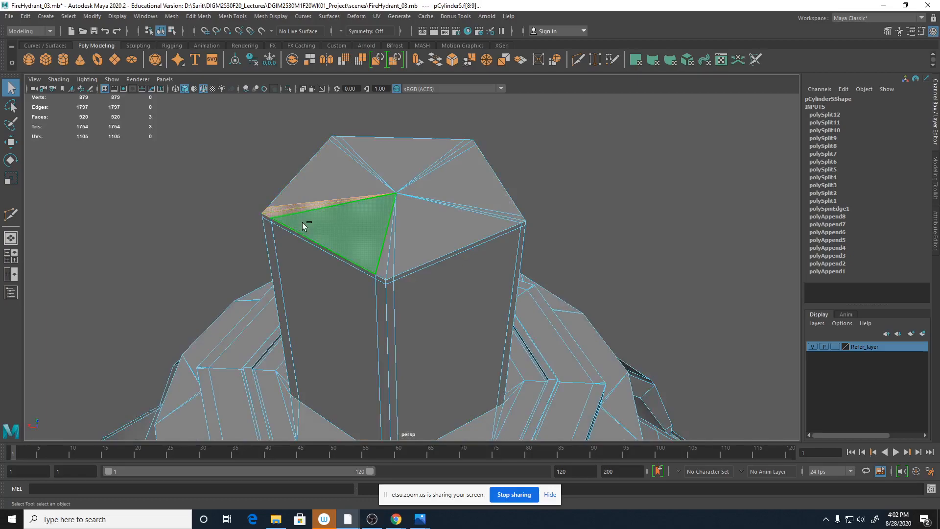
shift+click(355, 255)
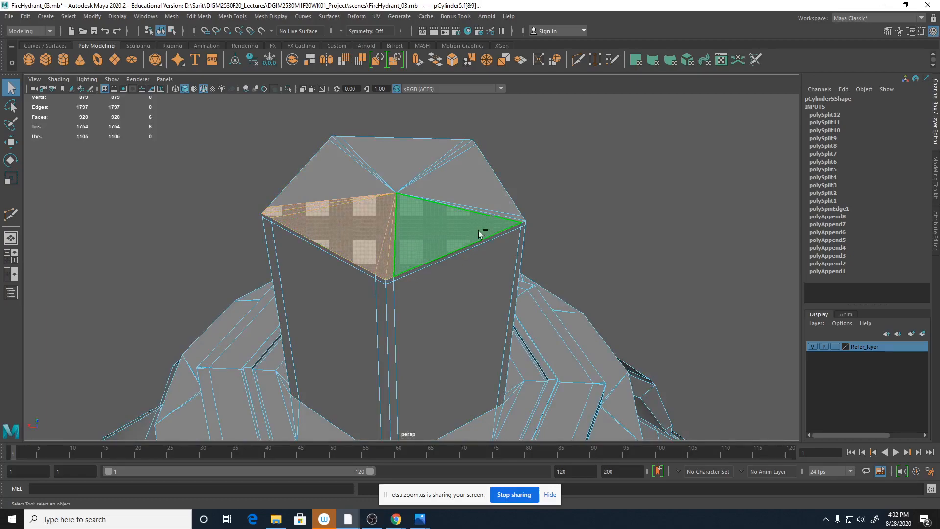
shift+click(506, 223)
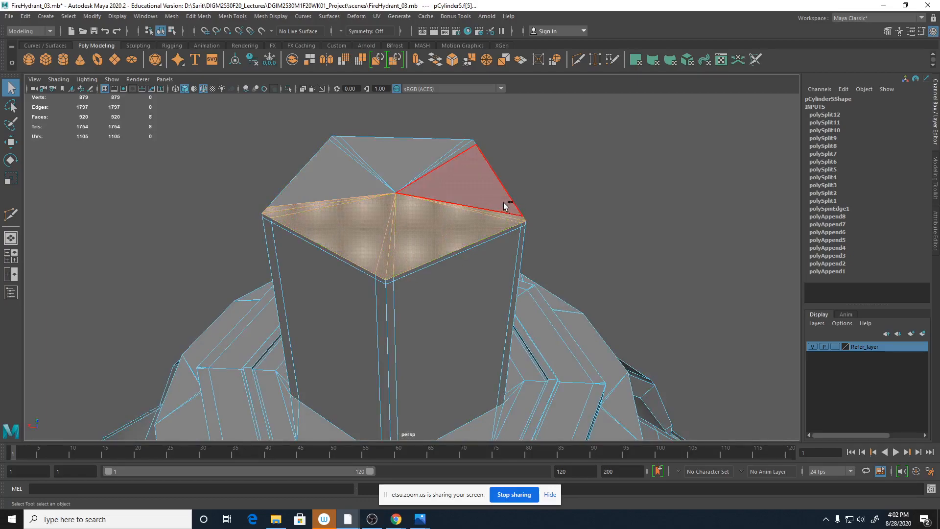
shift+click(504, 205)
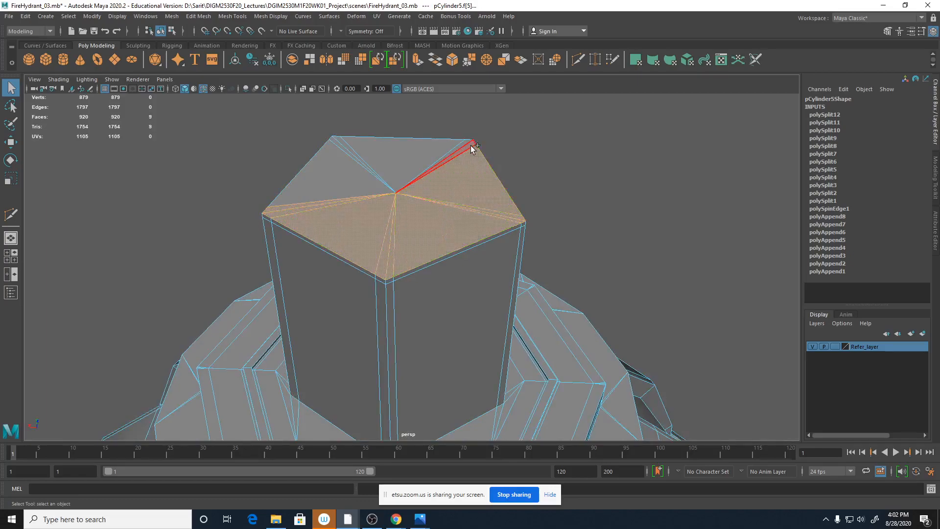
shift+click(440, 152)
shift+click(348, 170)
Step: Try extruding the nut's selected top faces with an offset of 0.1, check the smooth preview, and undo the extrusion
shift+right_drag(347, 175, 347, 201)
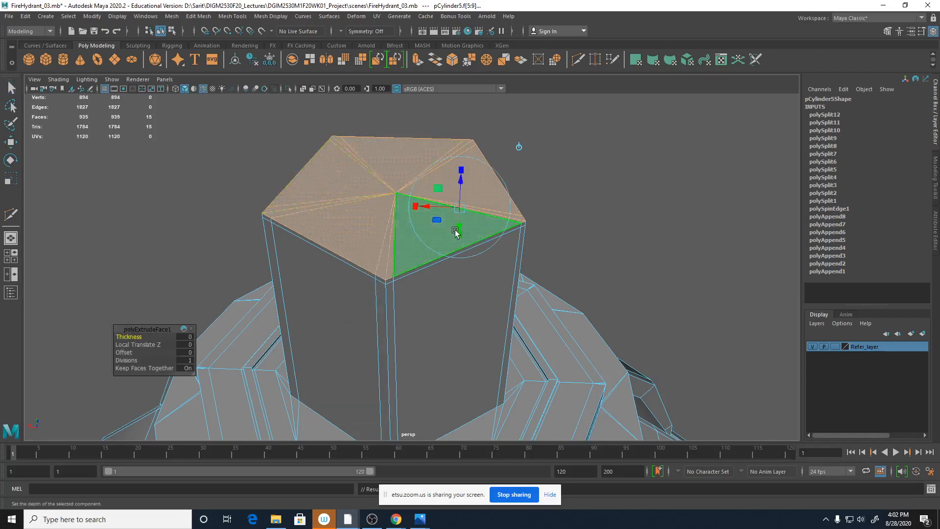
click(186, 353)
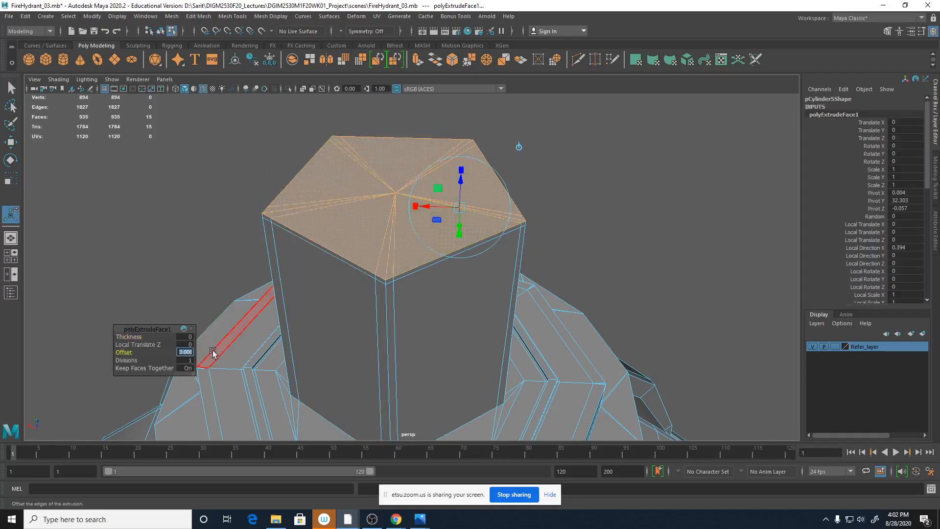
text(.1)
key(Return)
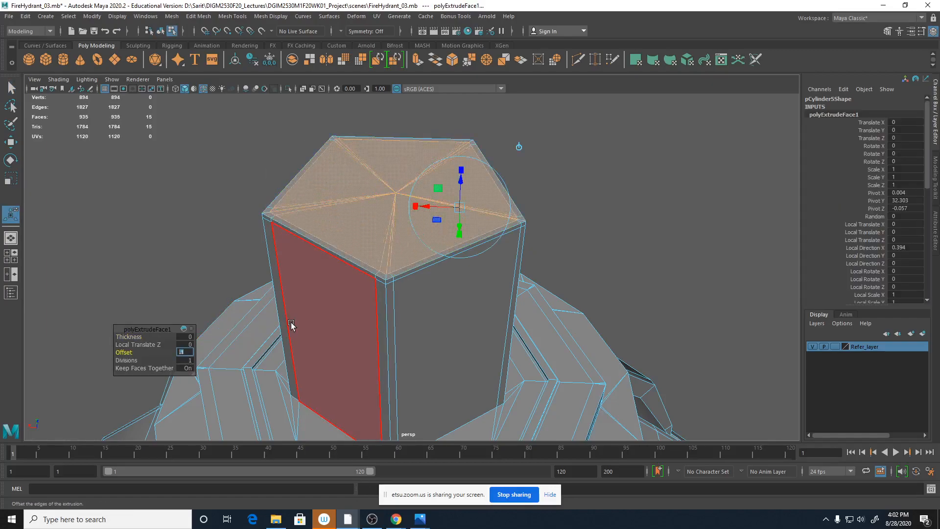
click(13, 93)
key(3)
scroll(512, 351, down, 5)
alt+drag(500, 359, 521, 361)
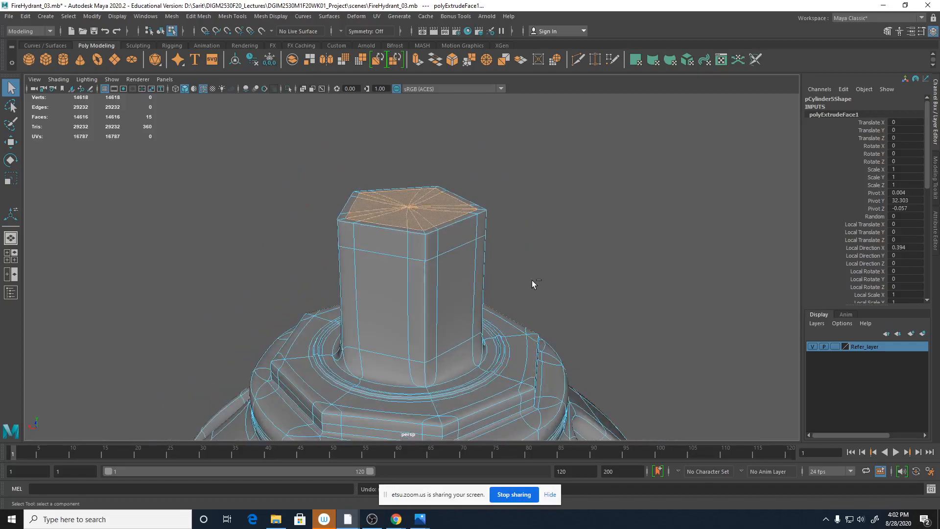
key(ctrl+z)
Step: Insert a Multi-Cut edge loop around the nut's sides just above its base and check it in smooth preview
alt+drag(537, 277, 493, 290)
alt+right_drag(492, 289, 575, 342)
alt+middle_drag(574, 342, 562, 215)
key(1)
alt+drag(486, 322, 410, 306)
shift+right_drag(391, 306, 336, 285)
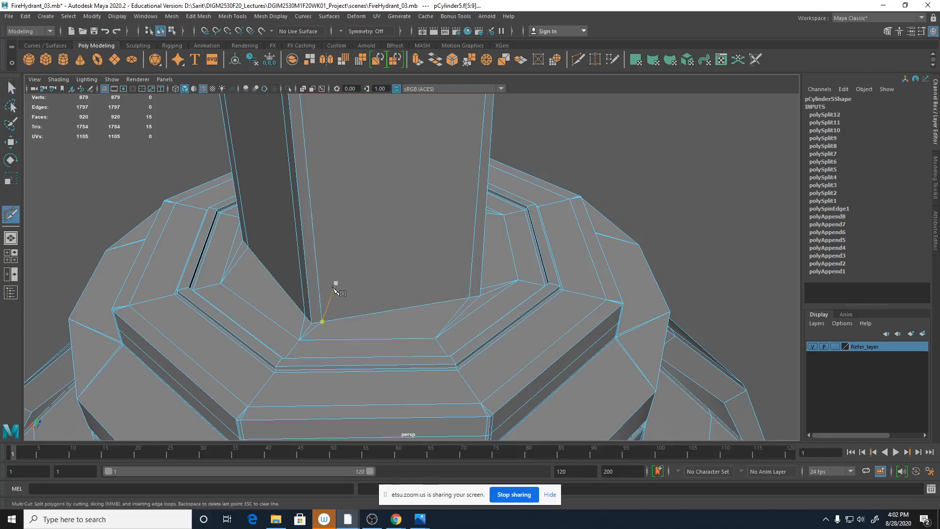
ctrl+click(354, 310)
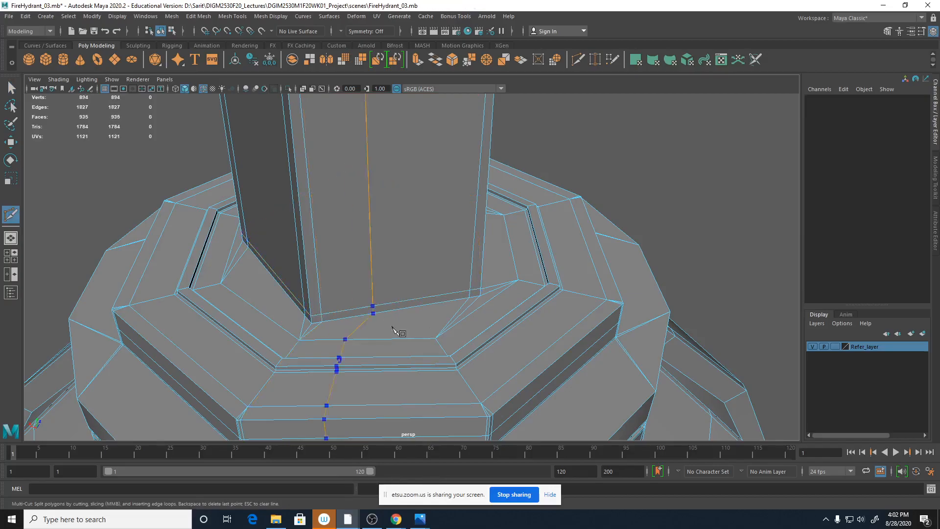
key(3)
alt+right_drag(587, 357, 357, 360)
alt+drag(357, 359, 268, 153)
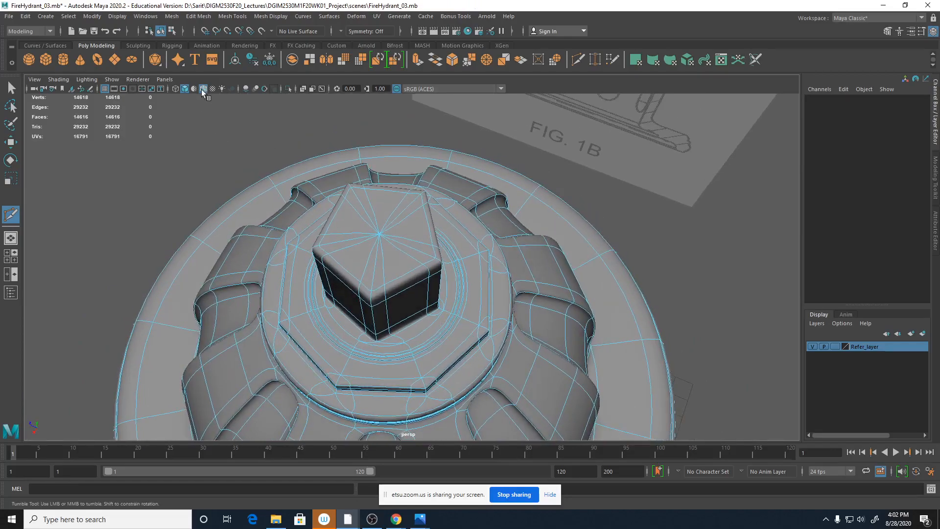
key(q)
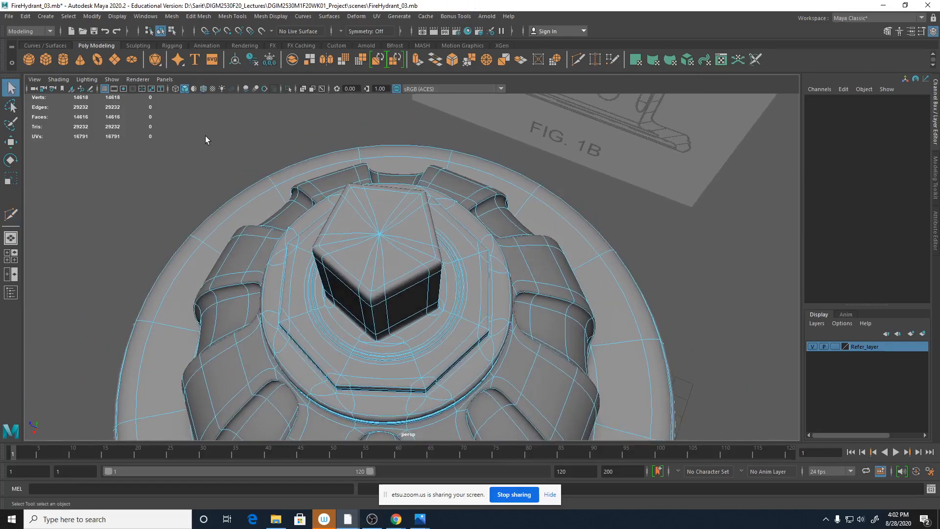
Step: Return to object mode and clear the selection to view the smoothed dome without highlighted edges
right_drag(294, 198, 335, 184)
click(266, 145)
alt+drag(684, 325, 636, 387)
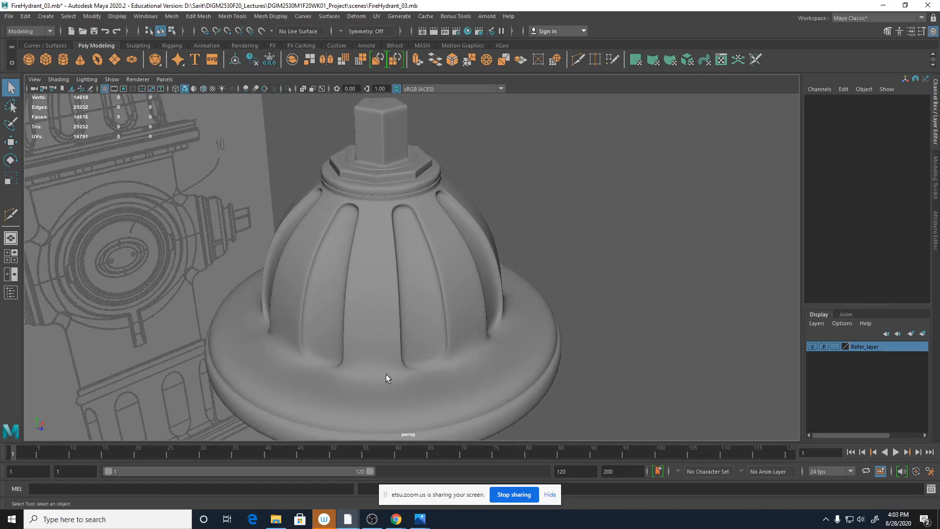
Step: Switch to Photos to compare the model with Fire Hydrant 002.JPG and Fire Hydrant 026.JPG, and minimise both images
mouse_move(416, 520)
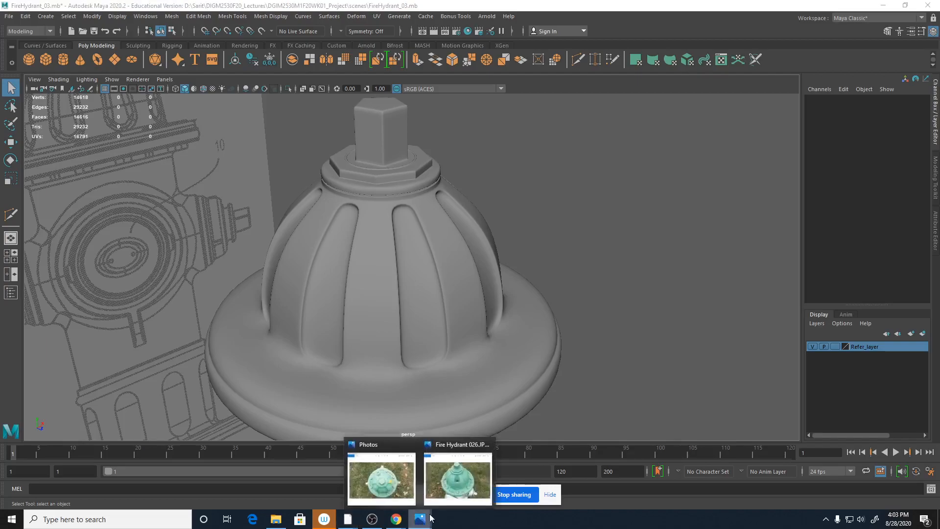
click(395, 485)
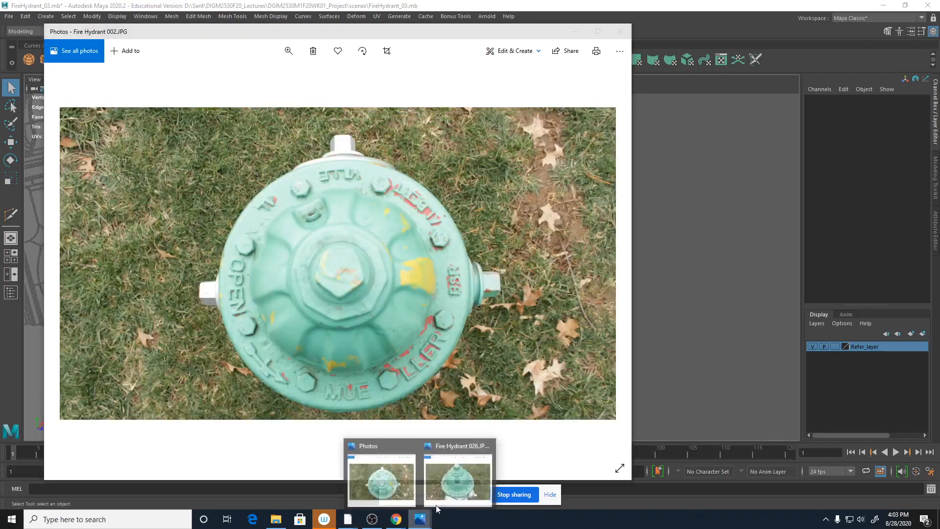
click(384, 484)
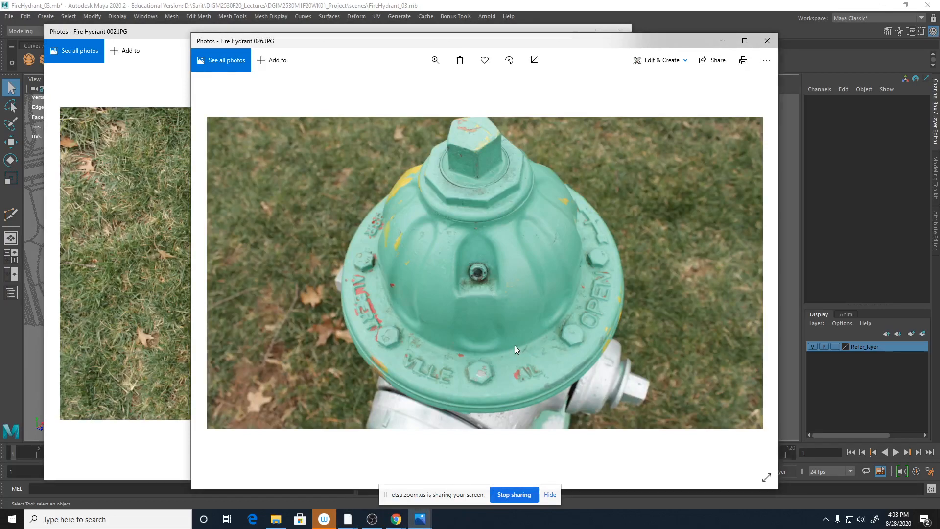
click(721, 40)
click(664, 9)
Step: Hide the image planes in the perspective view and display the wireframe over the shaded dome
alt+drag(510, 331, 360, 339)
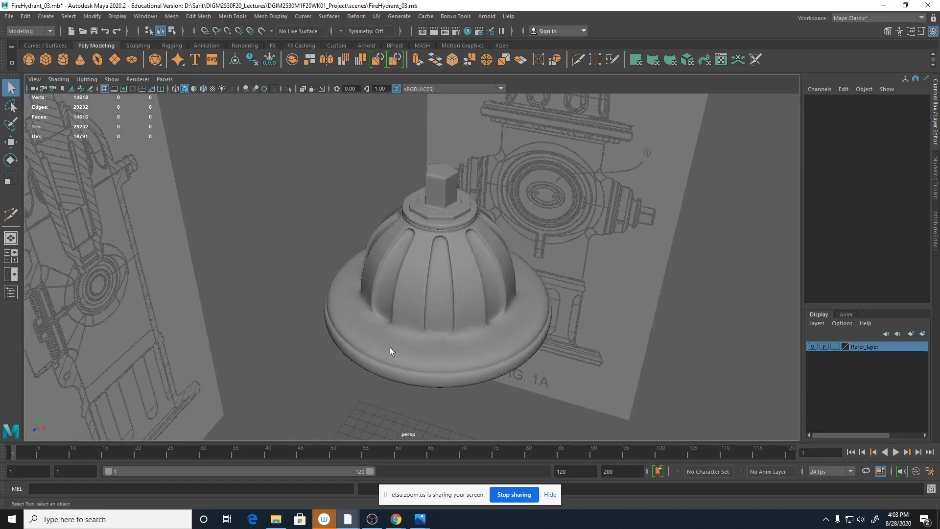
alt+right_drag(407, 315, 562, 323)
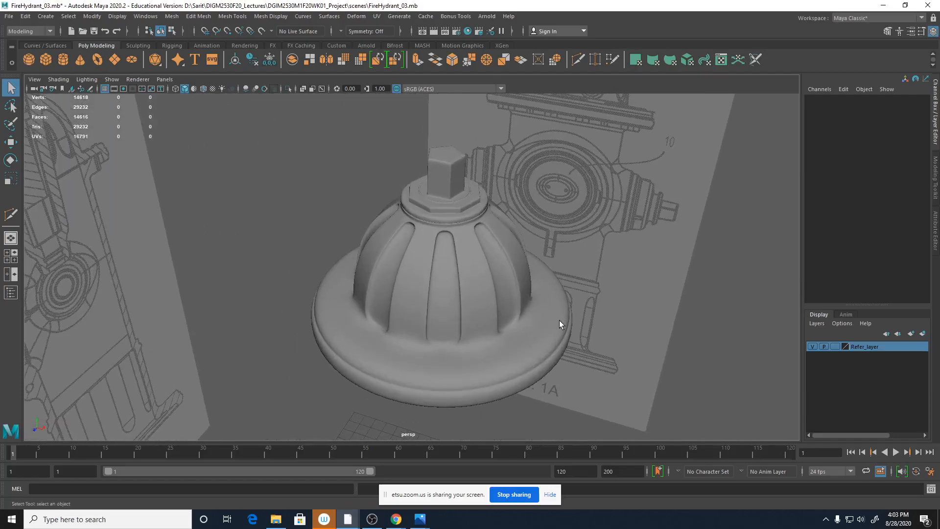
alt+middle_drag(562, 323, 446, 324)
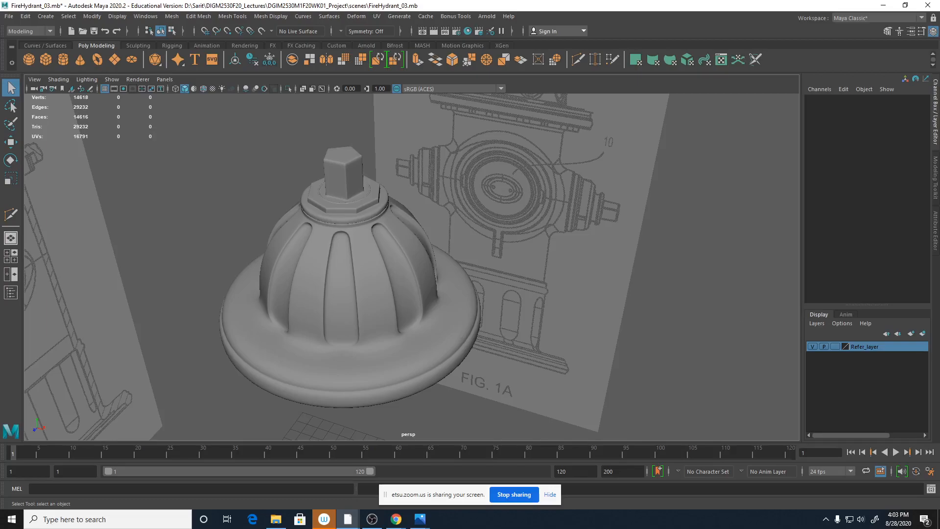
alt+drag(556, 368, 495, 372)
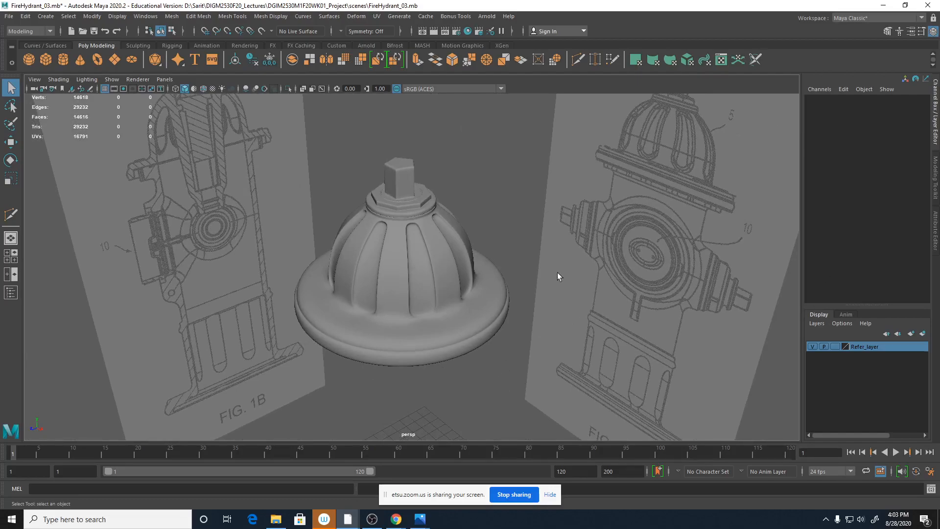
key(a)
click(163, 79)
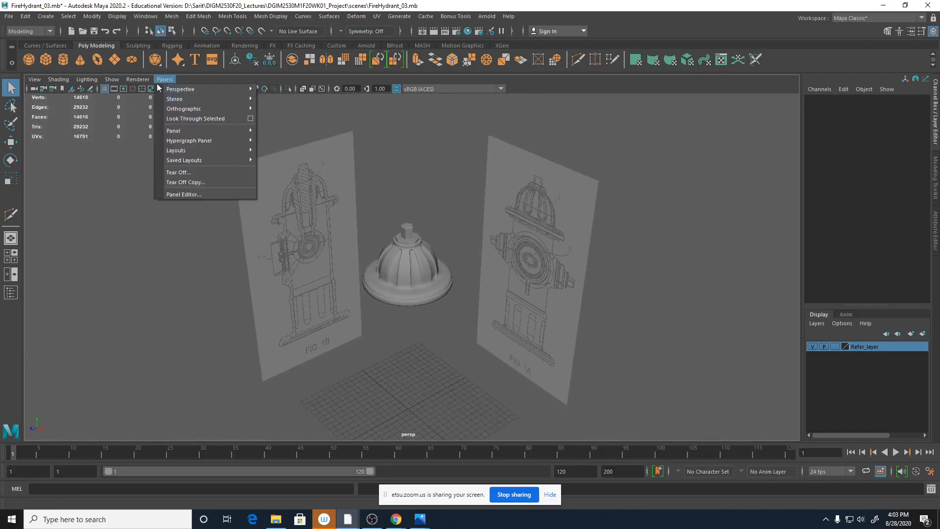
mouse_move(116, 80)
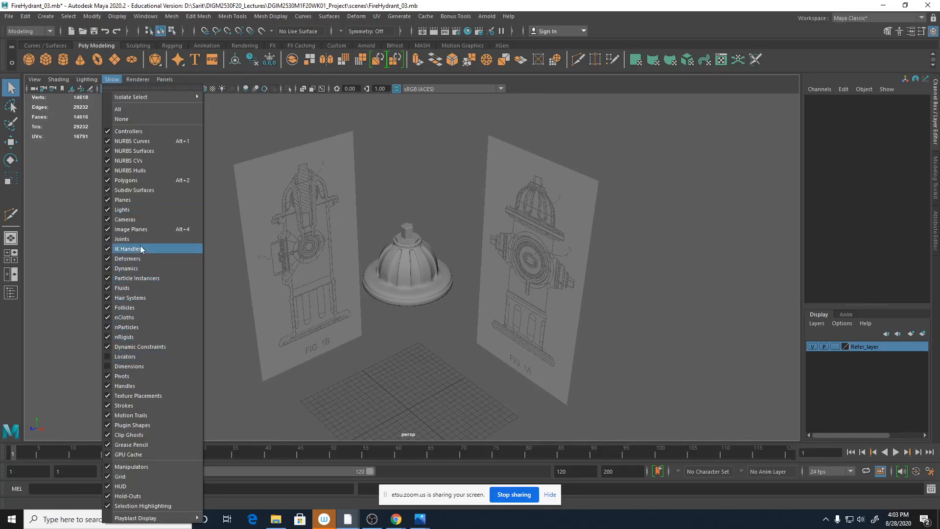
click(142, 230)
key(f)
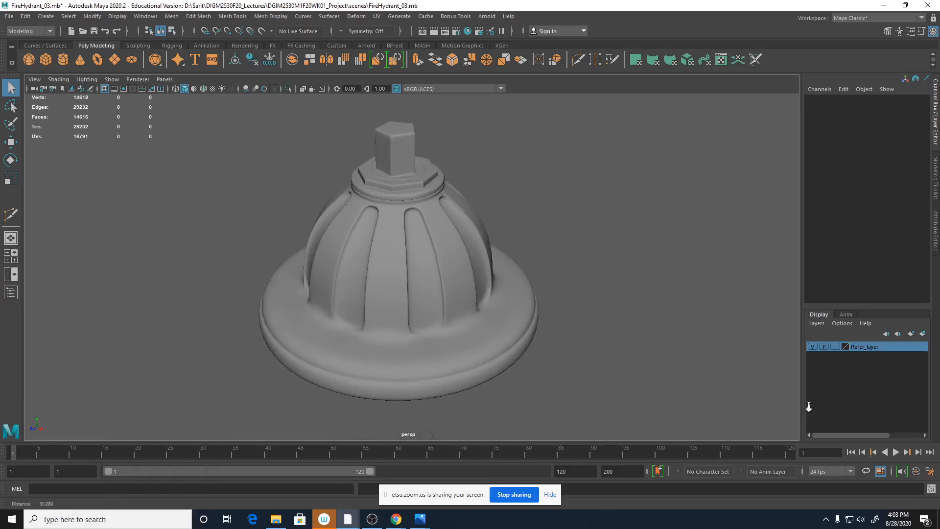
click(203, 89)
mouse_move(453, 307)
alt+mouse_down()
mouse_move(465, 304)
mouse_move(490, 321)
alt+mouse_up()
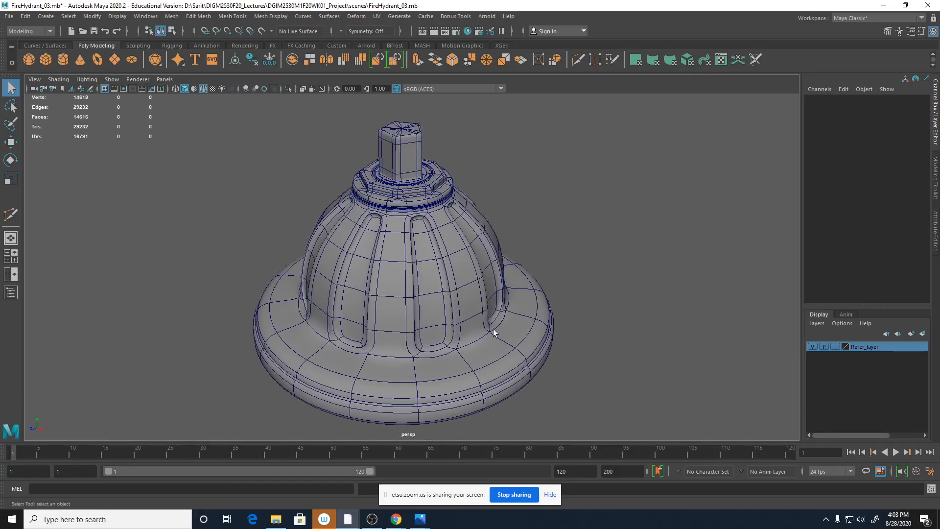
Step: Open Snipping Tool and capture a rectangular snip of the wireframed dome in the perspective view
click(103, 519)
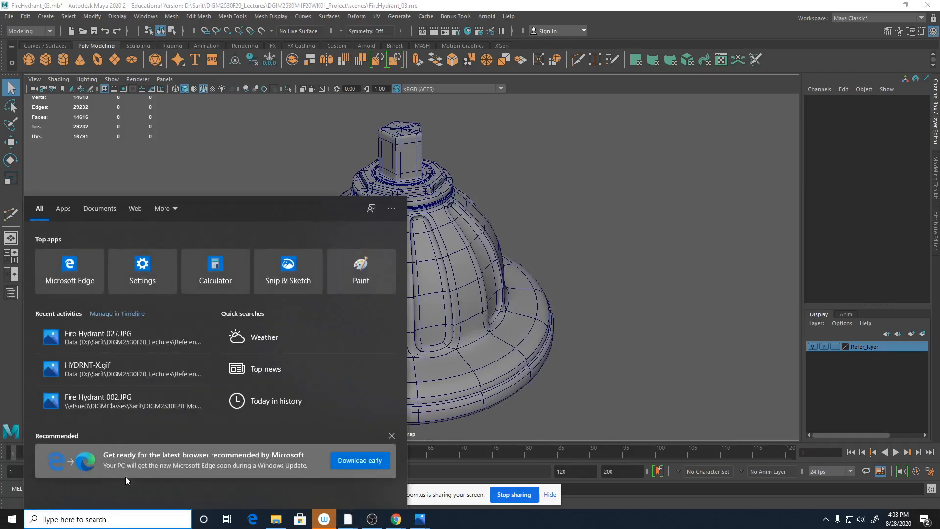
text(snip)
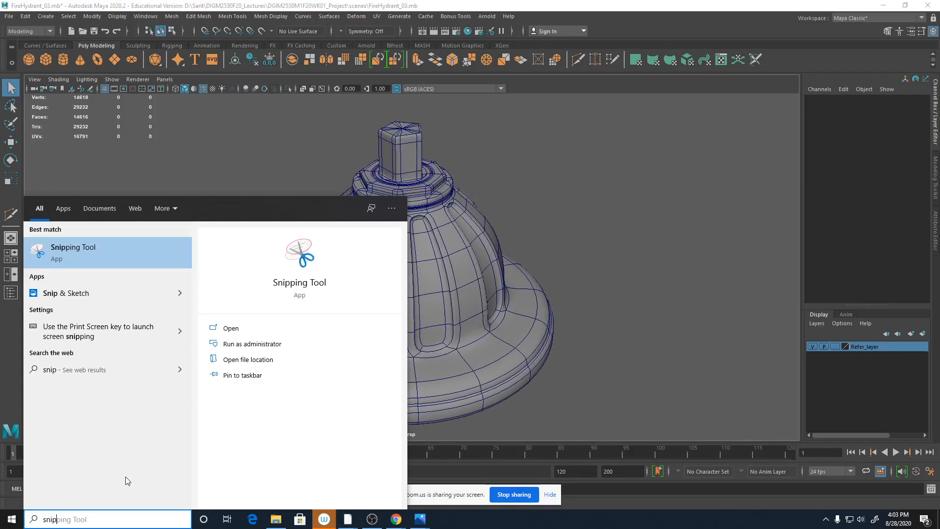
key(Return)
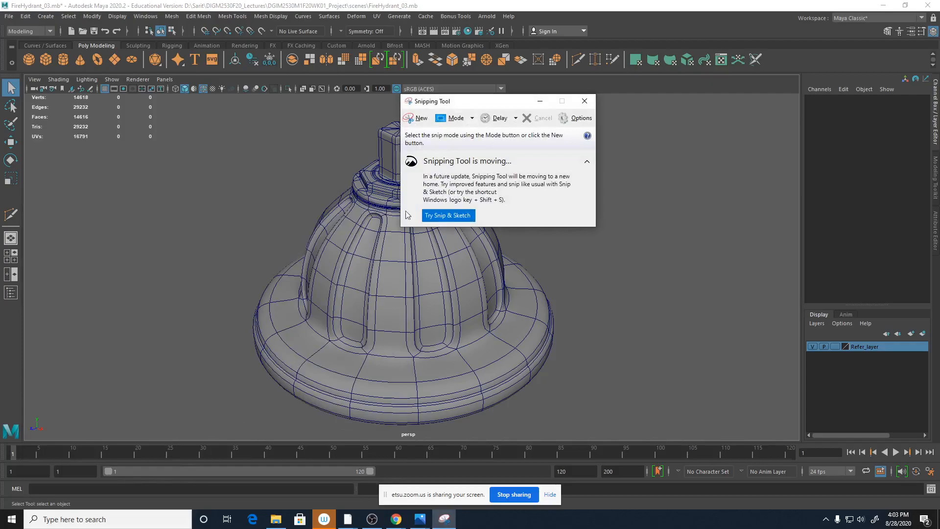
click(419, 120)
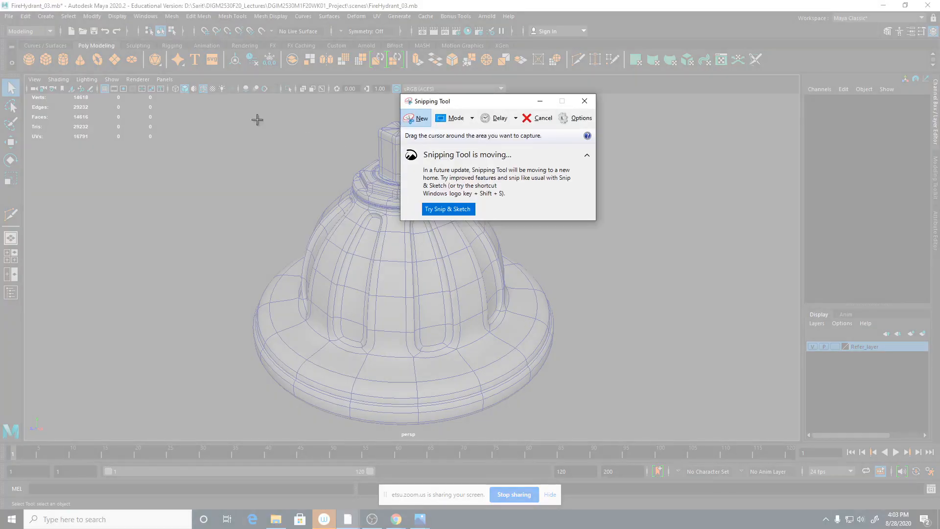
drag(190, 100, 637, 429)
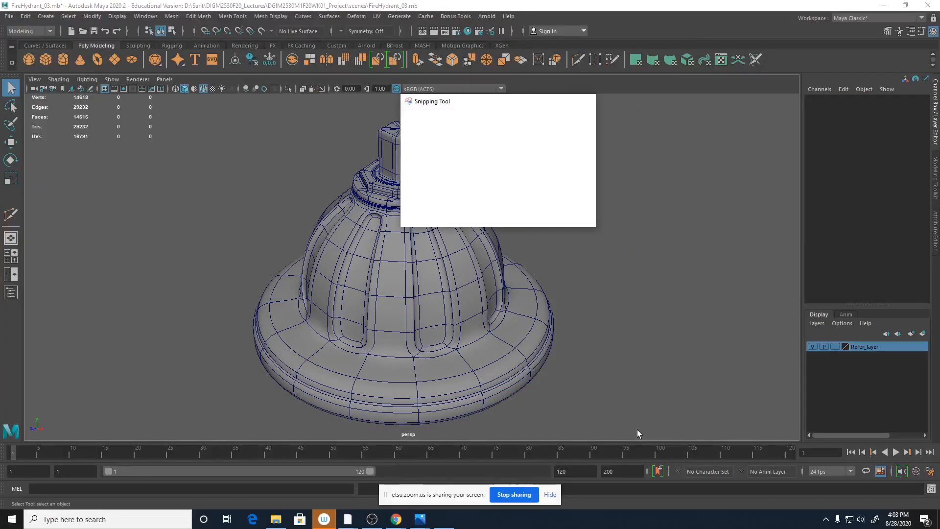
Step: Save the snip as the PNG Cap01 in the images folder of DGIM2530M1F20WK01_Project and put Snipping Tool away
click(271, 44)
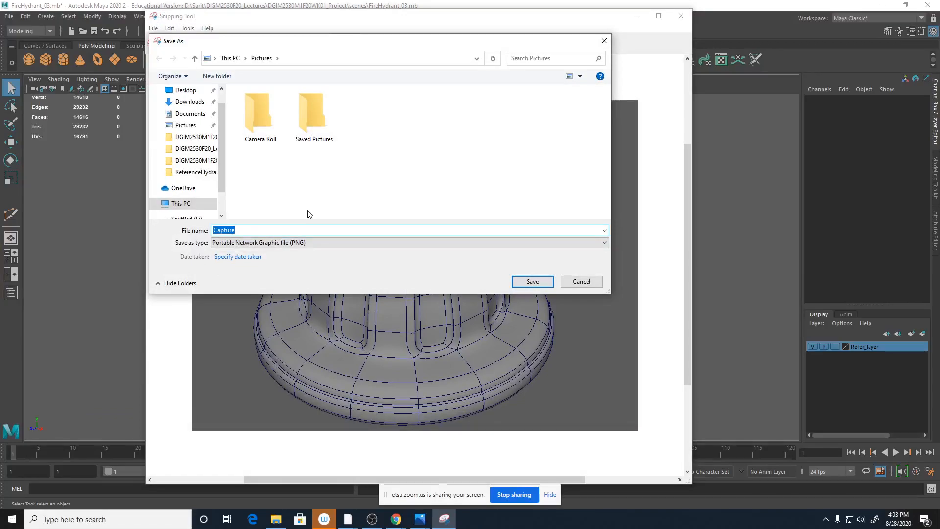
text(Cap01)
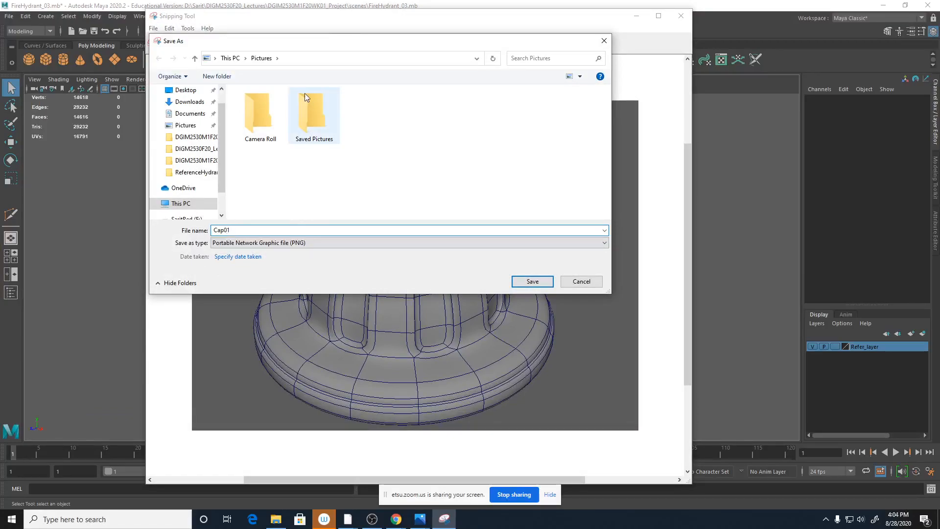
click(219, 204)
click(181, 169)
scroll(320, 217, down, 3)
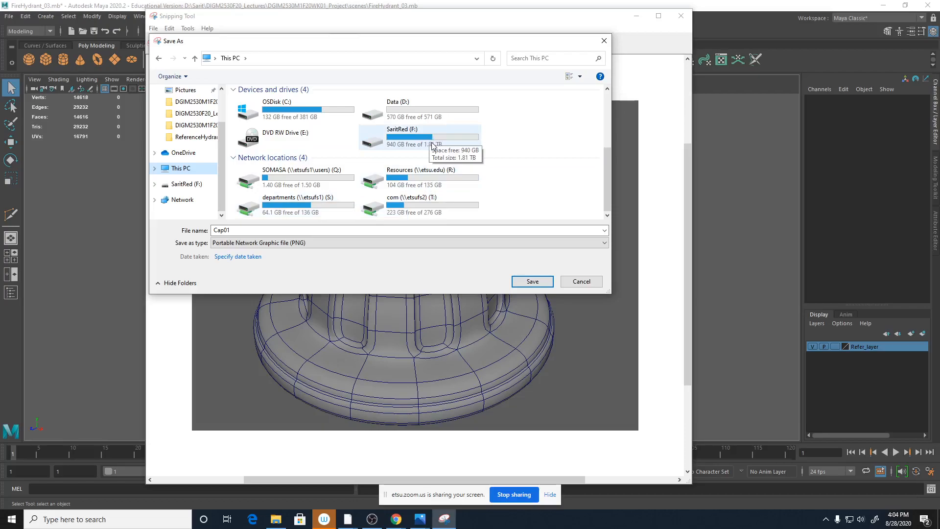
double_click(399, 113)
click(260, 116)
double_click(261, 116)
double_click(277, 106)
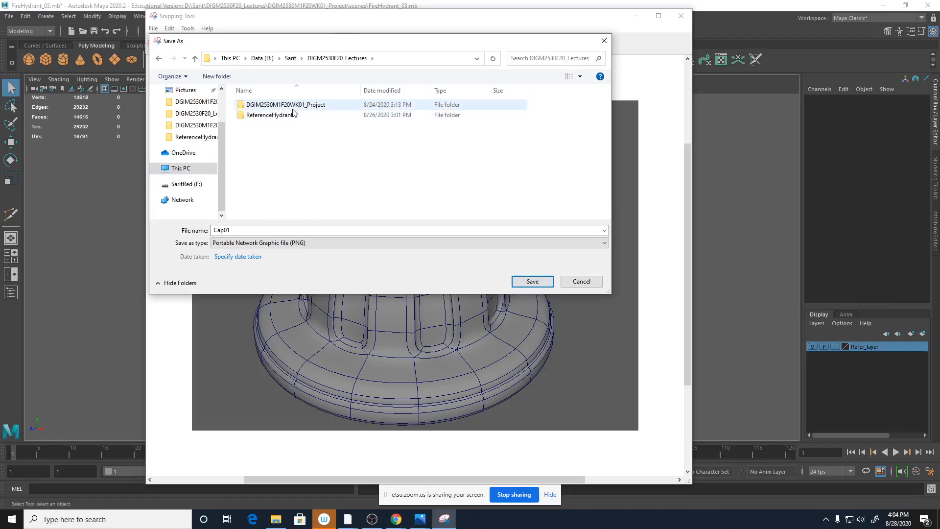
double_click(292, 106)
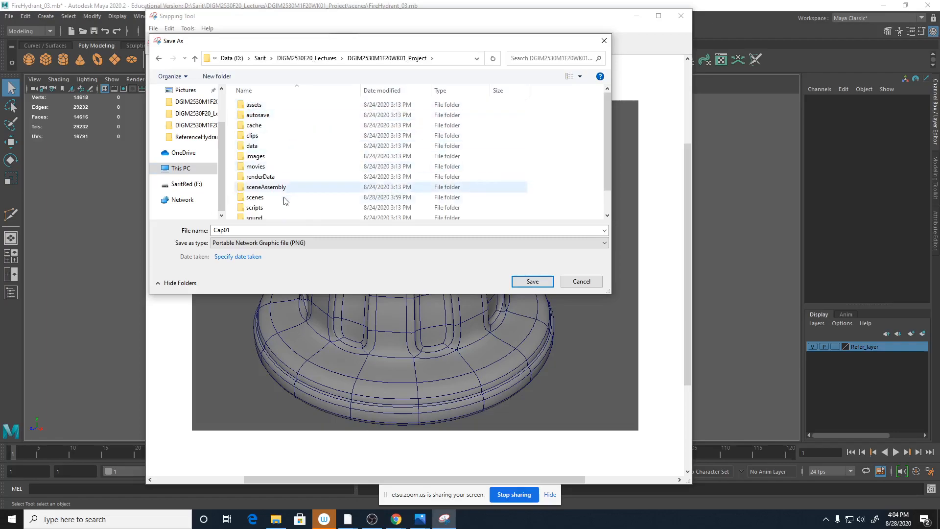
double_click(255, 156)
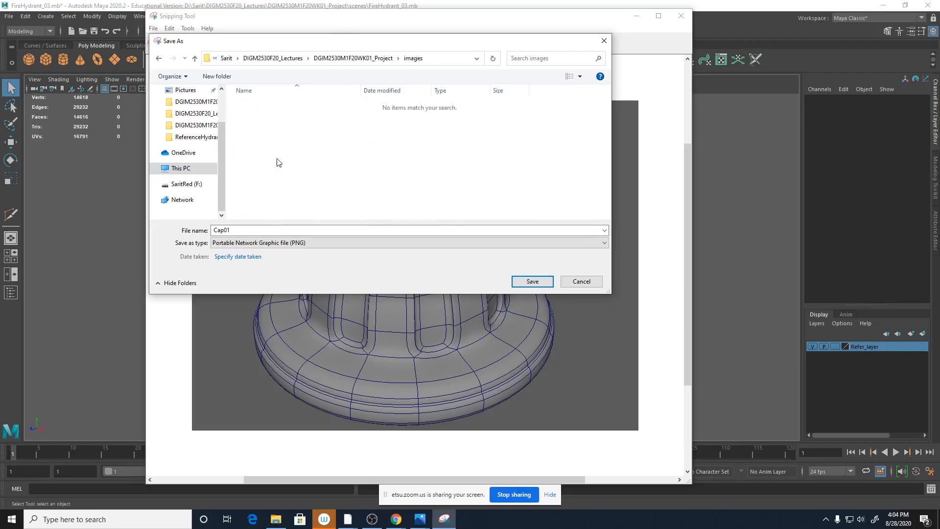
click(525, 283)
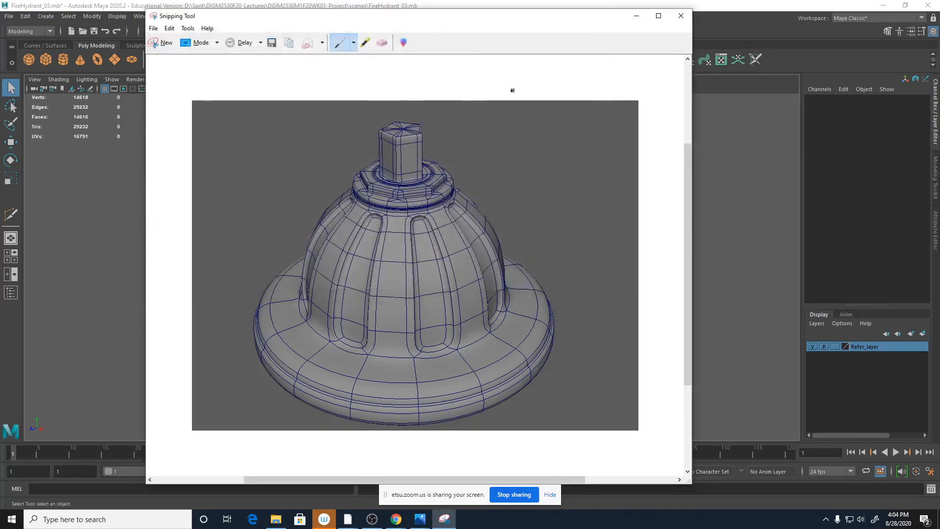
drag(474, 6, 164, 0)
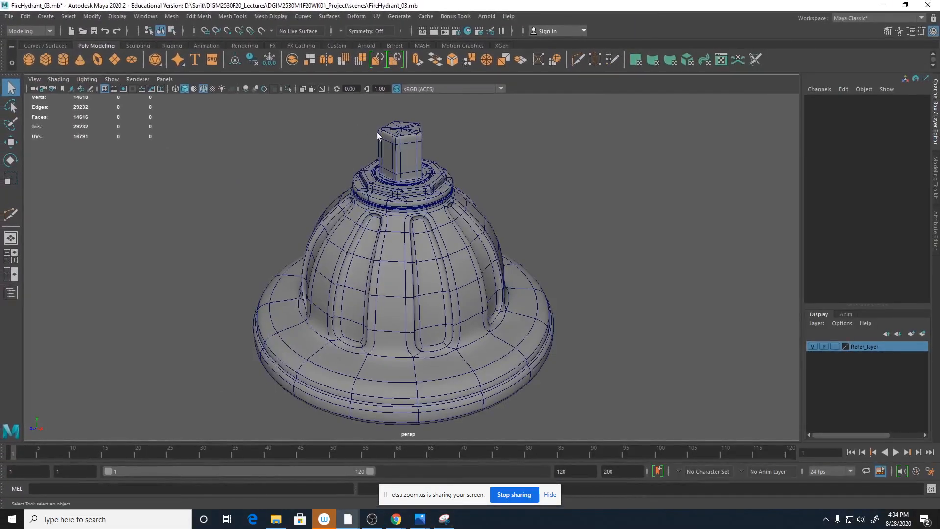
Step: Switch to the four-view layout, hide Refer_layer, and frame the whole dome in the top view
key(space)
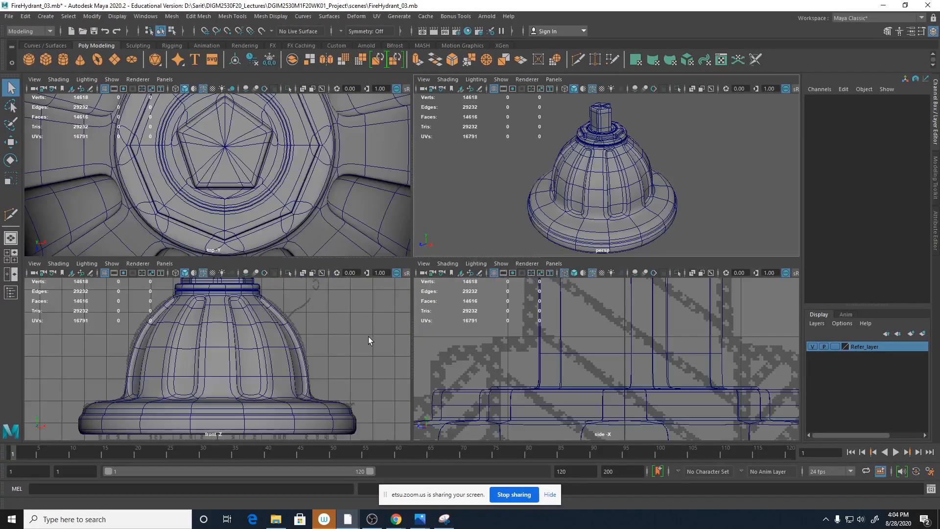
alt+right_drag(368, 336, 358, 334)
click(126, 264)
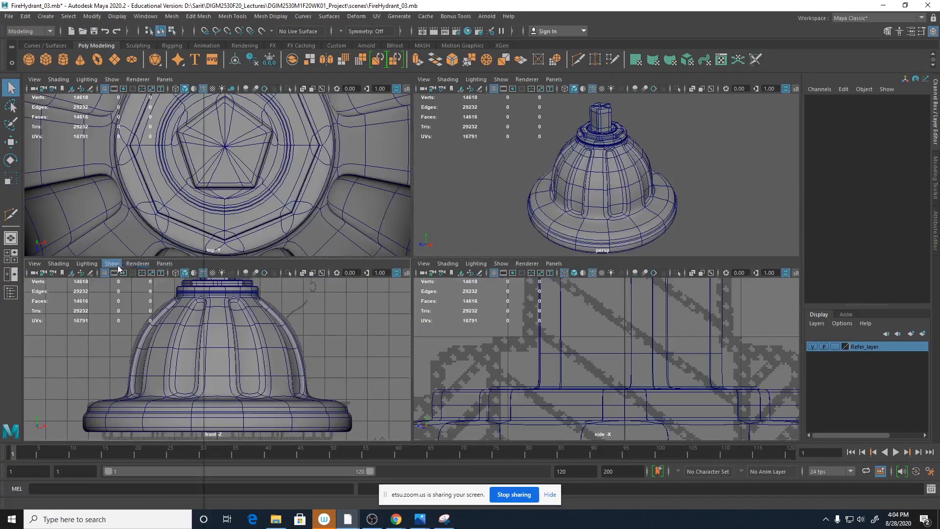
click(117, 265)
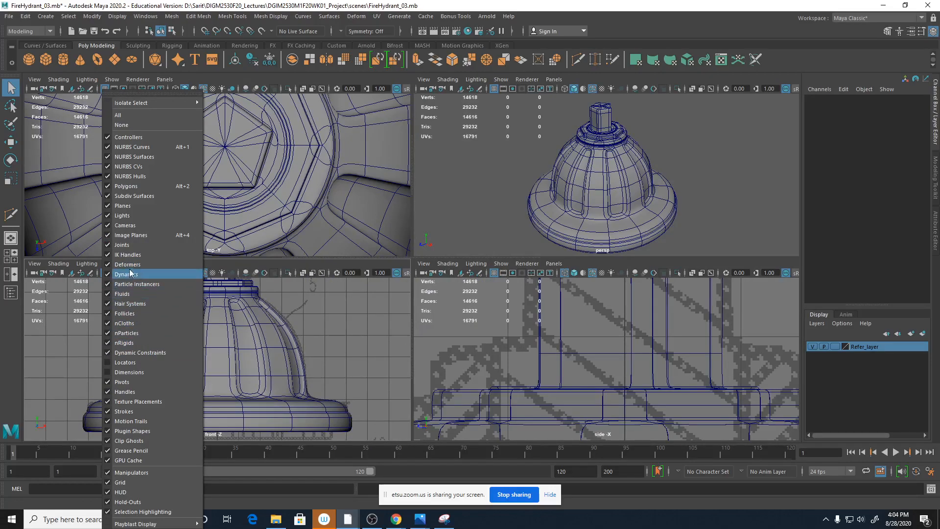
click(857, 382)
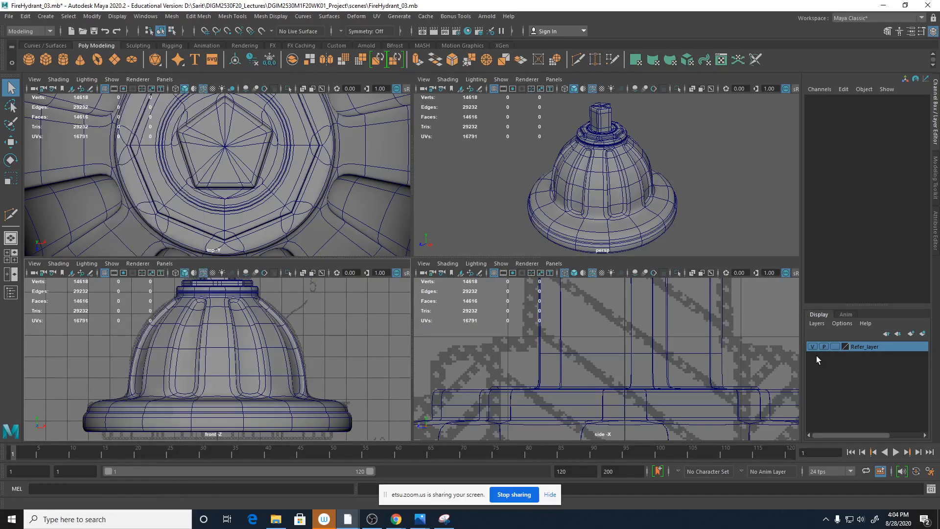
click(813, 346)
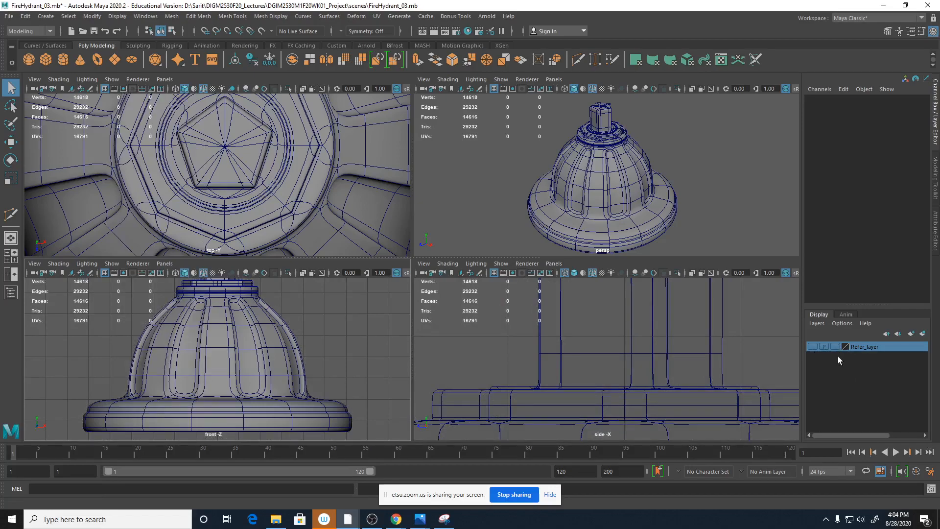
alt+right_drag(321, 172, 261, 194)
alt+middle_drag(262, 194, 264, 196)
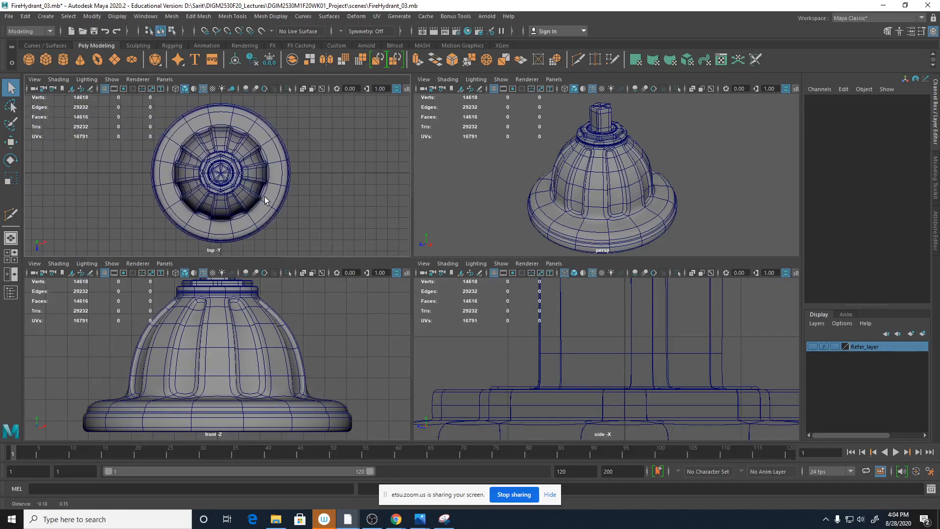
Step: Turn off the grid in the top, front and side views
click(105, 89)
click(105, 273)
click(493, 272)
Step: Frame the whole dome in the side and front views and set the side view to shaded display
scroll(720, 362, down, 5)
scroll(719, 362, down, 6)
scroll(607, 357, up, 3)
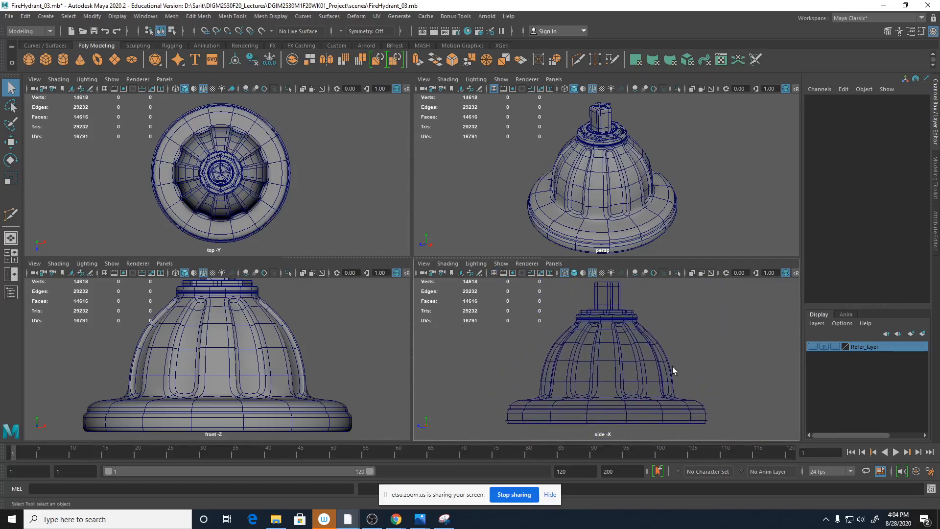
key(5)
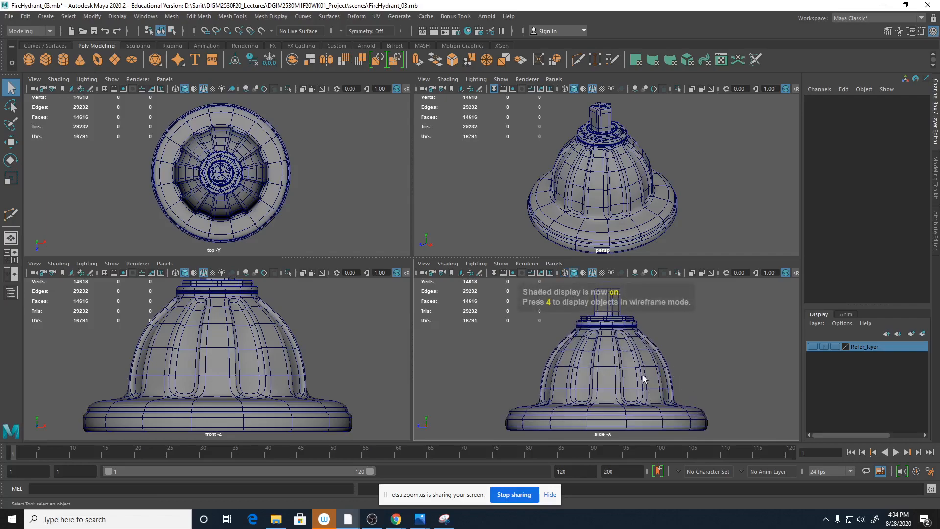
scroll(294, 346, down, 4)
mouse_move(301, 351)
alt+middle_down()
mouse_move(298, 377)
mouse_move(302, 366)
alt+middle_up()
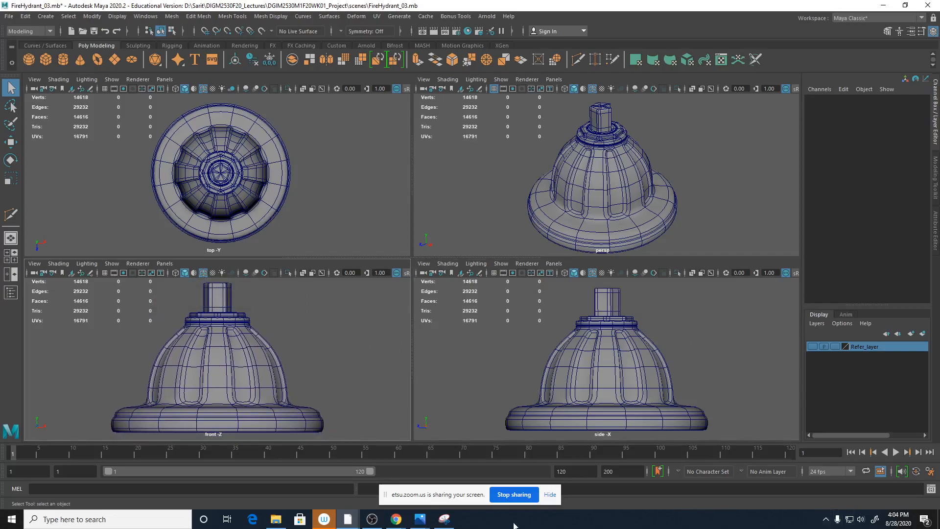
Step: Look at the reference photo Fire Hydrant 026.JPG in Photos and put its window away
click(420, 519)
click(461, 491)
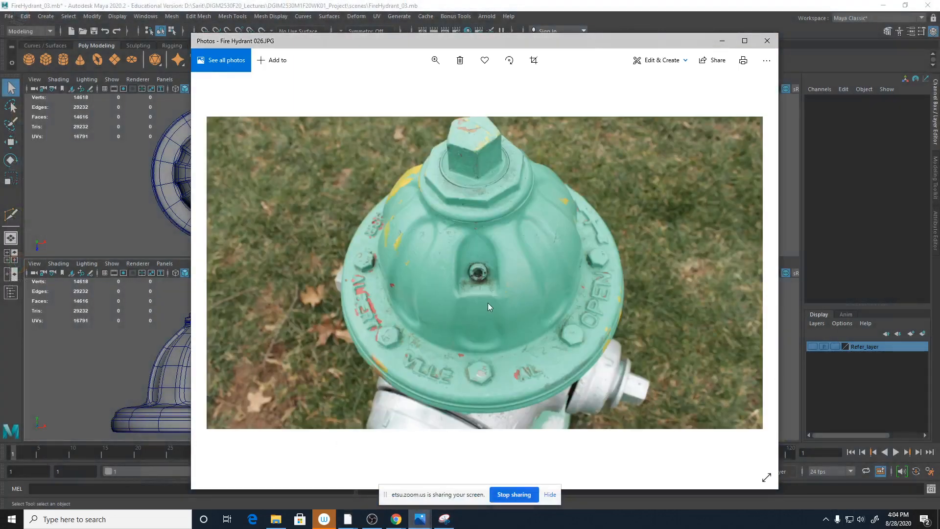
click(721, 41)
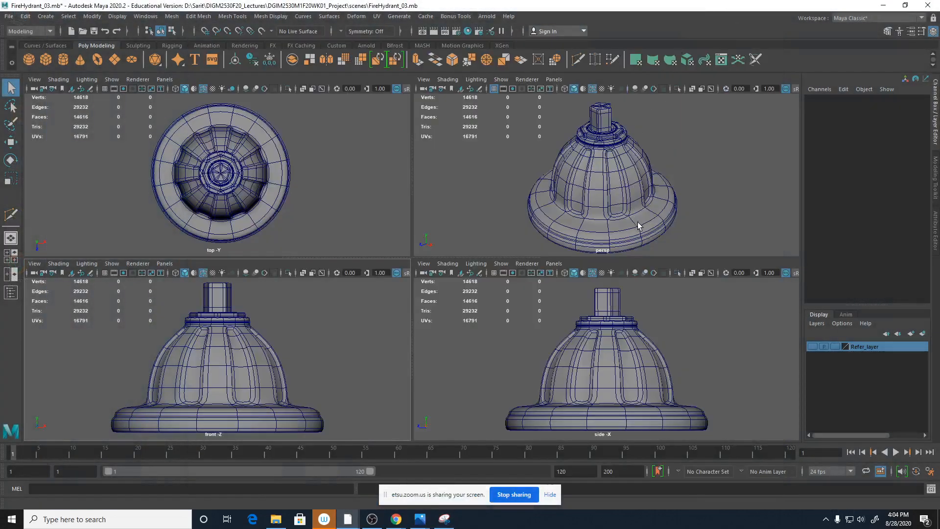
Step: Maximize the top view and capture a rectangular snip of the wireframed dome with Snipping Tool
key(space)
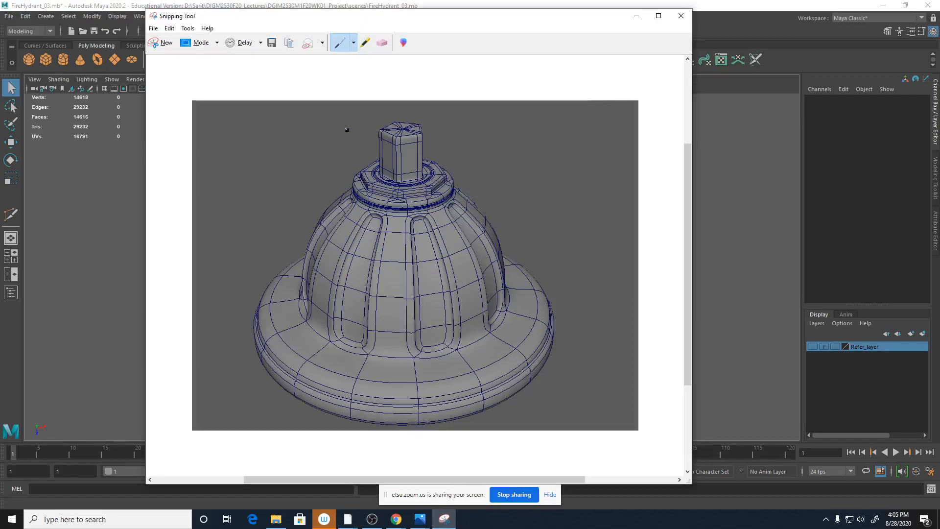
click(165, 45)
drag(241, 100, 612, 419)
Step: Save the top-view snip as the PNG Cap02 in the project's images folder and return to Maya
click(321, 43)
click(309, 117)
click(278, 231)
drag(277, 231, 284, 231)
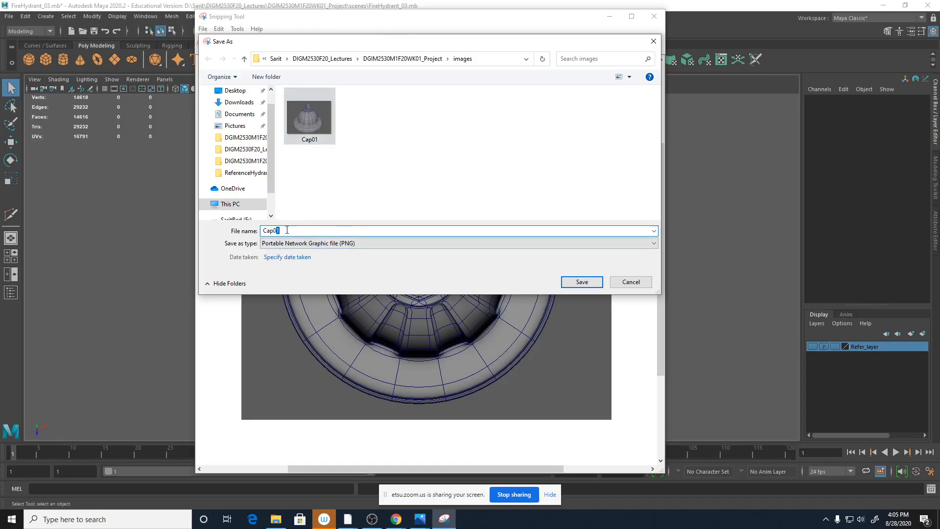
text(2)
click(568, 283)
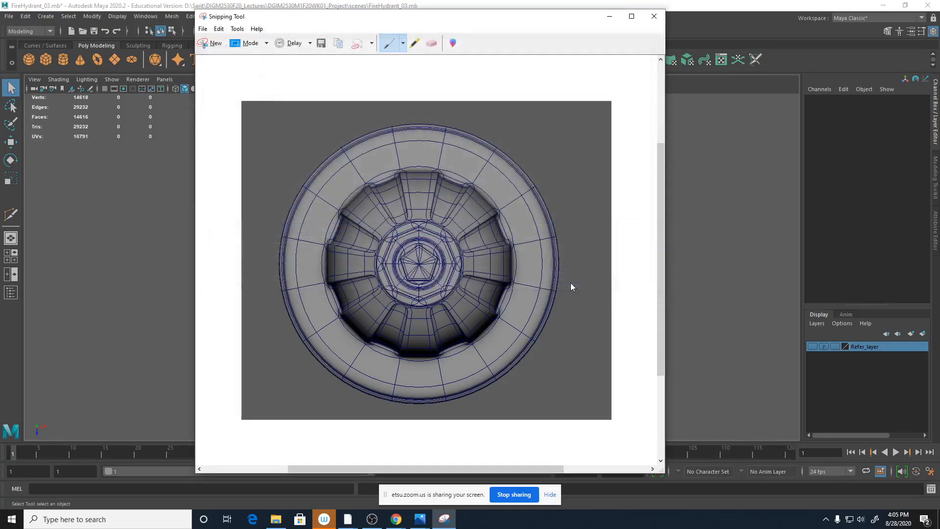
click(702, 99)
Step: Maximize the front view and capture a rectangular snip of the wireframed dome with Snipping Tool
key(space)
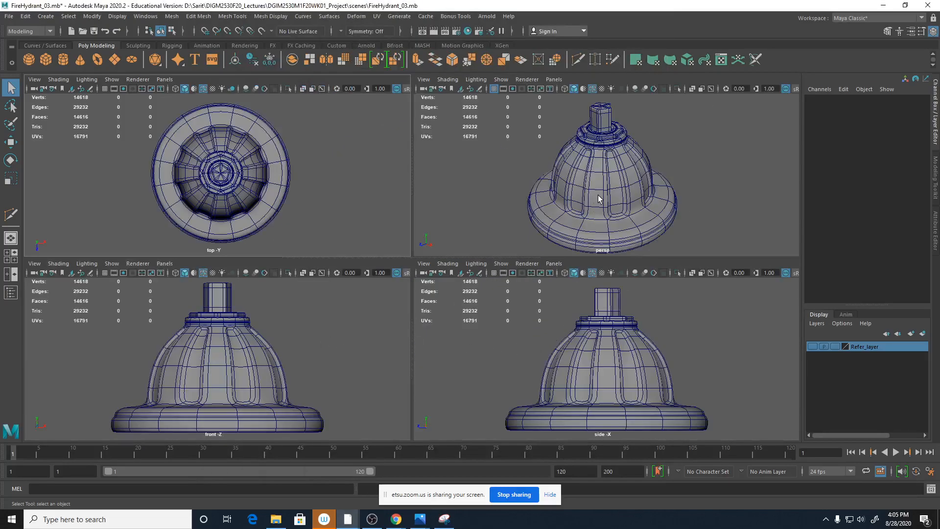
key(space)
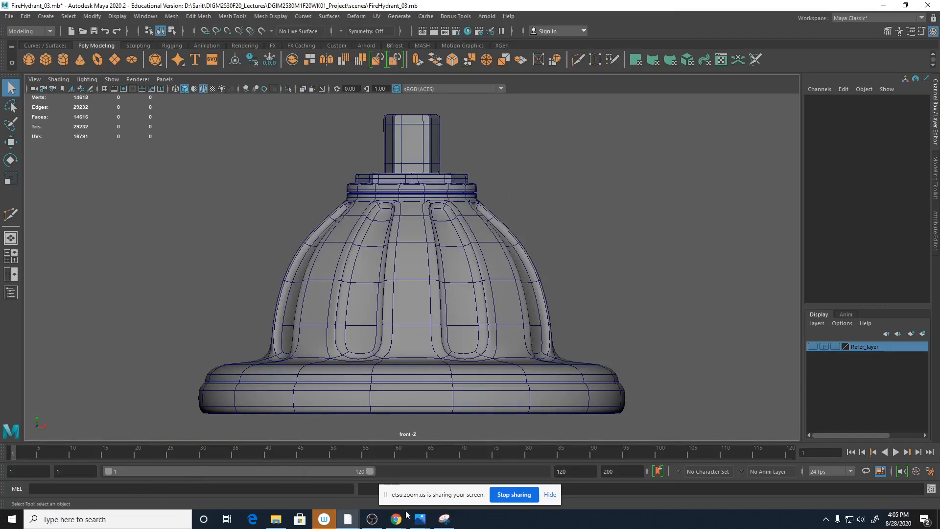
click(442, 521)
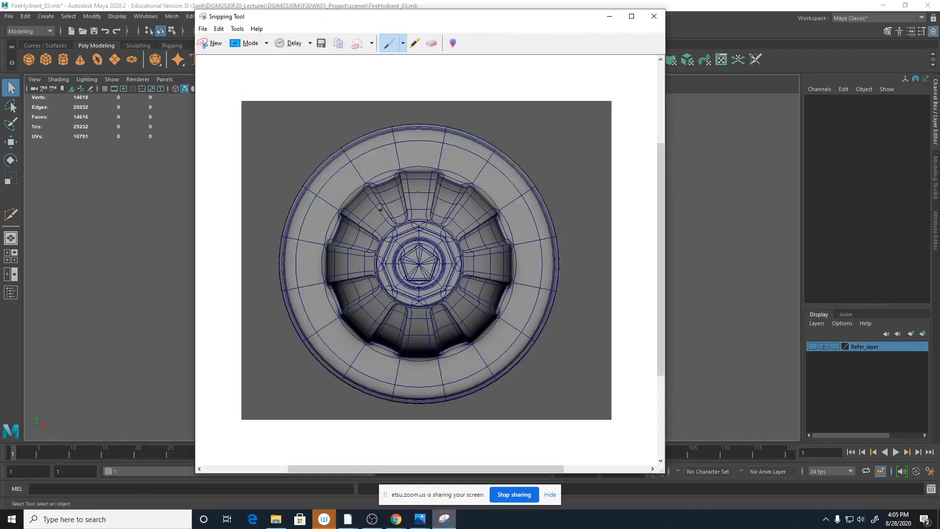
click(321, 44)
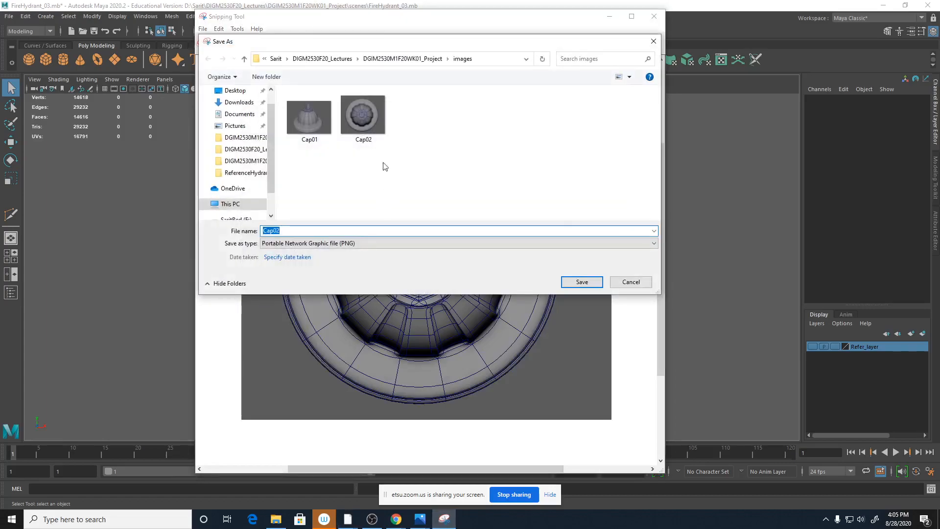
click(631, 282)
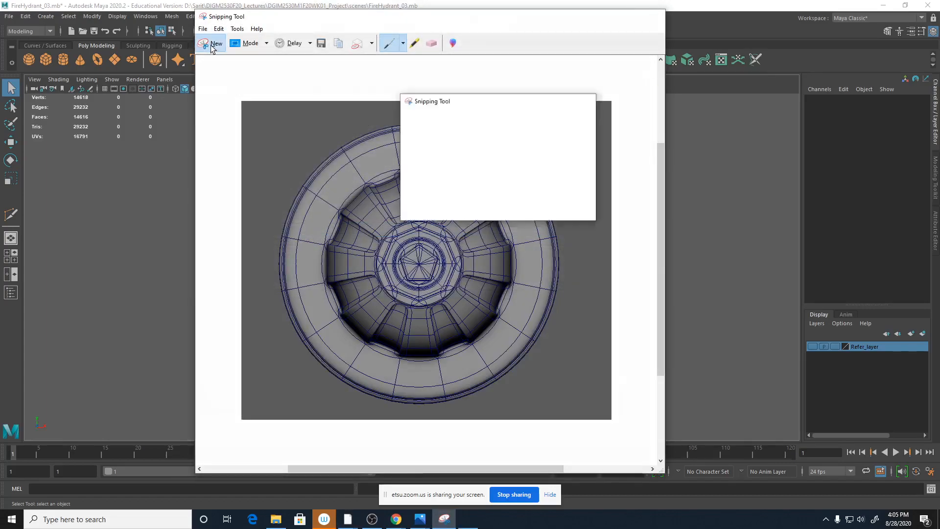
click(213, 43)
drag(179, 96, 679, 436)
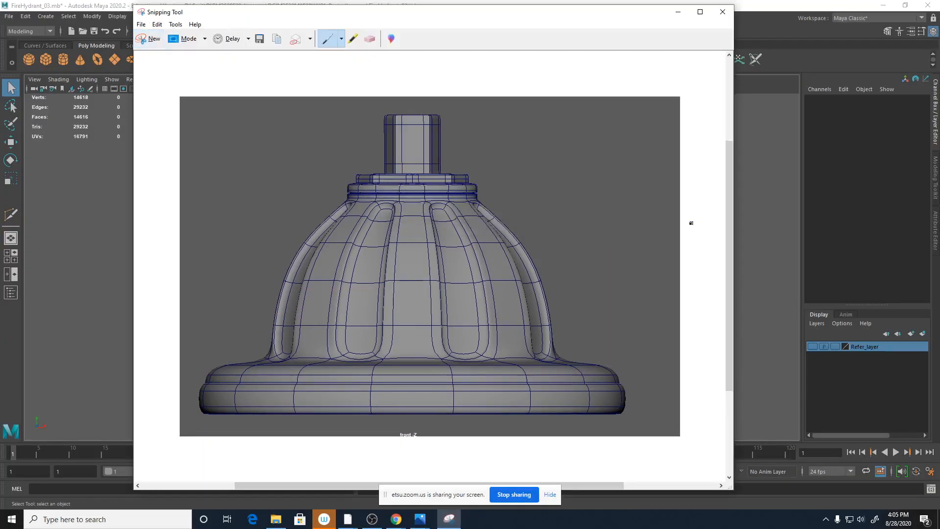
Step: Save the front-view snip as the PNG Cap03 in the project's images folder and return to Maya
click(260, 40)
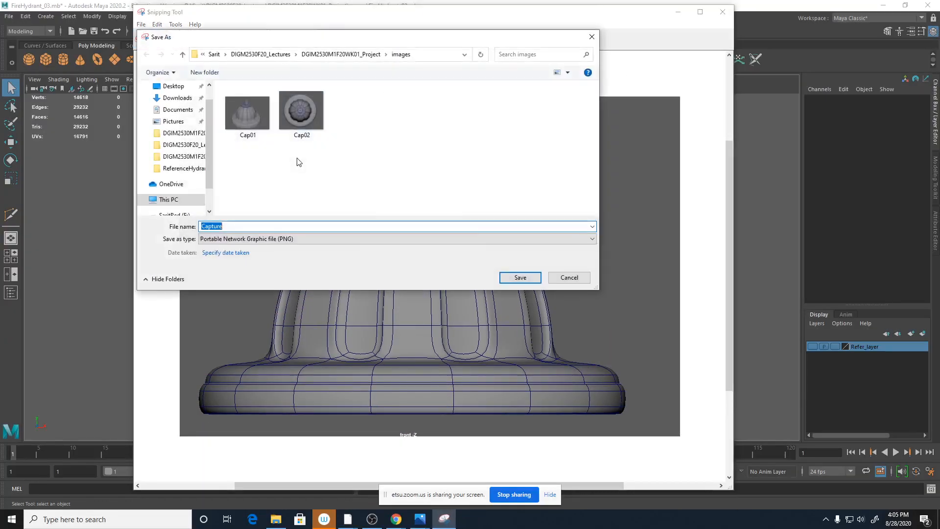
click(296, 129)
click(221, 227)
drag(214, 227, 233, 231)
text(3)
key(Return)
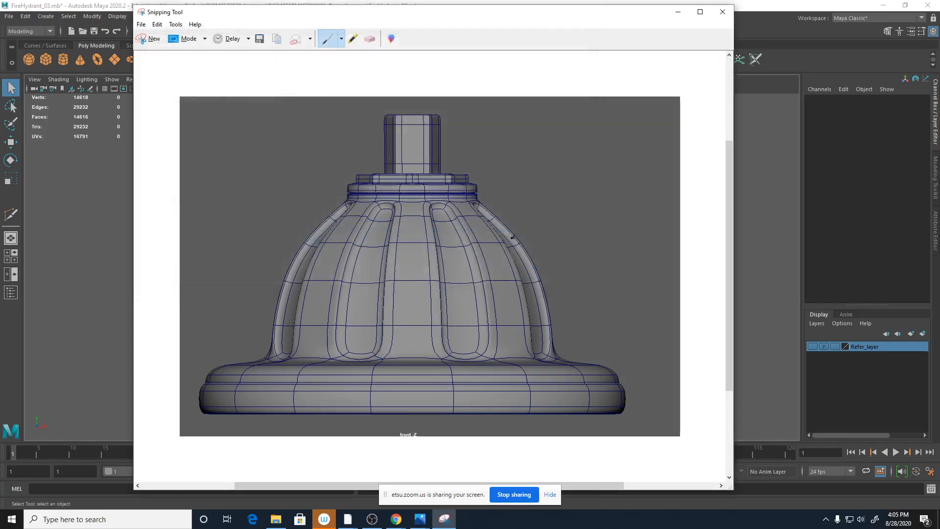
click(742, 164)
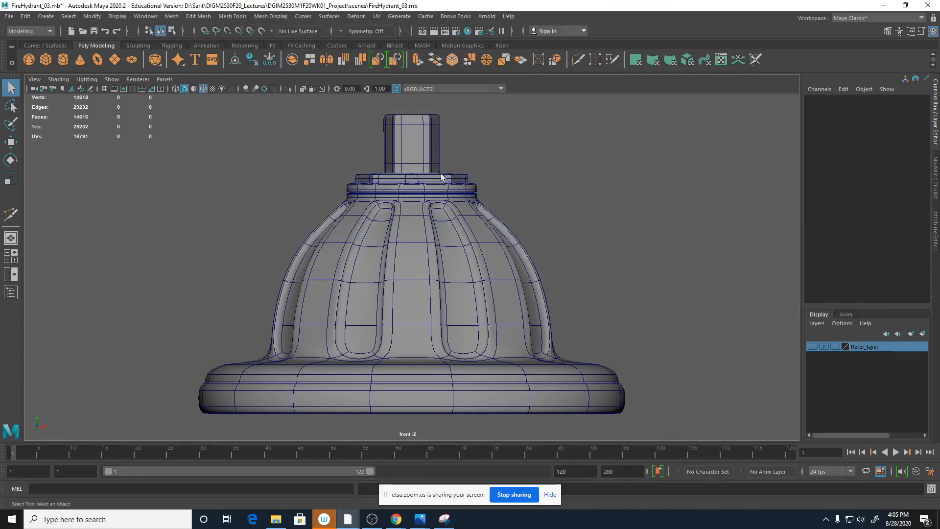
Step: Frame a close-up of the pentagonal nut in the maximized perspective view and capture it as a rectangular snip with Snipping Tool
key(space)
key(space)
scroll(427, 221, up, 7)
alt+drag(399, 189, 442, 392)
alt+middle_drag(425, 307, 450, 319)
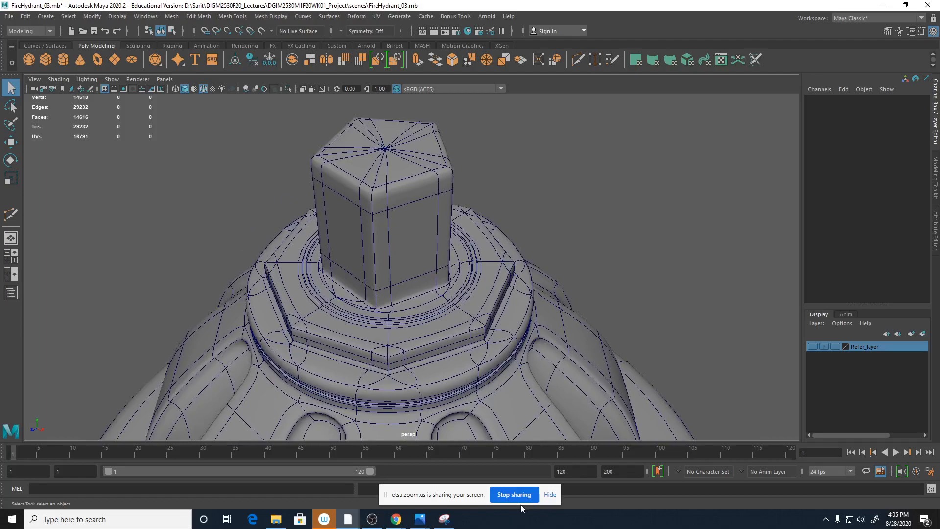
click(444, 518)
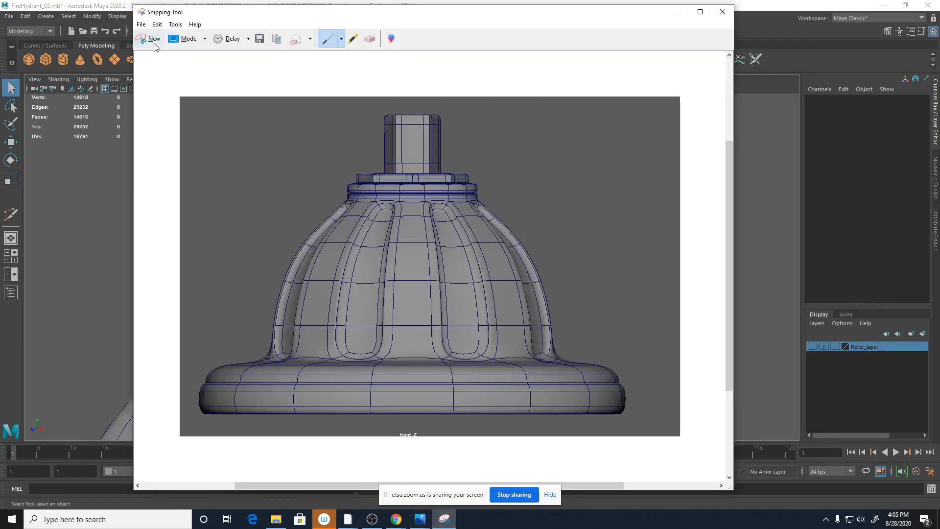
click(154, 41)
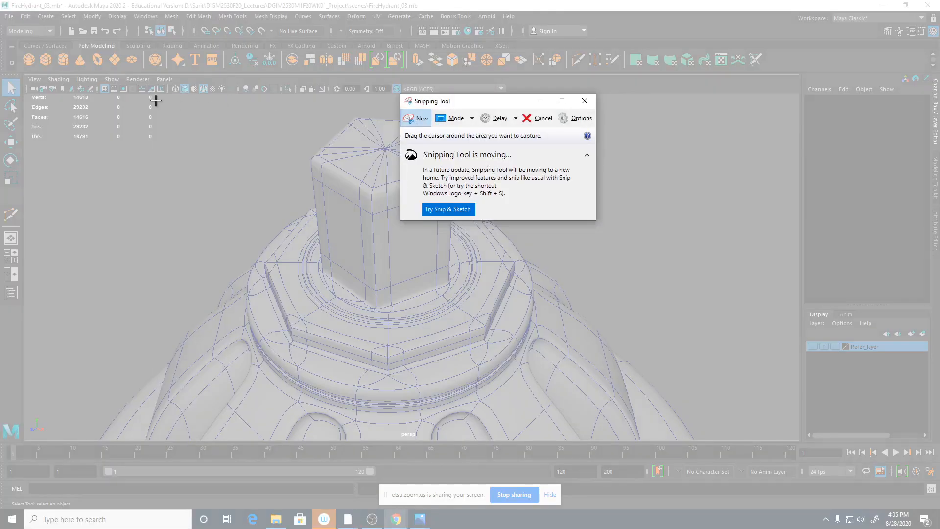
drag(121, 95, 660, 436)
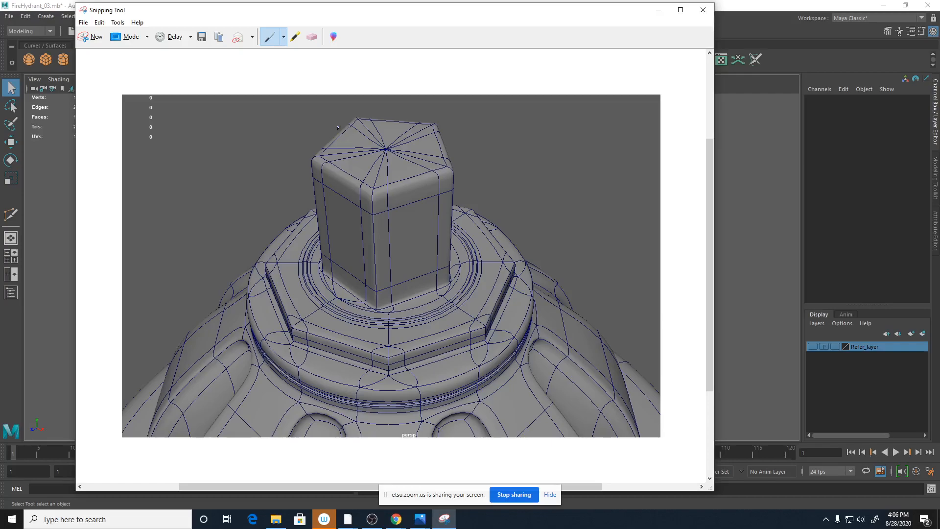
Step: Save the nut close-up snip as the PNG Cap04 in the project's images folder
click(202, 36)
click(298, 111)
double_click(160, 223)
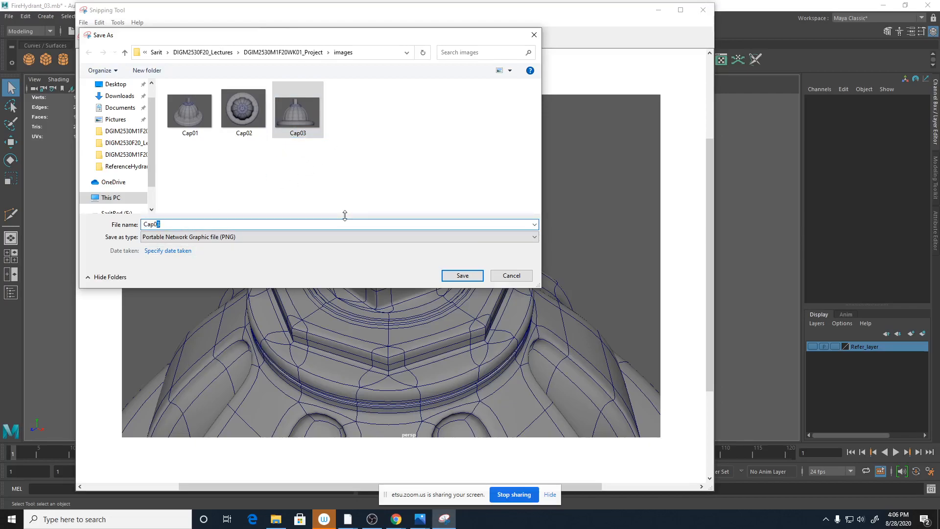
text(4)
key(Return)
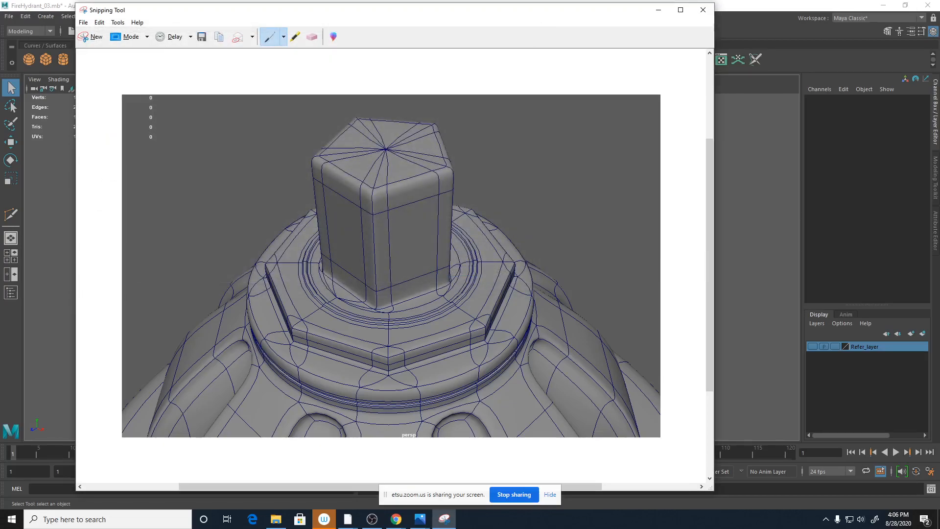
Step: Switch to the course site in Chrome and open the In-Class Exercises topic "Week 1 Exercise: A Fire Hydrant's cap" from the course home page
click(396, 519)
drag(504, 71, 470, 1)
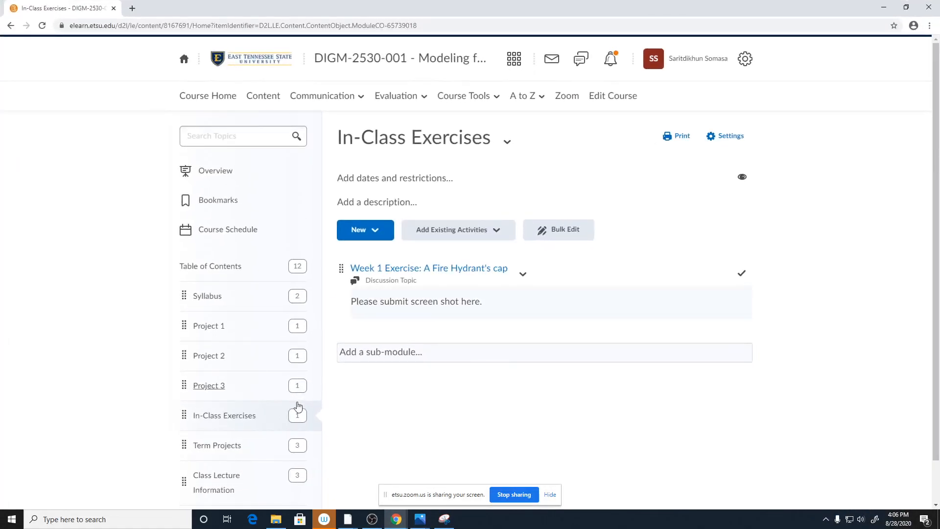
click(206, 96)
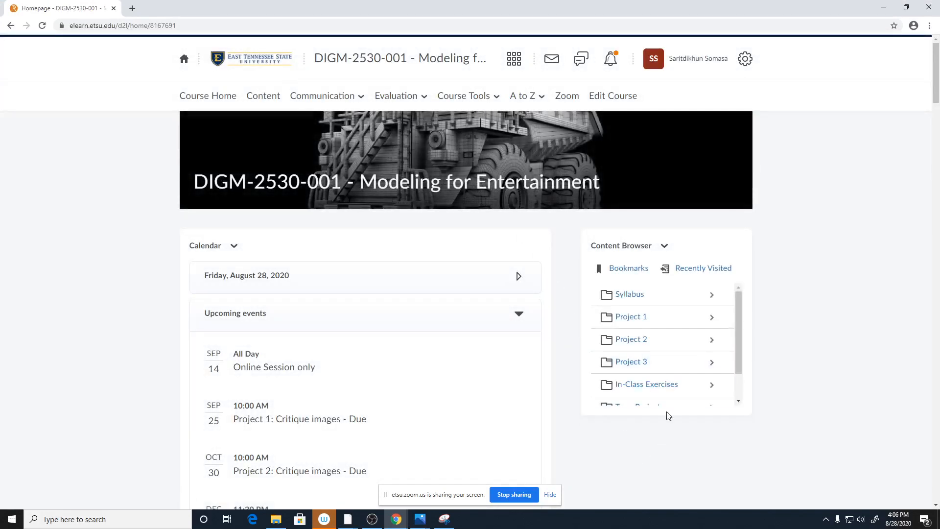
scroll(685, 330, down, 2)
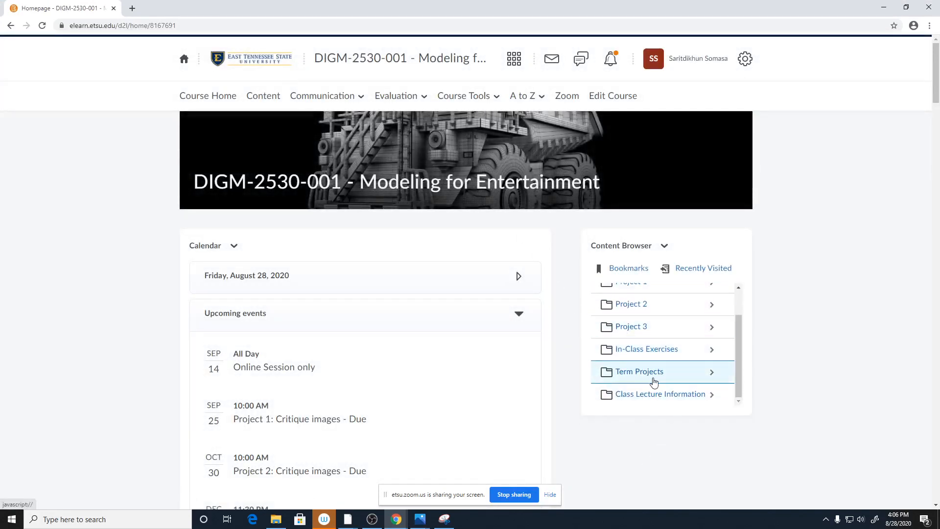
click(654, 356)
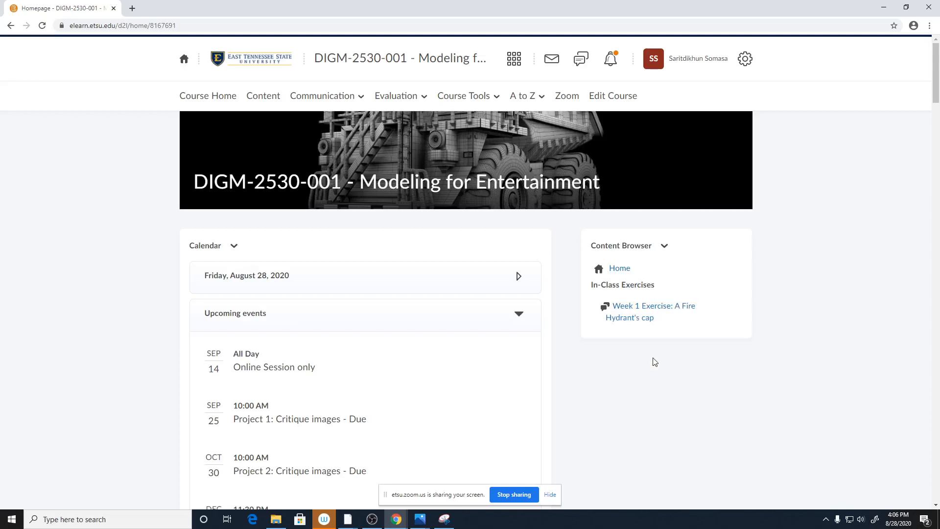
click(643, 322)
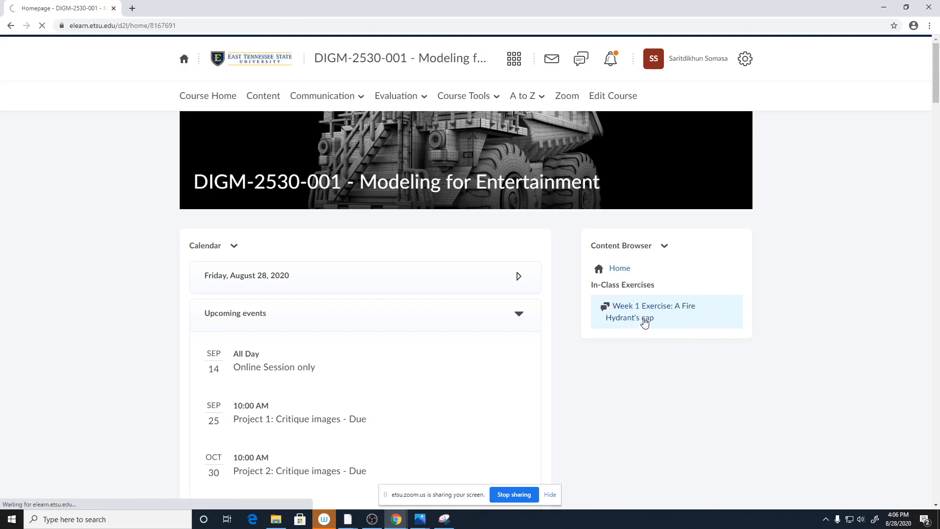
Step: Review the Week 1 Exercise discussion page and return to the In-Class Exercises module
scroll(509, 345, down, 3)
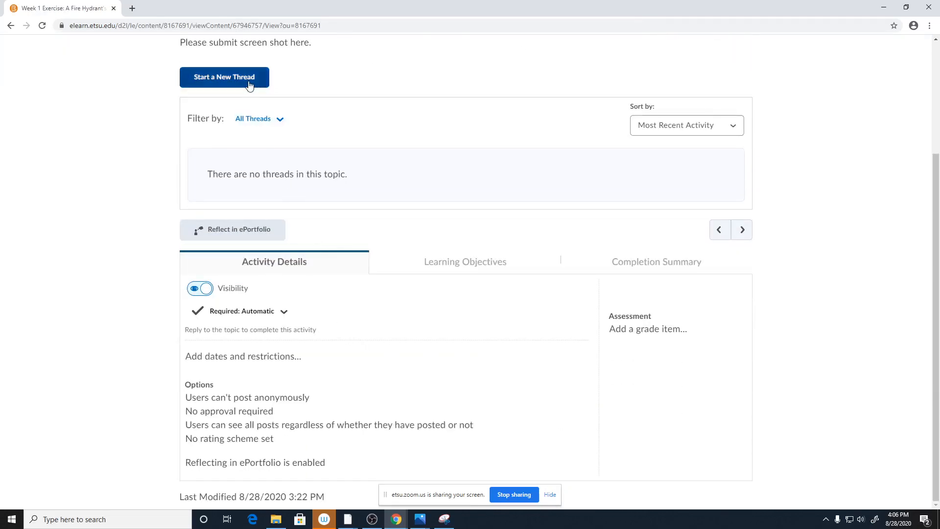
scroll(279, 186, up, 3)
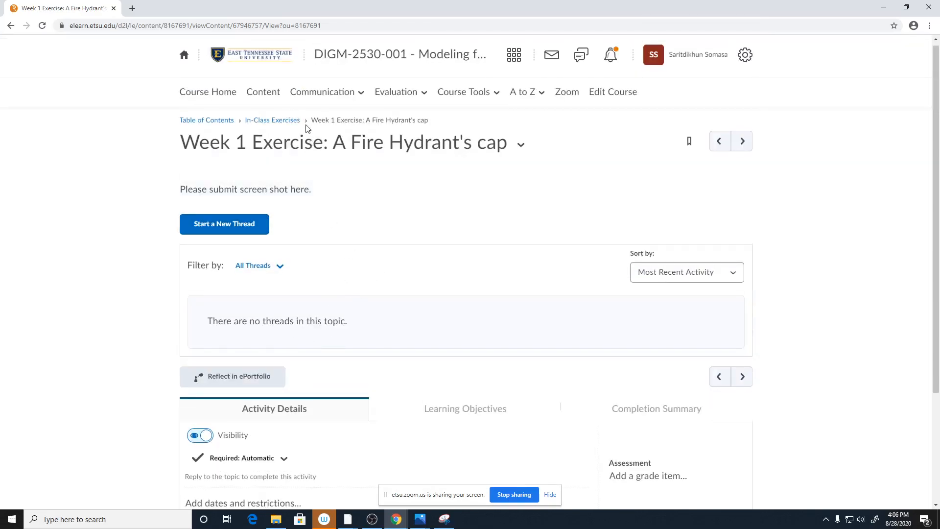
click(272, 120)
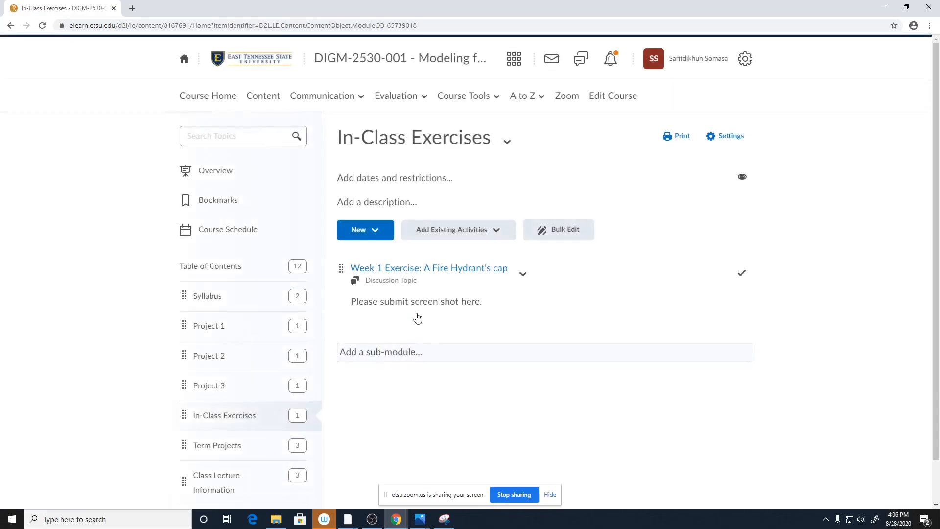
Step: Edit the Week 1 Exercise topic's properties in place and open its description for editing
click(523, 274)
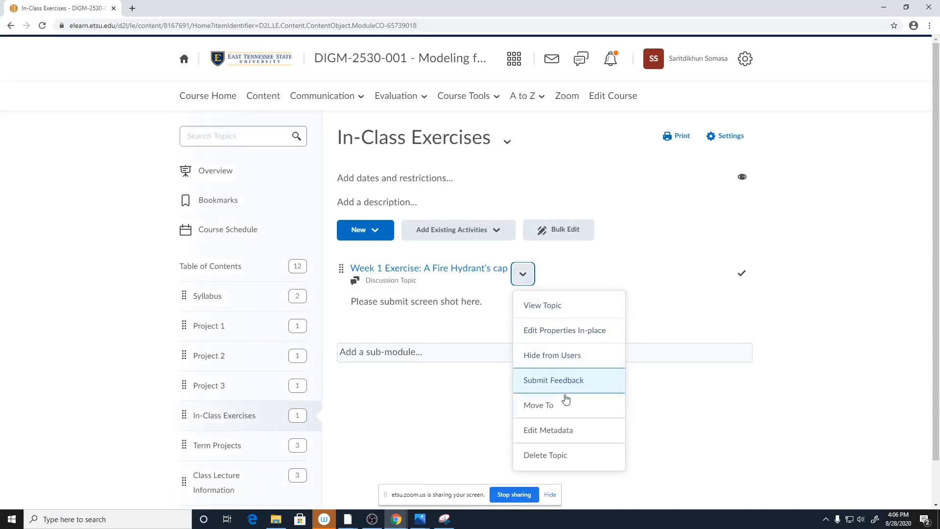
click(551, 330)
click(431, 342)
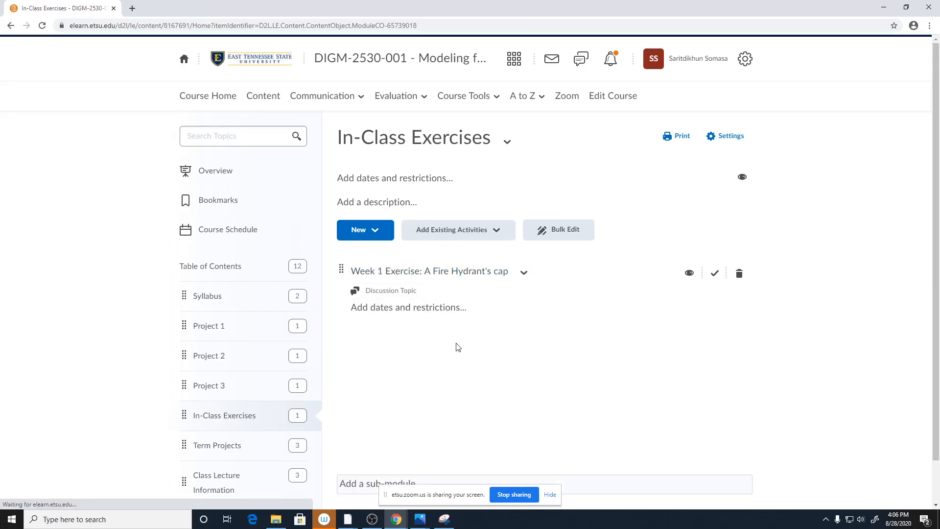
Step: Begin adding an image from the computer to the Week 1 Exercise description and browse to the DGIM2530M1F20WK01_Project images folder on Data (D:)
click(386, 291)
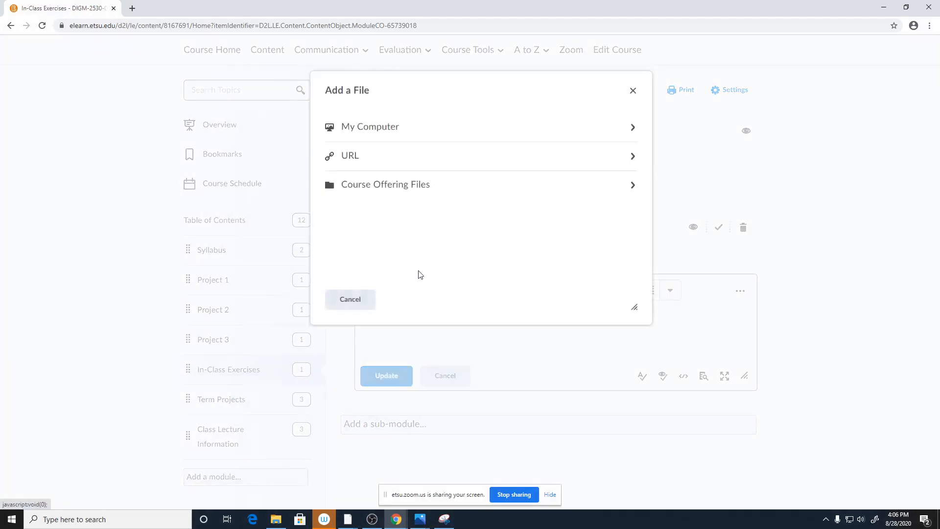
click(421, 135)
click(393, 146)
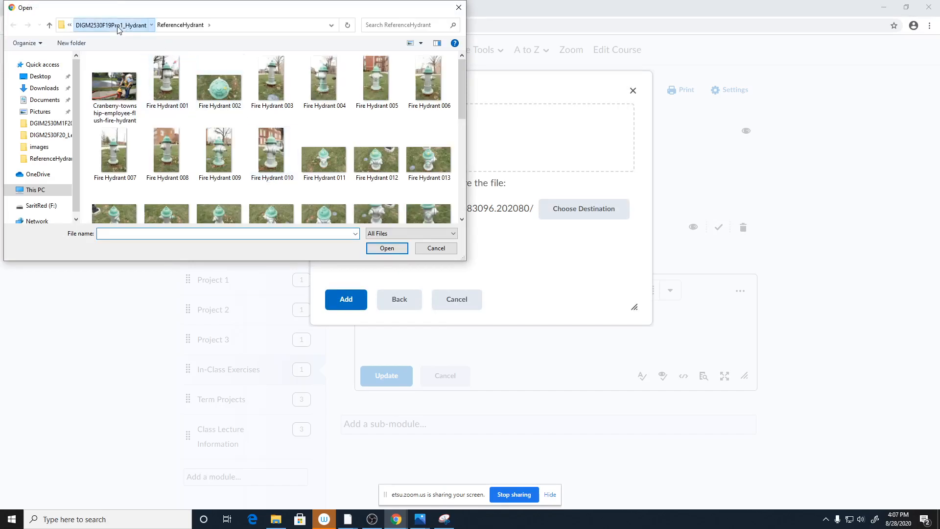
click(118, 25)
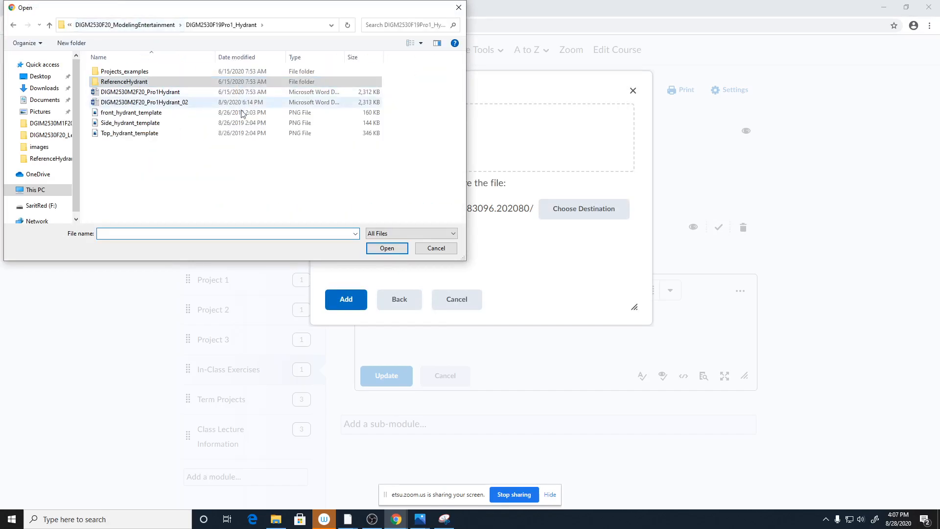
click(164, 25)
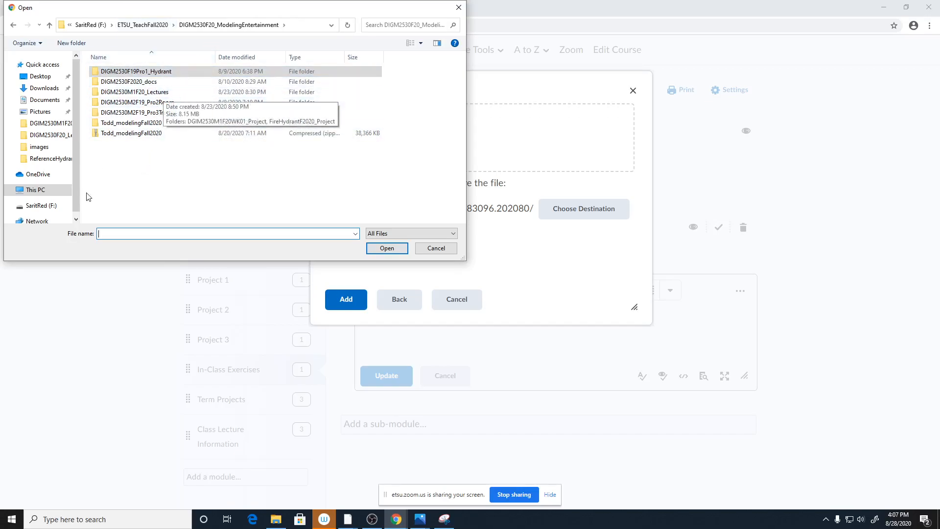
click(35, 189)
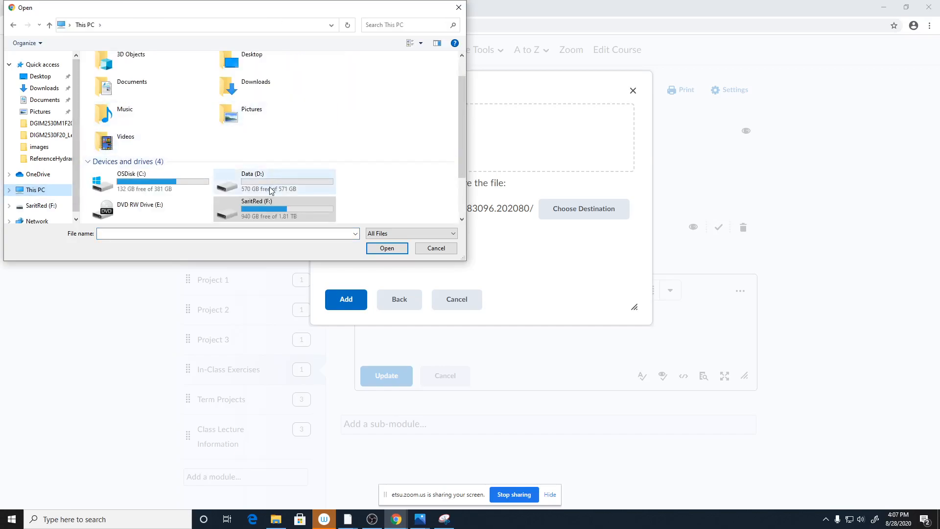
double_click(237, 182)
double_click(103, 82)
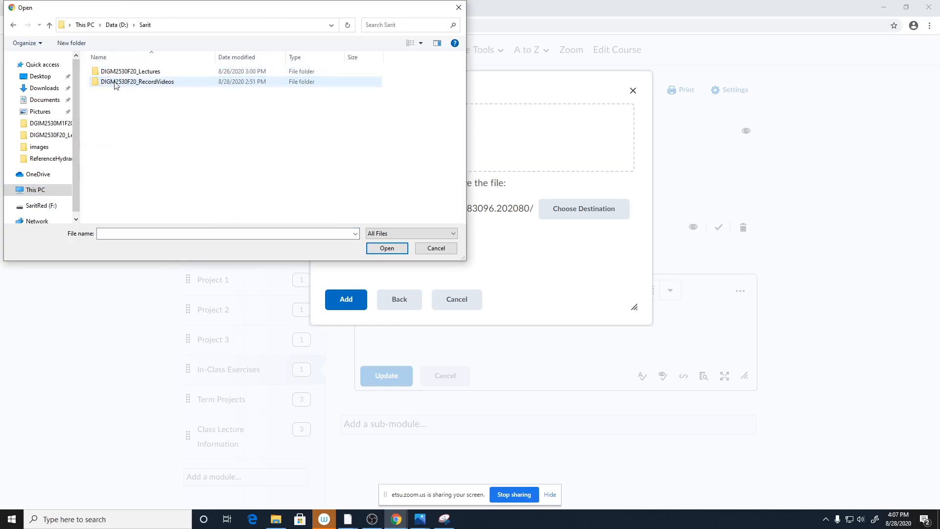
double_click(110, 72)
double_click(125, 72)
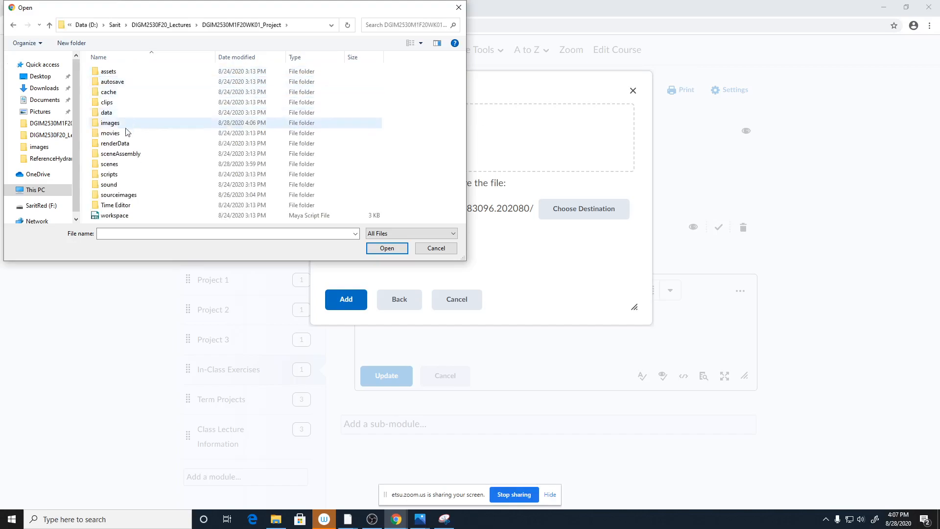
double_click(124, 124)
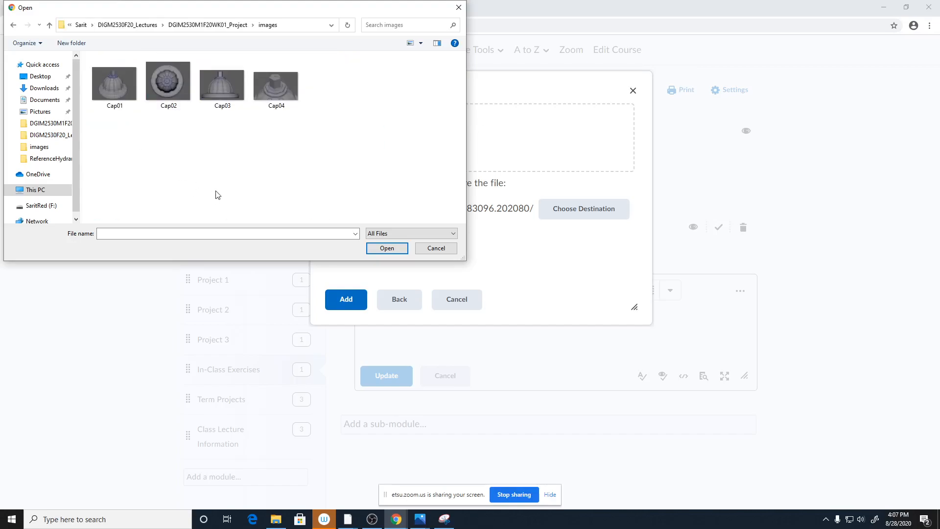
Step: Upload Cap01 and insert it into the Week 1 Exercise description as a decorative image
double_click(116, 94)
click(361, 302)
click(366, 227)
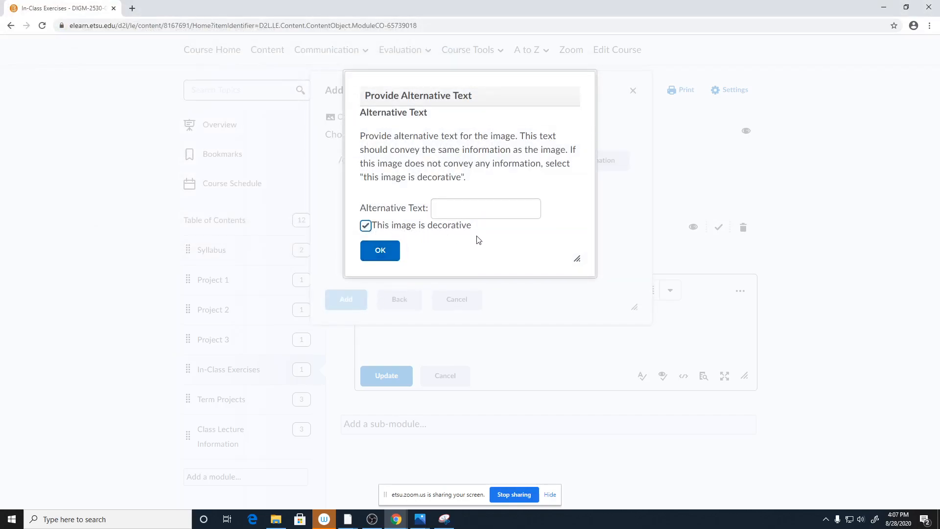
click(380, 250)
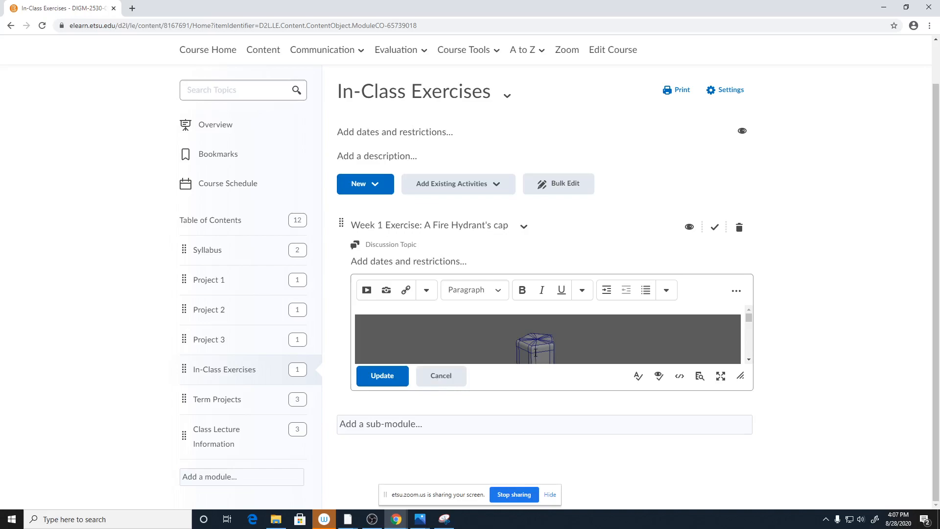
Step: Upload Cap02 from the project's images folder and insert it into the description as a decorative image
click(385, 292)
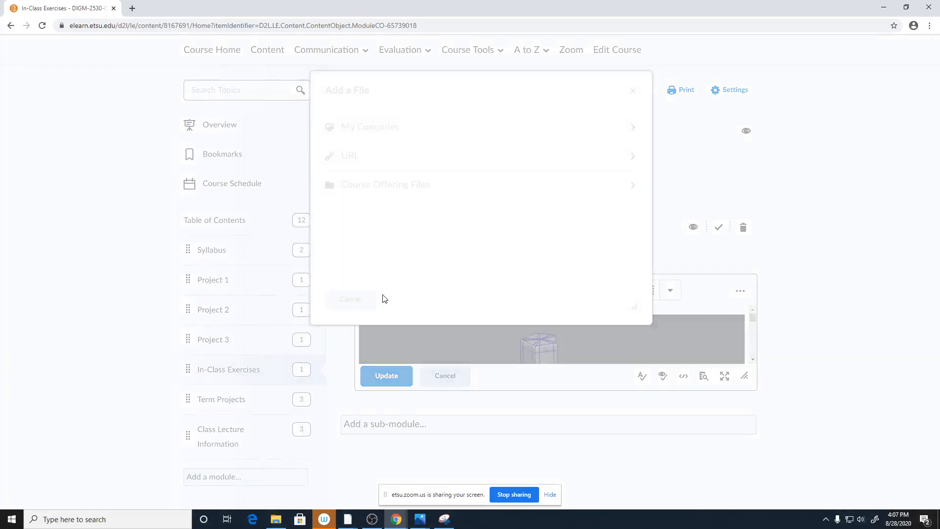
click(375, 137)
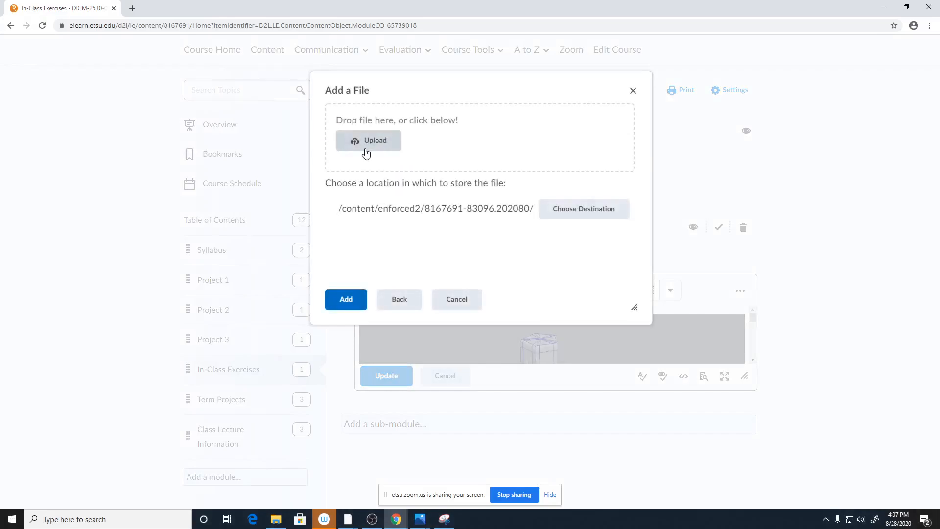
click(373, 142)
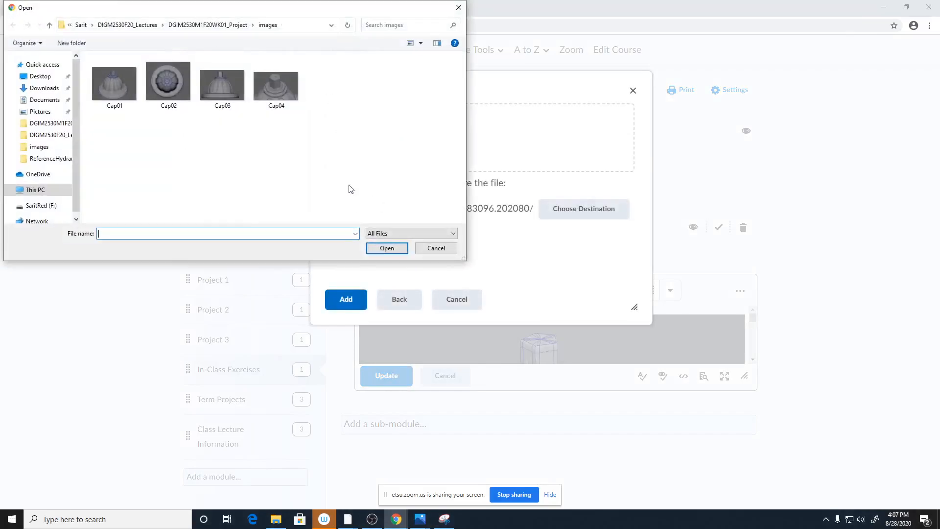
click(218, 90)
click(175, 96)
click(387, 248)
click(351, 304)
click(365, 224)
click(380, 250)
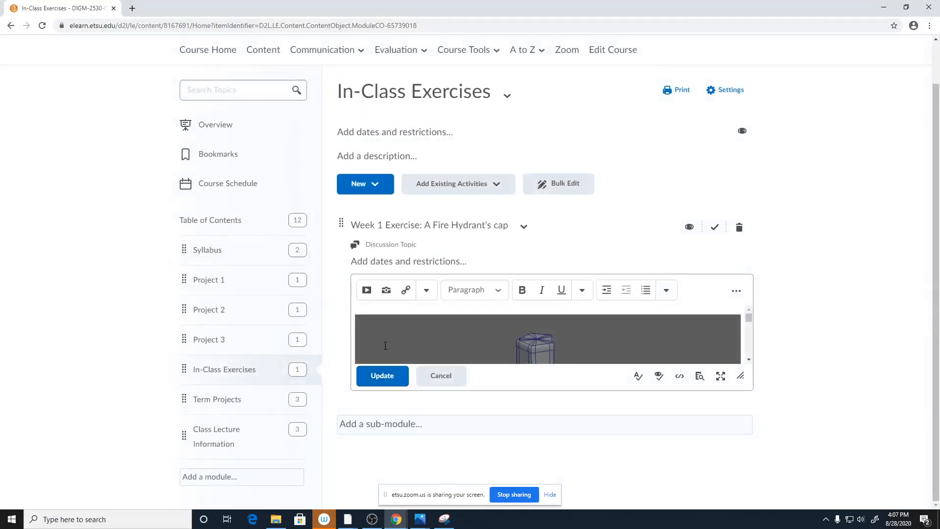
Step: Add a line above "Please submit screen shot here." and insert Cap03 from the images folder there as a decorative image
scroll(584, 341, down, 5)
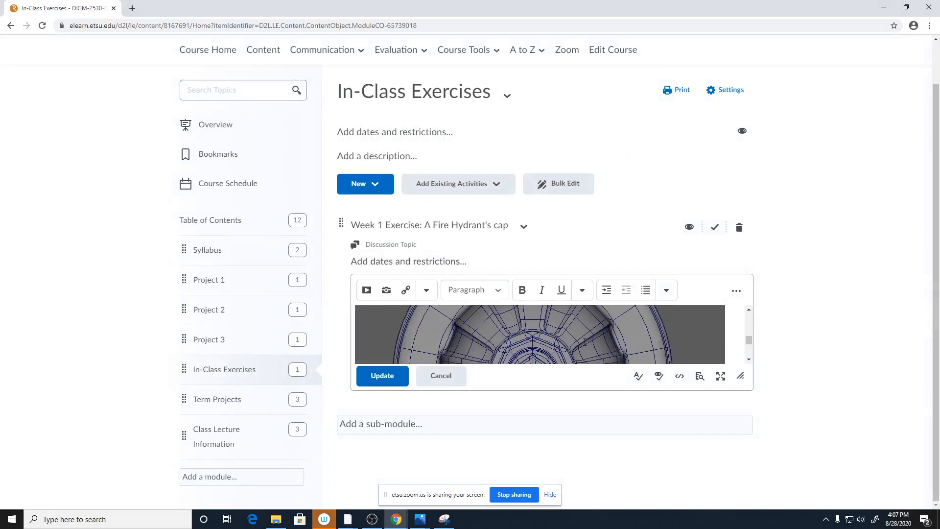
scroll(694, 341, down, 3)
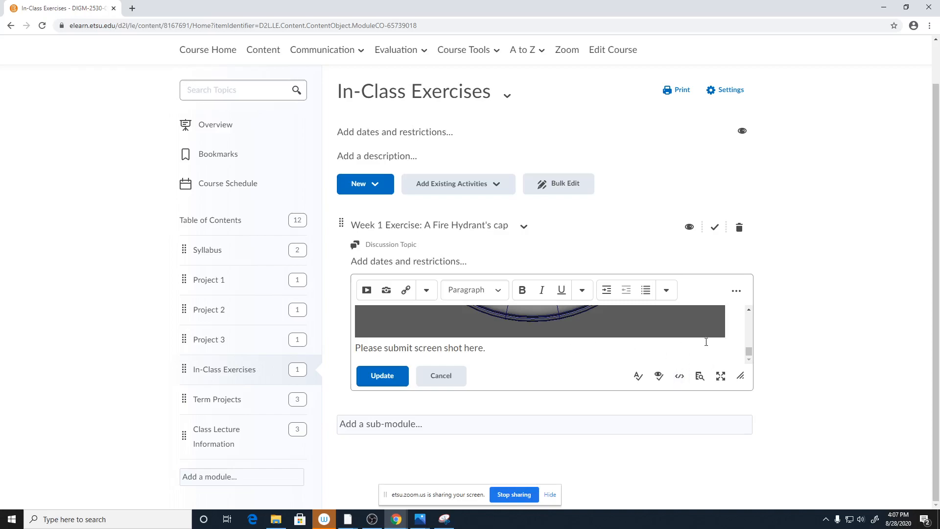
key(Return)
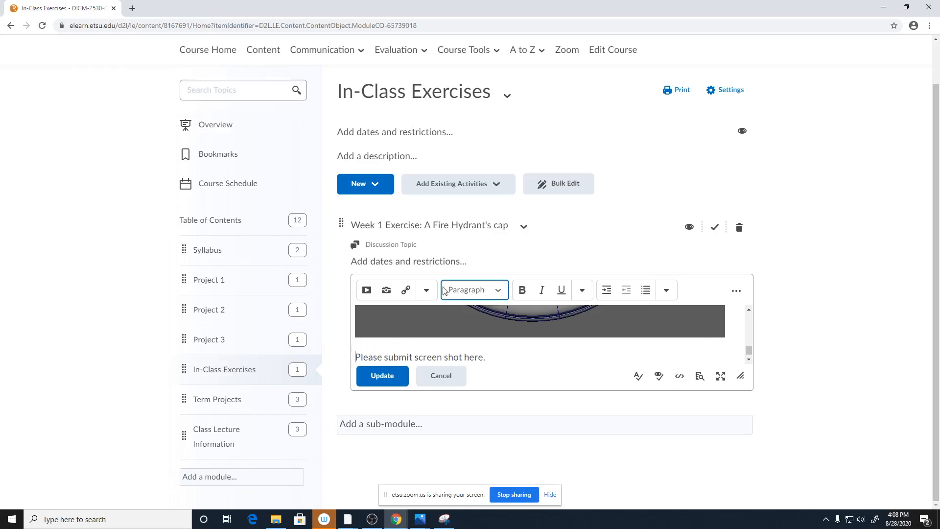
click(386, 291)
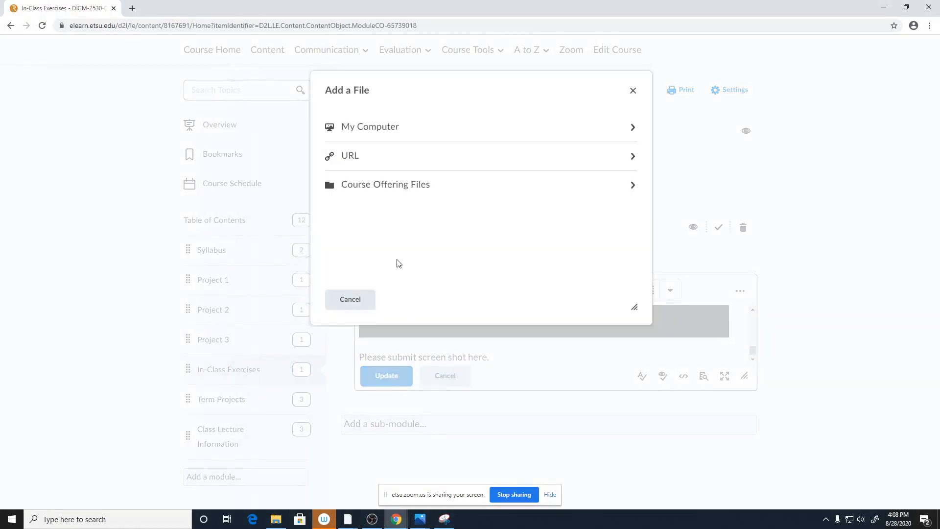
click(379, 136)
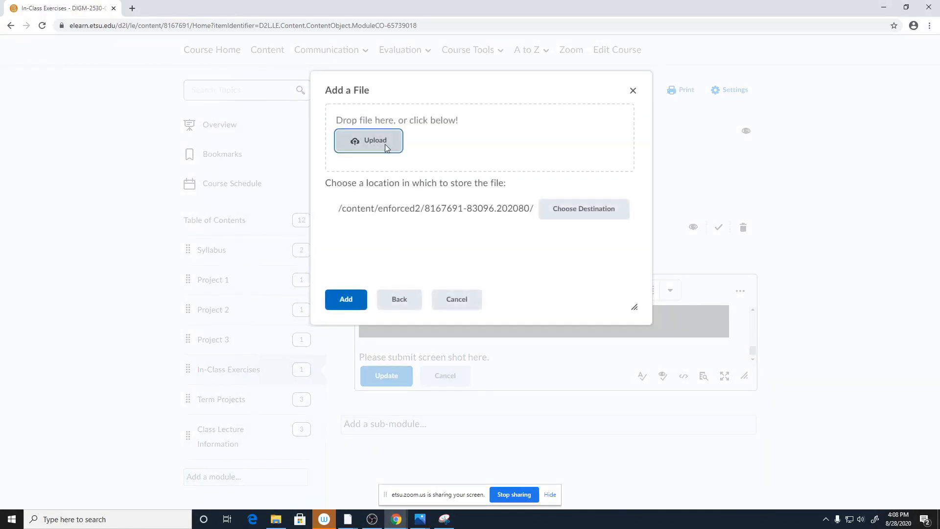
click(385, 143)
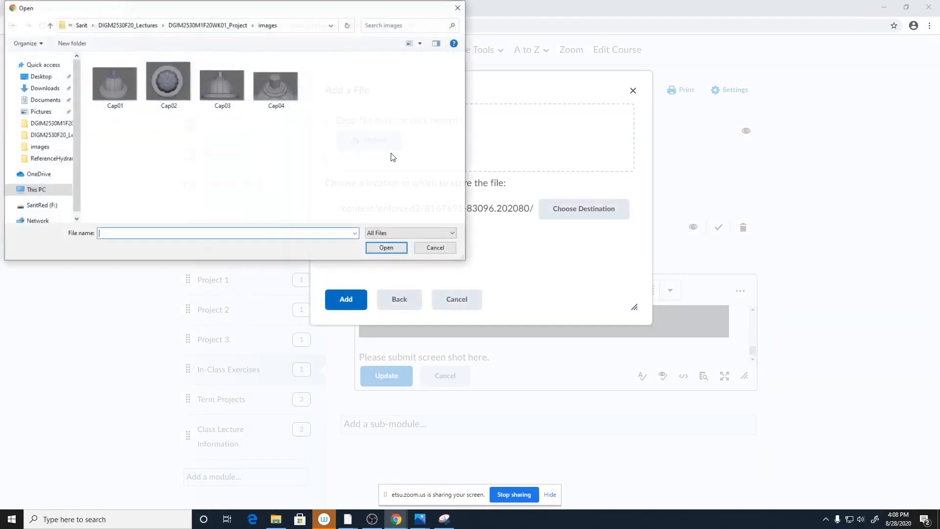
click(232, 97)
click(381, 248)
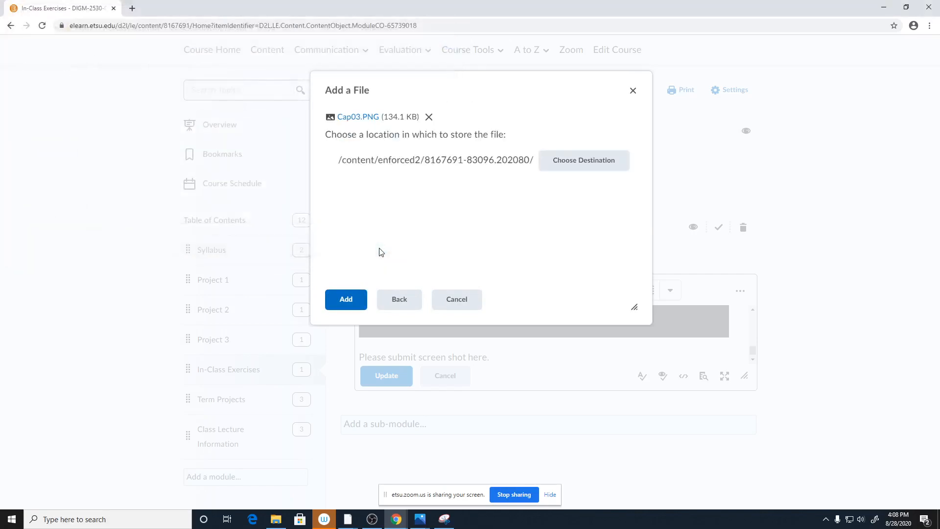
click(346, 299)
click(365, 224)
click(377, 249)
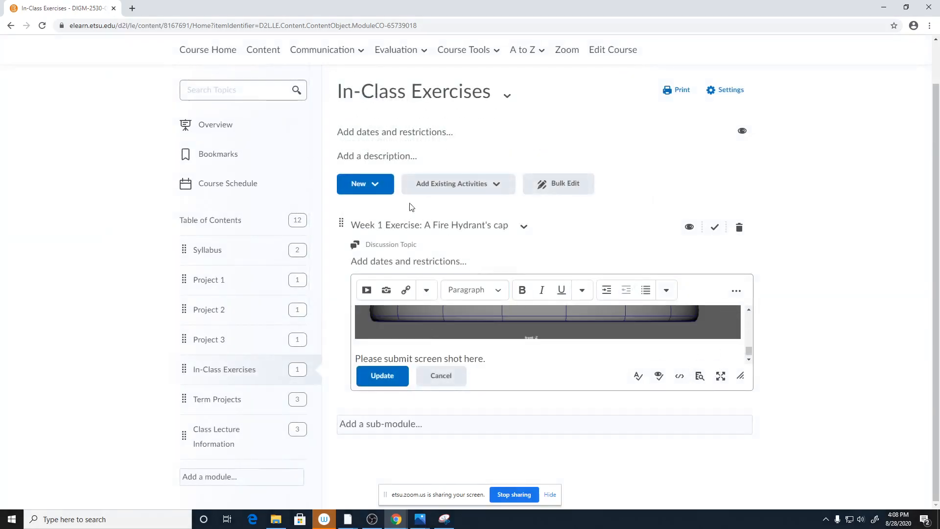
Step: Upload Cap04 and insert it below the Cap03 picture in the description as a decorative image
click(386, 289)
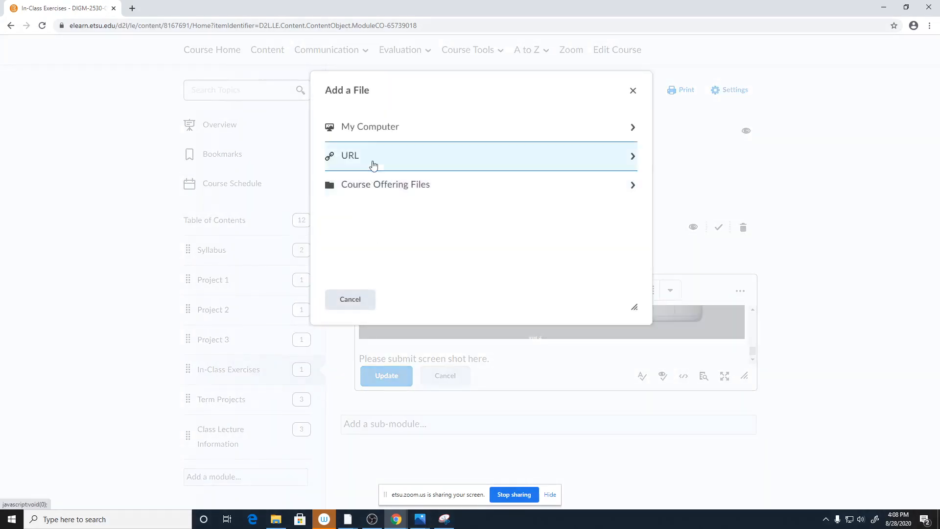
click(377, 128)
click(367, 141)
click(276, 85)
click(386, 248)
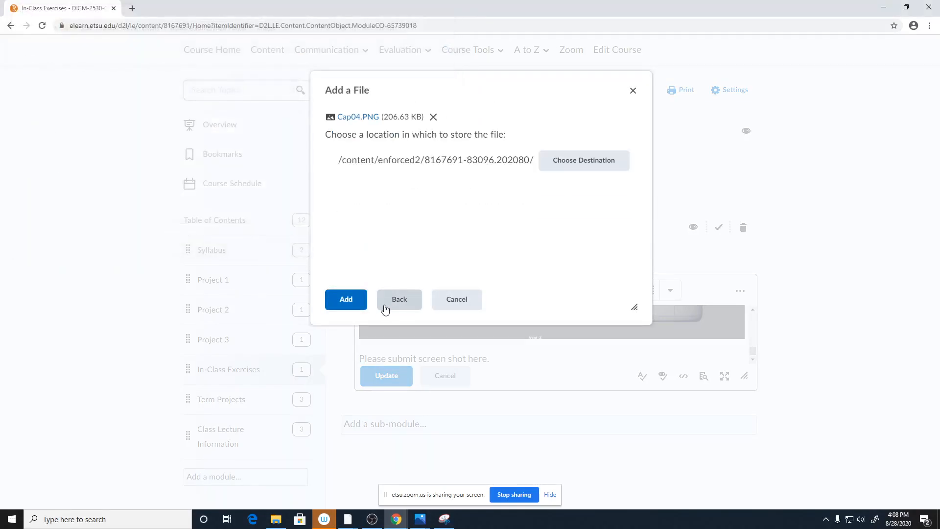
click(359, 305)
click(371, 233)
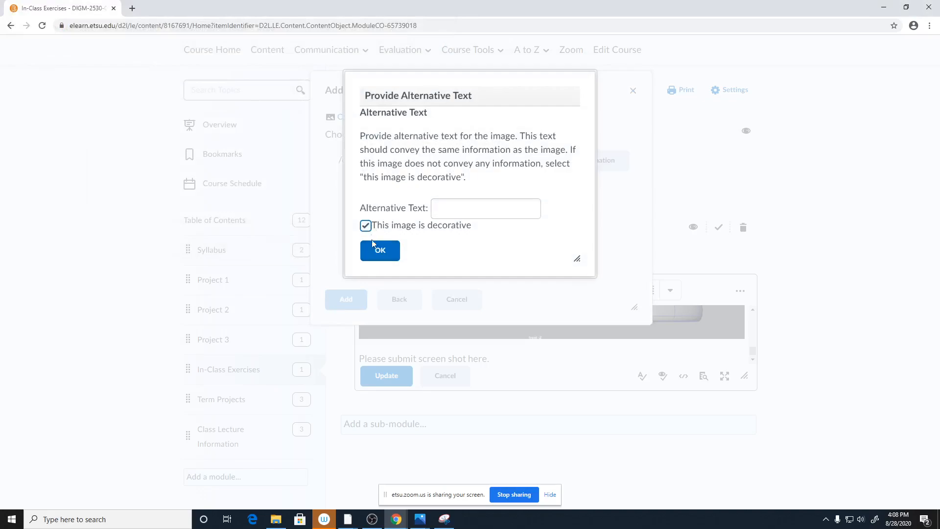
click(375, 248)
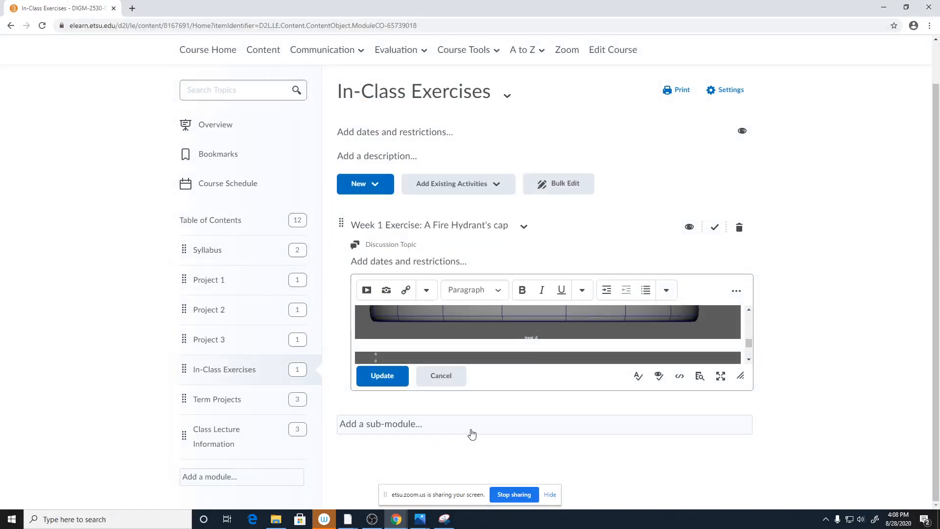
Step: Save the updated topic description and review the inserted cap images in the In-Class Exercises module
click(382, 375)
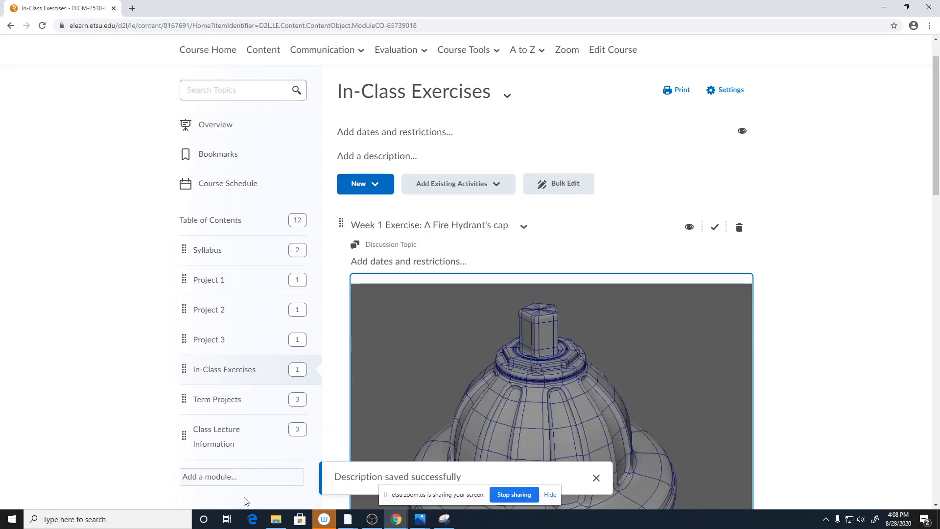
click(215, 371)
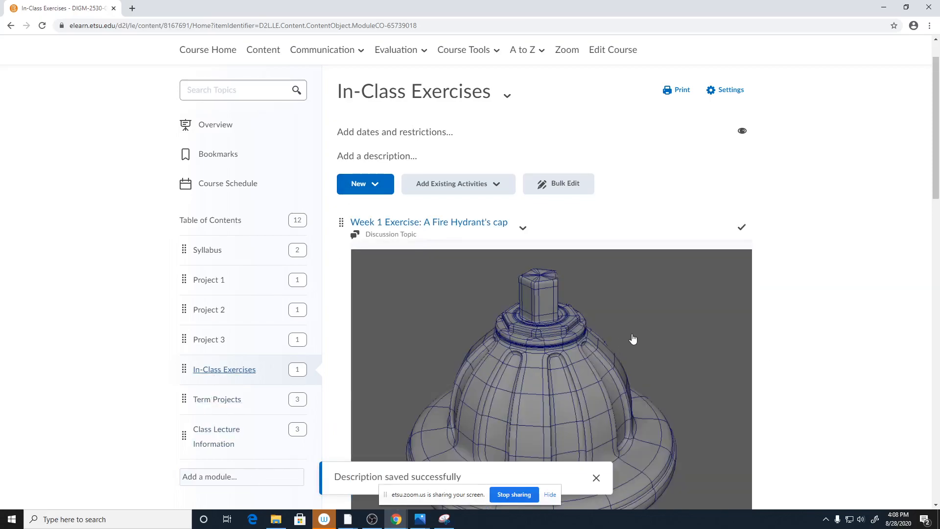
scroll(629, 340, down, 15)
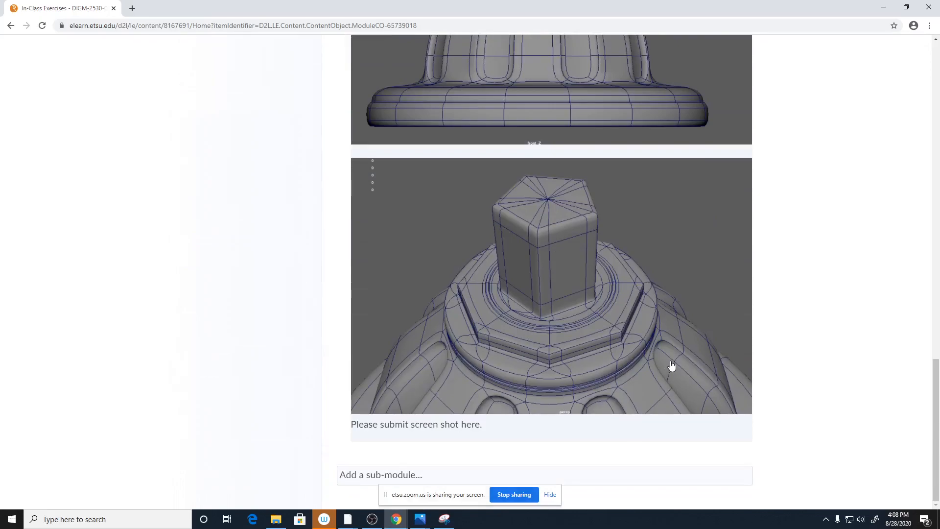
scroll(579, 479, up, 10)
scroll(579, 479, up, 3)
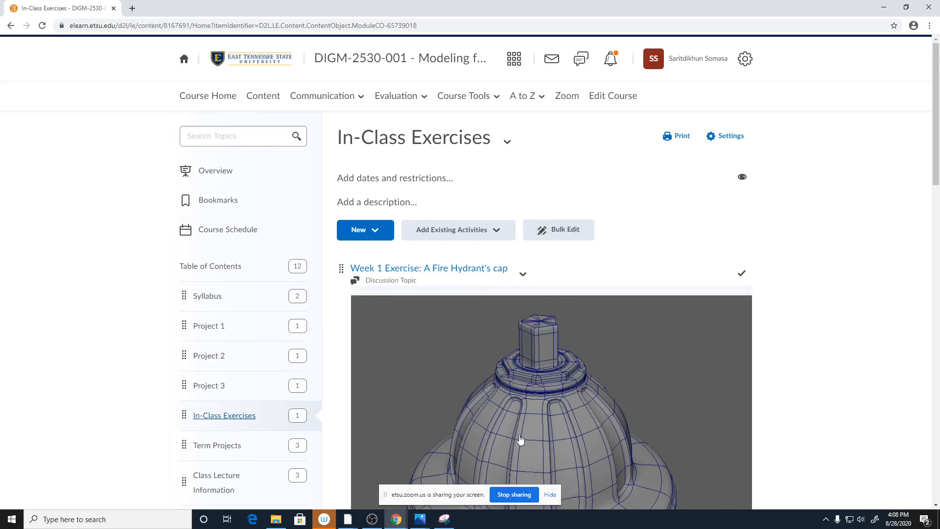
Step: Stop sharing the screen in the Zoom meeting
click(522, 497)
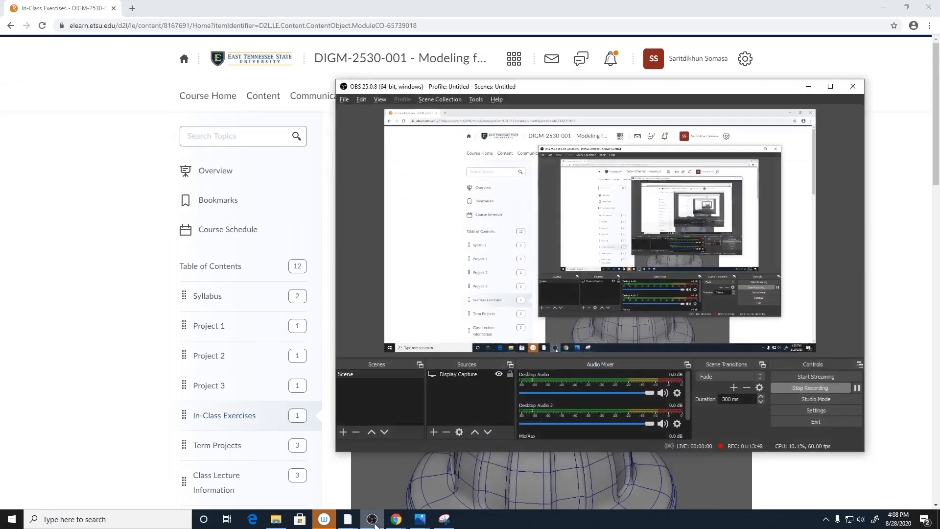